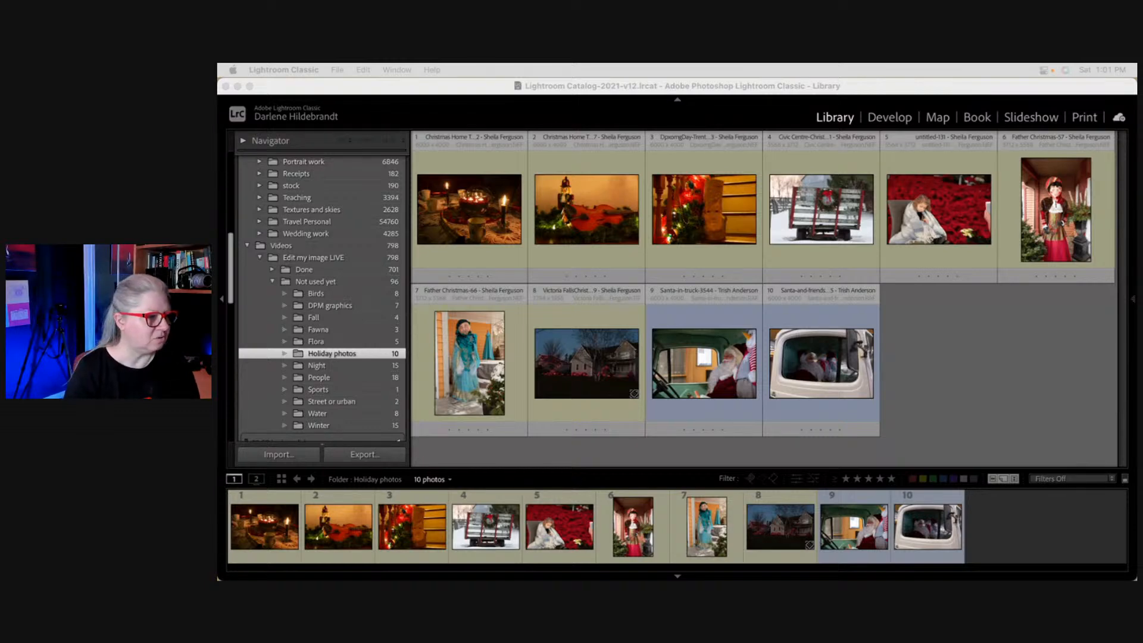
{"action": "left_click", "coordinate": [970, 342]}
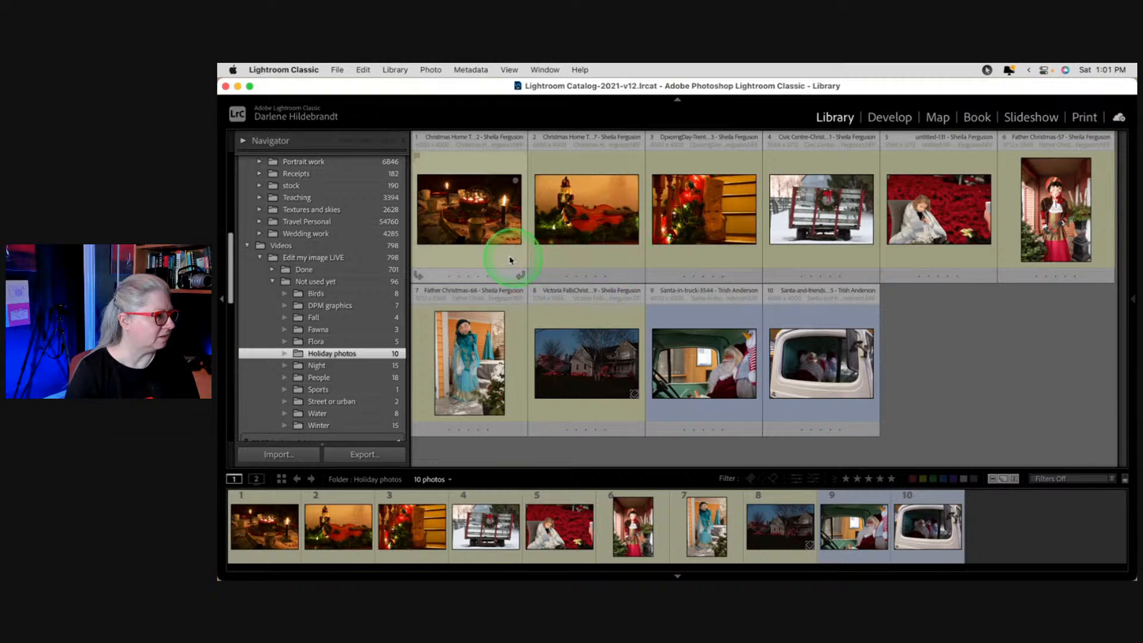
{"action": "left_click", "coordinate": [475, 240]}
{"action": "left_click", "coordinate": [586, 222]}
{"action": "left_click", "coordinate": [692, 347]}
{"action": "left_click", "coordinate": [803, 354]}
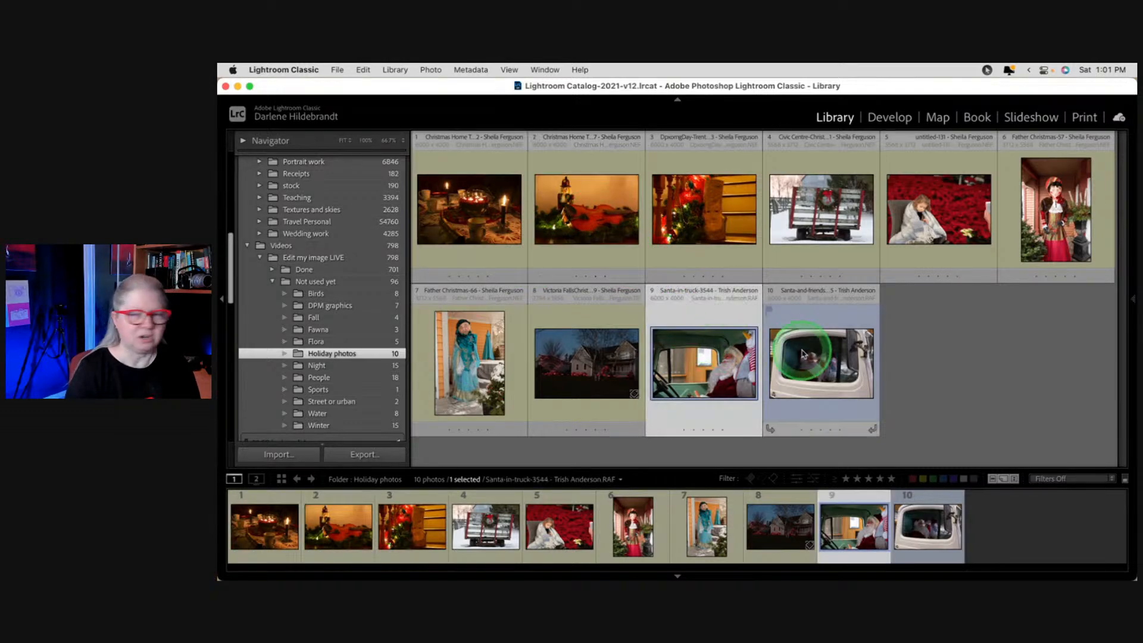
{"action": "left_click", "coordinate": [942, 363]}
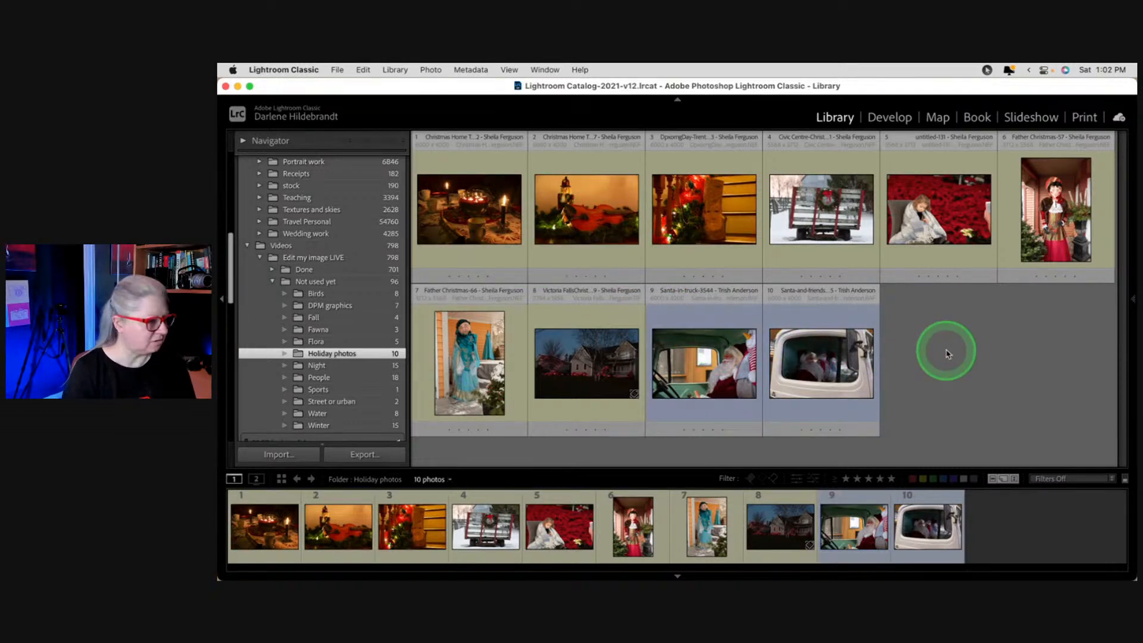
Step: Filter the Holiday photos folder to show only the yellow-labelled images and remove the colour filter again
{"action": "left_click", "coordinate": [924, 478]}
{"action": "left_click", "coordinate": [924, 479]}
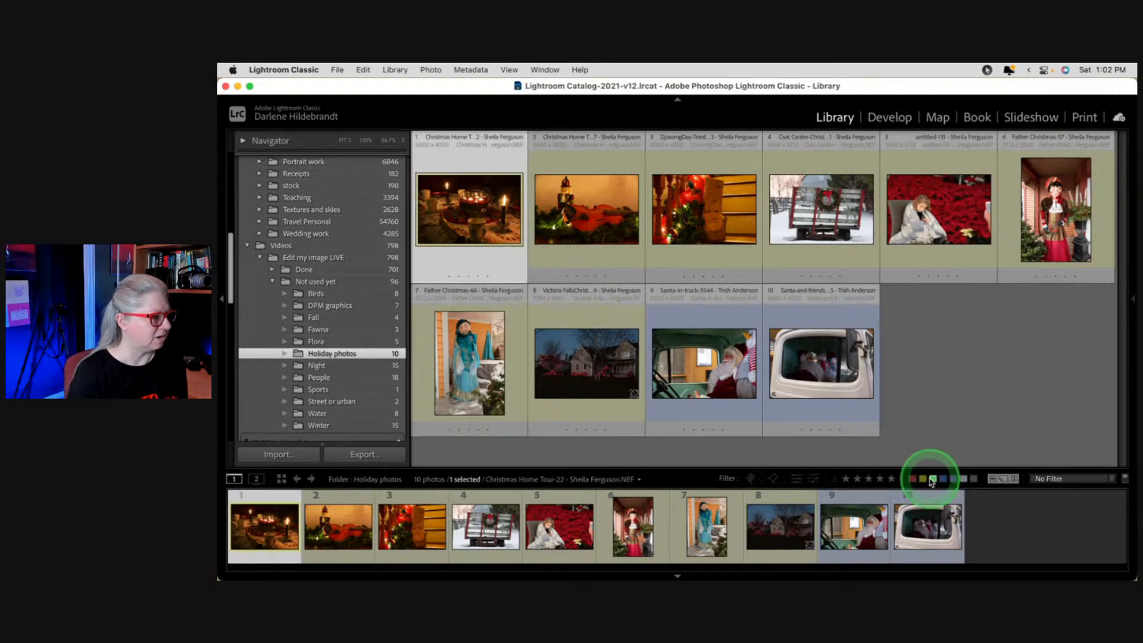
{"action": "left_click", "coordinate": [923, 479]}
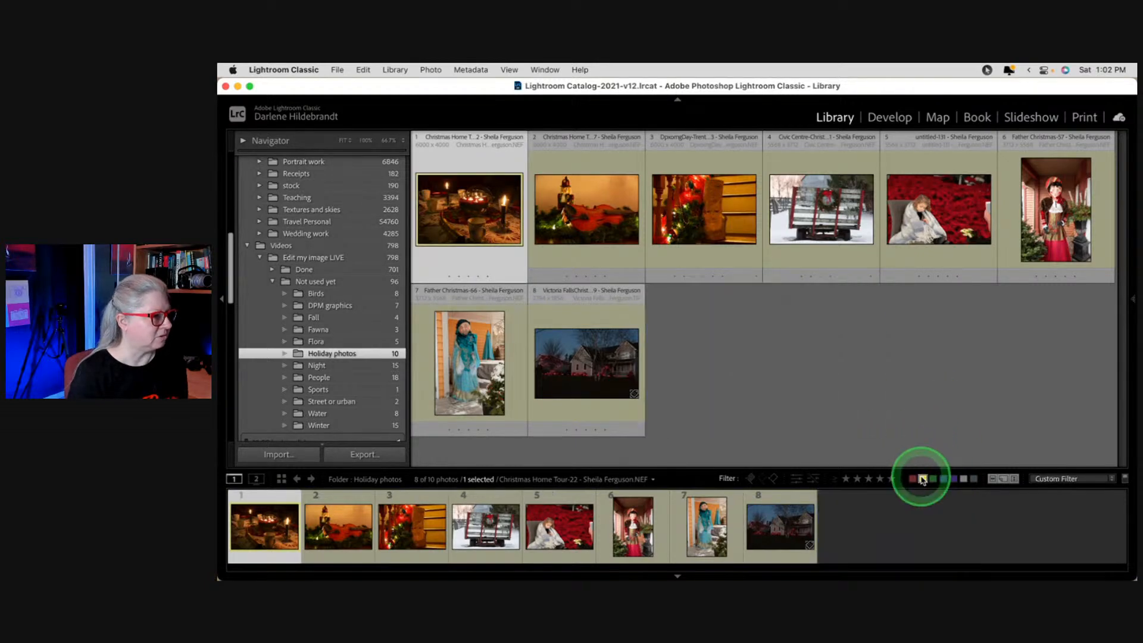
{"action": "left_click", "coordinate": [923, 480]}
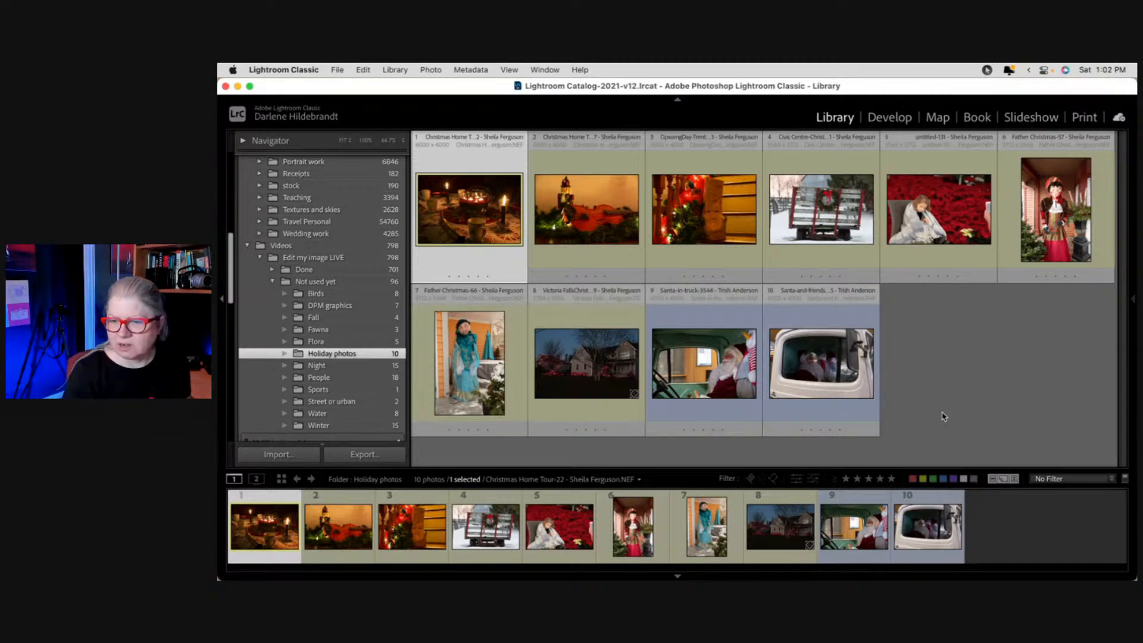
{"action": "left_click", "coordinate": [946, 416]}
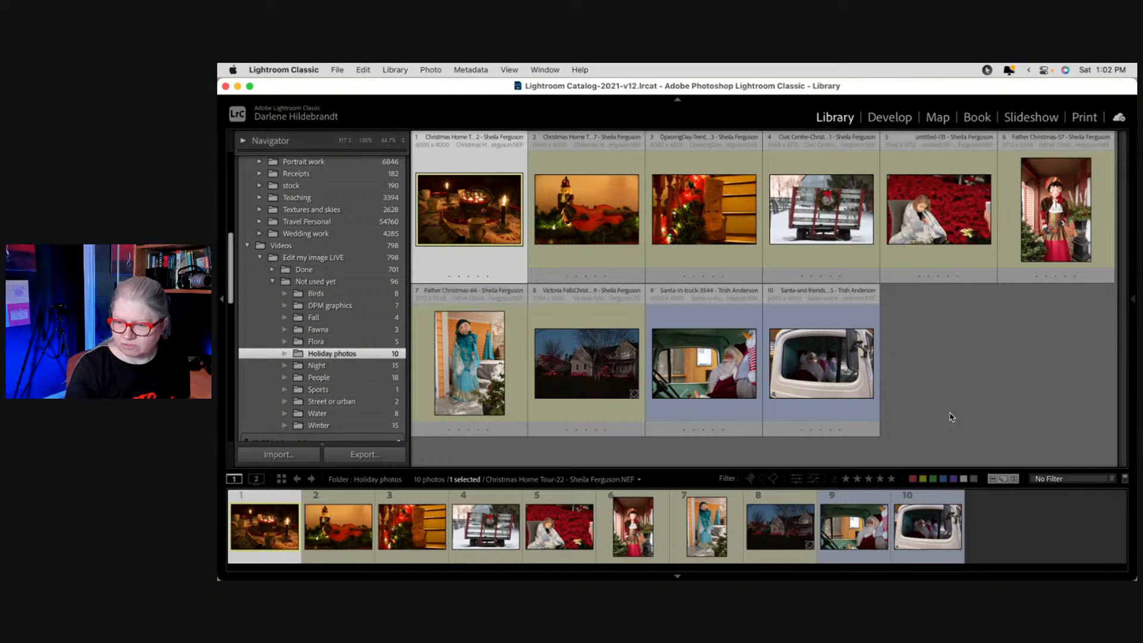
{"action": "left_click", "coordinate": [952, 417]}
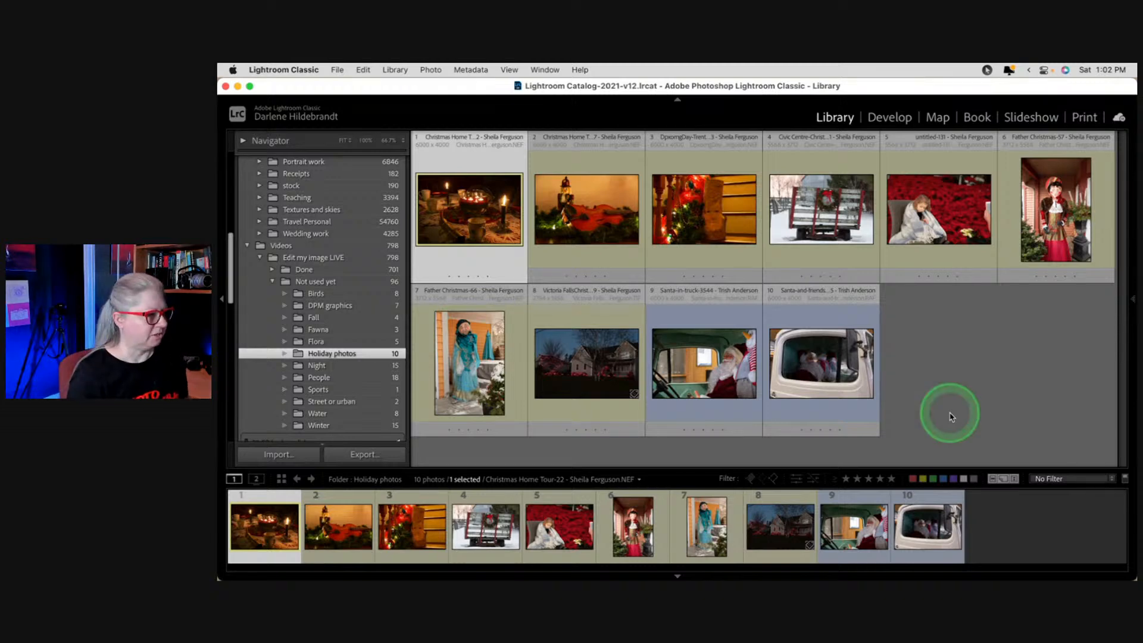
{"action": "left_click", "coordinate": [959, 409]}
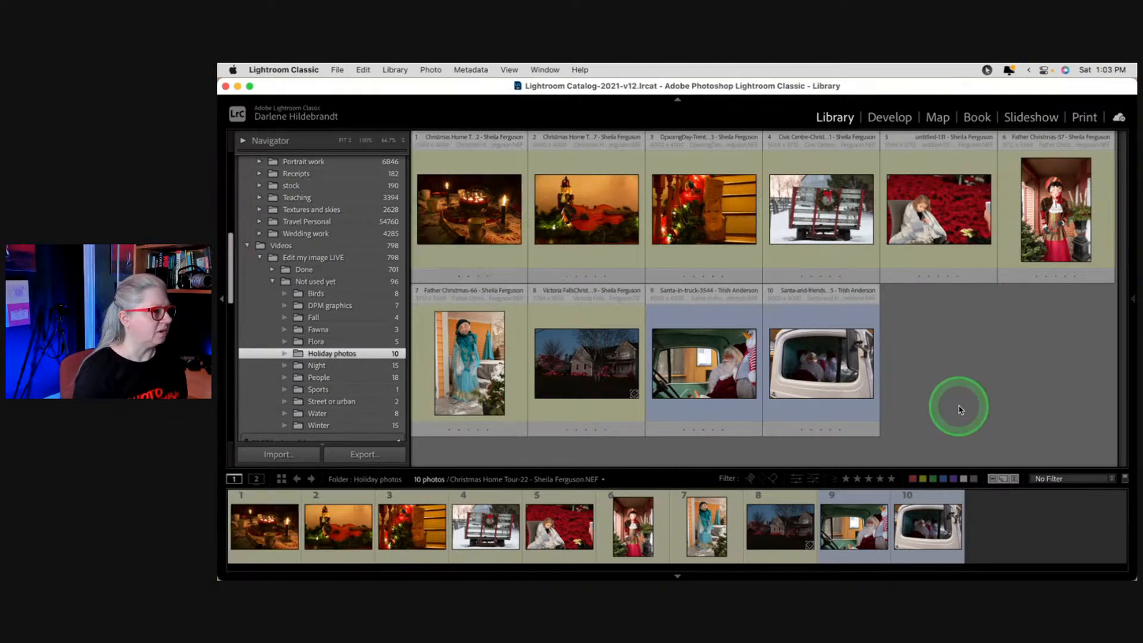
Step: Compare the first three holiday photos side by side in Survey view with the side panels hidden, and return to the grid with panels shown
{"action": "left_click", "coordinate": [468, 222]}
{"action": "left_click", "coordinate": [688, 225], "text": "shift"}
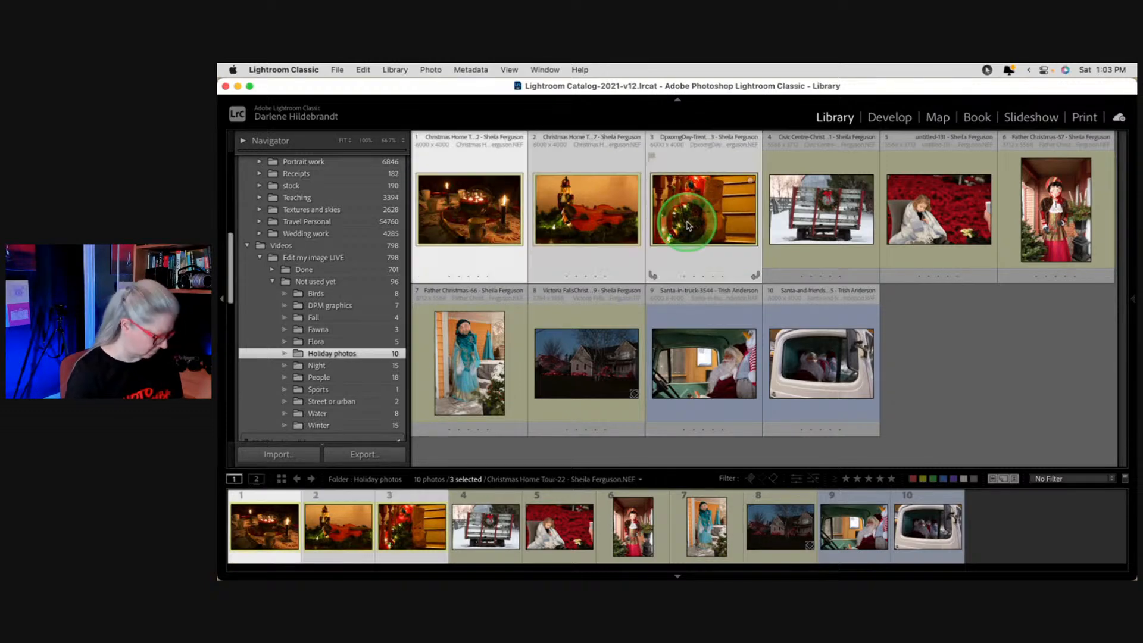
{"action": "key", "text": "n"}
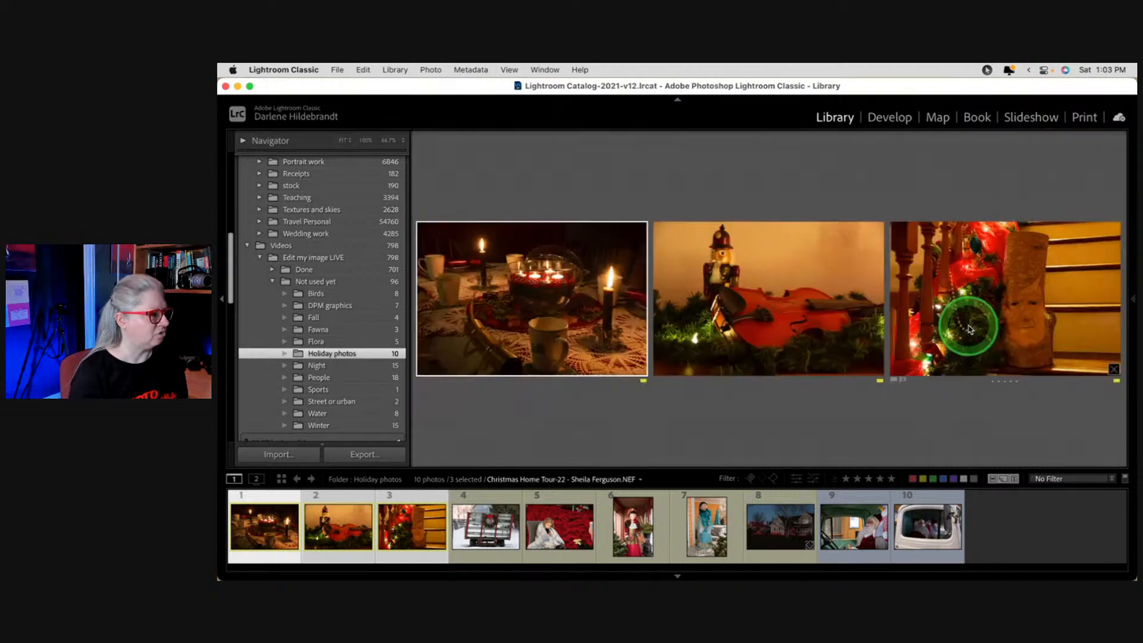
{"action": "key", "text": "shift+Tab"}
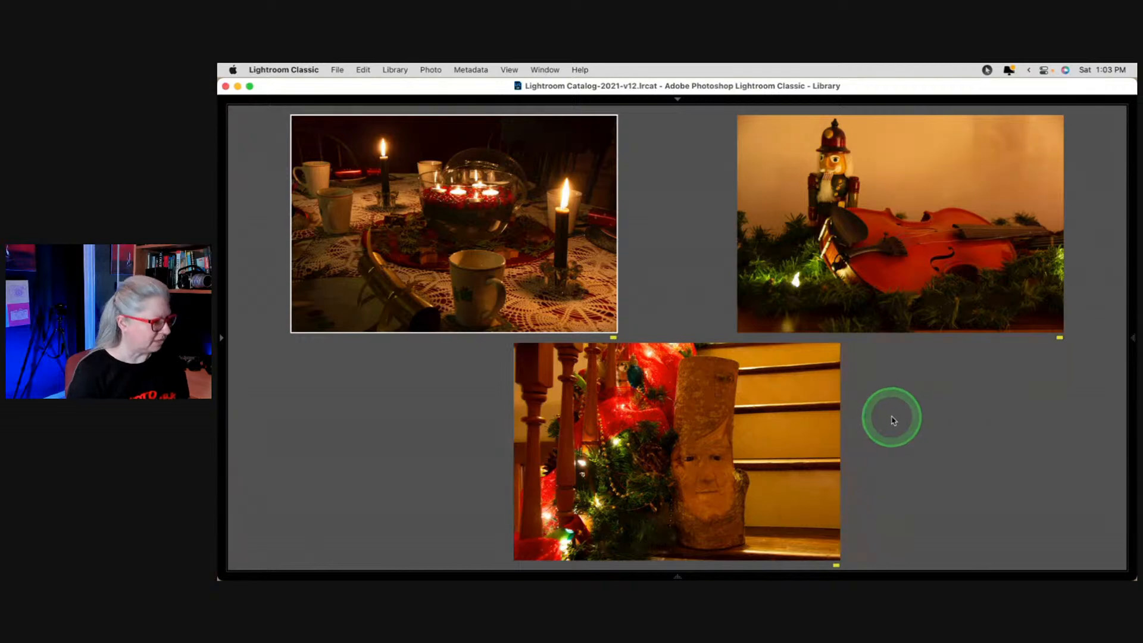
{"action": "key", "text": "g"}
{"action": "key", "text": "shift+Tab"}
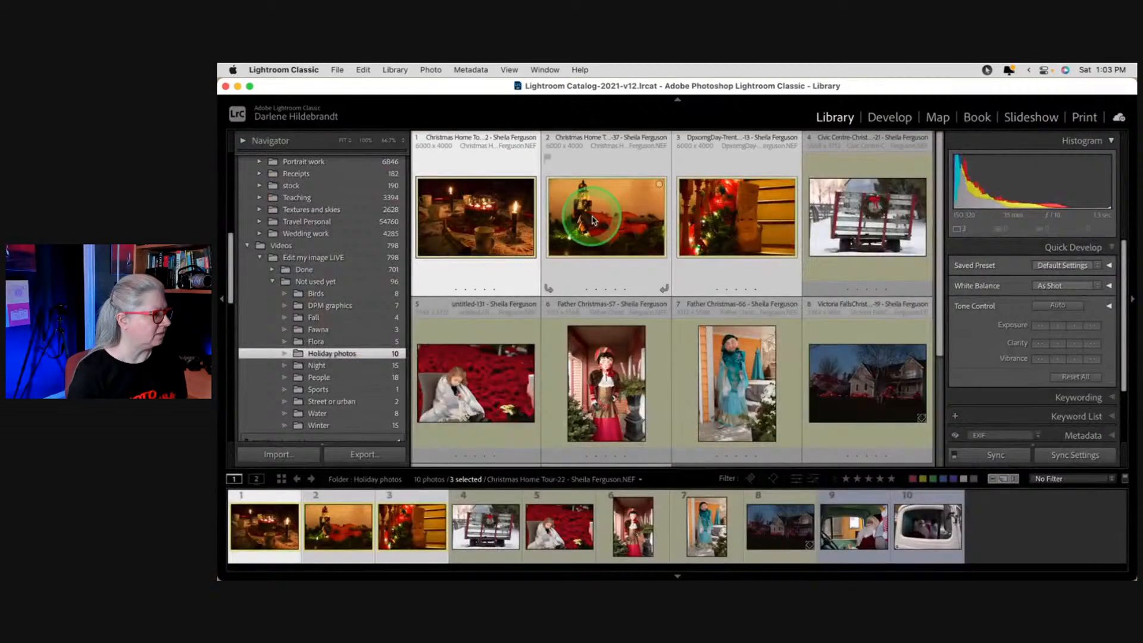
Step: Open the candlelit table photo in Develop without the info overlay, and enlarge the image area by shrinking the filmstrip and left panel
{"action": "left_click", "coordinate": [456, 162]}
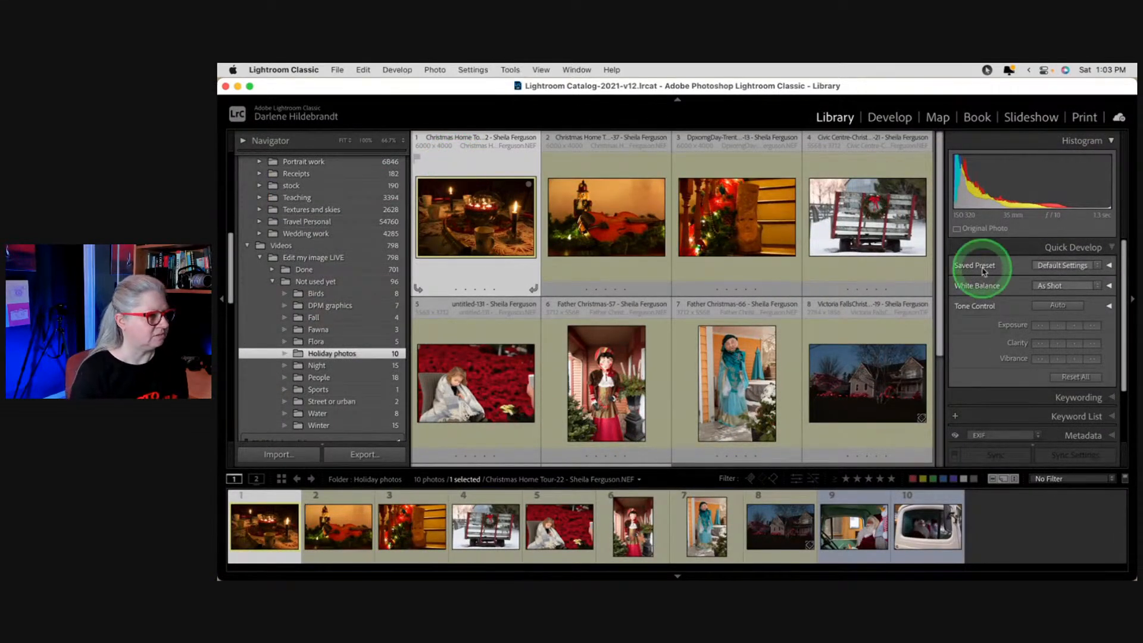
{"action": "key", "text": "d"}
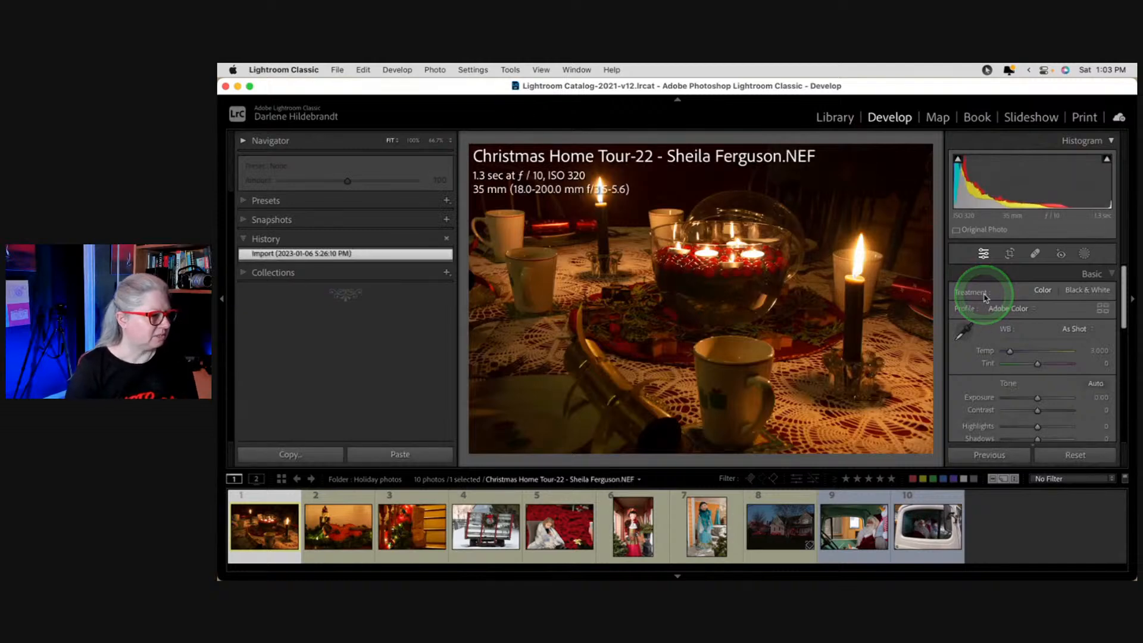
{"action": "key", "text": "i"}
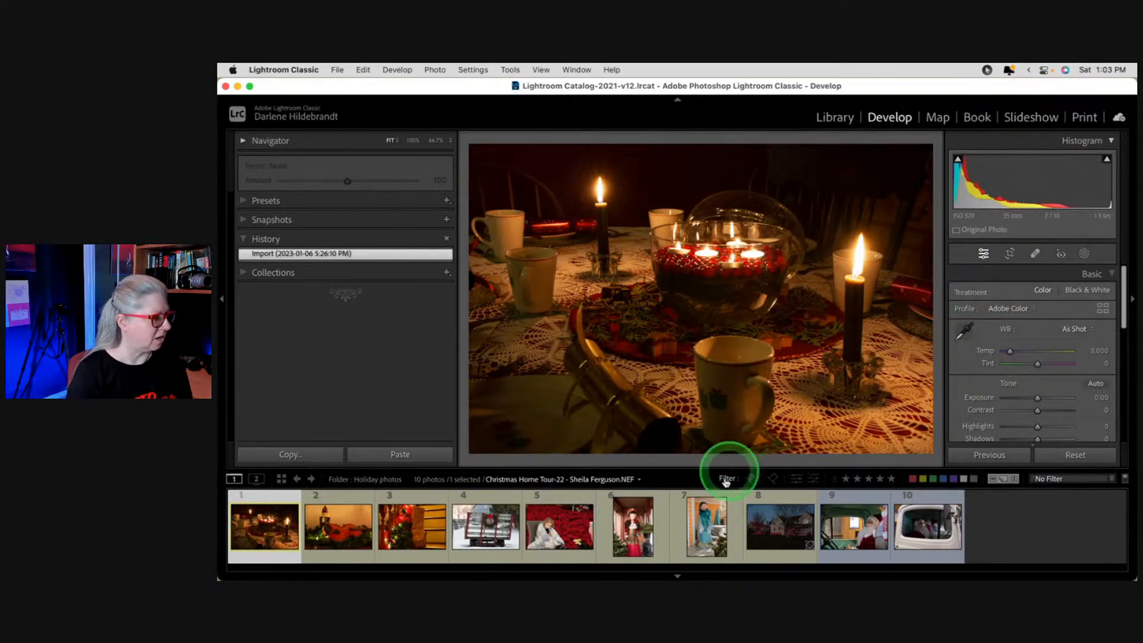
{"action": "left_click_drag", "start_coordinate": [717, 468], "coordinate": [720, 518]}
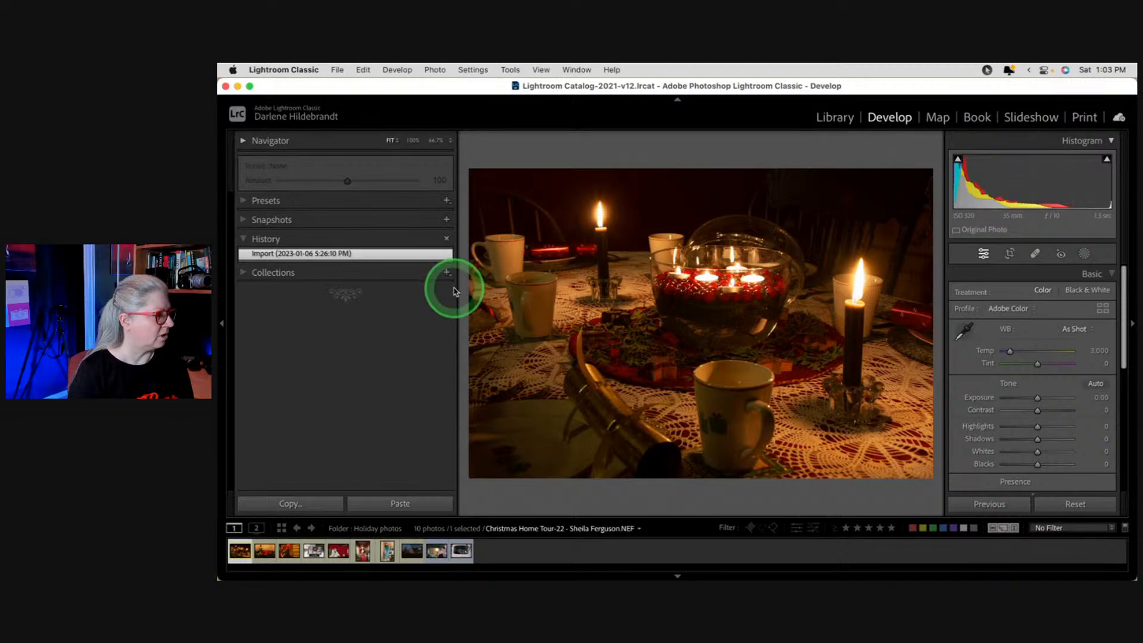
{"action": "left_click_drag", "start_coordinate": [457, 288], "coordinate": [311, 285]}
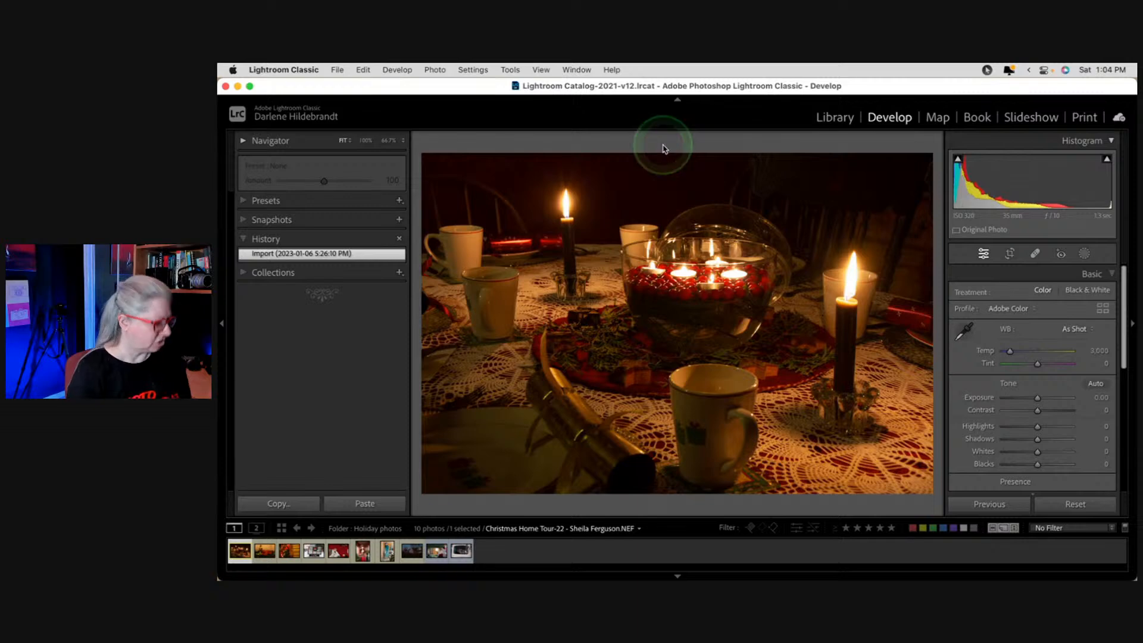
Step: Expand the Navigator preview and set the photo's info overlay to show shutter speed, aperture, ISO and lens details
{"action": "key", "text": "i"}
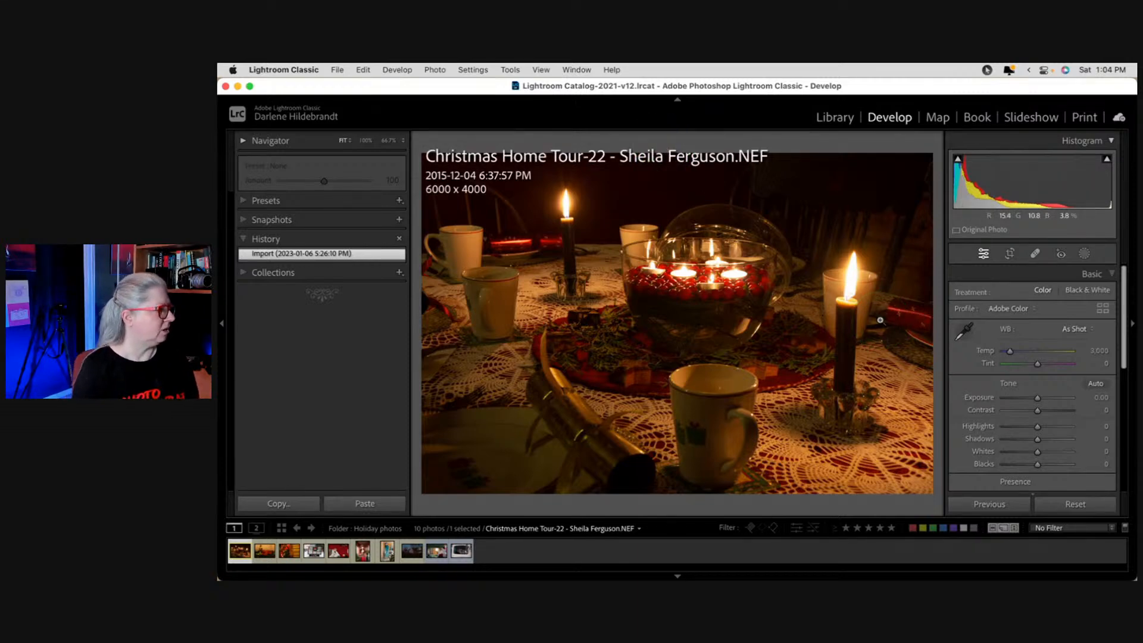
{"action": "left_click", "coordinate": [240, 140]}
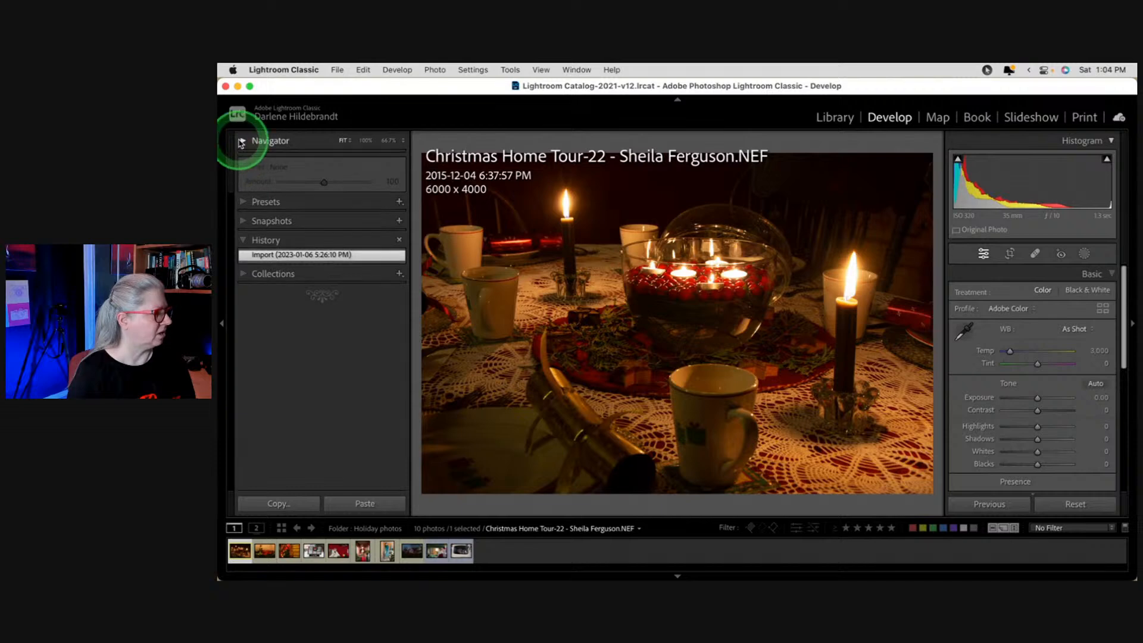
{"action": "key", "text": "i"}
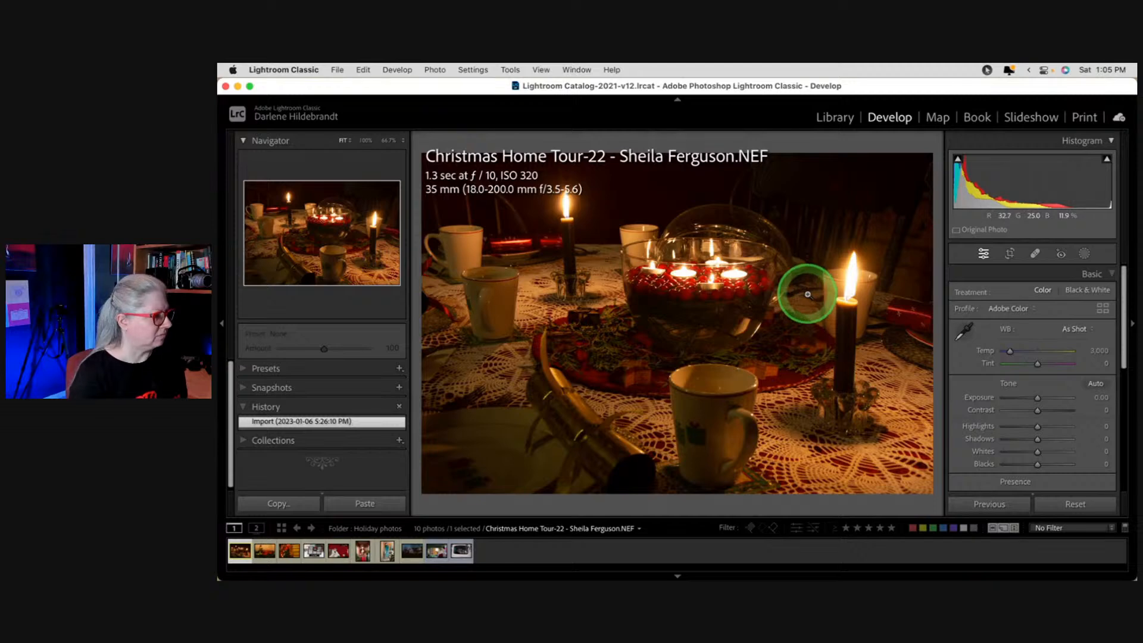
Step: Review the nutcracker-and-violin photo and the carved log on the stairs, and return to the candlelit table photo
{"action": "key", "text": "Right"}
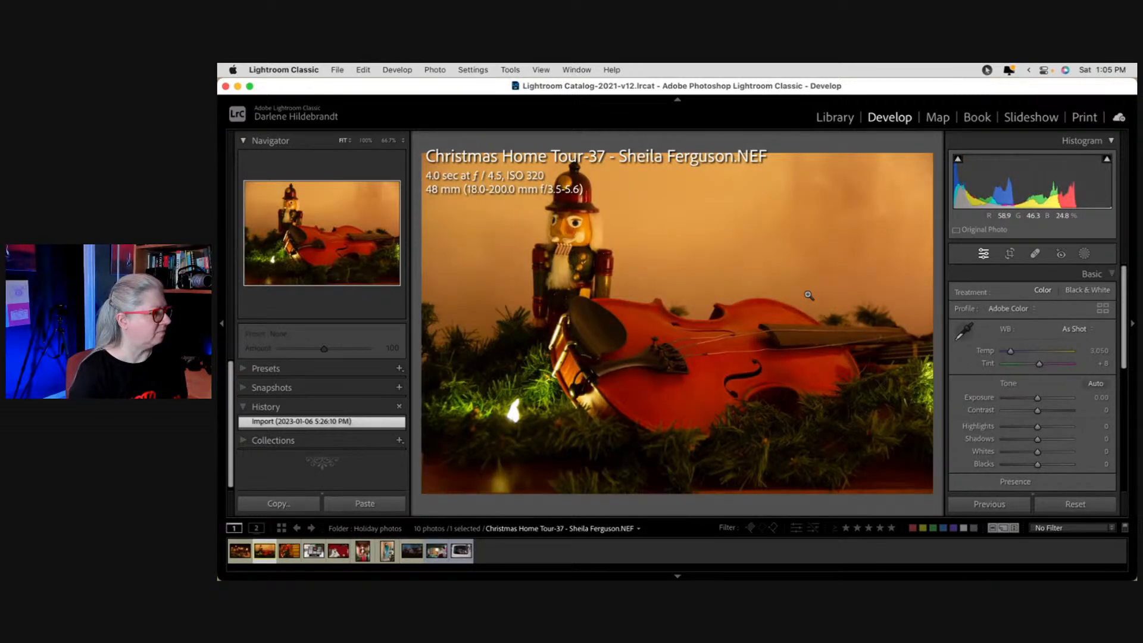
{"action": "key", "text": "Right"}
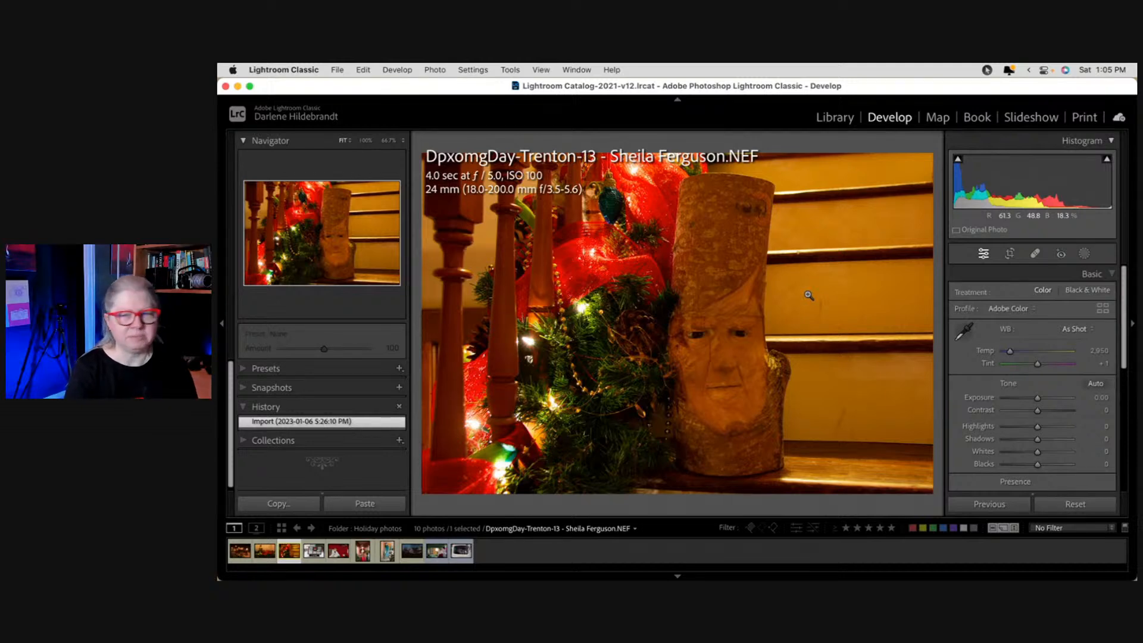
{"action": "key", "text": "Left"}
{"action": "key", "text": "Left"}
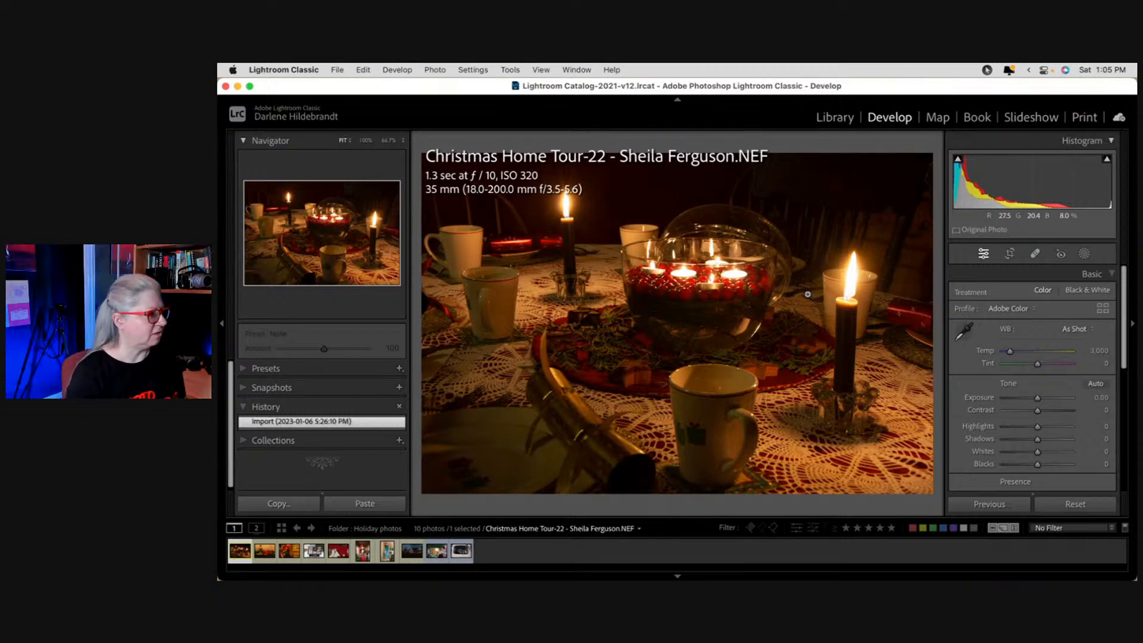
{"action": "left_click", "coordinate": [806, 293]}
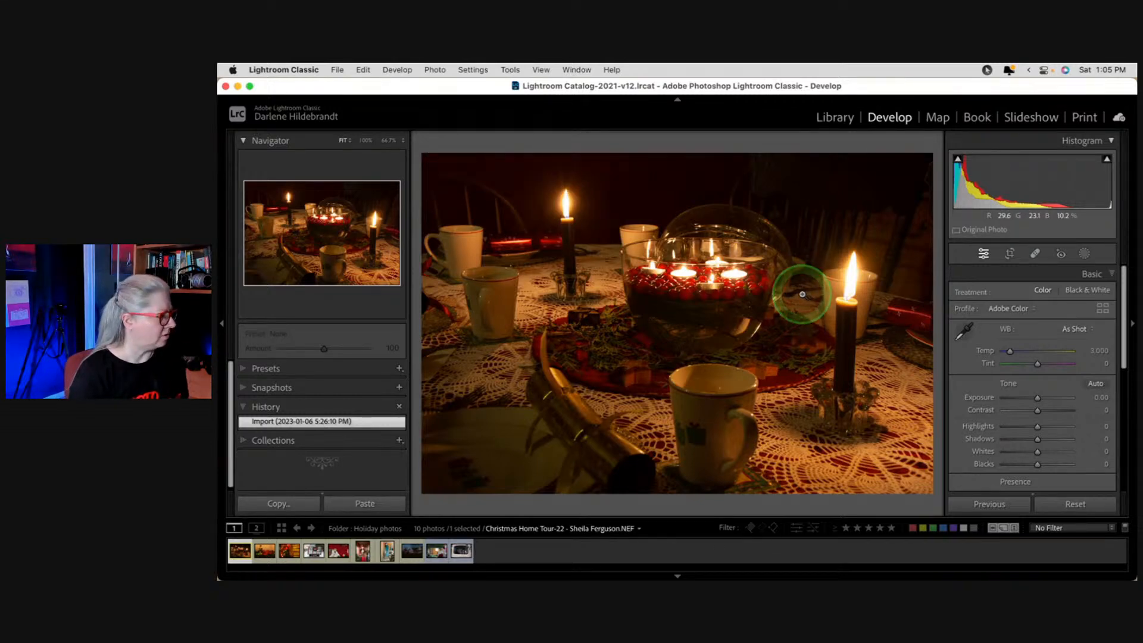
Step: Open the Profile Browser for the candlelit table photo and expand the Camera Matching profiles
{"action": "left_click", "coordinate": [1102, 311]}
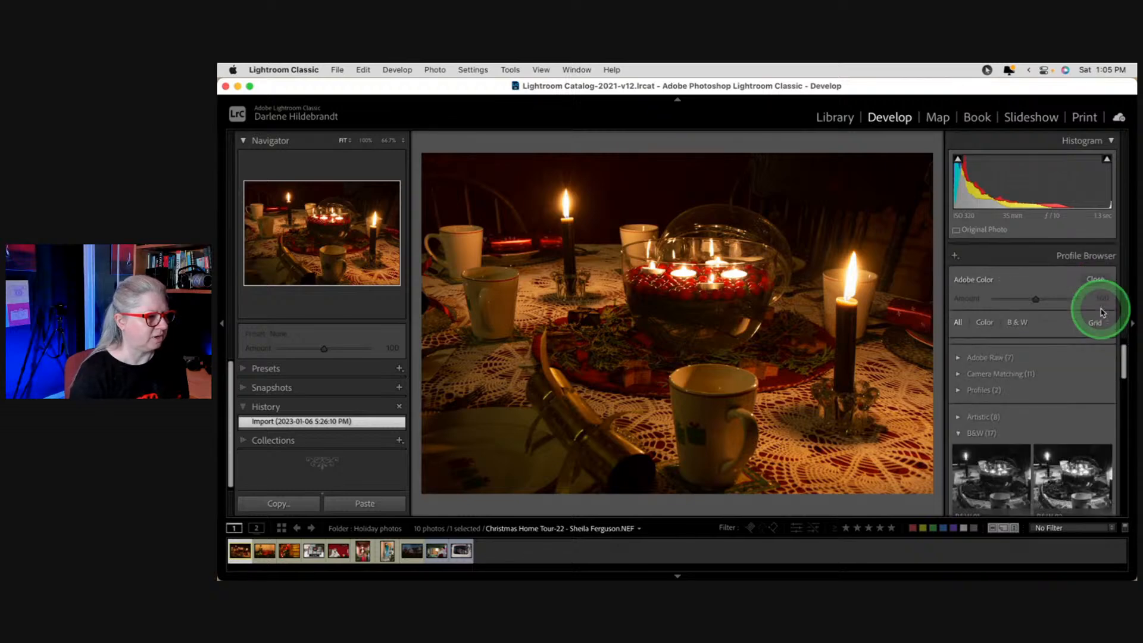
{"action": "left_click", "coordinate": [957, 375]}
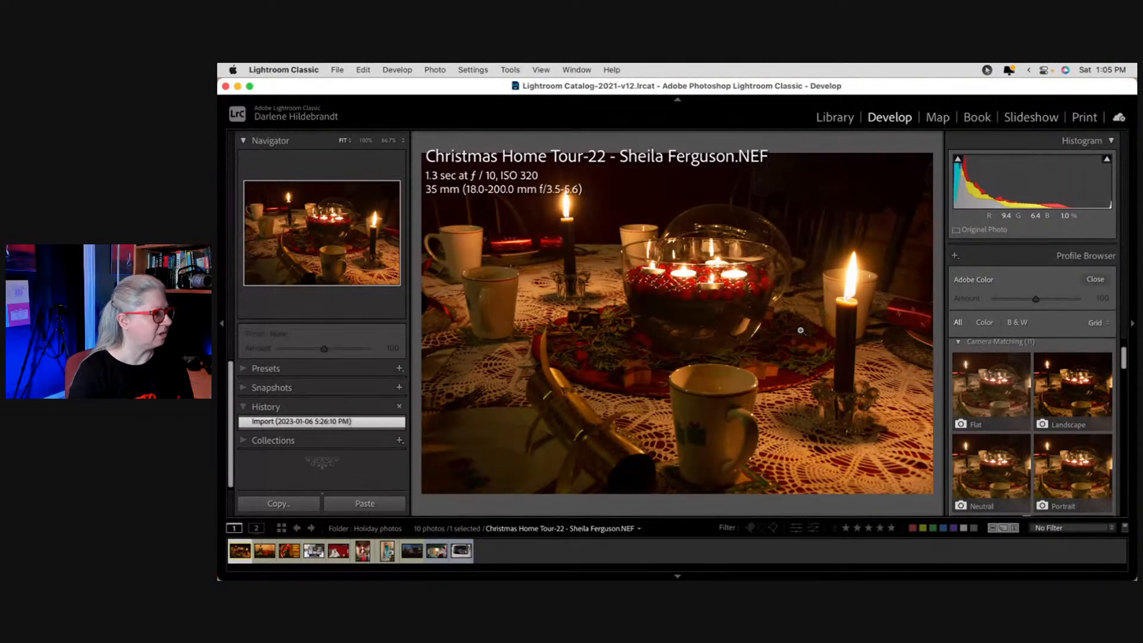
{"action": "left_click", "coordinate": [965, 455]}
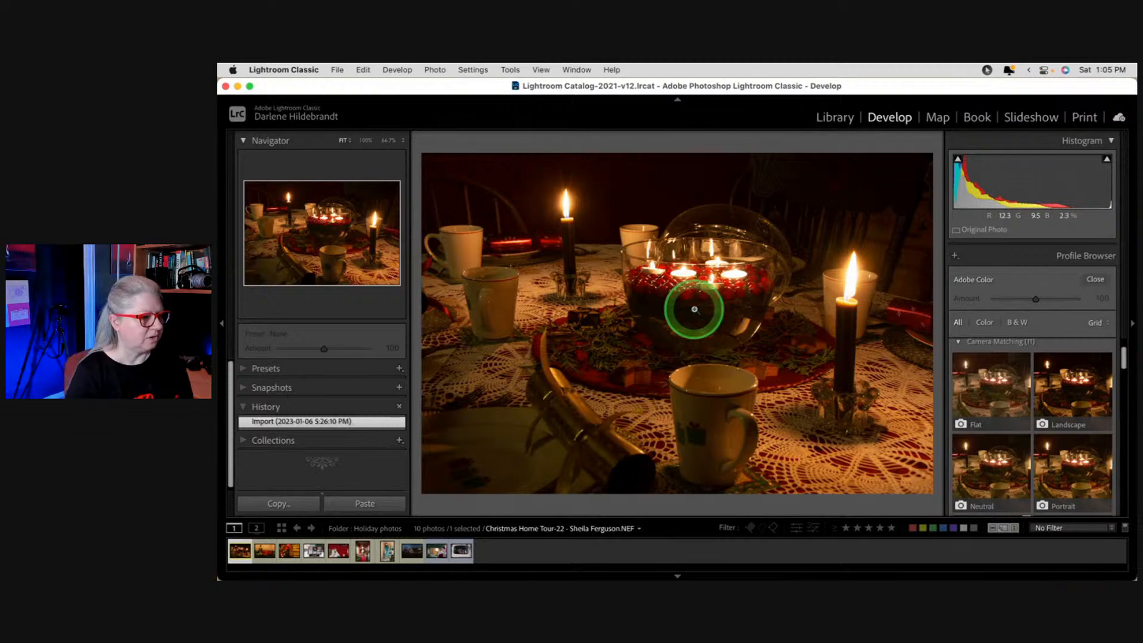
Step: Preview the Camera Matching profiles Flat, Landscape, Portrait, Neutral, Standard and Vivid on the candlelit table photo
{"action": "left_click", "coordinate": [984, 390]}
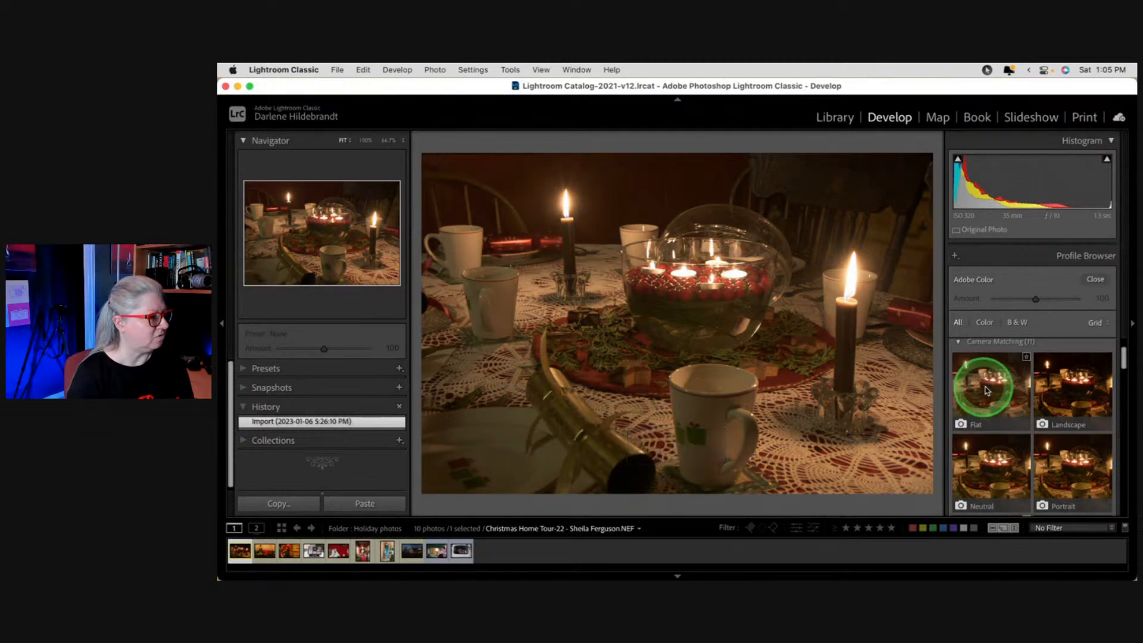
{"action": "left_click", "coordinate": [1067, 394]}
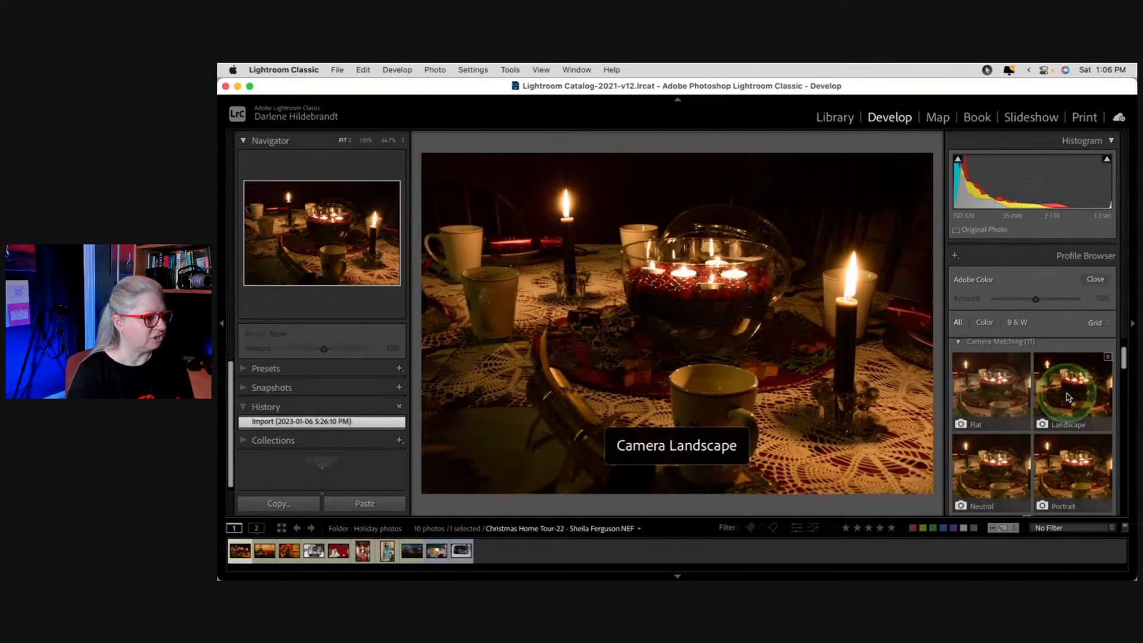
{"action": "left_click", "coordinate": [1068, 393]}
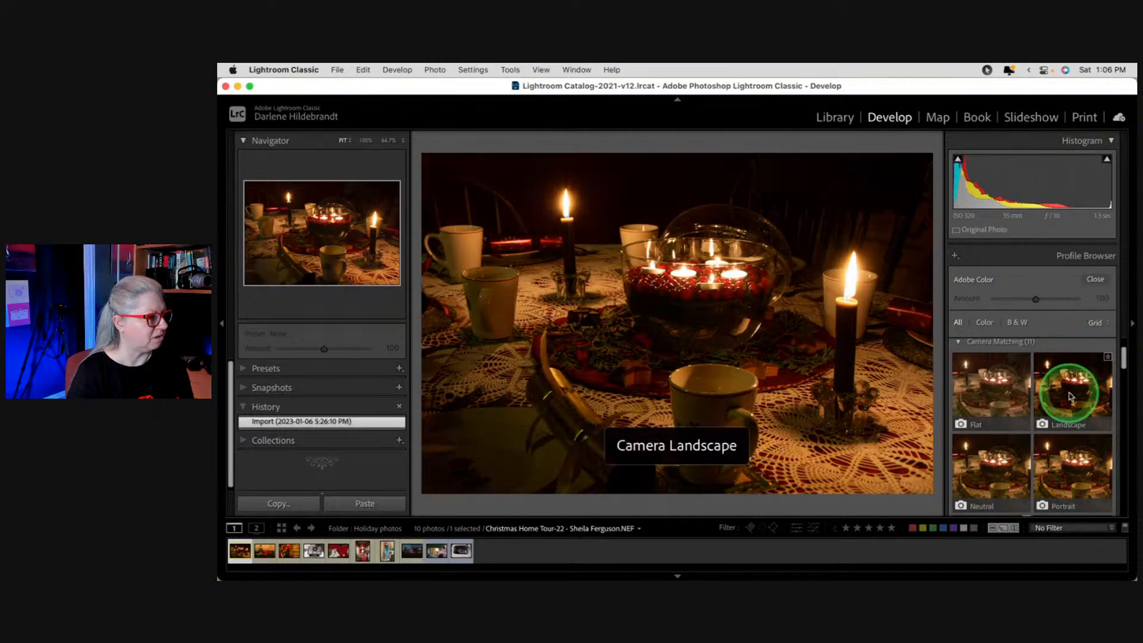
{"action": "left_click", "coordinate": [1069, 458]}
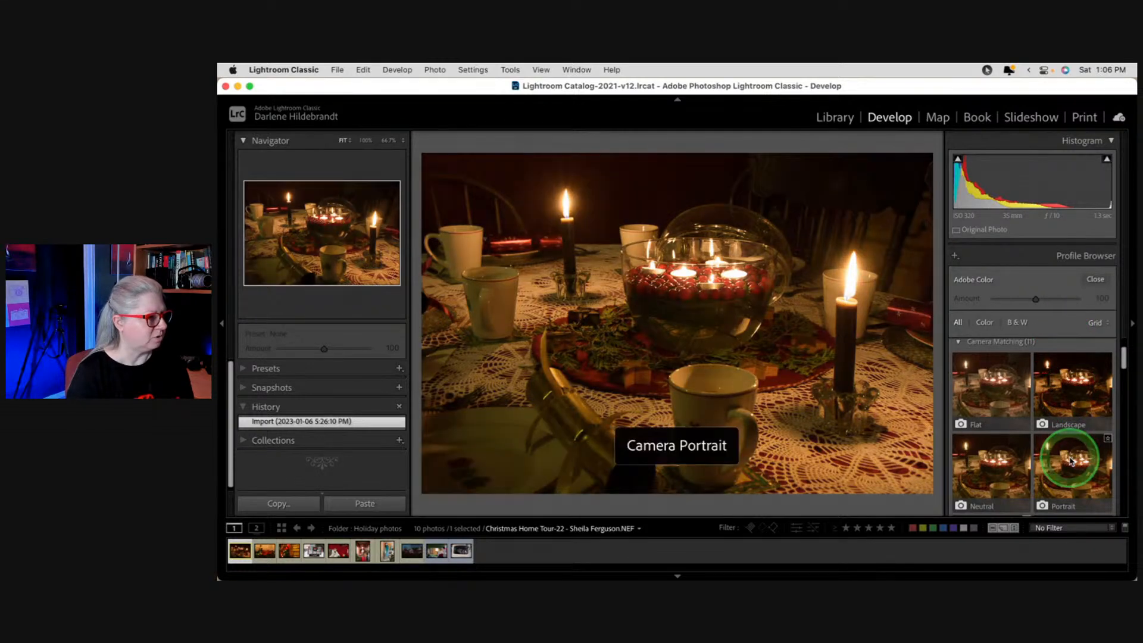
{"action": "left_click", "coordinate": [1109, 457]}
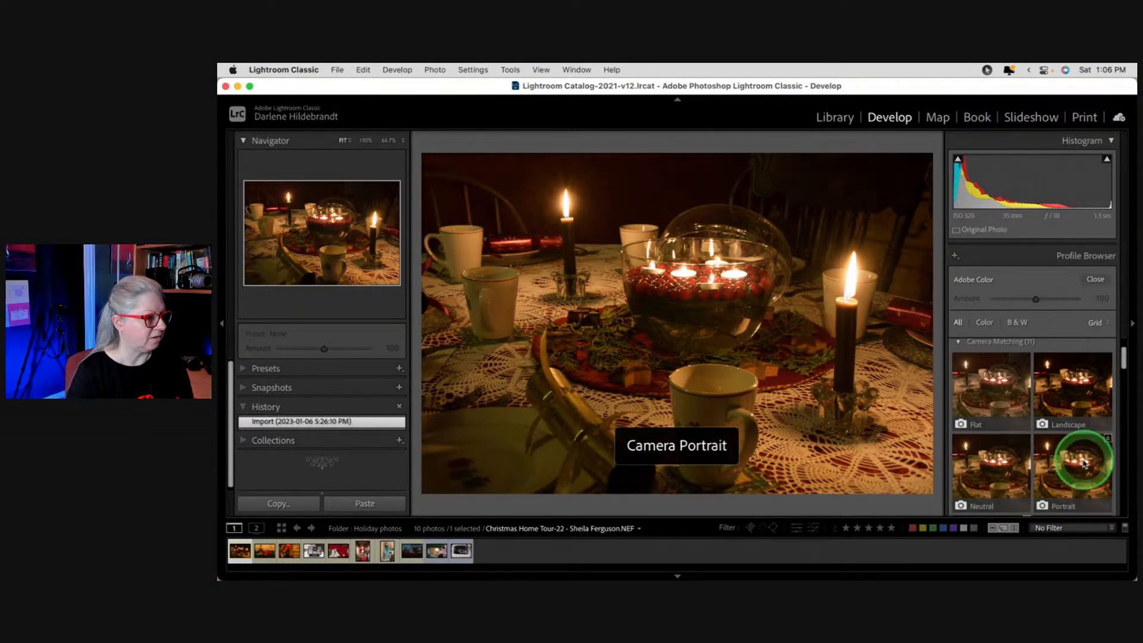
{"action": "left_click", "coordinate": [1003, 463]}
{"action": "scroll", "coordinate": [1003, 463], "scroll_direction": "down", "scroll_amount": 3}
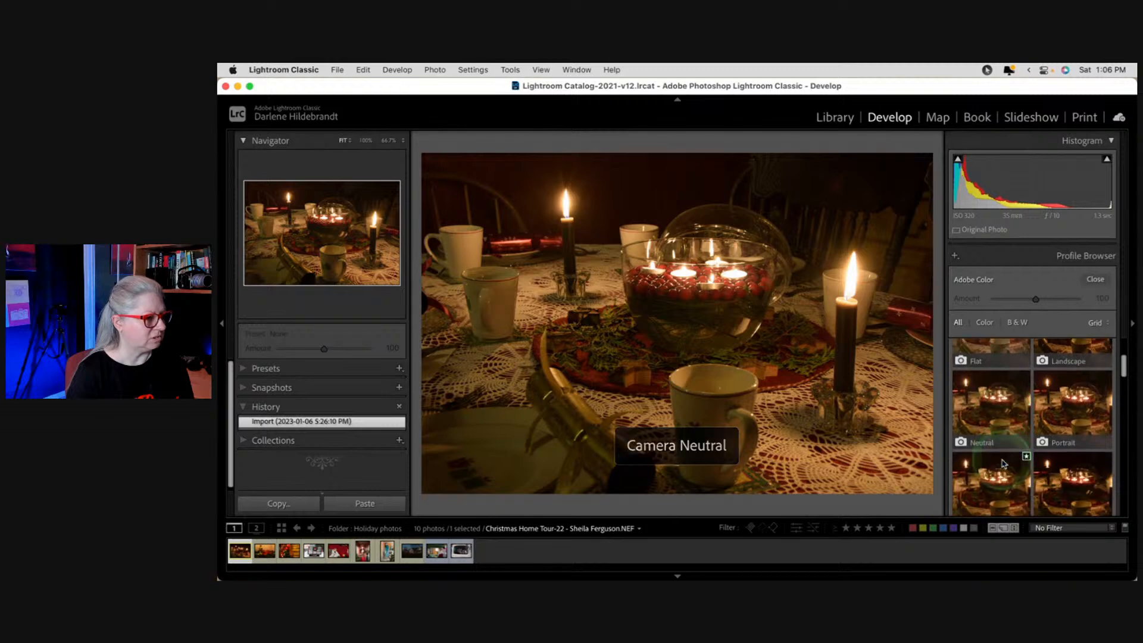
{"action": "left_click", "coordinate": [1004, 463]}
{"action": "left_click", "coordinate": [1074, 455]}
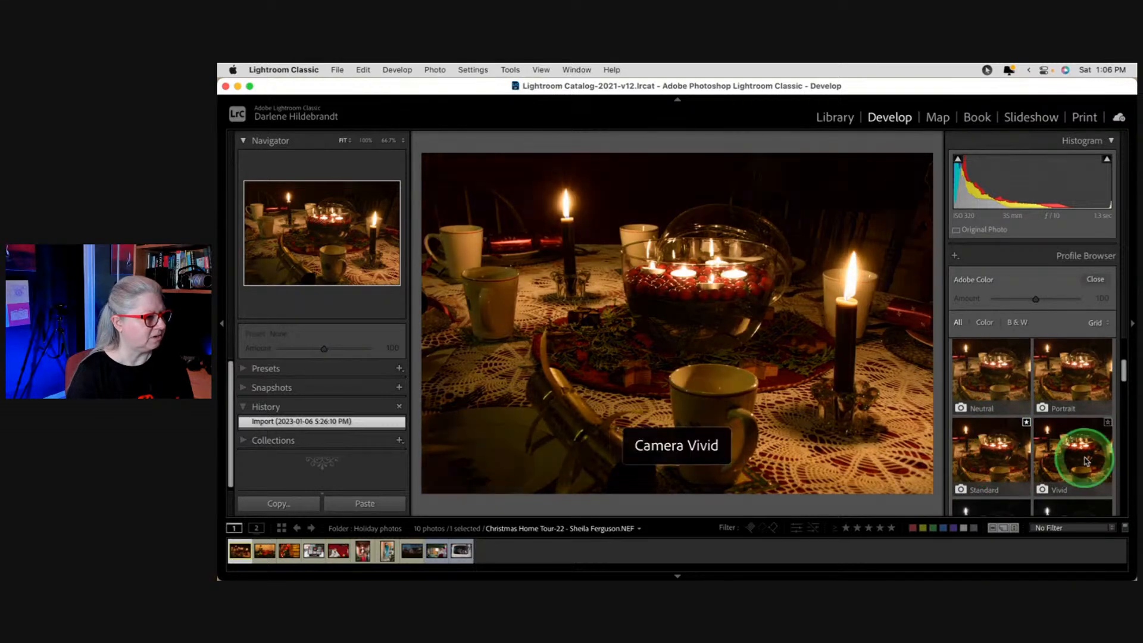
Step: Apply the Camera Portrait profile to the candlelit table photo and close the Profile Browser
{"action": "scroll", "coordinate": [1083, 450], "scroll_direction": "down", "scroll_amount": 1}
{"action": "scroll", "coordinate": [1084, 447], "scroll_direction": "up", "scroll_amount": 1}
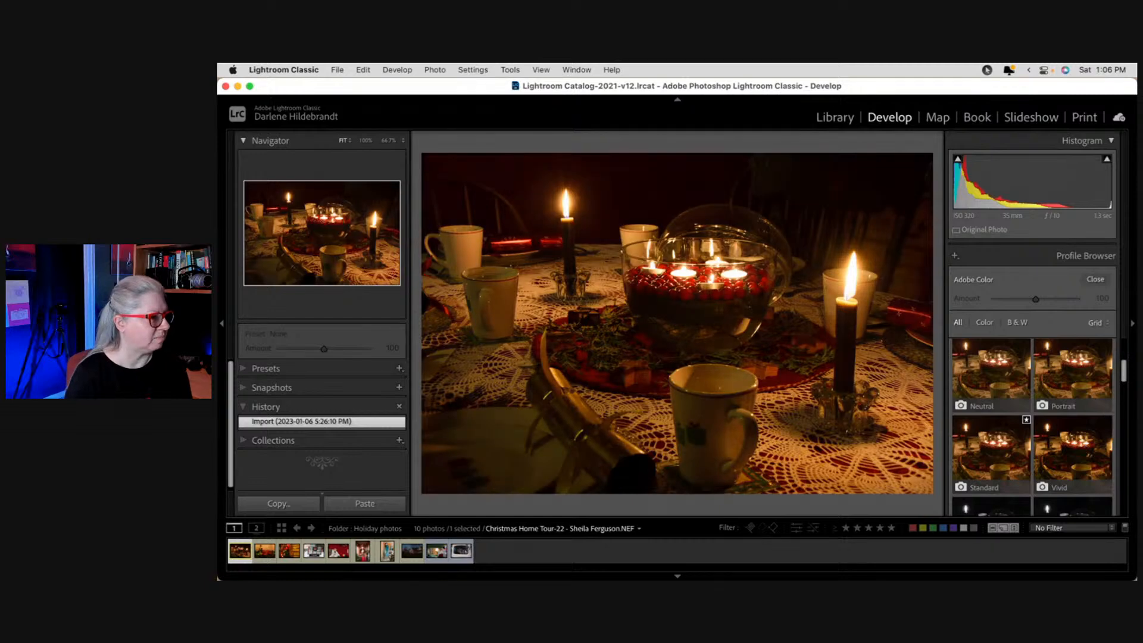
{"action": "left_click", "coordinate": [1104, 447]}
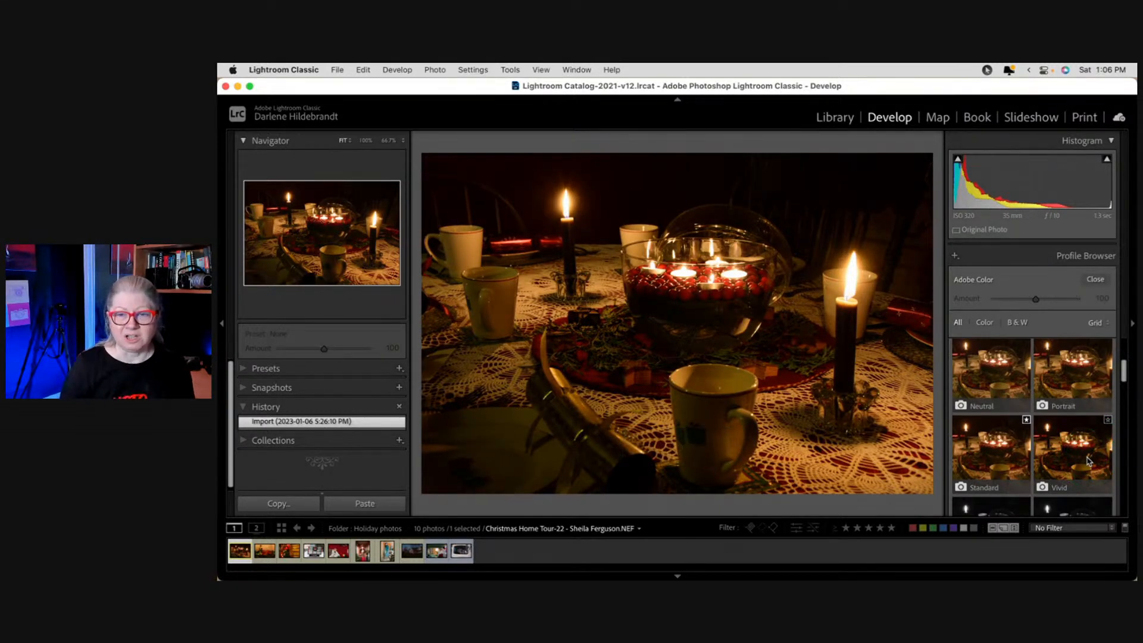
{"action": "left_click", "coordinate": [1084, 372]}
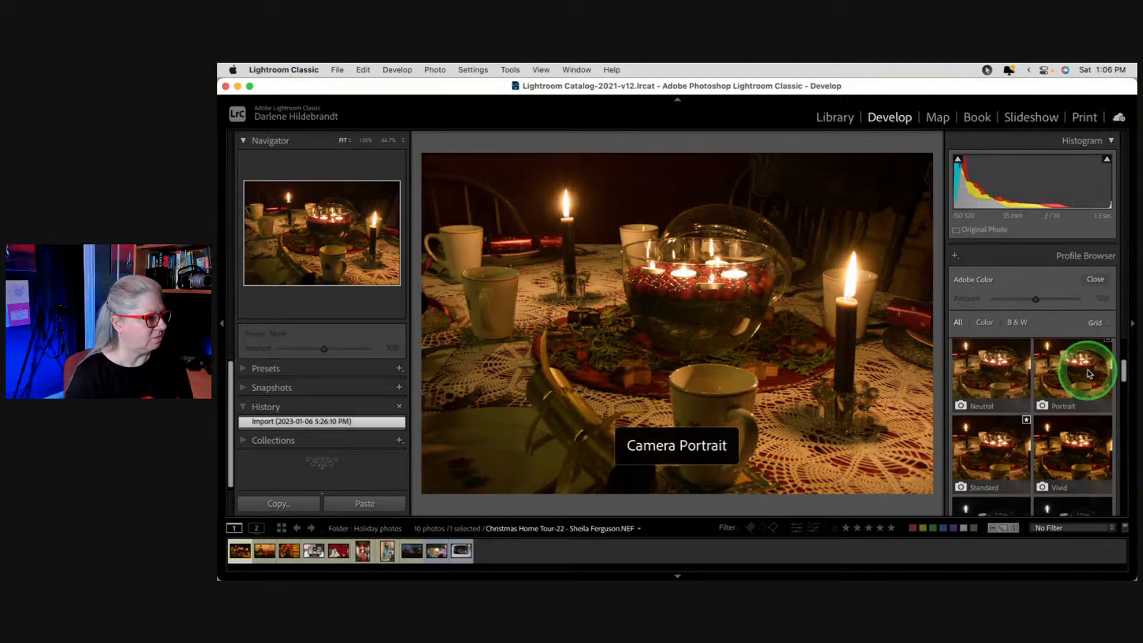
{"action": "left_click", "coordinate": [1085, 375]}
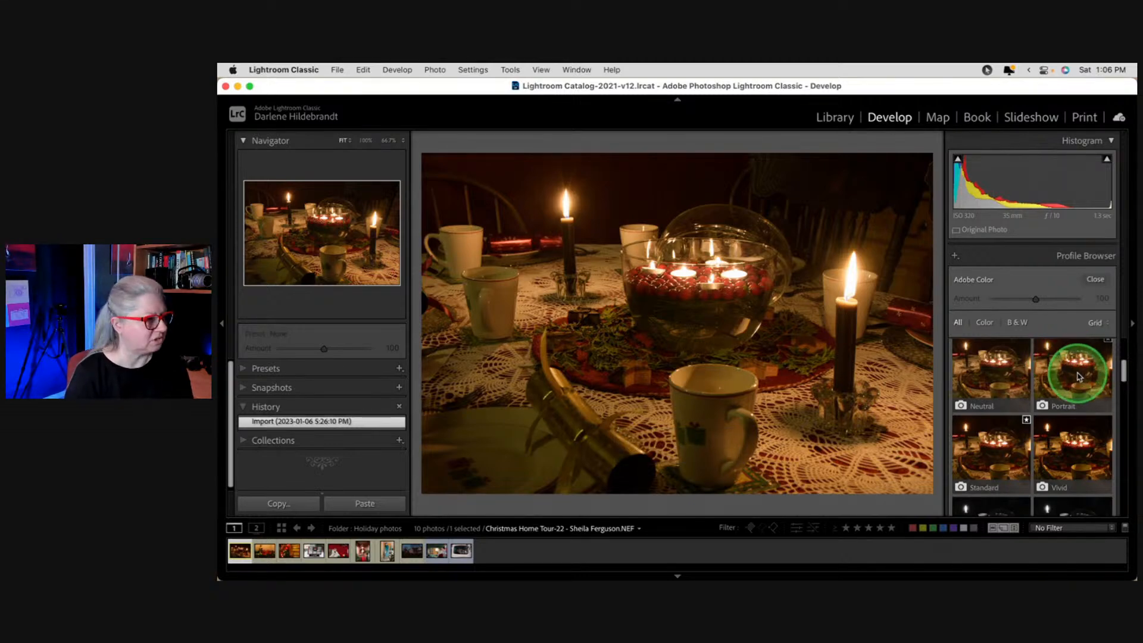
{"action": "left_click", "coordinate": [1075, 378]}
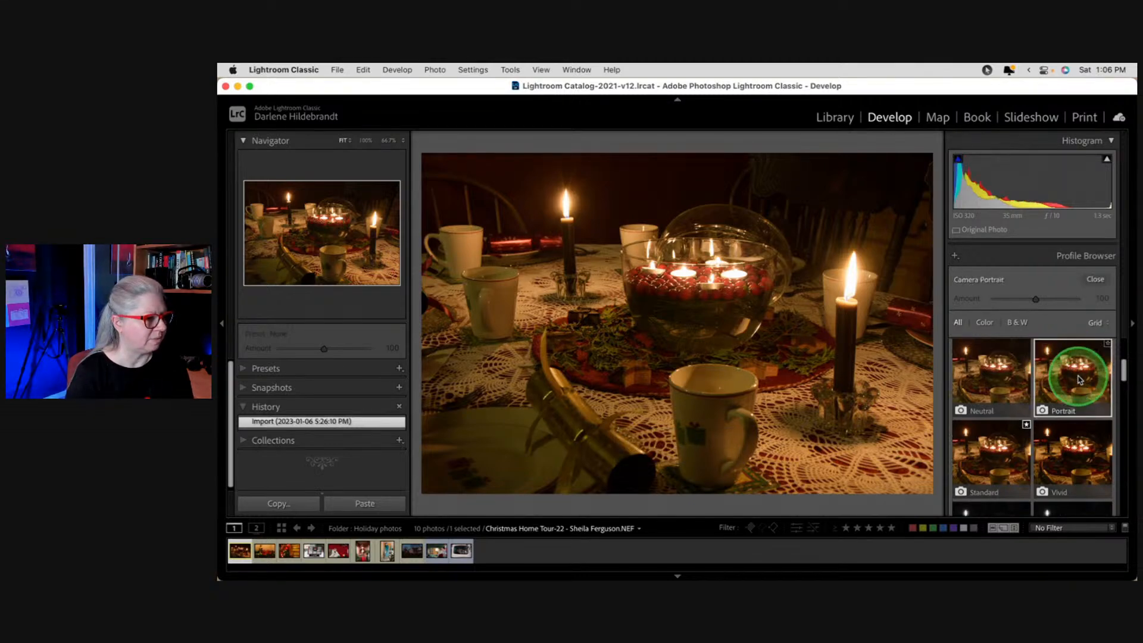
{"action": "left_click", "coordinate": [1094, 279]}
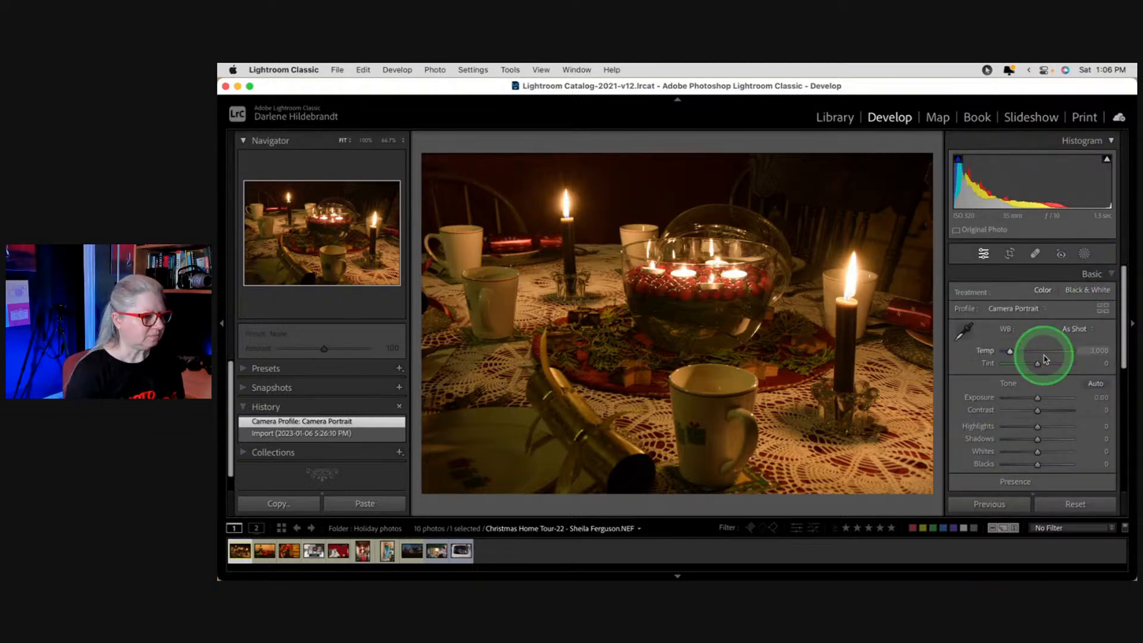
Step: Check the tonal clipping, lower Highlights to -13 and set Blacks to -23
{"action": "scroll", "coordinate": [1057, 366], "scroll_direction": "down", "scroll_amount": 1}
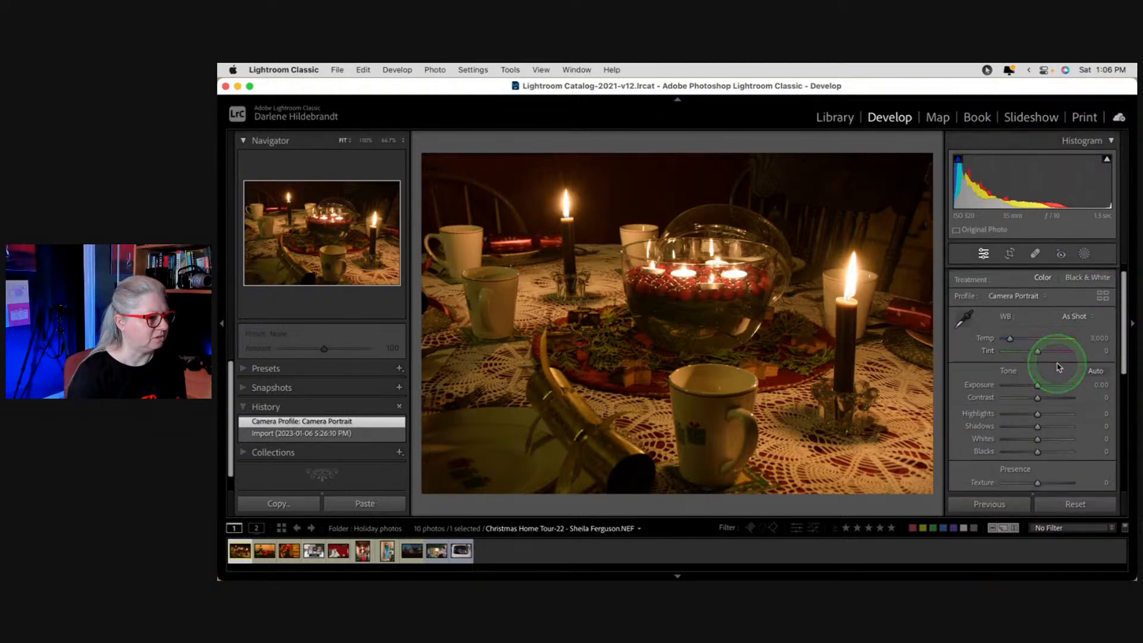
{"action": "left_click", "coordinate": [1037, 440], "text": "alt"}
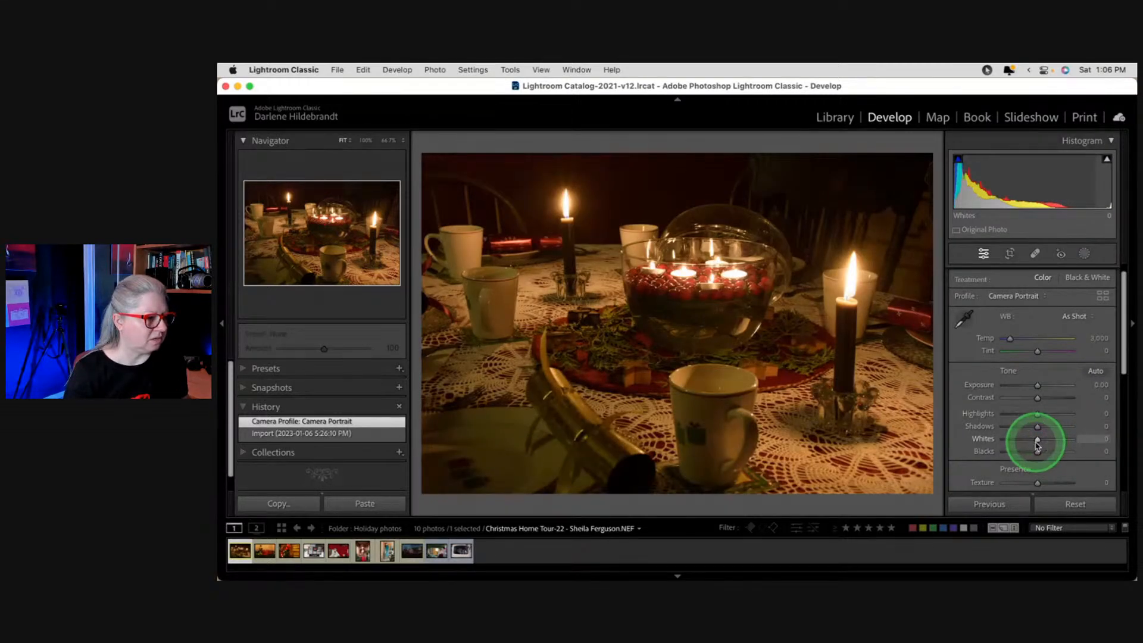
{"action": "left_click", "coordinate": [1036, 427], "text": "alt"}
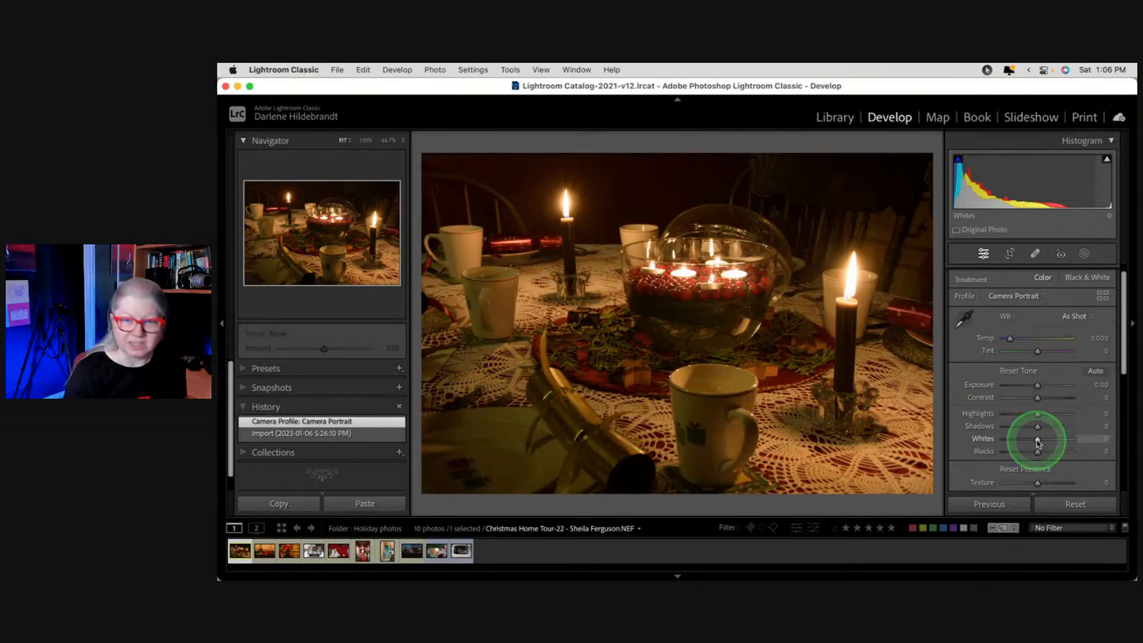
{"action": "left_click", "coordinate": [1038, 440], "text": "alt"}
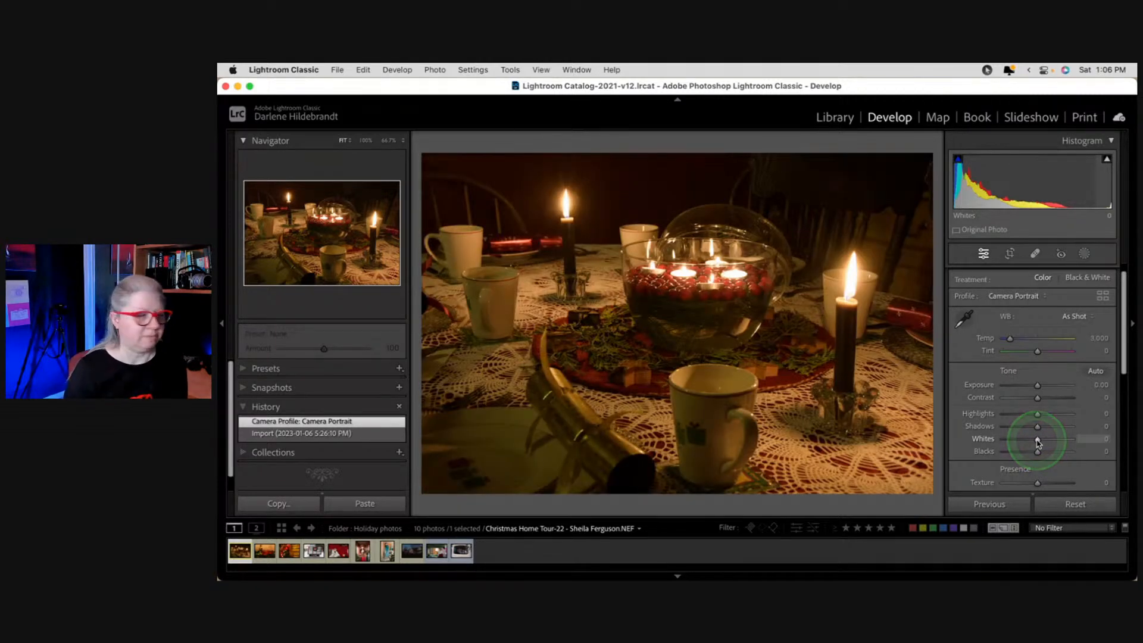
{"action": "left_click", "coordinate": [1038, 414]}
{"action": "left_click_drag", "start_coordinate": [1039, 415], "coordinate": [1034, 417]}
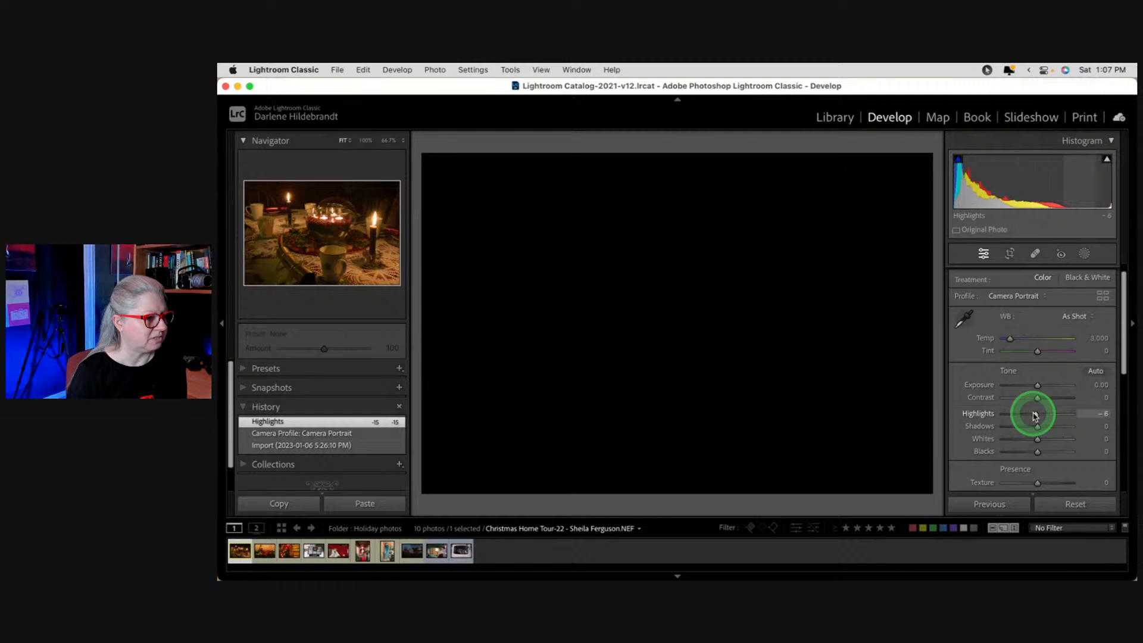
{"action": "left_click_drag", "start_coordinate": [1034, 417], "coordinate": [1033, 414]}
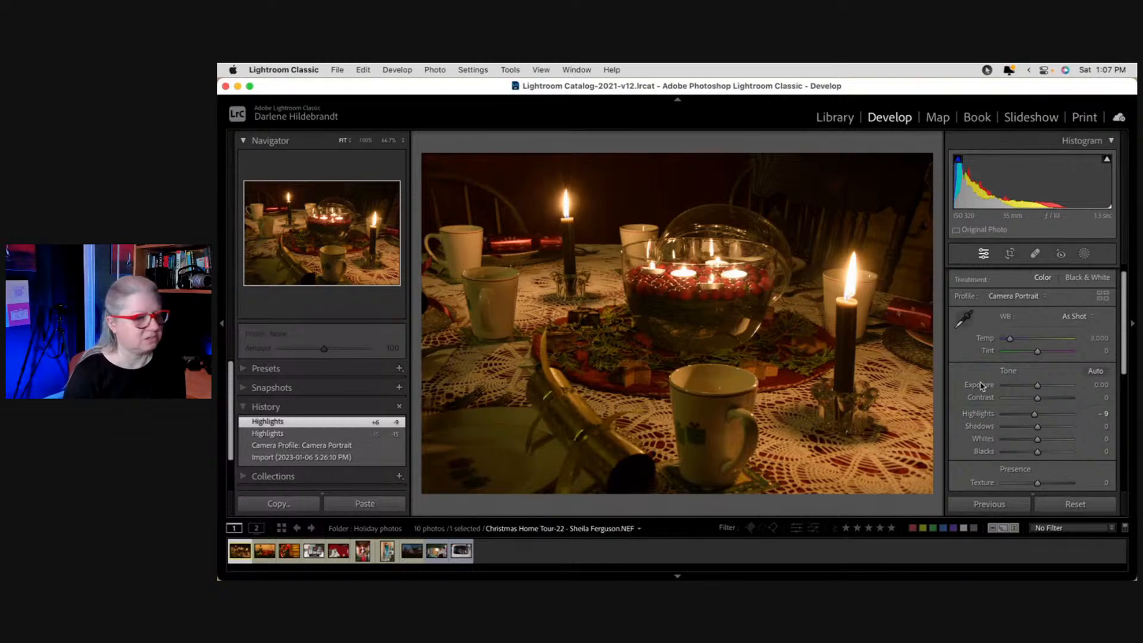
{"action": "mouse_move", "coordinate": [1034, 413]}
{"action": "left_mouse_down"}
{"action": "mouse_move", "coordinate": [996, 416]}
{"action": "mouse_move", "coordinate": [1034, 416]}
{"action": "left_mouse_up"}
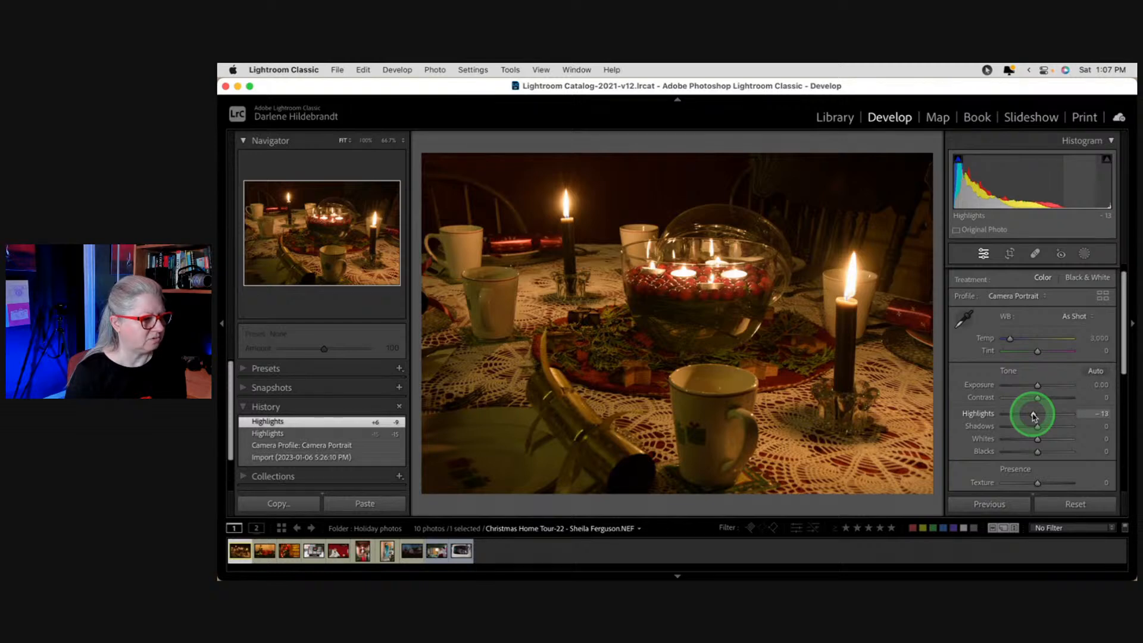
{"action": "left_click_drag", "start_coordinate": [1033, 416], "coordinate": [1033, 416]}
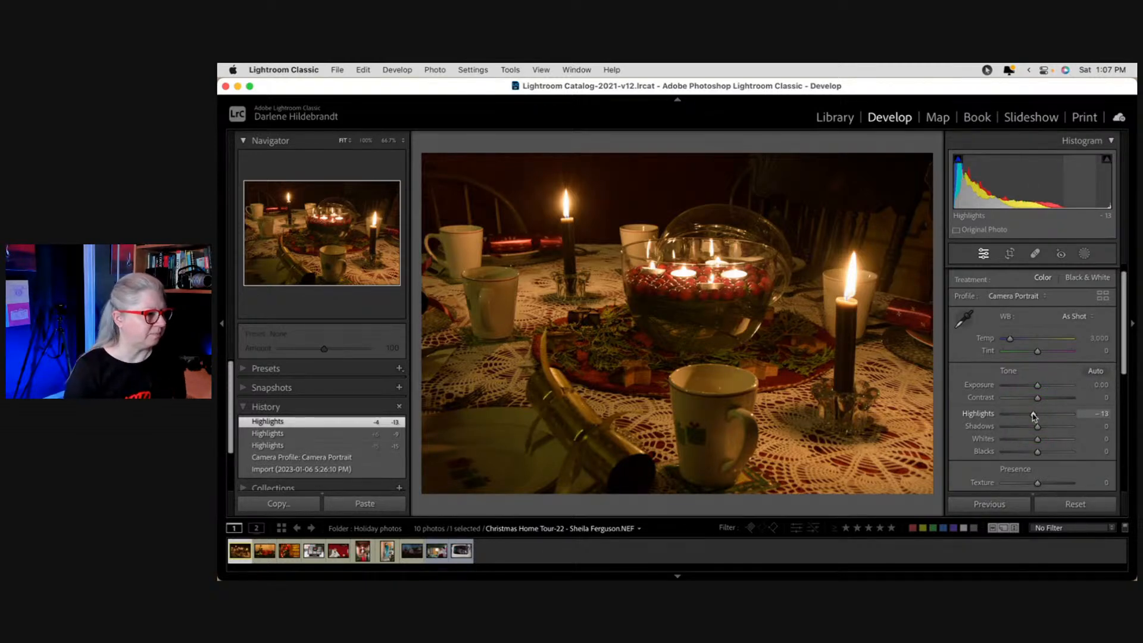
{"action": "mouse_move", "coordinate": [1037, 454]}
{"action": "left_mouse_down"}
{"action": "mouse_move", "coordinate": [984, 454]}
{"action": "mouse_move", "coordinate": [1031, 454]}
{"action": "left_mouse_up"}
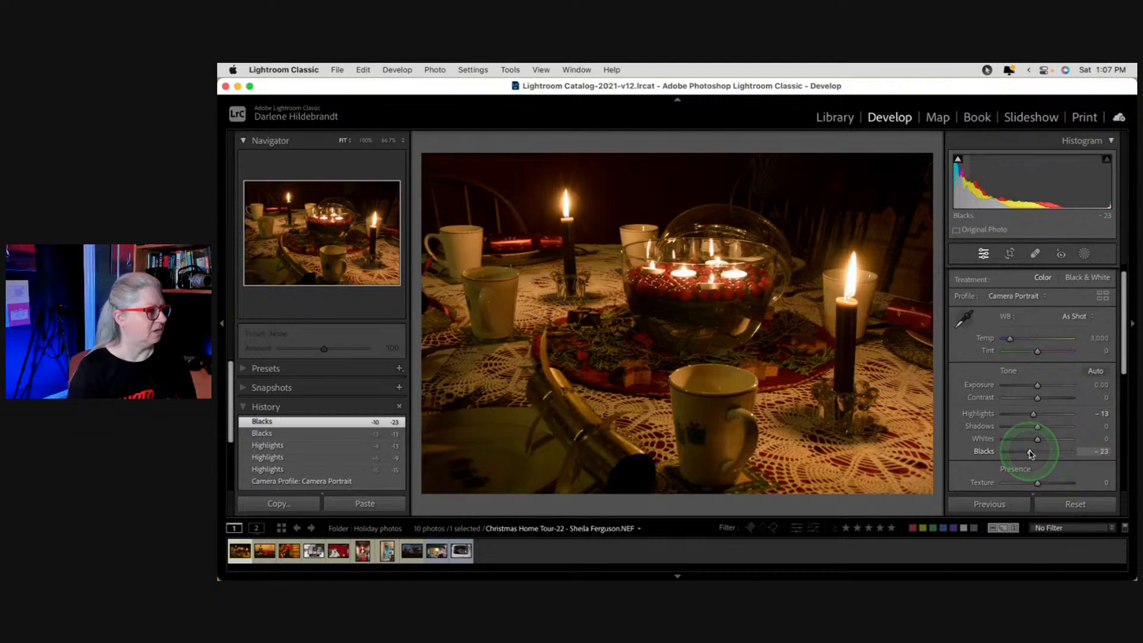
Step: Try brightening the photo with Exposure at +0.50 and with strongly raised Shadows, resetting each to 0
{"action": "left_click_drag", "start_coordinate": [1038, 386], "coordinate": [1038, 387]}
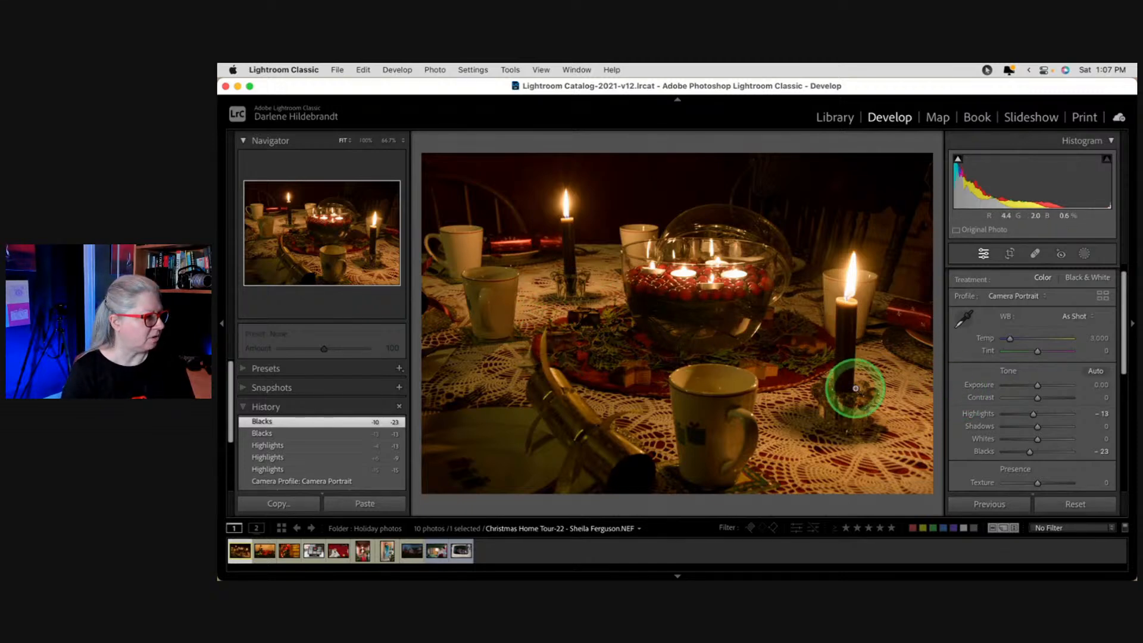
{"action": "left_click", "coordinate": [1037, 385]}
{"action": "left_click_drag", "start_coordinate": [1037, 386], "coordinate": [1040, 387]}
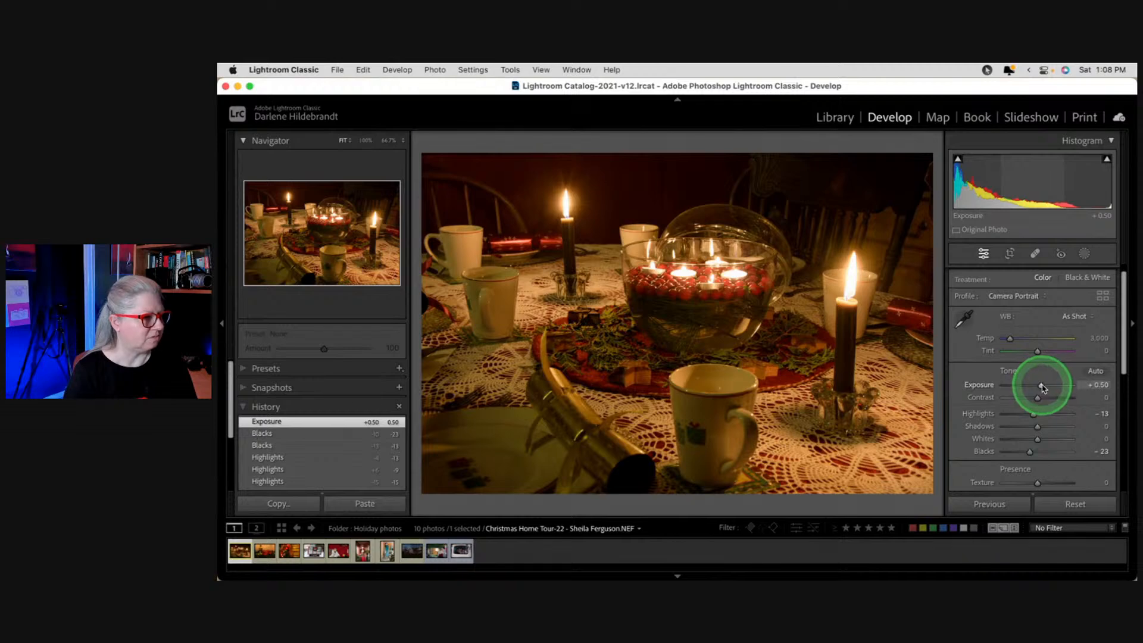
{"action": "left_click_drag", "start_coordinate": [1038, 384], "coordinate": [1037, 386]}
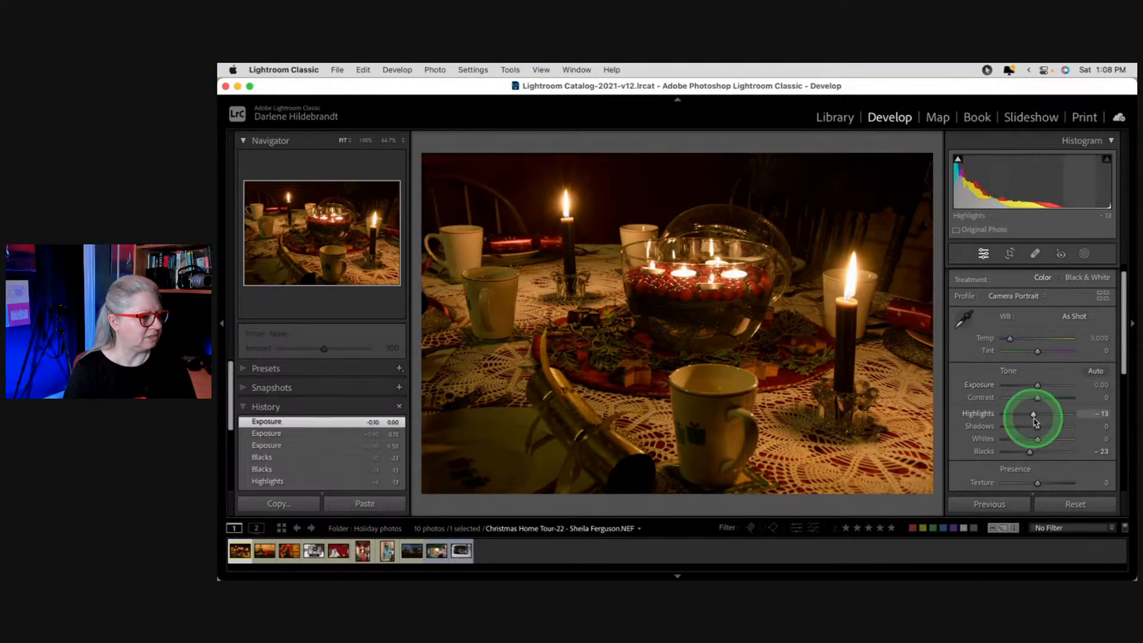
{"action": "left_click_drag", "start_coordinate": [1037, 428], "coordinate": [1059, 430]}
{"action": "double_click", "coordinate": [1059, 430]}
Step: Set Exposure to +0.35 and lower Highlights to -26 with the clipping preview
{"action": "left_click_drag", "start_coordinate": [1037, 385], "coordinate": [1040, 388]}
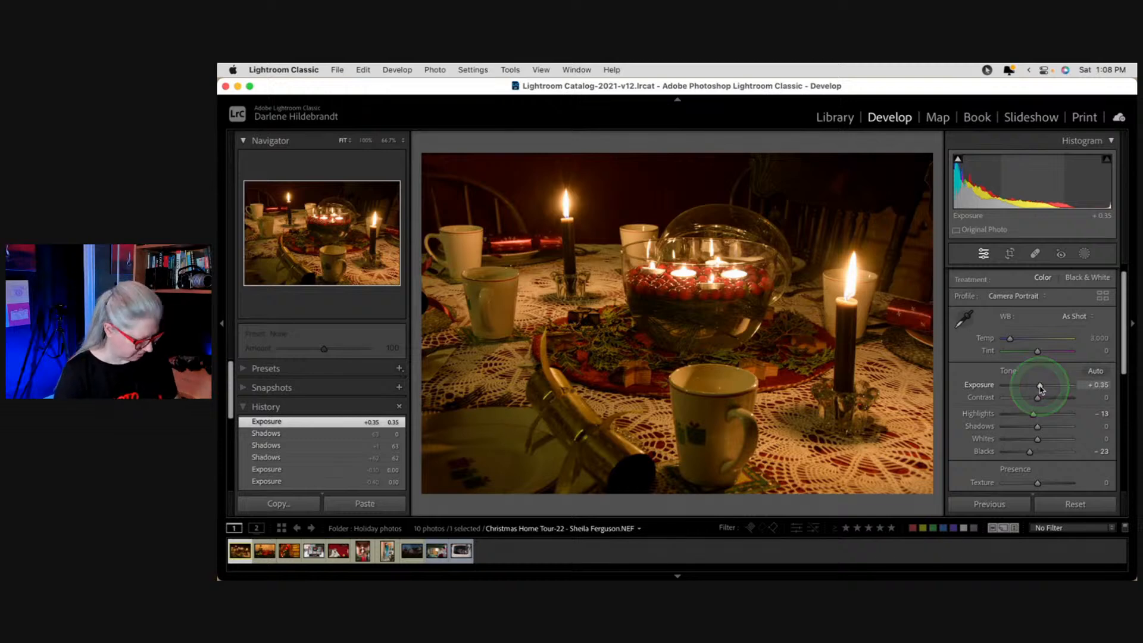
{"action": "left_click", "coordinate": [1034, 418], "text": "alt"}
{"action": "left_click_drag", "start_coordinate": [1034, 418], "coordinate": [1030, 415]}
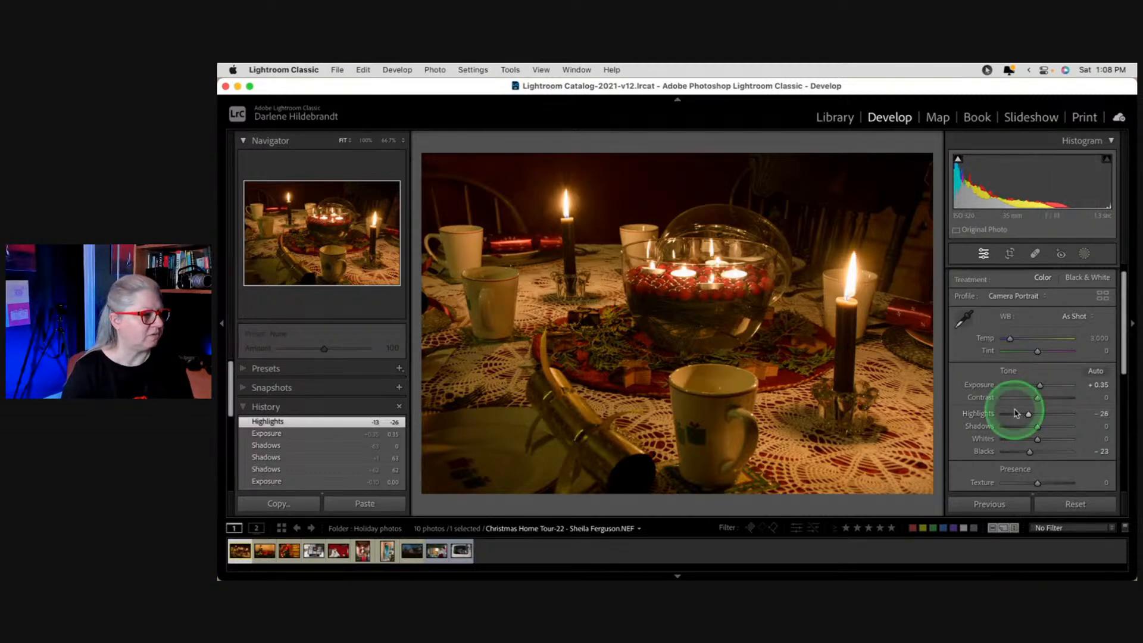
Step: Try the Tungsten and Auto white balance presets, returning to As Shot after each
{"action": "left_click", "coordinate": [1073, 317]}
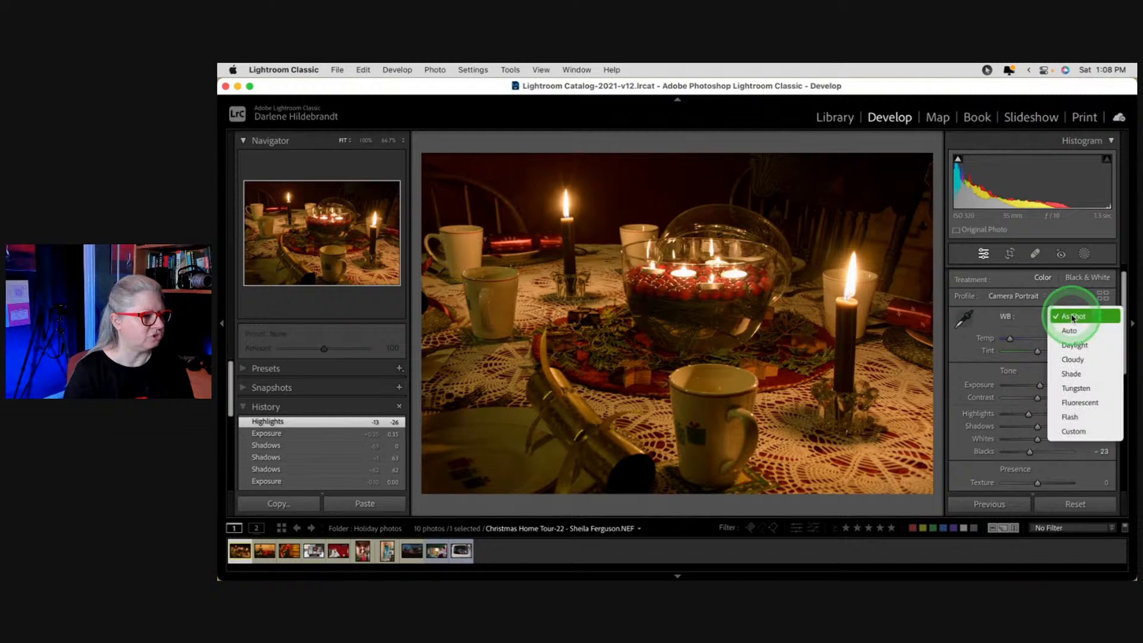
{"action": "left_click", "coordinate": [1076, 388]}
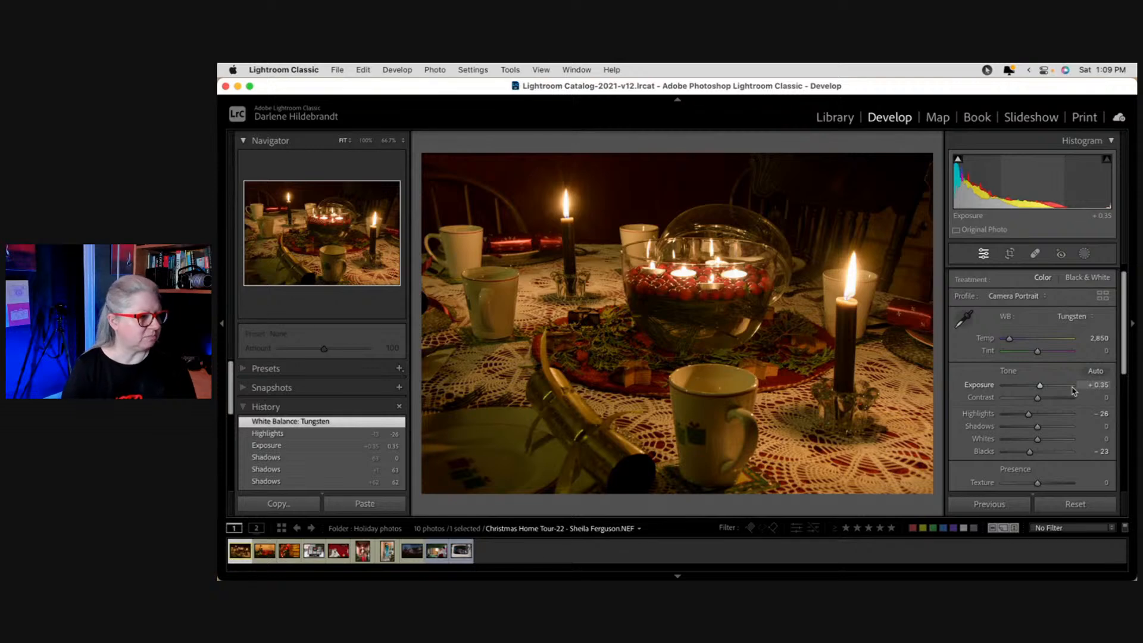
{"action": "left_click_drag", "start_coordinate": [1072, 315], "coordinate": [1060, 255]}
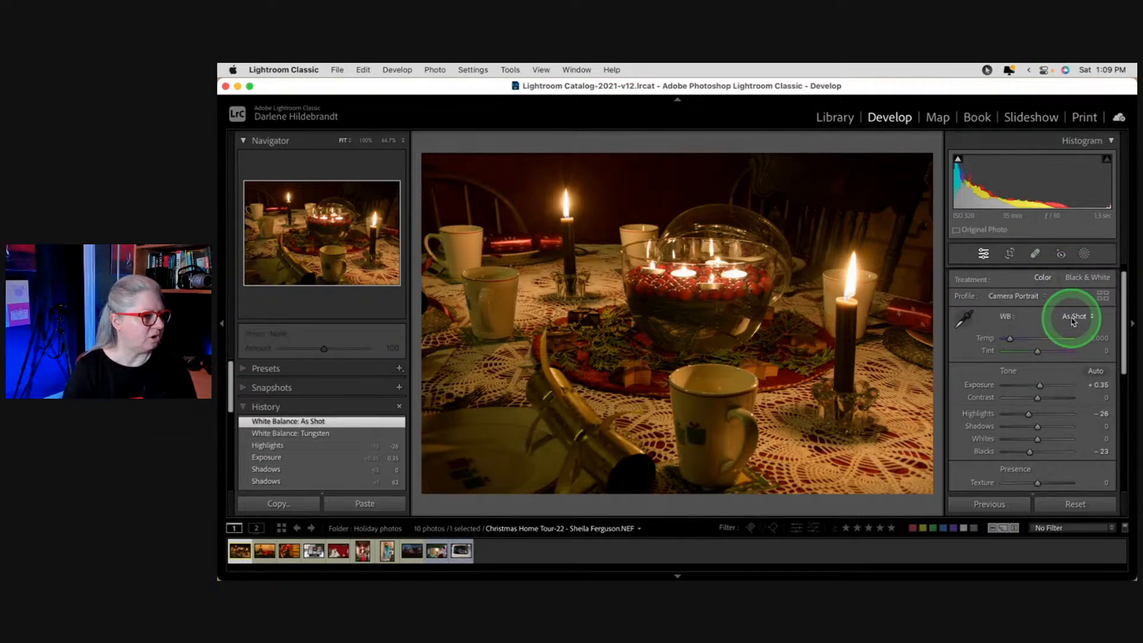
{"action": "left_click", "coordinate": [1072, 316]}
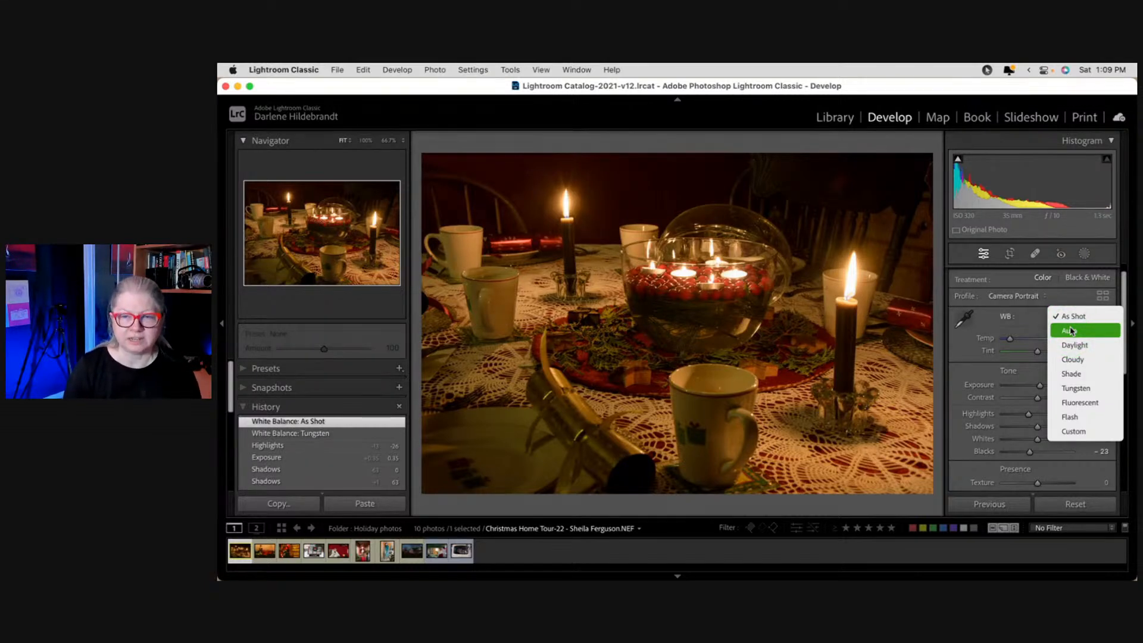
{"action": "left_click", "coordinate": [1071, 331]}
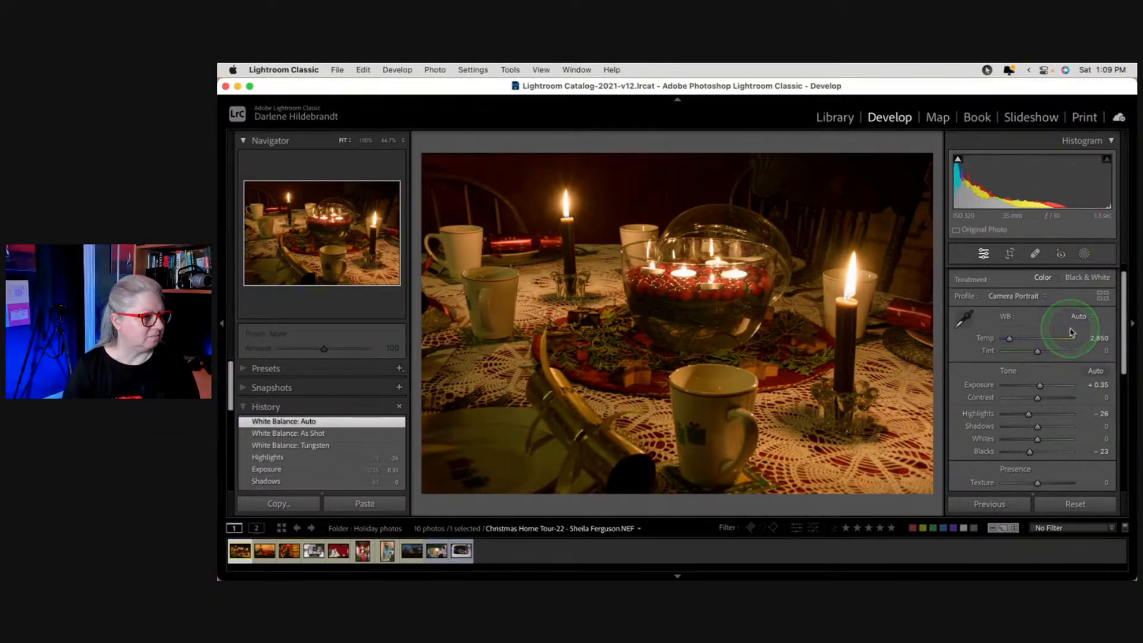
{"action": "left_click", "coordinate": [1079, 316]}
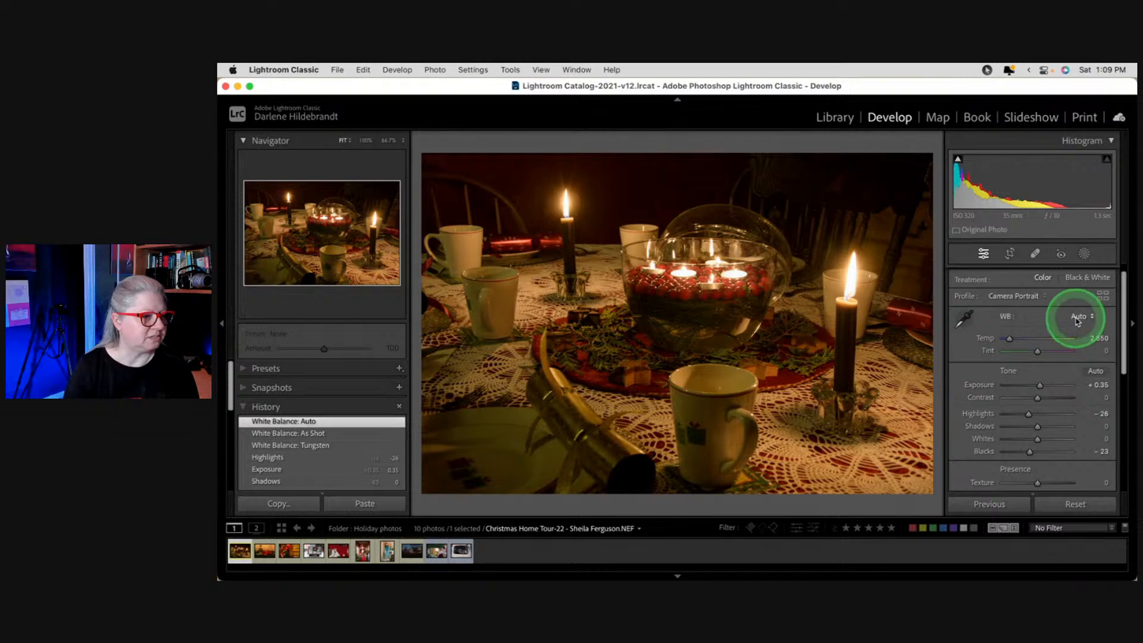
{"action": "left_click", "coordinate": [1076, 303]}
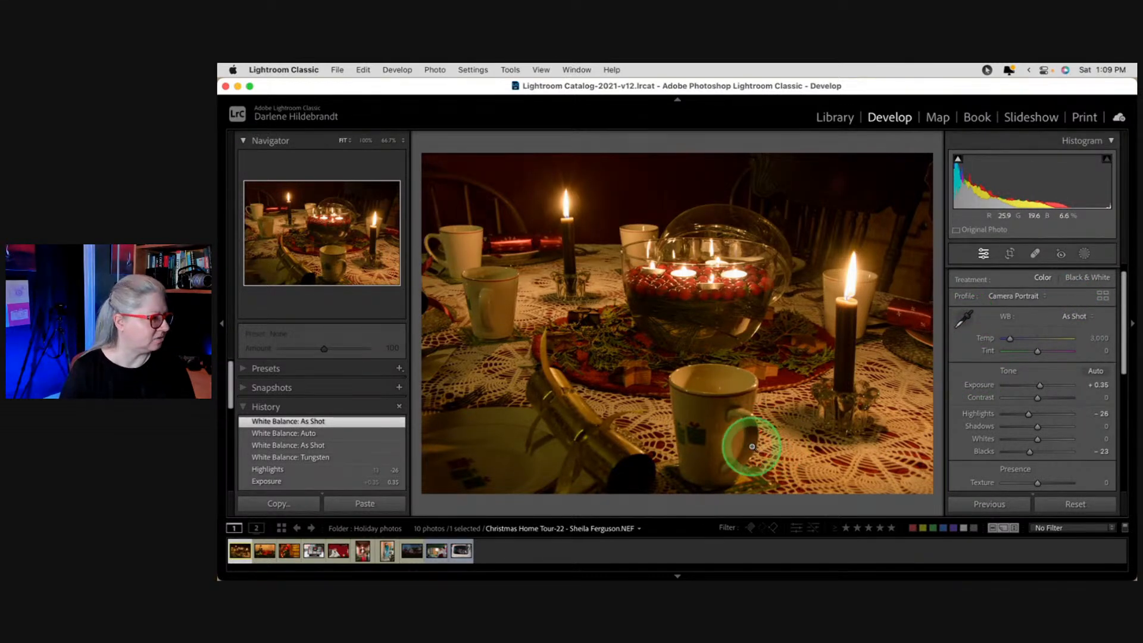
Step: Try a custom white balance sampled from the rim of the front white mug, and revert to As Shot
{"action": "left_click", "coordinate": [962, 322]}
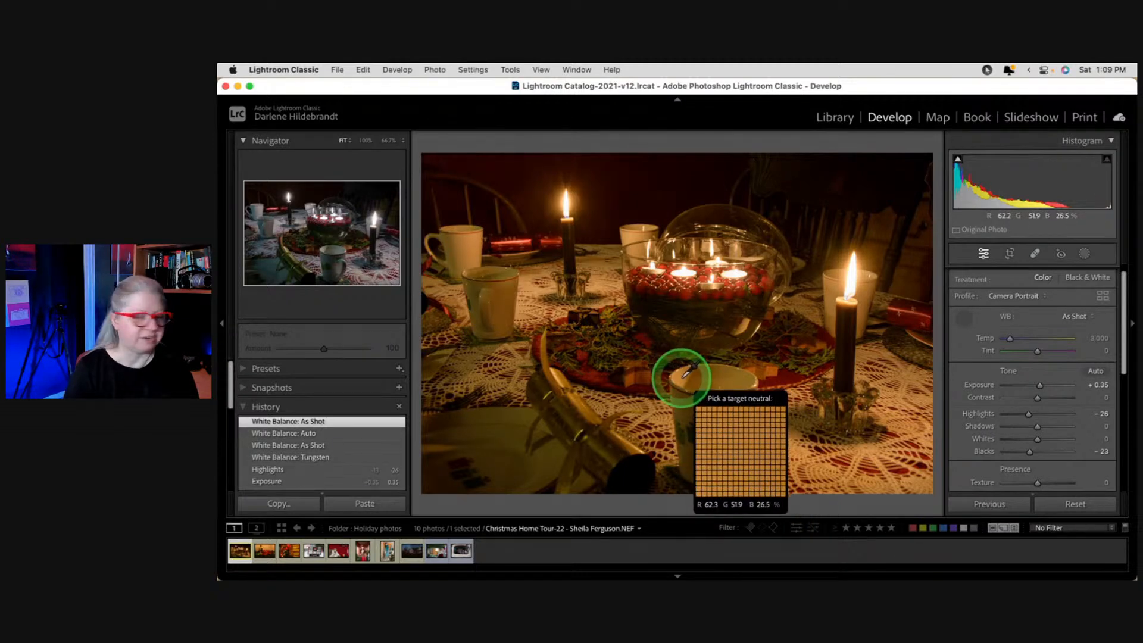
{"action": "left_click", "coordinate": [685, 373]}
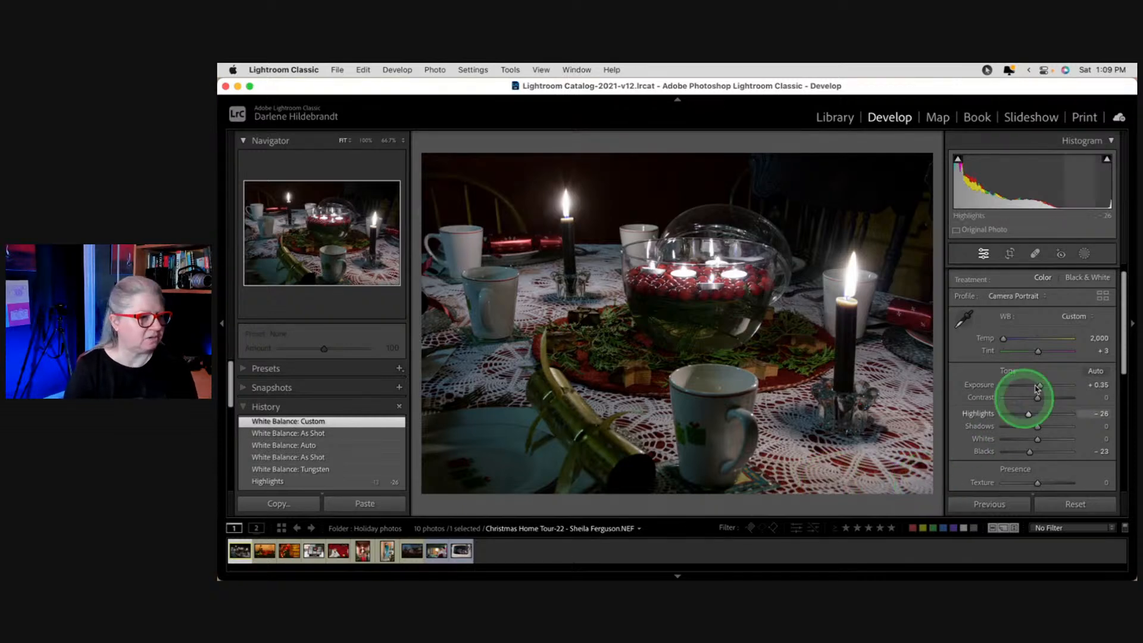
{"action": "left_click", "coordinate": [1069, 316]}
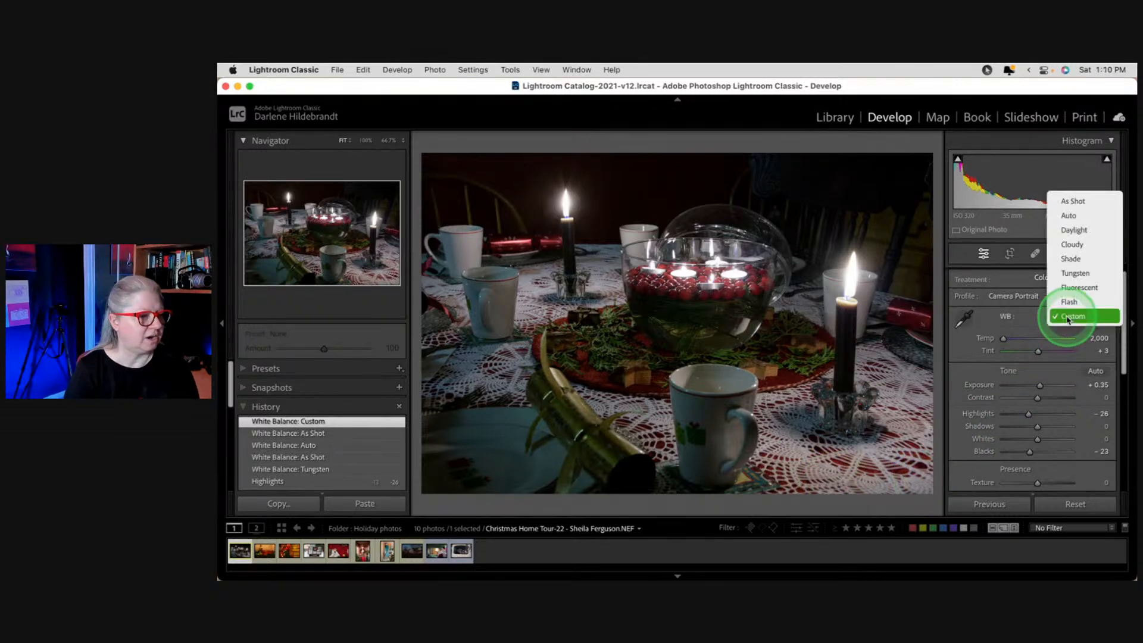
{"action": "left_click", "coordinate": [1073, 201]}
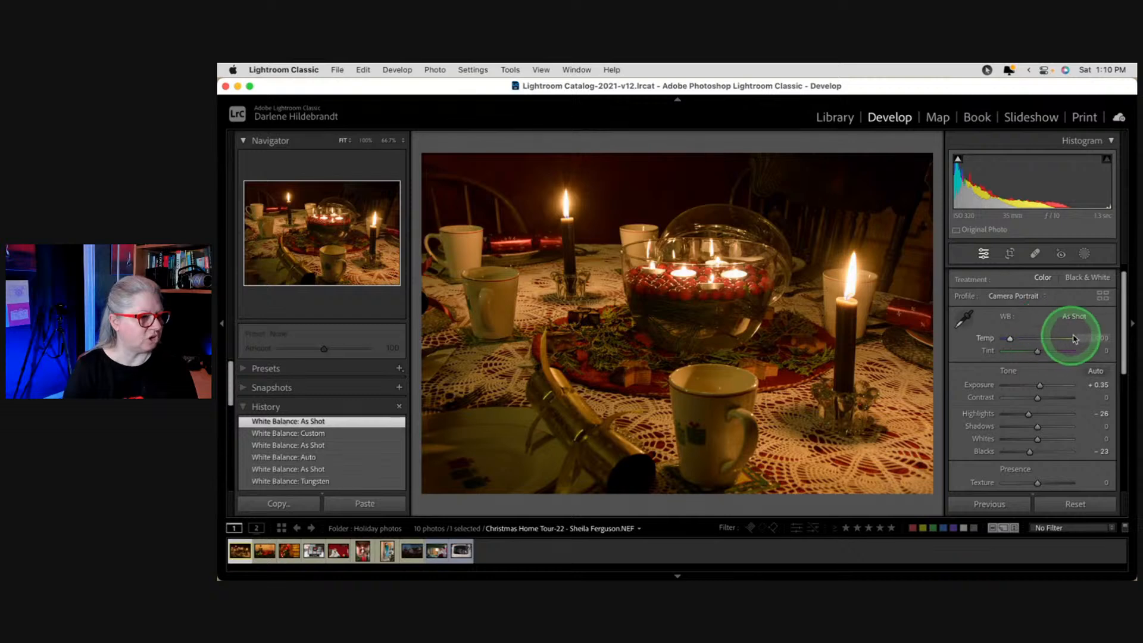
Step: Cool the white balance slightly by setting Temp to 2,761
{"action": "left_click_drag", "start_coordinate": [1091, 337], "coordinate": [1082, 337]}
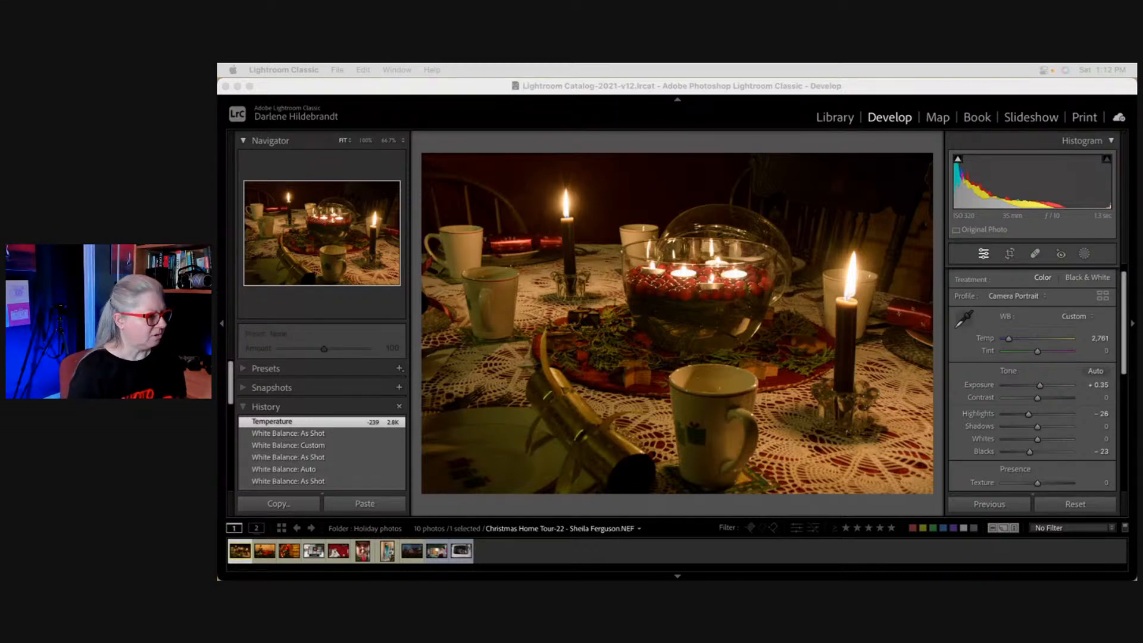
{"action": "left_click", "coordinate": [859, 141]}
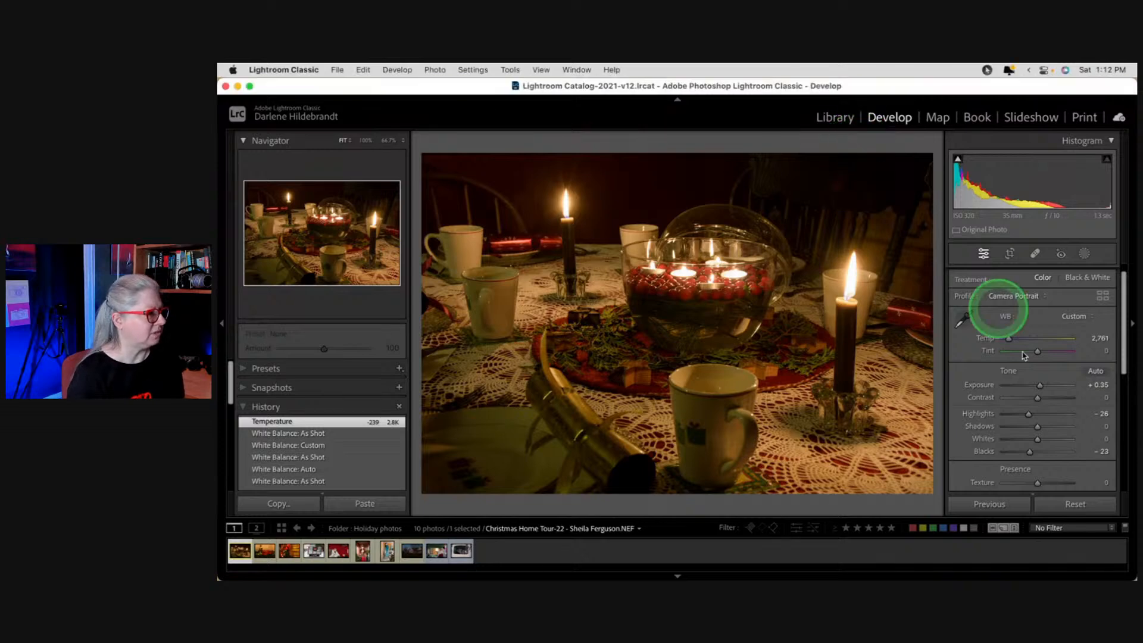
Step: Apply the Edge darken low preset from DPM Edge Vignettes 8 and locate the Effects settings
{"action": "left_click", "coordinate": [272, 367]}
{"action": "scroll", "coordinate": [320, 403], "scroll_direction": "down", "scroll_amount": 5}
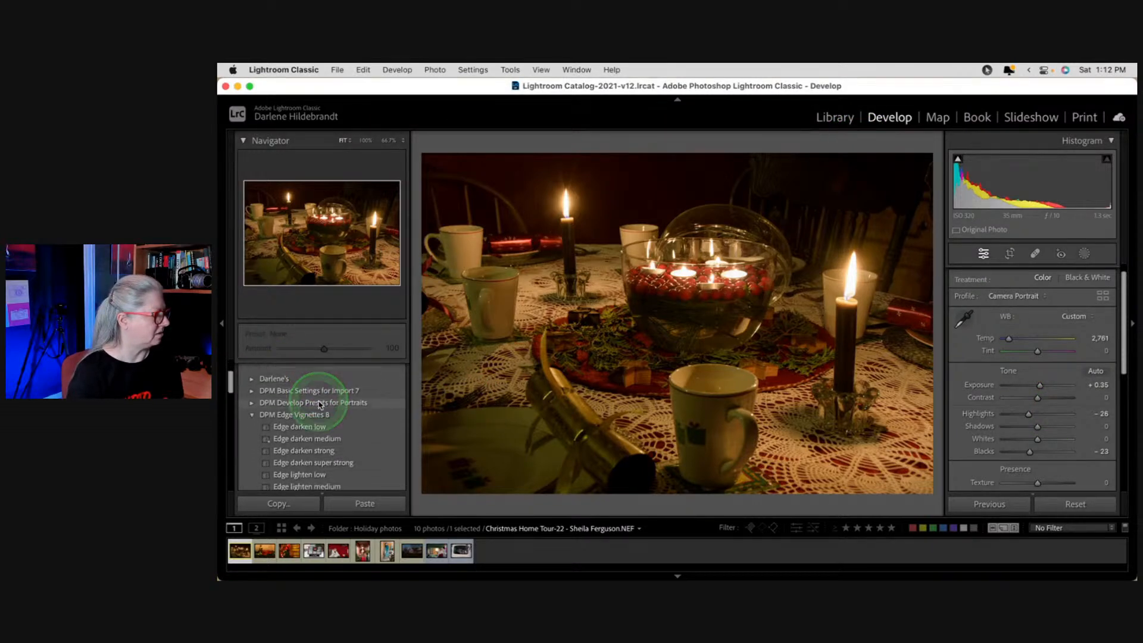
{"action": "left_click", "coordinate": [298, 422]}
{"action": "scroll", "coordinate": [1020, 375], "scroll_direction": "down", "scroll_amount": 10}
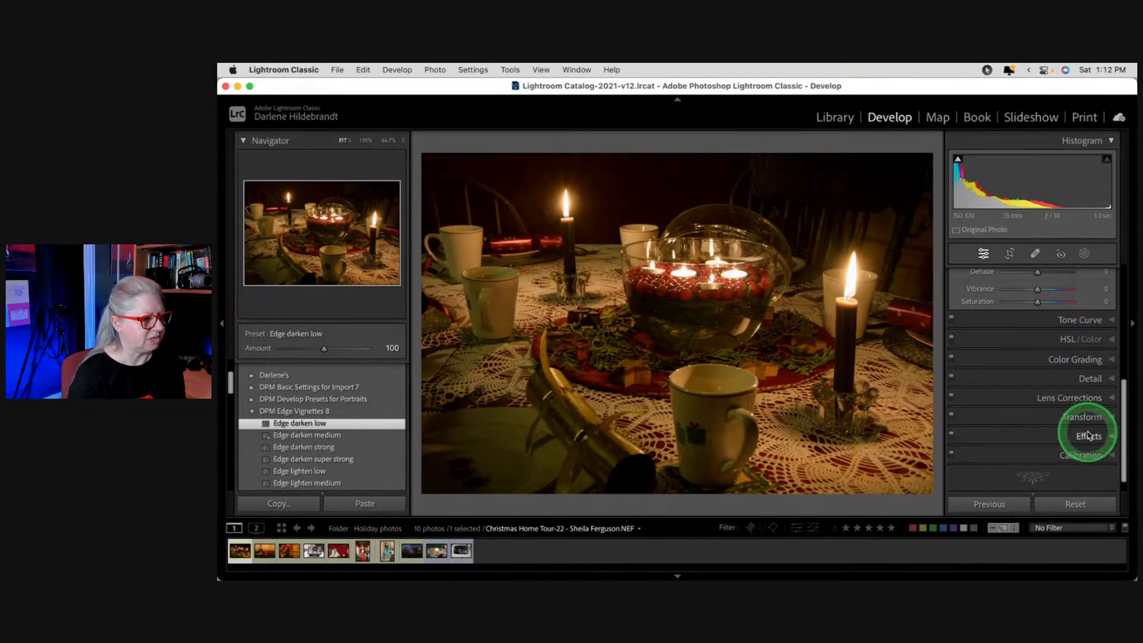
Step: Compare the candlelit table photo with and without its Effects vignette, leaving the effect switched on
{"action": "left_click", "coordinate": [1084, 438]}
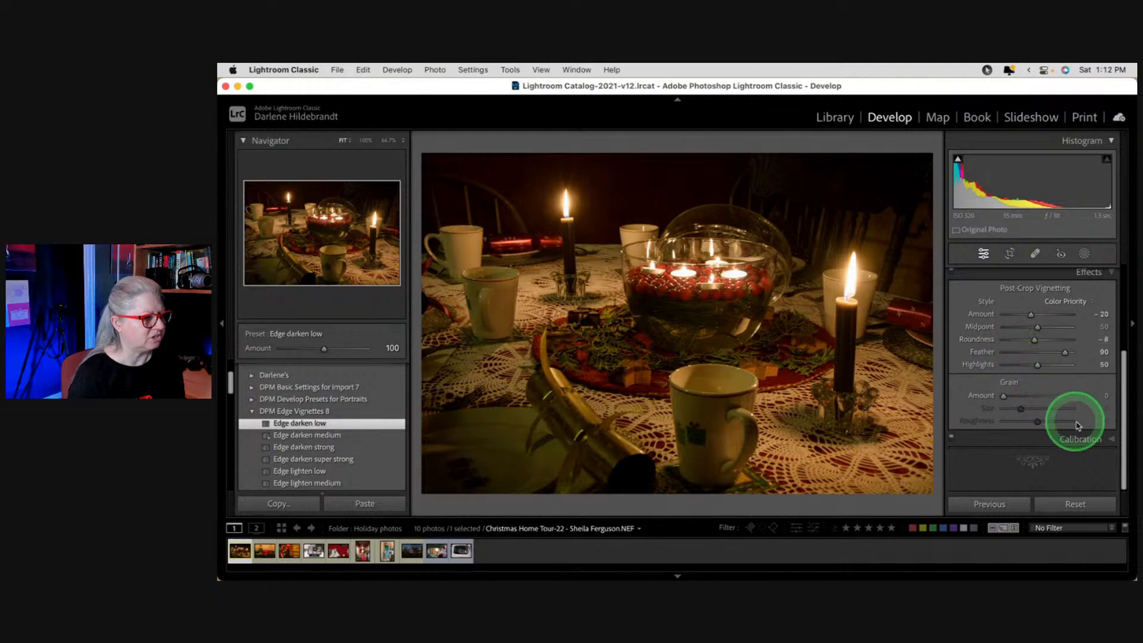
{"action": "scroll", "coordinate": [1077, 425], "scroll_direction": "up", "scroll_amount": 3}
{"action": "left_click", "coordinate": [953, 305]}
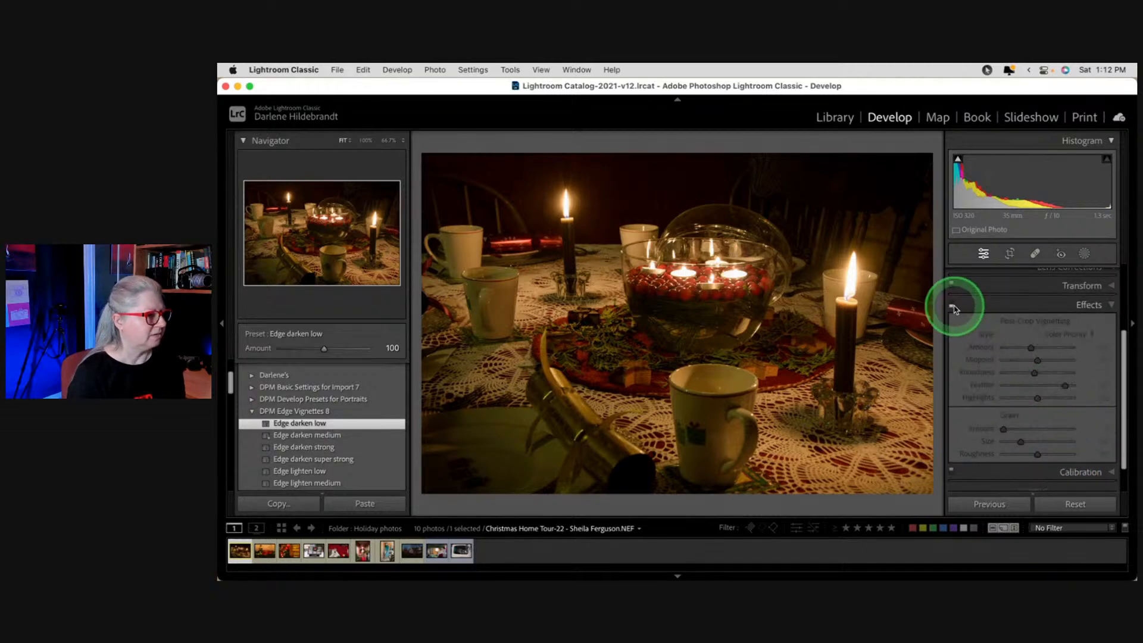
{"action": "left_click", "coordinate": [954, 305]}
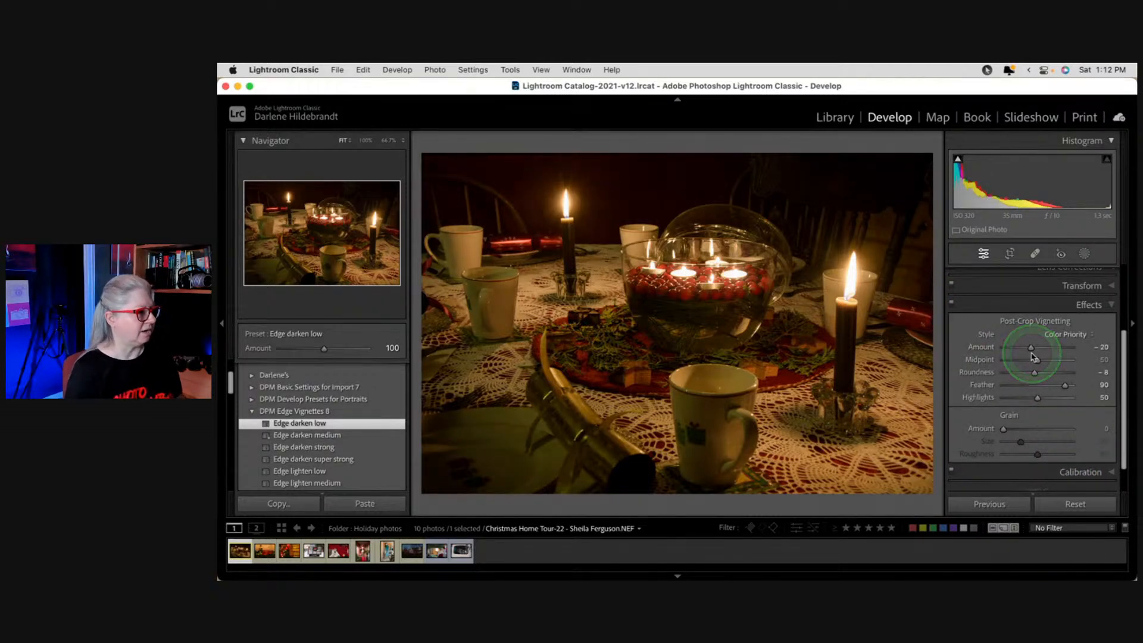
Step: Raise the candlelit table photo's Exposure to +0.55 and set its Tint to +2
{"action": "scroll", "coordinate": [1036, 334], "scroll_direction": "up", "scroll_amount": 10}
{"action": "left_click", "coordinate": [1092, 273]}
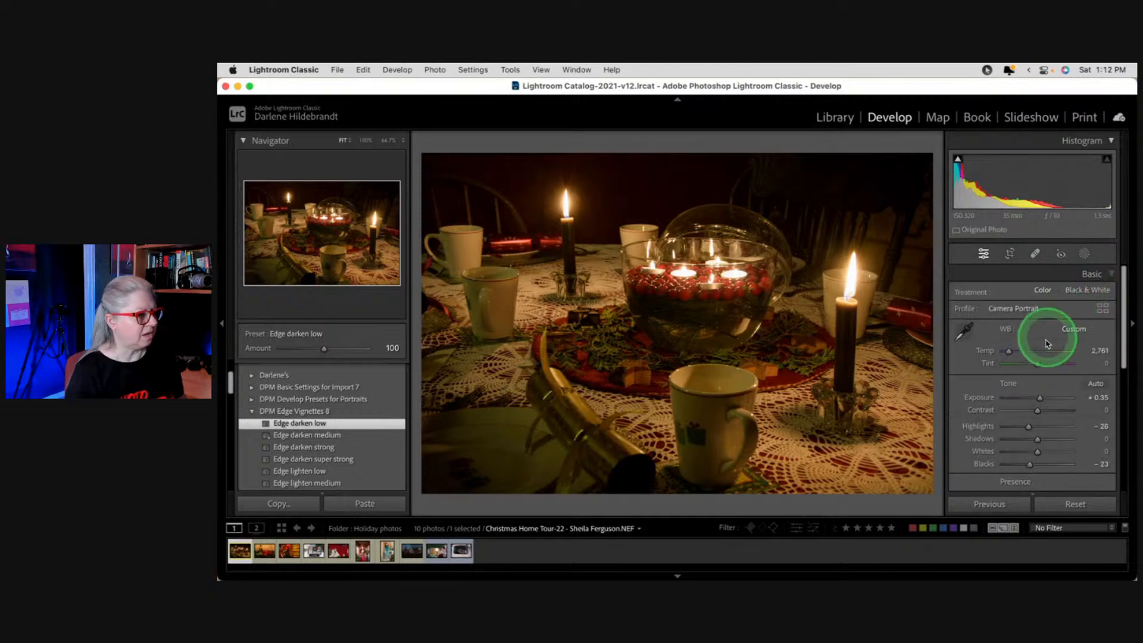
{"action": "left_click_drag", "start_coordinate": [1039, 401], "coordinate": [1041, 401]}
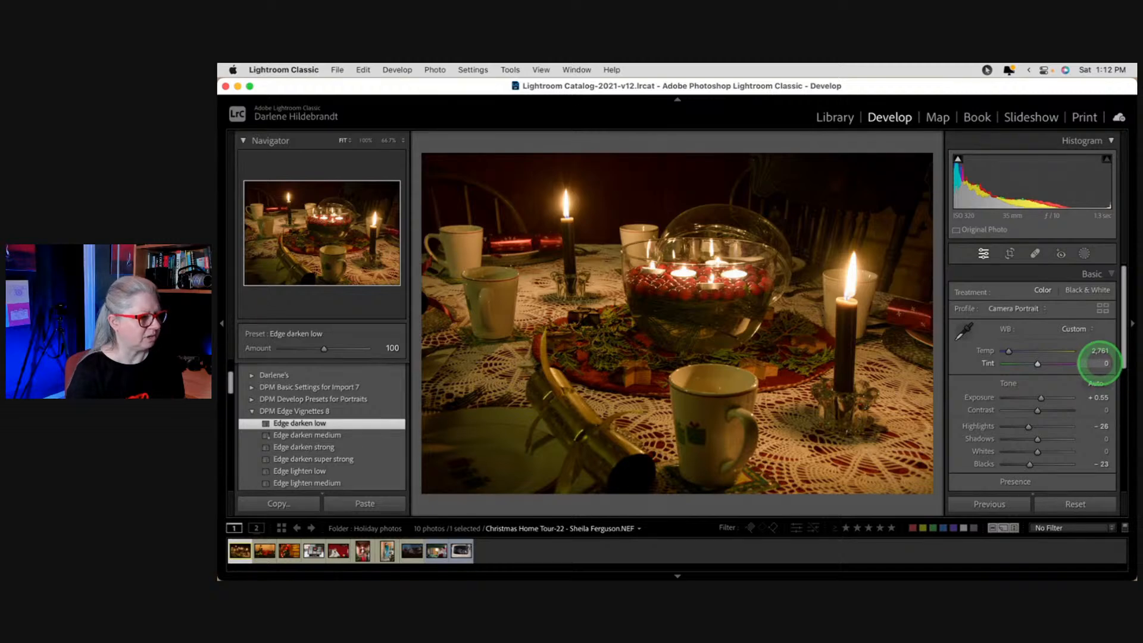
{"action": "left_click_drag", "start_coordinate": [1100, 363], "coordinate": [1100, 363]}
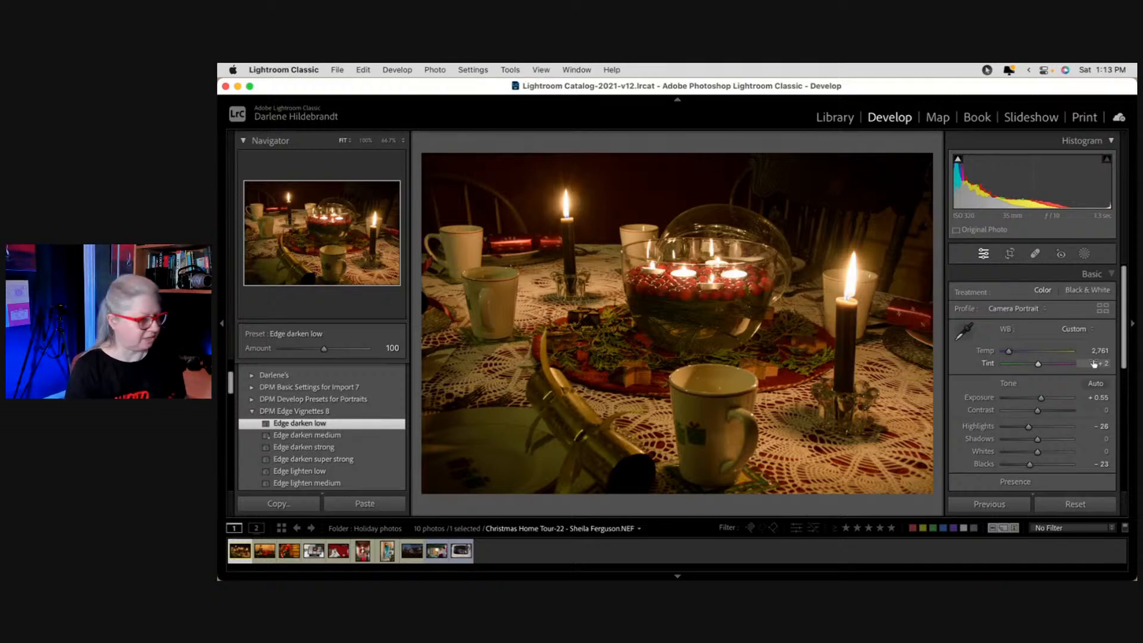
Step: Switch to the nutcracker and violin photo and apply the previous photo's develop settings to it
{"action": "key", "text": "Right"}
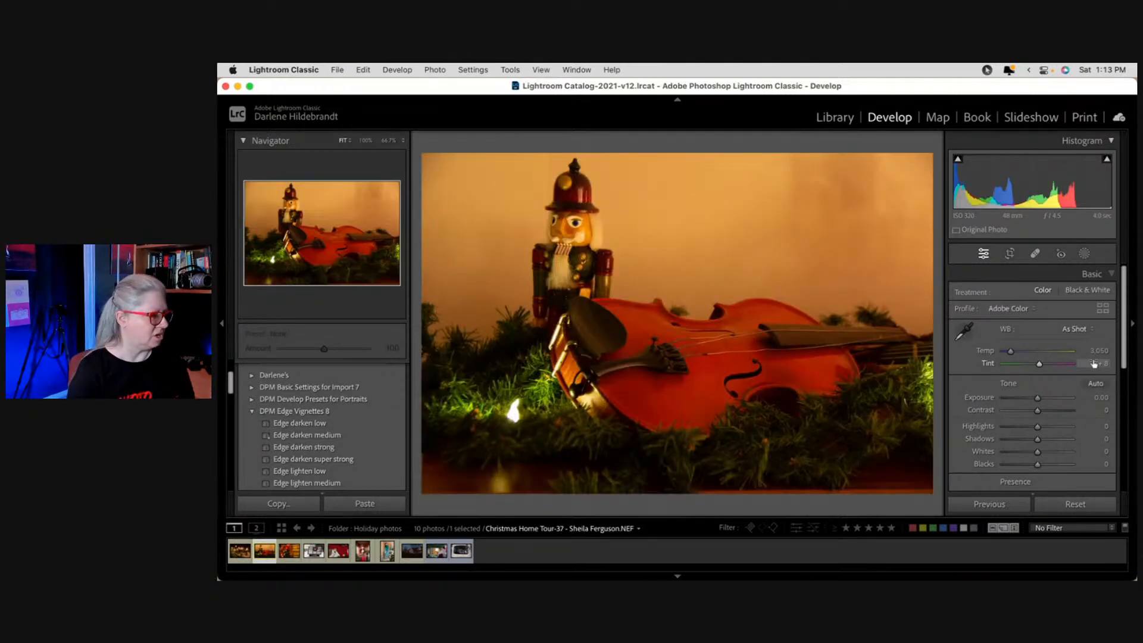
{"action": "key", "text": "w"}
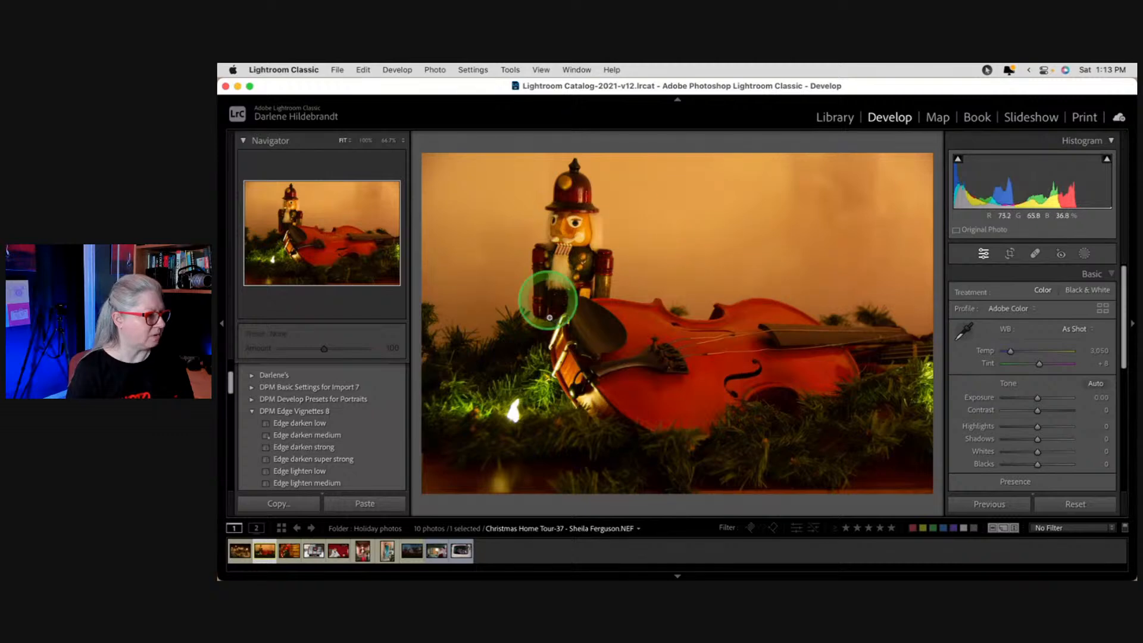
{"action": "left_click", "coordinate": [989, 504]}
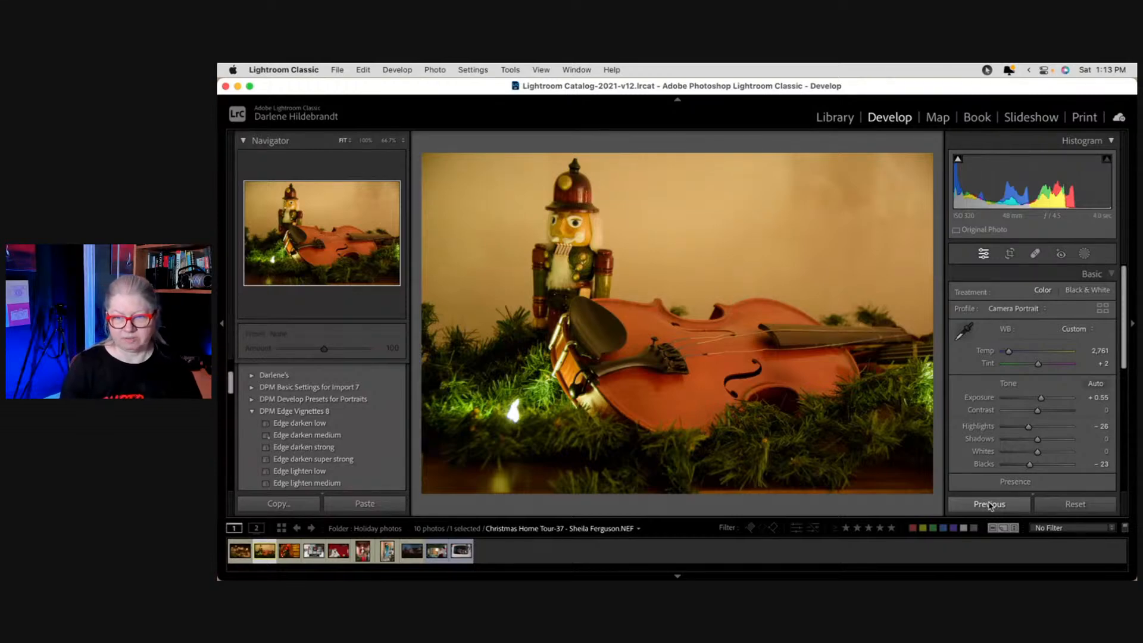
{"action": "left_click", "coordinate": [986, 401]}
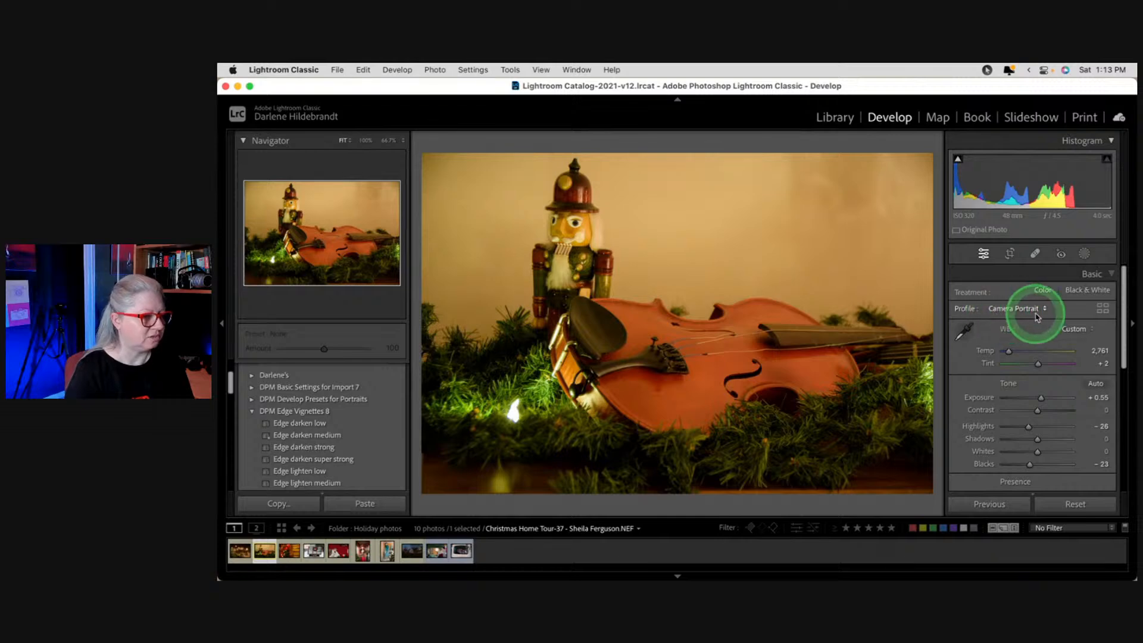
Step: Compare the nutcracker and violin photo before and after the applied settings
{"action": "key", "text": "backslash"}
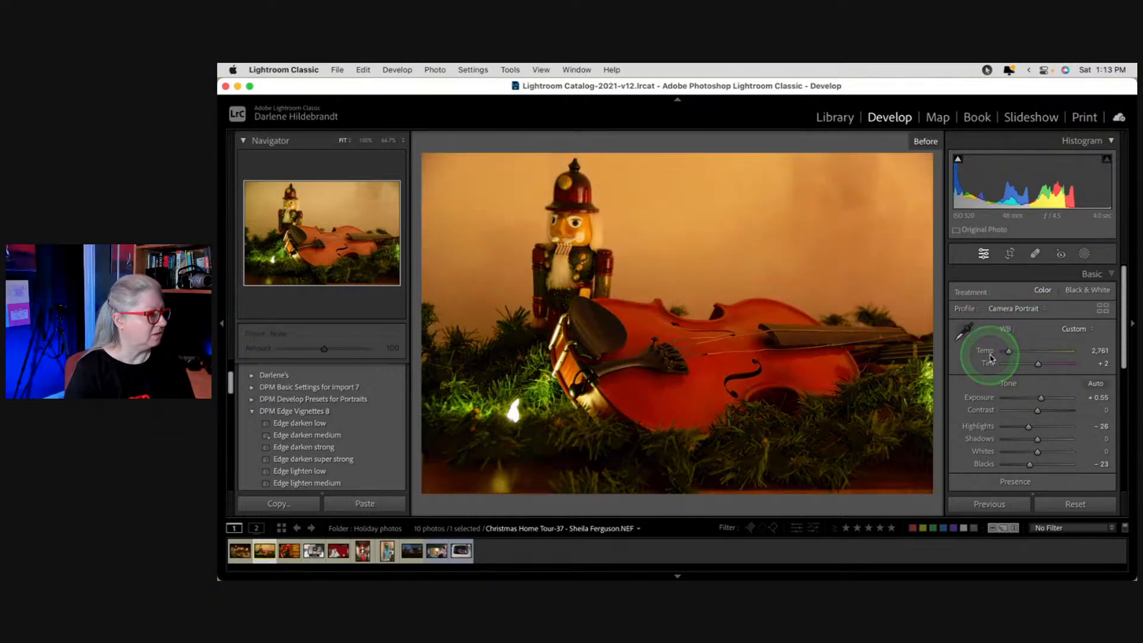
{"action": "key", "text": "backslash"}
{"action": "key", "text": "backslash"}
{"action": "key", "text": "backslash"}
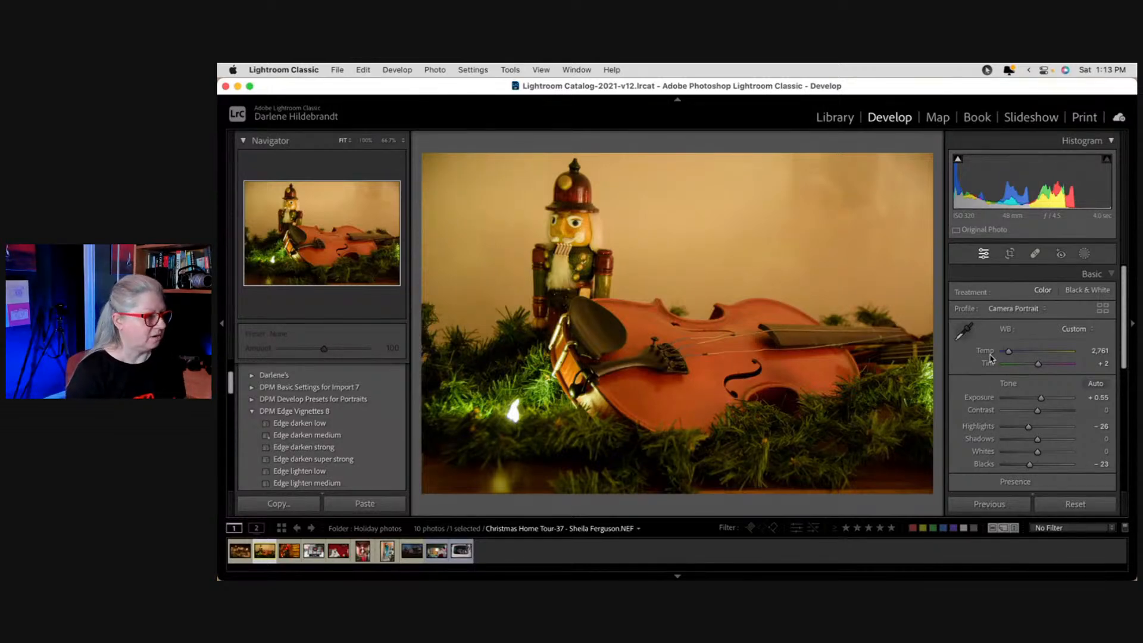
Step: Try a white balance sampled at 100% from the nutcracker's white moustache, and view the whole photo
{"action": "left_click", "coordinate": [964, 333]}
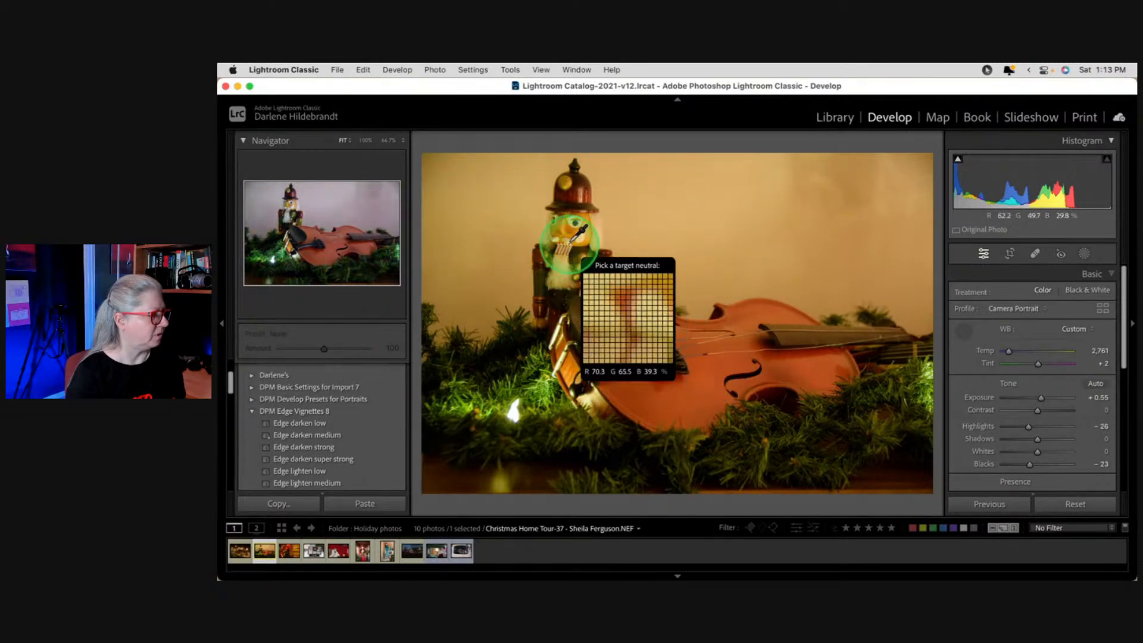
{"action": "key", "text": "z"}
{"action": "key", "text": "z"}
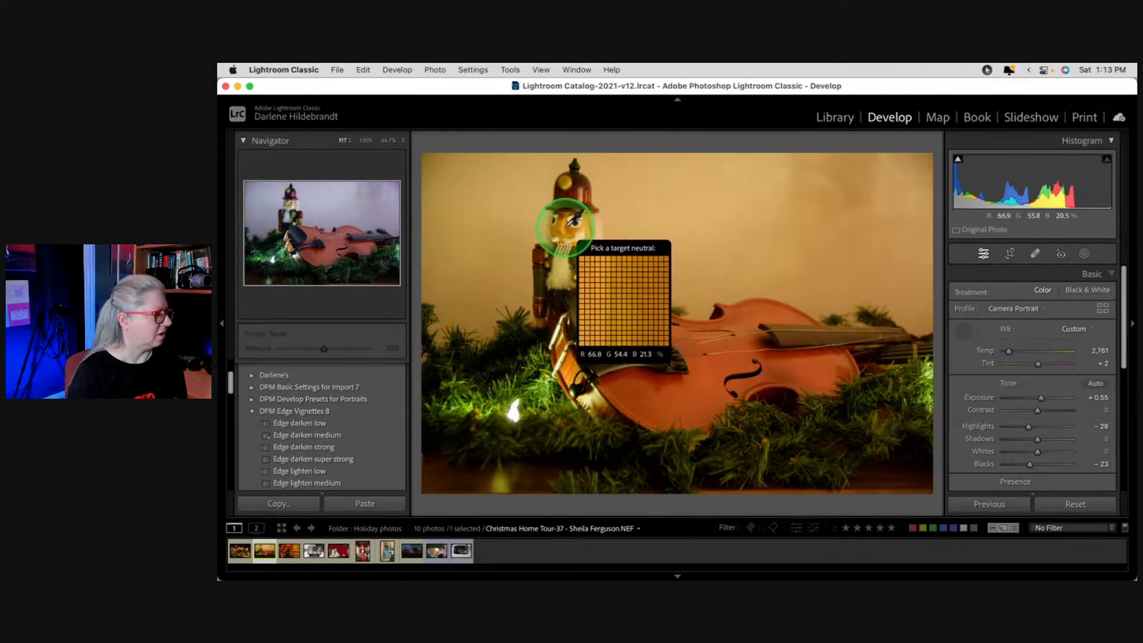
{"action": "key", "text": "z"}
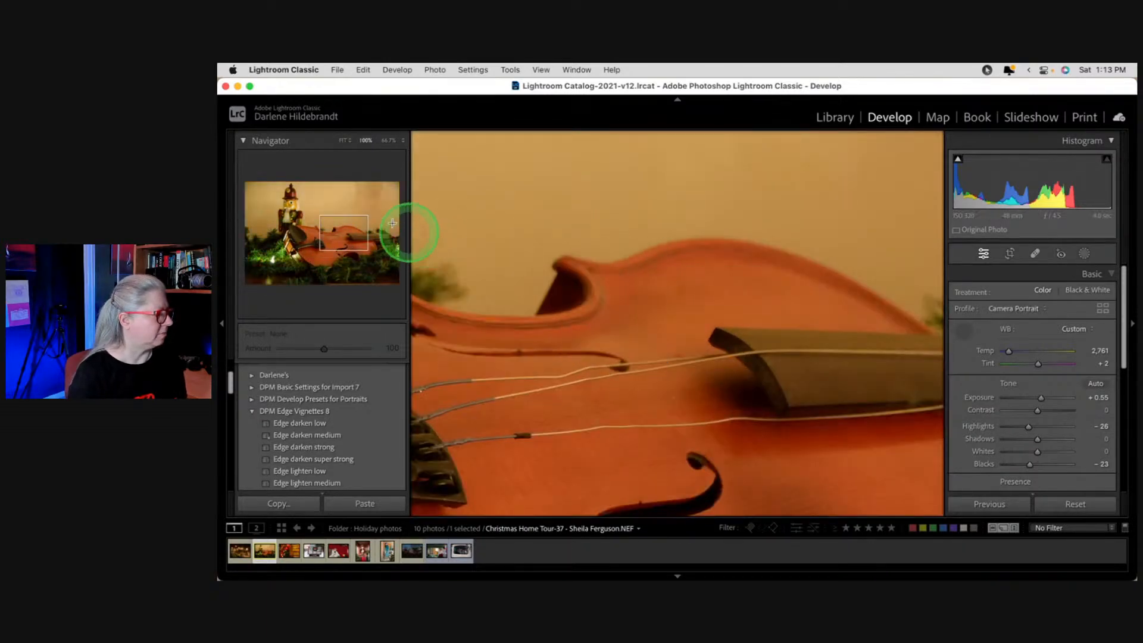
{"action": "left_click_drag", "start_coordinate": [310, 224], "coordinate": [292, 209]}
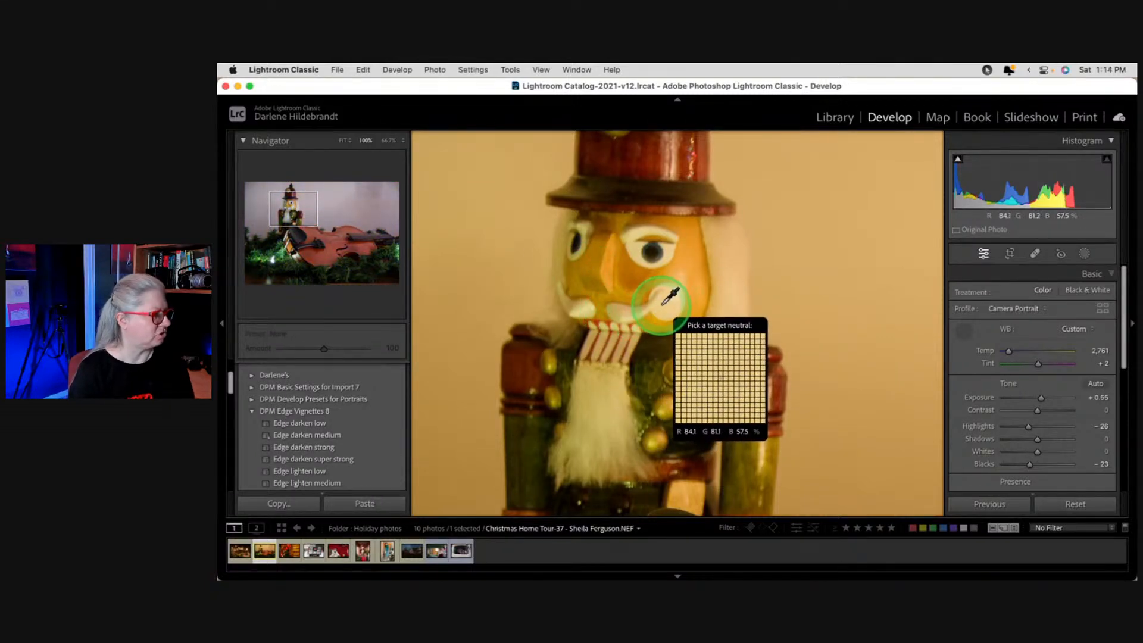
{"action": "left_click", "coordinate": [666, 303]}
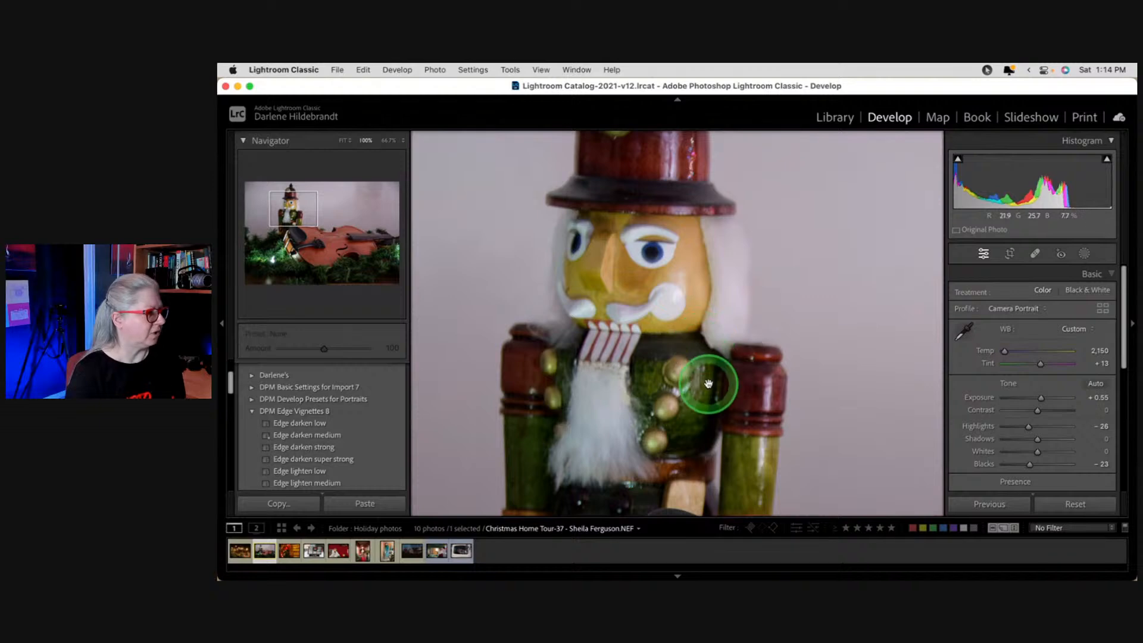
{"action": "left_click", "coordinate": [613, 375]}
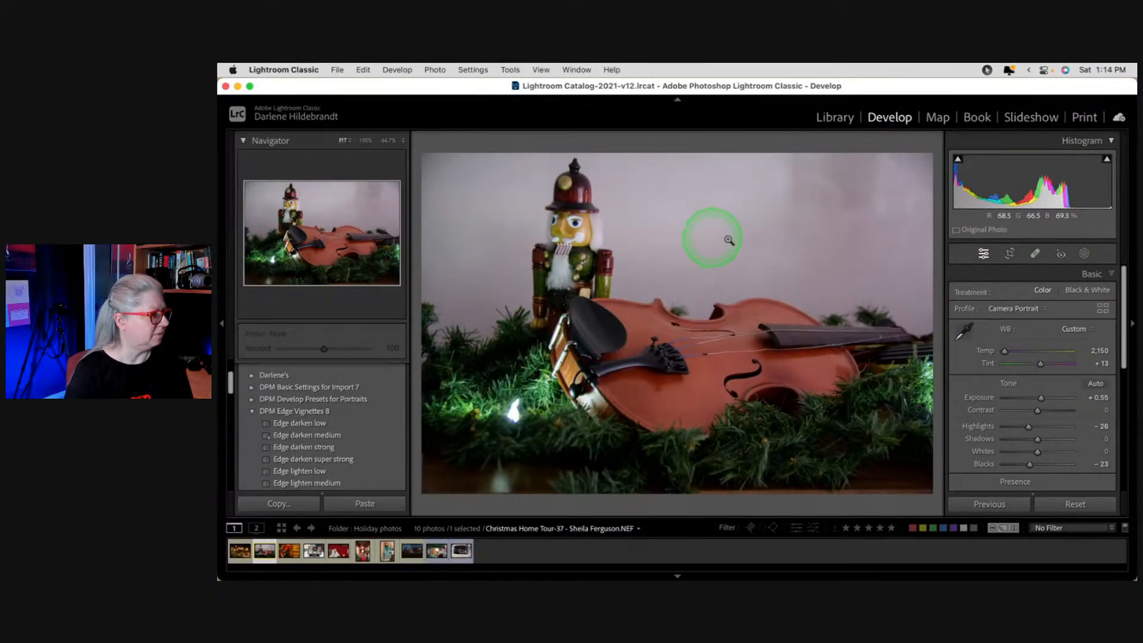
Step: Resample the white balance from the wall above the violin and fine-tune Temp to 2,376 and Tint to +8
{"action": "left_click", "coordinate": [964, 332]}
{"action": "left_click", "coordinate": [796, 301]}
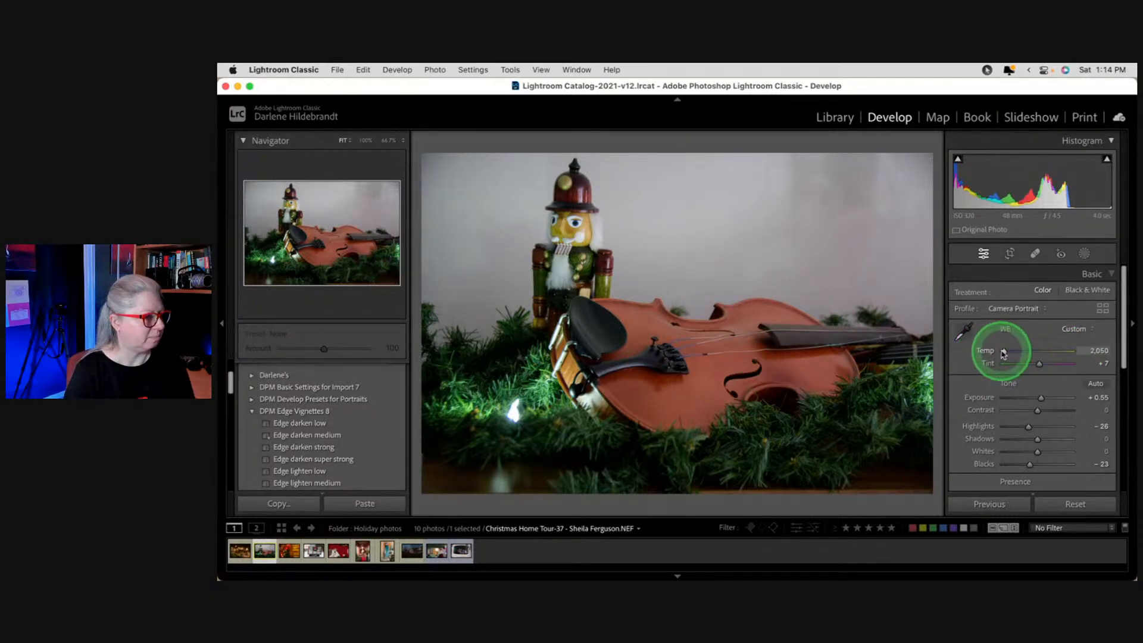
{"action": "left_click_drag", "start_coordinate": [1003, 353], "coordinate": [1005, 354]}
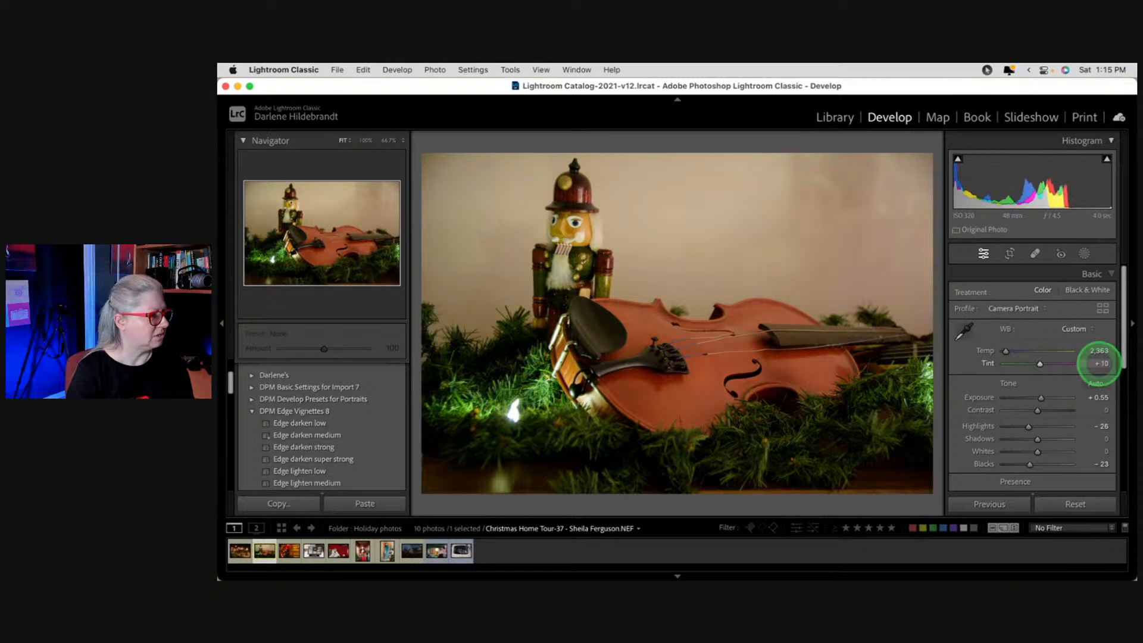
{"action": "left_click_drag", "start_coordinate": [1100, 356], "coordinate": [1093, 351]}
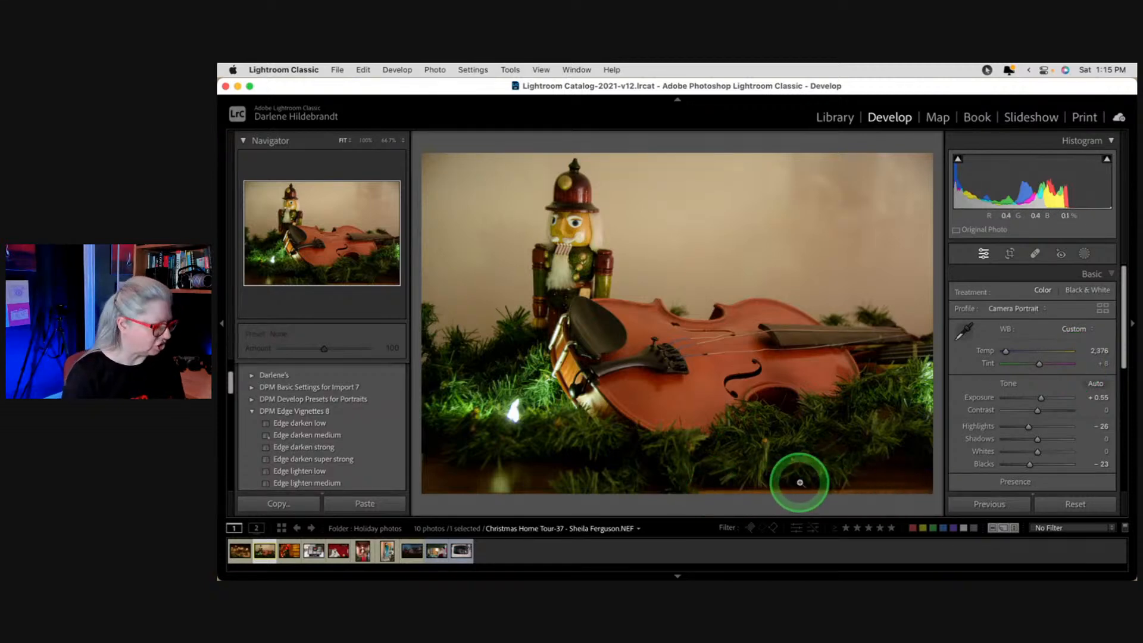
Step: Crop the nutcracker photo slightly tighter, trimming mainly its left and bottom edges, and open the export settings
{"action": "key", "text": "r"}
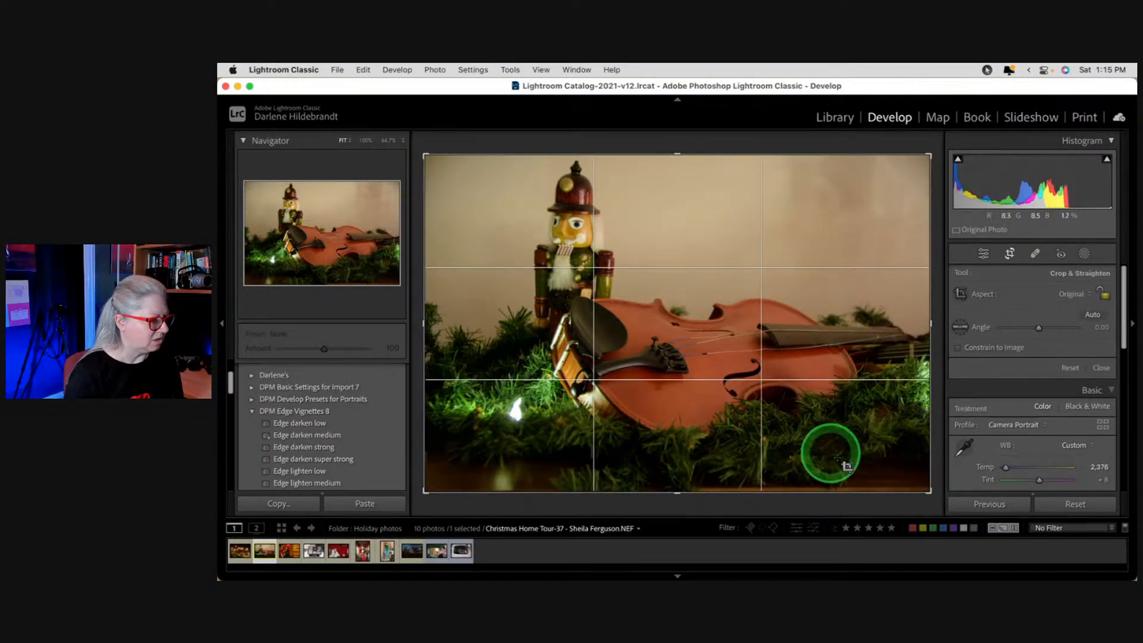
{"action": "left_click_drag", "start_coordinate": [930, 492], "coordinate": [923, 486]}
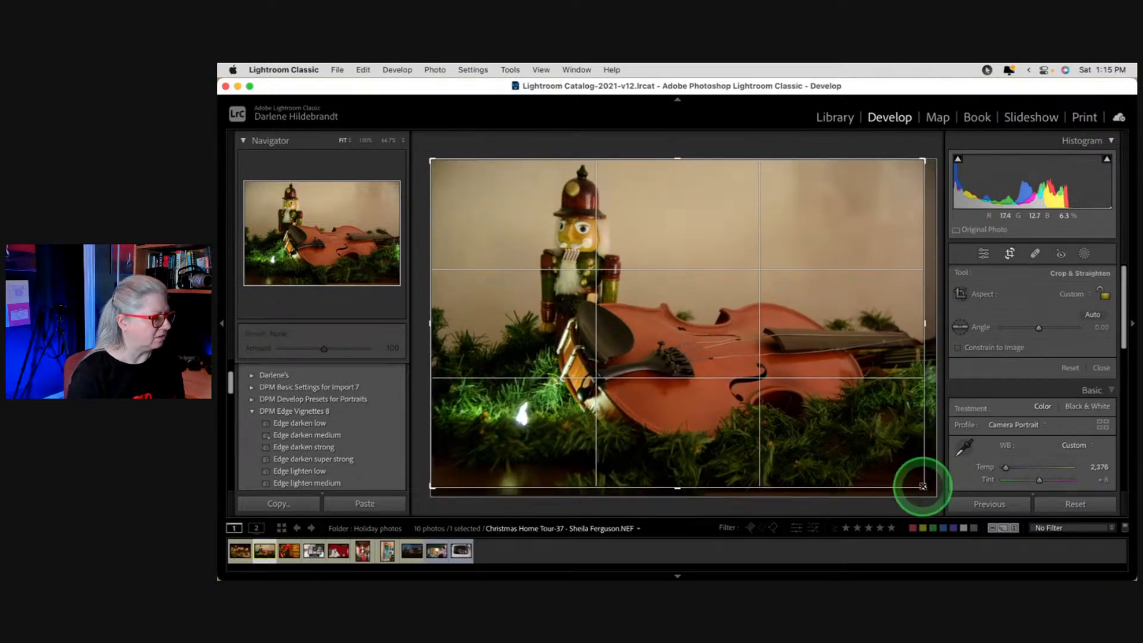
{"action": "left_click_drag", "start_coordinate": [833, 426], "coordinate": [830, 426]}
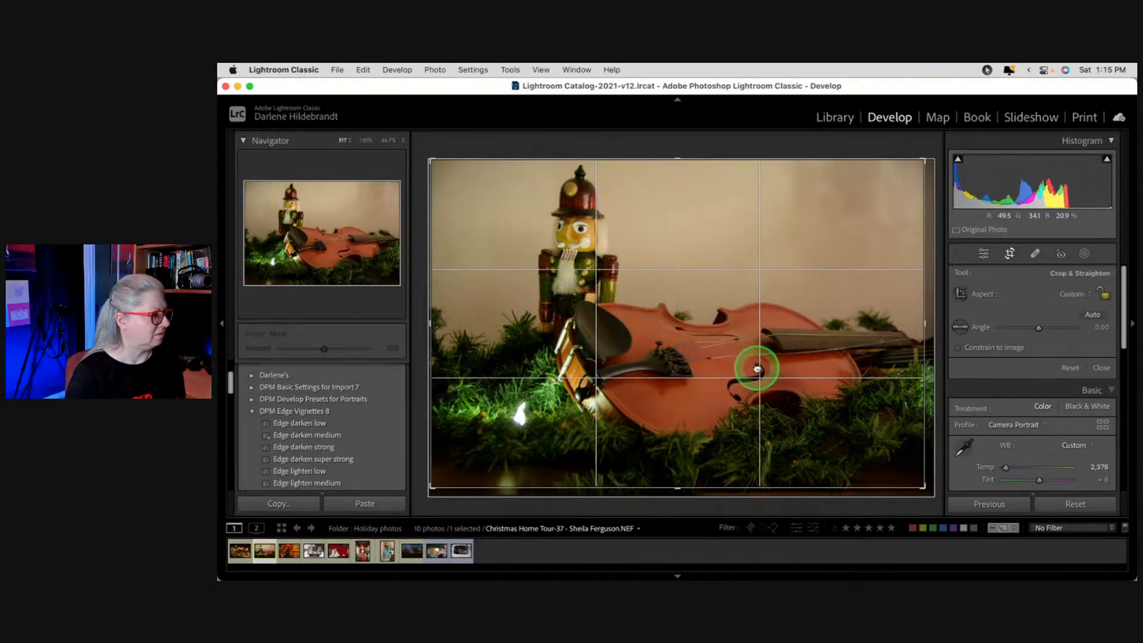
{"action": "left_click_drag", "start_coordinate": [758, 369], "coordinate": [749, 366]}
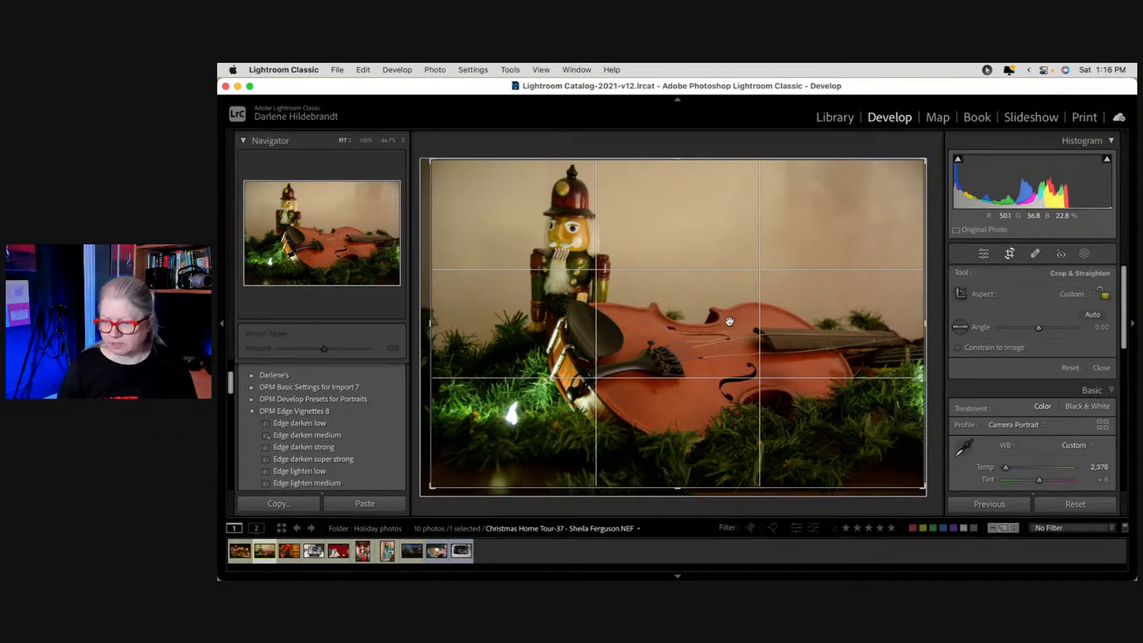
{"action": "double_click", "coordinate": [812, 359]}
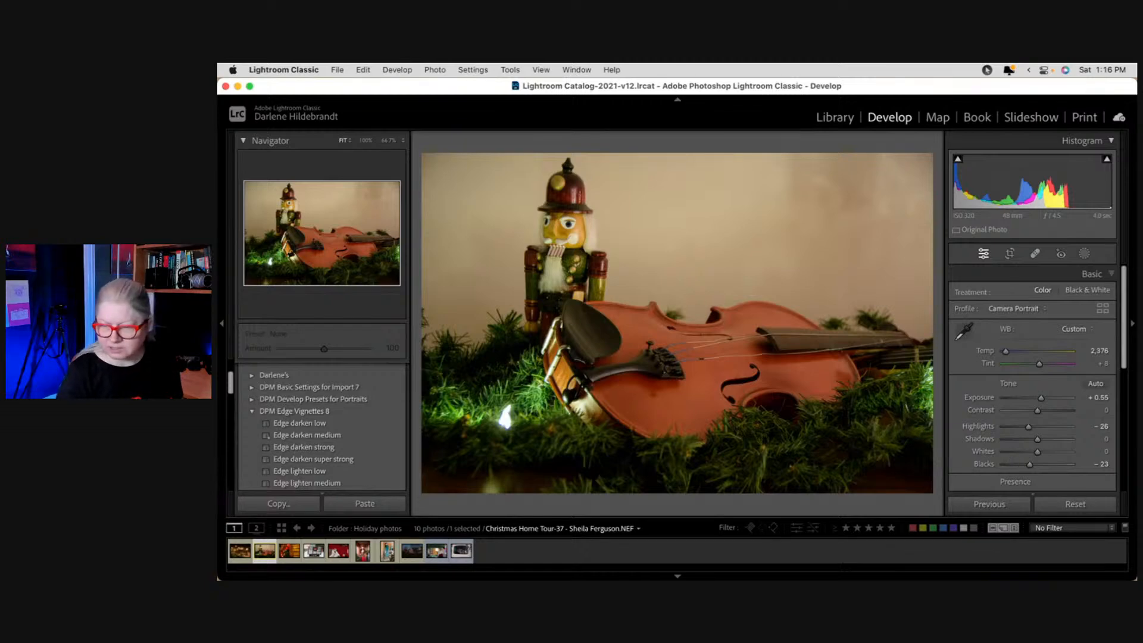
{"action": "key", "text": "super+shift+e"}
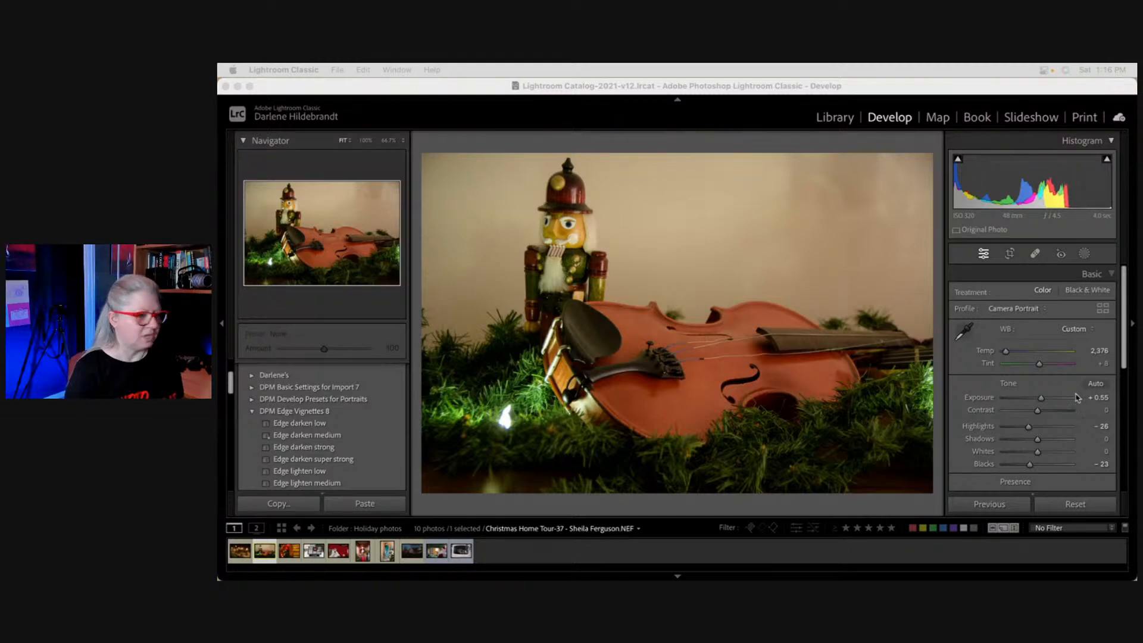
Step: Return to the candlelit table photo and set Shadows to +66 and Blacks to -46
{"action": "left_click", "coordinate": [673, 137]}
{"action": "key", "text": "Left"}
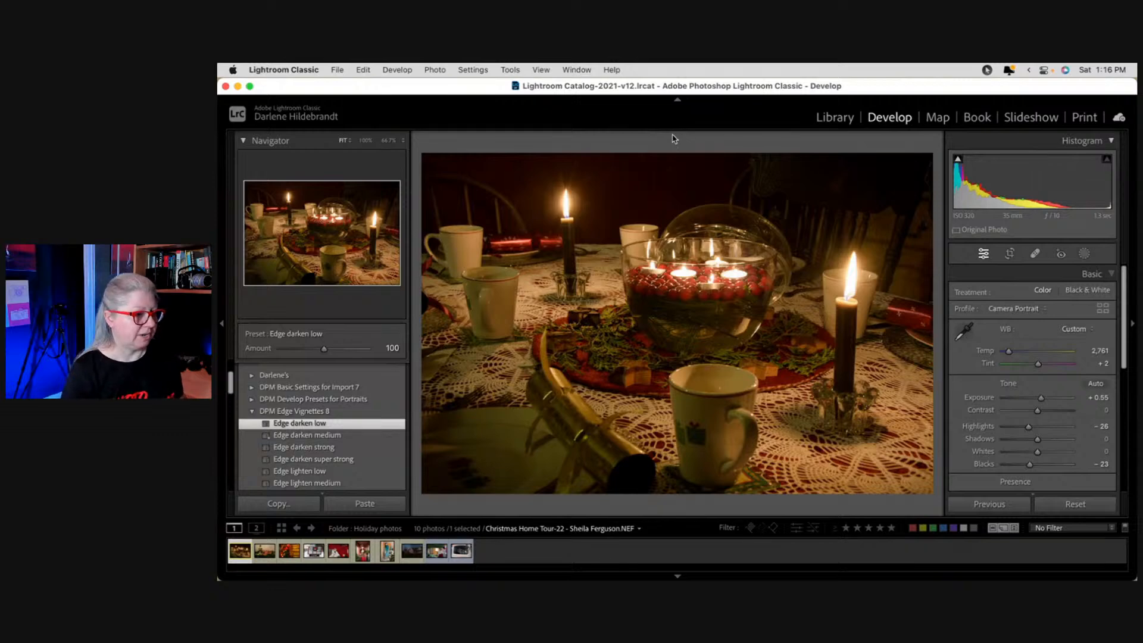
{"action": "left_click_drag", "start_coordinate": [1037, 439], "coordinate": [1055, 440]}
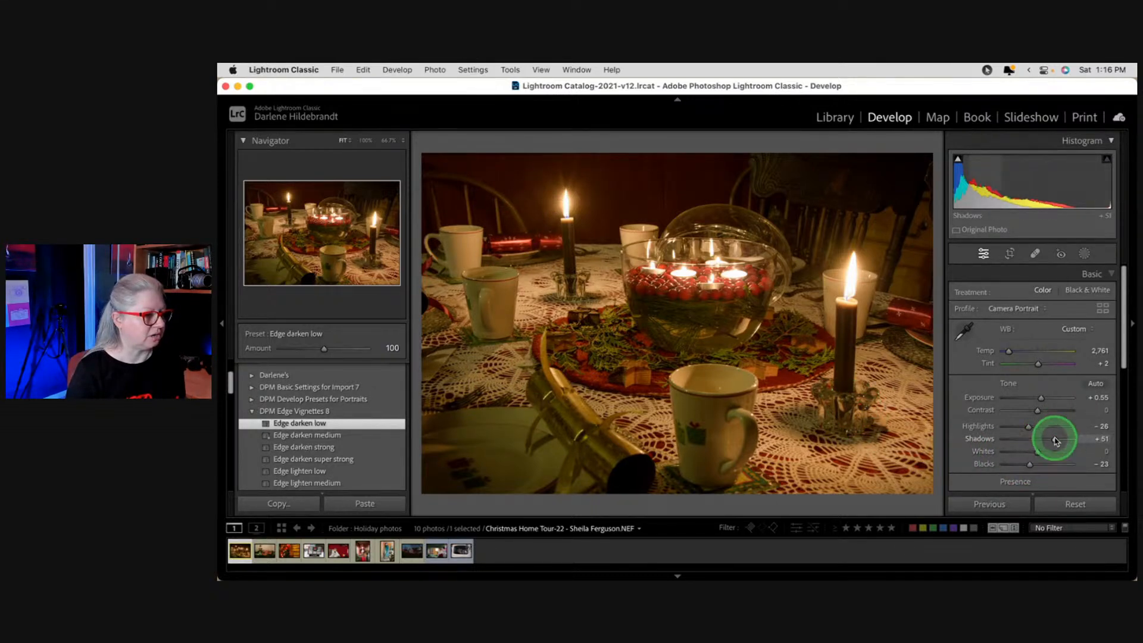
{"action": "left_click", "coordinate": [1030, 465], "text": "alt"}
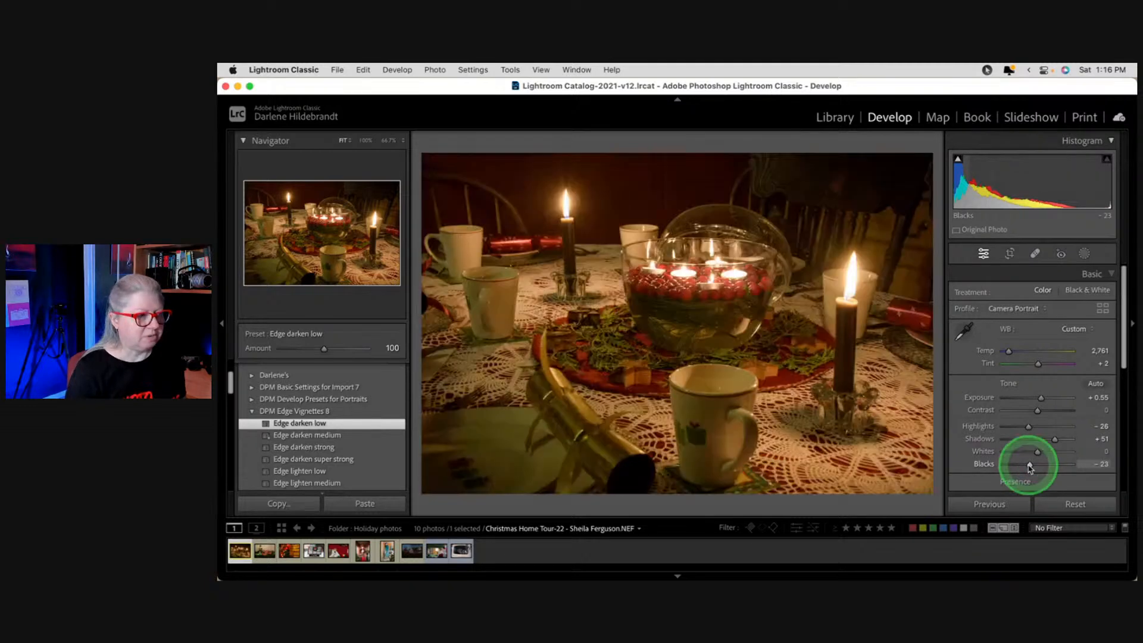
{"action": "left_click", "coordinate": [1029, 465], "text": "alt"}
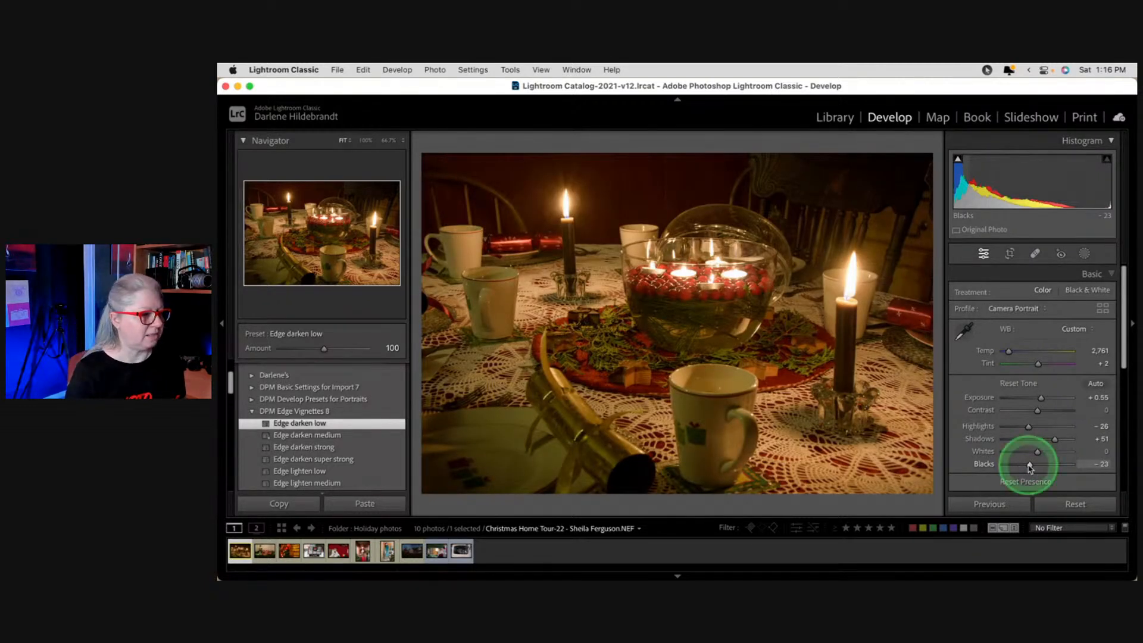
{"action": "left_click_drag", "start_coordinate": [1029, 468], "coordinate": [1021, 468]}
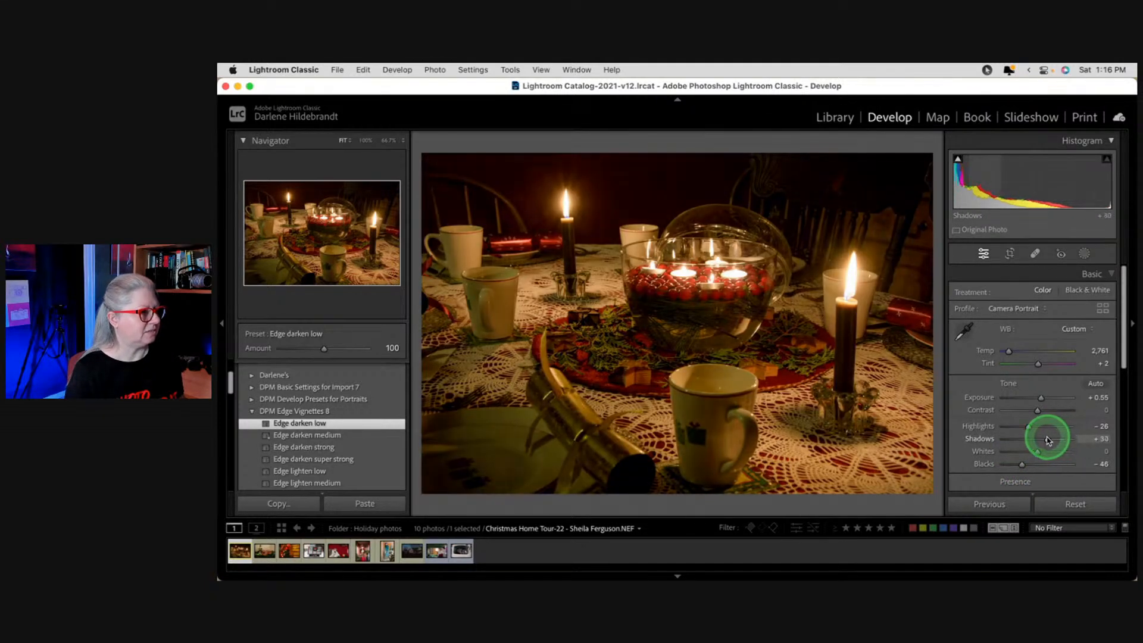
{"action": "left_click_drag", "start_coordinate": [1058, 439], "coordinate": [1062, 440]}
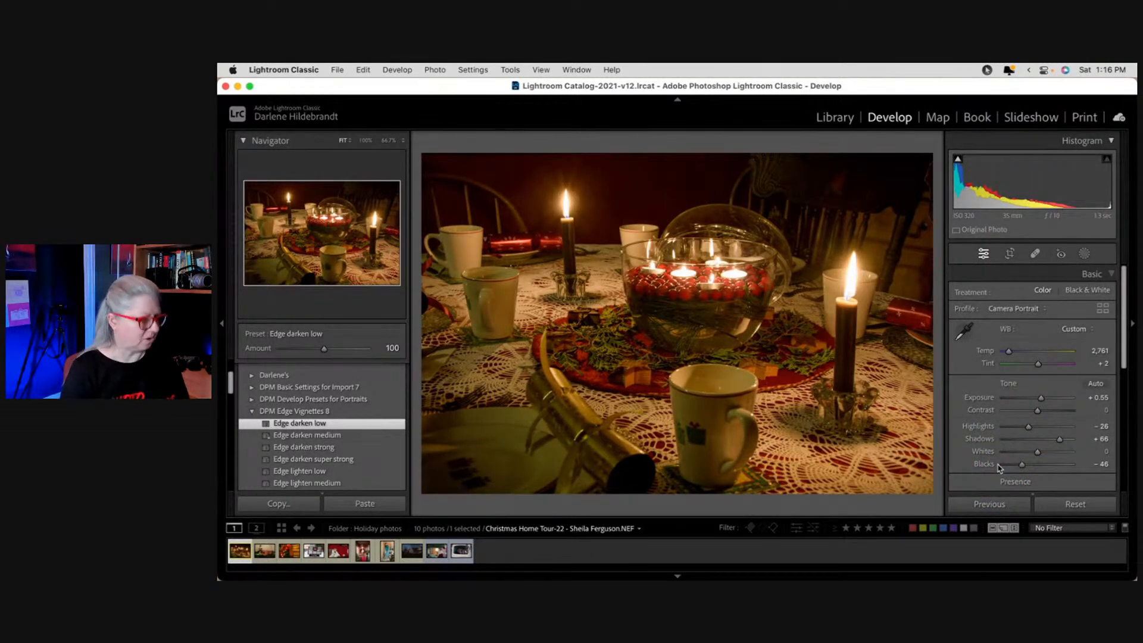
Step: Compare the candlelit table photo's before and after versions
{"action": "key", "text": "backslash"}
{"action": "key", "text": "backslash"}
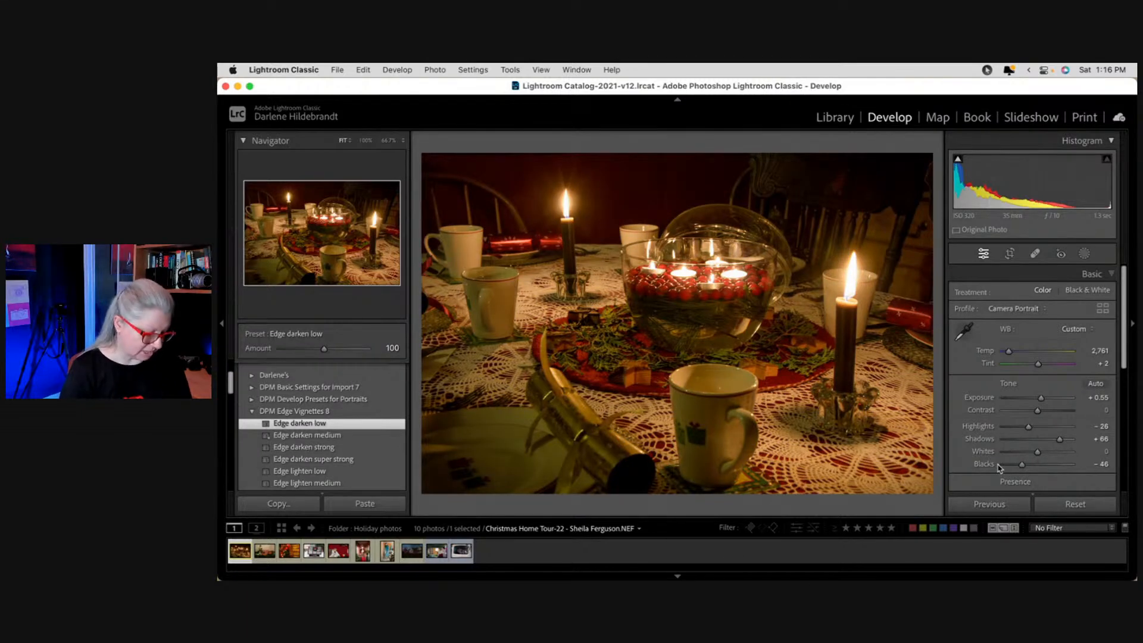
{"action": "key", "text": "backslash"}
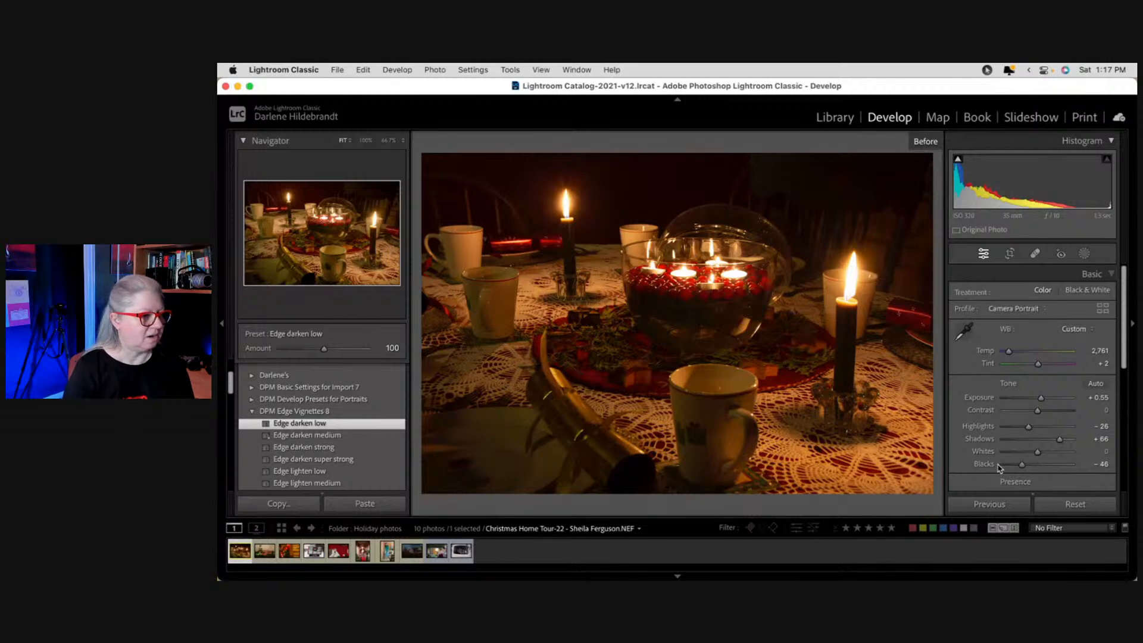
Step: Lower the candlelit table photo's Shadows to +10 and set its Blacks to -26
{"action": "double_click", "coordinate": [1060, 440]}
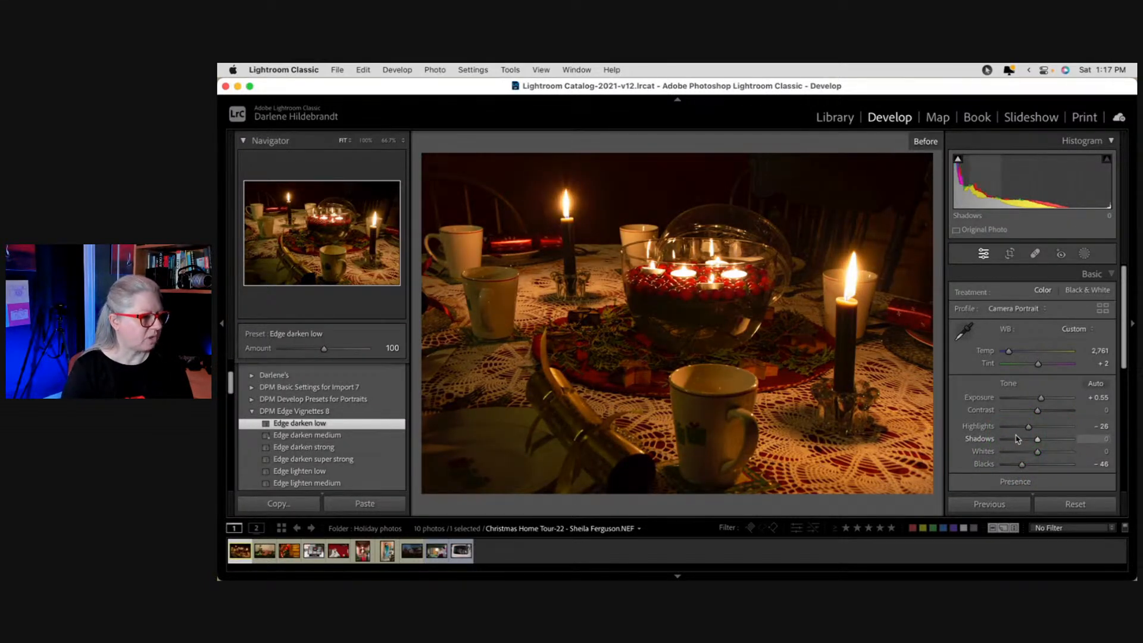
{"action": "left_click_drag", "start_coordinate": [1027, 440], "coordinate": [1029, 467]}
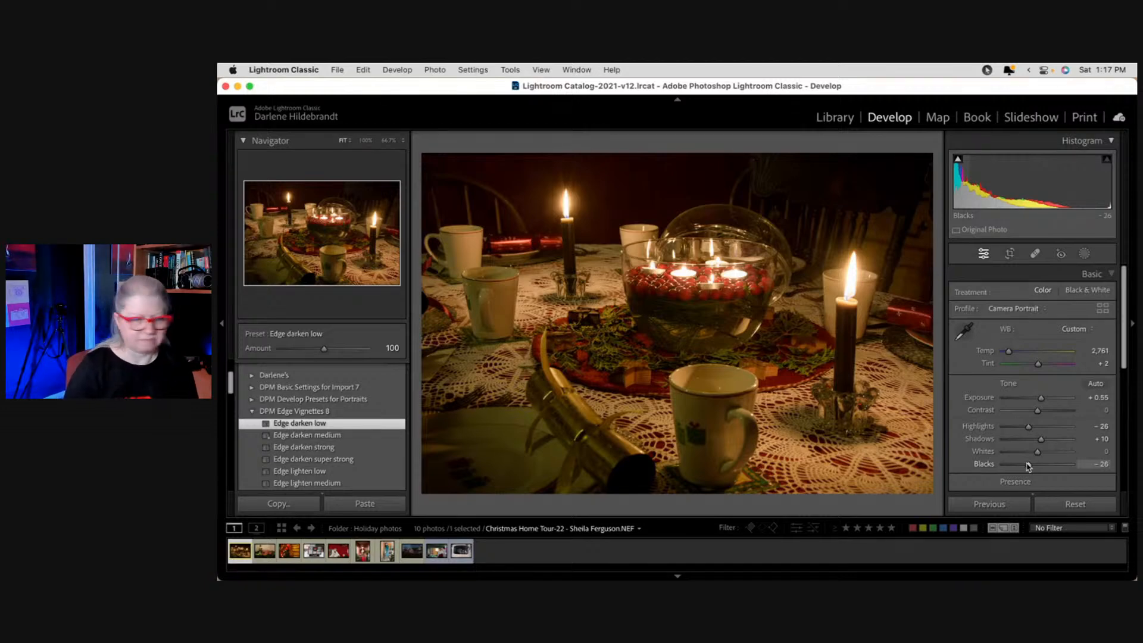
Step: Switch to the nutcracker violin photo, browse its profiles, and preview the Monochrome and first Vintage looks
{"action": "key", "text": "Right"}
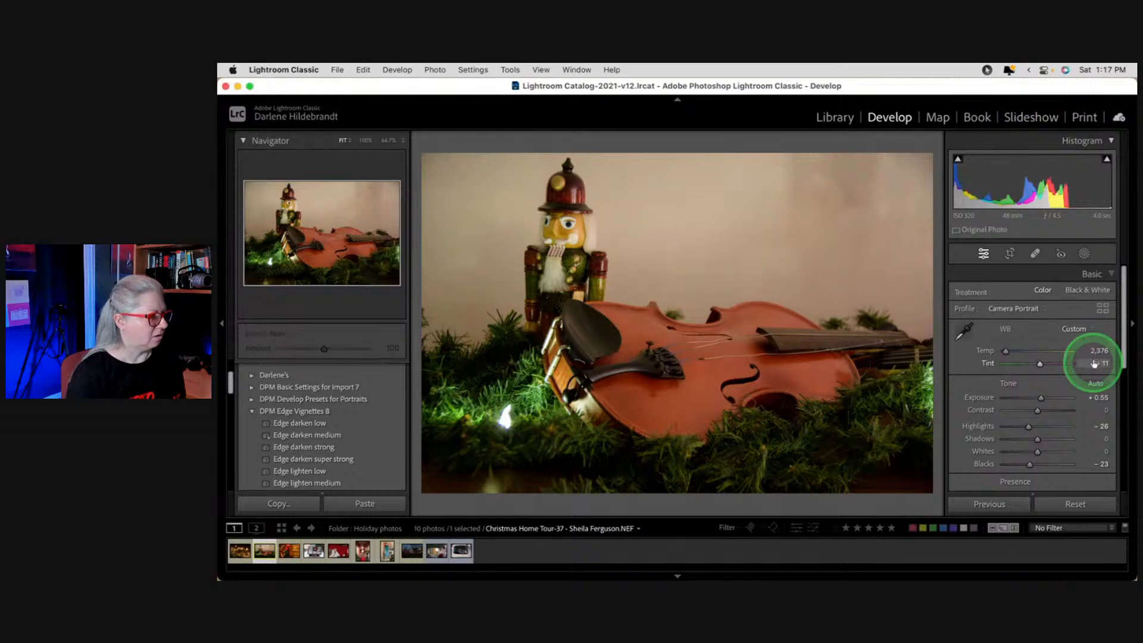
{"action": "left_click", "coordinate": [1103, 309]}
{"action": "scroll", "coordinate": [983, 376], "scroll_direction": "up", "scroll_amount": 2}
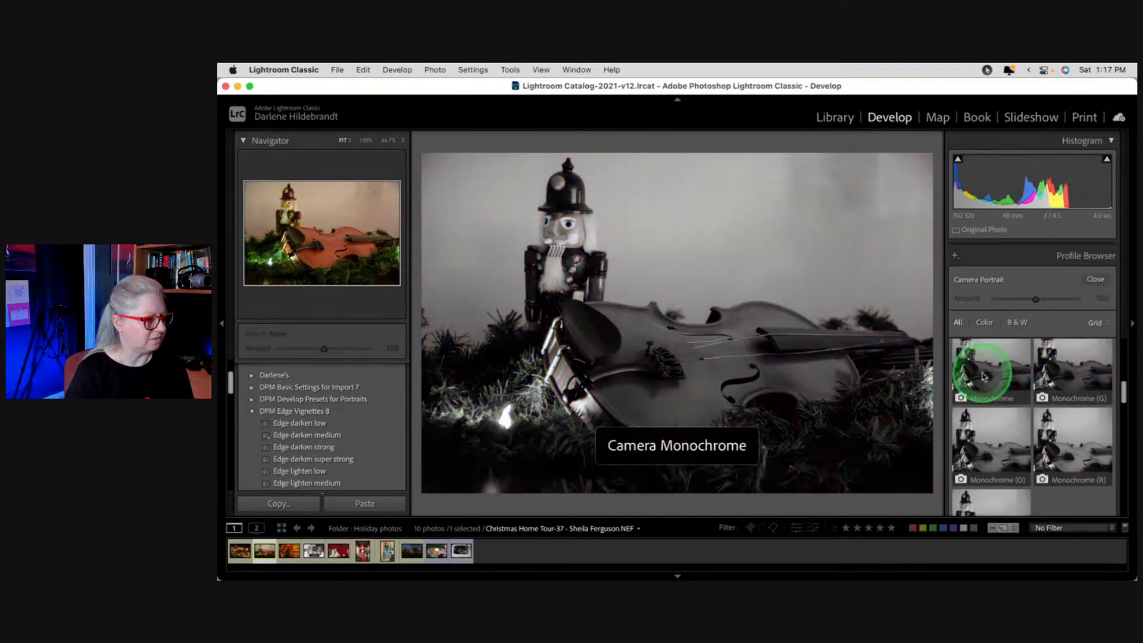
{"action": "scroll", "coordinate": [984, 375], "scroll_direction": "down", "scroll_amount": 3}
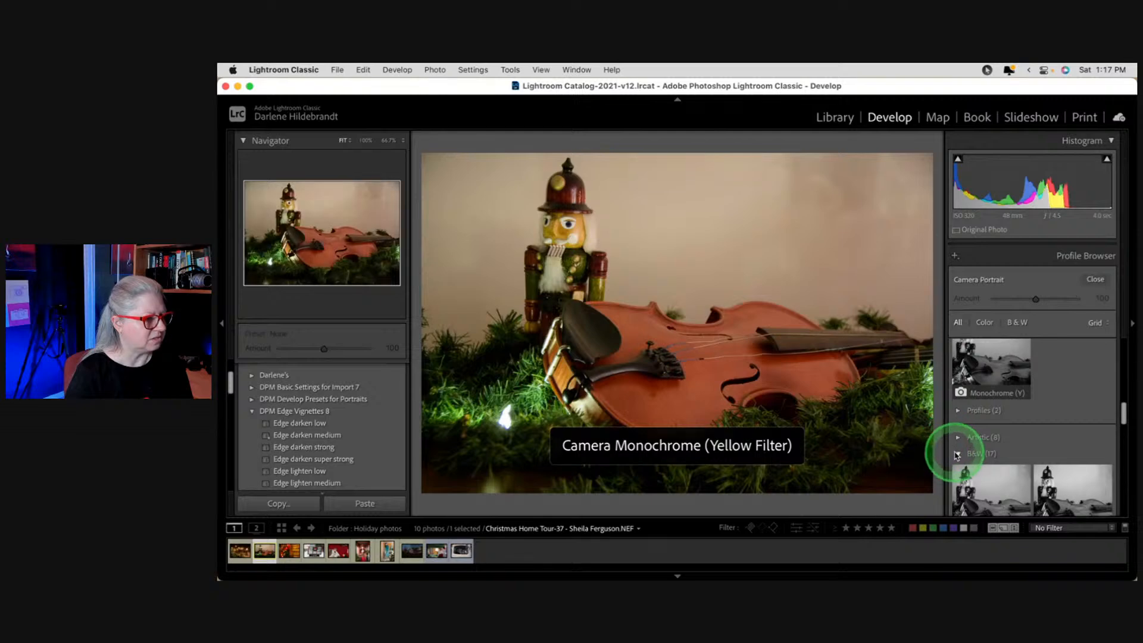
{"action": "left_click", "coordinate": [956, 455]}
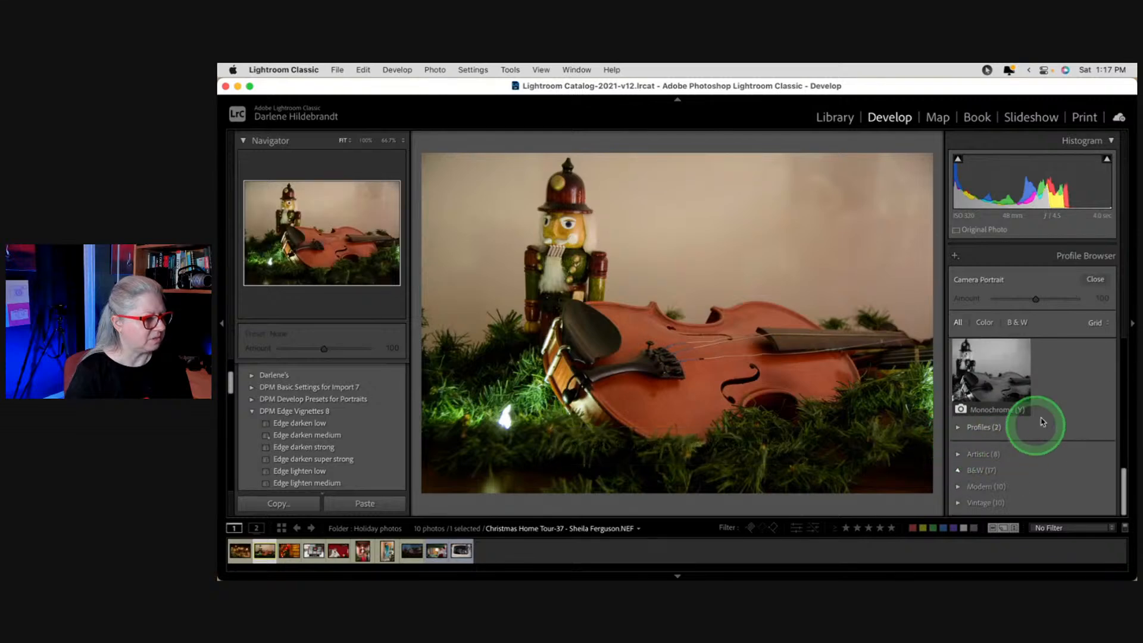
{"action": "left_click", "coordinate": [959, 505]}
{"action": "scroll", "coordinate": [1034, 386], "scroll_direction": "down", "scroll_amount": 4}
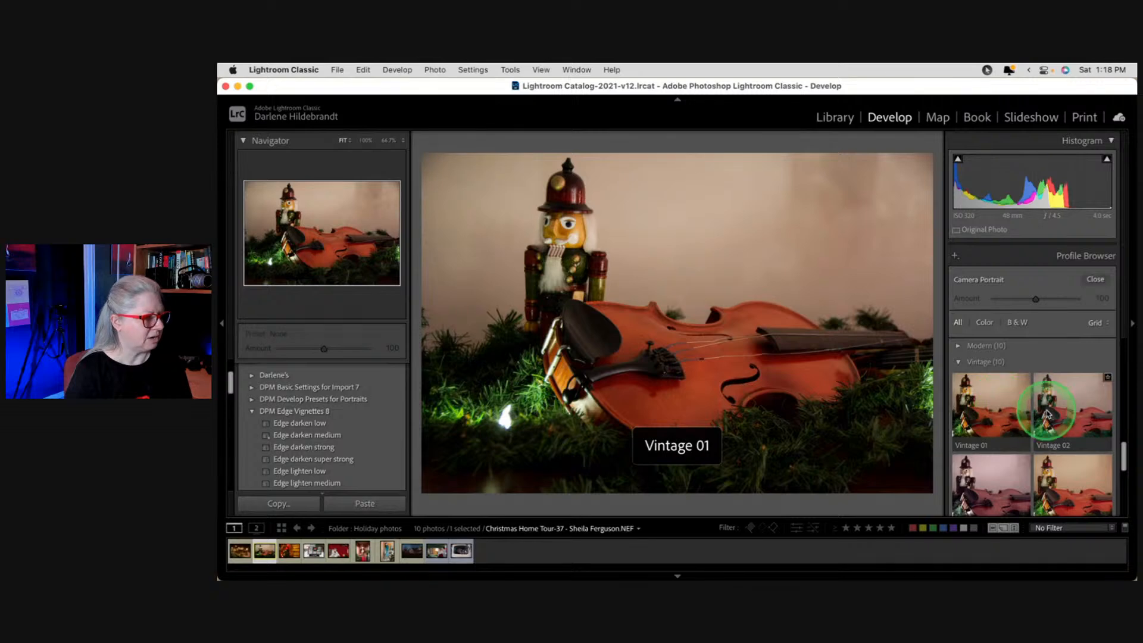
{"action": "scroll", "coordinate": [1060, 412], "scroll_direction": "down", "scroll_amount": 2}
{"action": "scroll", "coordinate": [1061, 412], "scroll_direction": "down", "scroll_amount": 2}
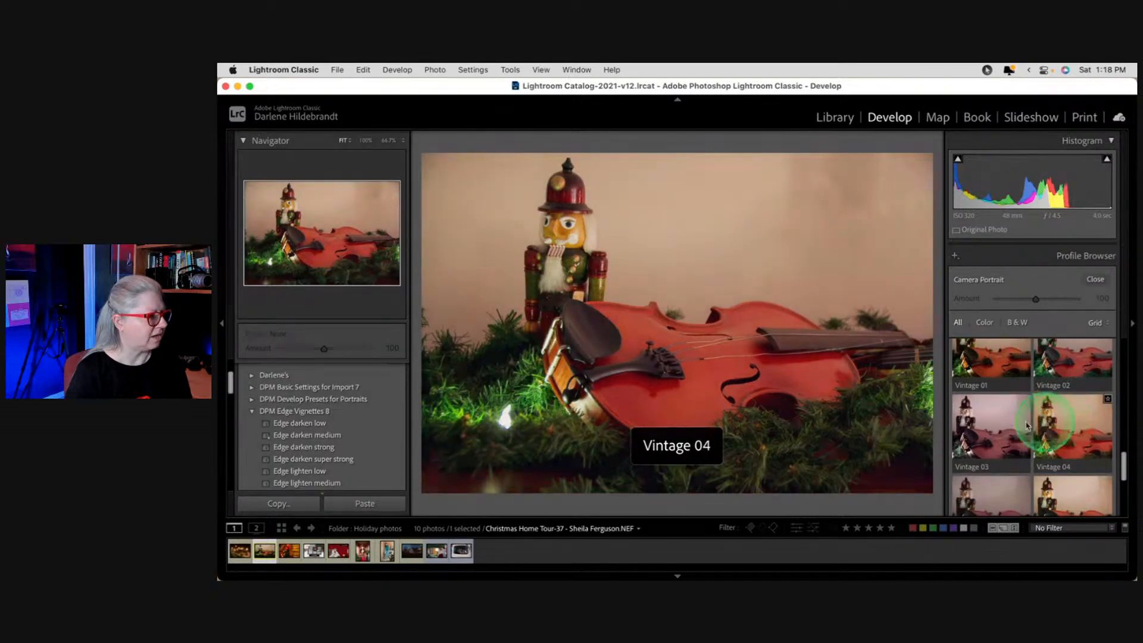
{"action": "scroll", "coordinate": [981, 425], "scroll_direction": "down", "scroll_amount": 3}
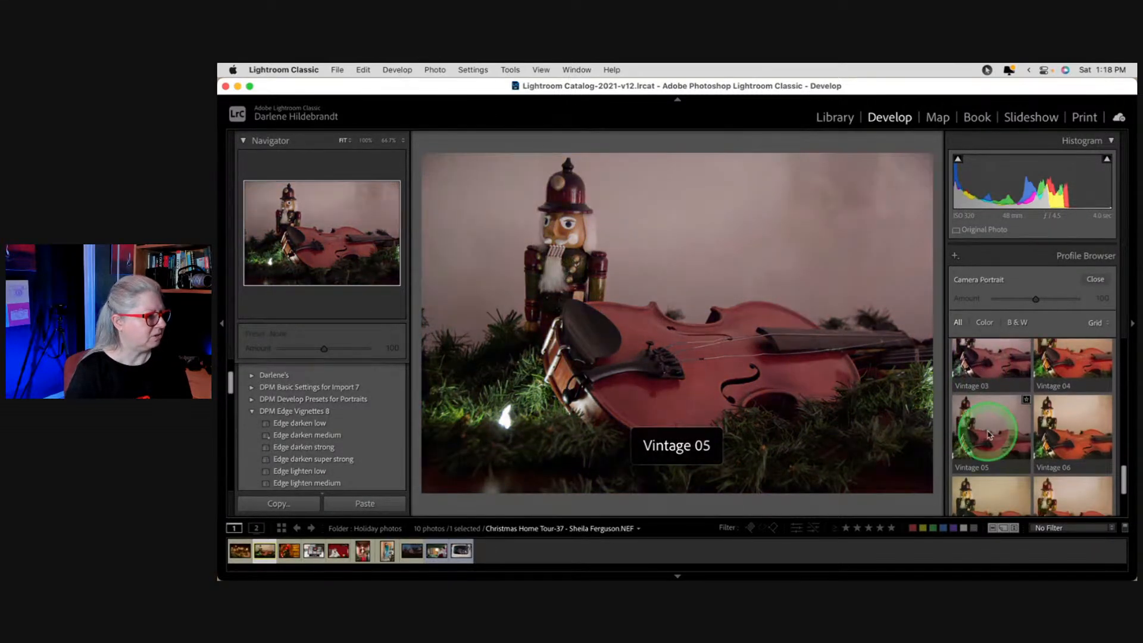
Step: Compare the Vintage 06 profile with the current look and apply it to the nutcracker violin photo
{"action": "left_click", "coordinate": [1071, 425]}
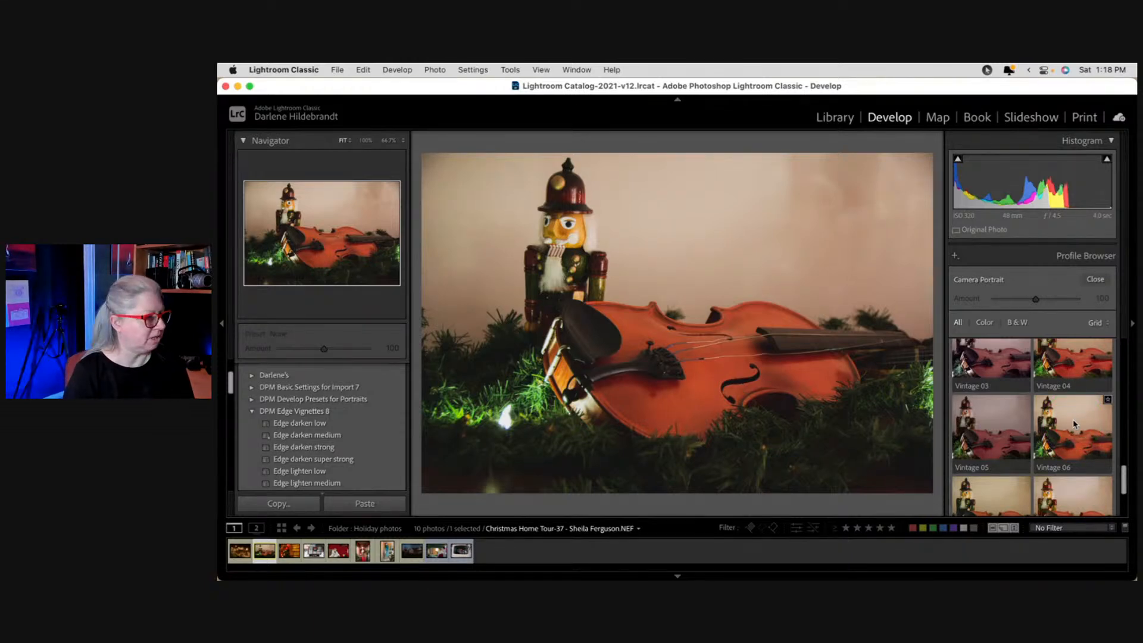
{"action": "left_click", "coordinate": [1078, 417]}
{"action": "left_click", "coordinate": [1103, 419]}
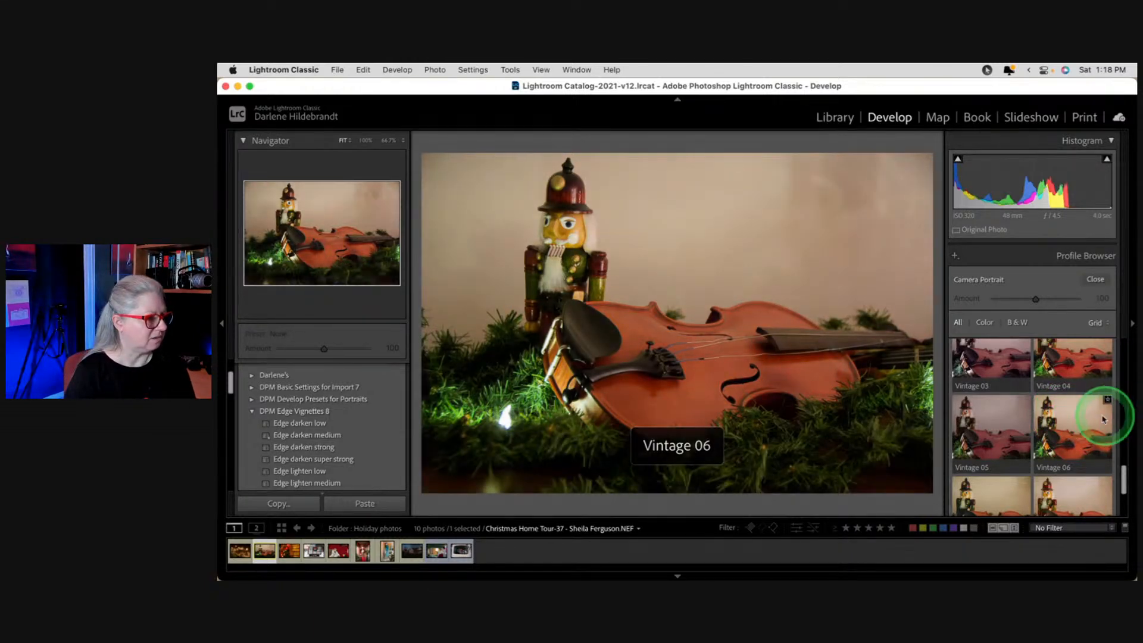
{"action": "left_click", "coordinate": [1067, 421]}
Step: Preview the Vintage 07 to Vintage 10 profiles on the nutcracker violin photo
{"action": "scroll", "coordinate": [1066, 428], "scroll_direction": "down", "scroll_amount": 2}
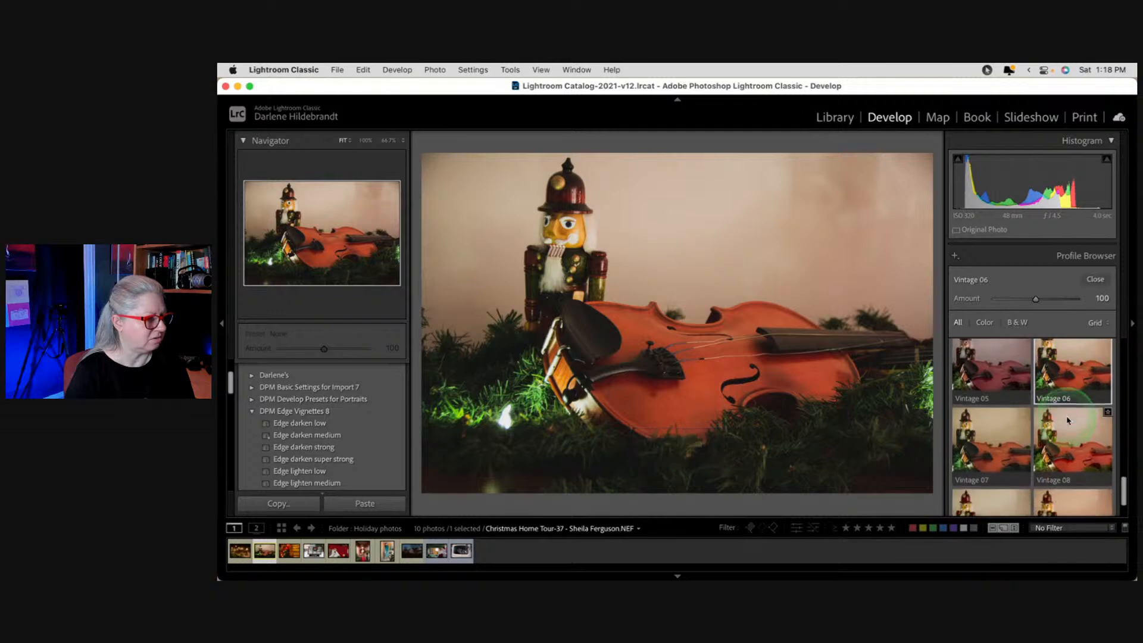
{"action": "left_click", "coordinate": [1072, 437]}
{"action": "left_click", "coordinate": [990, 440]}
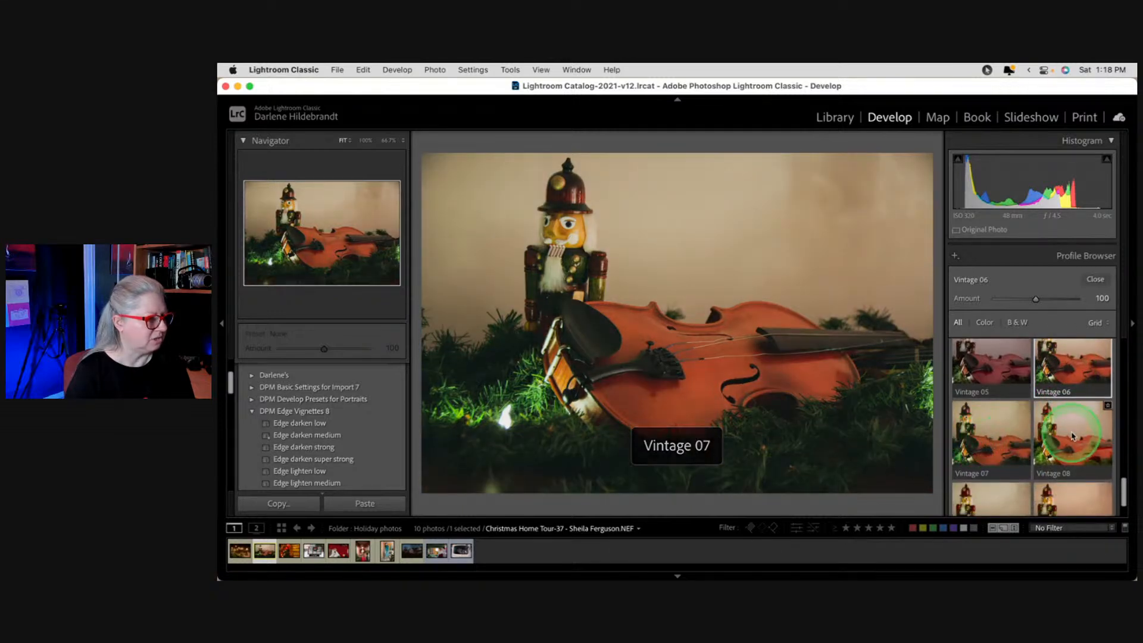
{"action": "scroll", "coordinate": [1075, 441], "scroll_direction": "down", "scroll_amount": 2}
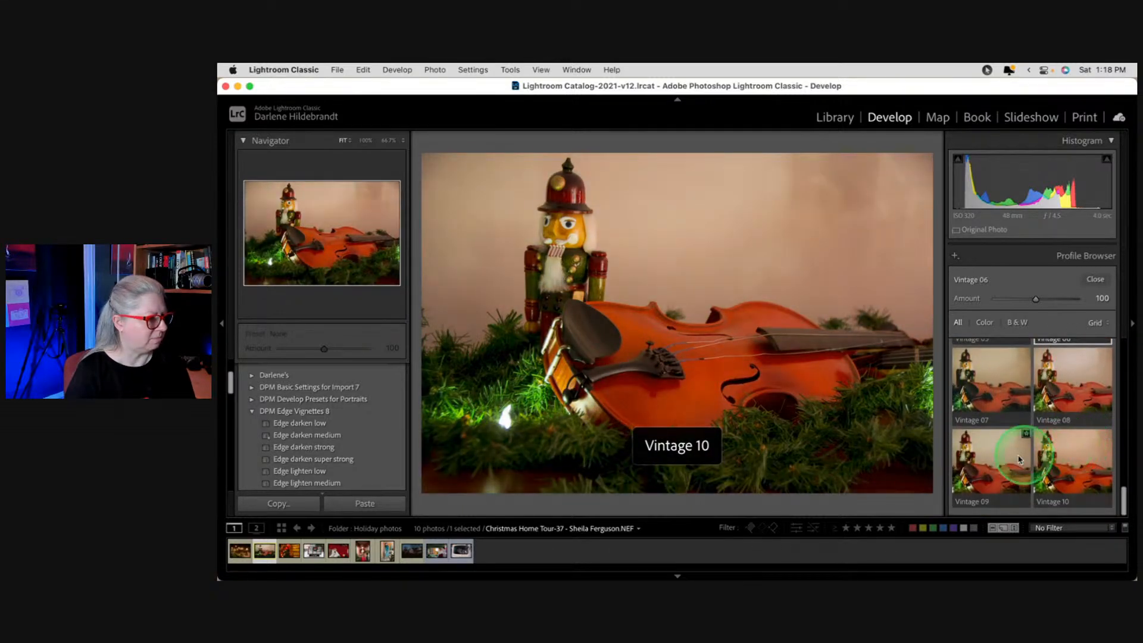
{"action": "left_click", "coordinate": [1070, 465]}
{"action": "scroll", "coordinate": [1070, 465], "scroll_direction": "up", "scroll_amount": 5}
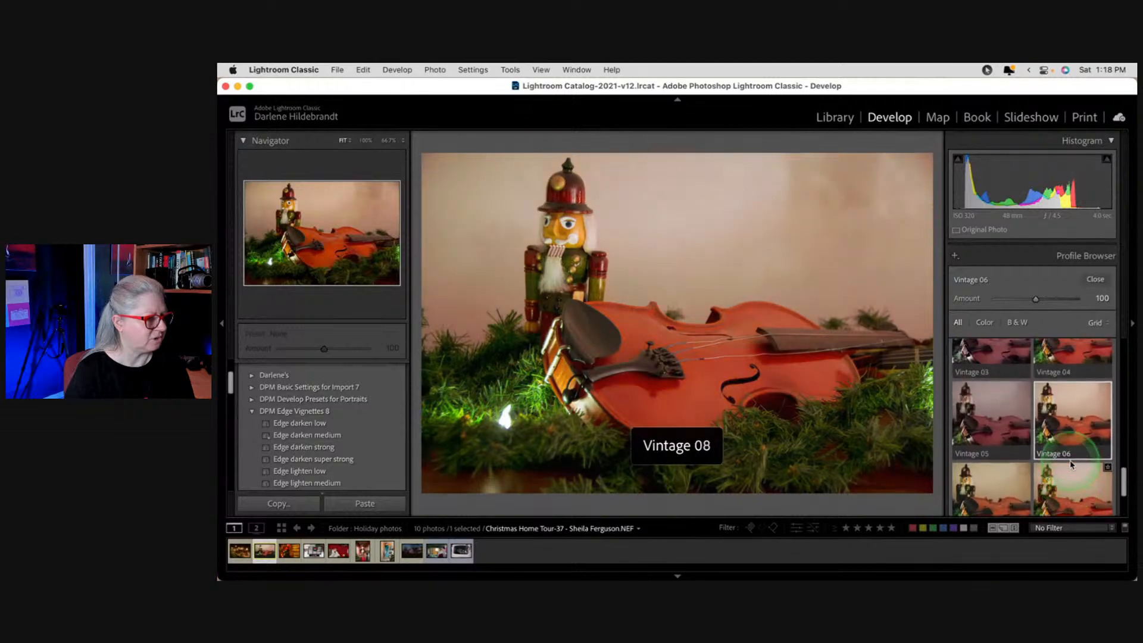
Step: Expand the Artistic profile group and preview its looks on the nutcracker violin photo
{"action": "left_click", "coordinate": [972, 429]}
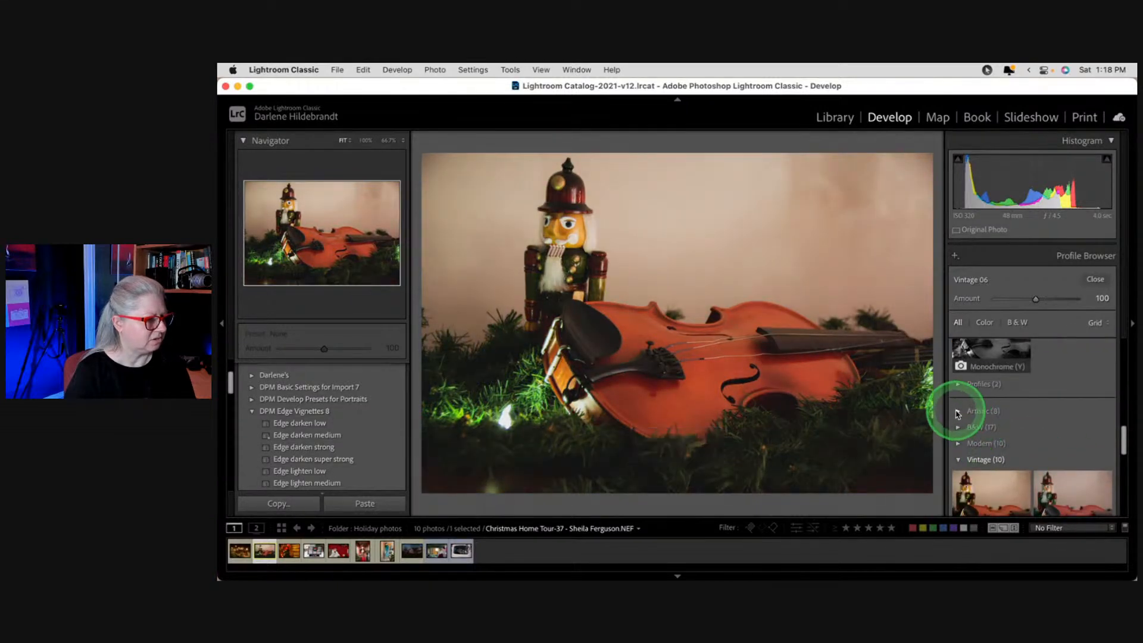
{"action": "left_click", "coordinate": [976, 411]}
{"action": "scroll", "coordinate": [952, 409], "scroll_direction": "down", "scroll_amount": 1}
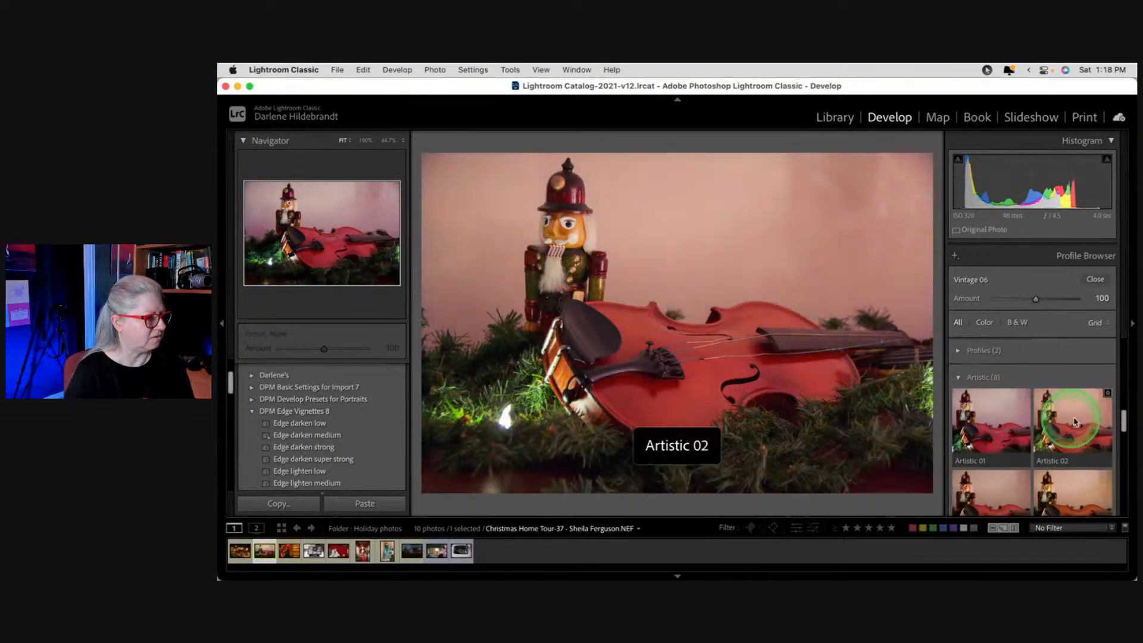
{"action": "scroll", "coordinate": [1075, 418], "scroll_direction": "down", "scroll_amount": 3}
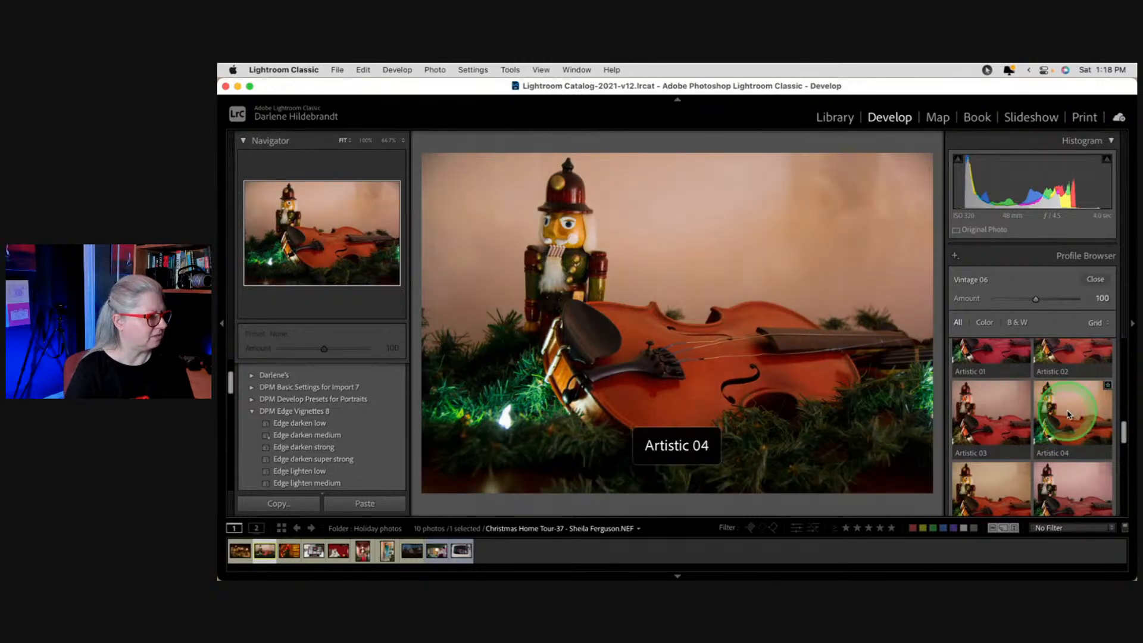
{"action": "scroll", "coordinate": [990, 415], "scroll_direction": "down", "scroll_amount": 2}
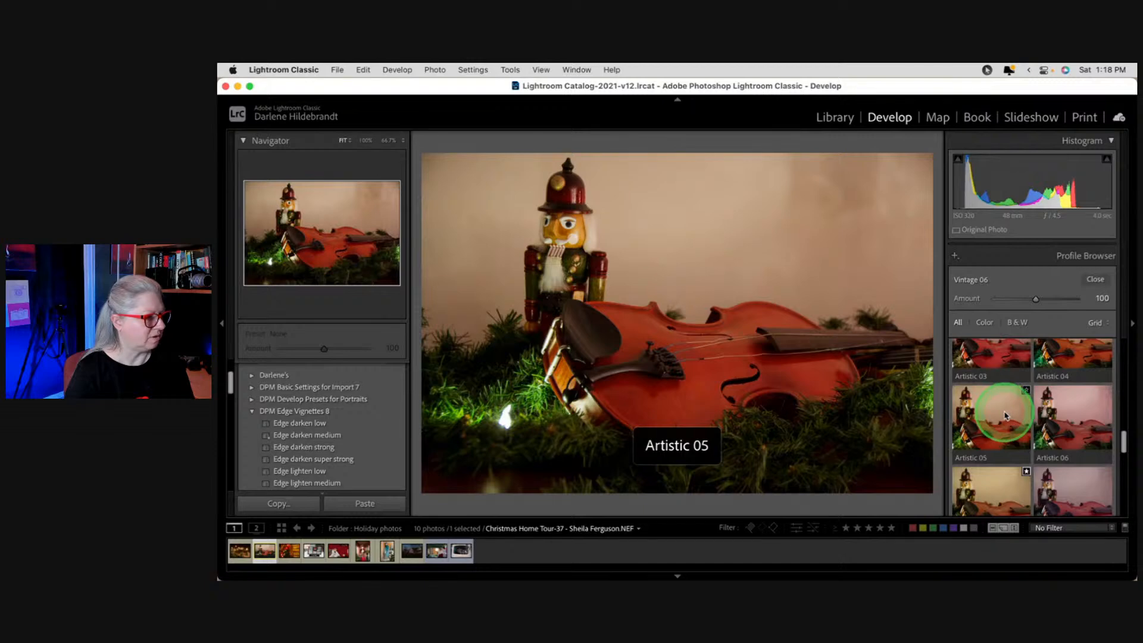
{"action": "scroll", "coordinate": [1062, 417], "scroll_direction": "down", "scroll_amount": 2}
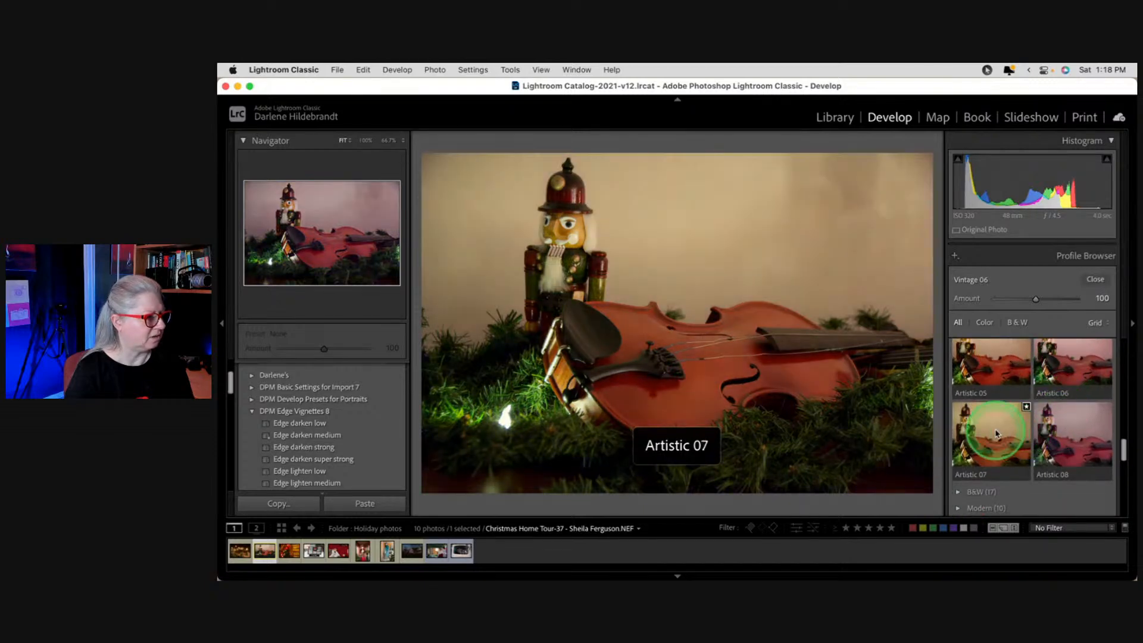
{"action": "scroll", "coordinate": [1047, 460], "scroll_direction": "up", "scroll_amount": 5}
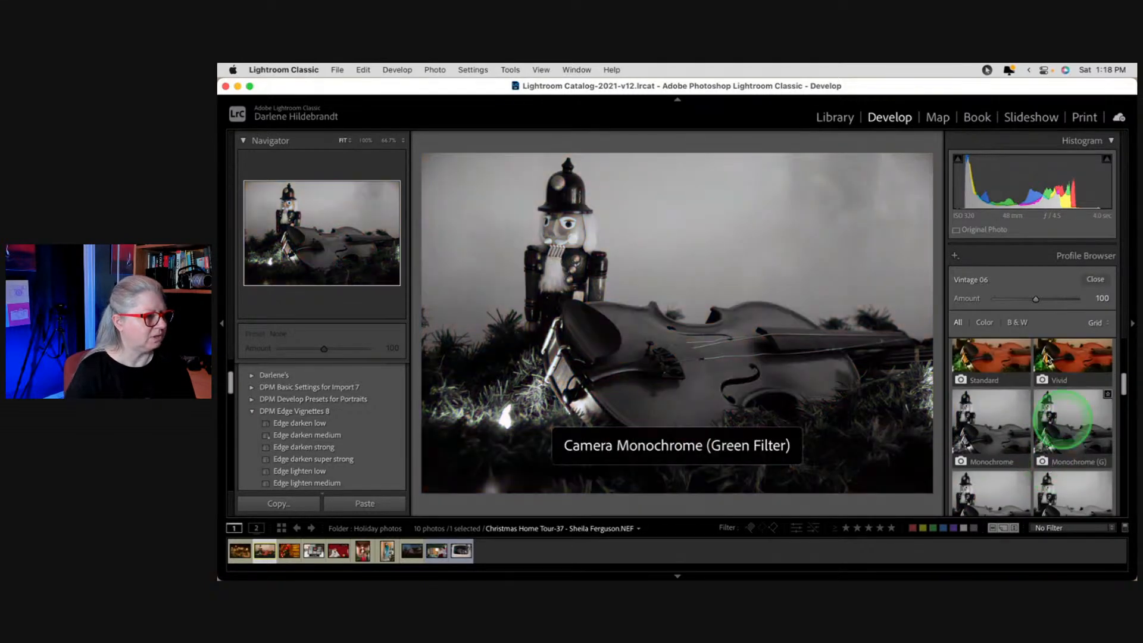
Step: Try the Vintage 06 profile at Amount 200, set it to 90, and close the Profile Browser
{"action": "left_click_drag", "start_coordinate": [1036, 298], "coordinate": [1084, 303]}
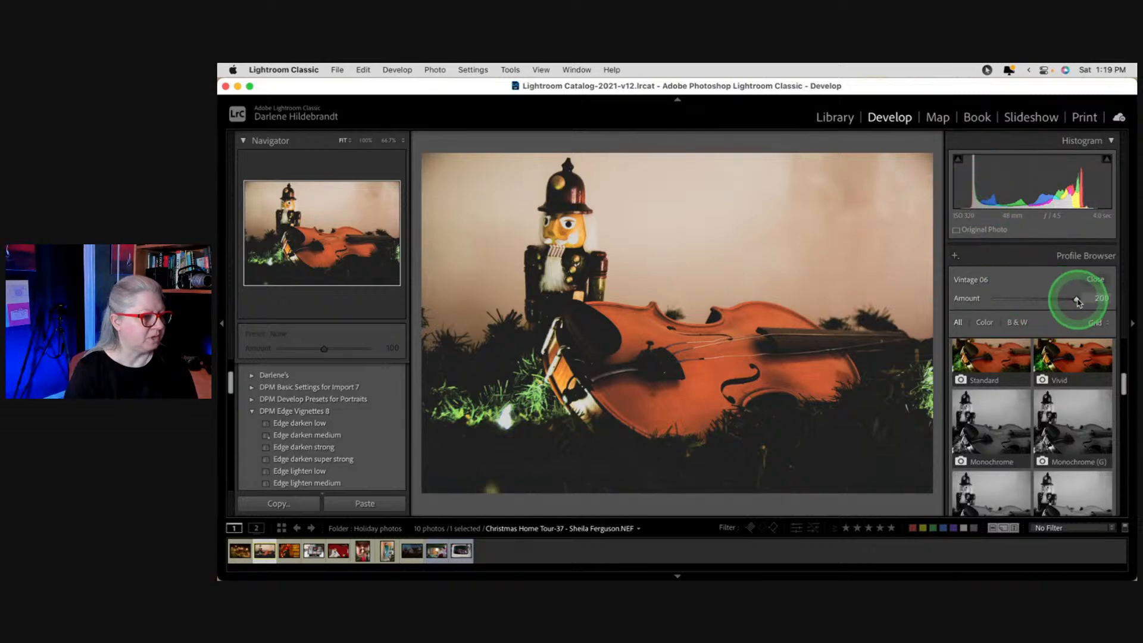
{"action": "left_click_drag", "start_coordinate": [1077, 298], "coordinate": [1035, 298]}
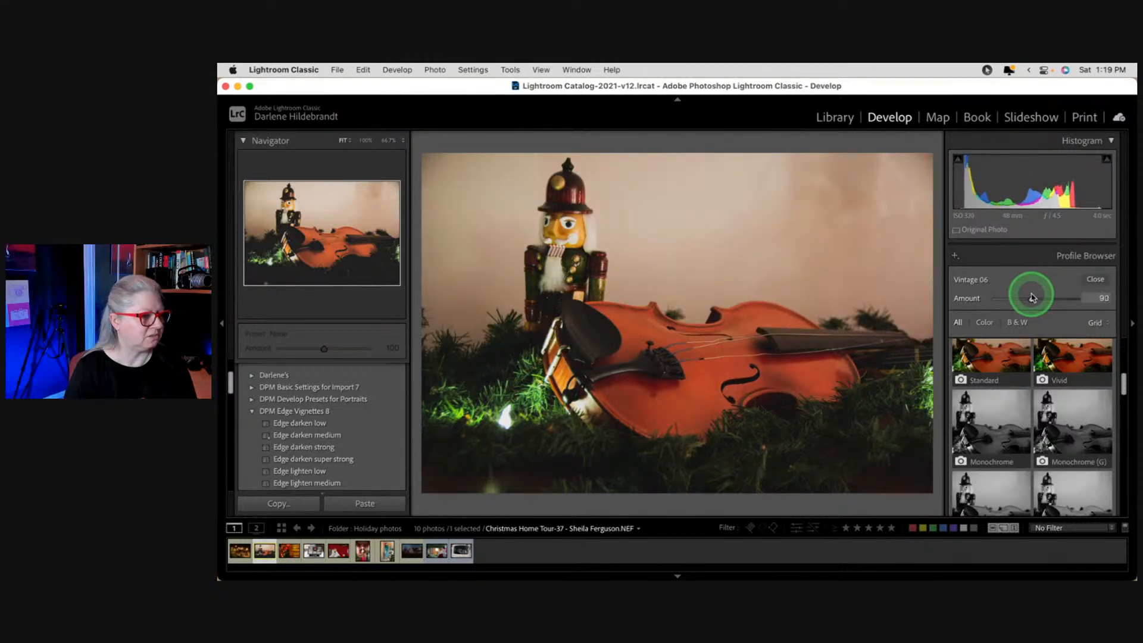
{"action": "left_click_drag", "start_coordinate": [1031, 296], "coordinate": [1031, 297]}
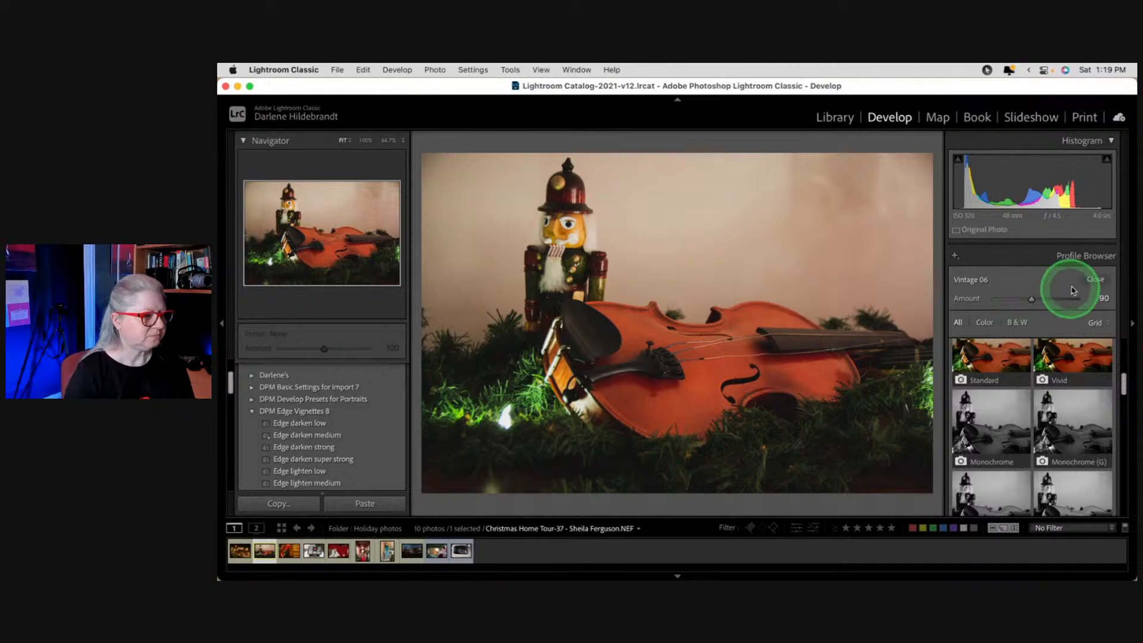
{"action": "left_click", "coordinate": [1096, 279]}
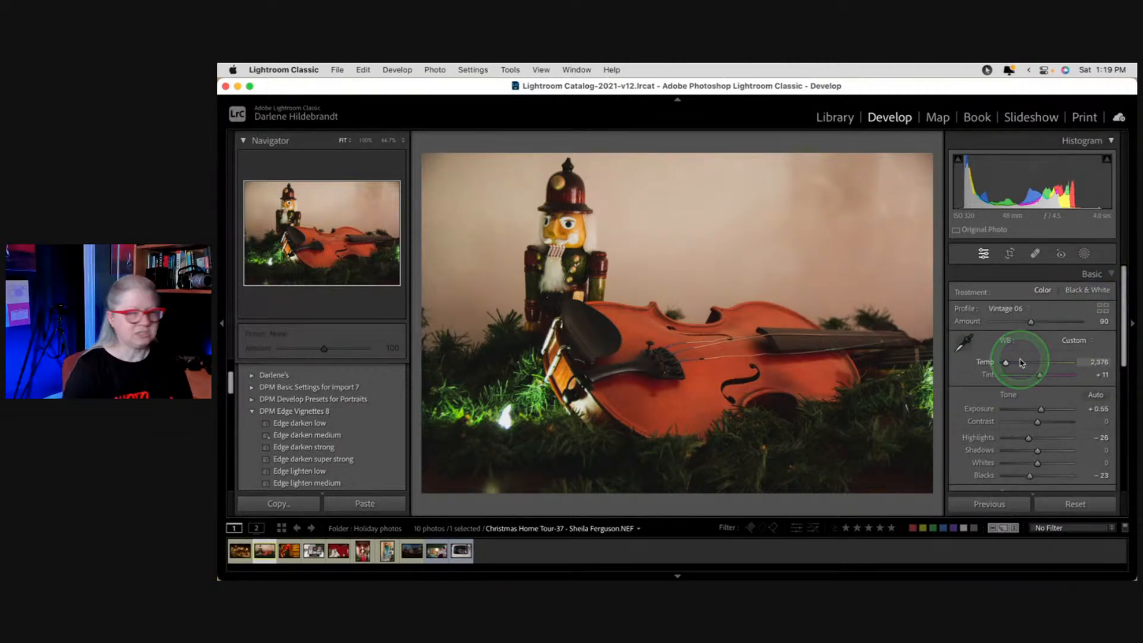
Step: In Color Grading, tint the nutcracker photo's shadows orange with Hue 40 and Saturation 100
{"action": "scroll", "coordinate": [1009, 372], "scroll_direction": "down", "scroll_amount": 5}
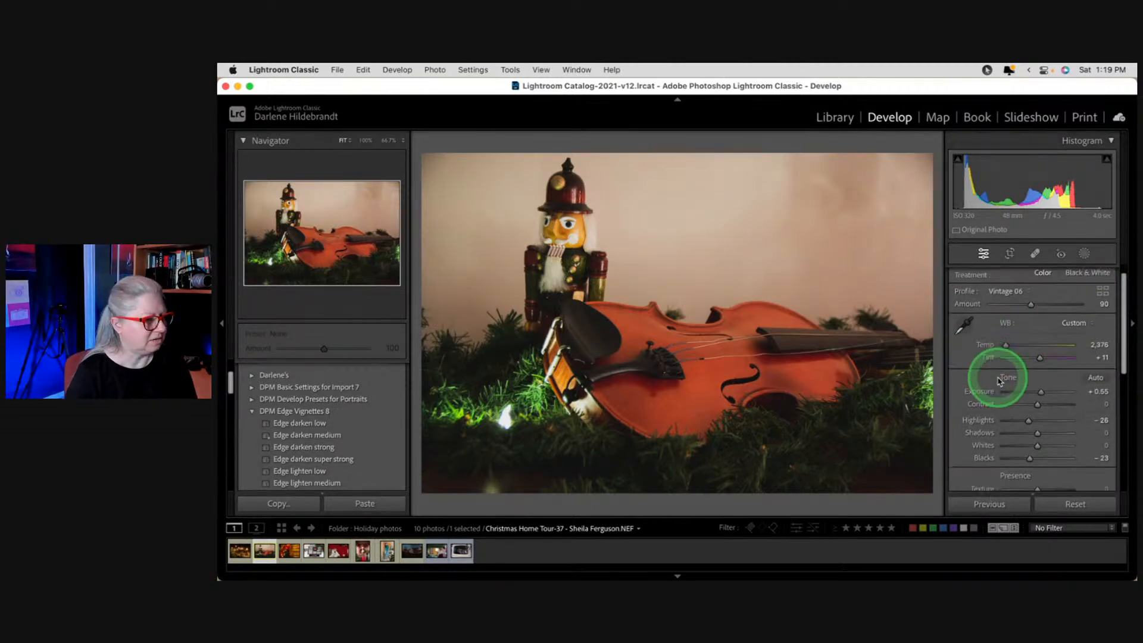
{"action": "scroll", "coordinate": [1000, 382], "scroll_direction": "down", "scroll_amount": 3}
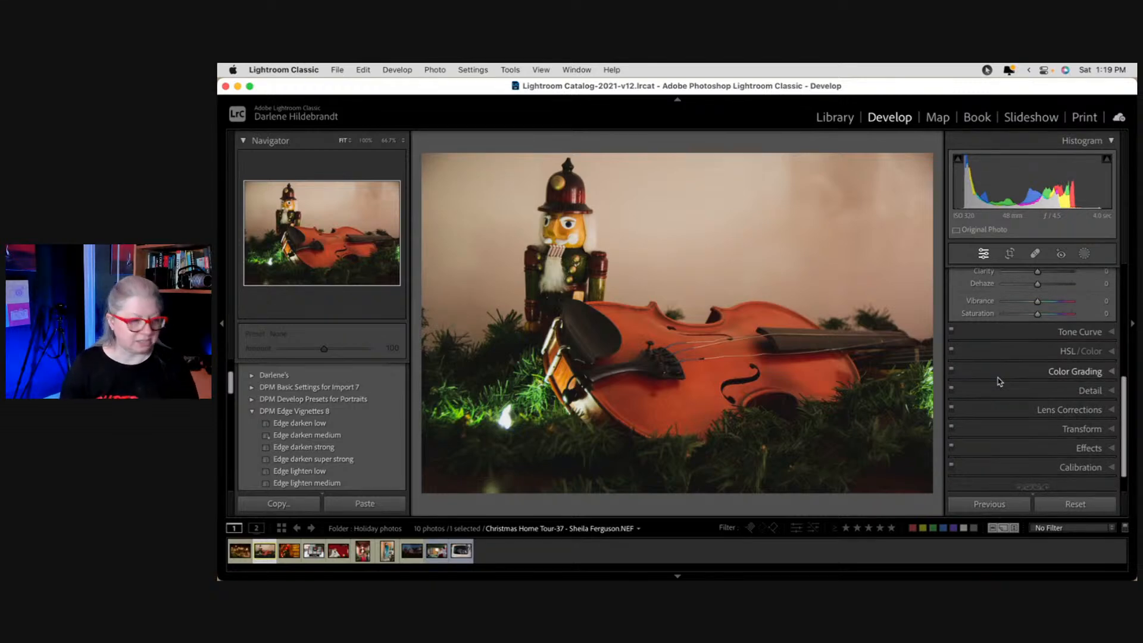
{"action": "left_click", "coordinate": [1010, 370]}
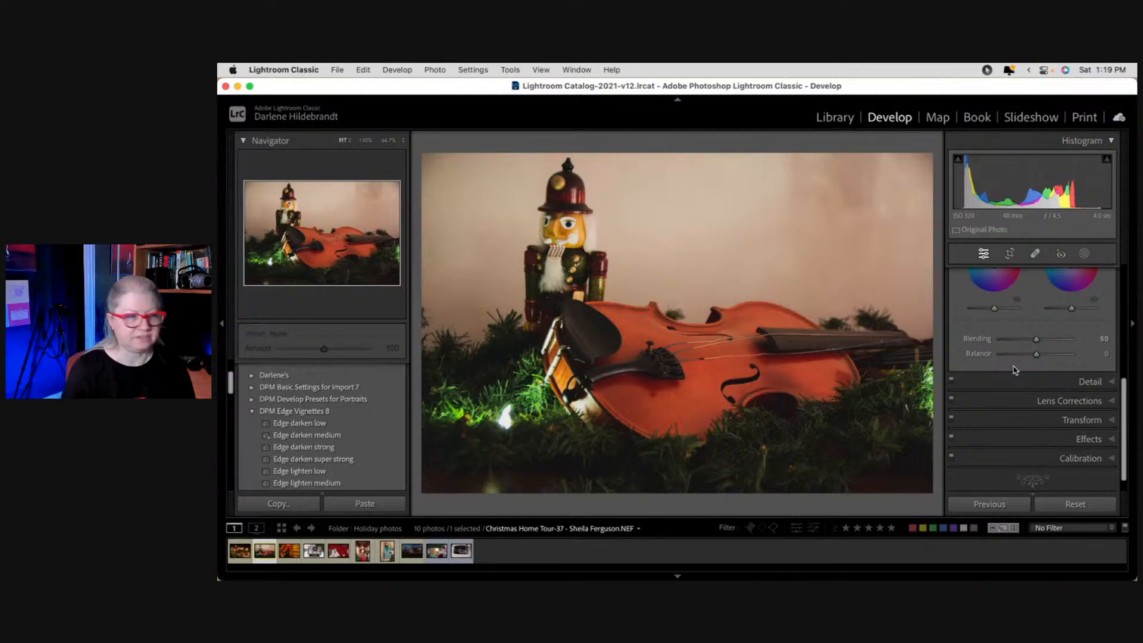
{"action": "scroll", "coordinate": [1015, 370], "scroll_direction": "up", "scroll_amount": 8}
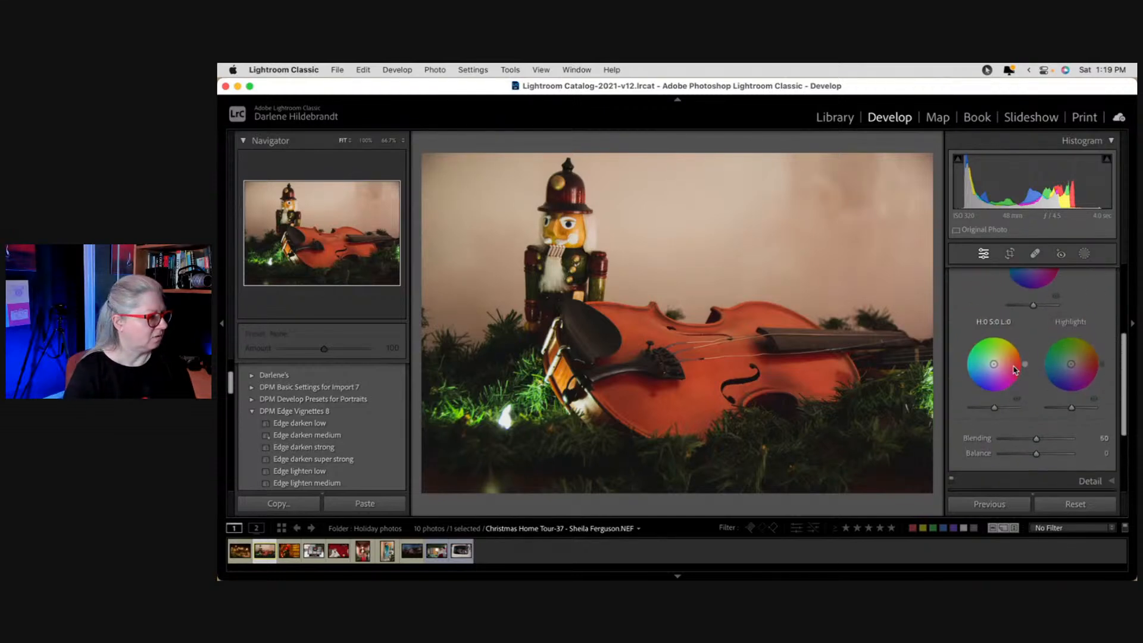
{"action": "left_click", "coordinate": [1033, 313]}
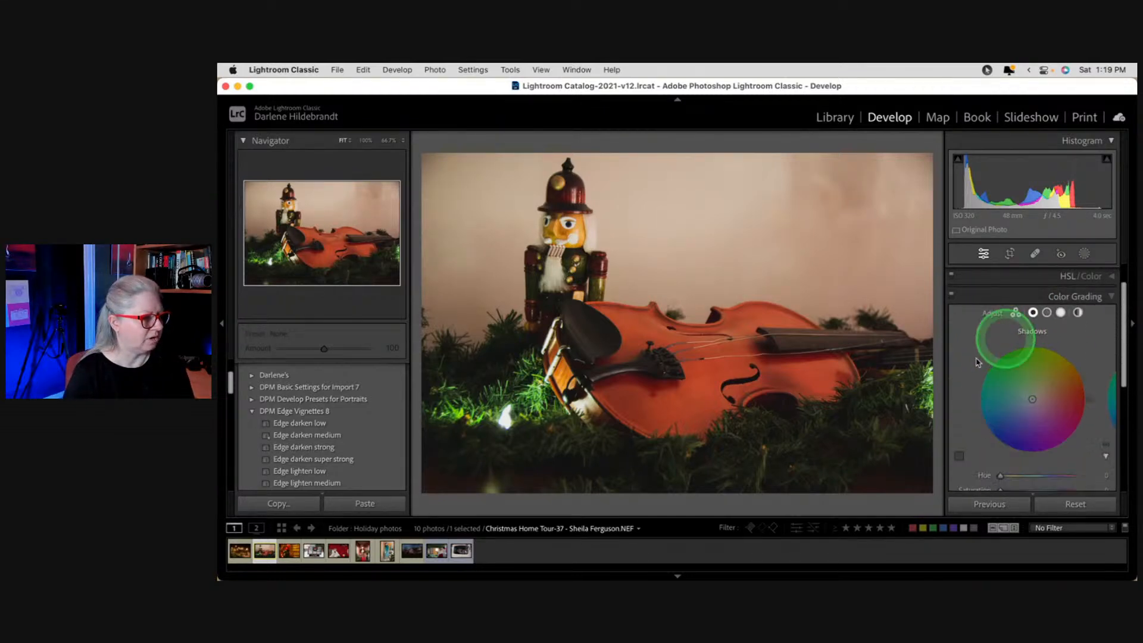
{"action": "scroll", "coordinate": [985, 353], "scroll_direction": "down", "scroll_amount": 1}
{"action": "left_click_drag", "start_coordinate": [1089, 346], "coordinate": [1074, 310]}
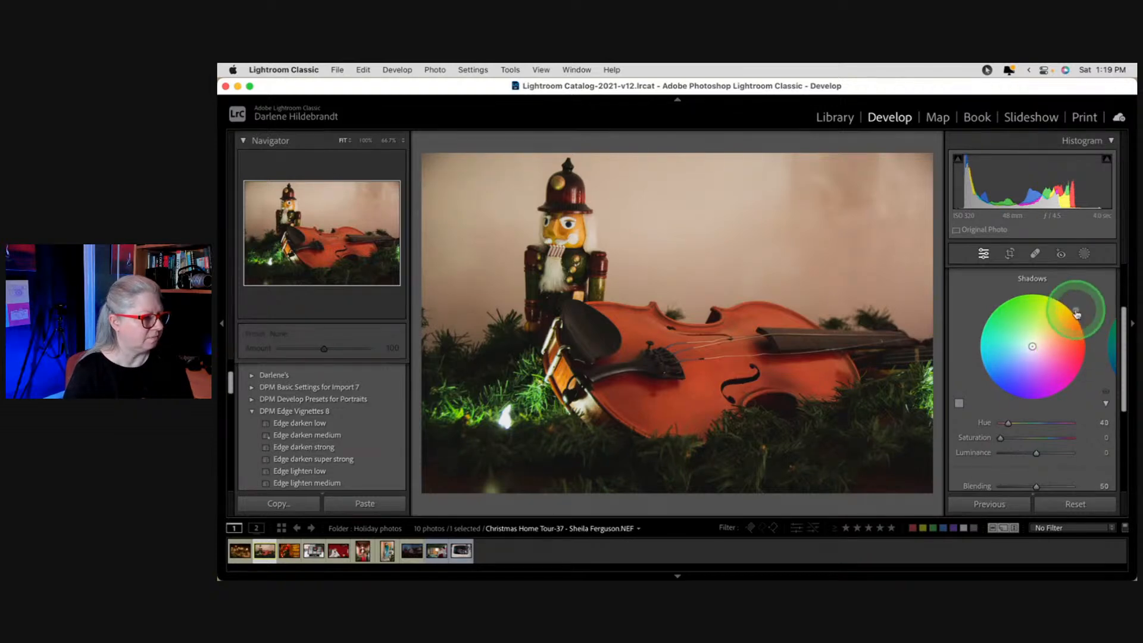
{"action": "left_click_drag", "start_coordinate": [1001, 440], "coordinate": [1102, 439]}
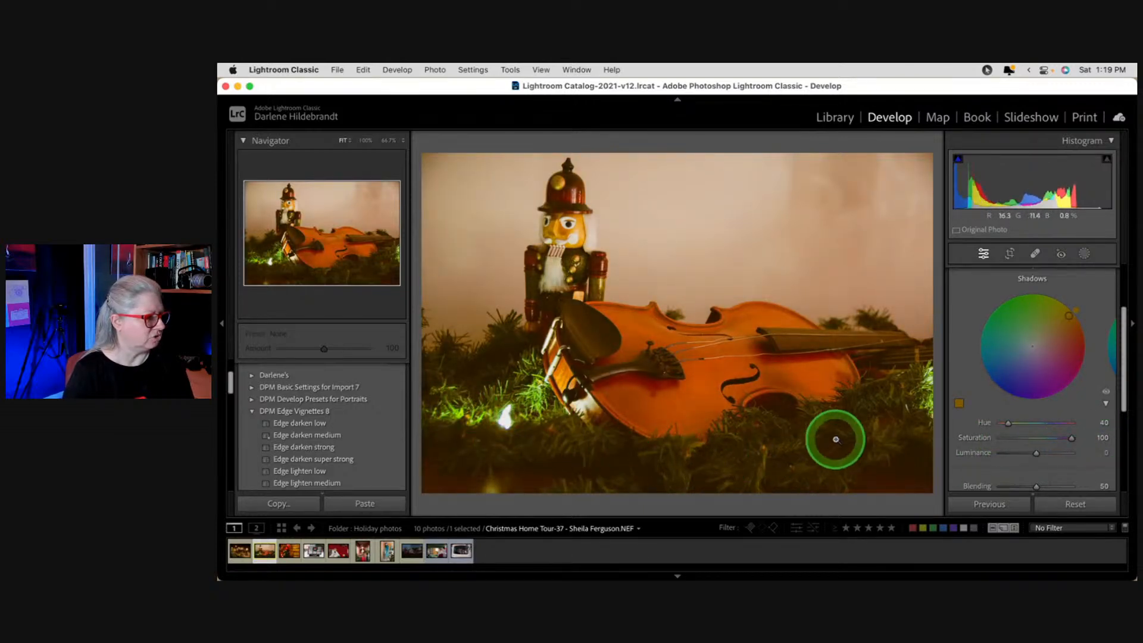
Step: Try stronger and weaker shadow tints on the nutcracker violin photo, then settle on Hue 46 and Saturation 14
{"action": "mouse_move", "coordinate": [1060, 440]}
{"action": "left_mouse_down"}
{"action": "mouse_move", "coordinate": [988, 439]}
{"action": "mouse_move", "coordinate": [1015, 439]}
{"action": "left_mouse_up"}
{"action": "left_click_drag", "start_coordinate": [1074, 309], "coordinate": [1074, 310]}
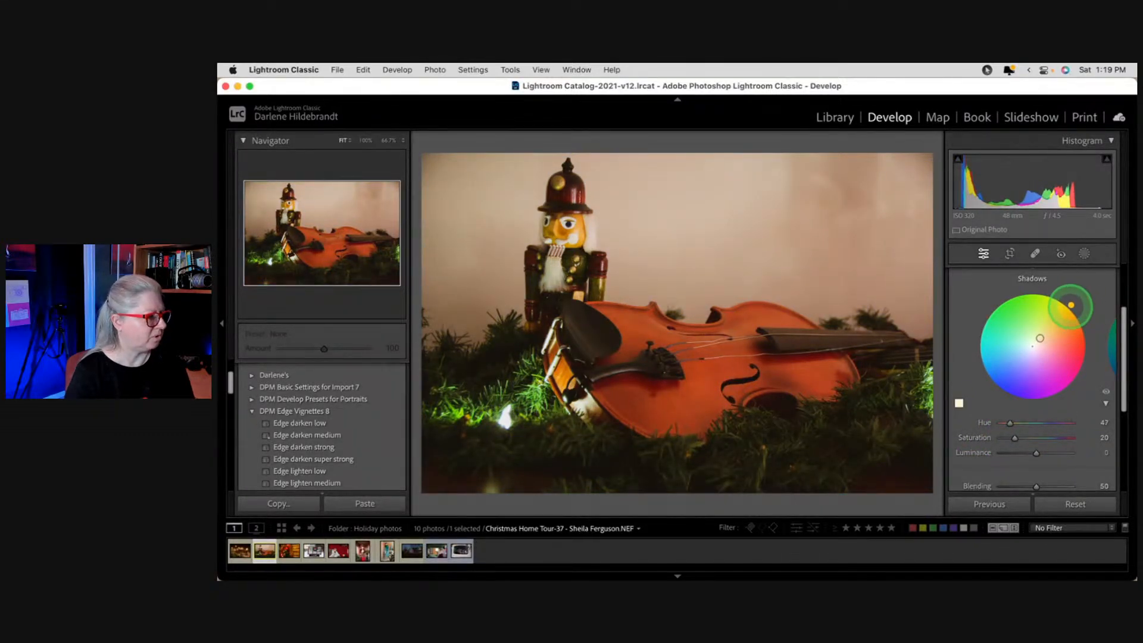
{"action": "mouse_move", "coordinate": [1015, 438]}
{"action": "left_mouse_down"}
{"action": "mouse_move", "coordinate": [1084, 434]}
{"action": "mouse_move", "coordinate": [1066, 434]}
{"action": "left_mouse_up"}
{"action": "left_click_drag", "start_coordinate": [1070, 305], "coordinate": [1061, 301]}
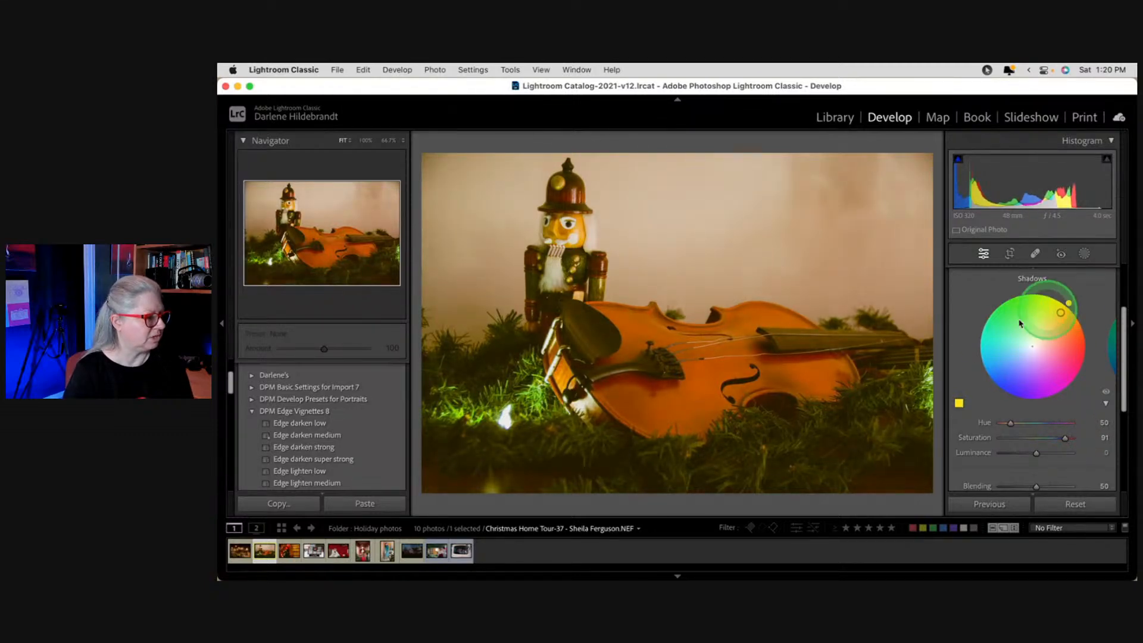
{"action": "left_click_drag", "start_coordinate": [1069, 309], "coordinate": [1069, 304]}
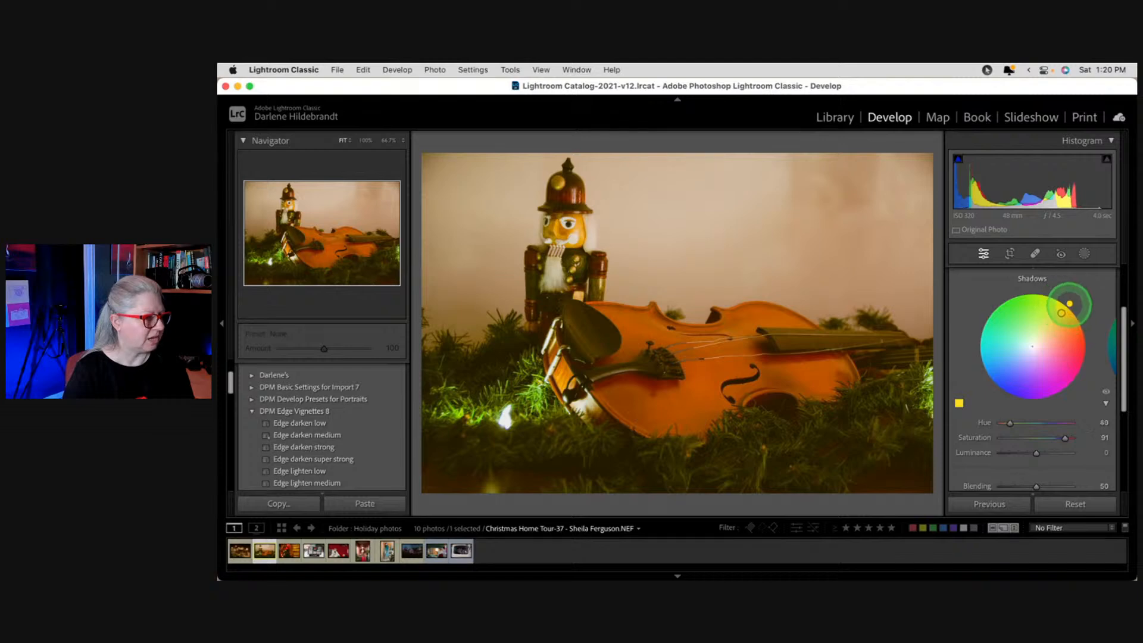
{"action": "left_click_drag", "start_coordinate": [1065, 438], "coordinate": [1008, 441]}
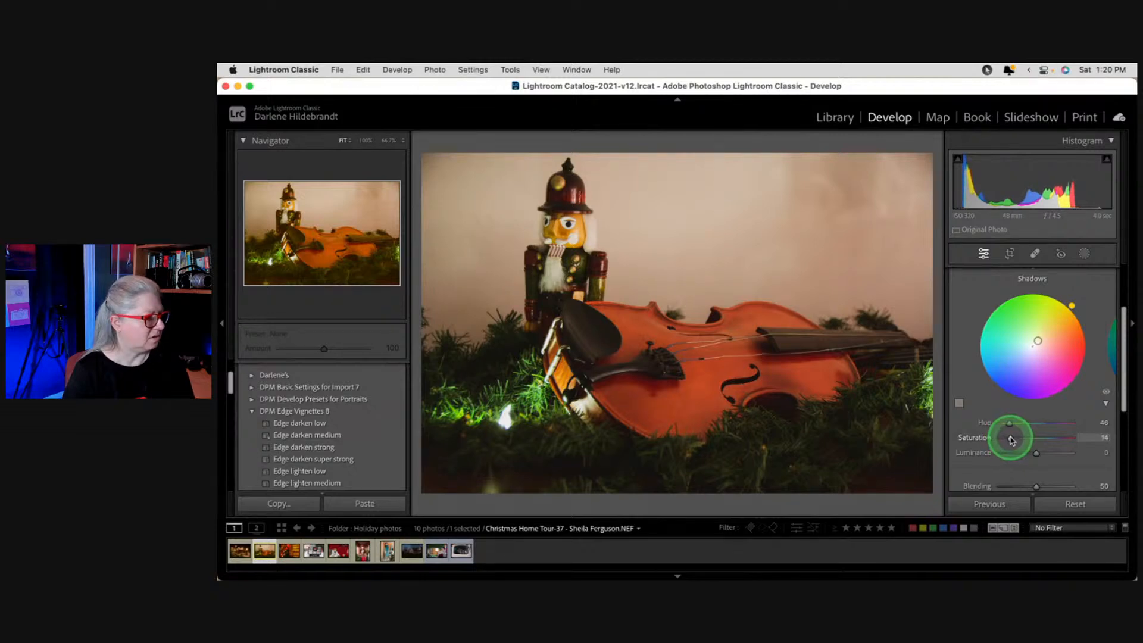
Step: Tint the nutcracker photo's highlights blue in Color Grading with Hue 233 and Saturation 29
{"action": "scroll", "coordinate": [1015, 395], "scroll_direction": "up", "scroll_amount": 1}
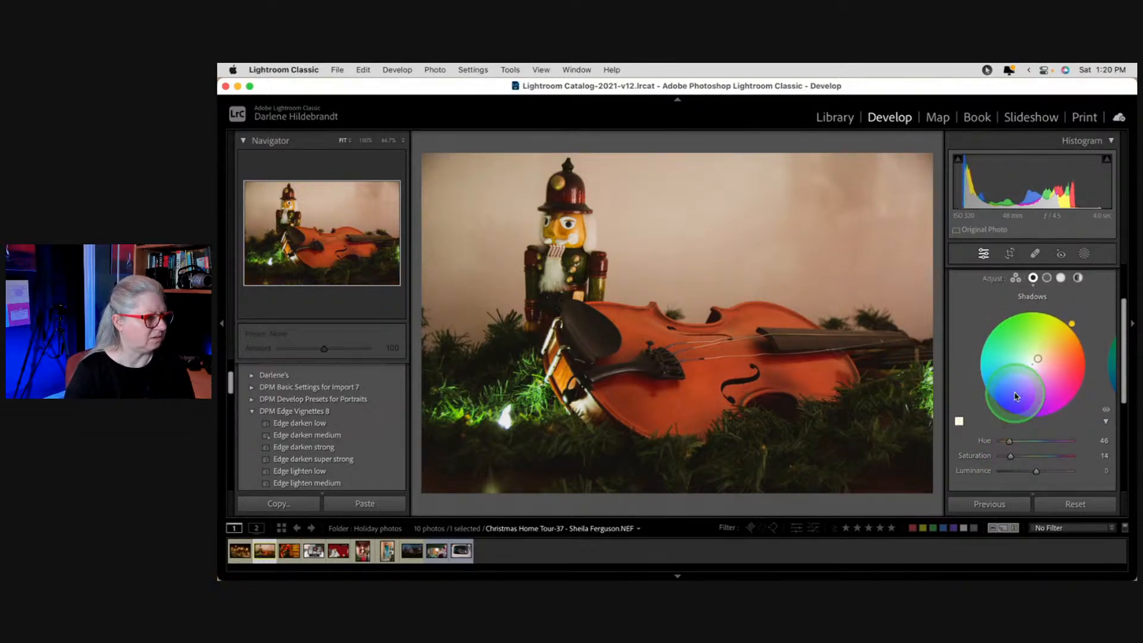
{"action": "scroll", "coordinate": [1015, 395], "scroll_direction": "up", "scroll_amount": 2}
{"action": "left_click", "coordinate": [1060, 306]}
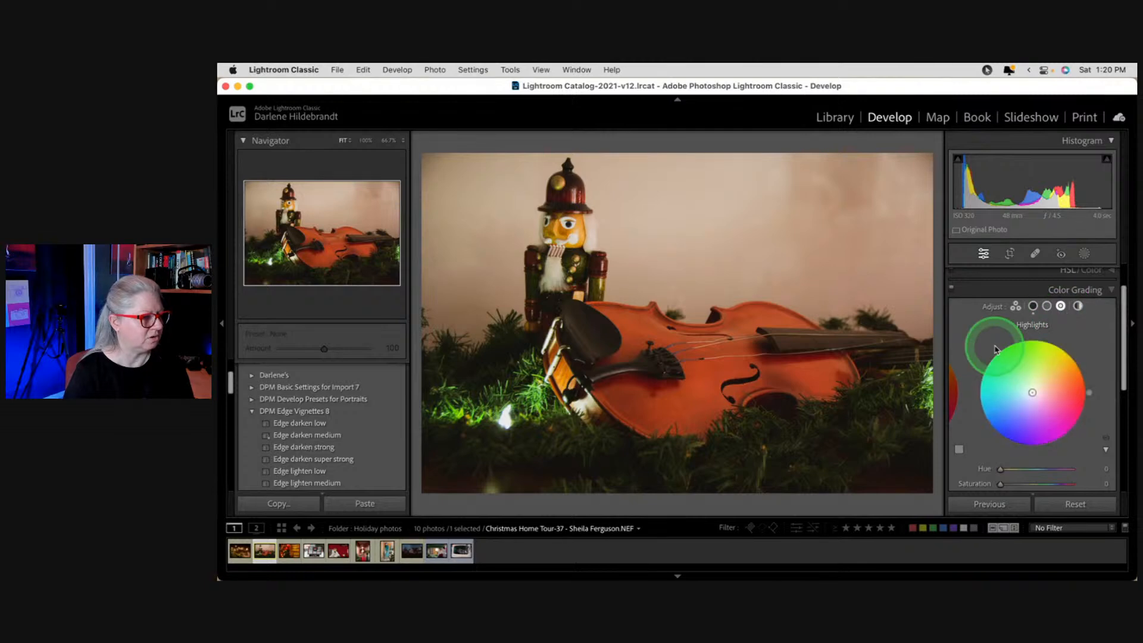
{"action": "scroll", "coordinate": [996, 350], "scroll_direction": "down", "scroll_amount": 2}
{"action": "left_click_drag", "start_coordinate": [1000, 445], "coordinate": [1037, 447]}
{"action": "left_click_drag", "start_coordinate": [1090, 355], "coordinate": [994, 396]}
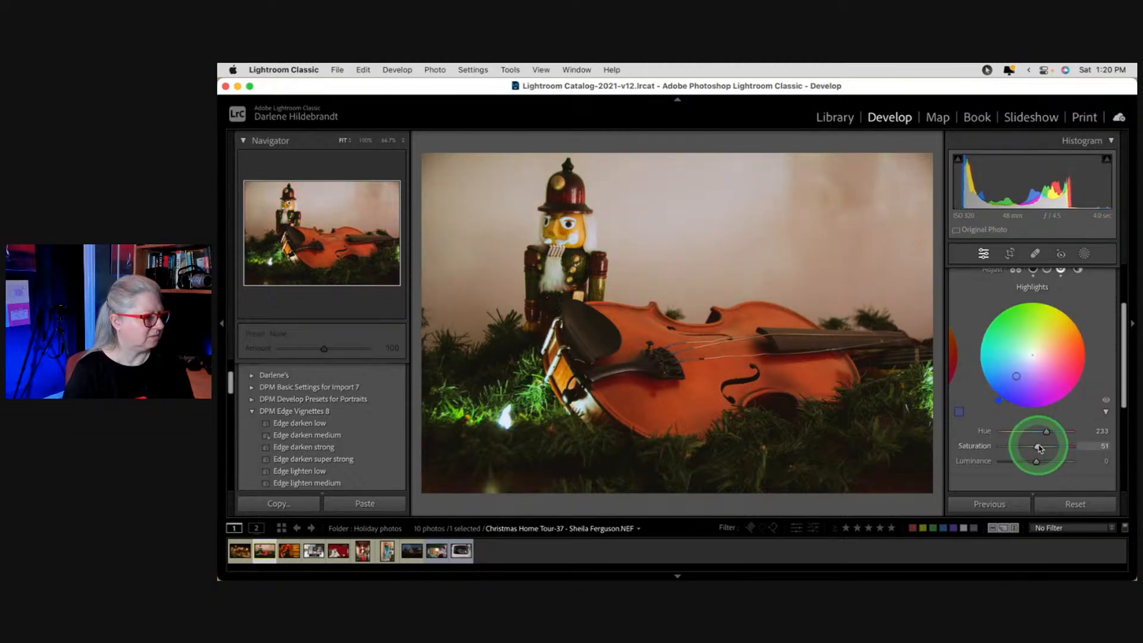
{"action": "left_click_drag", "start_coordinate": [1034, 445], "coordinate": [979, 444]}
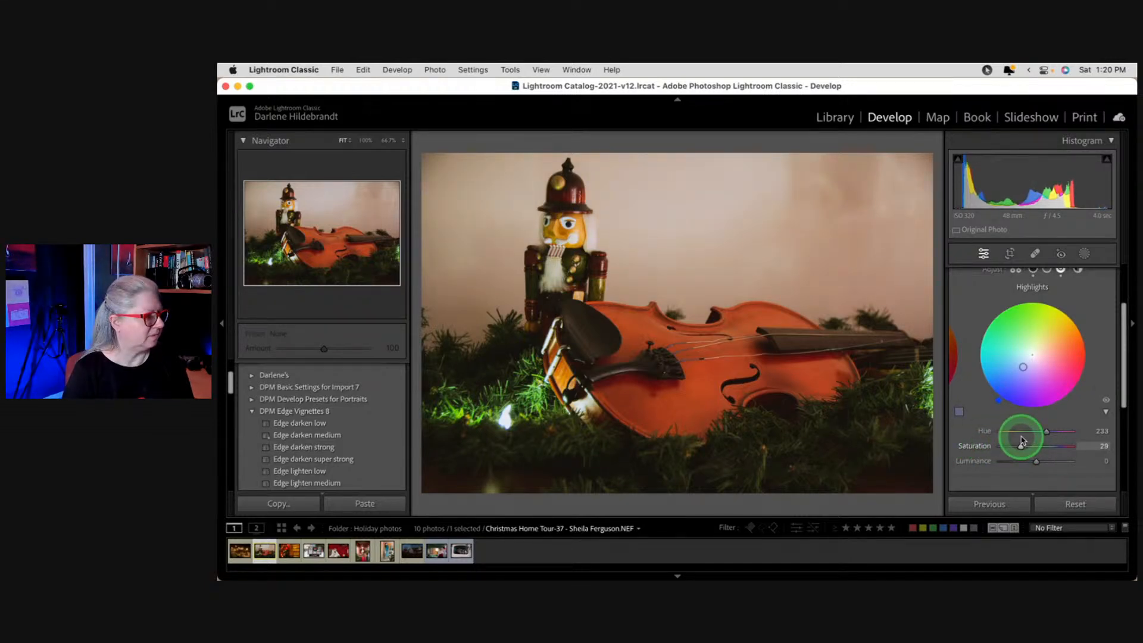
Step: Toggle the Color Grading effects off and on to compare the nutcracker photo with and without the tints
{"action": "left_click", "coordinate": [951, 311]}
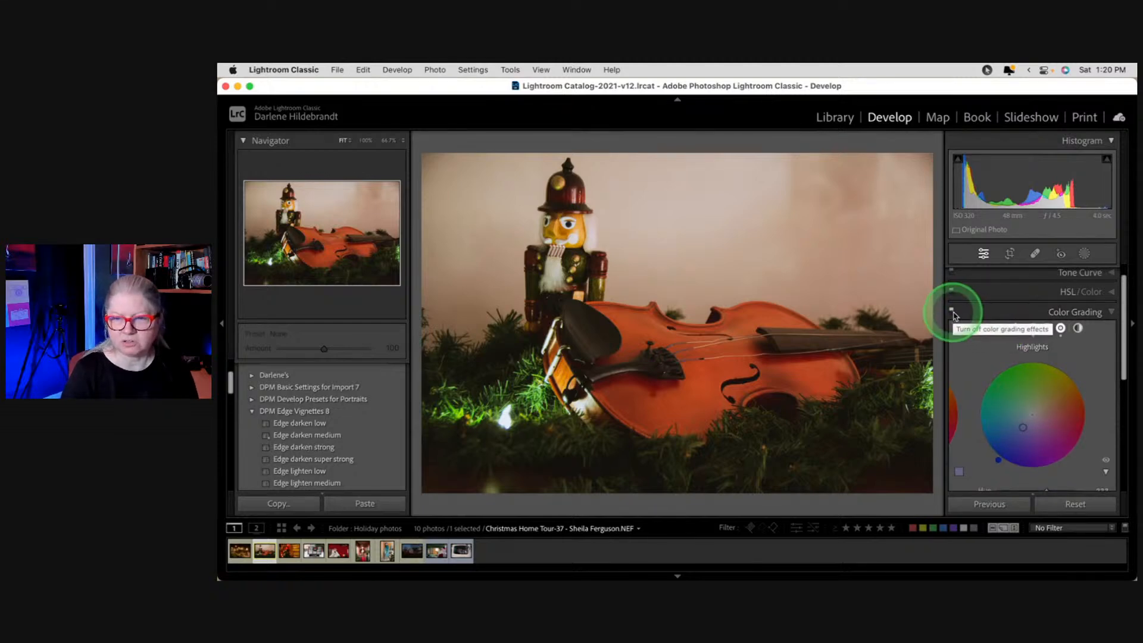
{"action": "left_click", "coordinate": [953, 313]}
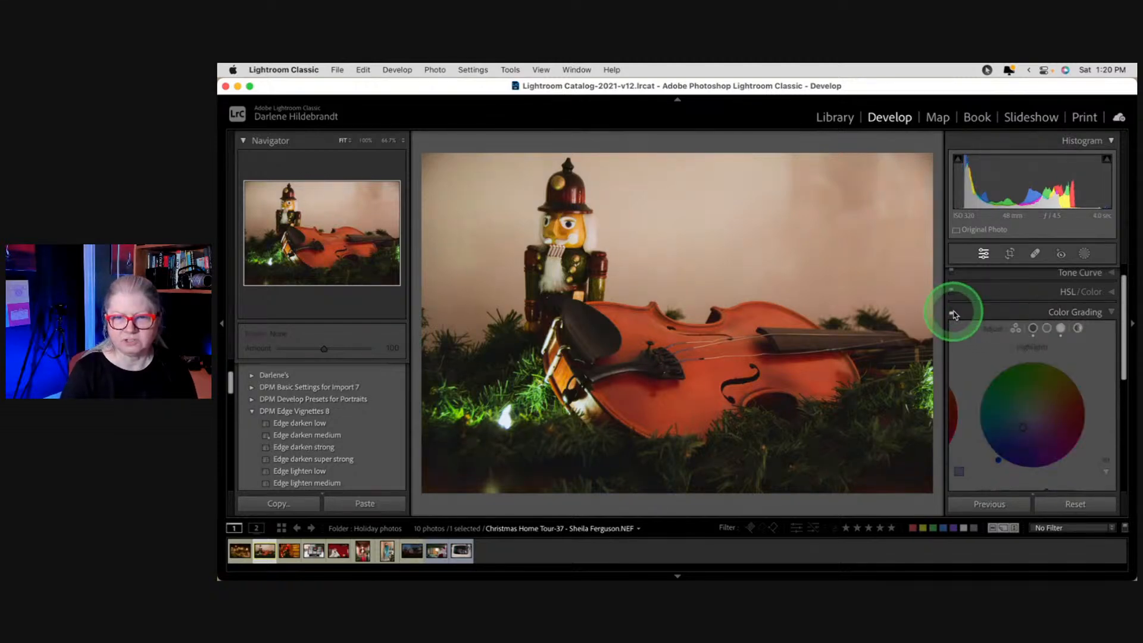
{"action": "left_click", "coordinate": [952, 314]}
{"action": "left_click", "coordinate": [951, 314]}
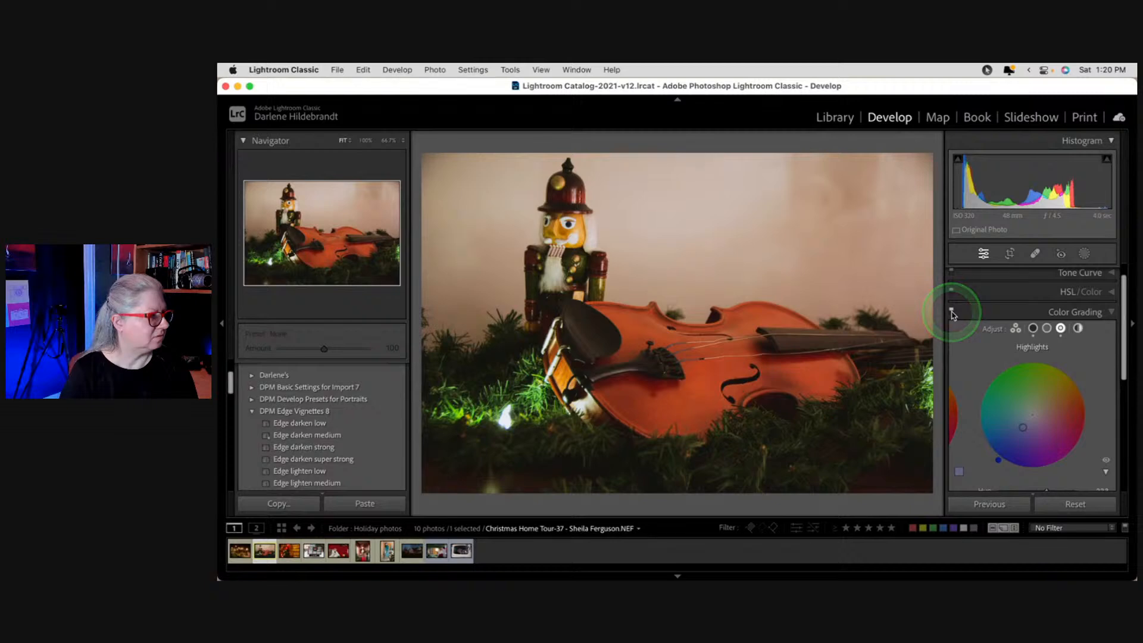
{"action": "left_click", "coordinate": [952, 313]}
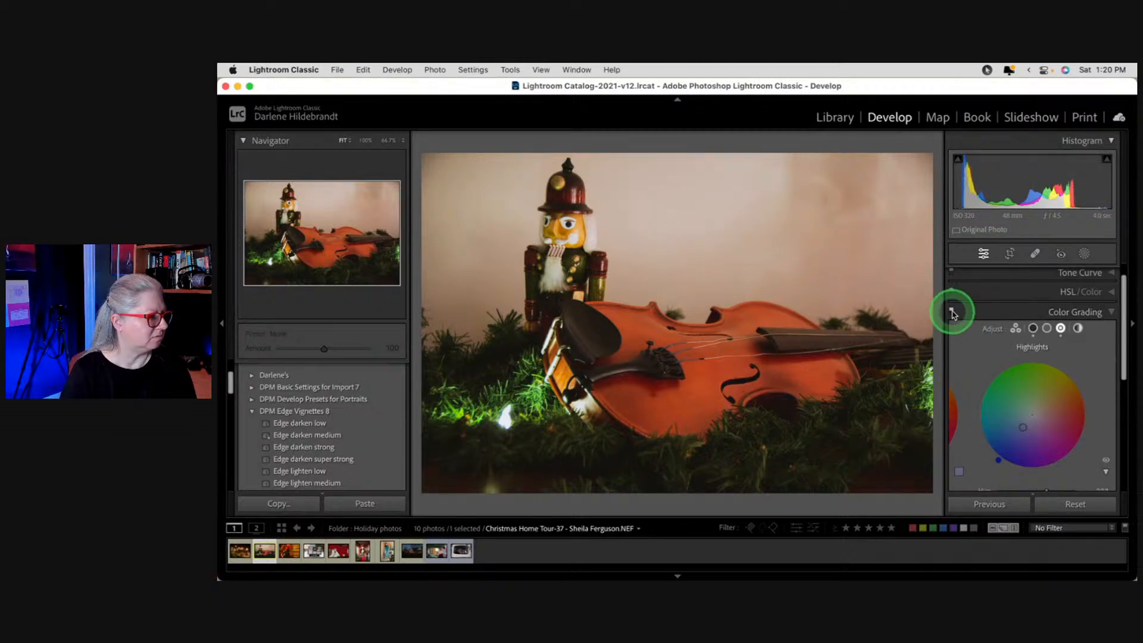
{"action": "left_click", "coordinate": [952, 314]}
{"action": "left_click", "coordinate": [952, 314]}
Step: Strengthen the nutcracker photo's color grading by setting shadows Saturation to 40 and highlights Saturation to 45
{"action": "left_click", "coordinate": [1033, 328]}
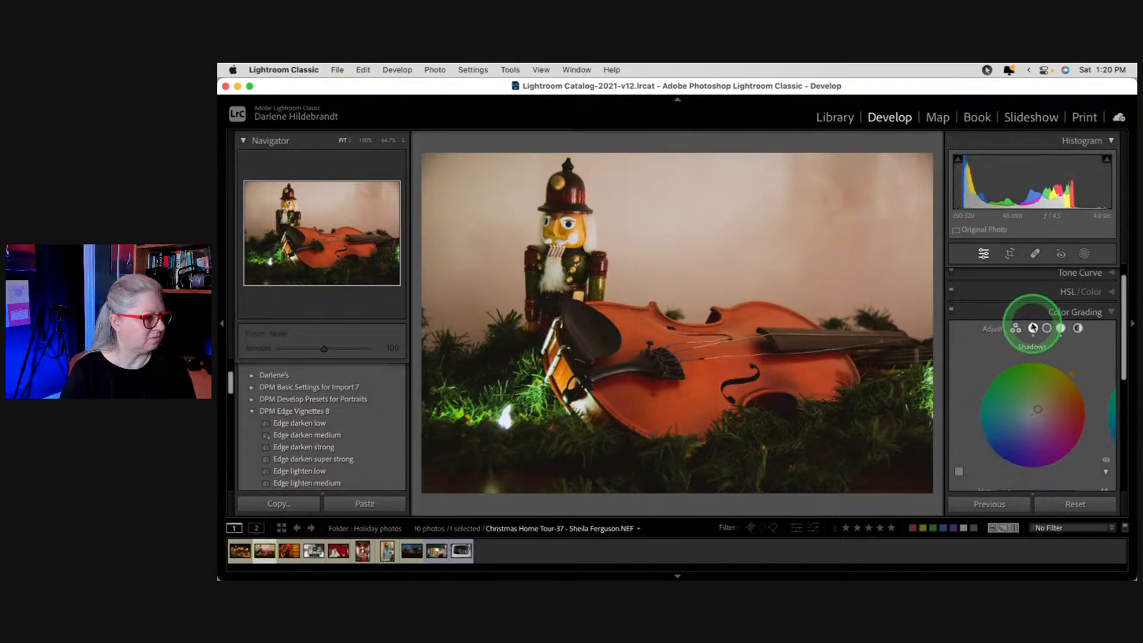
{"action": "scroll", "coordinate": [1033, 326], "scroll_direction": "down", "scroll_amount": 3}
{"action": "mouse_move", "coordinate": [1020, 445]}
{"action": "left_mouse_down"}
{"action": "mouse_move", "coordinate": [1010, 438]}
{"action": "mouse_move", "coordinate": [1029, 441]}
{"action": "left_mouse_up"}
{"action": "scroll", "coordinate": [1027, 413], "scroll_direction": "up", "scroll_amount": 3}
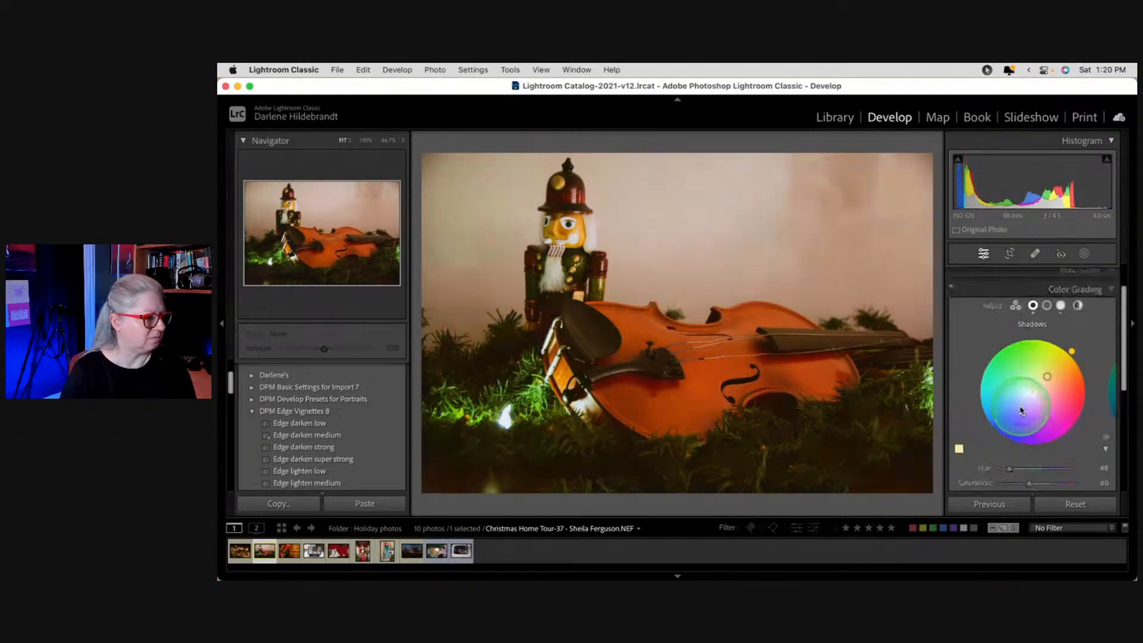
{"action": "left_click", "coordinate": [1061, 309]}
{"action": "scroll", "coordinate": [1011, 359], "scroll_direction": "down", "scroll_amount": 3}
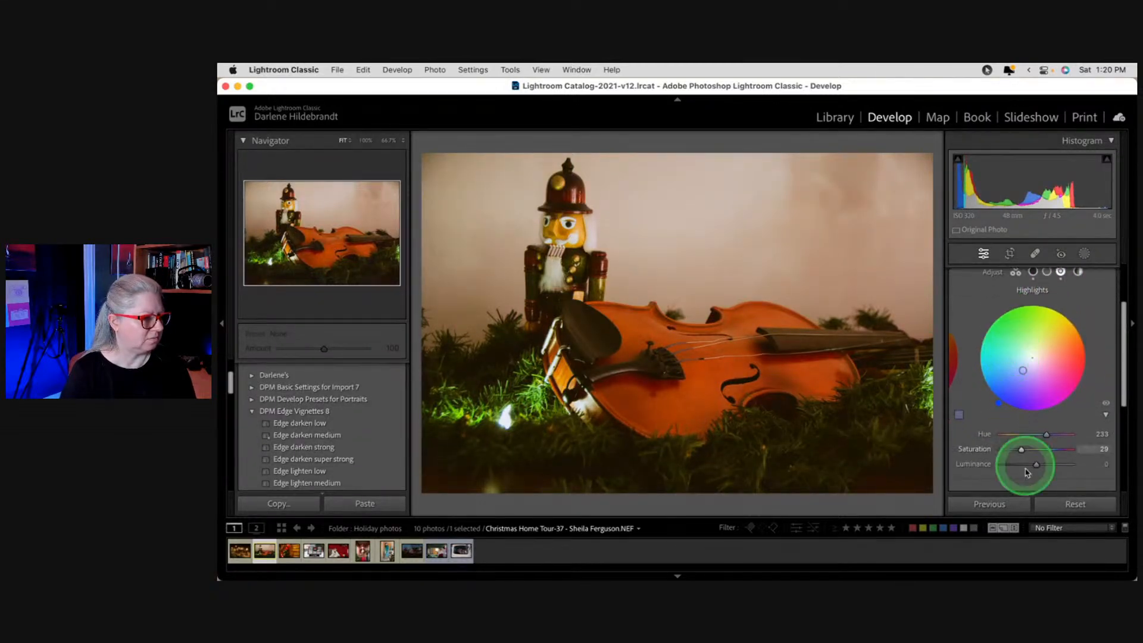
{"action": "left_click_drag", "start_coordinate": [1022, 445], "coordinate": [1033, 447]}
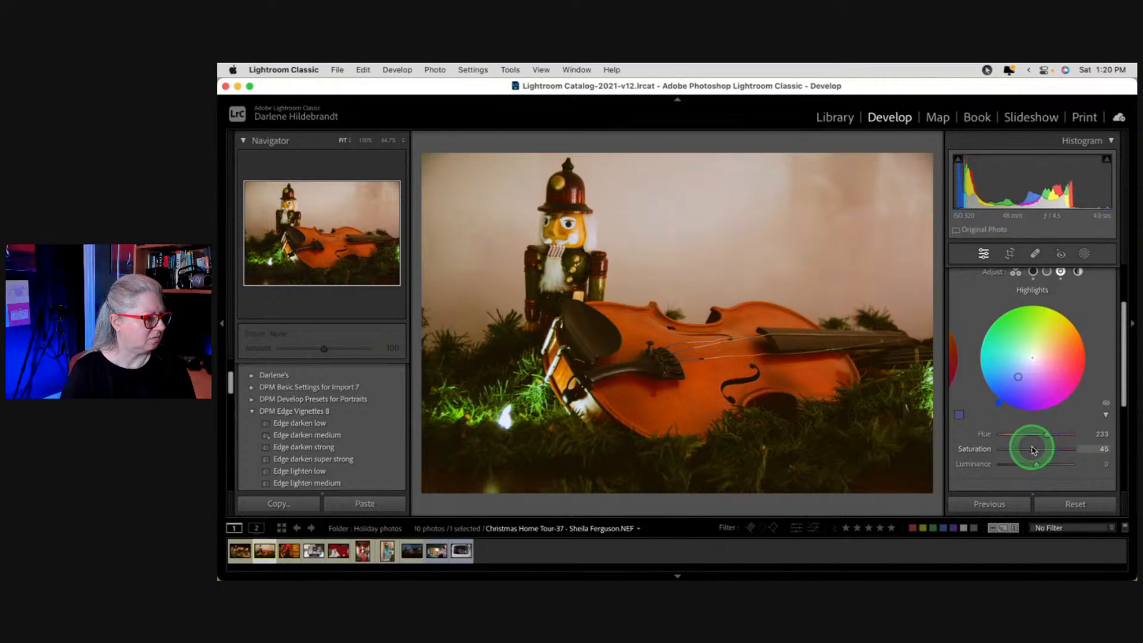
Step: Check the strengthened shadow and highlight tints by switching Color Grading off and back on
{"action": "scroll", "coordinate": [1034, 450], "scroll_direction": "up", "scroll_amount": 3}
{"action": "scroll", "coordinate": [1034, 450], "scroll_direction": "up", "scroll_amount": 2}
{"action": "left_click", "coordinate": [952, 330]}
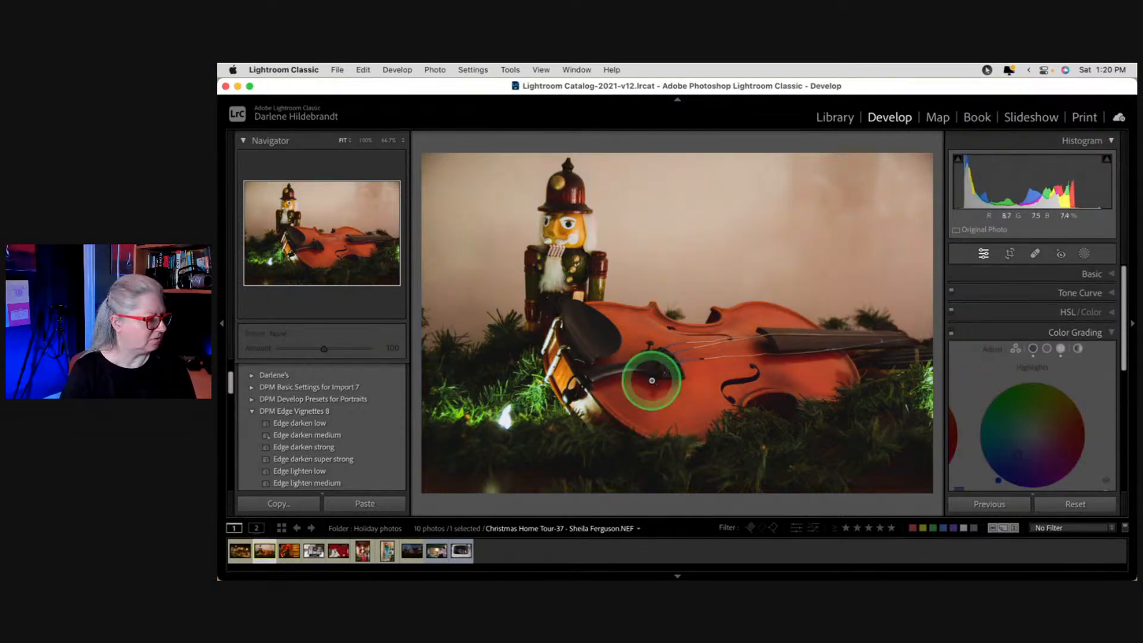
{"action": "left_click", "coordinate": [952, 333]}
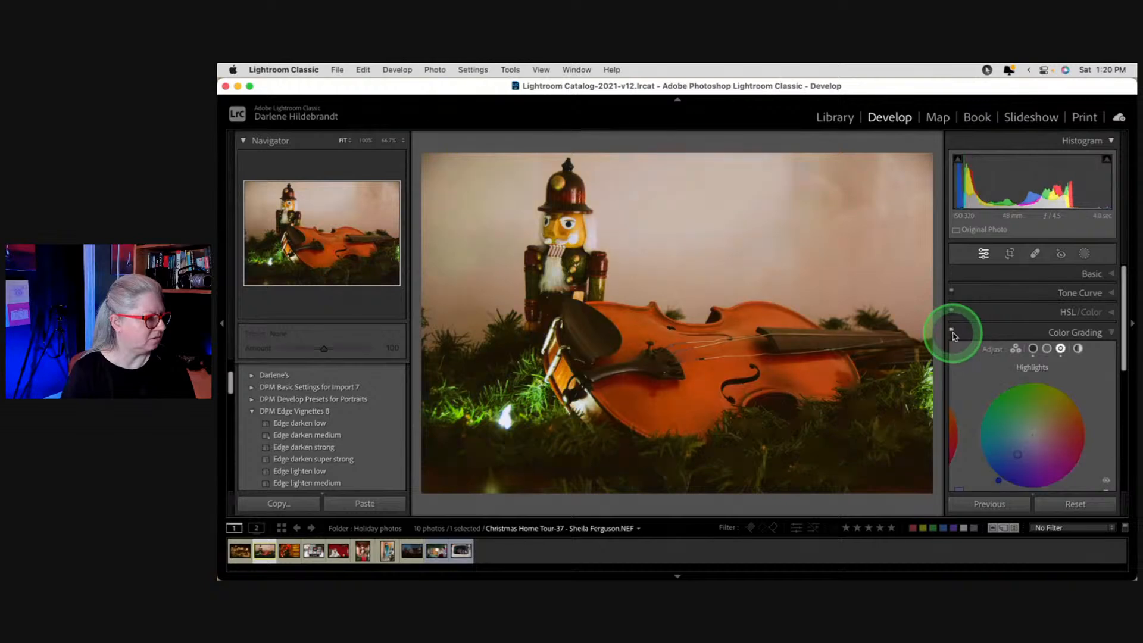
{"action": "left_click", "coordinate": [952, 333]}
{"action": "left_click", "coordinate": [952, 332]}
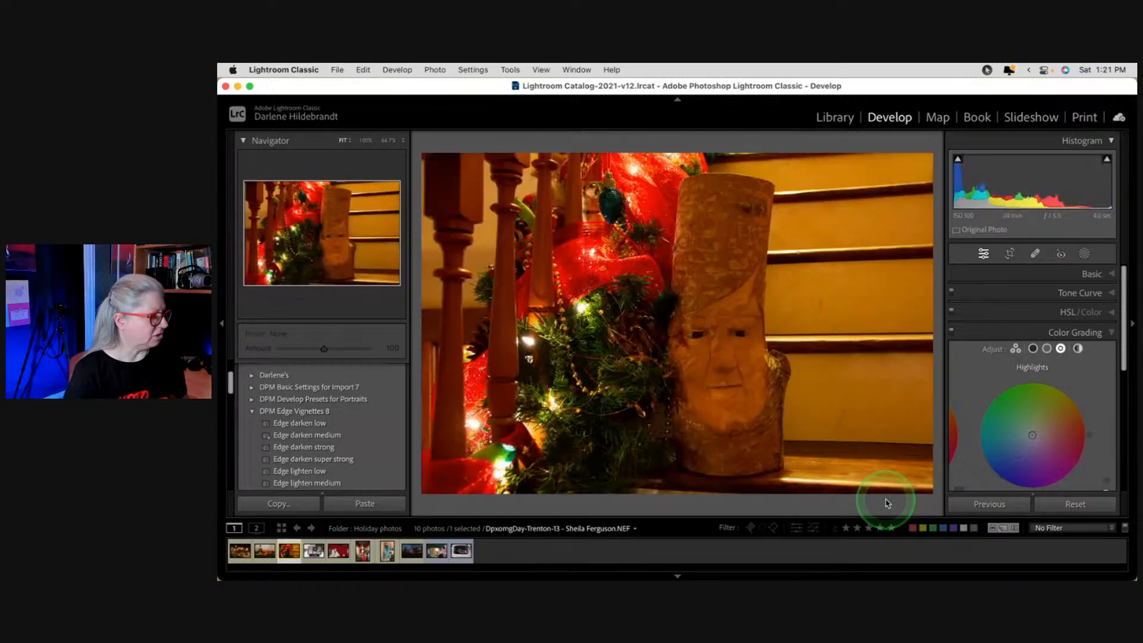
Step: Apply the previous photo's settings to the carved log staircase photo and compare its before and after versions
{"action": "left_click", "coordinate": [971, 506]}
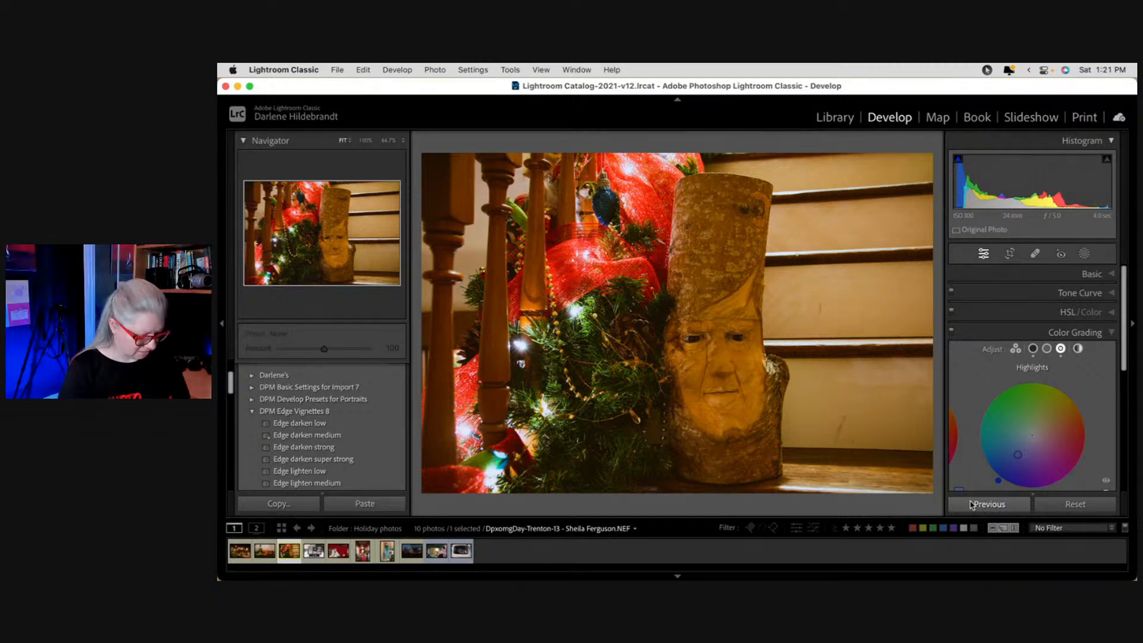
{"action": "key", "text": "backslash"}
{"action": "key", "text": "backslash"}
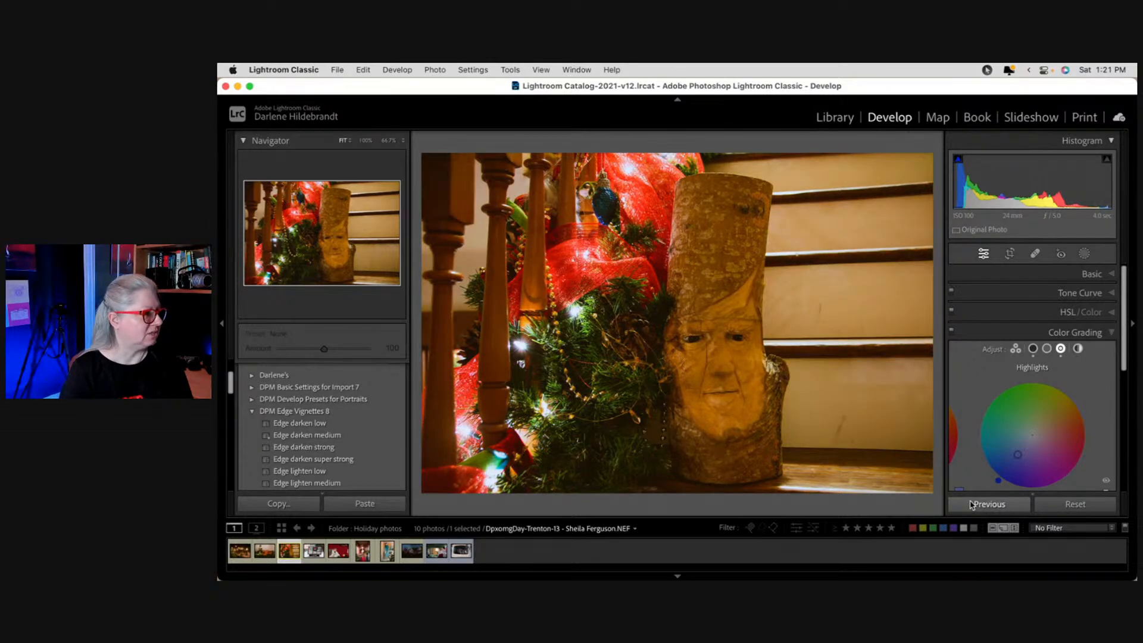
{"action": "key", "text": "backslash"}
{"action": "key", "text": "backslash"}
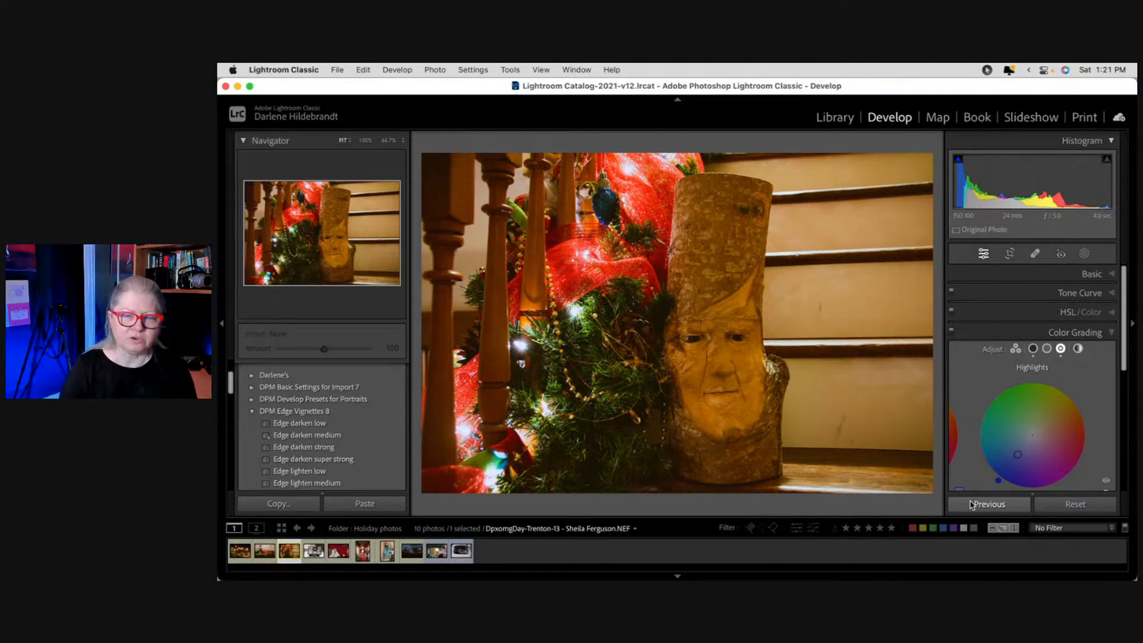
{"action": "key", "text": "backslash"}
{"action": "key", "text": "backslash"}
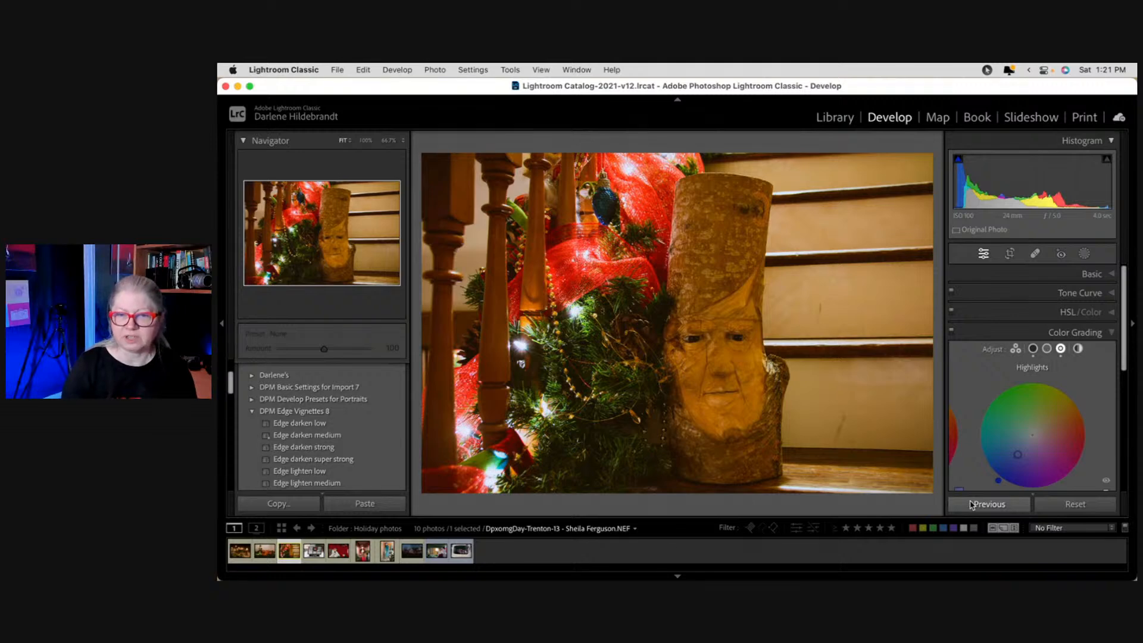
Step: Show the nutcracker violin and carved log photos together in Survey view with the surrounding panels hidden
{"action": "key", "text": "g"}
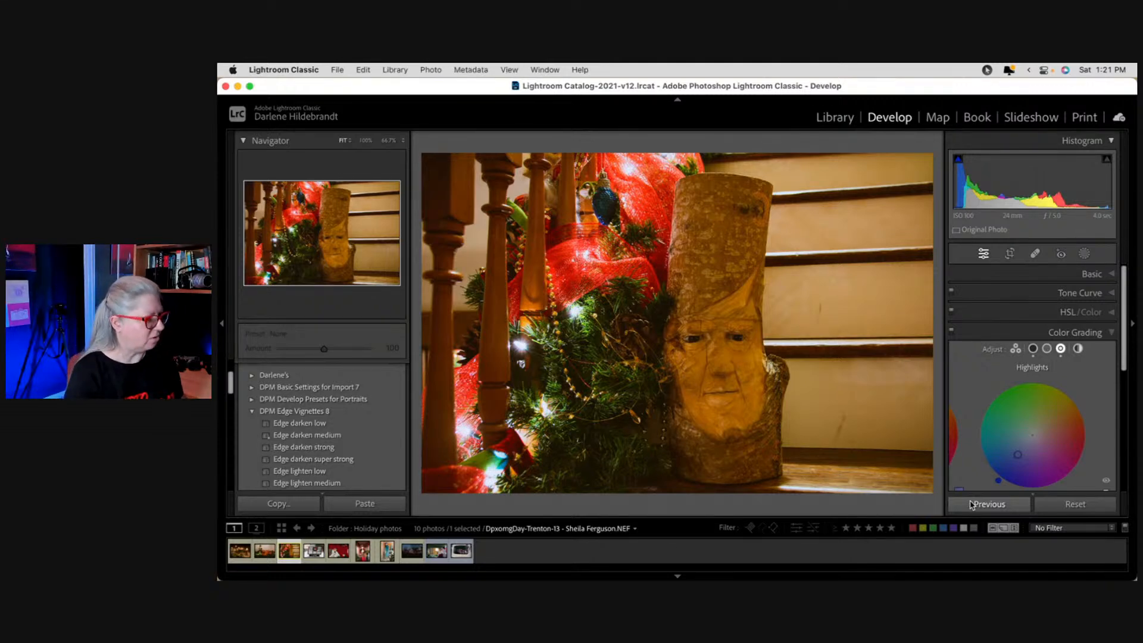
{"action": "key", "text": "shift+Left"}
{"action": "key", "text": "n"}
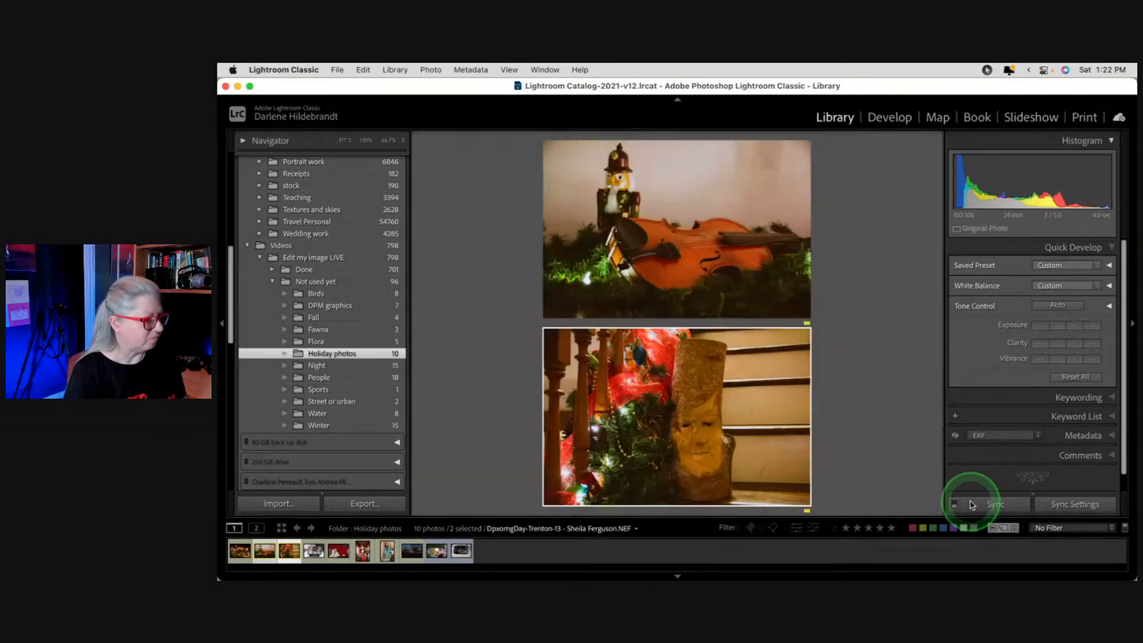
{"action": "key", "text": "shift+Tab"}
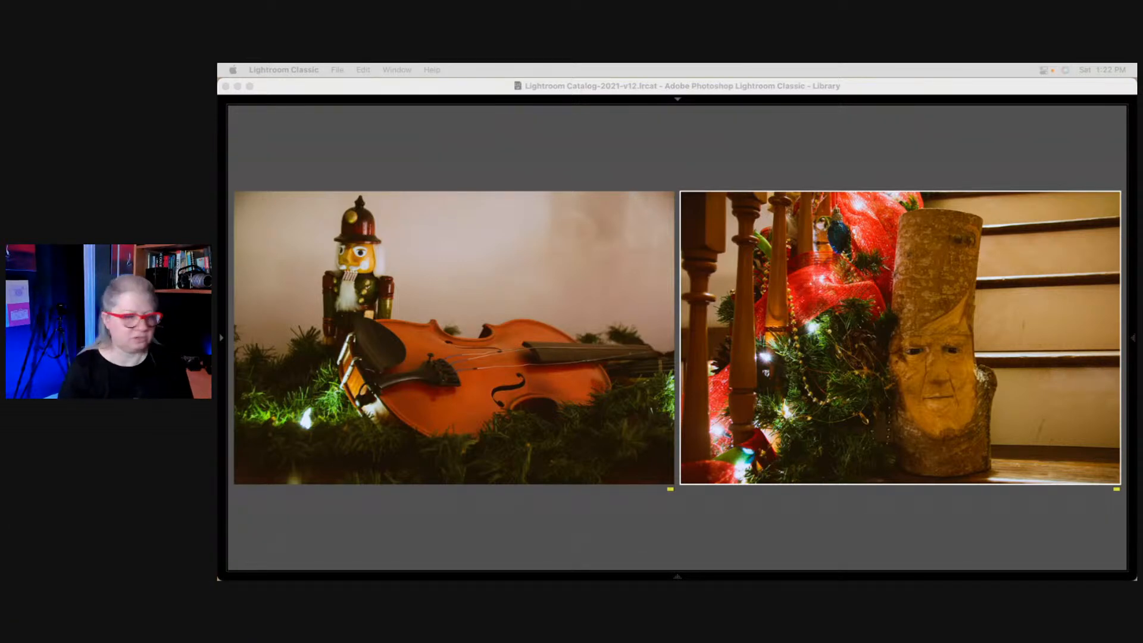
Step: Return to the photo grid, open the nutcracker violin photo in Develop, and expand its Basic adjustments
{"action": "left_click", "coordinate": [725, 162]}
{"action": "key", "text": "g"}
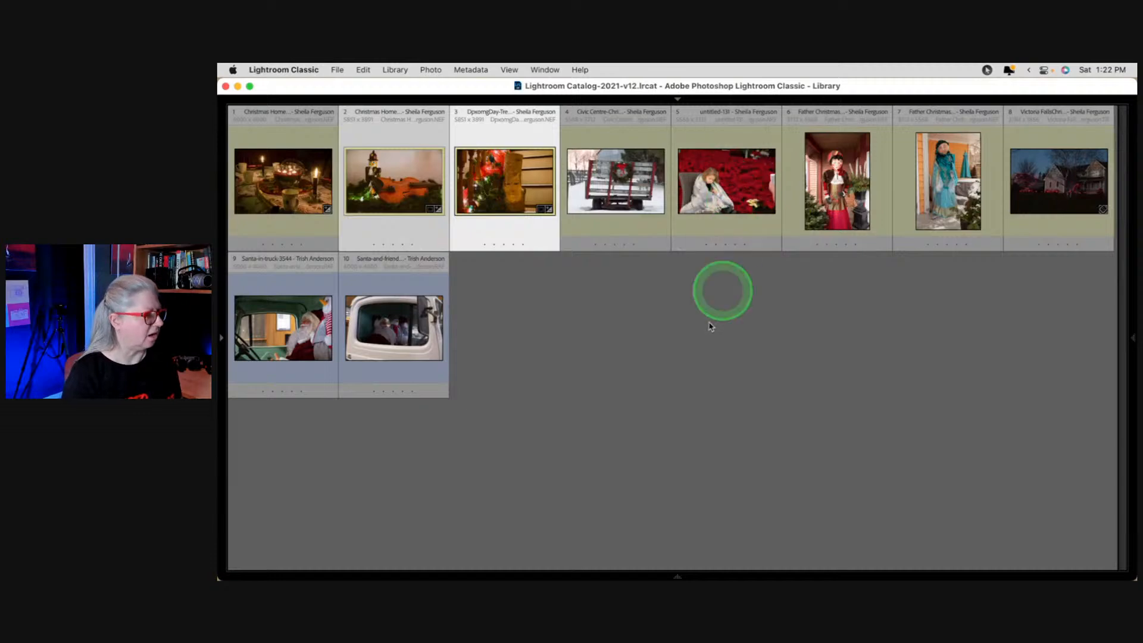
{"action": "left_click", "coordinate": [395, 182]}
{"action": "key", "text": "d"}
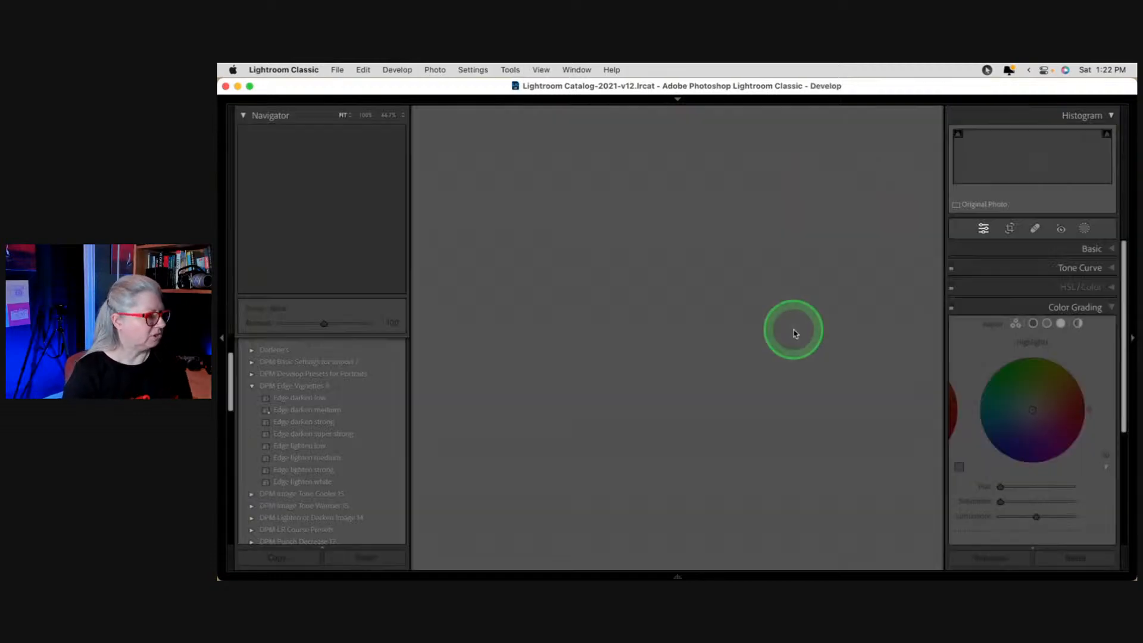
{"action": "left_click", "coordinate": [1093, 249]}
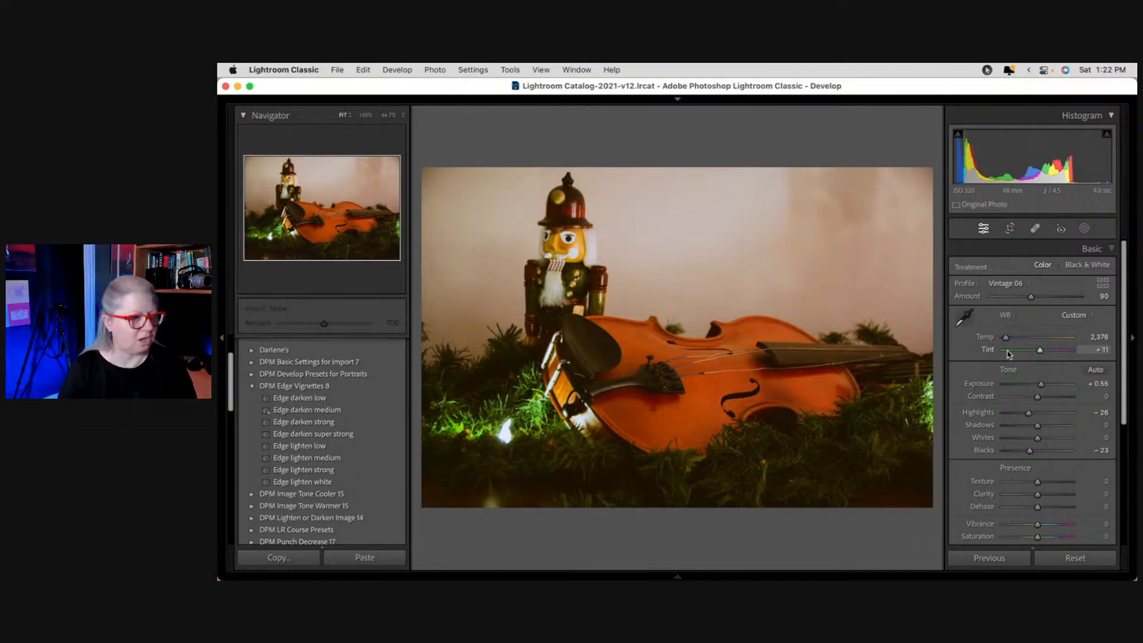
Step: Paint over the wall blemish above the violin's neck using Content-Aware Remove with brush Size 82
{"action": "left_click", "coordinate": [1035, 228]}
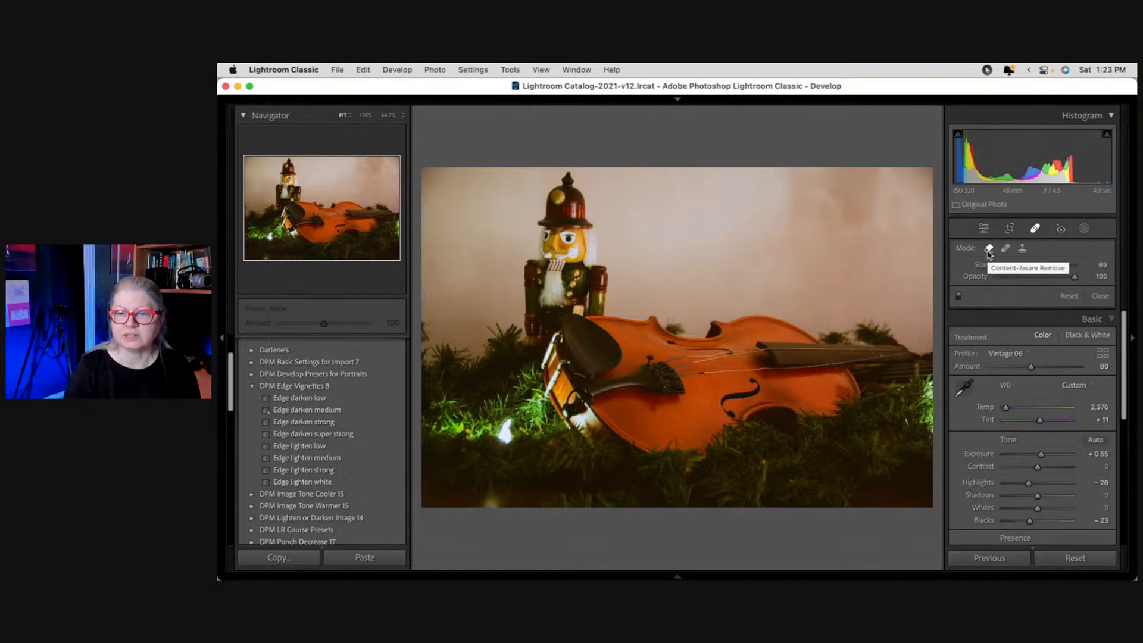
{"action": "left_click", "coordinate": [1006, 249]}
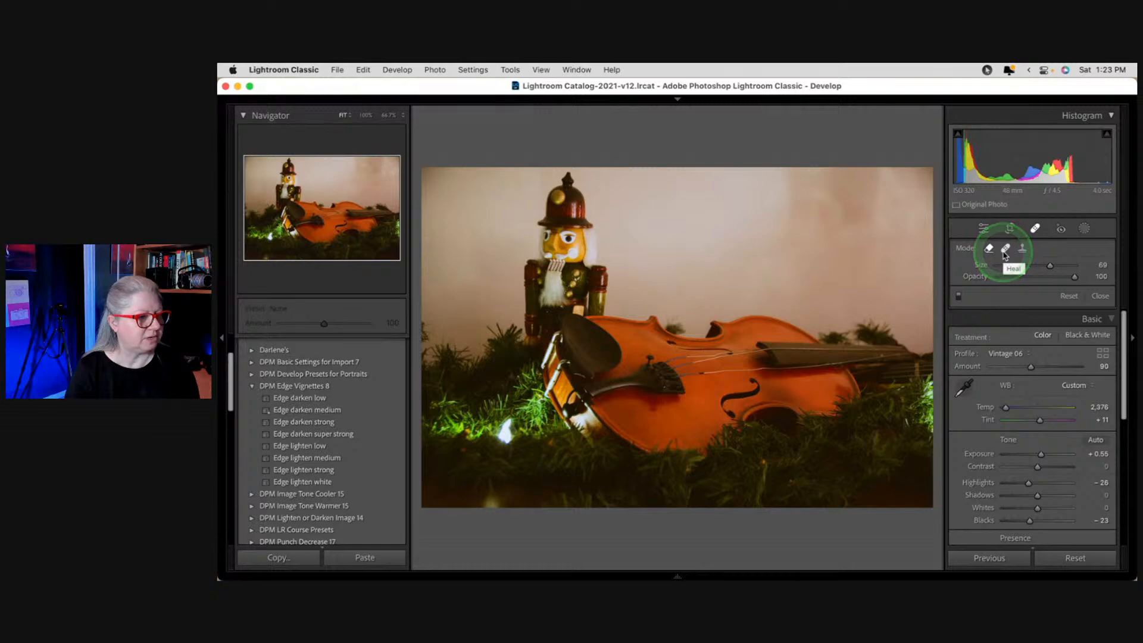
{"action": "left_click", "coordinate": [1021, 250]}
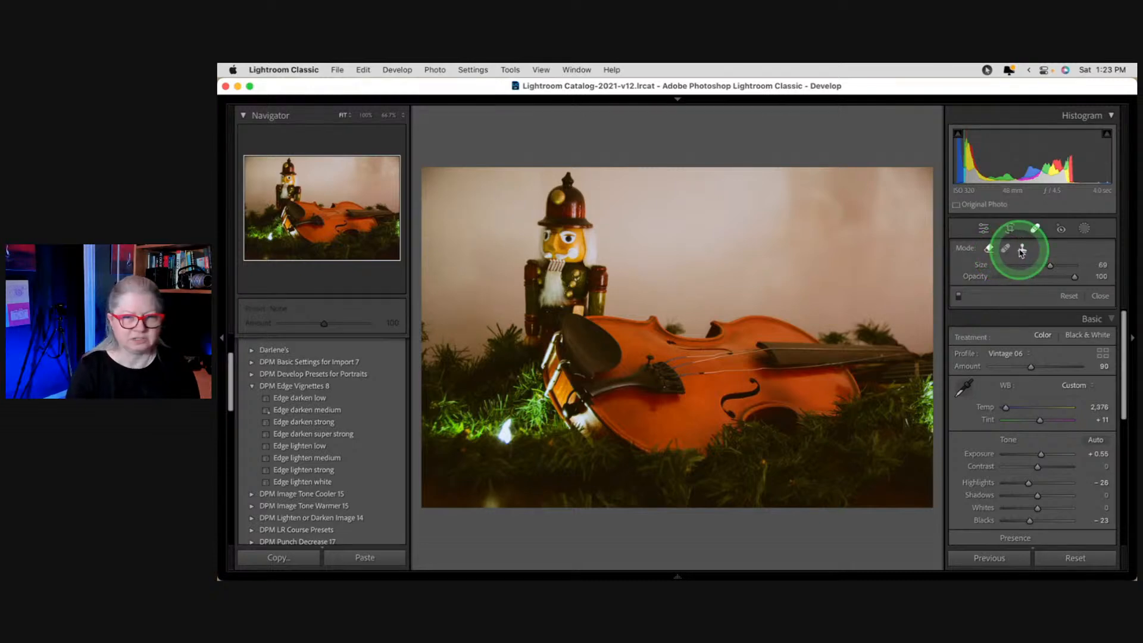
{"action": "left_click", "coordinate": [989, 249]}
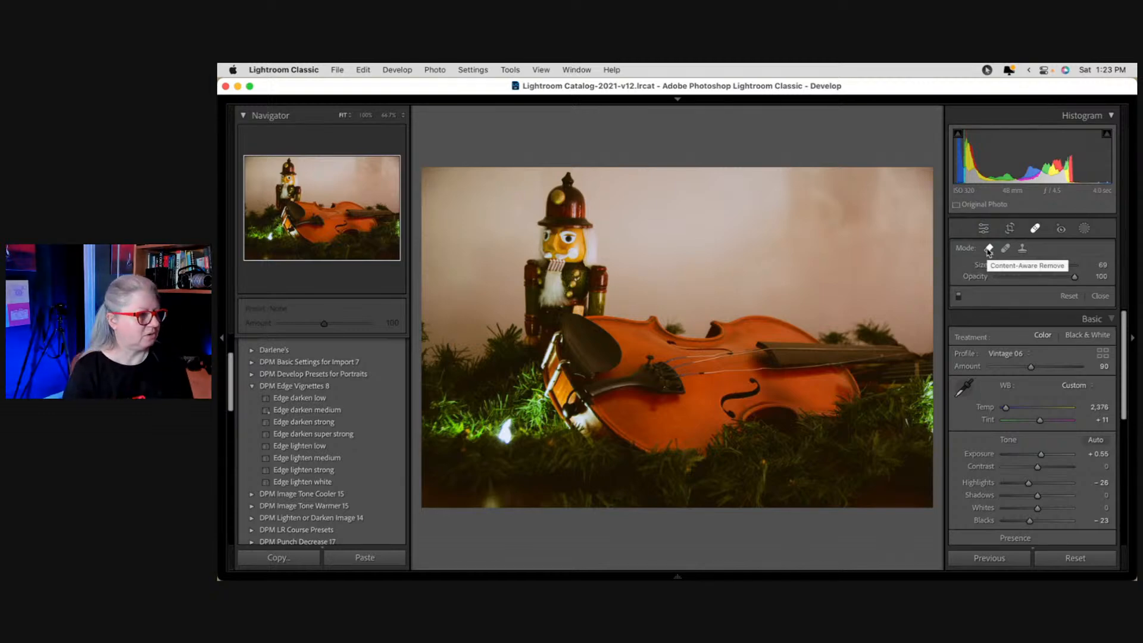
{"action": "scroll", "coordinate": [827, 237], "scroll_direction": "up", "scroll_amount": 4}
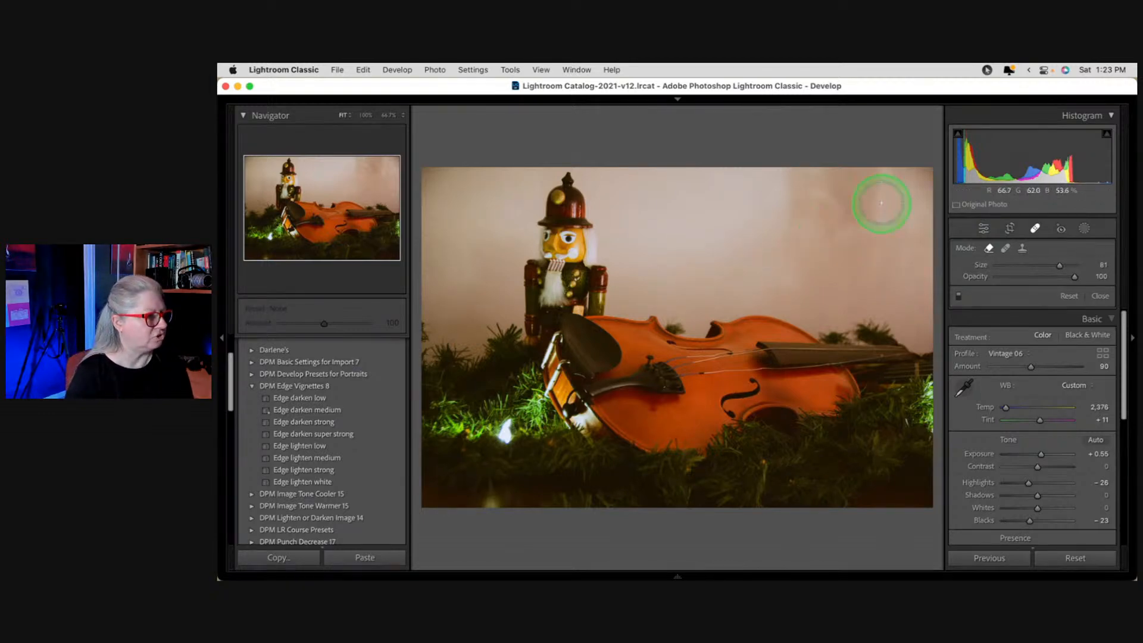
{"action": "scroll", "coordinate": [794, 177], "scroll_direction": "up", "scroll_amount": 1}
{"action": "mouse_move", "coordinate": [794, 191]}
{"action": "left_mouse_down"}
{"action": "mouse_move", "coordinate": [794, 220]}
{"action": "mouse_move", "coordinate": [805, 227]}
{"action": "mouse_move", "coordinate": [878, 218]}
{"action": "mouse_move", "coordinate": [877, 182]}
{"action": "mouse_move", "coordinate": [858, 205]}
{"action": "mouse_move", "coordinate": [839, 202]}
{"action": "mouse_move", "coordinate": [844, 183]}
{"action": "mouse_move", "coordinate": [816, 173]}
{"action": "mouse_move", "coordinate": [812, 203]}
{"action": "left_mouse_up"}
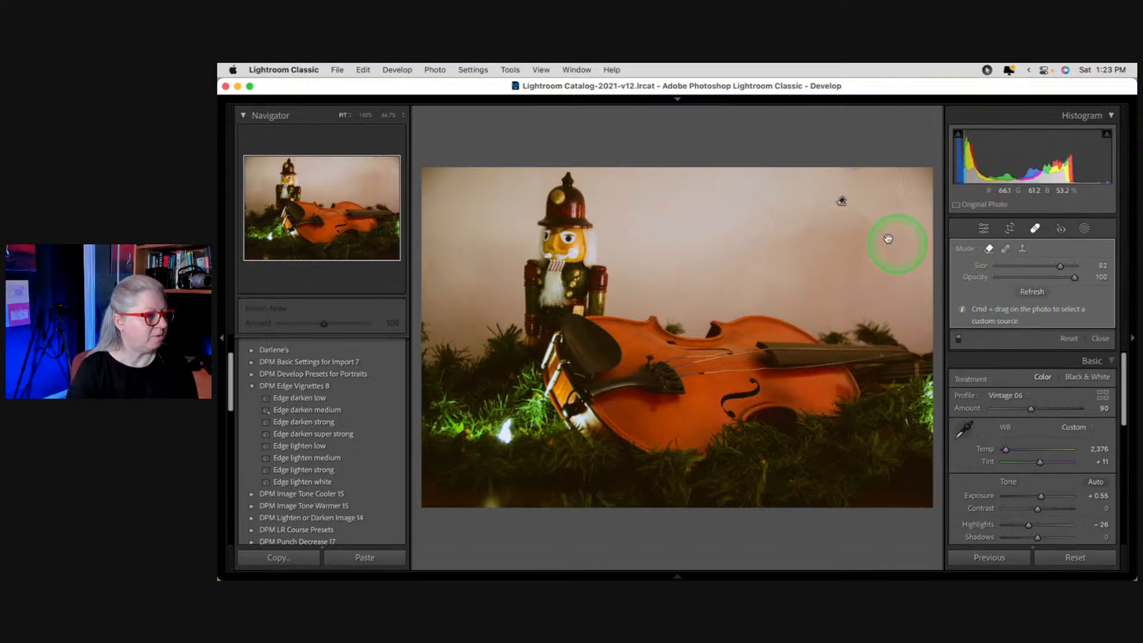
Step: Refresh the wall removal above the violin's neck and choose the blank wall beside the nutcracker as its custom source
{"action": "left_click", "coordinate": [1033, 292]}
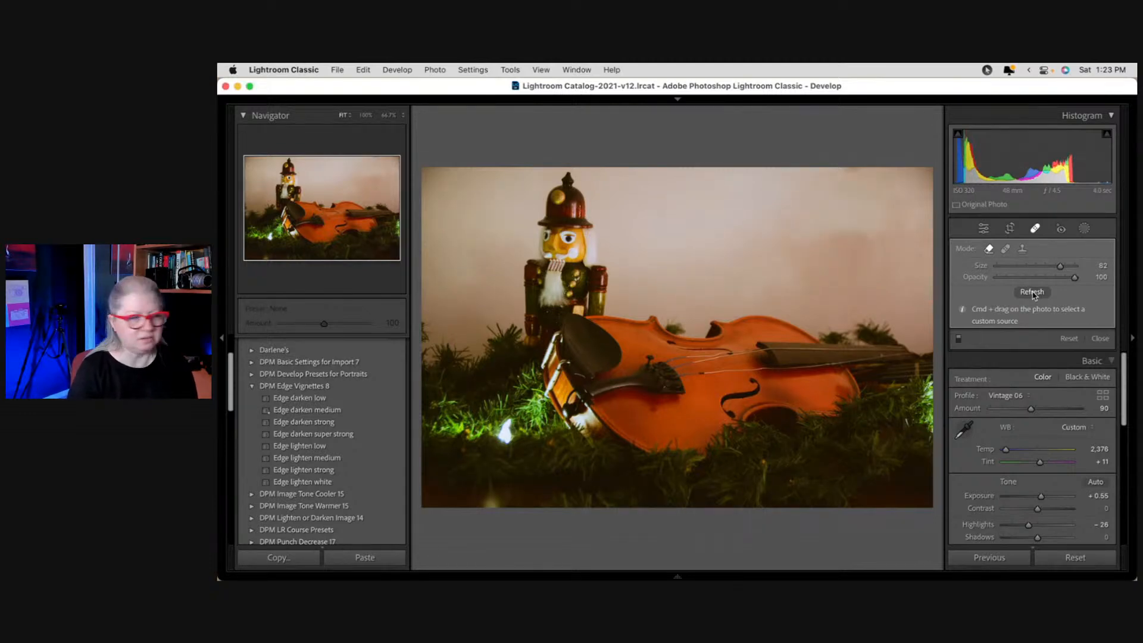
{"action": "left_click", "coordinate": [1033, 292]}
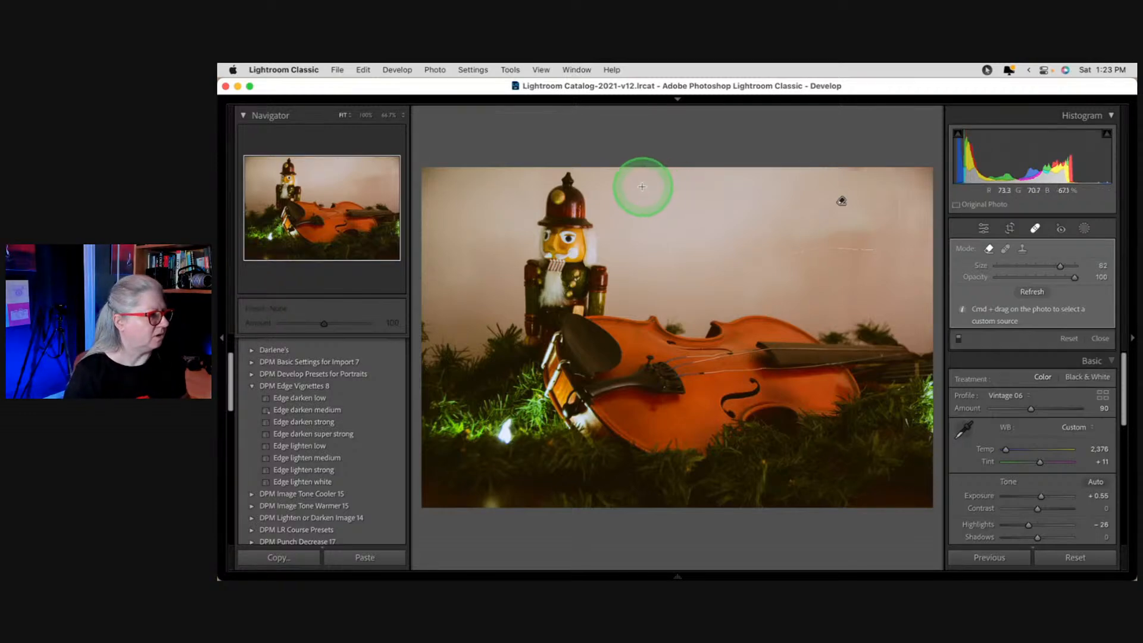
{"action": "left_click_drag", "start_coordinate": [635, 188], "coordinate": [756, 282]}
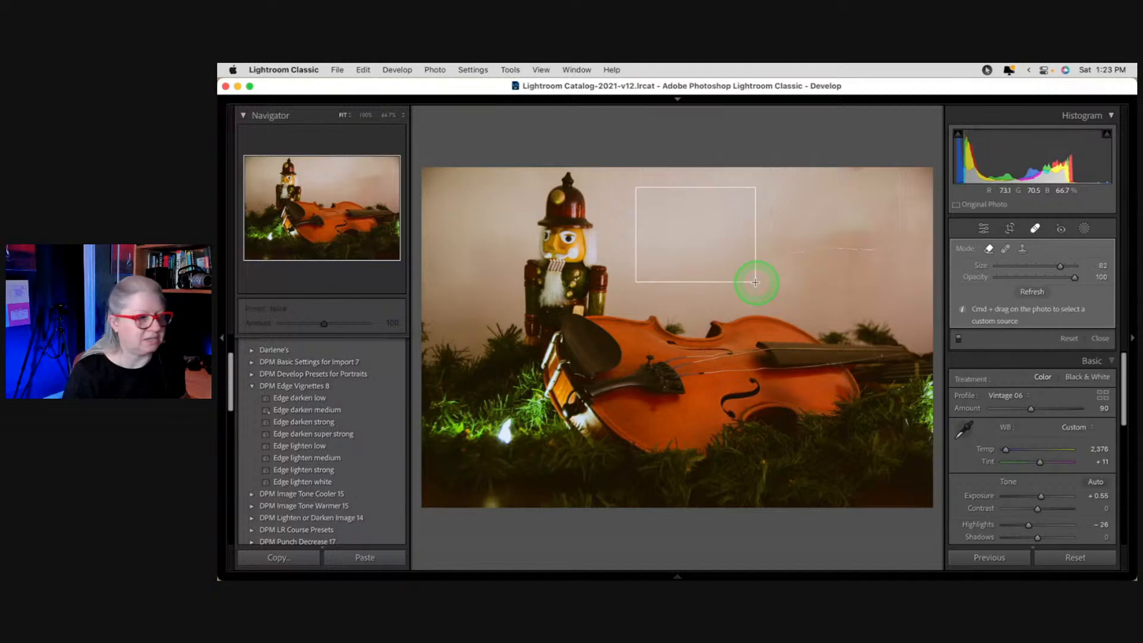
{"action": "left_click_drag", "start_coordinate": [756, 281], "coordinate": [757, 281]}
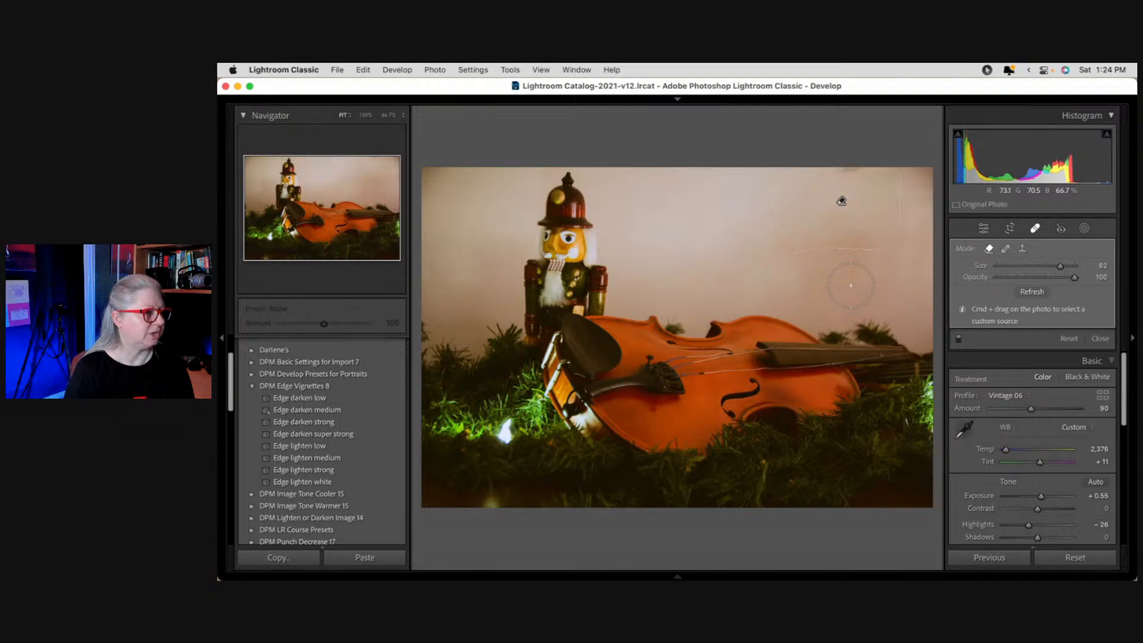
{"action": "left_click", "coordinate": [743, 224]}
{"action": "left_click", "coordinate": [766, 280]}
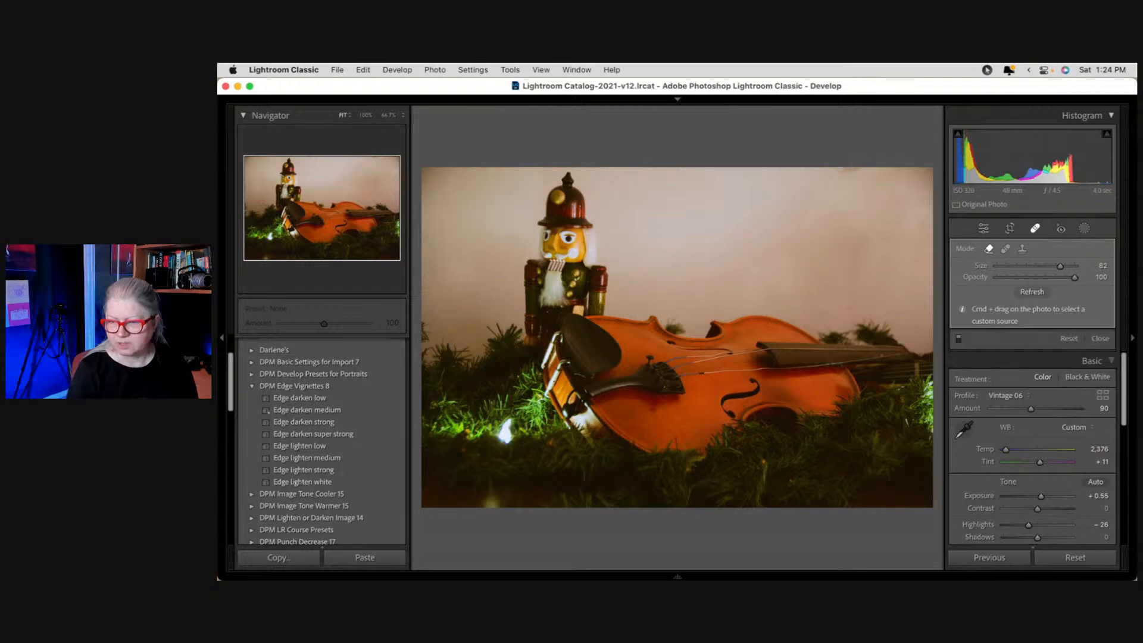
{"action": "key", "text": "super+e"}
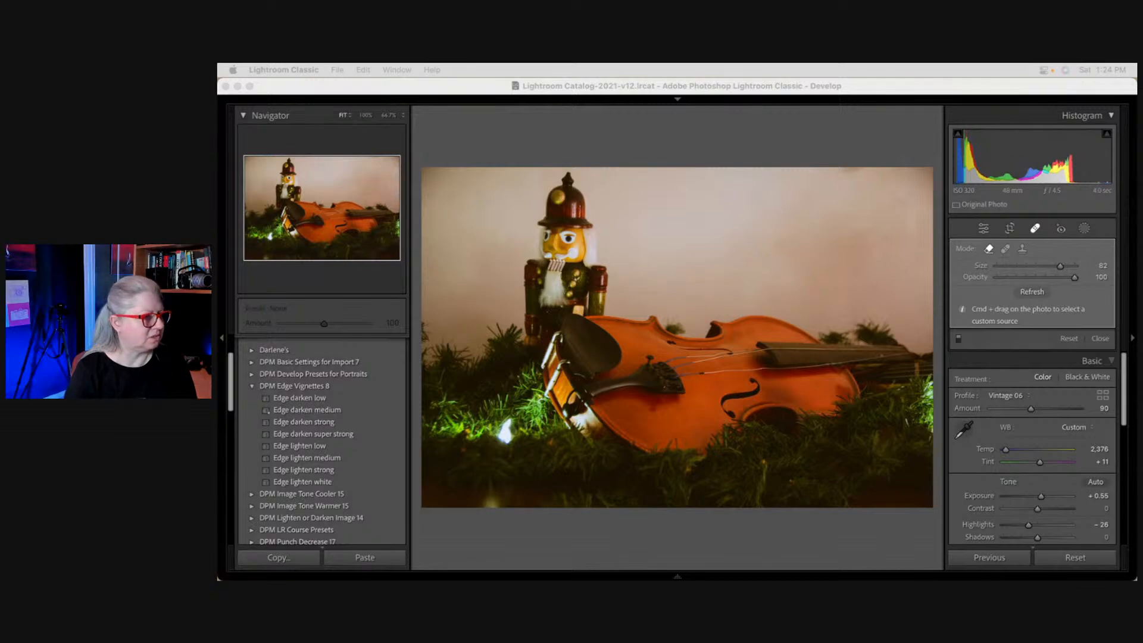
{"action": "left_click", "coordinate": [793, 156]}
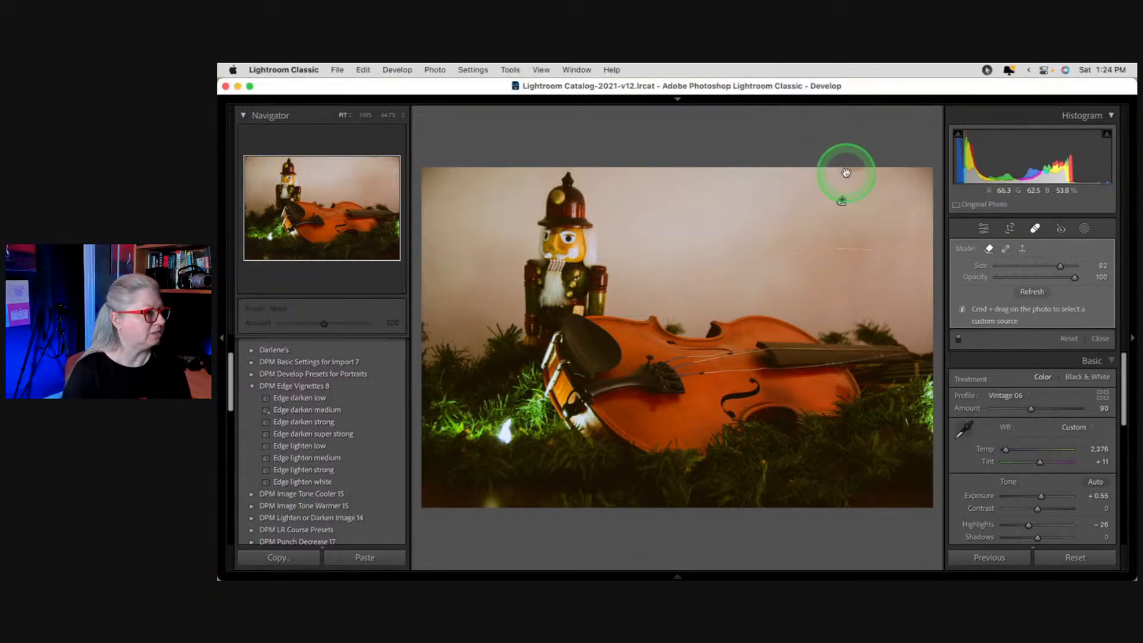
{"action": "key", "text": "super+z"}
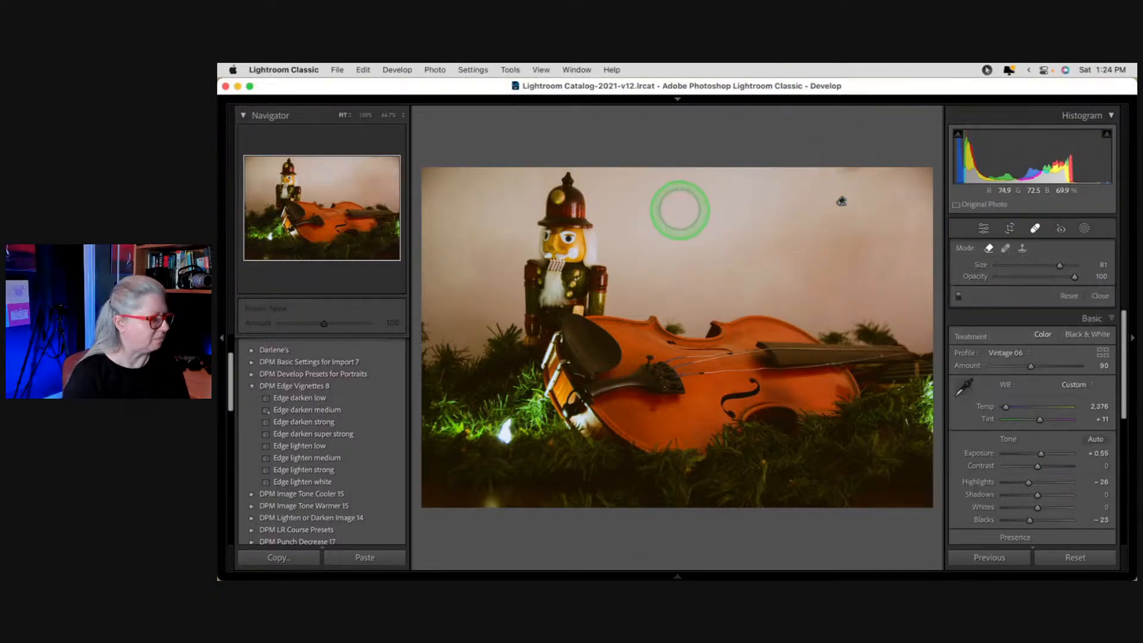
Step: Place a trial removal spot at Size 76 on the blank wall near the photo's upper edge and delete it
{"action": "scroll", "coordinate": [708, 200], "scroll_direction": "down", "scroll_amount": 5}
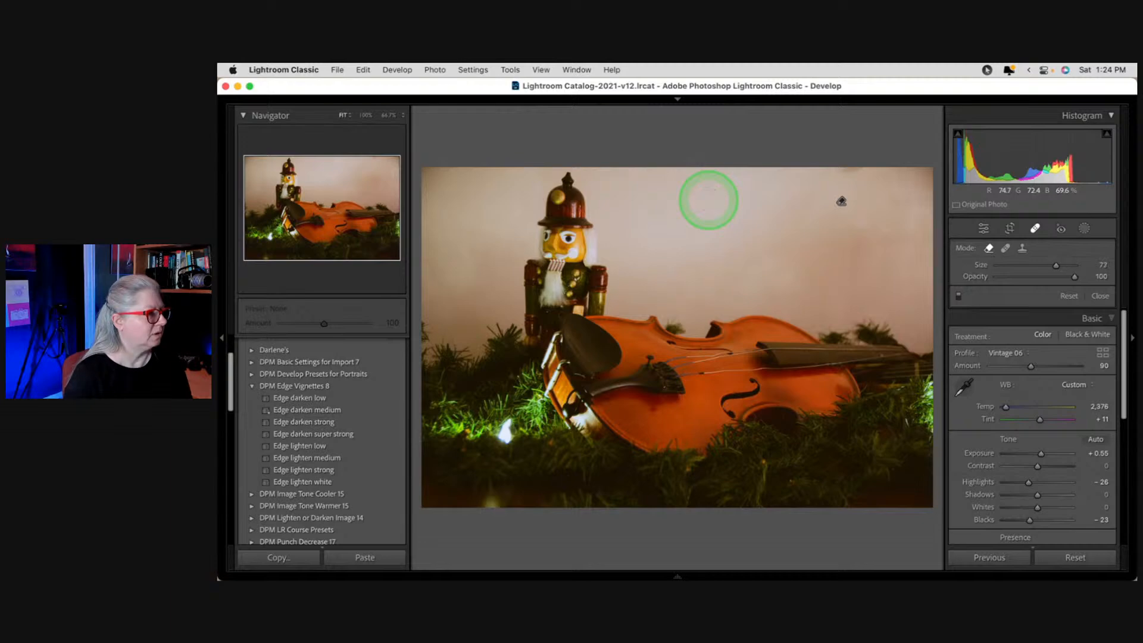
{"action": "scroll", "coordinate": [708, 200], "scroll_direction": "down", "scroll_amount": 4}
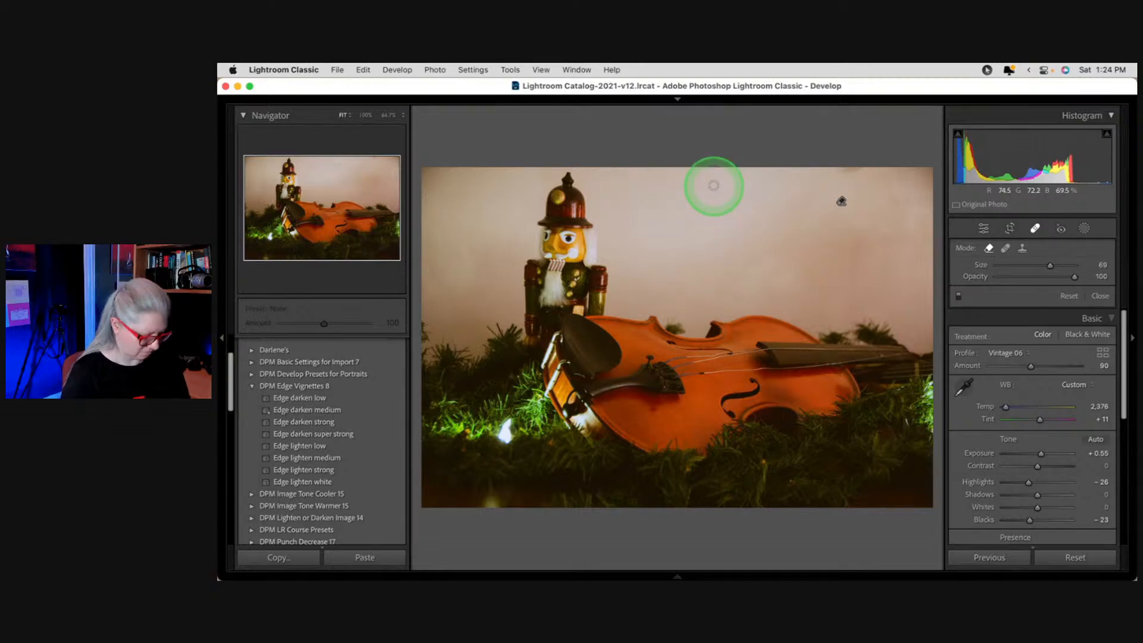
{"action": "scroll", "coordinate": [713, 185], "scroll_direction": "up", "scroll_amount": 4}
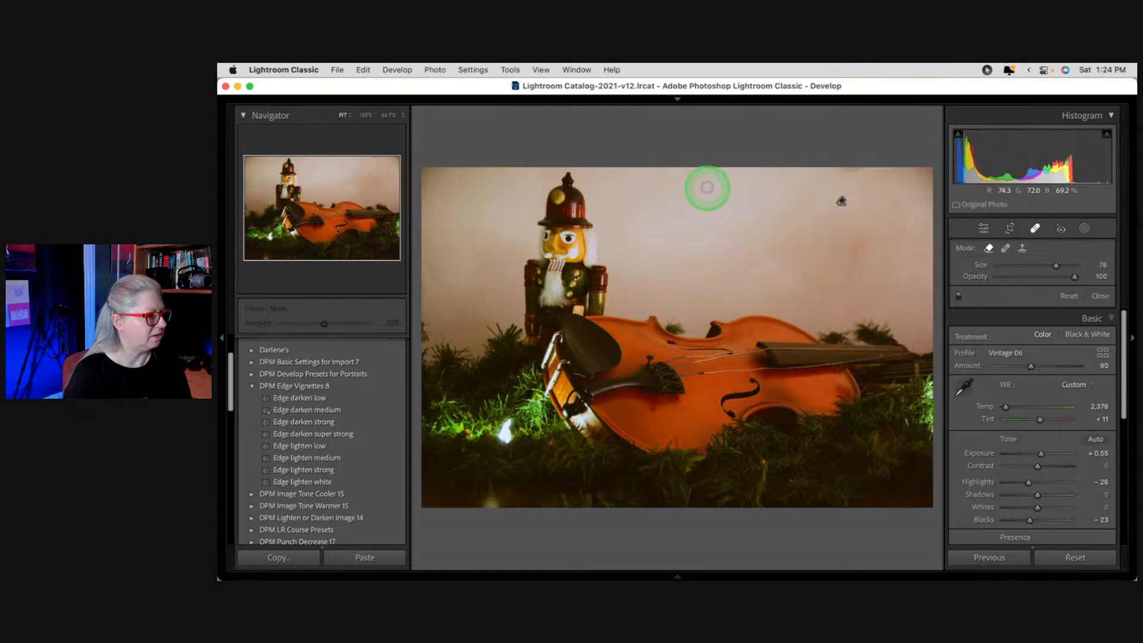
{"action": "left_click", "coordinate": [723, 187]}
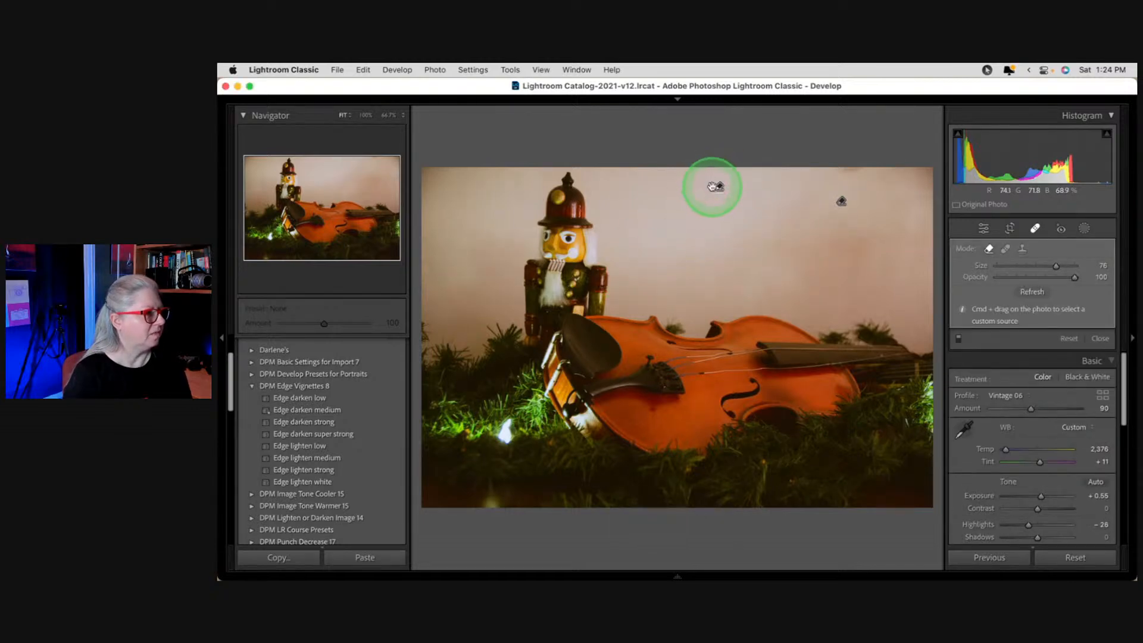
{"action": "key", "text": "Delete"}
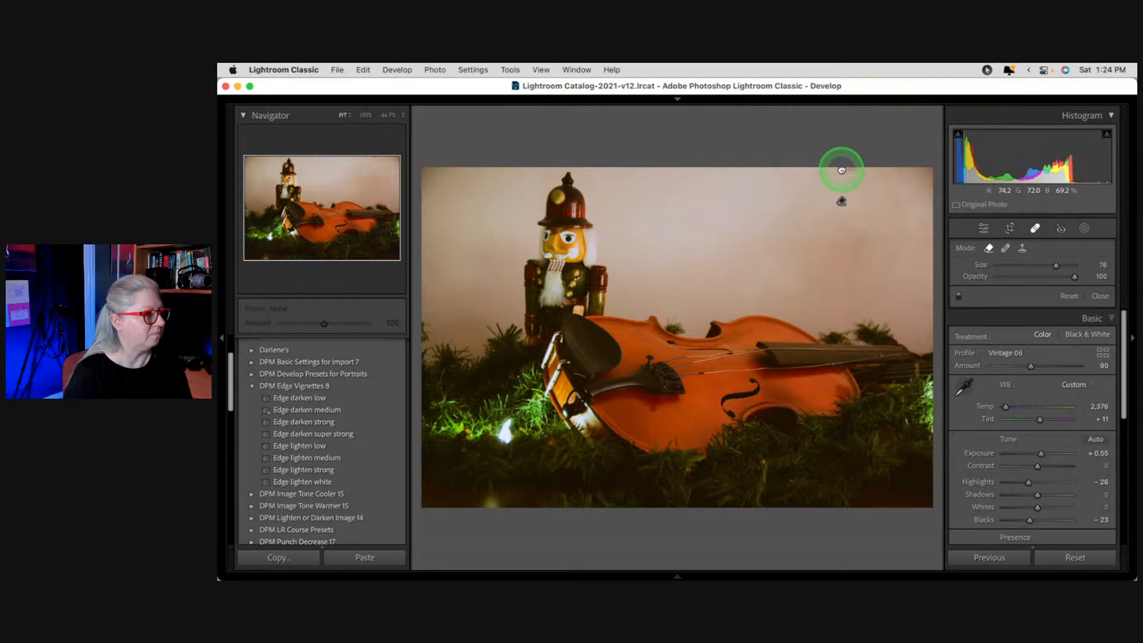
Step: Finish the blemish removal on the violin photo and close the Remove tool
{"action": "left_click", "coordinate": [663, 240]}
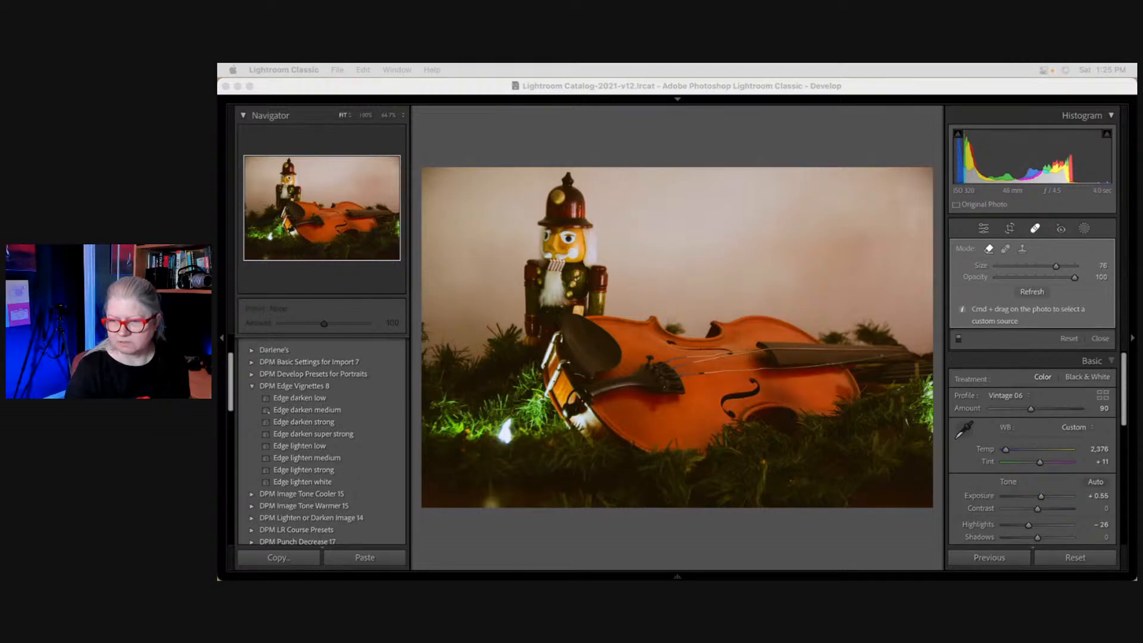
{"action": "left_click", "coordinate": [1051, 90]}
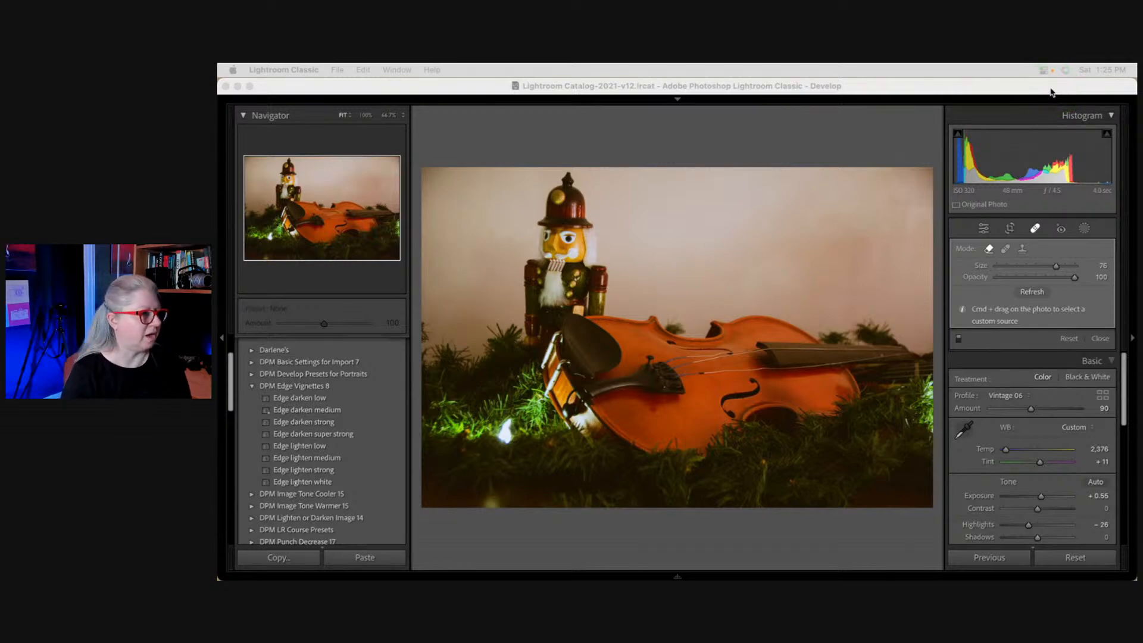
{"action": "left_click", "coordinate": [1051, 91]}
{"action": "left_click", "coordinate": [869, 118]}
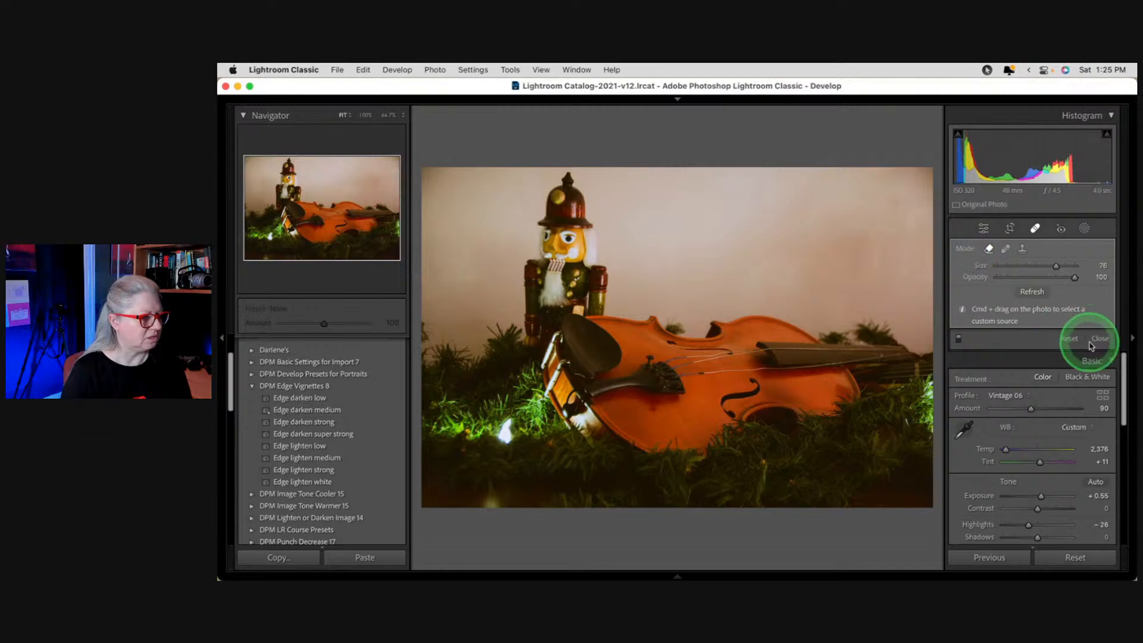
{"action": "left_click", "coordinate": [1091, 345]}
{"action": "left_click", "coordinate": [880, 141]}
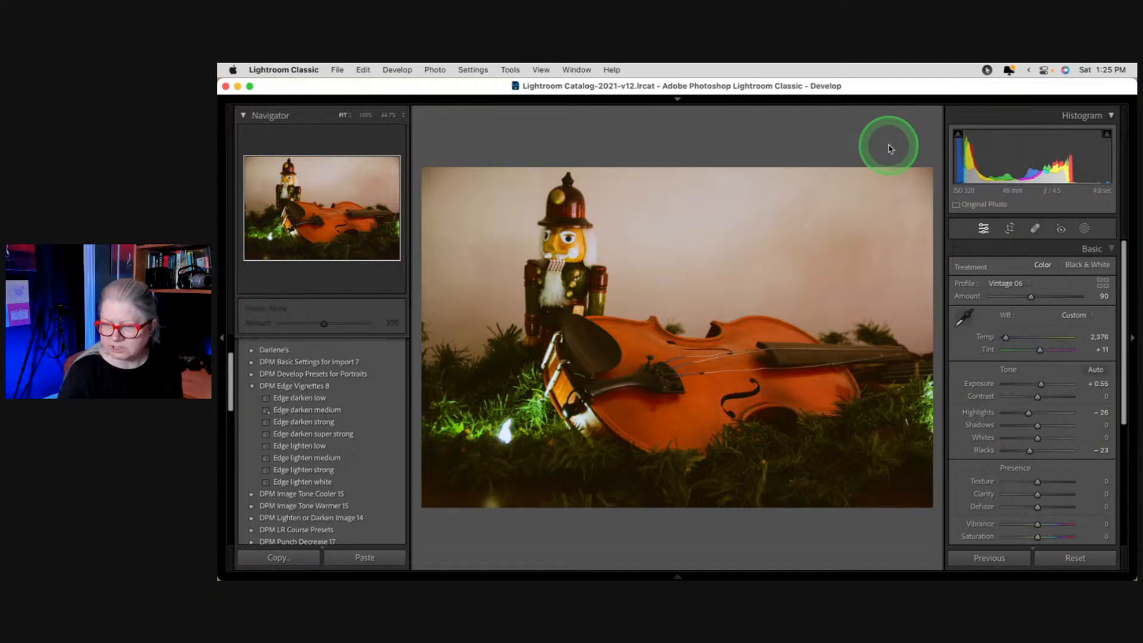
Step: Open a 16-bit TIFF copy of the photo with Lightroom adjustments in Luminar Neo and postpone the software update
{"action": "right_click", "coordinate": [690, 274]}
{"action": "mouse_move", "coordinate": [700, 297]}
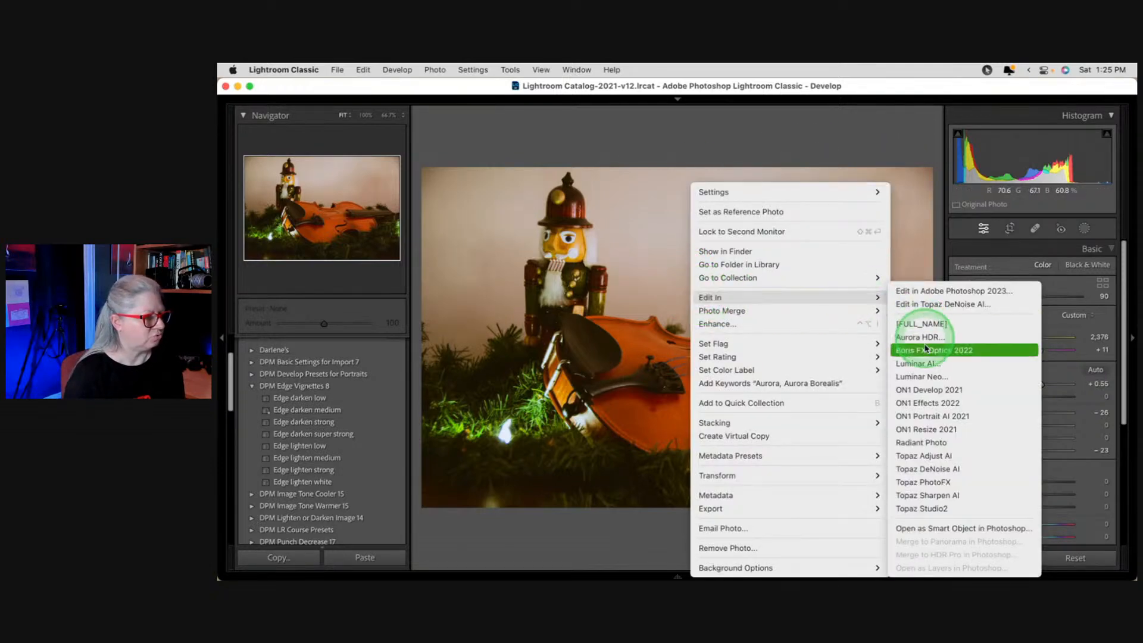
{"action": "left_click", "coordinate": [919, 377]}
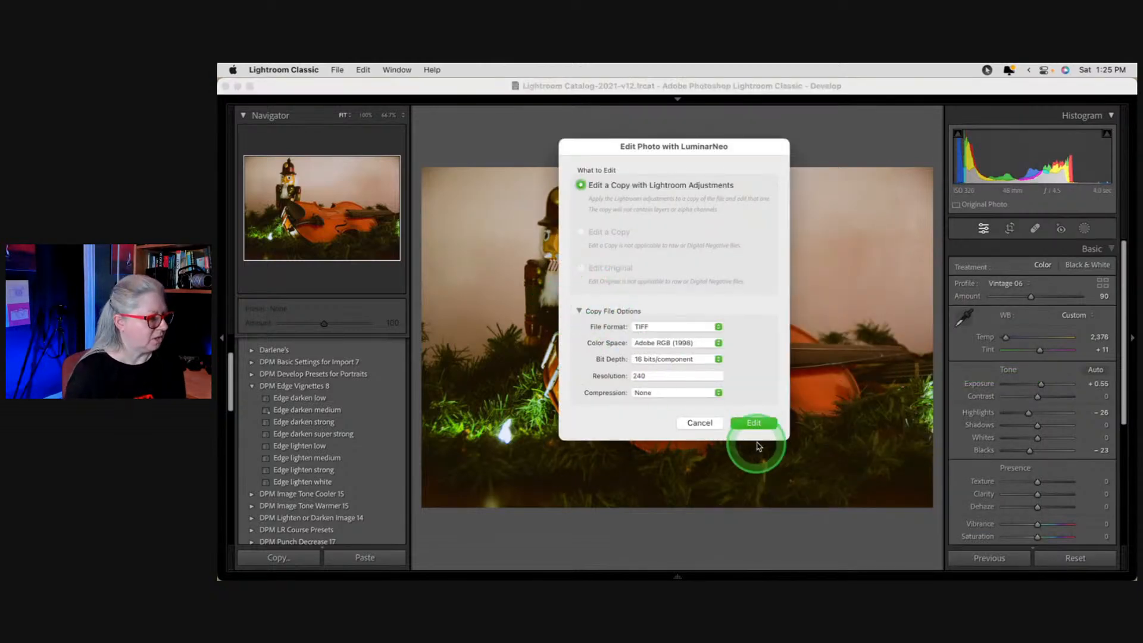
{"action": "left_click", "coordinate": [754, 423]}
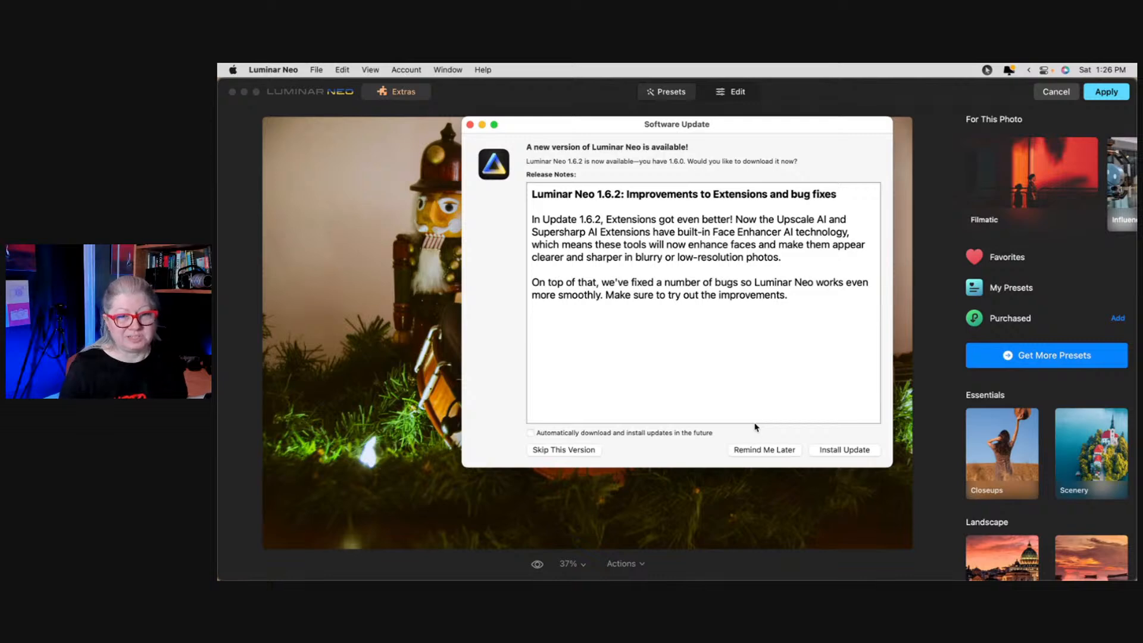
{"action": "left_click", "coordinate": [755, 451]}
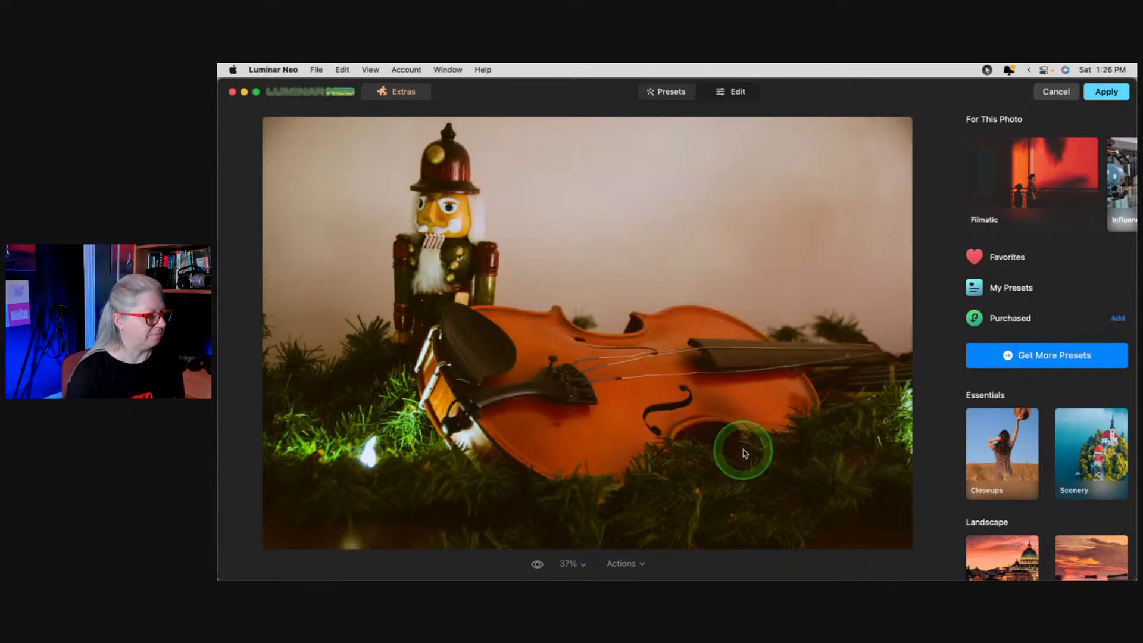
Step: Switch to editing and add the reddish-brown weathered wall texture from My Images as a new layer
{"action": "left_click", "coordinate": [737, 92]}
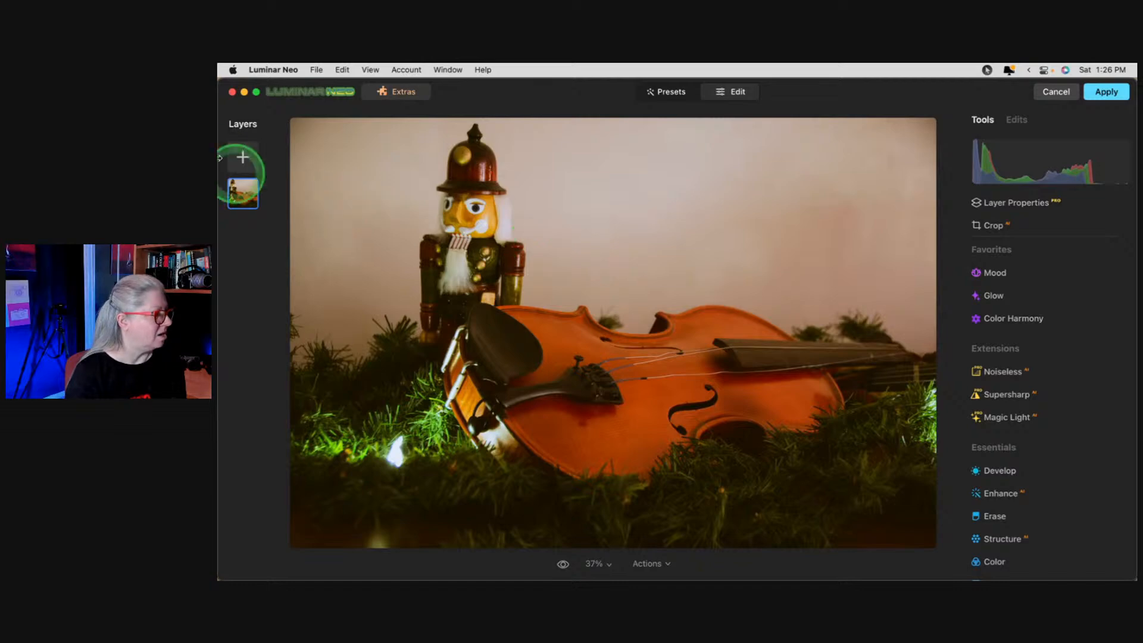
{"action": "left_click", "coordinate": [242, 156]}
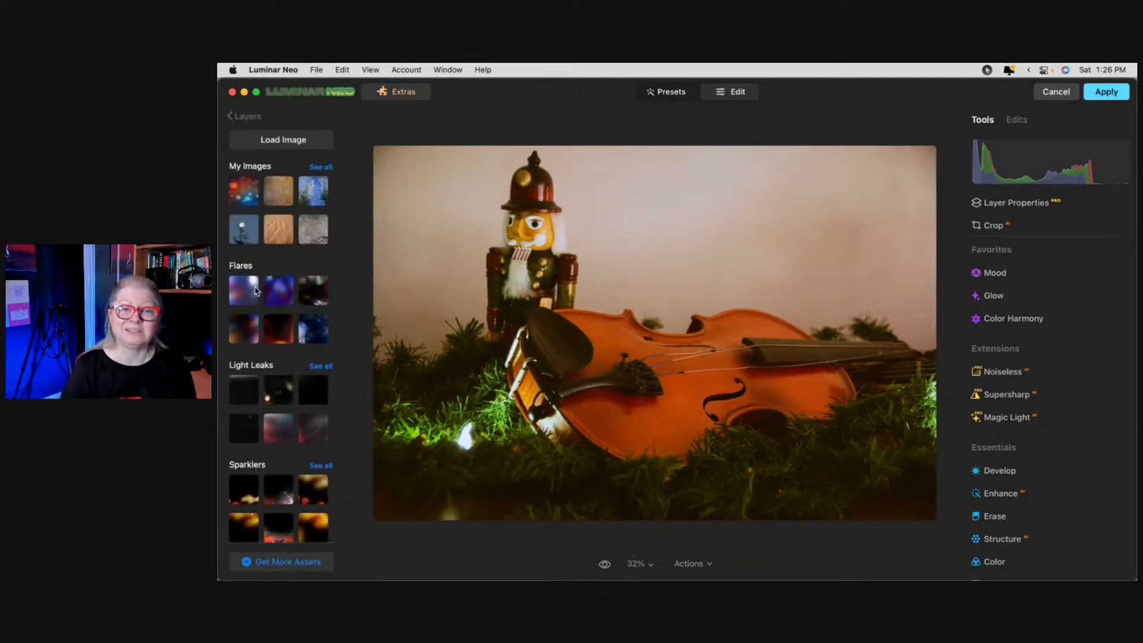
{"action": "left_click", "coordinate": [239, 117]}
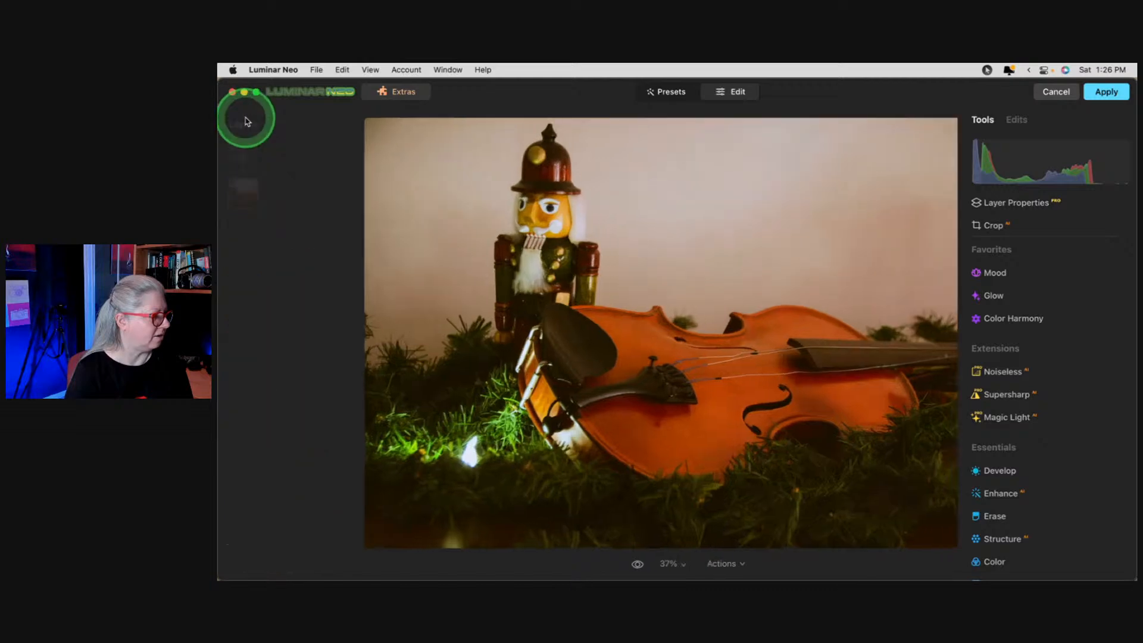
{"action": "left_click", "coordinate": [241, 161]}
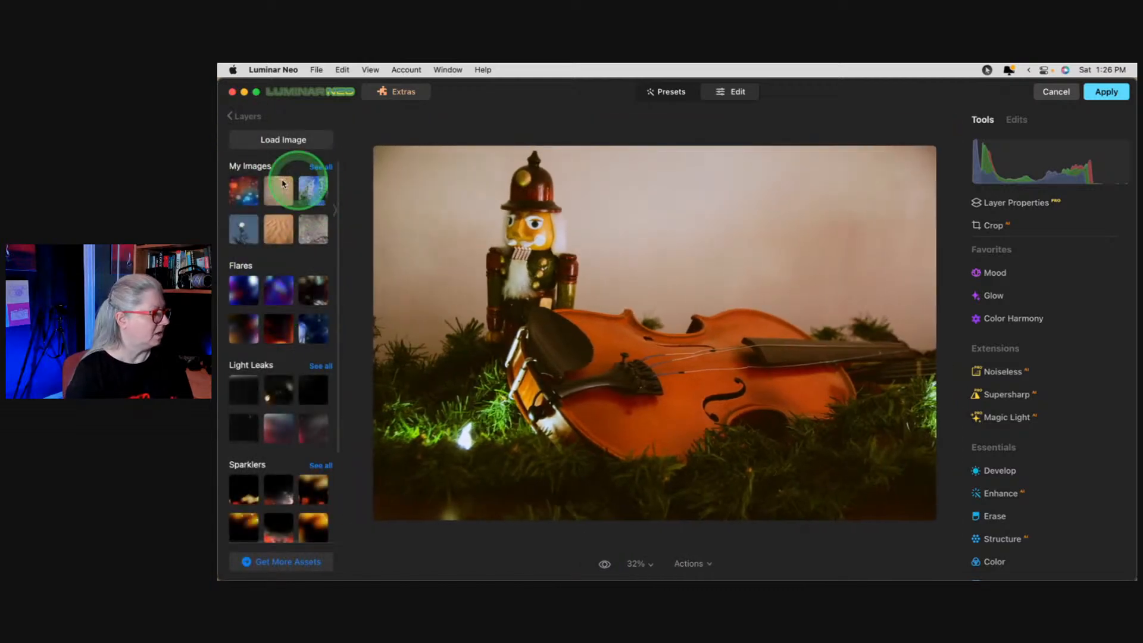
{"action": "left_click", "coordinate": [309, 173]}
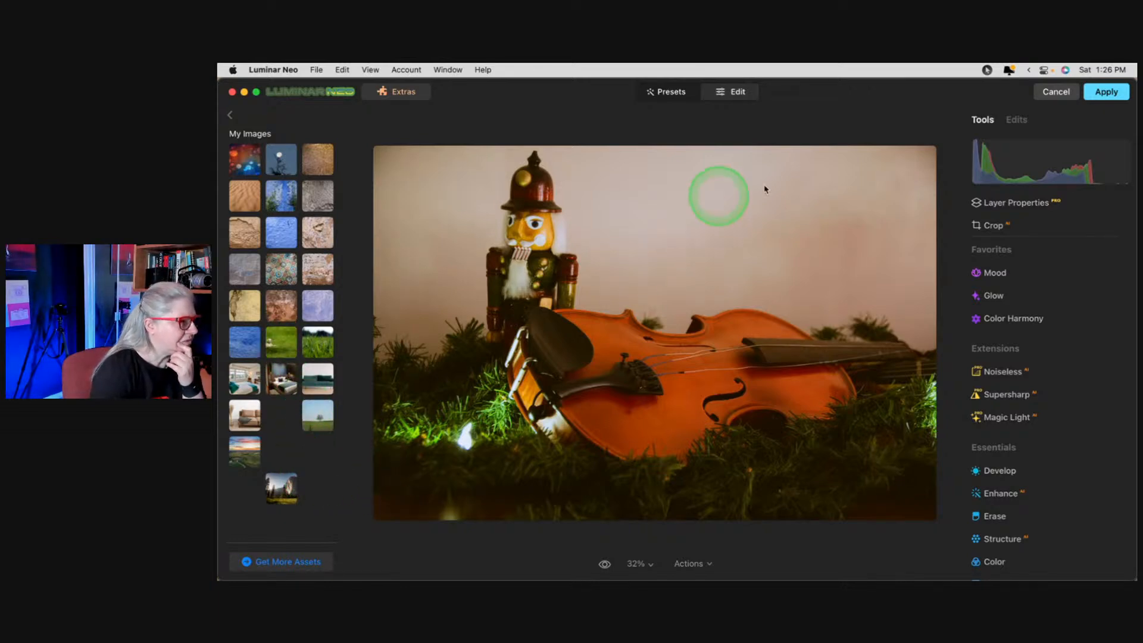
{"action": "left_click", "coordinate": [282, 311]}
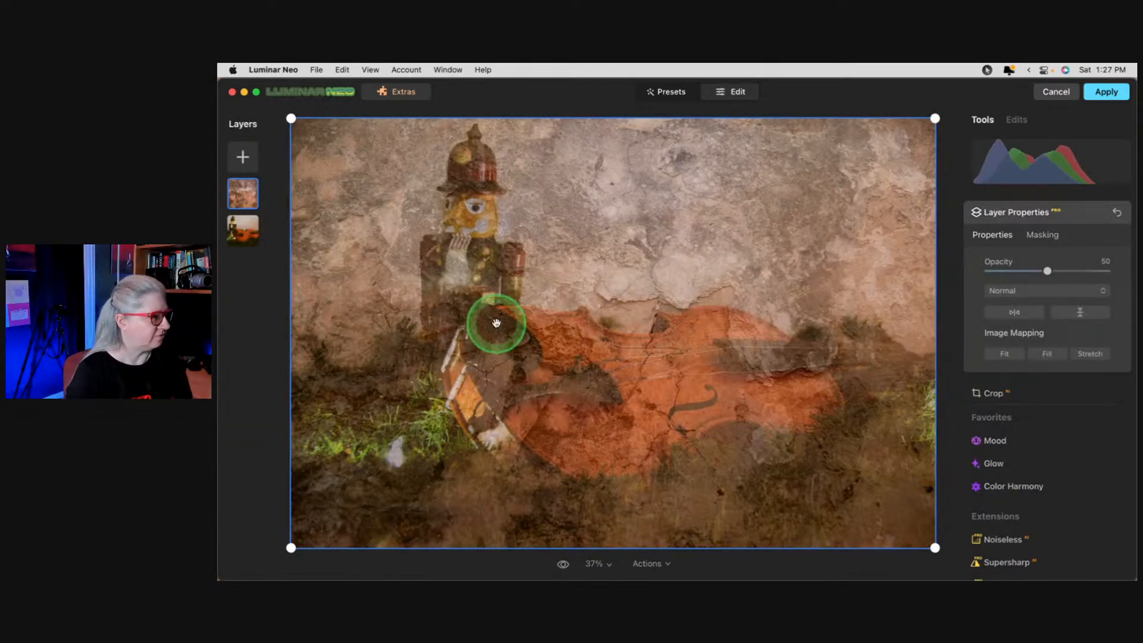
Step: Set the texture layer's opacity to 100 and flip it horizontally and vertically
{"action": "left_click_drag", "start_coordinate": [1047, 271], "coordinate": [1106, 271]}
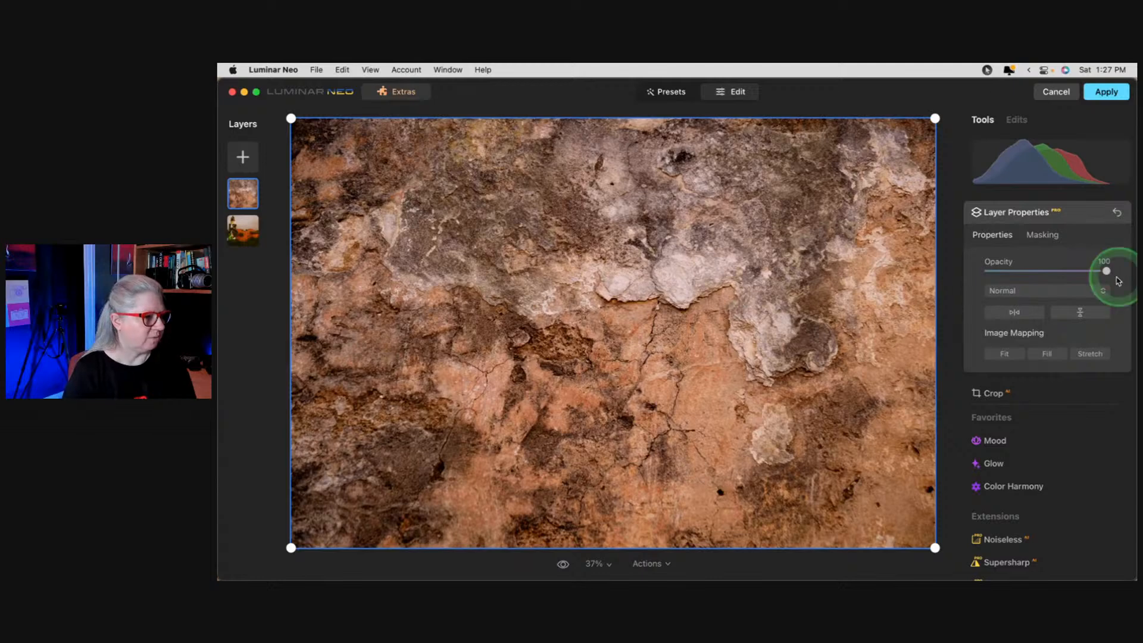
{"action": "left_click", "coordinate": [1014, 314]}
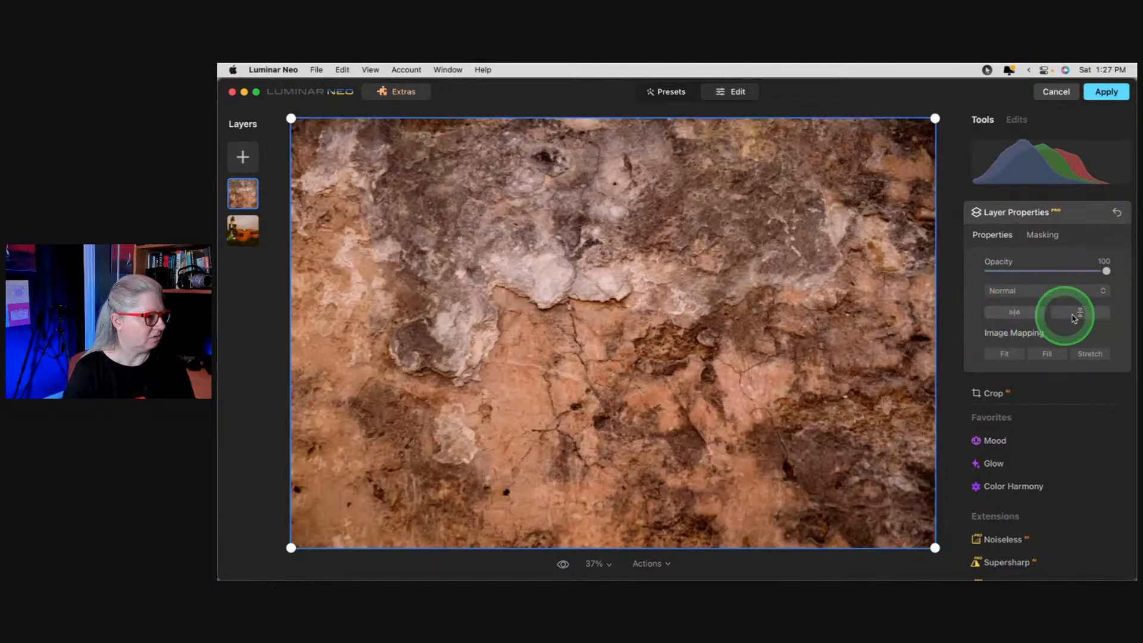
{"action": "left_click", "coordinate": [1079, 314]}
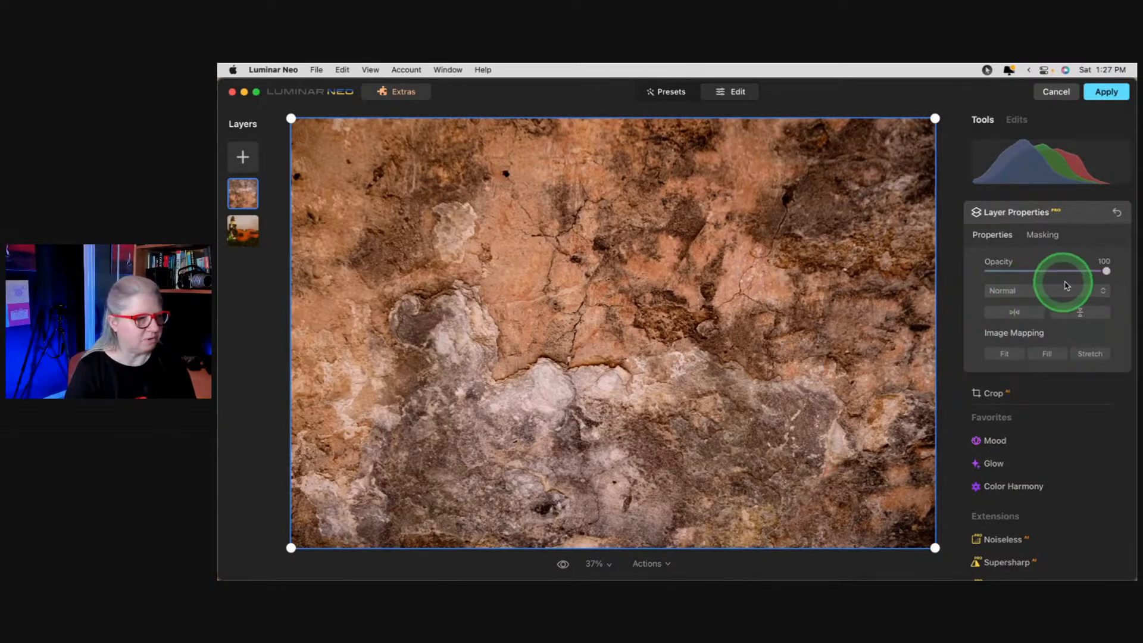
Step: Try blending the texture layer in Overlay mode at 52 opacity
{"action": "left_click_drag", "start_coordinate": [1103, 271], "coordinate": [911, 269]}
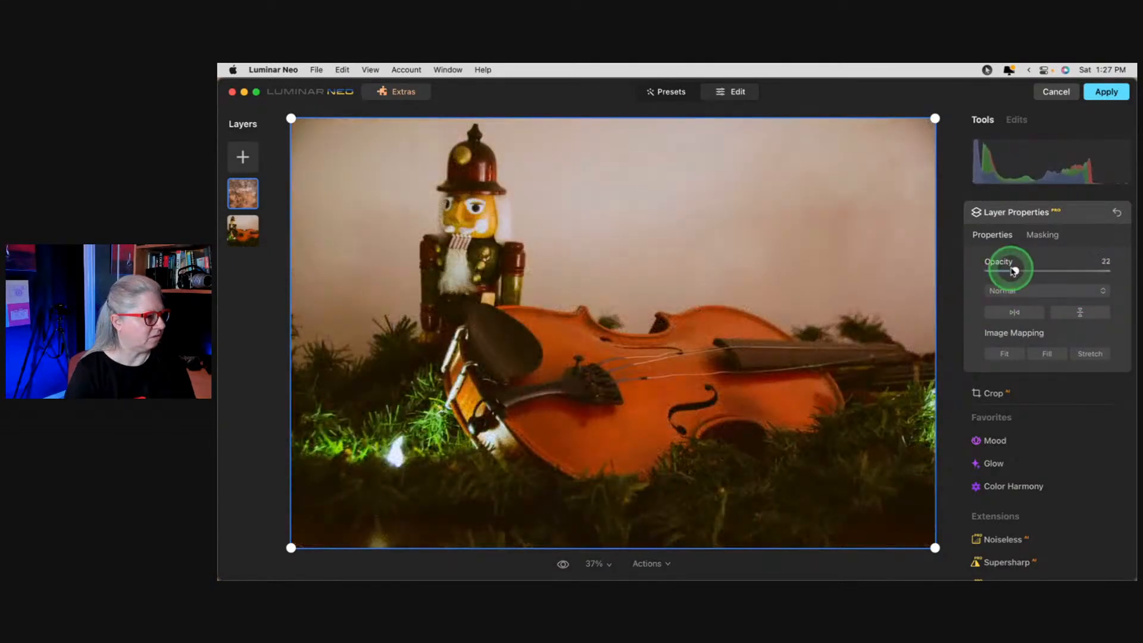
{"action": "left_click_drag", "start_coordinate": [1014, 271], "coordinate": [1049, 273]}
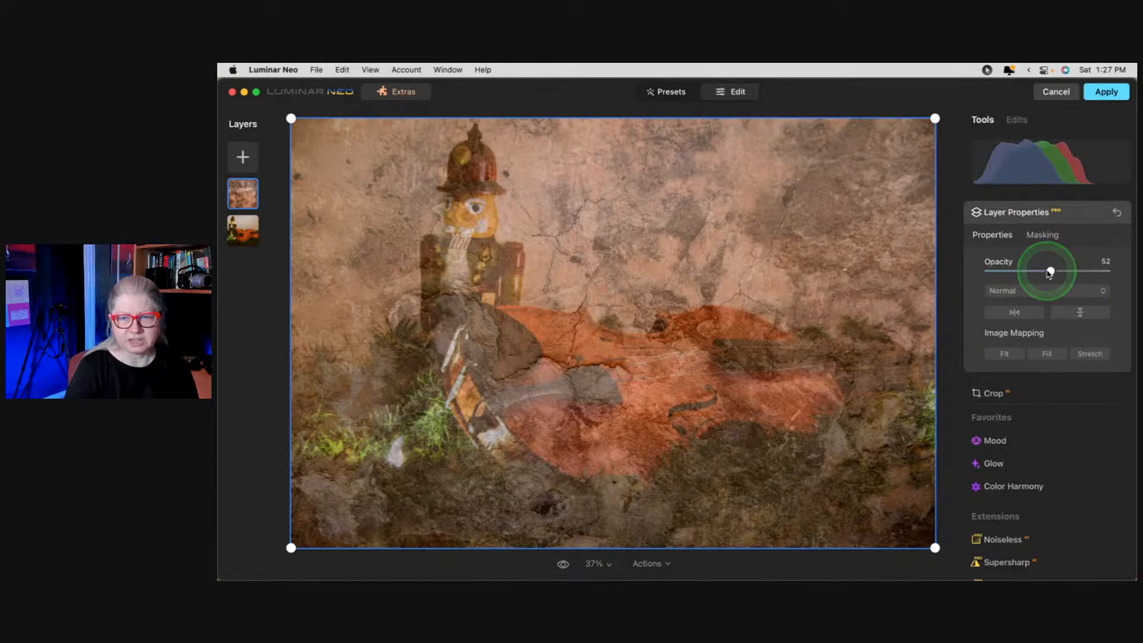
{"action": "left_click_drag", "start_coordinate": [1036, 295], "coordinate": [1013, 395]}
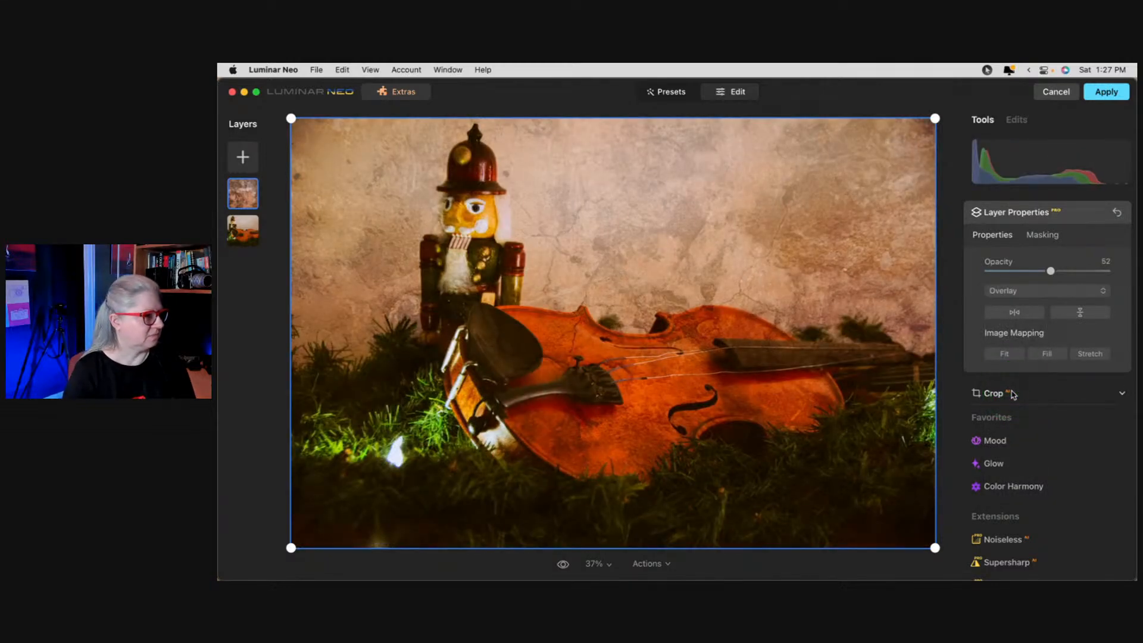
Step: Blend the texture layer in Soft Light mode at 73 opacity and flip it vertically and horizontally
{"action": "left_click", "coordinate": [1048, 272]}
{"action": "left_click_drag", "start_coordinate": [1051, 272], "coordinate": [1079, 272]}
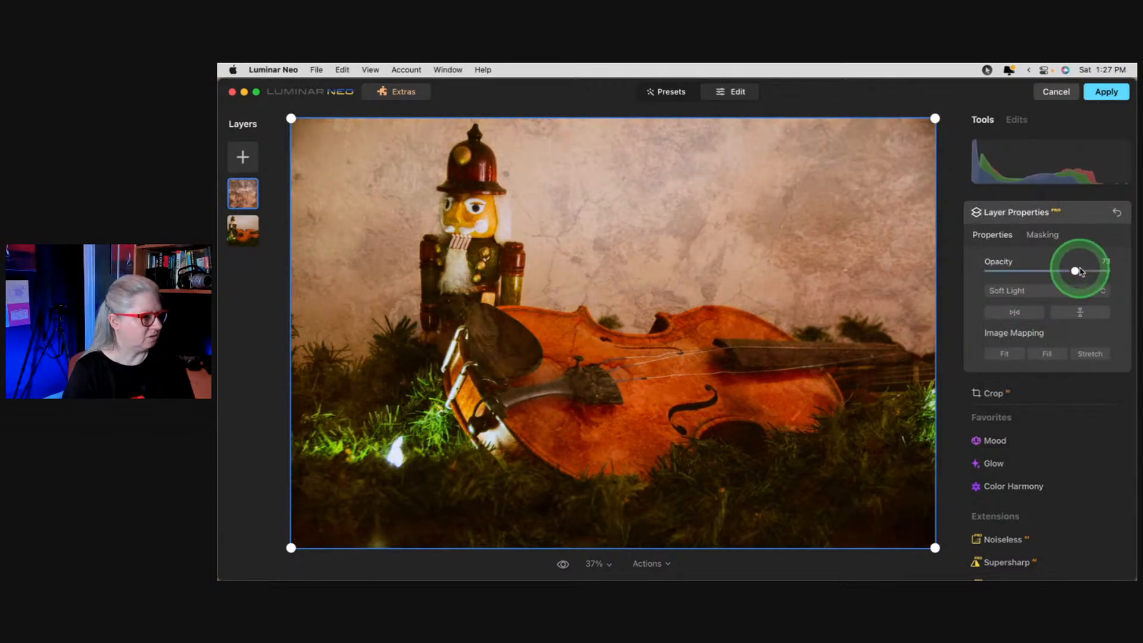
{"action": "left_click", "coordinate": [1080, 313]}
{"action": "left_click", "coordinate": [1019, 313]}
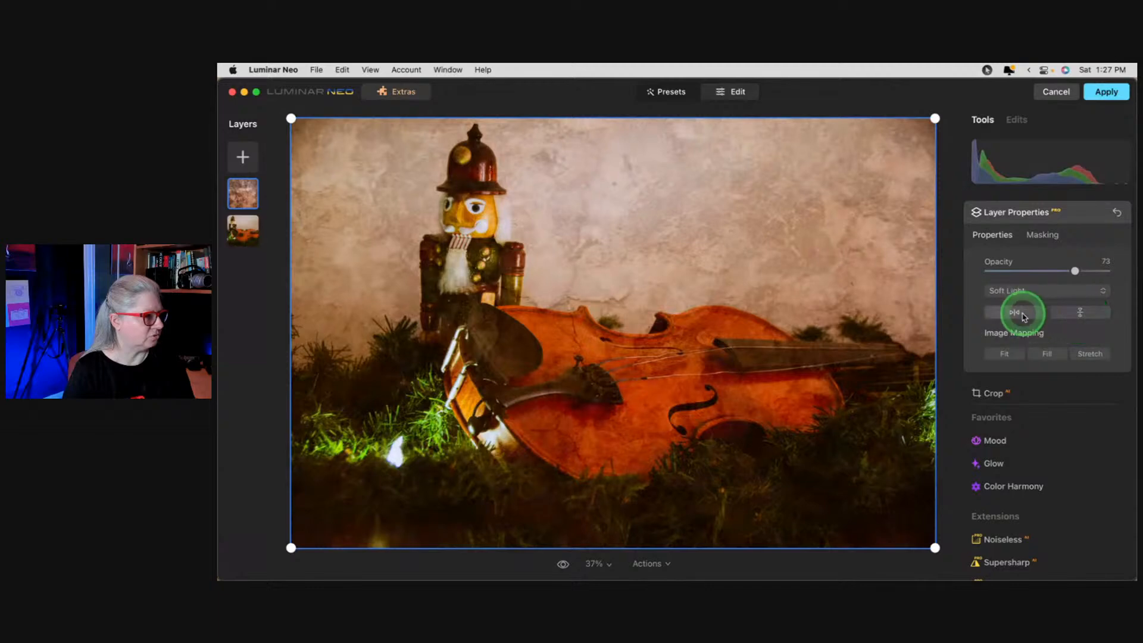
Step: Flip the texture layer horizontally and vertically to reposition the cracks on the wall
{"action": "left_click", "coordinate": [1023, 314]}
{"action": "left_click", "coordinate": [1022, 314]}
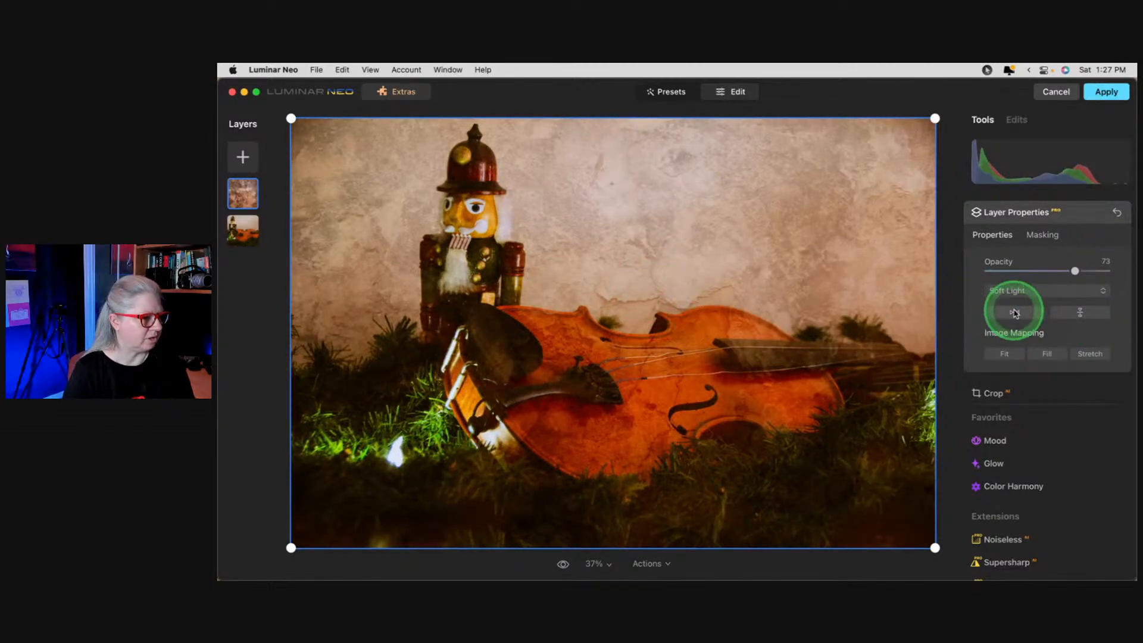
{"action": "left_click", "coordinate": [1081, 313]}
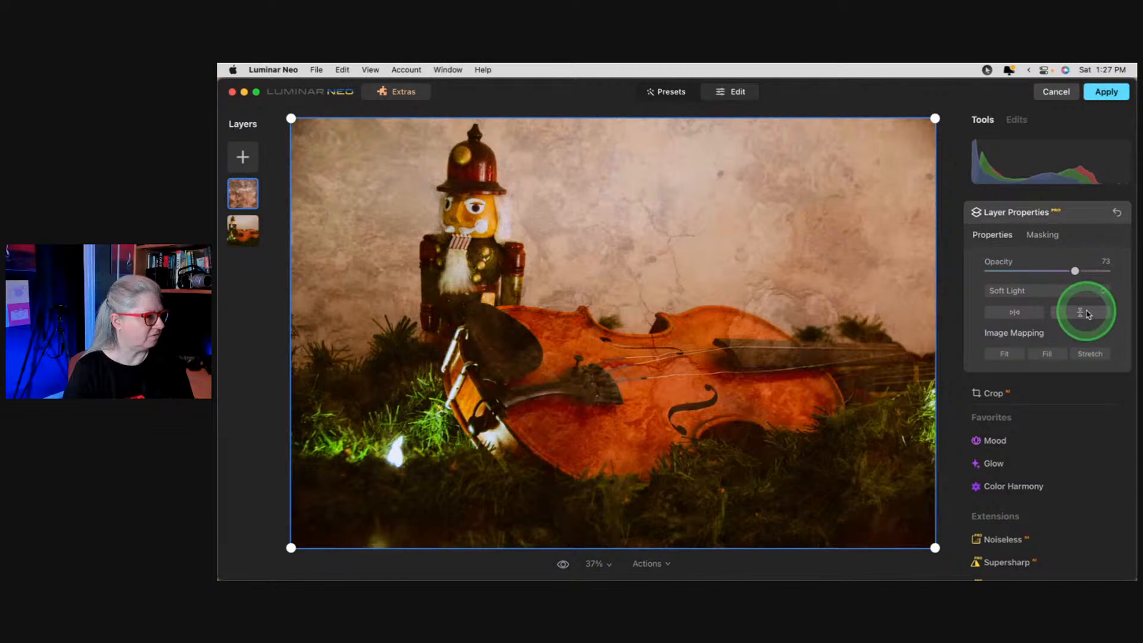
{"action": "left_click", "coordinate": [1020, 313]}
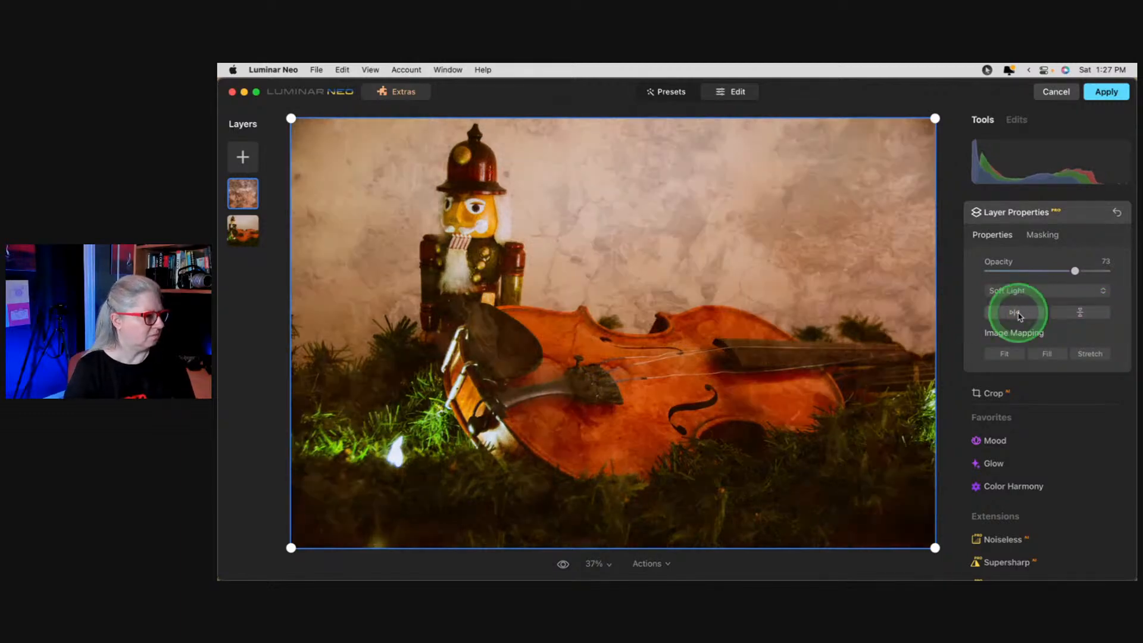
{"action": "left_click", "coordinate": [1020, 314]}
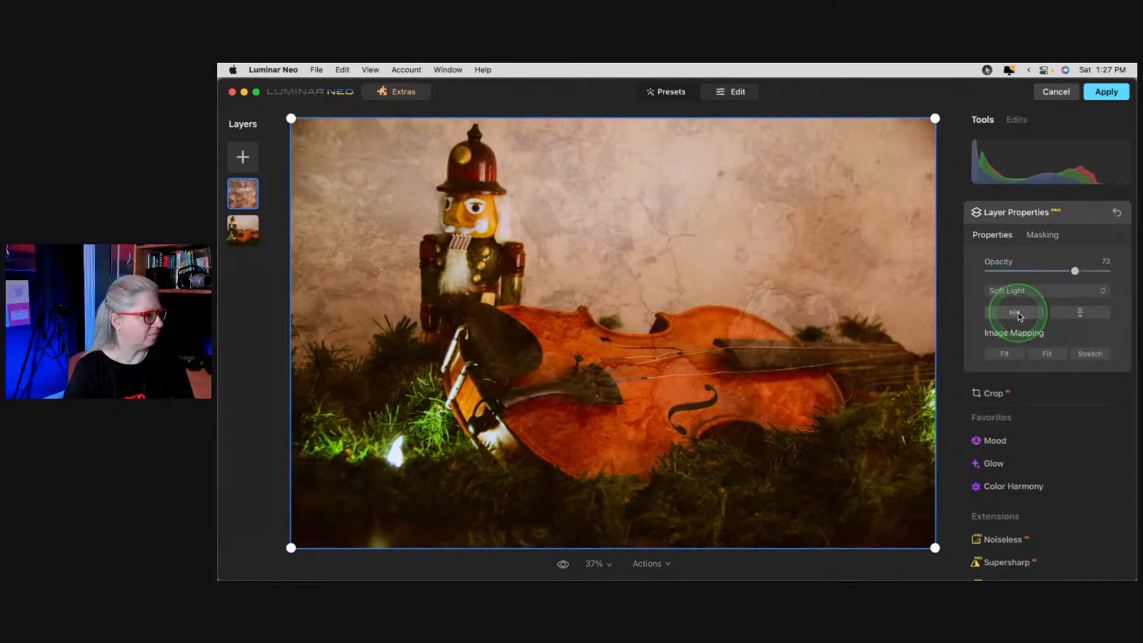
{"action": "left_click", "coordinate": [1019, 314]}
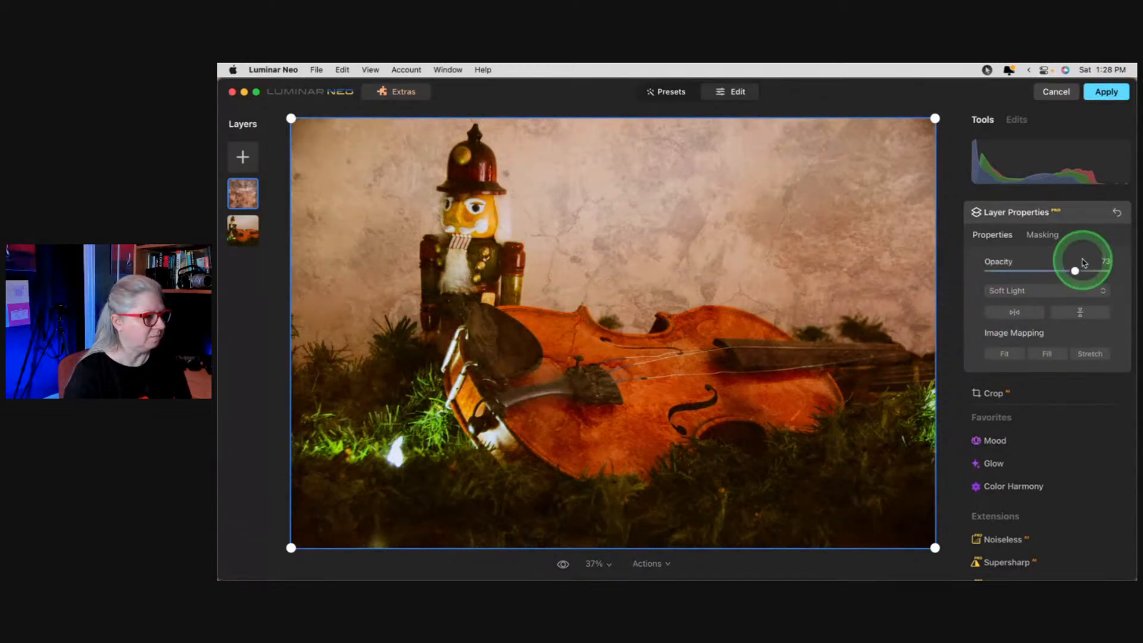
Step: Erase the texture layer's mask over the nutcracker and violin with a strength 52 brush, reducing its size from 100 to 52 for the violin's edges
{"action": "left_click", "coordinate": [1048, 236]}
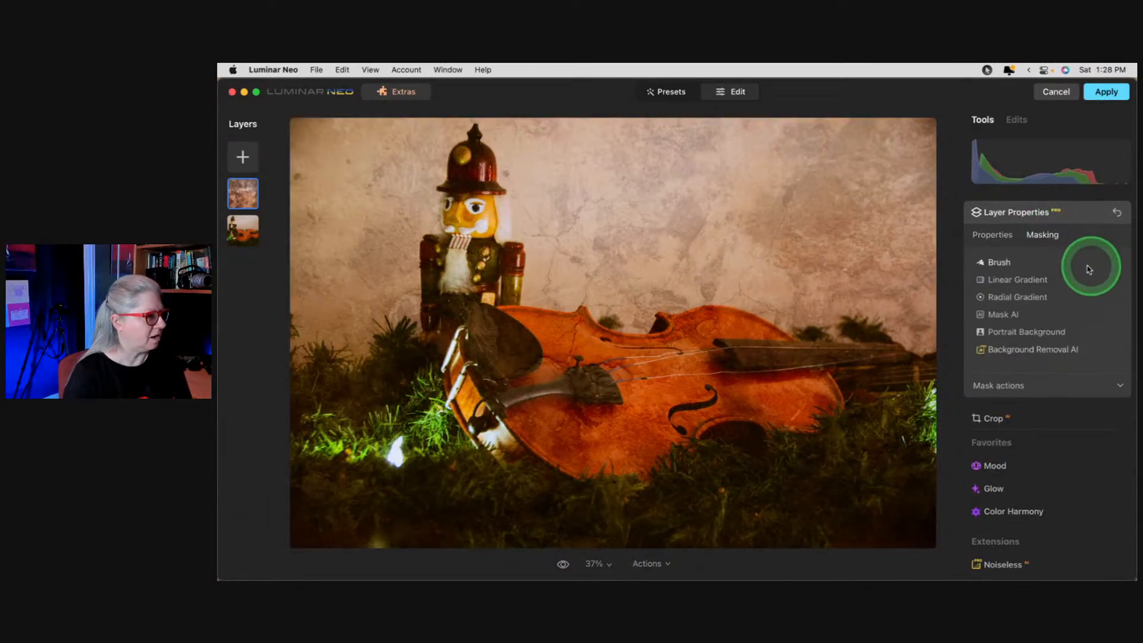
{"action": "left_click", "coordinate": [995, 263]}
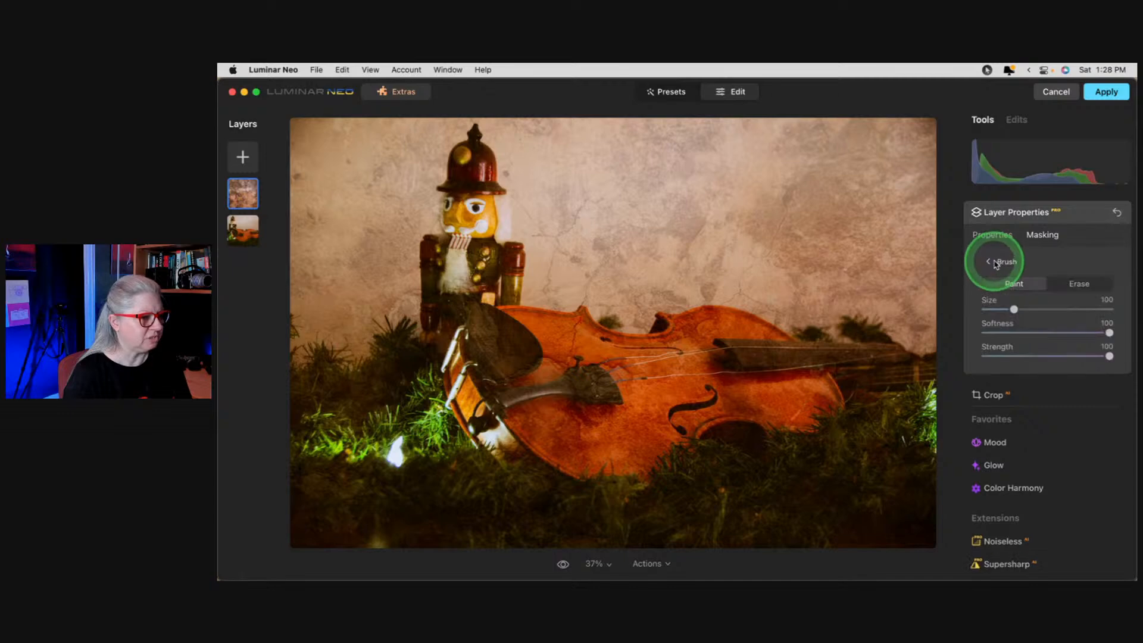
{"action": "left_click", "coordinate": [1080, 284]}
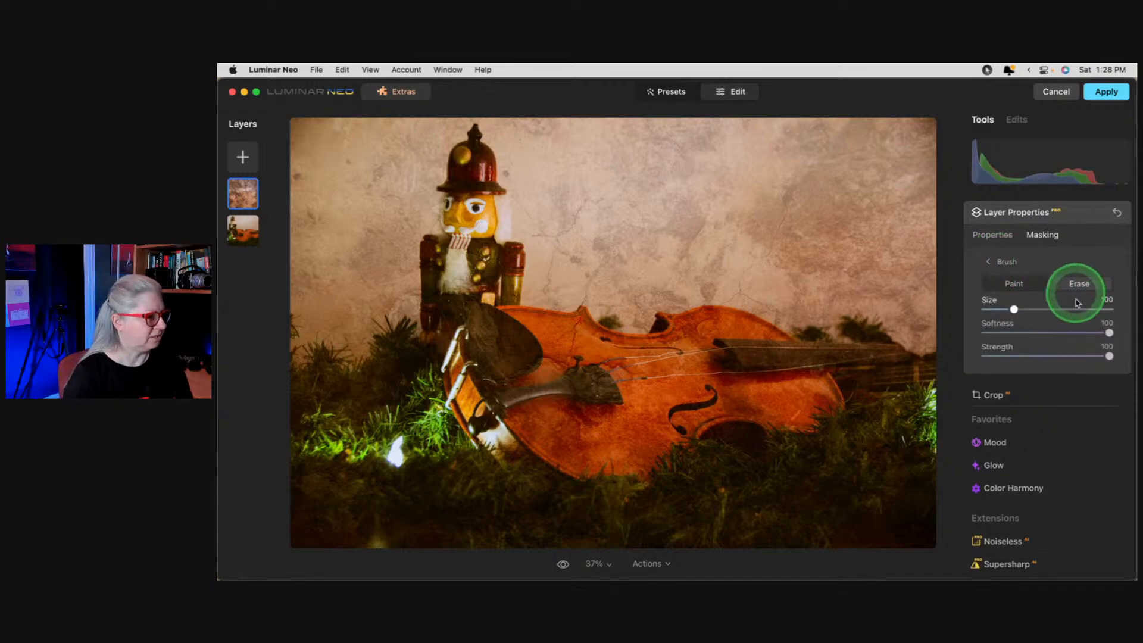
{"action": "left_click_drag", "start_coordinate": [1069, 358], "coordinate": [1051, 355]}
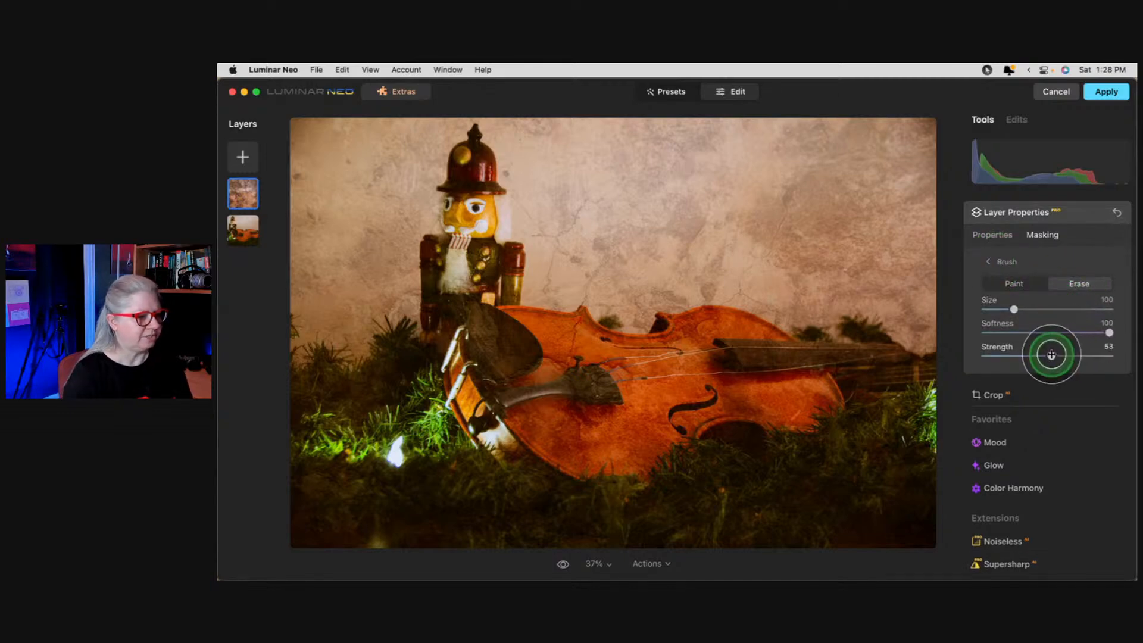
{"action": "mouse_move", "coordinate": [448, 237]}
{"action": "left_mouse_down"}
{"action": "mouse_move", "coordinate": [443, 304]}
{"action": "mouse_move", "coordinate": [451, 262]}
{"action": "mouse_move", "coordinate": [501, 275]}
{"action": "mouse_move", "coordinate": [470, 294]}
{"action": "mouse_move", "coordinate": [450, 330]}
{"action": "mouse_move", "coordinate": [483, 207]}
{"action": "mouse_move", "coordinate": [458, 218]}
{"action": "mouse_move", "coordinate": [473, 162]}
{"action": "mouse_move", "coordinate": [462, 297]}
{"action": "mouse_move", "coordinate": [424, 450]}
{"action": "mouse_move", "coordinate": [453, 288]}
{"action": "mouse_move", "coordinate": [468, 277]}
{"action": "mouse_move", "coordinate": [502, 287]}
{"action": "mouse_move", "coordinate": [510, 274]}
{"action": "mouse_move", "coordinate": [486, 152]}
{"action": "mouse_move", "coordinate": [417, 472]}
{"action": "mouse_move", "coordinate": [455, 422]}
{"action": "mouse_move", "coordinate": [366, 420]}
{"action": "mouse_move", "coordinate": [461, 422]}
{"action": "mouse_move", "coordinate": [547, 395]}
{"action": "mouse_move", "coordinate": [556, 428]}
{"action": "mouse_move", "coordinate": [603, 443]}
{"action": "mouse_move", "coordinate": [757, 444]}
{"action": "mouse_move", "coordinate": [773, 429]}
{"action": "mouse_move", "coordinate": [528, 338]}
{"action": "mouse_move", "coordinate": [595, 339]}
{"action": "left_mouse_up"}
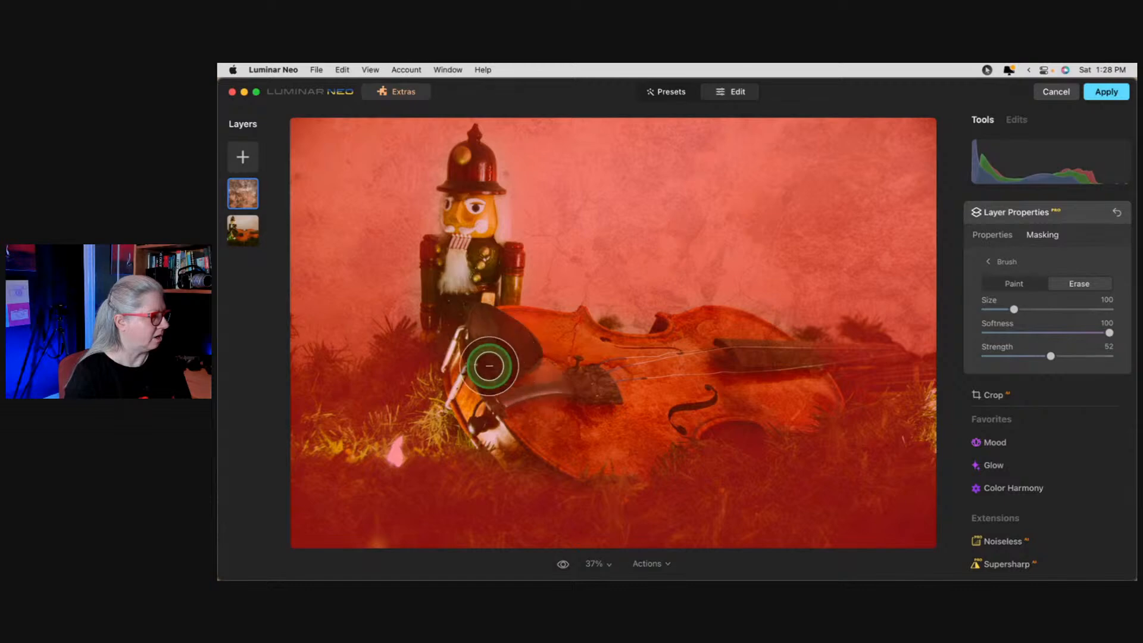
{"action": "mouse_move", "coordinate": [842, 379]}
{"action": "left_mouse_down"}
{"action": "mouse_move", "coordinate": [925, 373]}
{"action": "mouse_move", "coordinate": [758, 381]}
{"action": "left_mouse_up"}
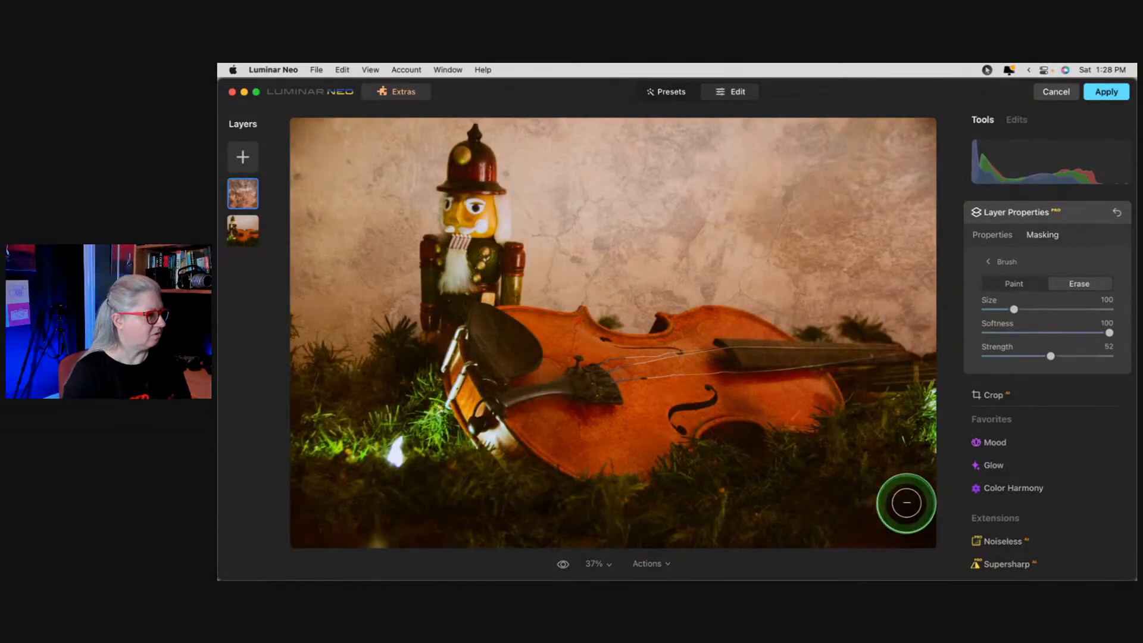
{"action": "key", "text": "["}
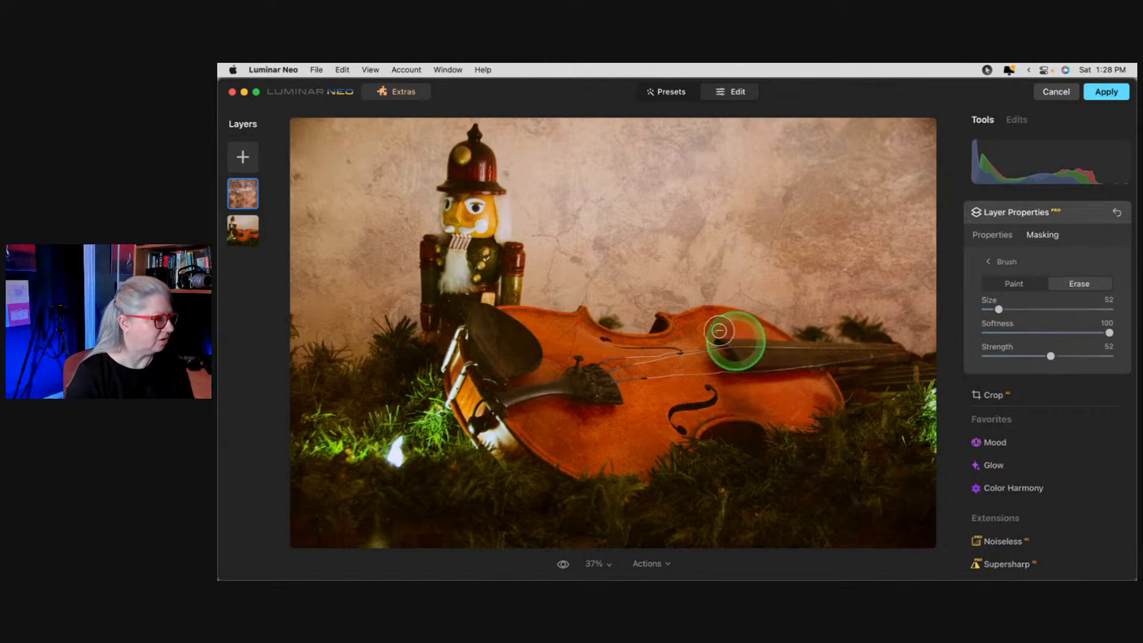
{"action": "mouse_move", "coordinate": [692, 326]}
{"action": "left_mouse_down"}
{"action": "mouse_move", "coordinate": [732, 321]}
{"action": "mouse_move", "coordinate": [708, 327]}
{"action": "left_mouse_up"}
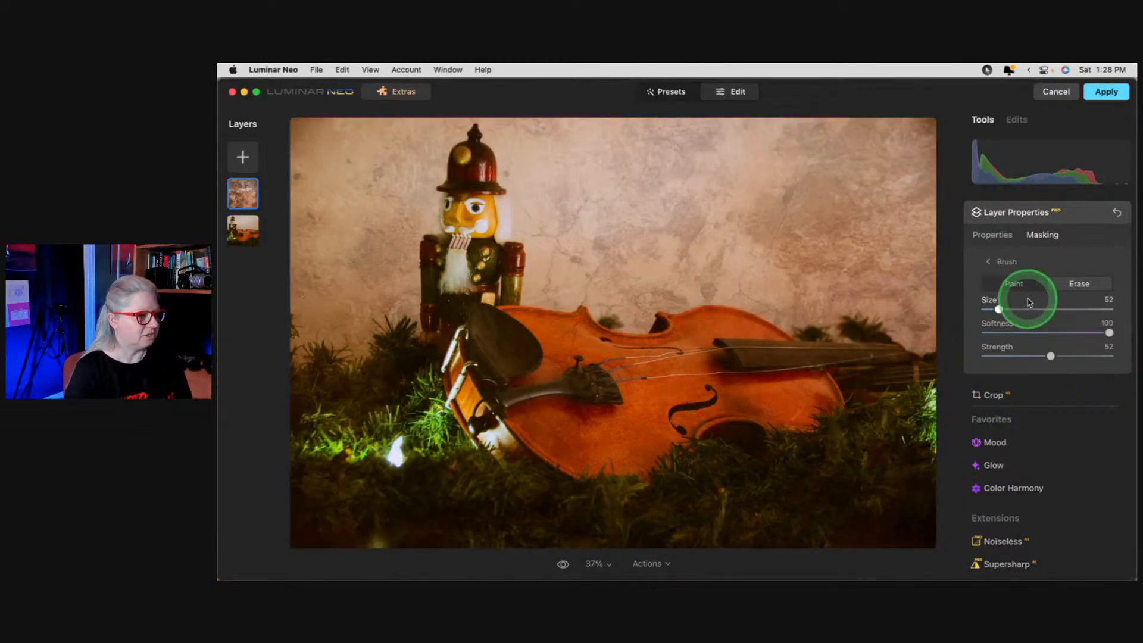
Step: Paint parts of the texture back into the mask around the violin with the size 52, strength 52 brush
{"action": "left_click", "coordinate": [1015, 284]}
{"action": "mouse_move", "coordinate": [581, 432]}
{"action": "left_mouse_down"}
{"action": "mouse_move", "coordinate": [612, 421]}
{"action": "mouse_move", "coordinate": [619, 450]}
{"action": "mouse_move", "coordinate": [592, 449]}
{"action": "mouse_move", "coordinate": [566, 428]}
{"action": "left_mouse_up"}
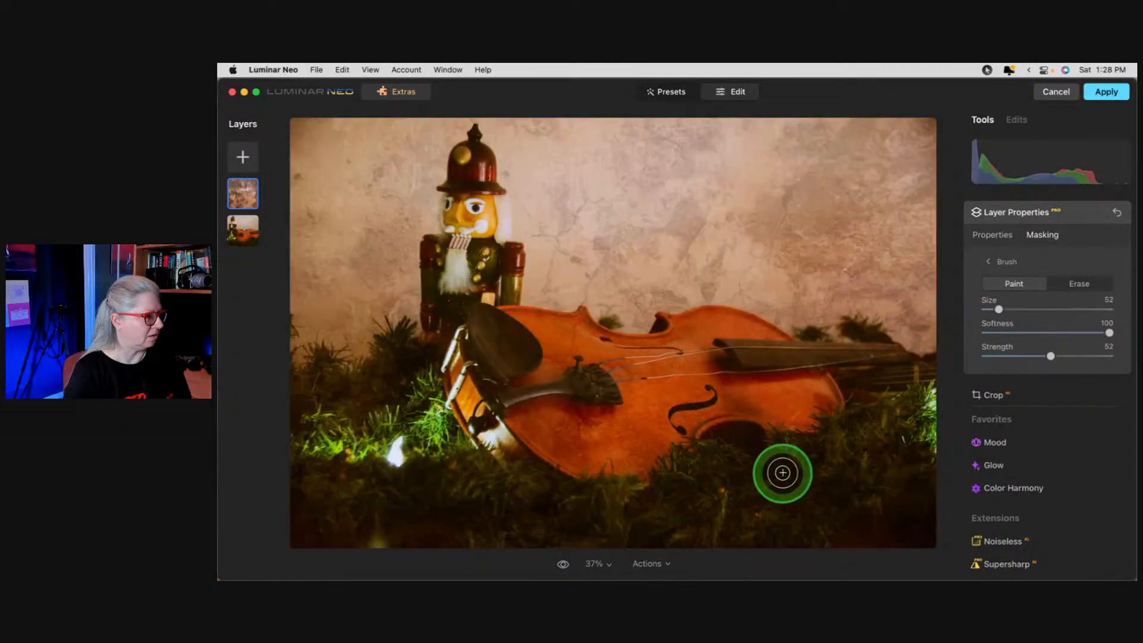
{"action": "mouse_move", "coordinate": [561, 332]}
{"action": "left_mouse_down"}
{"action": "mouse_move", "coordinate": [581, 344]}
{"action": "mouse_move", "coordinate": [538, 357]}
{"action": "left_mouse_up"}
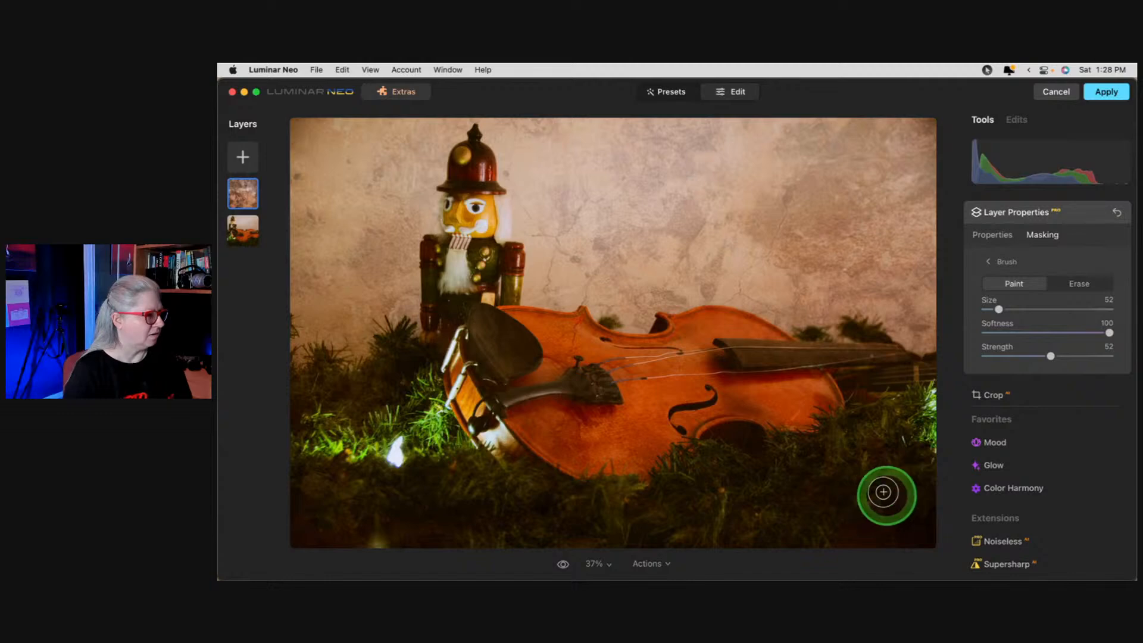
{"action": "mouse_move", "coordinate": [742, 385]}
{"action": "left_mouse_down"}
{"action": "mouse_move", "coordinate": [807, 389]}
{"action": "mouse_move", "coordinate": [793, 403]}
{"action": "left_mouse_up"}
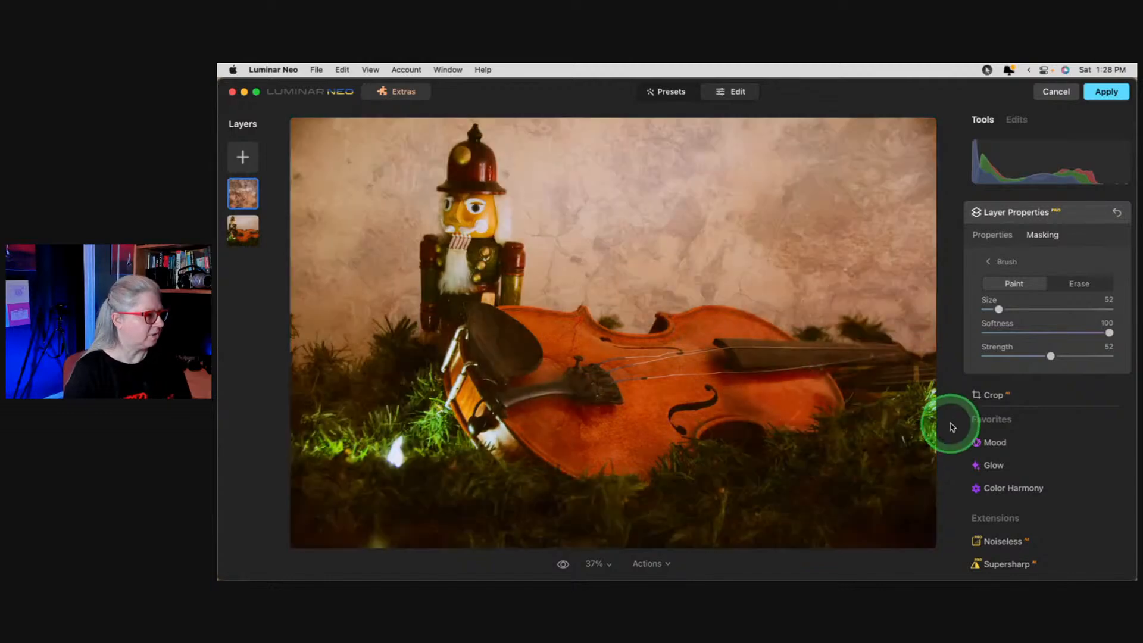
{"action": "left_click_drag", "start_coordinate": [723, 391], "coordinate": [753, 409]}
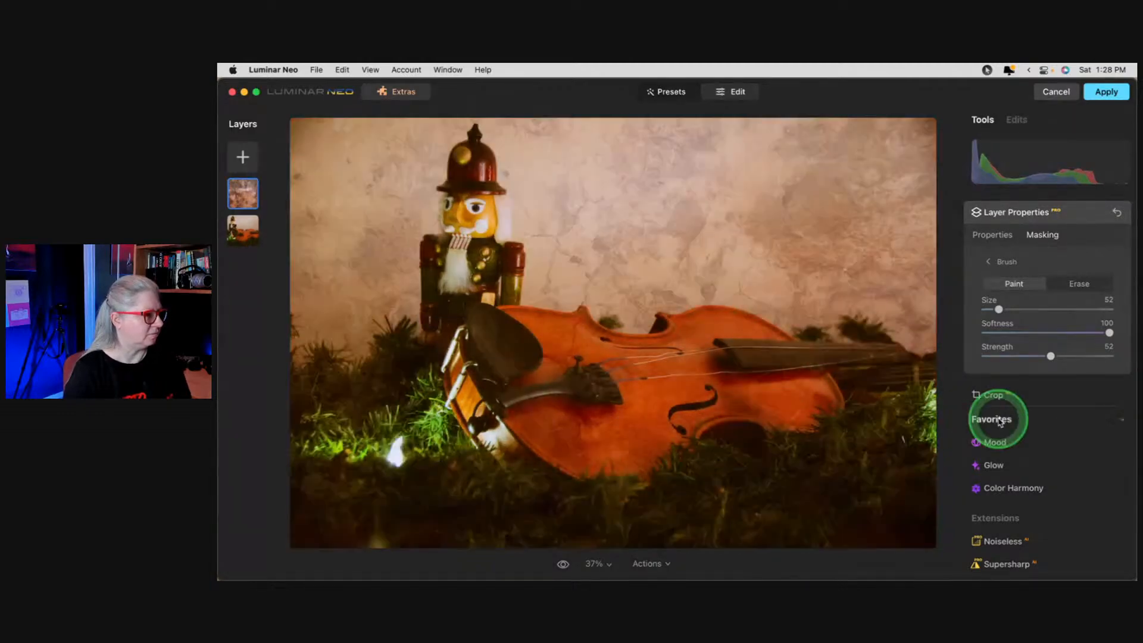
Step: Set the texture layer's opacity to 62
{"action": "left_click", "coordinate": [997, 240]}
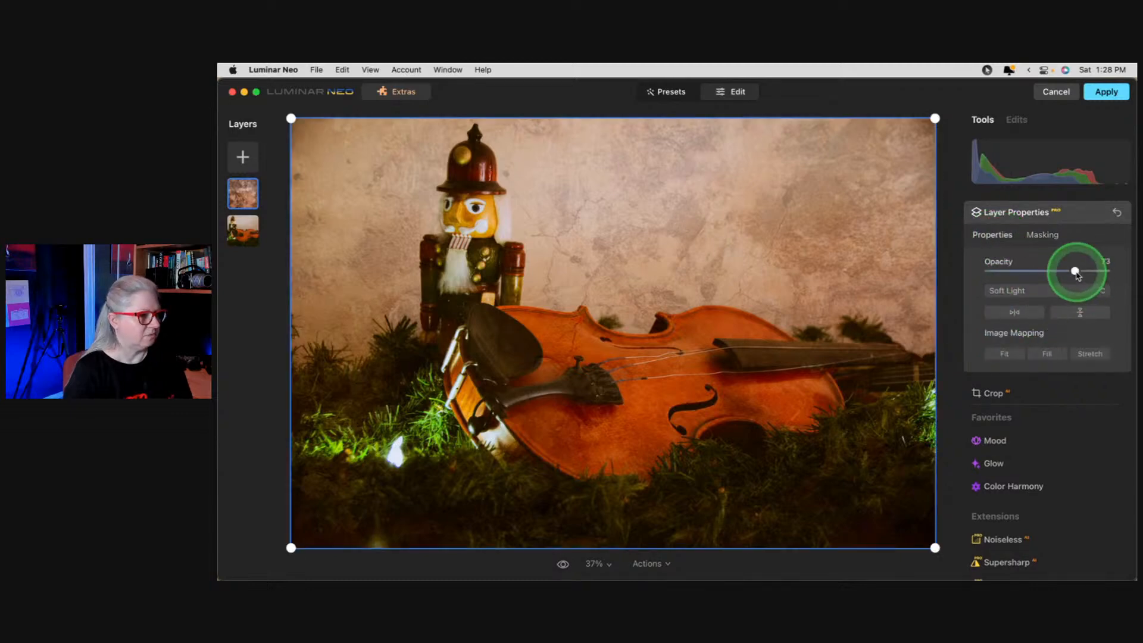
{"action": "mouse_move", "coordinate": [1074, 271]}
{"action": "left_mouse_down"}
{"action": "mouse_move", "coordinate": [993, 272]}
{"action": "mouse_move", "coordinate": [1122, 274]}
{"action": "mouse_move", "coordinate": [1062, 273]}
{"action": "left_mouse_up"}
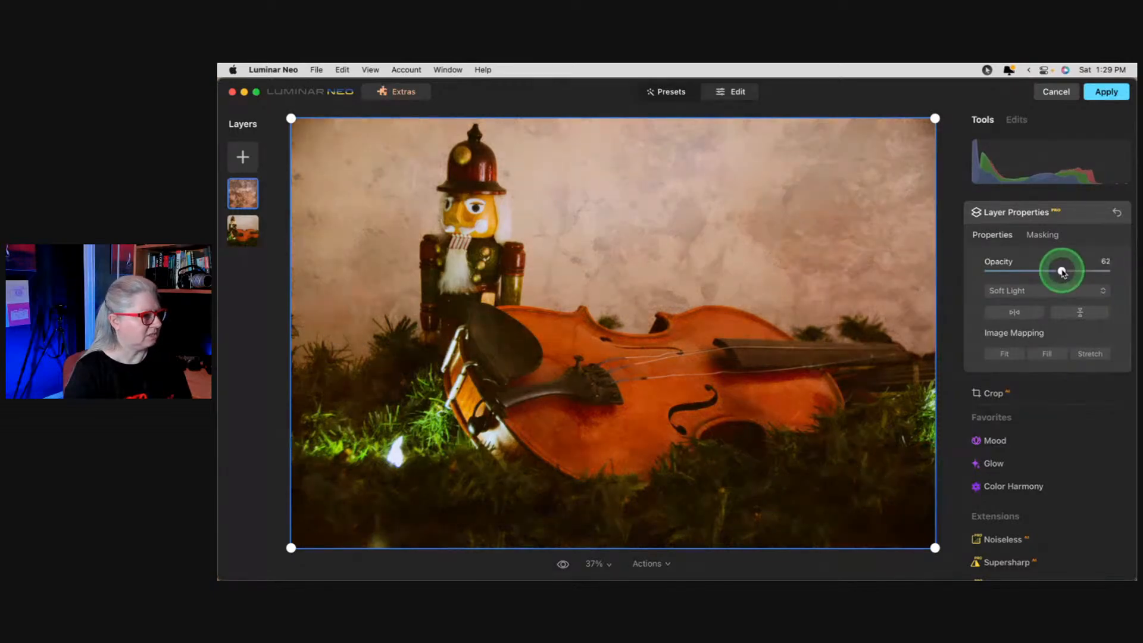
{"action": "left_click", "coordinate": [1074, 212]}
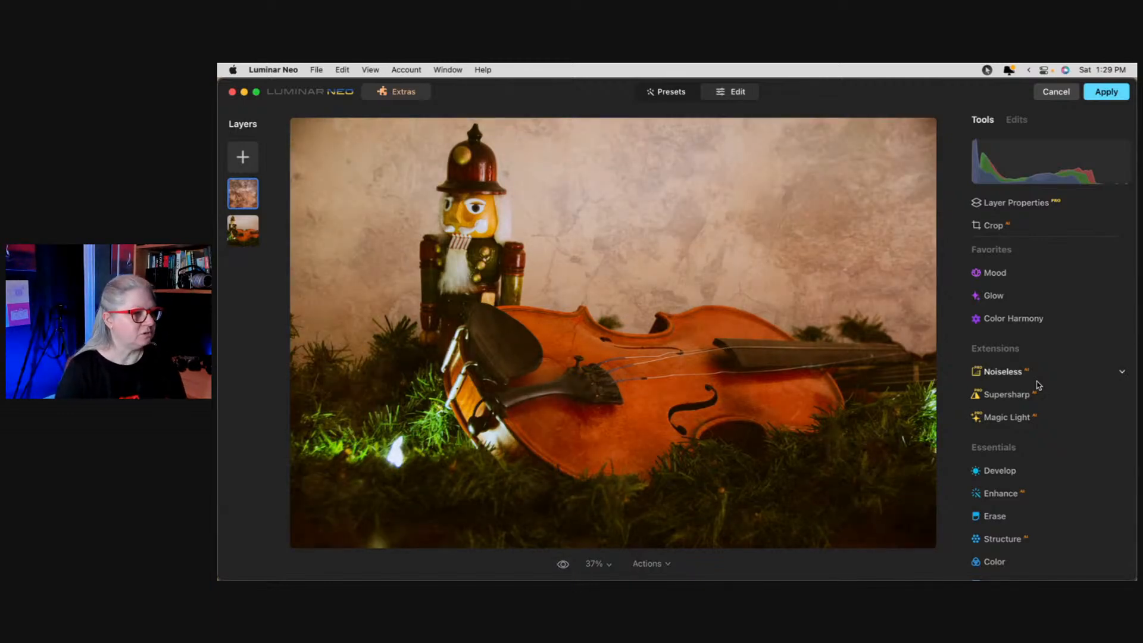
Step: Look through the Mood LUT categories and apply the Creative LUT Sepia to the texture layer
{"action": "left_click", "coordinate": [1029, 278]}
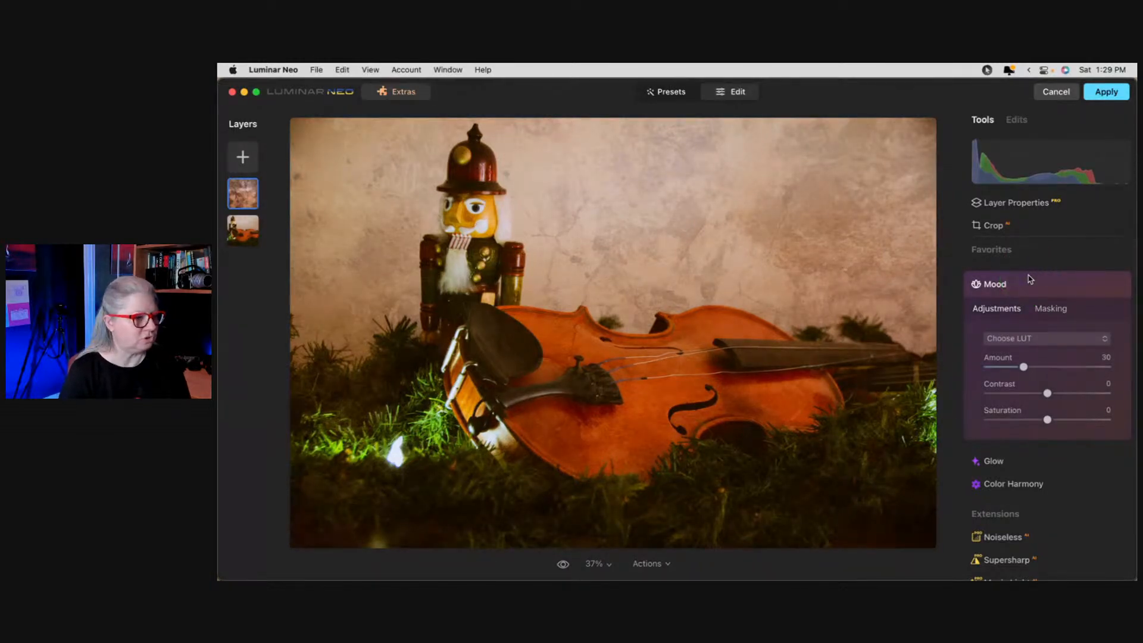
{"action": "left_click", "coordinate": [1040, 339]}
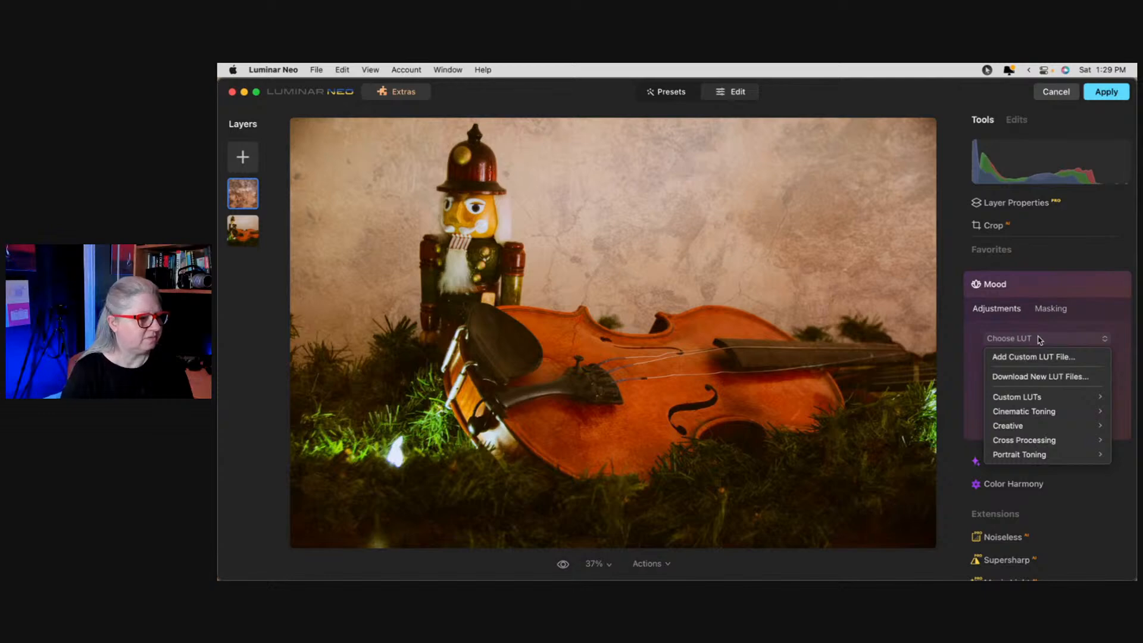
{"action": "left_click", "coordinate": [1031, 403]}
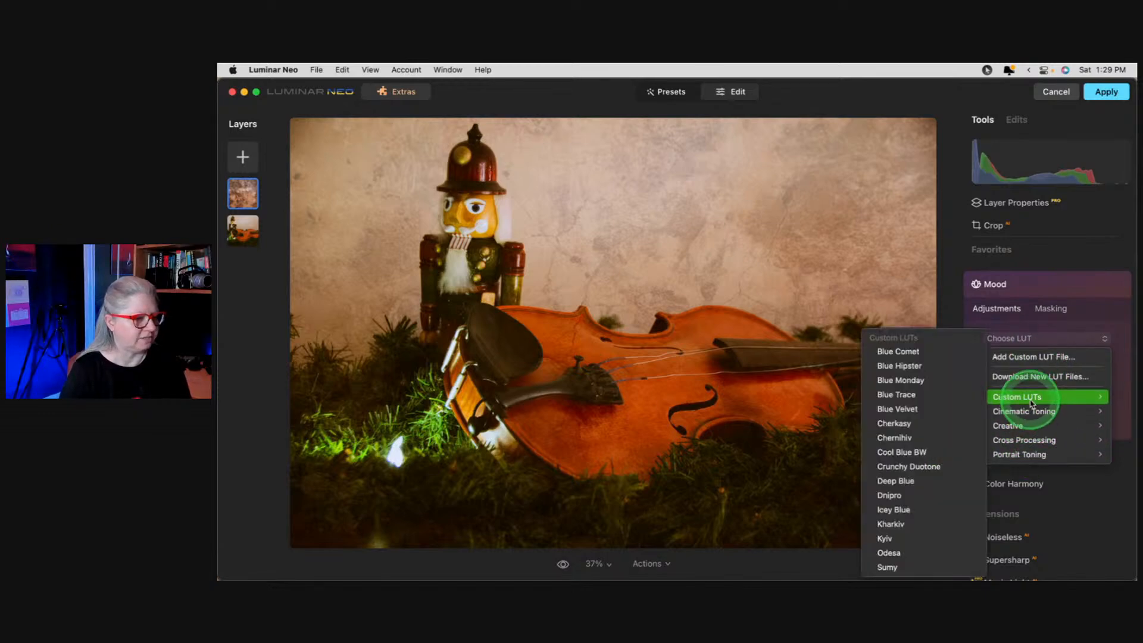
{"action": "mouse_move", "coordinate": [1030, 410]}
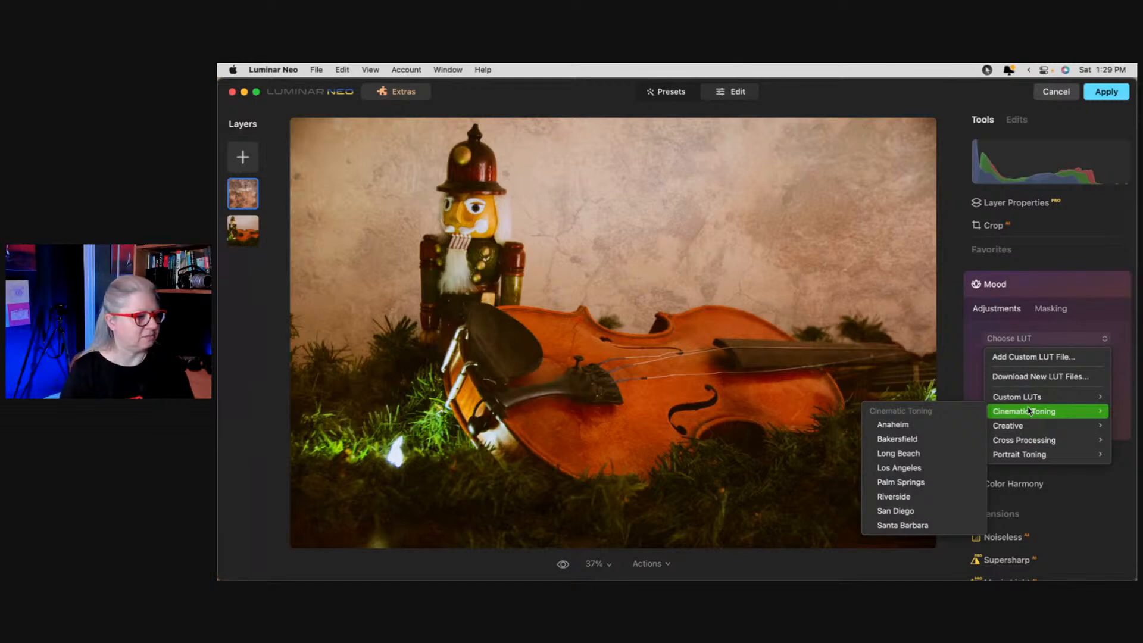
{"action": "left_click", "coordinate": [1030, 455]}
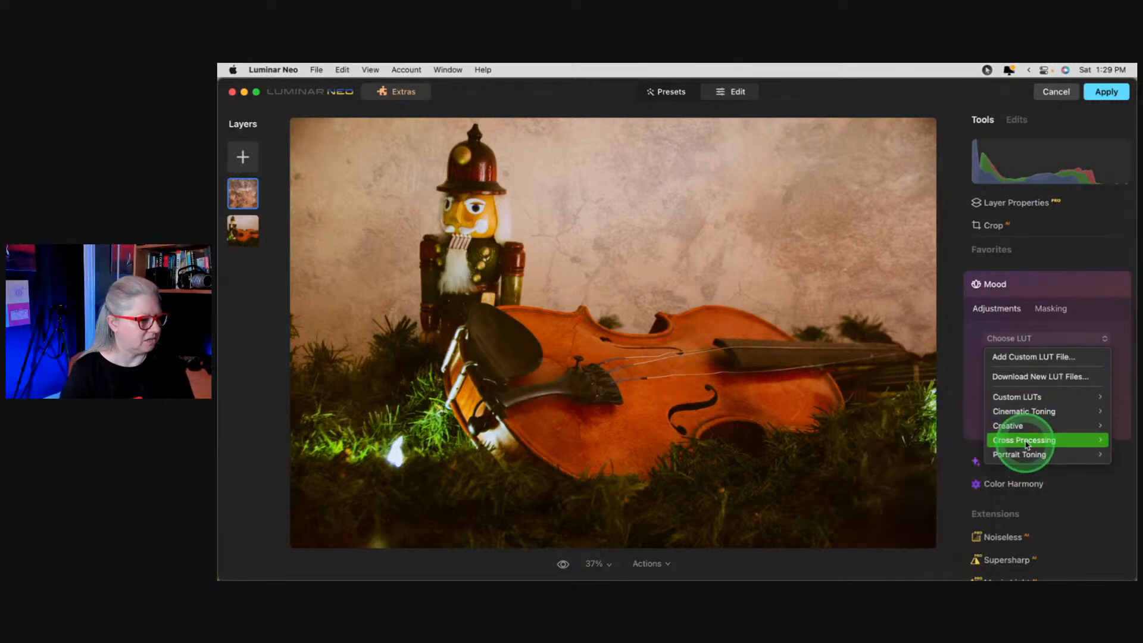
{"action": "left_click", "coordinate": [1027, 443]}
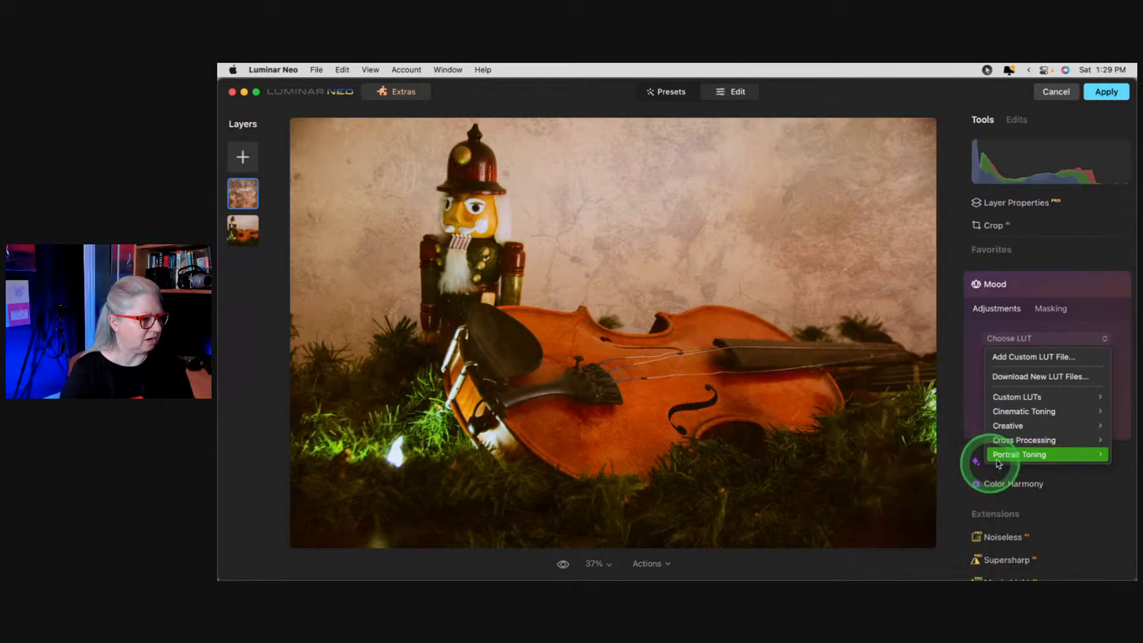
{"action": "left_click", "coordinate": [1021, 426]}
{"action": "left_click", "coordinate": [1008, 428]}
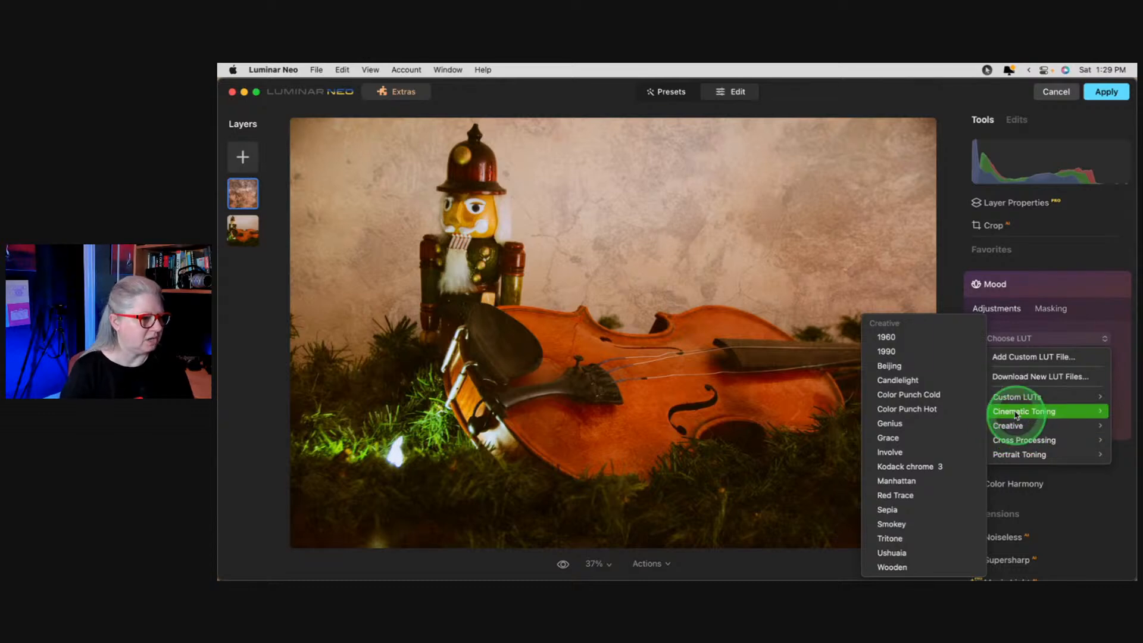
{"action": "left_click", "coordinate": [1015, 399]}
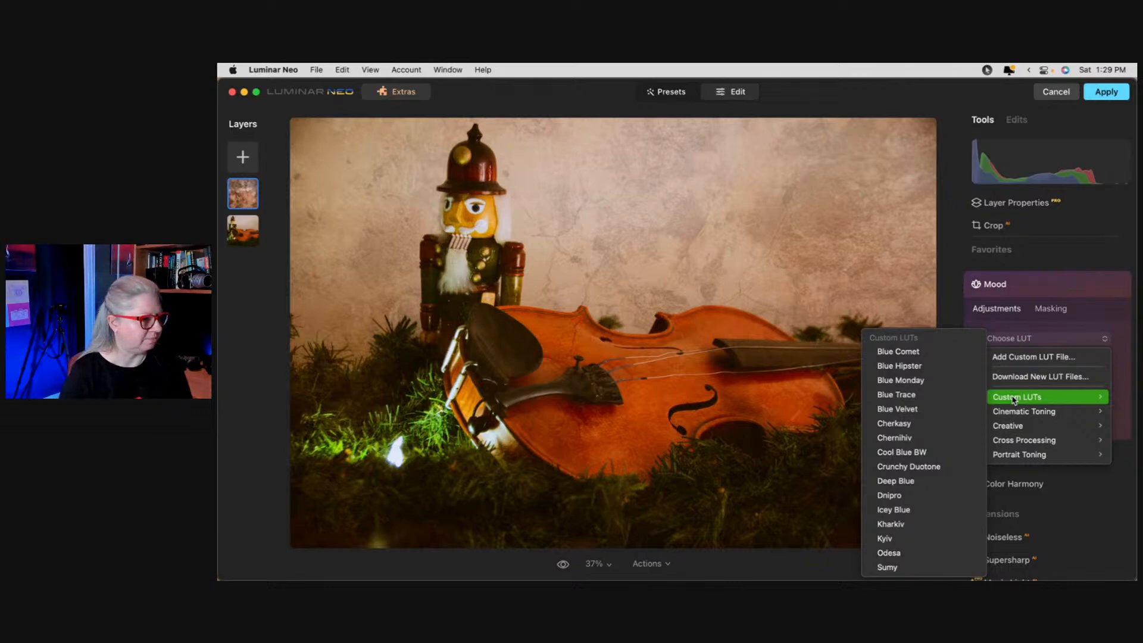
{"action": "left_click", "coordinate": [1013, 409]}
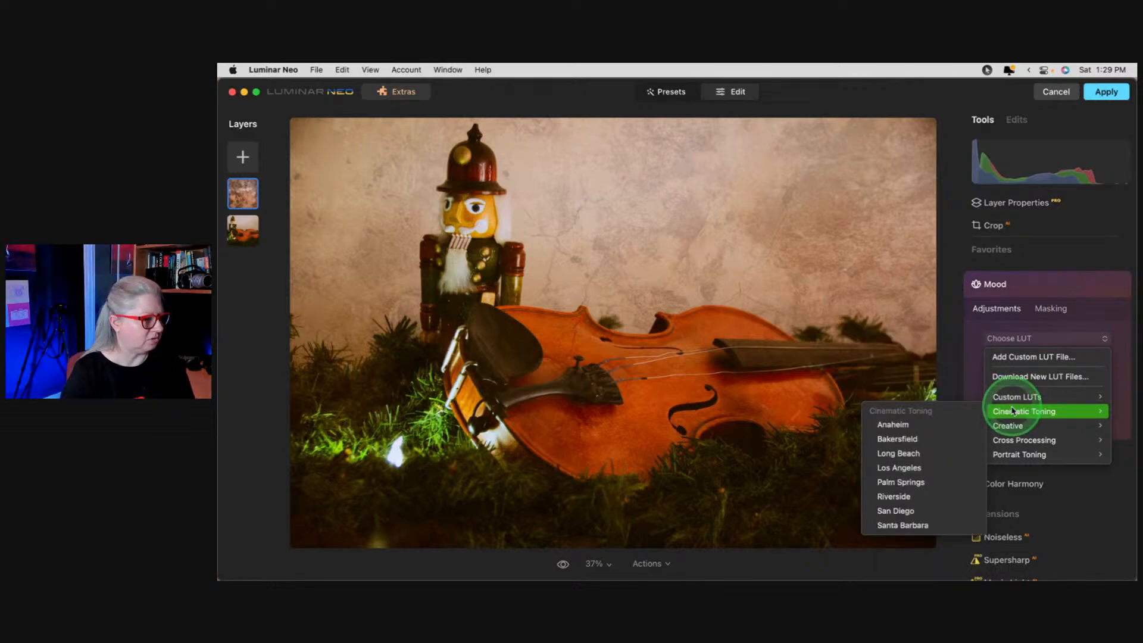
{"action": "left_click", "coordinate": [1012, 425]}
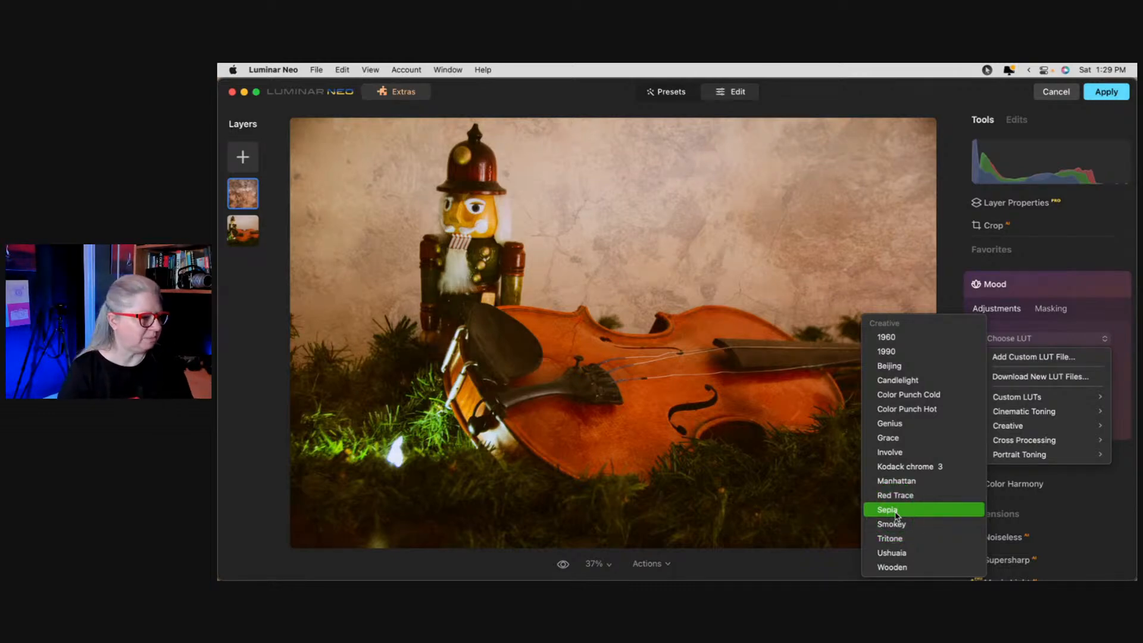
{"action": "left_click", "coordinate": [894, 512]}
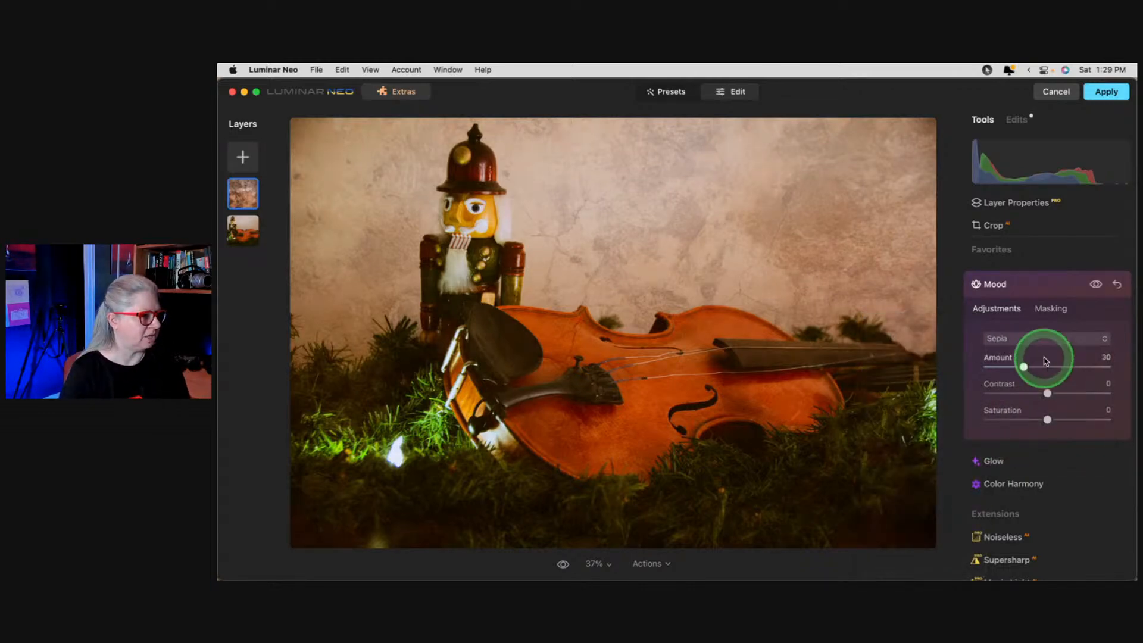
Step: Try the Sepia LUT at full strength and settle its amount at 59
{"action": "left_click_drag", "start_coordinate": [1023, 367], "coordinate": [1097, 367]}
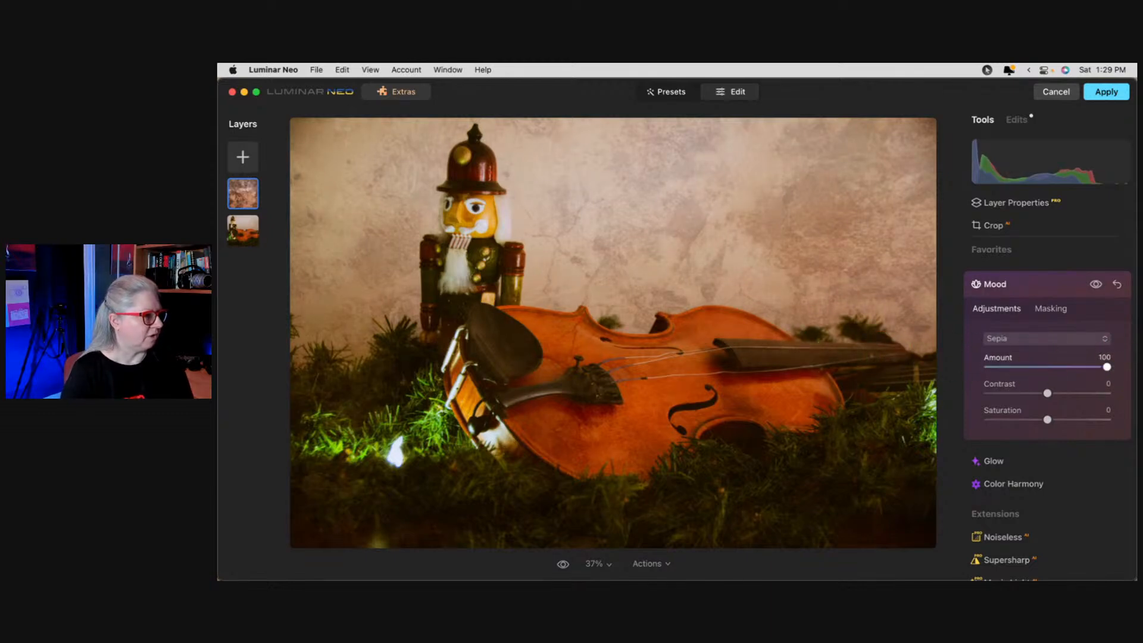
{"action": "left_click_drag", "start_coordinate": [976, 372], "coordinate": [1059, 357]}
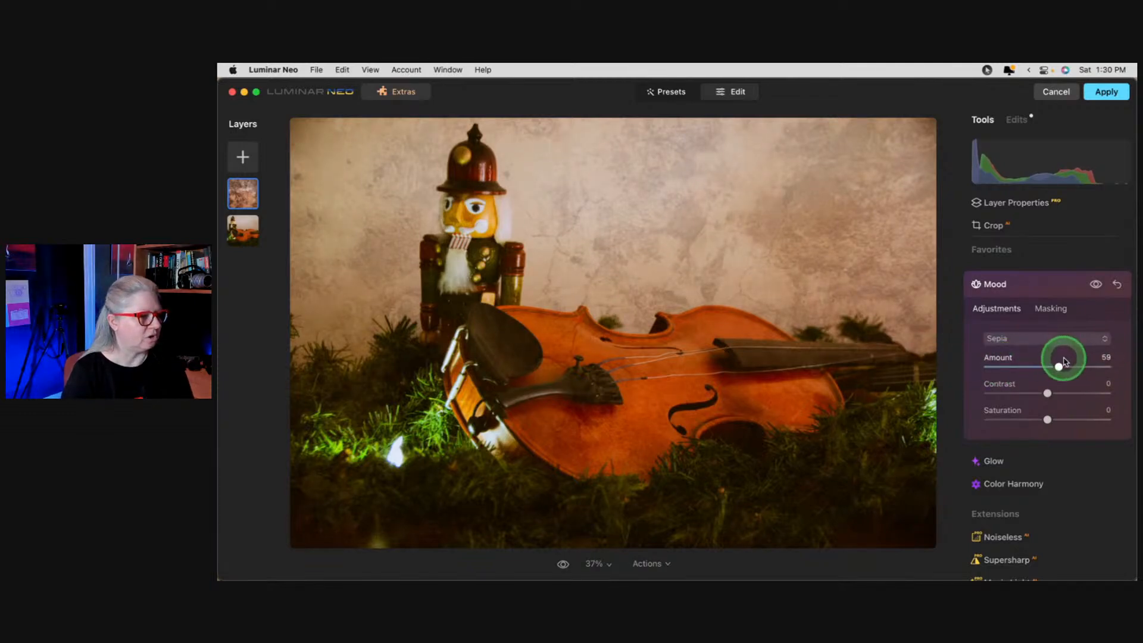
{"action": "left_click", "coordinate": [1046, 286]}
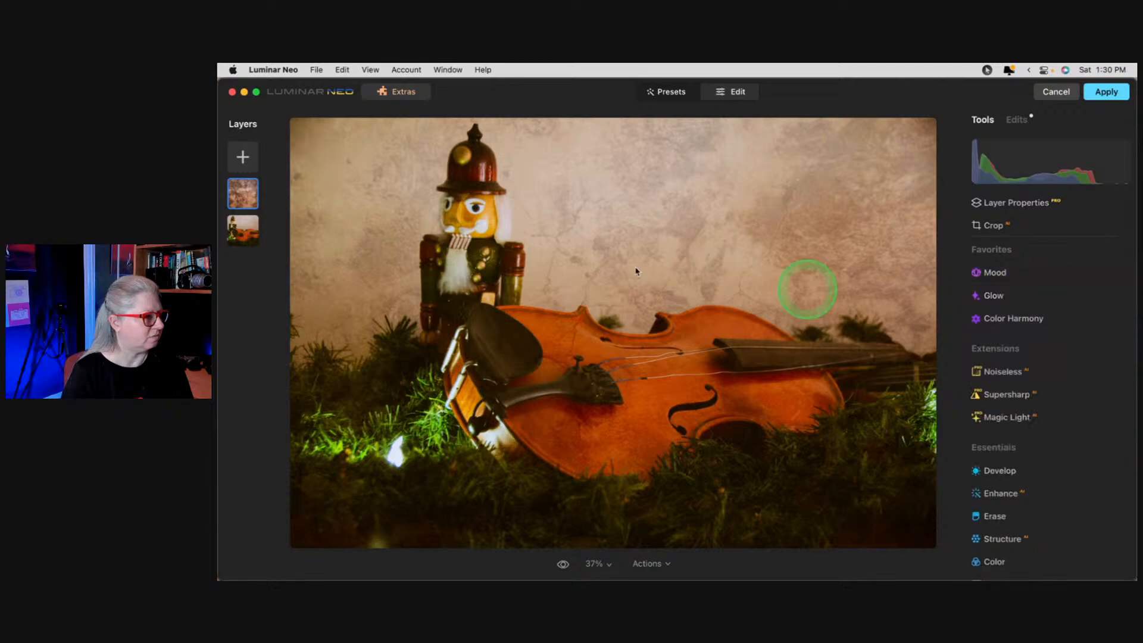
Step: Try the Mood tool's Creative LUT Sepia on the violin photo layer at full strength, returning its amount to 30
{"action": "left_click", "coordinate": [236, 232]}
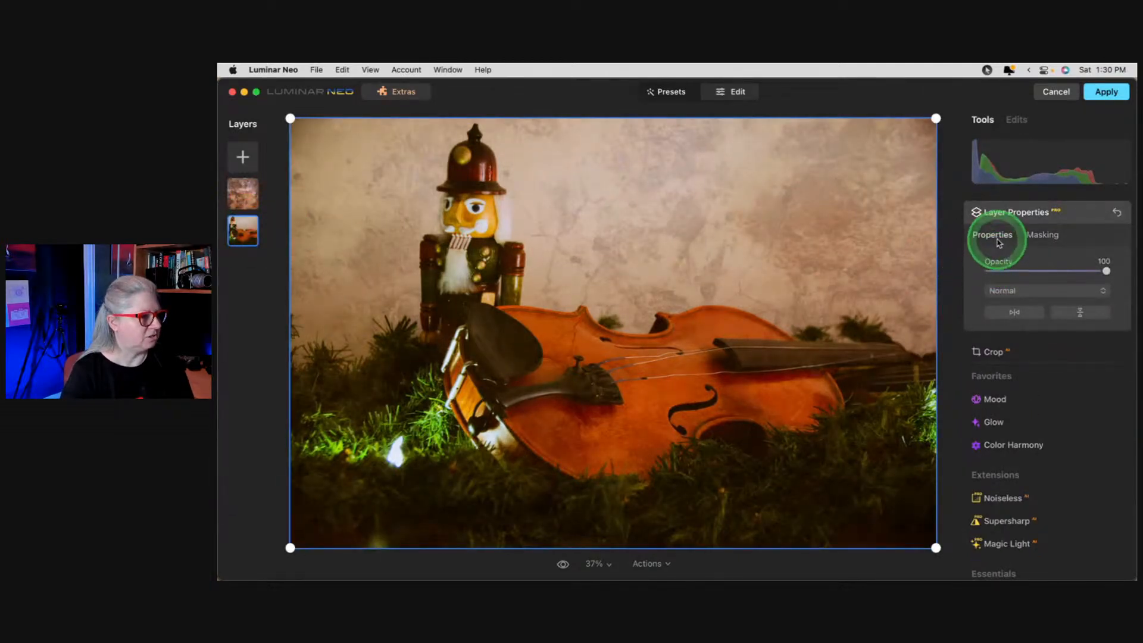
{"action": "left_click", "coordinate": [992, 404]}
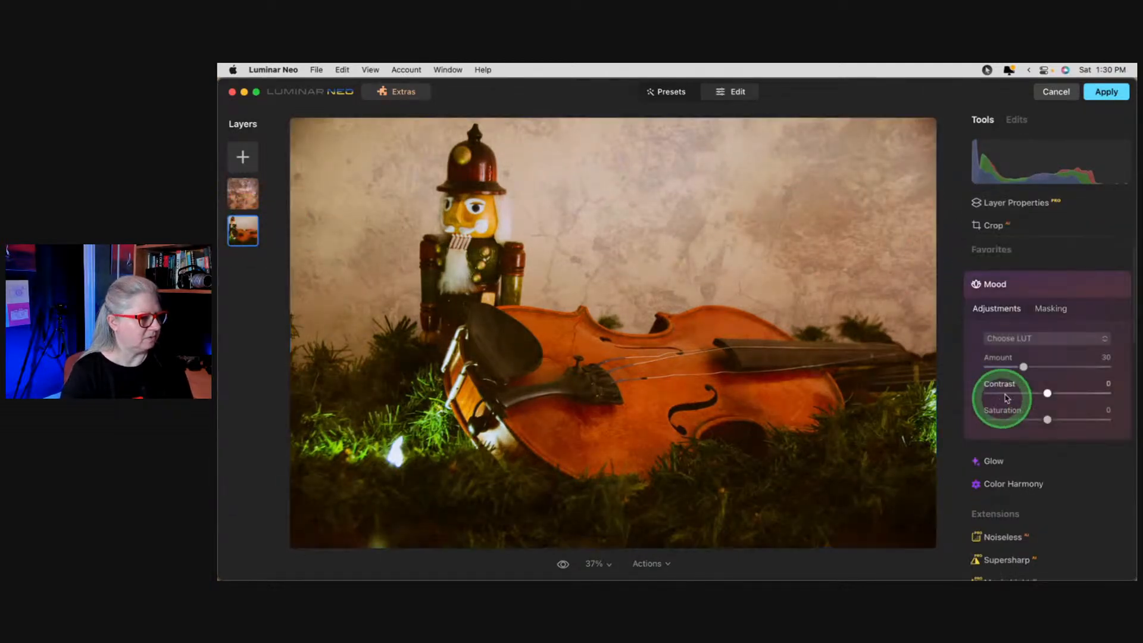
{"action": "left_click", "coordinate": [1024, 338]}
{"action": "mouse_move", "coordinate": [1022, 426]}
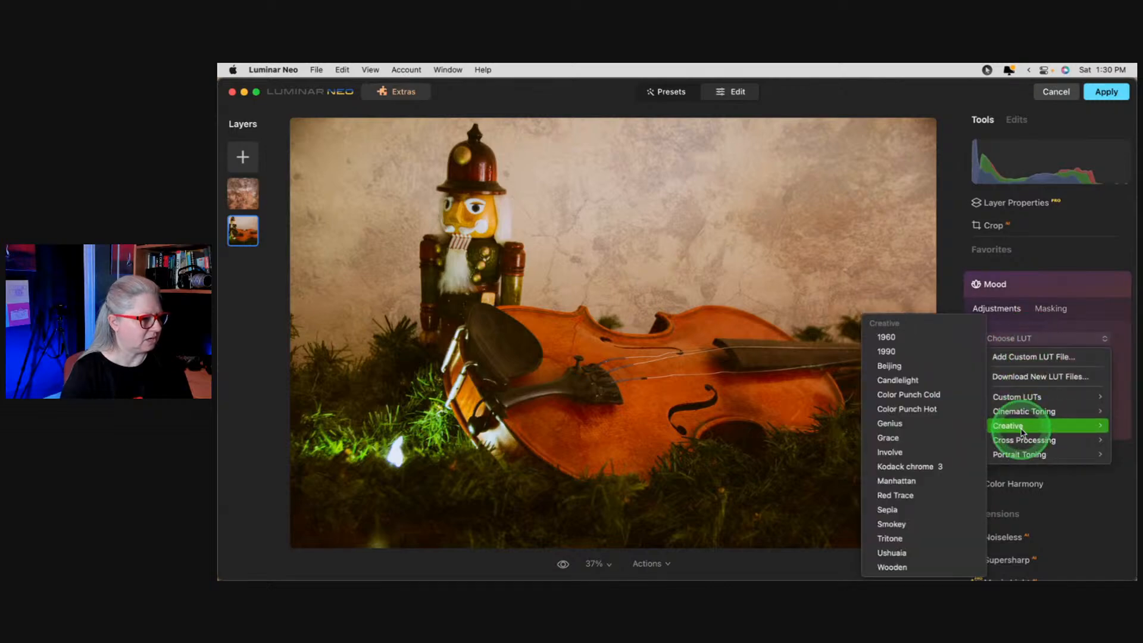
{"action": "left_click", "coordinate": [887, 509]}
{"action": "left_click", "coordinate": [1021, 367]}
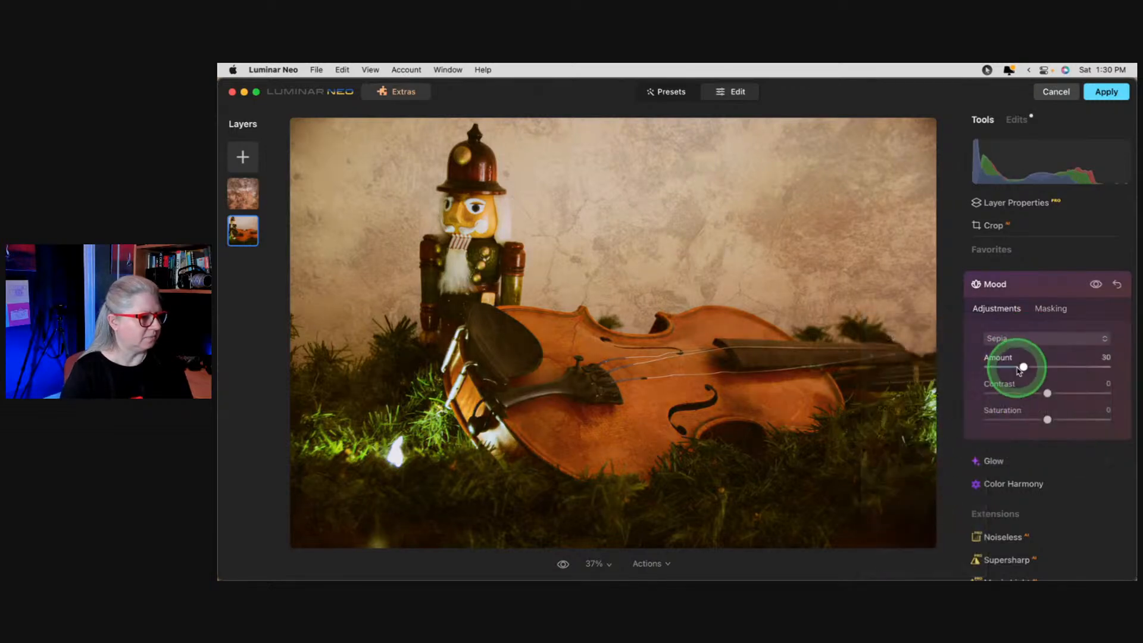
{"action": "left_click_drag", "start_coordinate": [1020, 370], "coordinate": [1107, 367]}
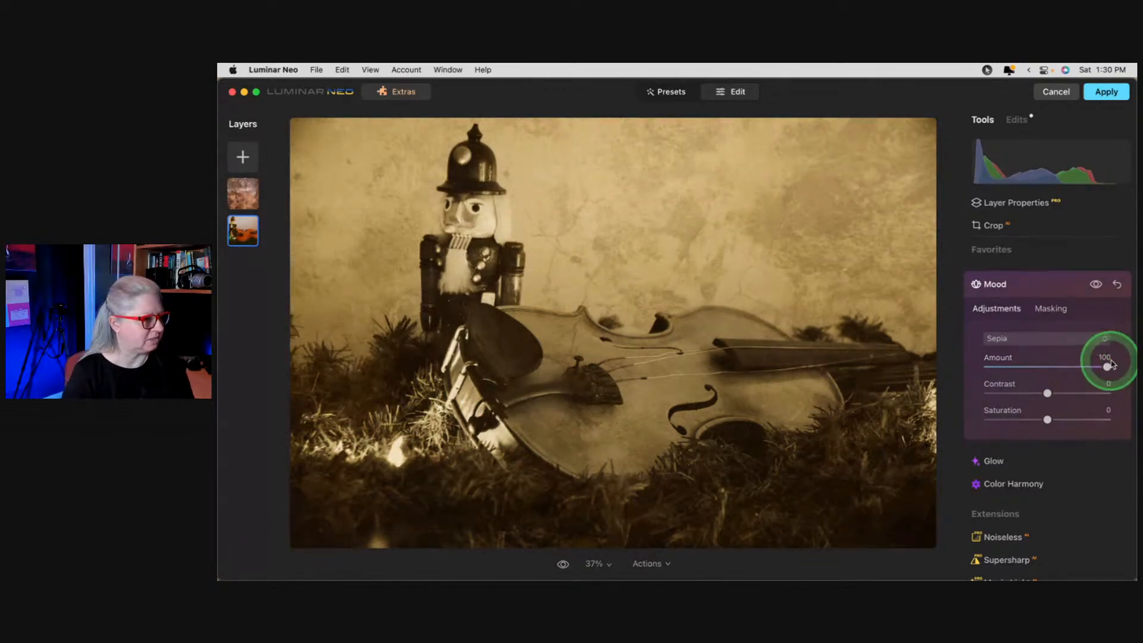
{"action": "left_click_drag", "start_coordinate": [1111, 364], "coordinate": [1024, 366]}
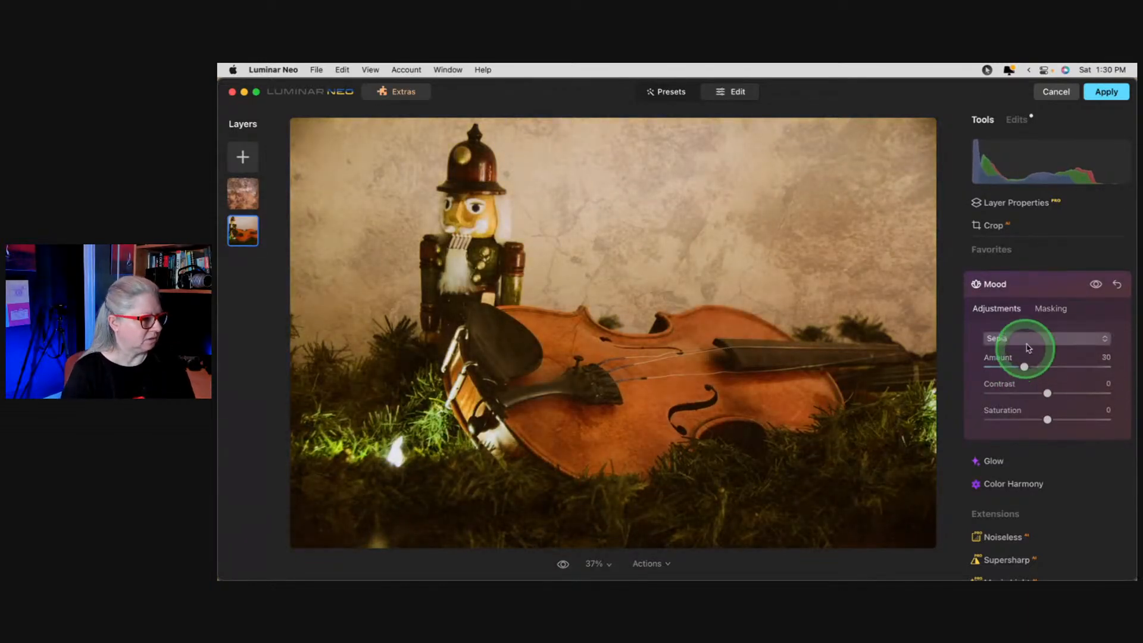
Step: Try the Creative LUT Smokey on the violin photo layer with an amount of 77
{"action": "left_click", "coordinate": [1028, 348]}
{"action": "mouse_move", "coordinate": [1024, 428]}
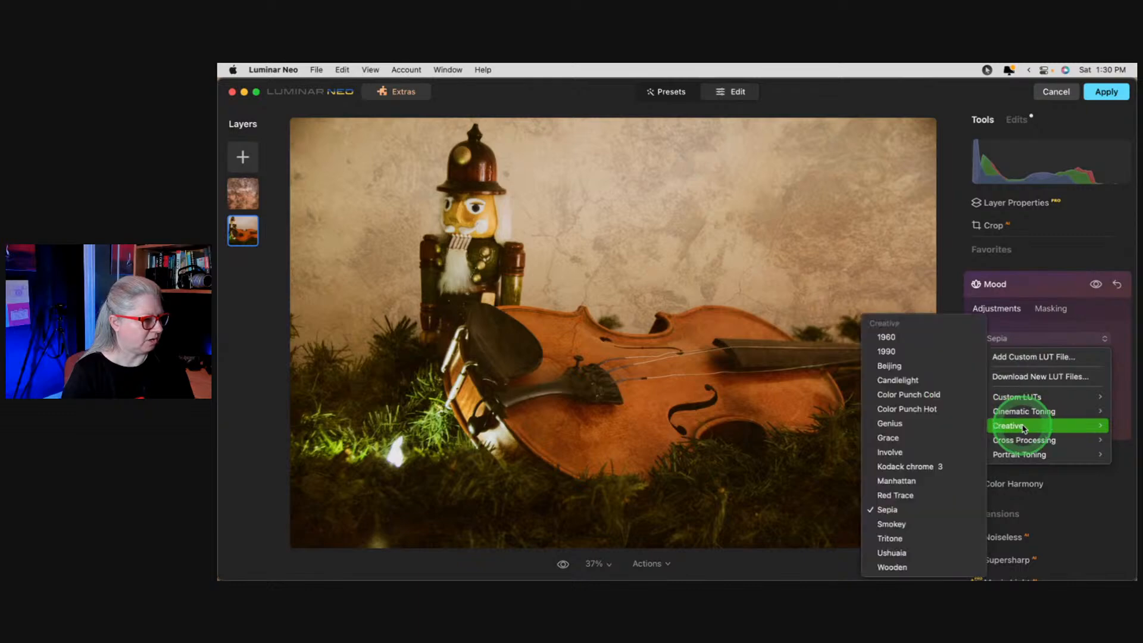
{"action": "left_click", "coordinate": [895, 527]}
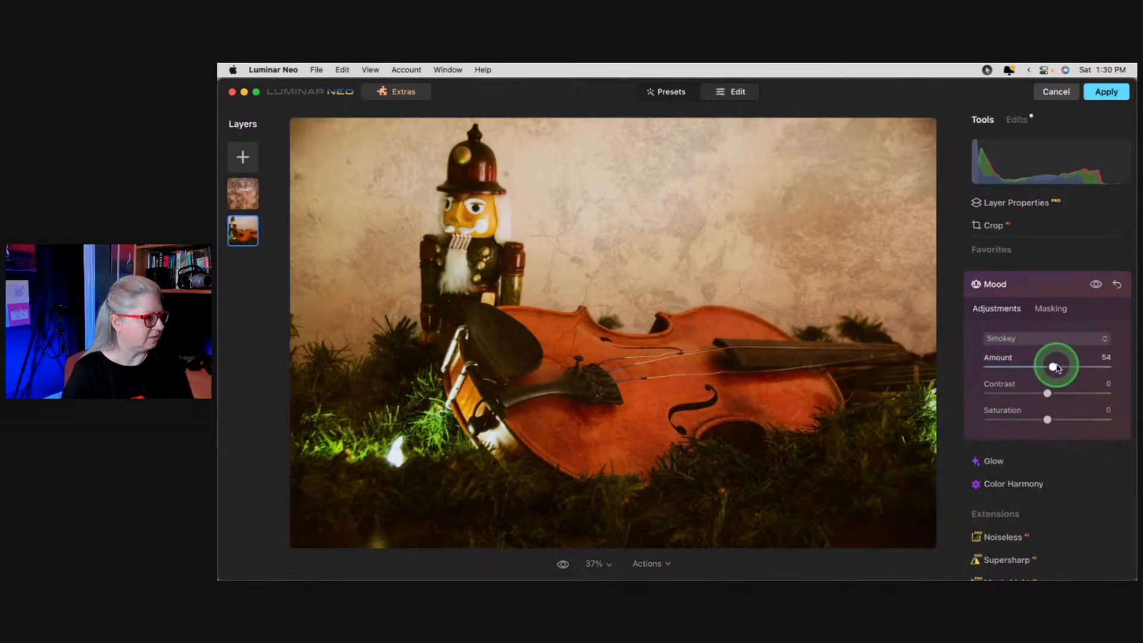
{"action": "mouse_move", "coordinate": [1082, 369]}
{"action": "left_mouse_down"}
{"action": "mouse_move", "coordinate": [975, 361]}
{"action": "mouse_move", "coordinate": [1083, 365]}
{"action": "left_mouse_up"}
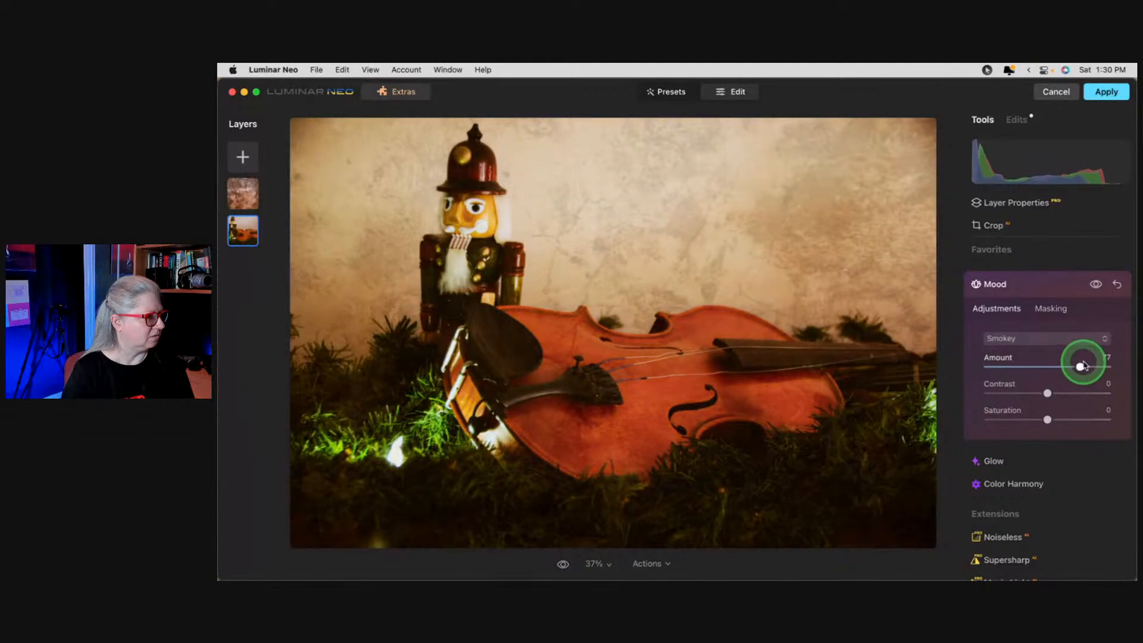
Step: Try the Creative LUT Wooden on the violin photo layer and adjust its amount to 77
{"action": "left_click", "coordinate": [1005, 337]}
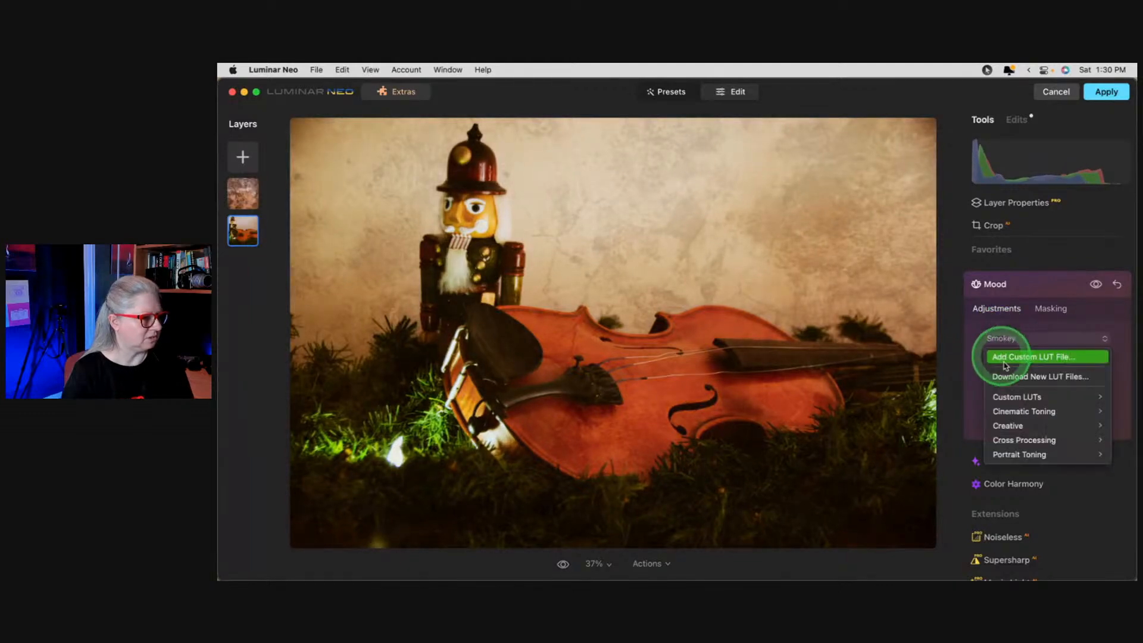
{"action": "mouse_move", "coordinate": [1008, 430]}
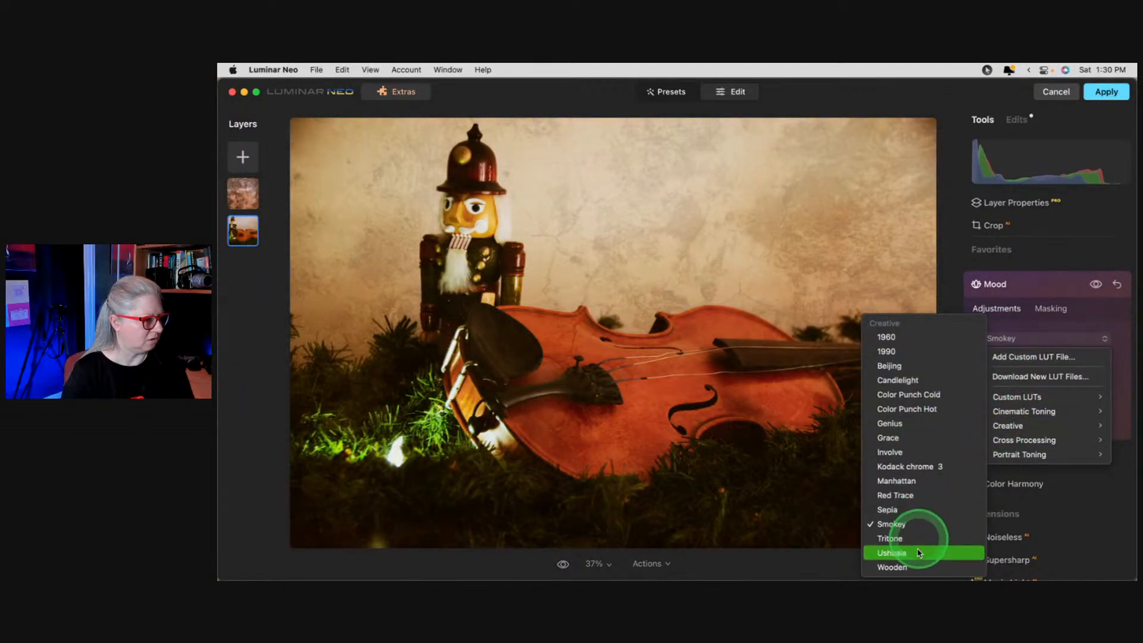
{"action": "left_click", "coordinate": [919, 566]}
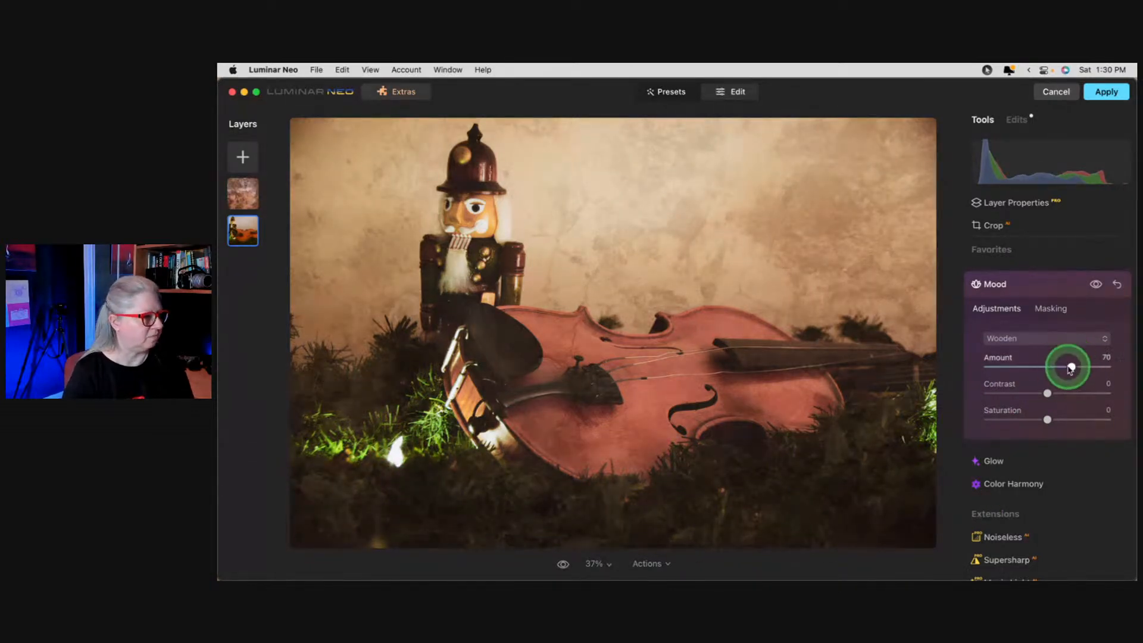
{"action": "mouse_move", "coordinate": [1067, 367]}
{"action": "left_mouse_down"}
{"action": "mouse_move", "coordinate": [980, 366]}
{"action": "mouse_move", "coordinate": [1118, 369]}
{"action": "mouse_move", "coordinate": [964, 363]}
{"action": "mouse_move", "coordinate": [1097, 365]}
{"action": "mouse_move", "coordinate": [983, 365]}
{"action": "mouse_move", "coordinate": [1080, 365]}
{"action": "left_mouse_up"}
Step: Look through the Mood LUT categories and apply the custom LUT Sumy to the violin photo layer
{"action": "left_click", "coordinate": [1025, 339]}
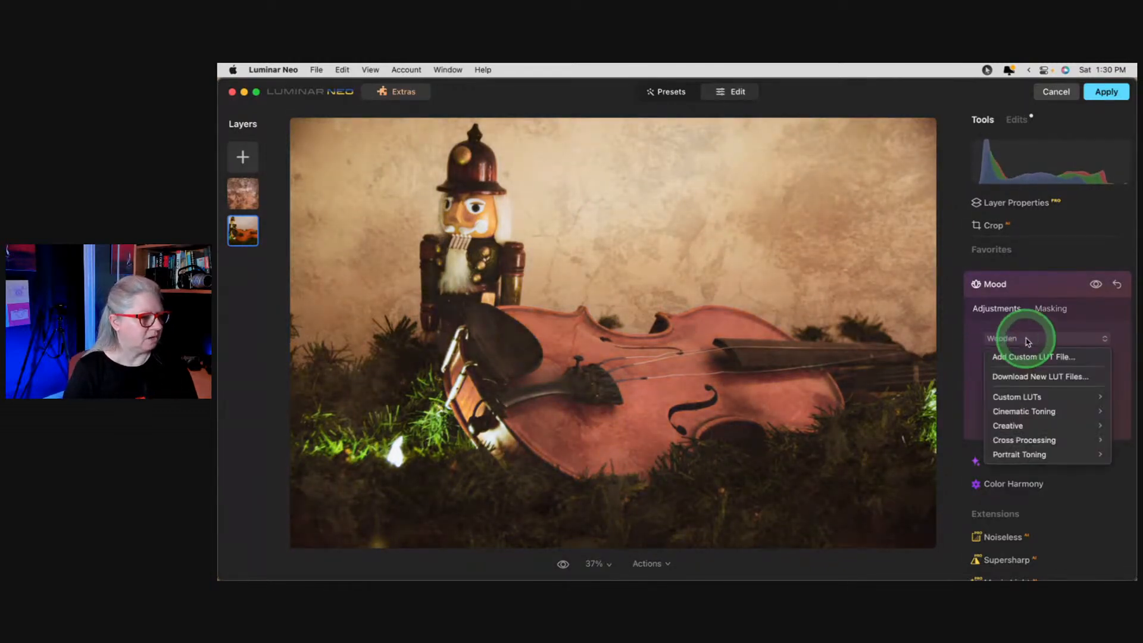
{"action": "left_click", "coordinate": [1021, 441]}
{"action": "left_click", "coordinate": [1038, 426]}
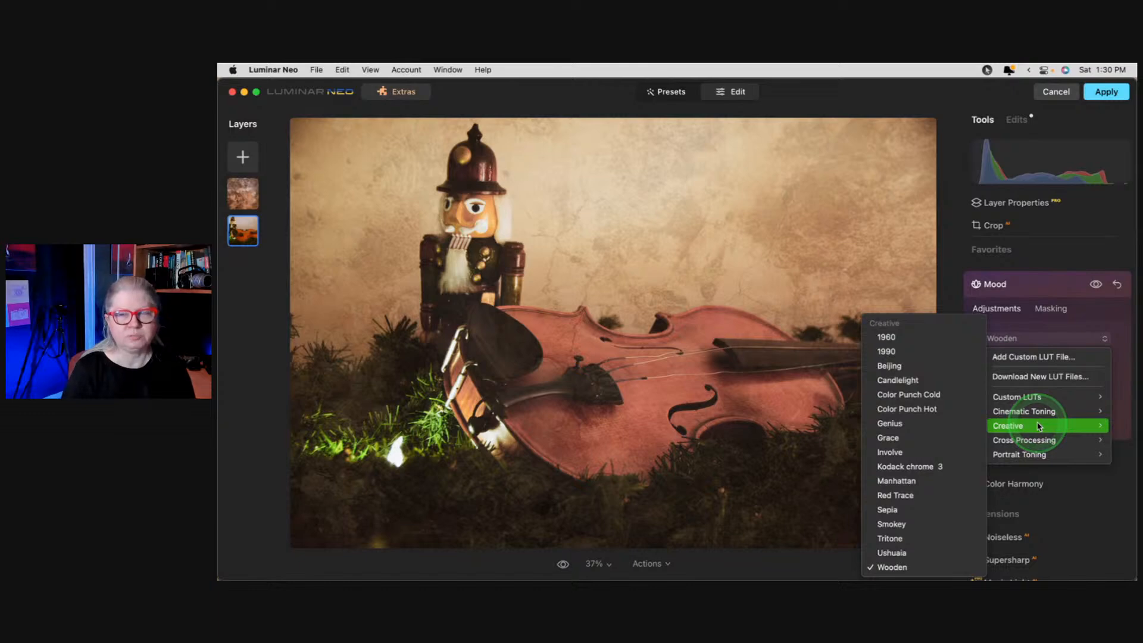
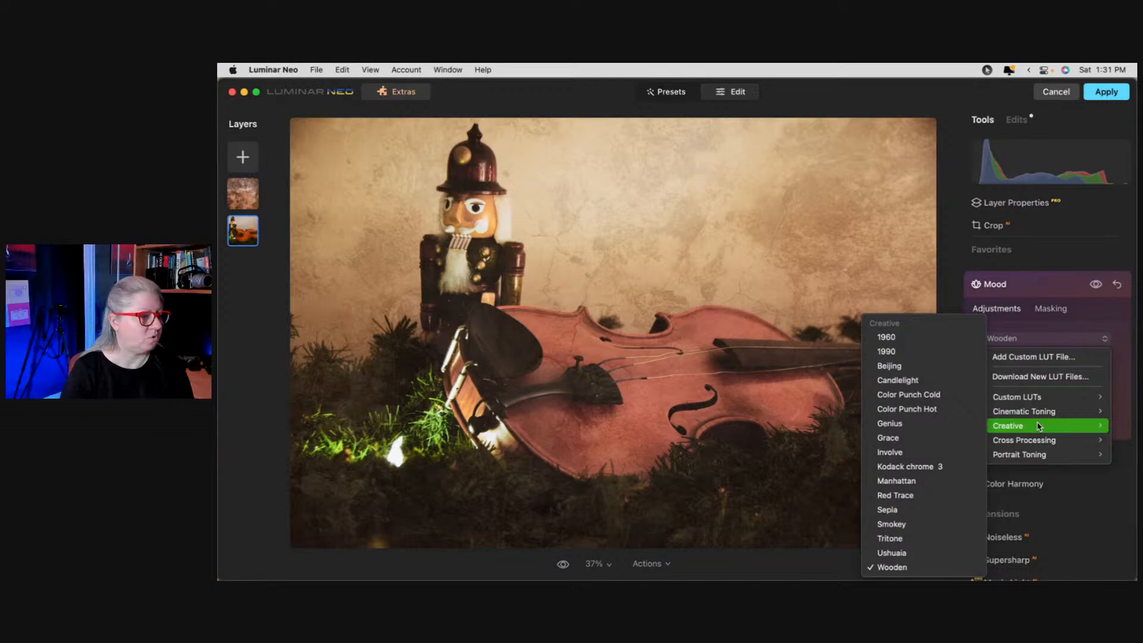
{"action": "left_click", "coordinate": [1041, 413]}
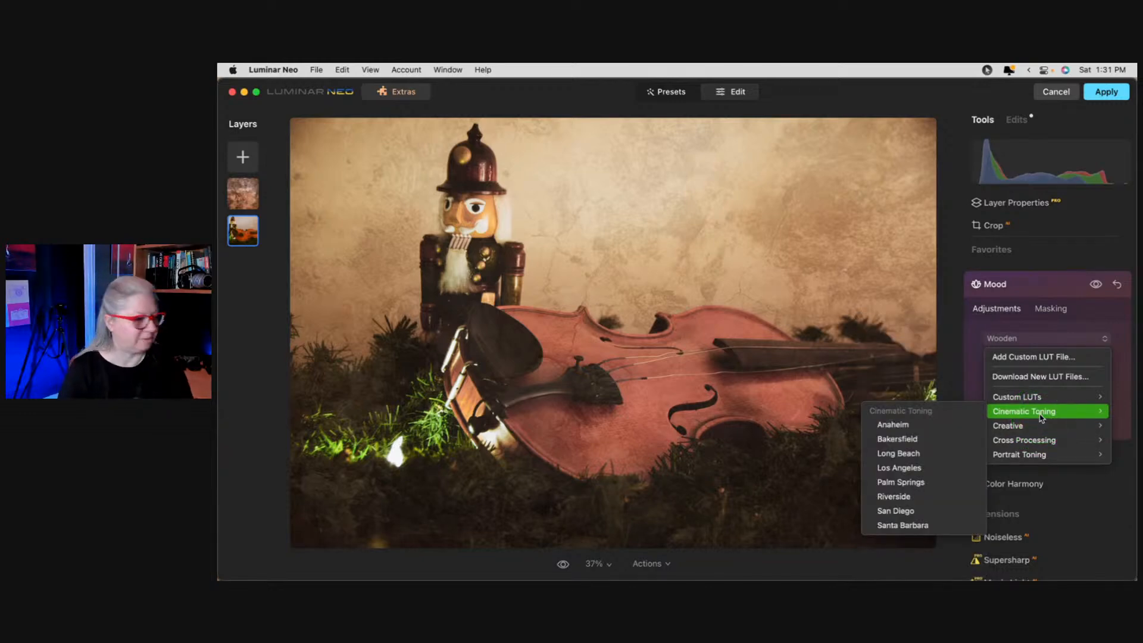
{"action": "left_click", "coordinate": [1042, 417]}
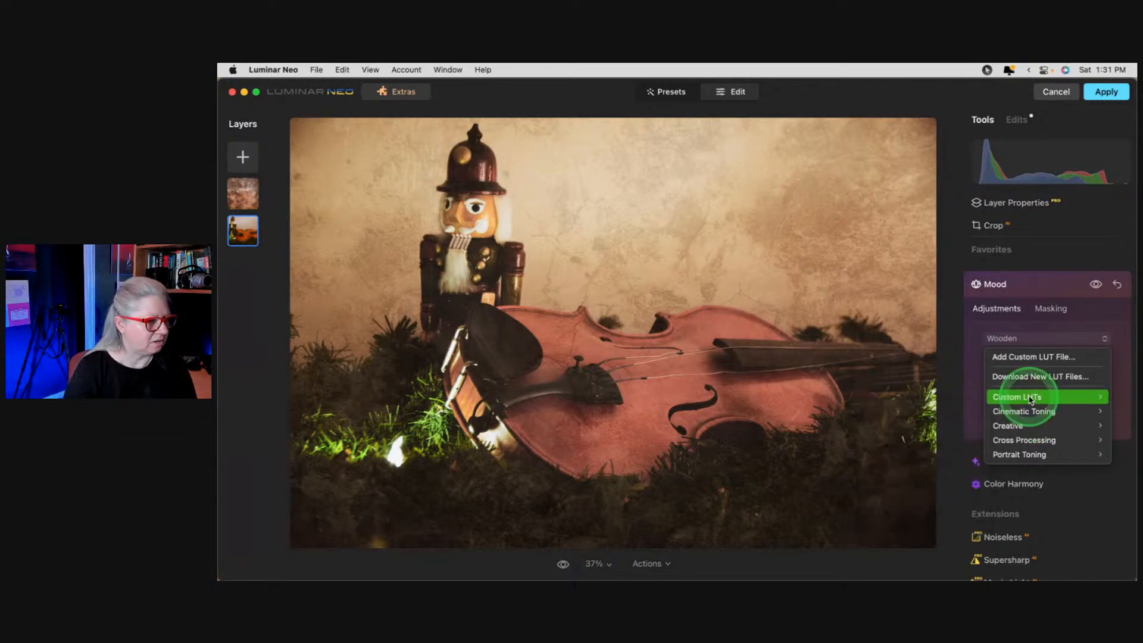
{"action": "left_click", "coordinate": [1031, 399]}
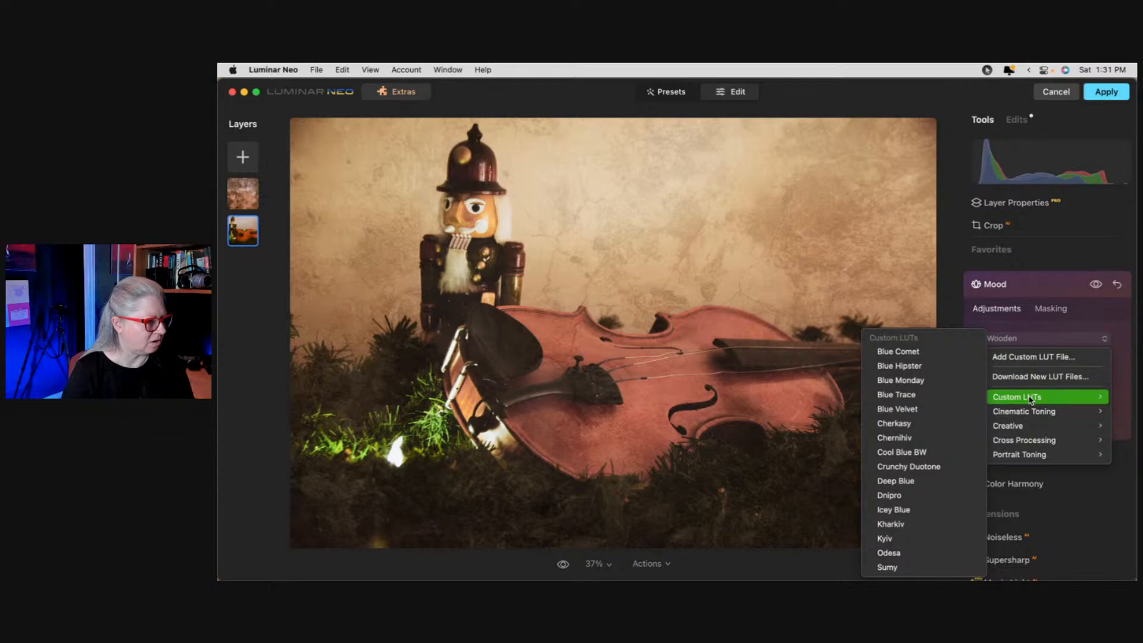
{"action": "left_click", "coordinate": [887, 565]}
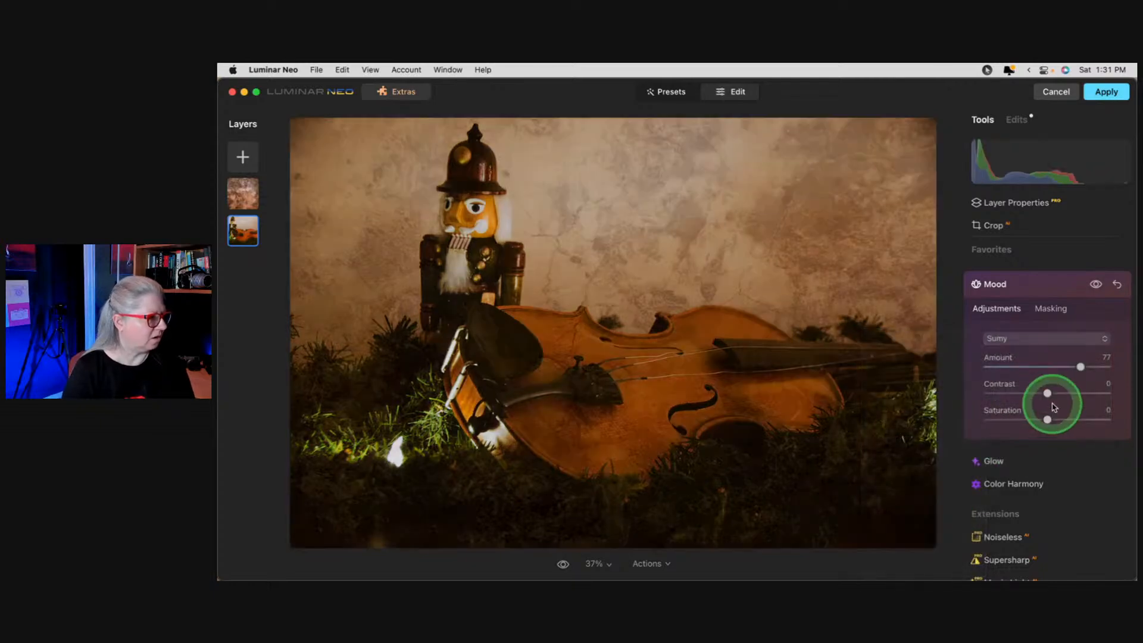
Step: Set the Sumy LUT's amount to 36 and saturation to 33, and compare the photo before and after
{"action": "left_click_drag", "start_coordinate": [1080, 367], "coordinate": [1017, 370]}
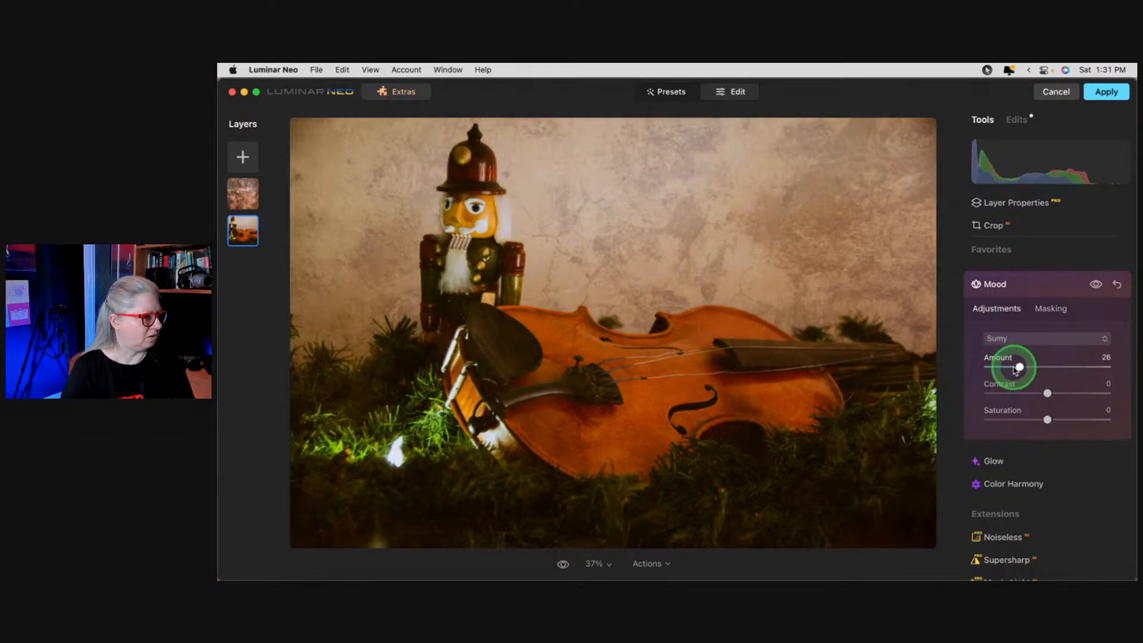
{"action": "mouse_move", "coordinate": [1047, 419]}
{"action": "left_mouse_down"}
{"action": "mouse_move", "coordinate": [1082, 418]}
{"action": "mouse_move", "coordinate": [1019, 418]}
{"action": "mouse_move", "coordinate": [1077, 419]}
{"action": "mouse_move", "coordinate": [1054, 419]}
{"action": "mouse_move", "coordinate": [1067, 418]}
{"action": "left_mouse_up"}
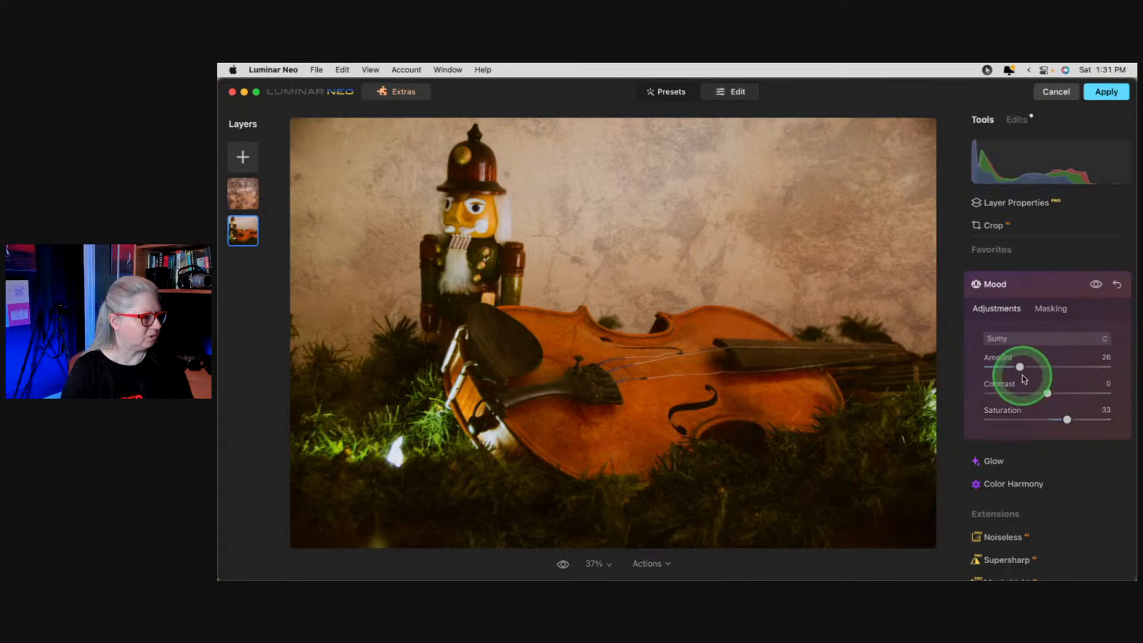
{"action": "left_click_drag", "start_coordinate": [1020, 364], "coordinate": [1030, 366]}
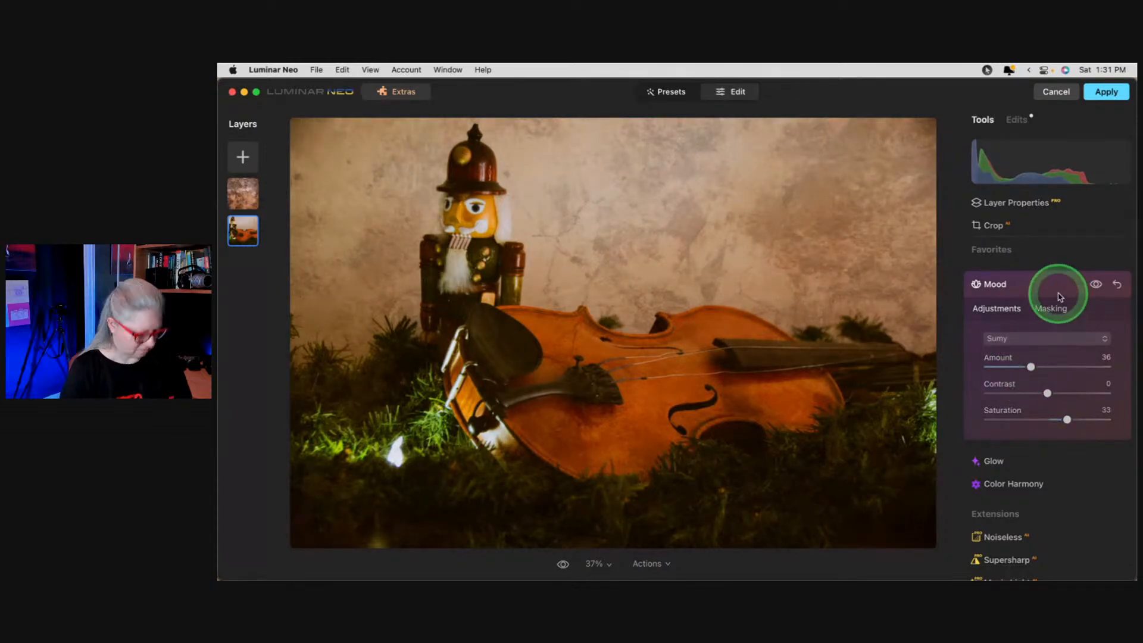
{"action": "key", "text": "backslash"}
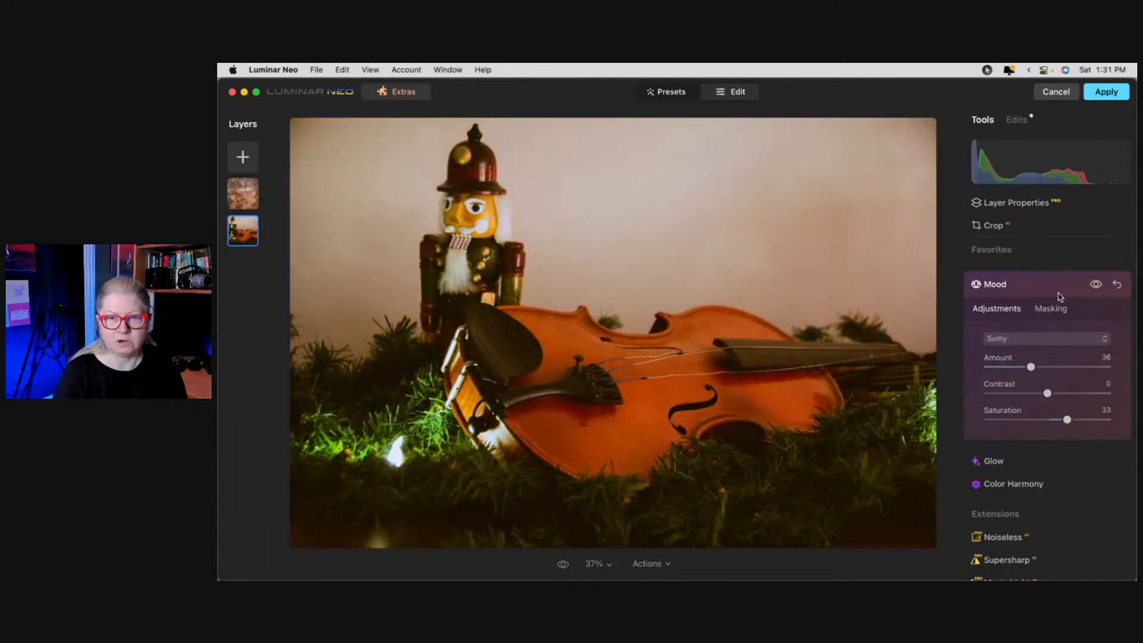
{"action": "key", "text": "backslash"}
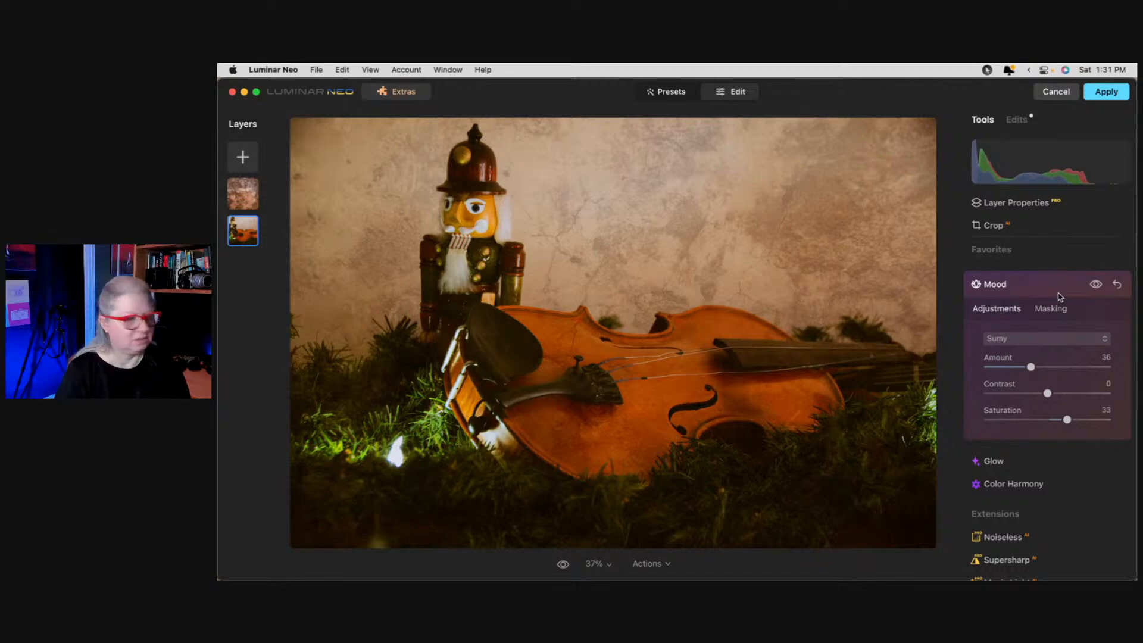
{"action": "left_click", "coordinate": [1047, 284]}
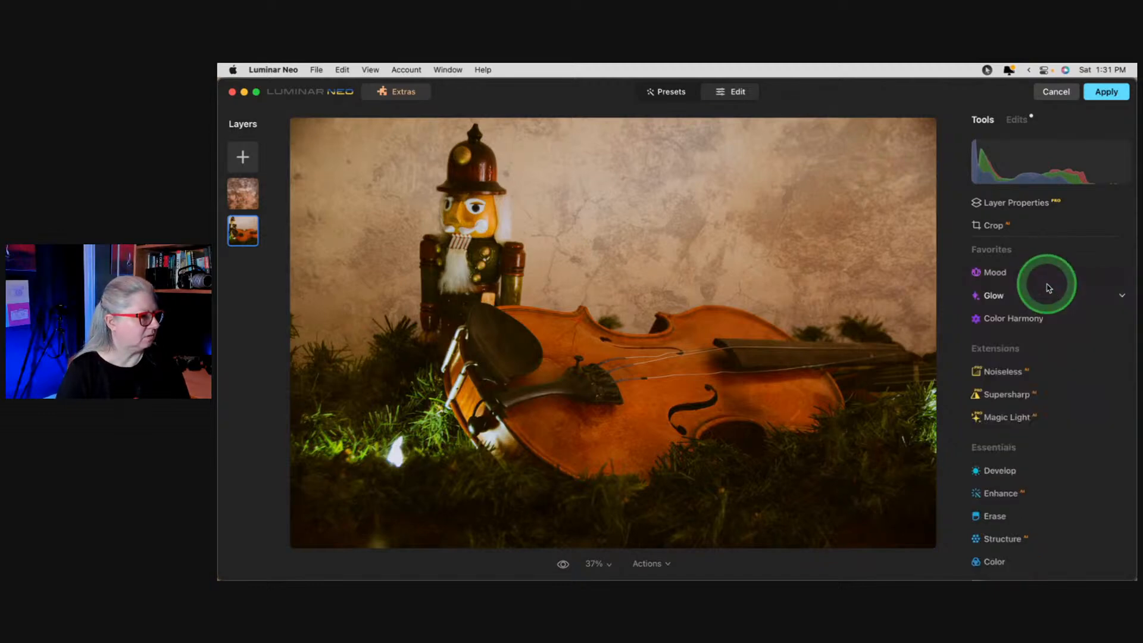
Step: Lower the texture layer's opacity to about 49
{"action": "left_click", "coordinate": [266, 190]}
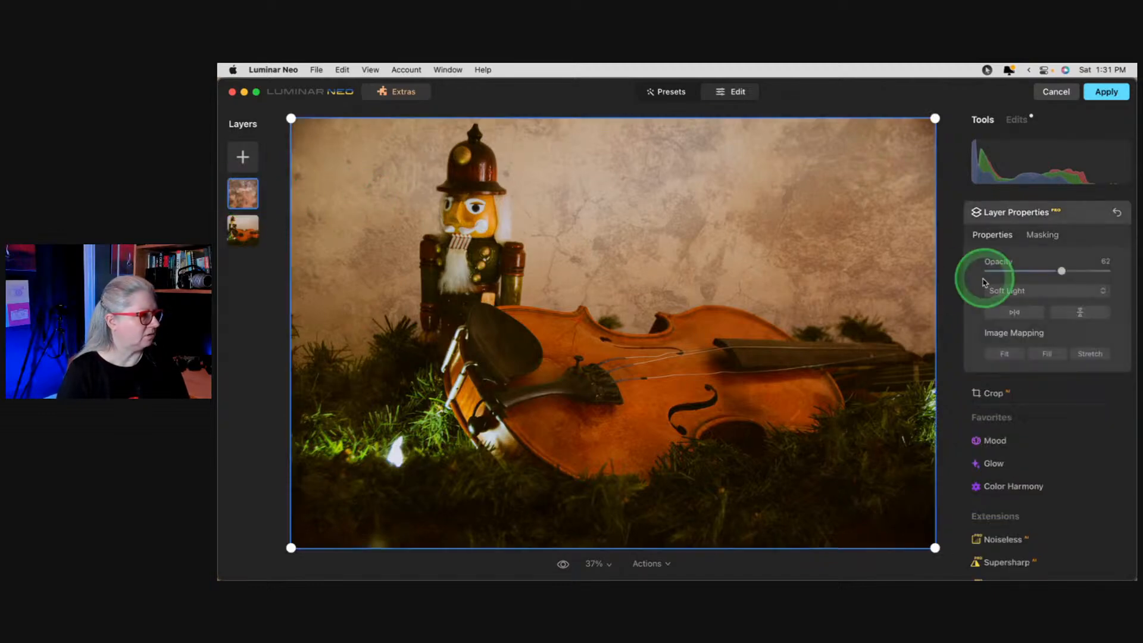
{"action": "left_click_drag", "start_coordinate": [982, 272], "coordinate": [1054, 271]}
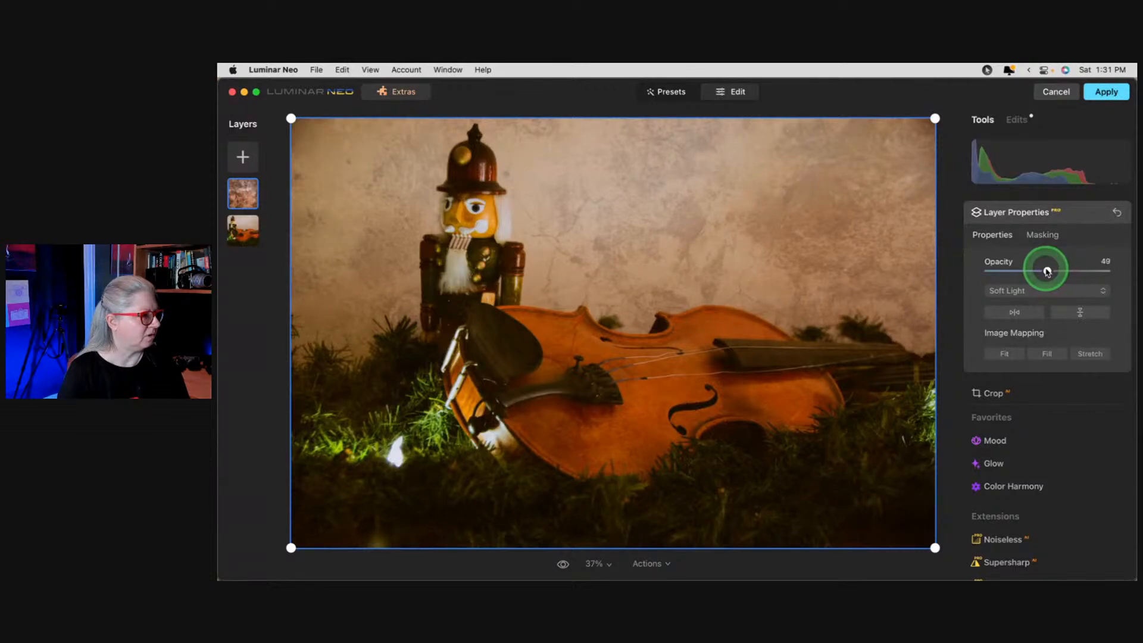
{"action": "left_click", "coordinate": [1083, 215]}
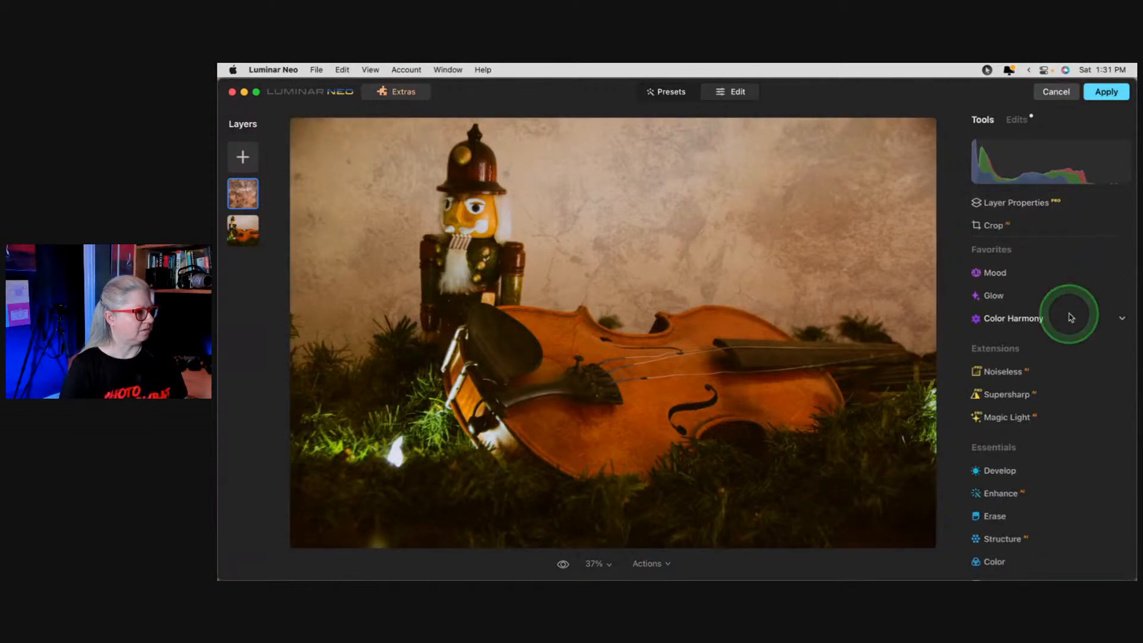
{"action": "left_click", "coordinate": [1069, 317]}
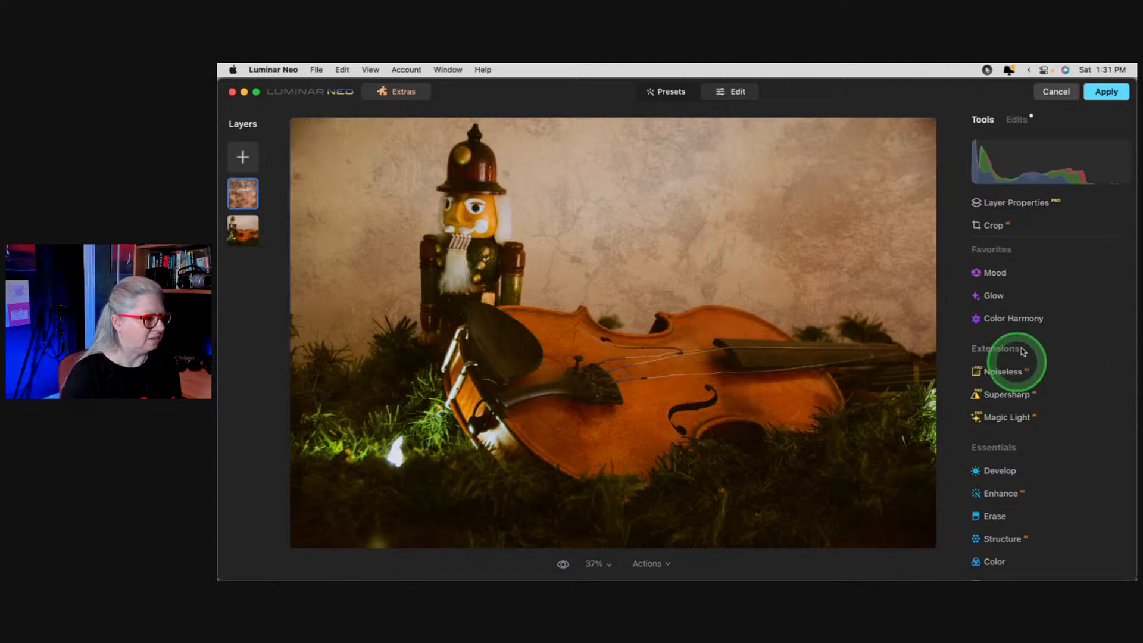
Step: Erase the bright white light in the greenery left of the violin from the photo layer, using brush size 20
{"action": "left_click", "coordinate": [242, 229]}
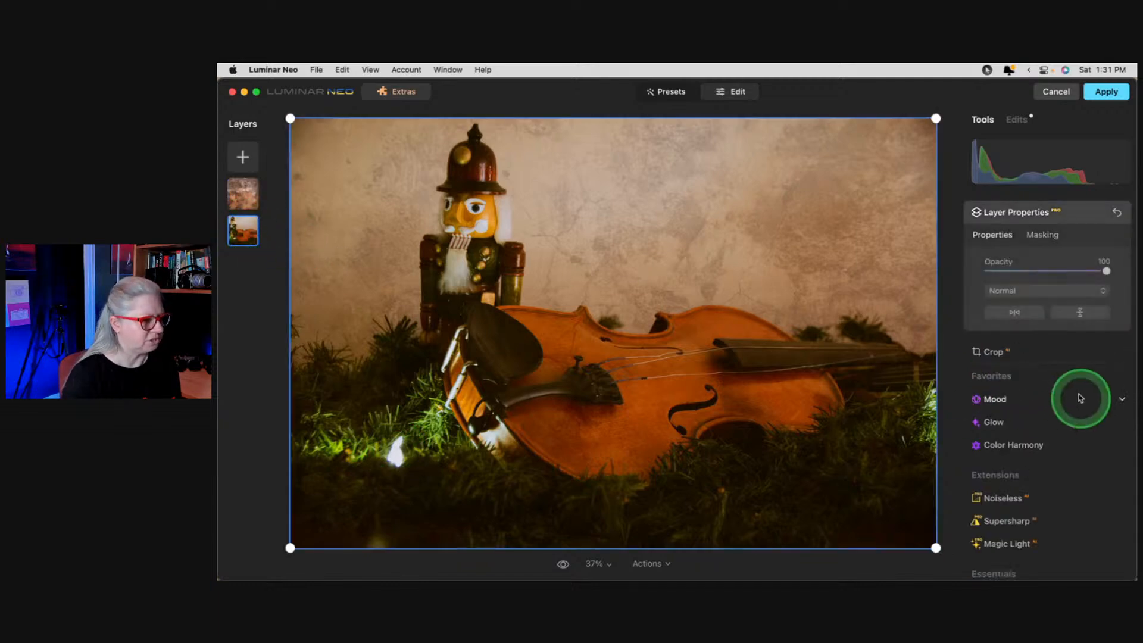
{"action": "scroll", "coordinate": [1037, 390], "scroll_direction": "down", "scroll_amount": 4}
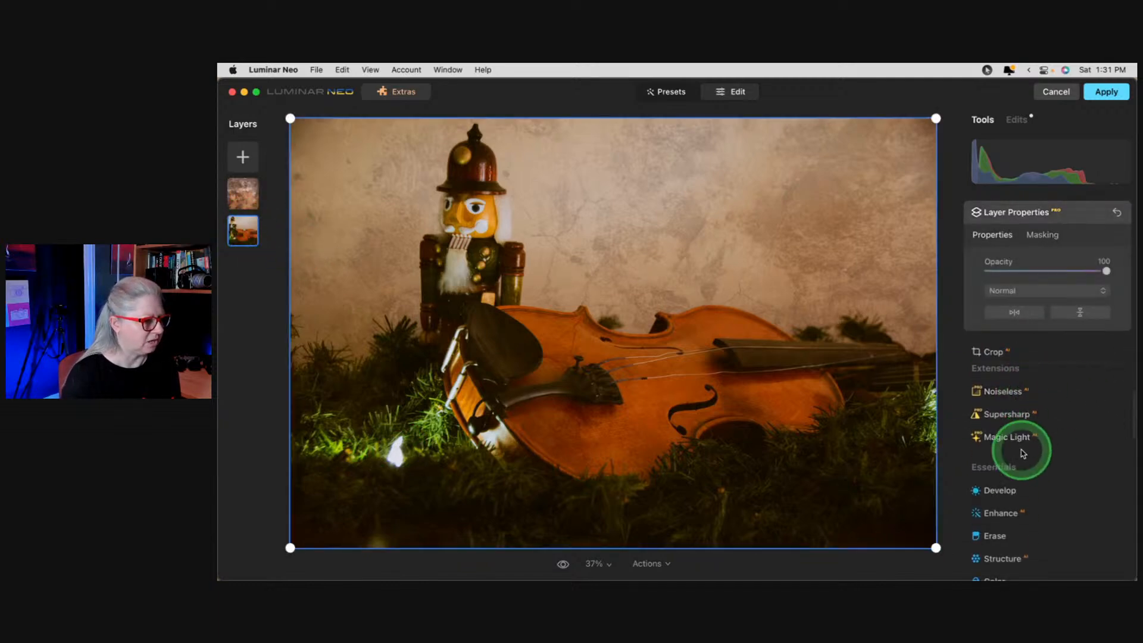
{"action": "left_click", "coordinate": [1024, 536]}
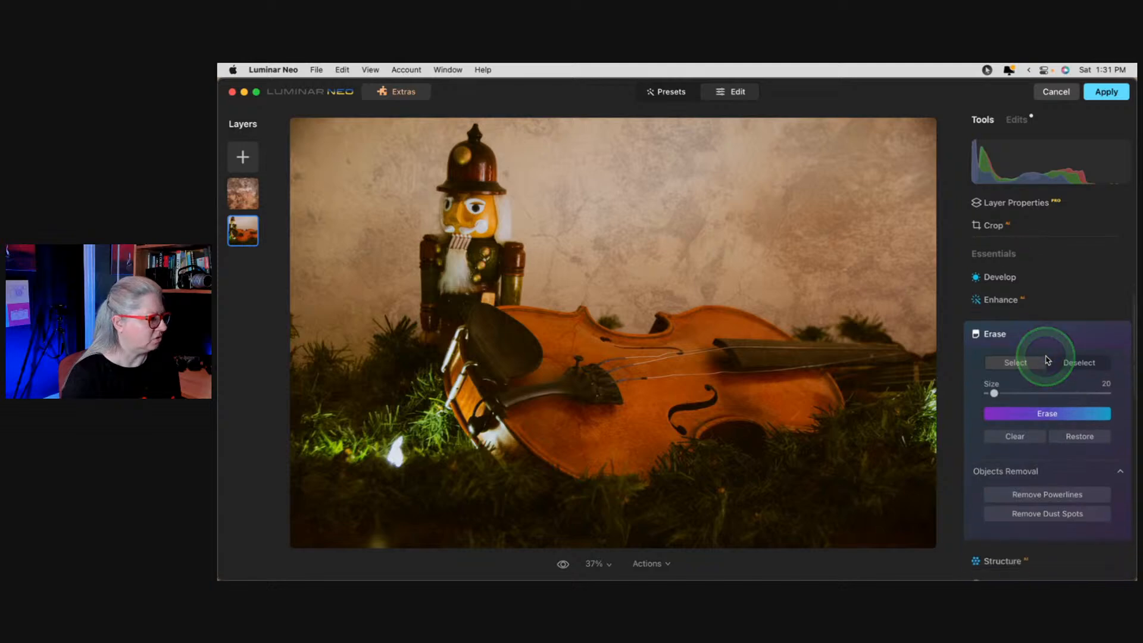
{"action": "mouse_move", "coordinate": [387, 459]}
{"action": "left_mouse_down"}
{"action": "mouse_move", "coordinate": [395, 444]}
{"action": "mouse_move", "coordinate": [387, 462]}
{"action": "left_mouse_up"}
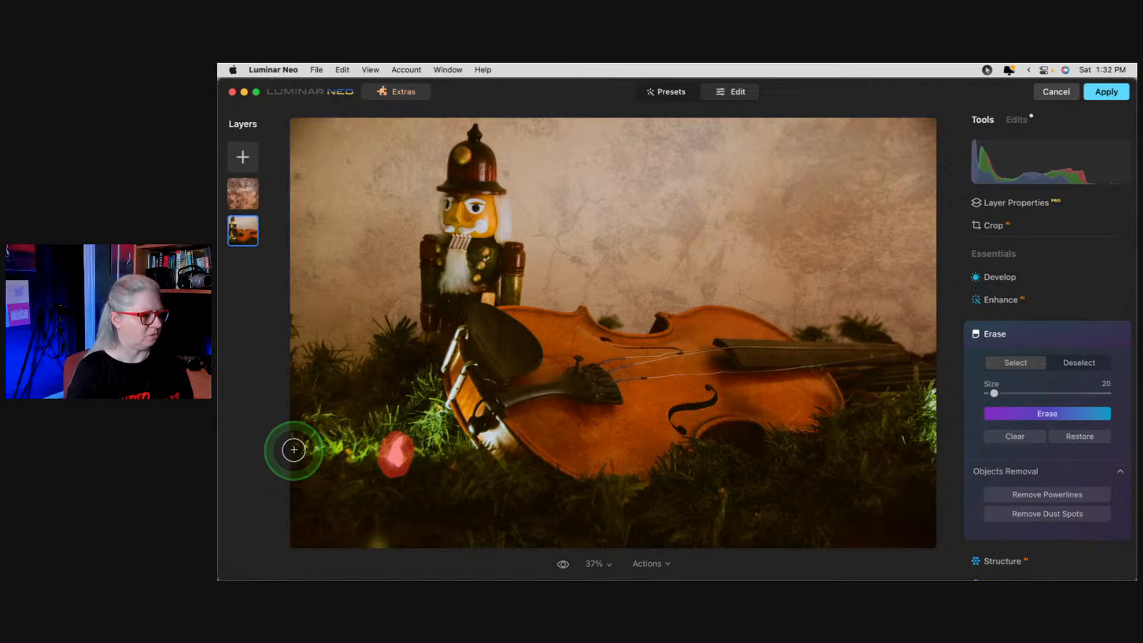
{"action": "left_click", "coordinate": [1022, 417]}
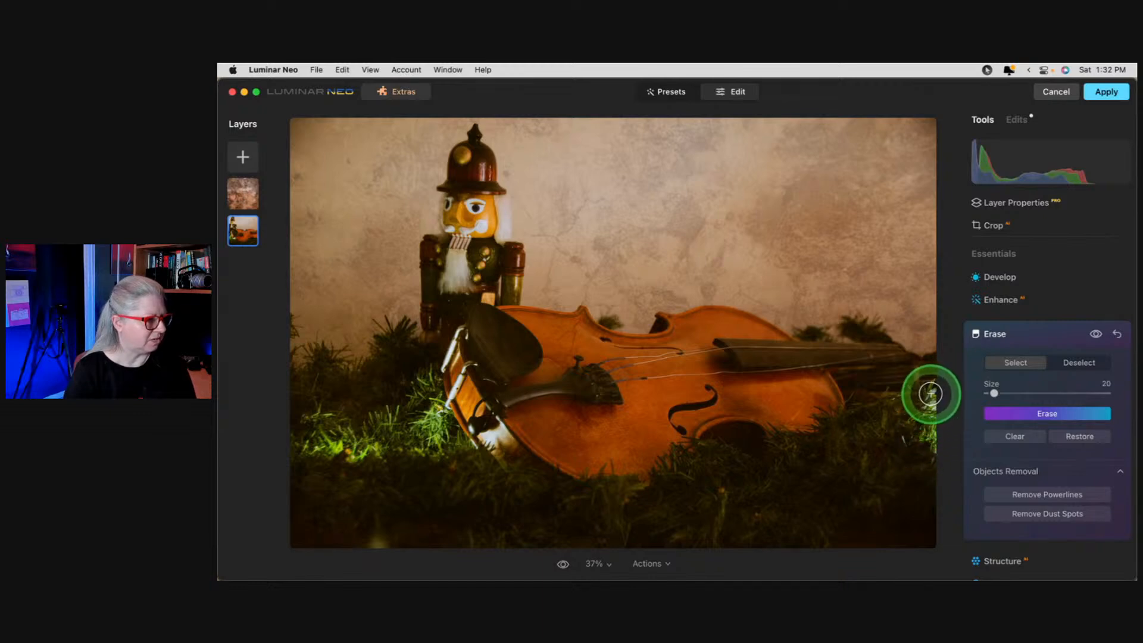
Step: Erase the bright greenery at the photo's right edge, the light spot on the bottom edge and the spot in the lower-right greenery
{"action": "left_click_drag", "start_coordinate": [930, 393], "coordinate": [927, 466]}
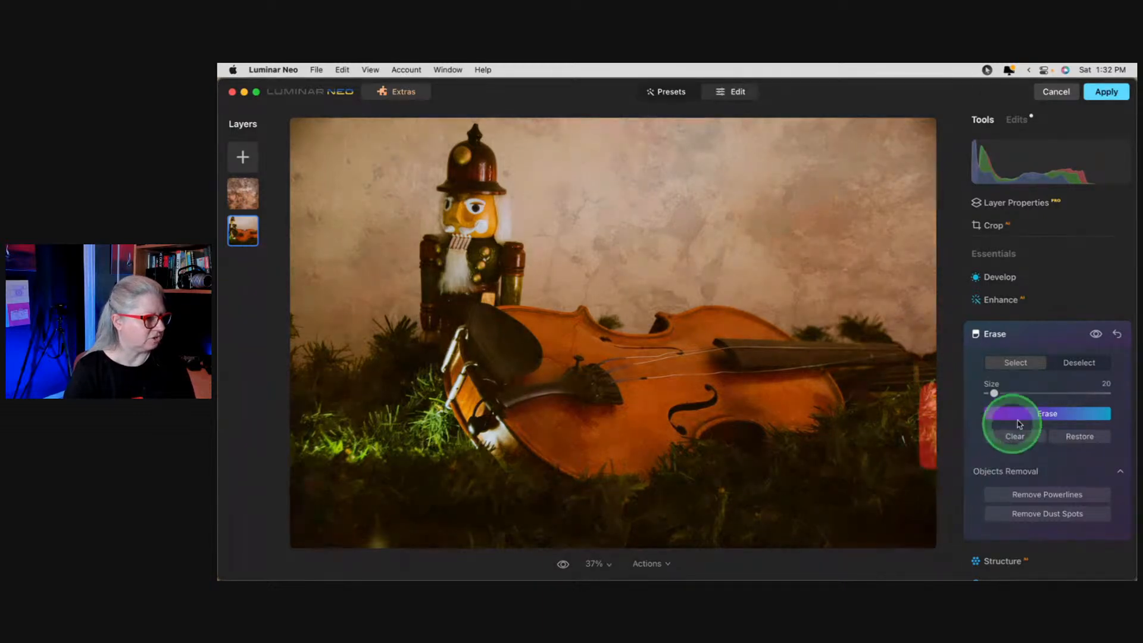
{"action": "left_click", "coordinate": [1020, 416]}
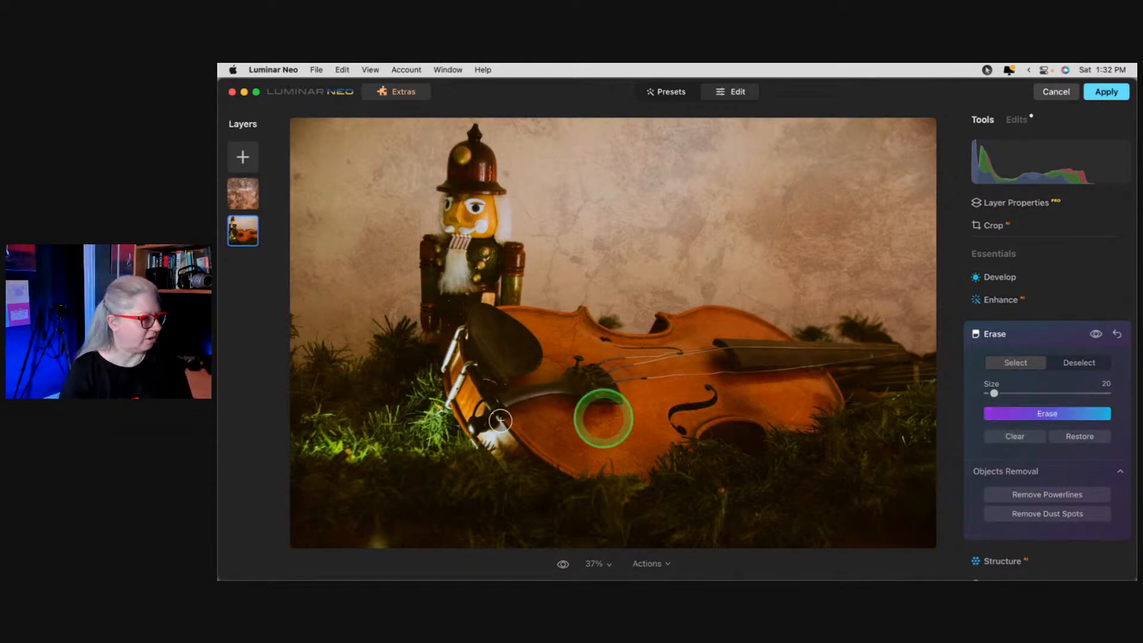
{"action": "left_click", "coordinate": [375, 541]}
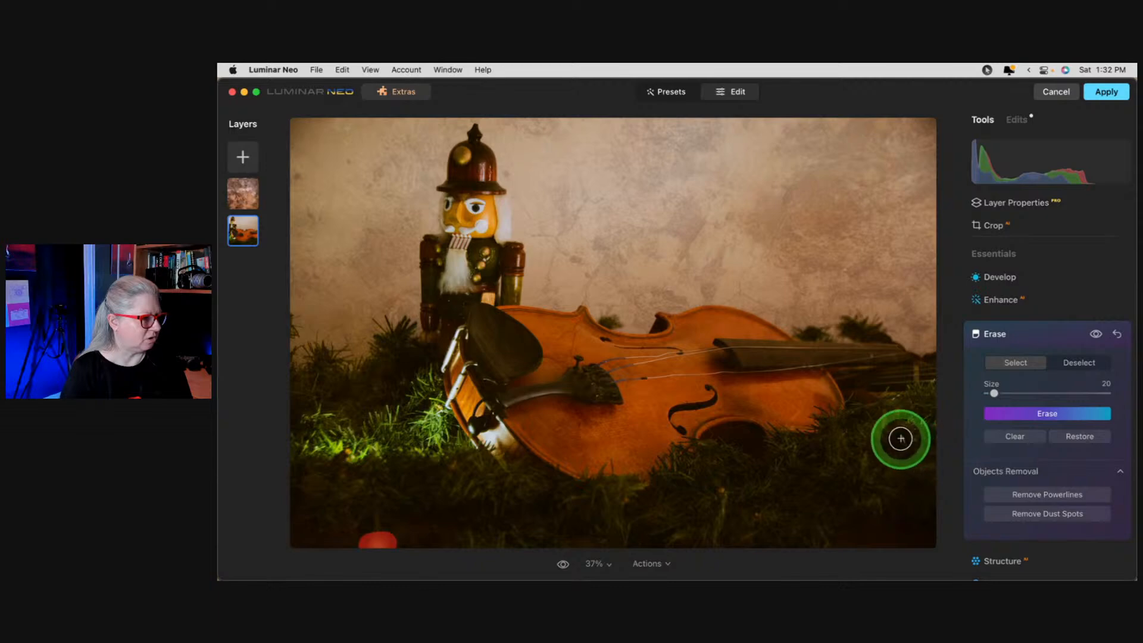
{"action": "left_click", "coordinate": [900, 439]}
{"action": "left_click", "coordinate": [1023, 413]}
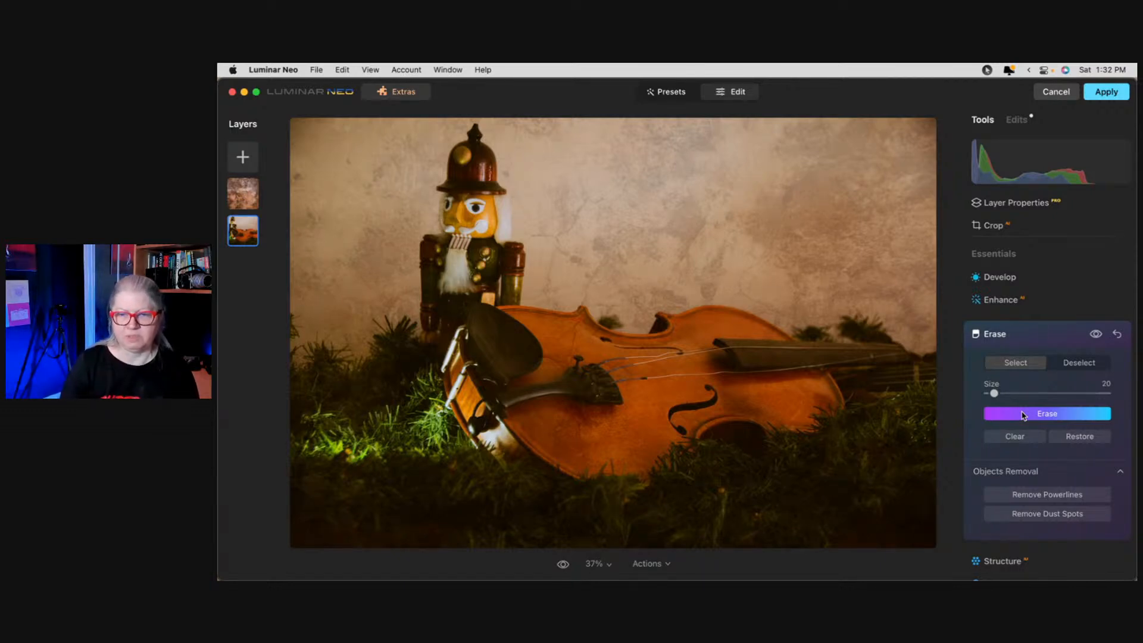
{"action": "left_click", "coordinate": [1025, 415]}
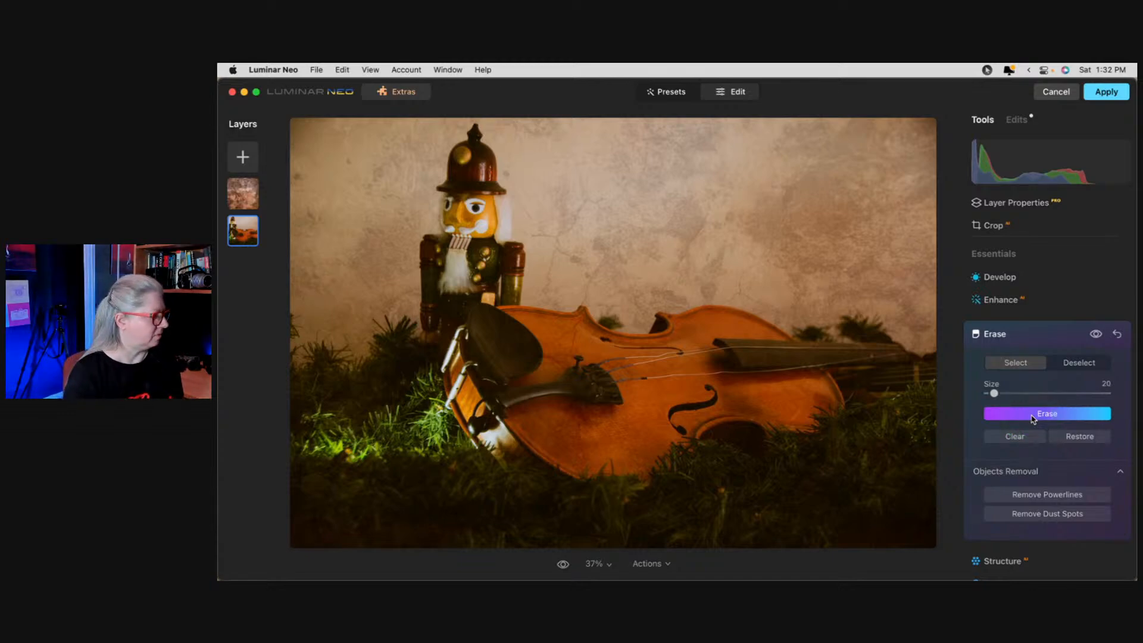
{"action": "left_click", "coordinate": [1020, 337]}
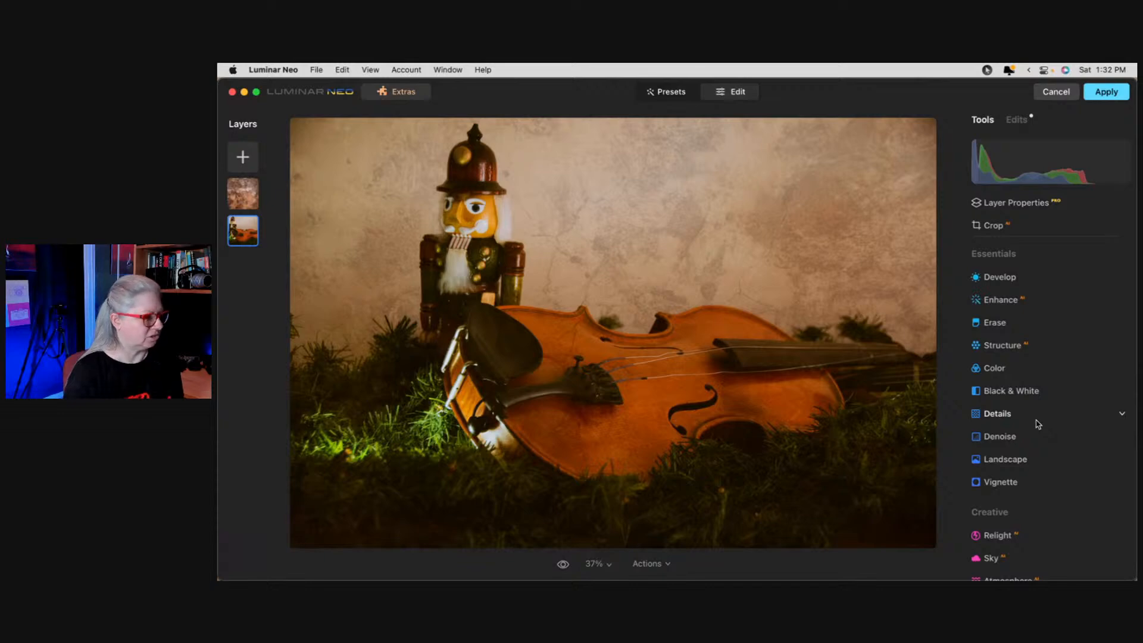
Step: Add Supercontrast to the violin photo layer with highlights contrast 62 and highlights balance -25
{"action": "scroll", "coordinate": [1038, 423], "scroll_direction": "down", "scroll_amount": 10}
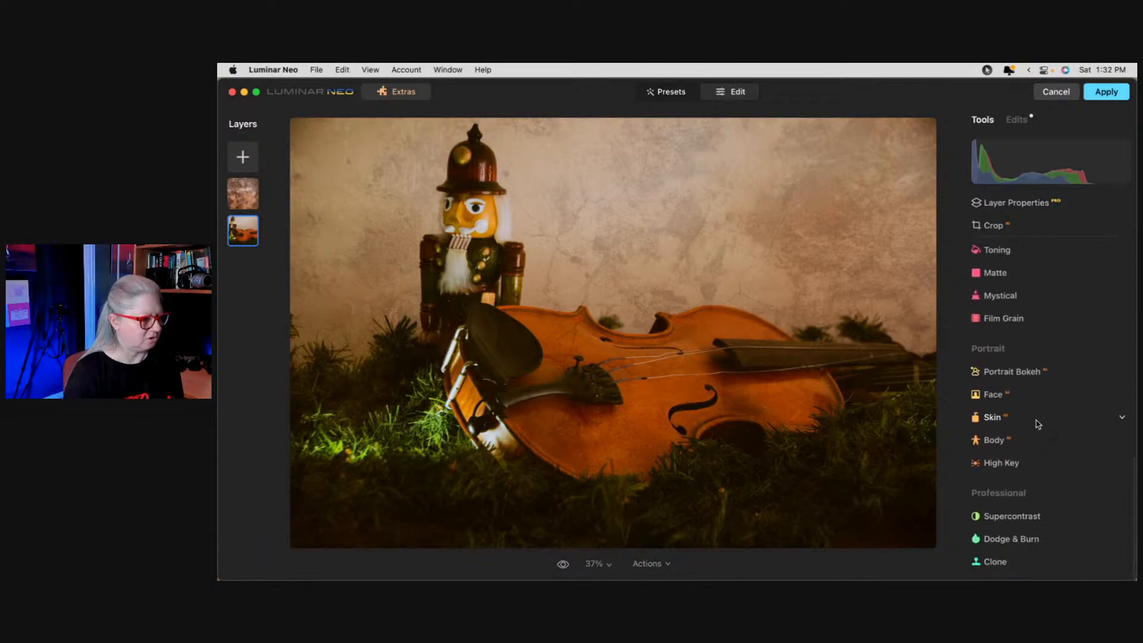
{"action": "left_click", "coordinate": [1012, 515]}
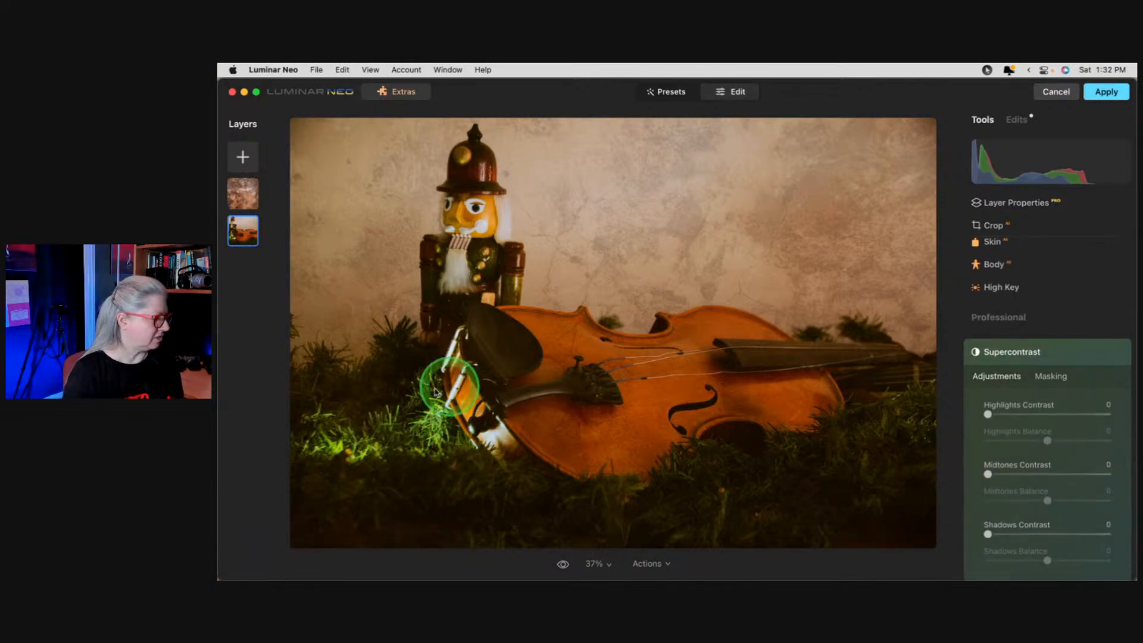
{"action": "left_click_drag", "start_coordinate": [987, 415], "coordinate": [1070, 415]}
{"action": "mouse_move", "coordinate": [1047, 440]}
{"action": "left_mouse_down"}
{"action": "mouse_move", "coordinate": [1087, 438]}
{"action": "mouse_move", "coordinate": [913, 429]}
{"action": "mouse_move", "coordinate": [1046, 423]}
{"action": "mouse_move", "coordinate": [1074, 429]}
{"action": "mouse_move", "coordinate": [808, 439]}
{"action": "mouse_move", "coordinate": [1117, 416]}
{"action": "mouse_move", "coordinate": [1044, 413]}
{"action": "mouse_move", "coordinate": [1093, 421]}
{"action": "mouse_move", "coordinate": [1016, 434]}
{"action": "mouse_move", "coordinate": [1031, 430]}
{"action": "left_mouse_up"}
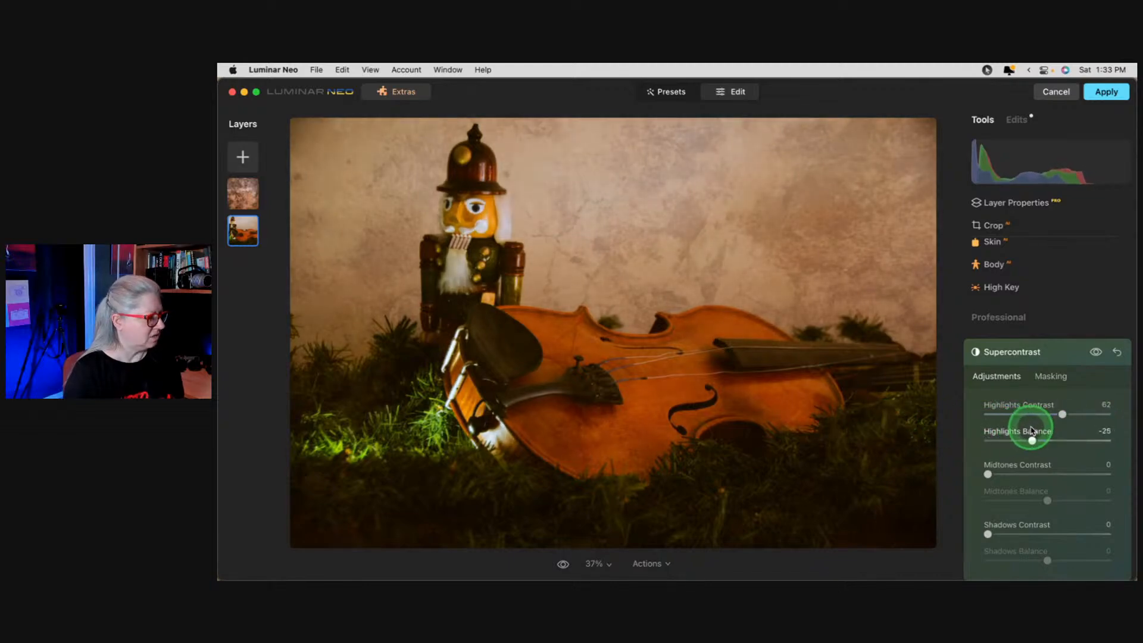
Step: Paint a Supercontrast brush mask of size 100 over the brightly lit greenery and the near end of the violin
{"action": "left_click", "coordinate": [1051, 375]}
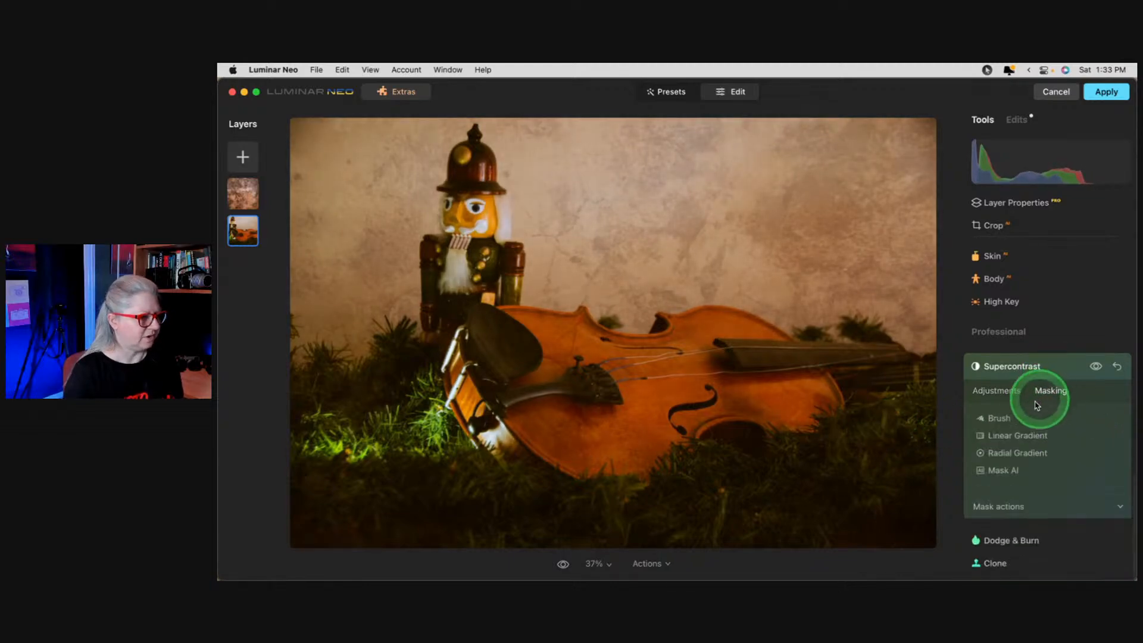
{"action": "left_click", "coordinate": [999, 418]}
{"action": "left_click", "coordinate": [1012, 441]}
{"action": "mouse_move", "coordinate": [525, 433]}
{"action": "left_mouse_down"}
{"action": "mouse_move", "coordinate": [479, 445]}
{"action": "mouse_move", "coordinate": [459, 359]}
{"action": "mouse_move", "coordinate": [431, 441]}
{"action": "mouse_move", "coordinate": [303, 440]}
{"action": "mouse_move", "coordinate": [348, 433]}
{"action": "mouse_move", "coordinate": [461, 378]}
{"action": "mouse_move", "coordinate": [462, 344]}
{"action": "mouse_move", "coordinate": [421, 406]}
{"action": "mouse_move", "coordinate": [296, 429]}
{"action": "left_mouse_up"}
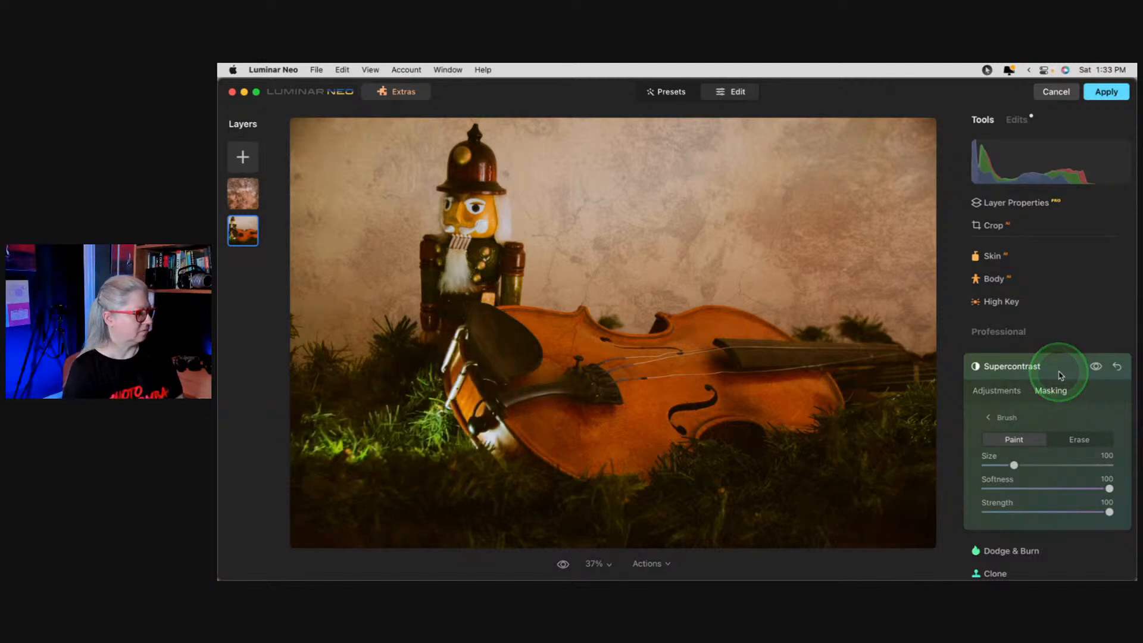
Step: Set the masked Supercontrast's highlights balance to 28 and highlights contrast to 76
{"action": "left_click", "coordinate": [997, 389]}
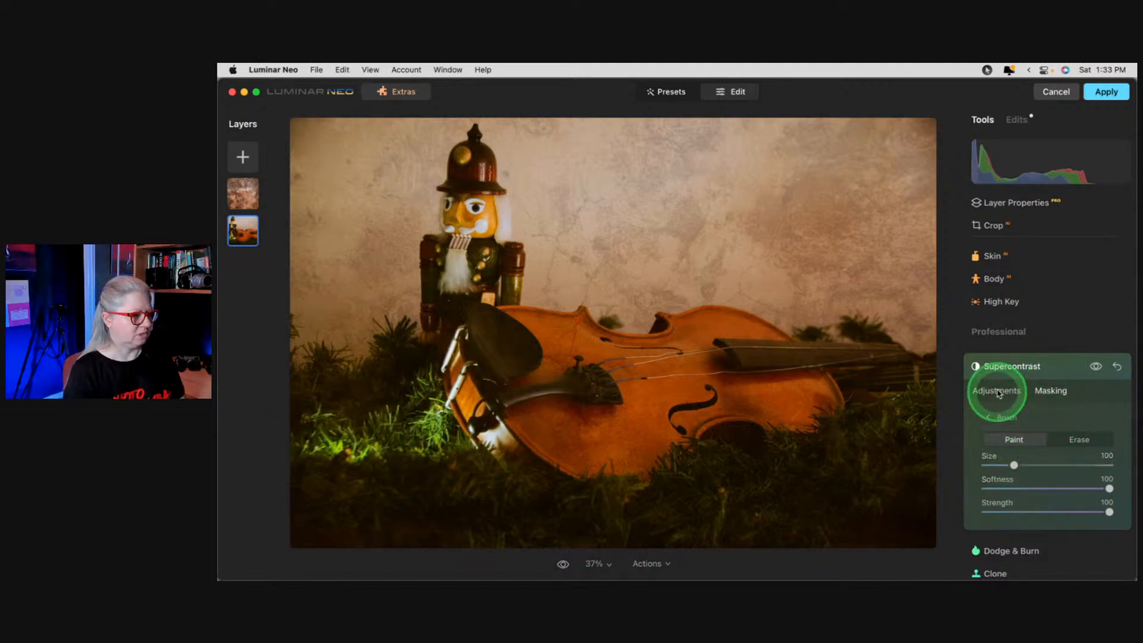
{"action": "left_click_drag", "start_coordinate": [1036, 419], "coordinate": [1065, 441]}
{"action": "left_click_drag", "start_coordinate": [1065, 414], "coordinate": [1080, 415]}
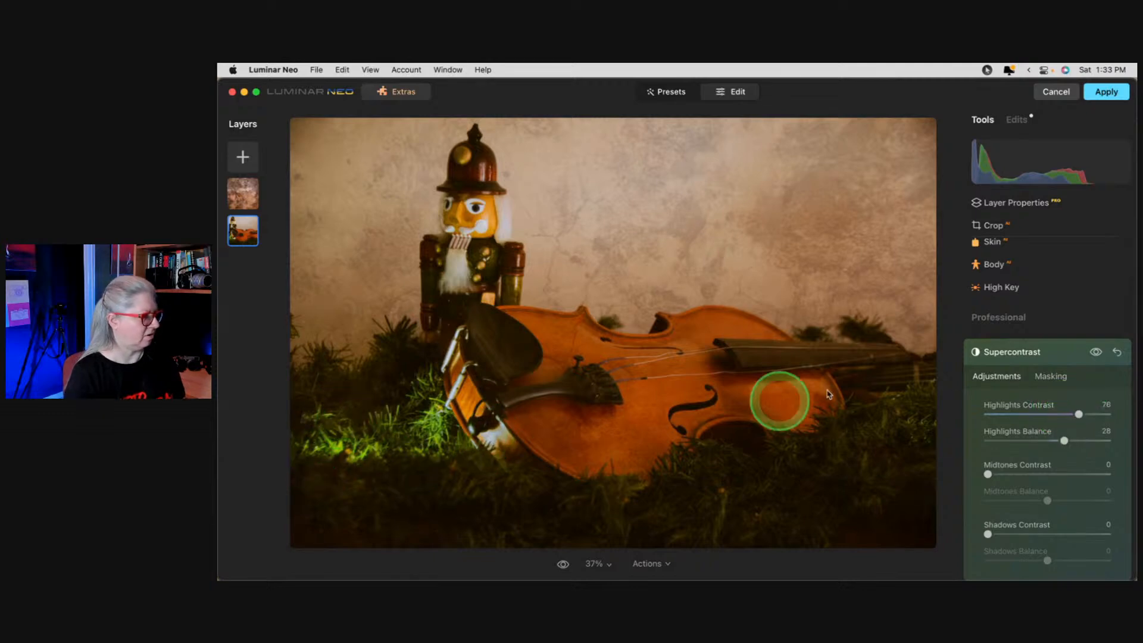
{"action": "left_click", "coordinate": [1059, 352]}
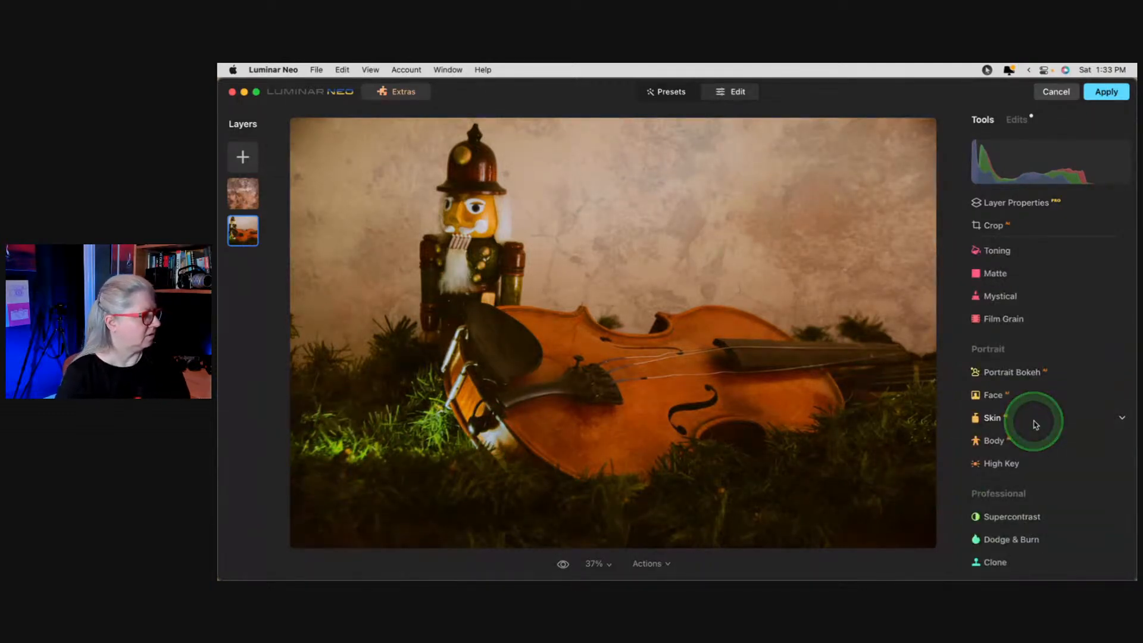
Step: Apply the Luminar Neo edits, return to Lightroom Classic and open the masking options for the violin photo
{"action": "left_click", "coordinate": [1104, 91]}
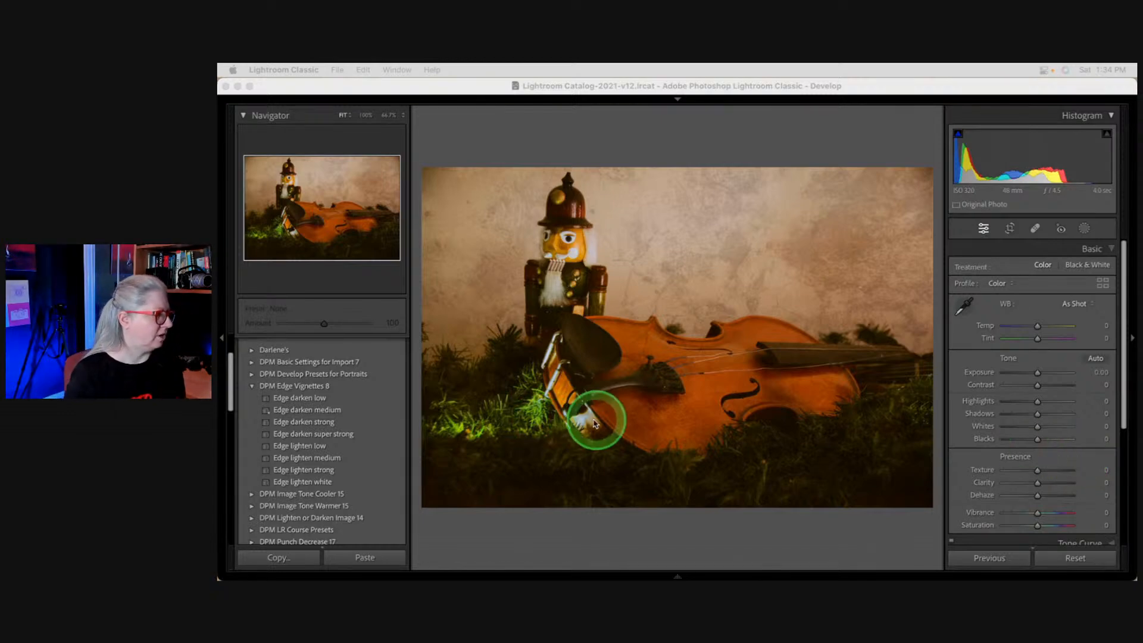
{"action": "left_click", "coordinate": [1084, 231]}
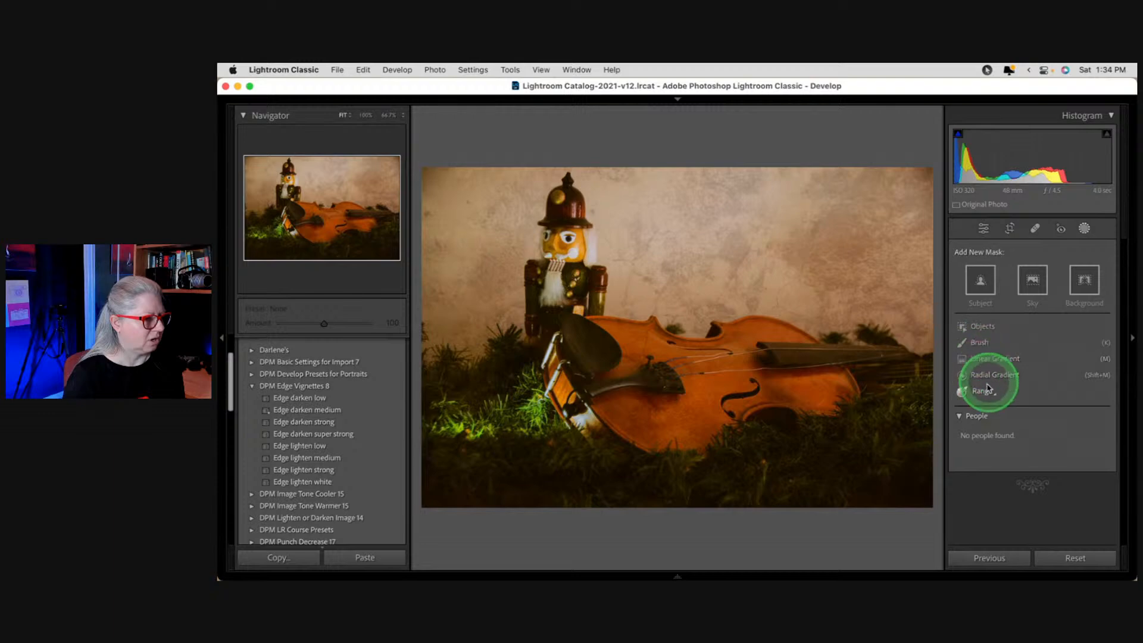
Step: Create a luminance range mask sampled from the bright highlight on the lower end of the violin
{"action": "left_click", "coordinate": [984, 391]}
{"action": "left_click", "coordinate": [1002, 433]}
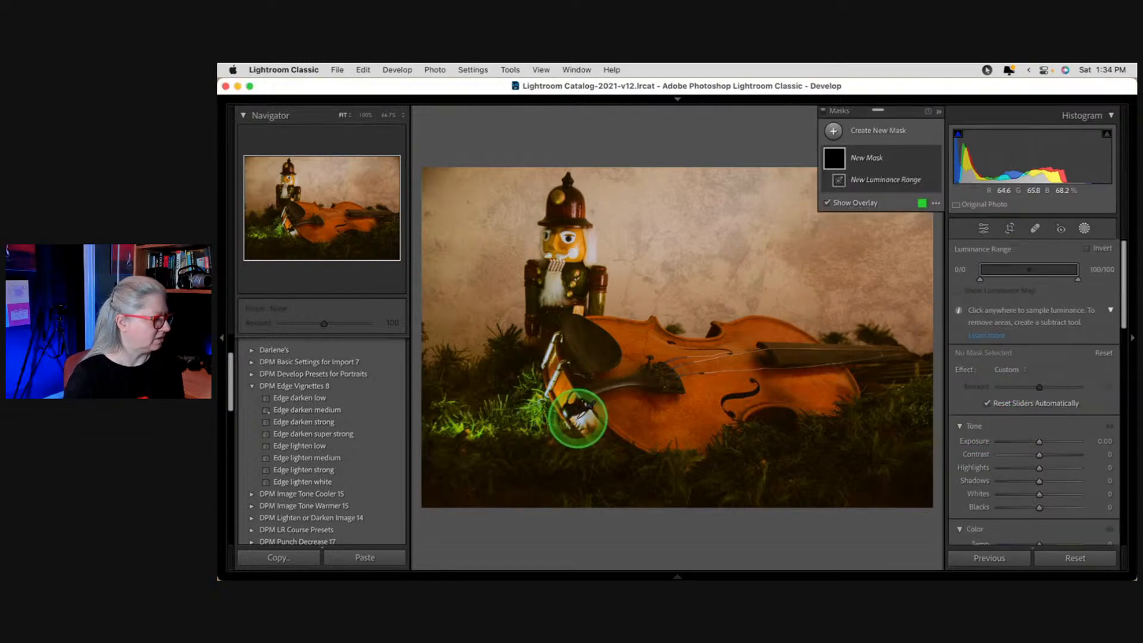
{"action": "left_click", "coordinate": [579, 420]}
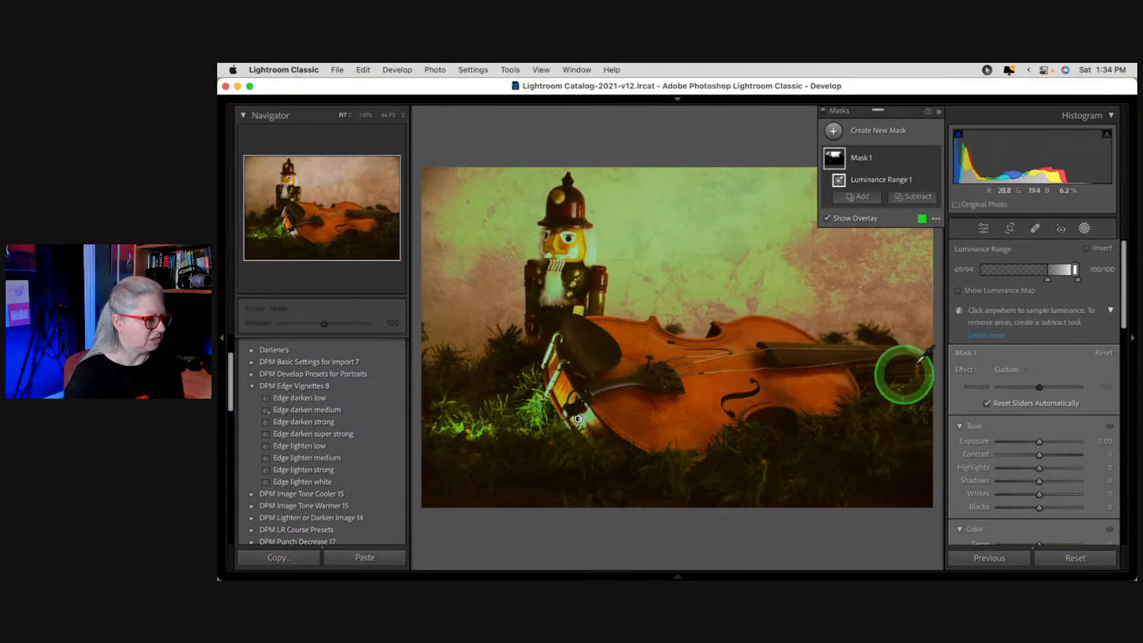
Step: Set the mask overlay colour to red, then switch the overlay mode to Image on B&W
{"action": "left_click", "coordinate": [921, 219]}
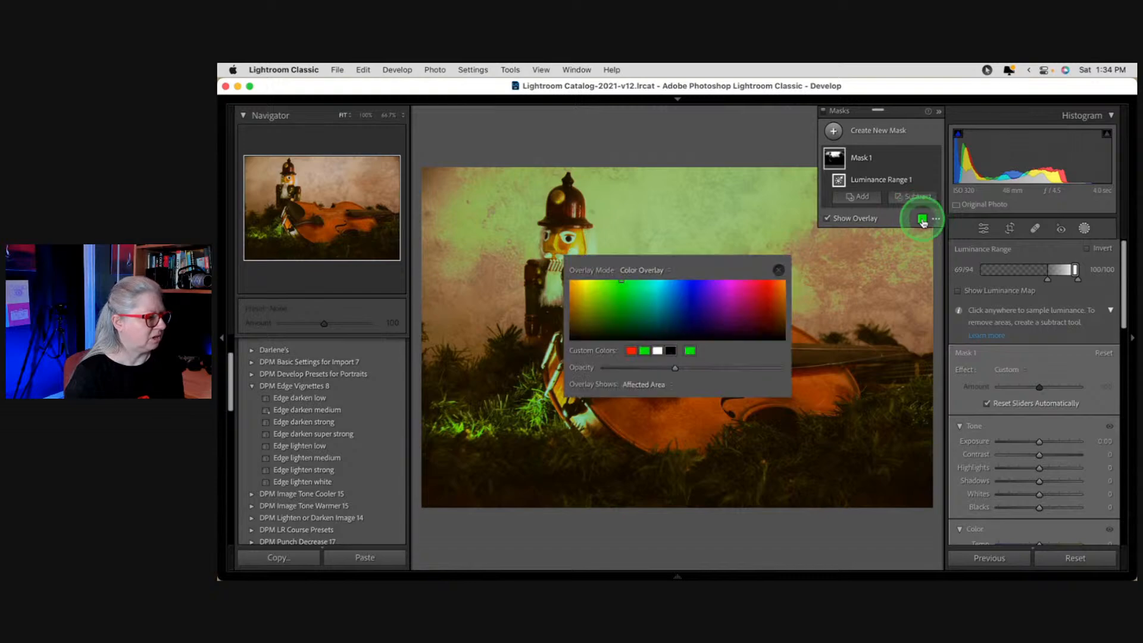
{"action": "left_click", "coordinate": [631, 351]}
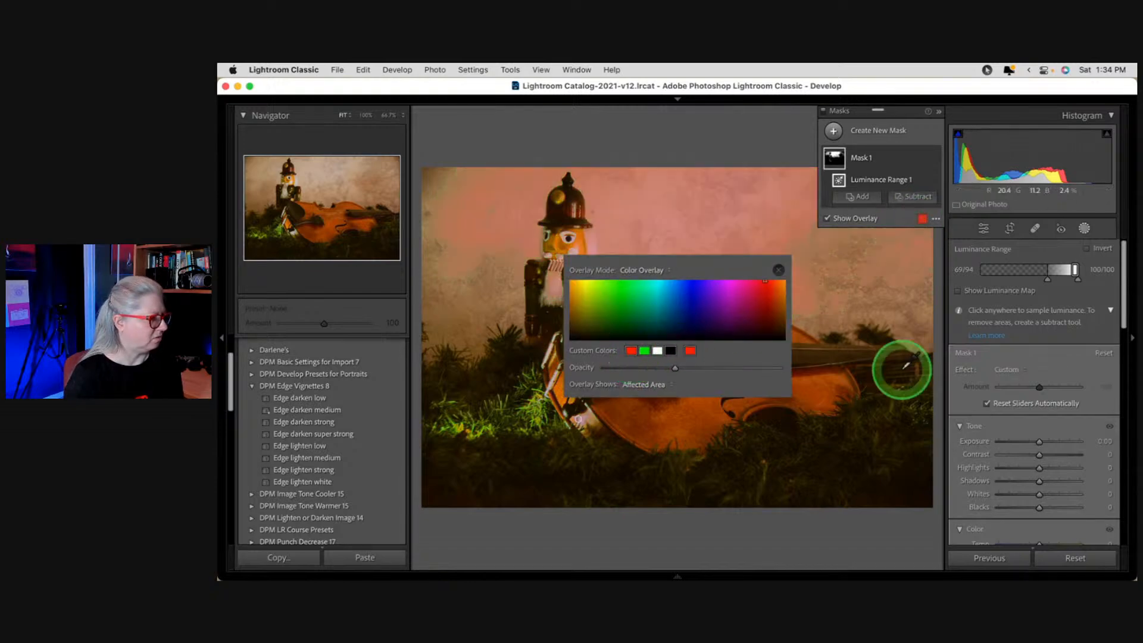
{"action": "left_click", "coordinate": [778, 270]}
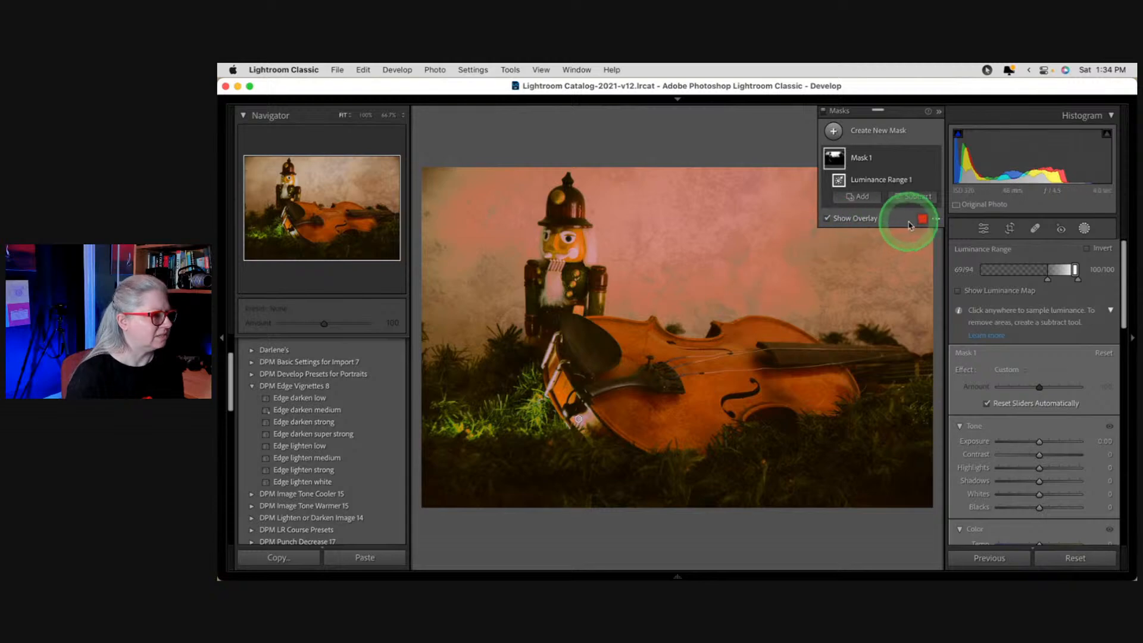
{"action": "left_click", "coordinate": [934, 220]}
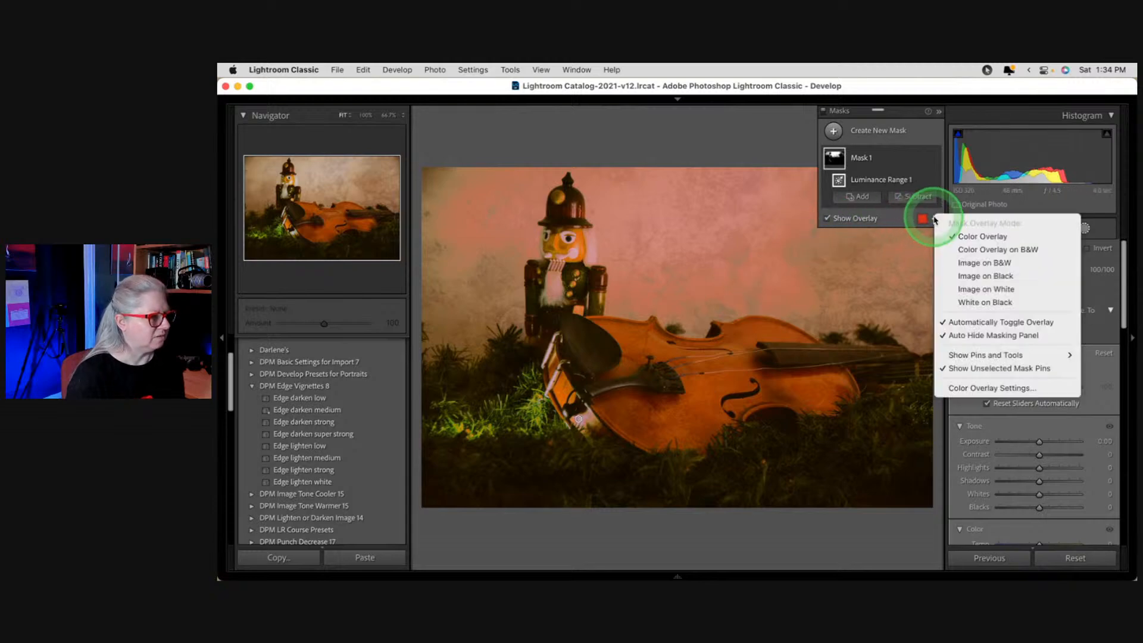
{"action": "left_click", "coordinate": [959, 263]}
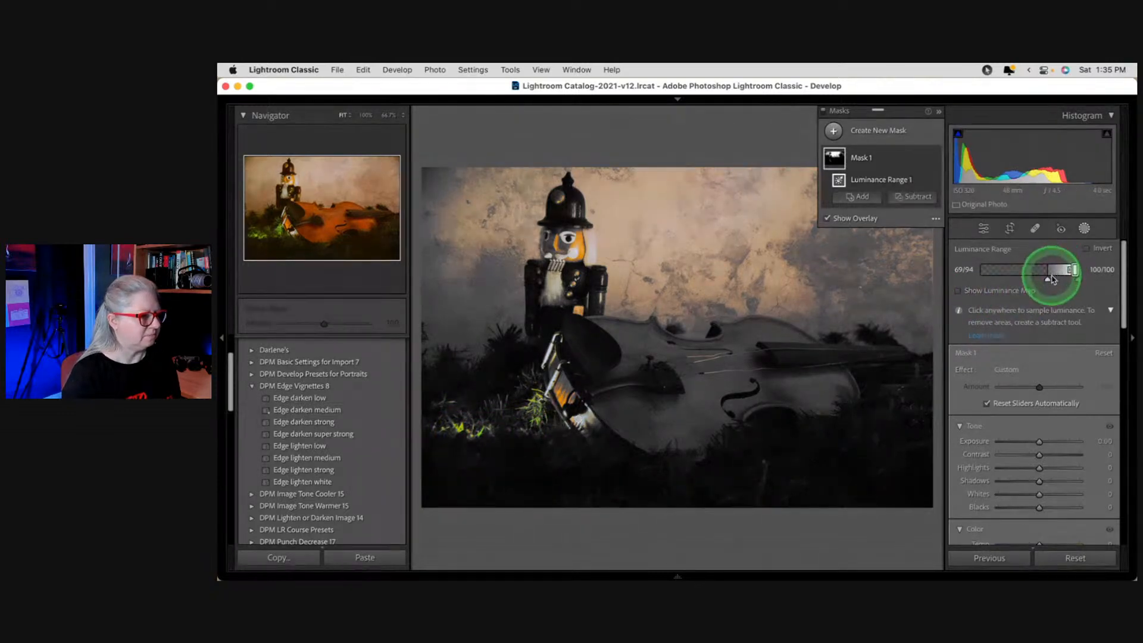
Step: Set the mask's luminance range to 74/91–100/100 and subtract a linear gradient to exclude the background above the violin
{"action": "left_click_drag", "start_coordinate": [1051, 280], "coordinate": [1070, 271]}
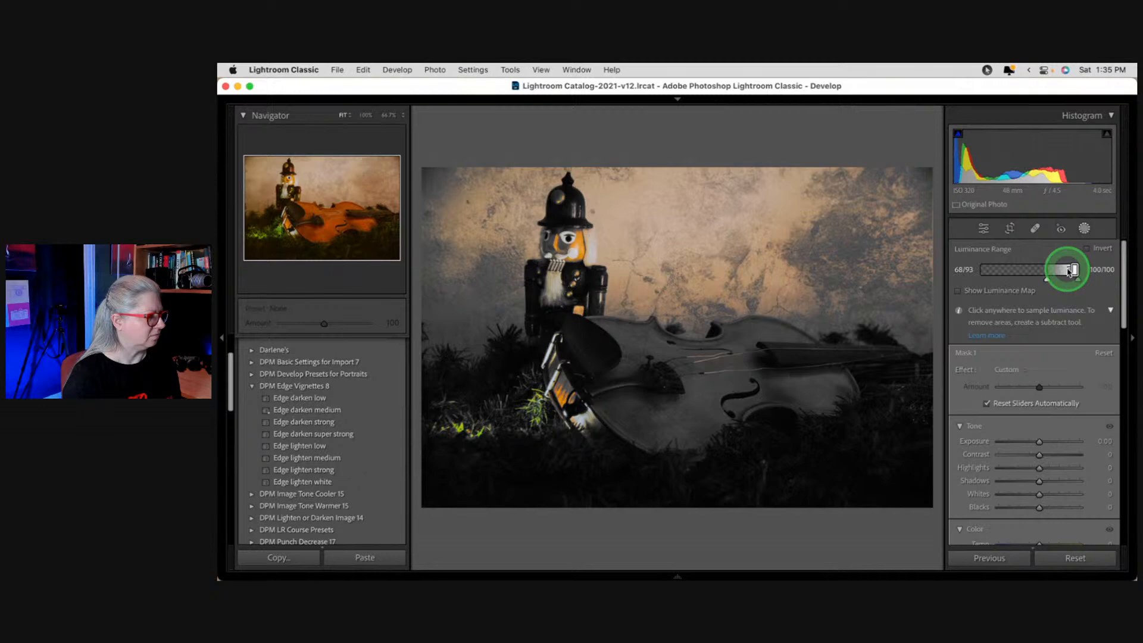
{"action": "mouse_move", "coordinate": [1070, 271]}
{"action": "left_mouse_down"}
{"action": "mouse_move", "coordinate": [1043, 265]}
{"action": "mouse_move", "coordinate": [1053, 279]}
{"action": "left_mouse_up"}
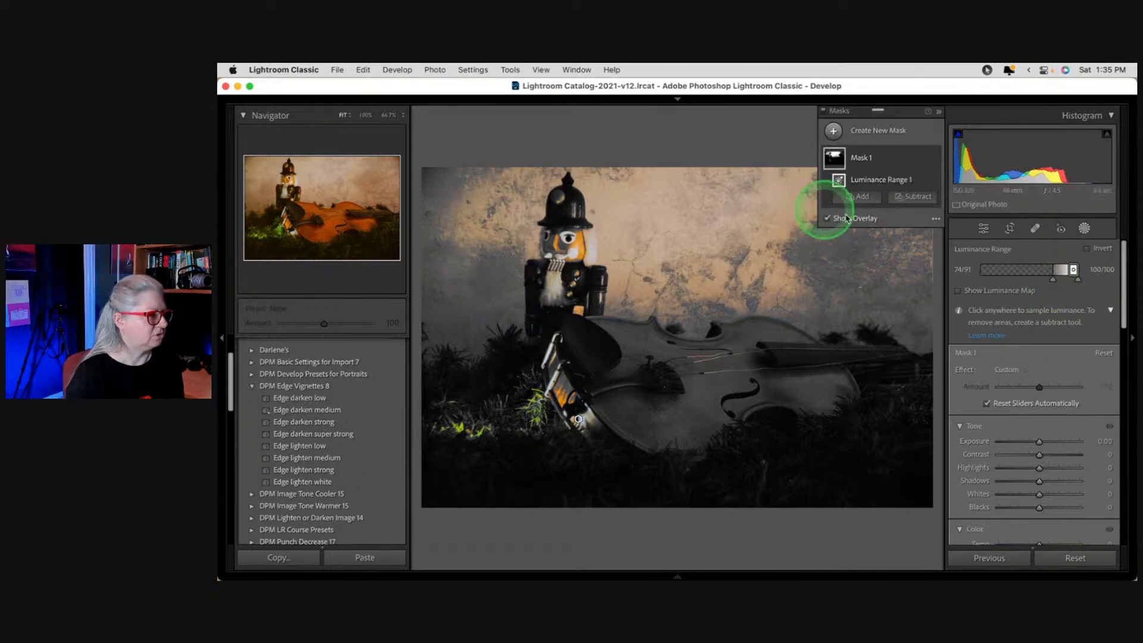
{"action": "left_click", "coordinate": [913, 200]}
{"action": "left_click", "coordinate": [919, 345]}
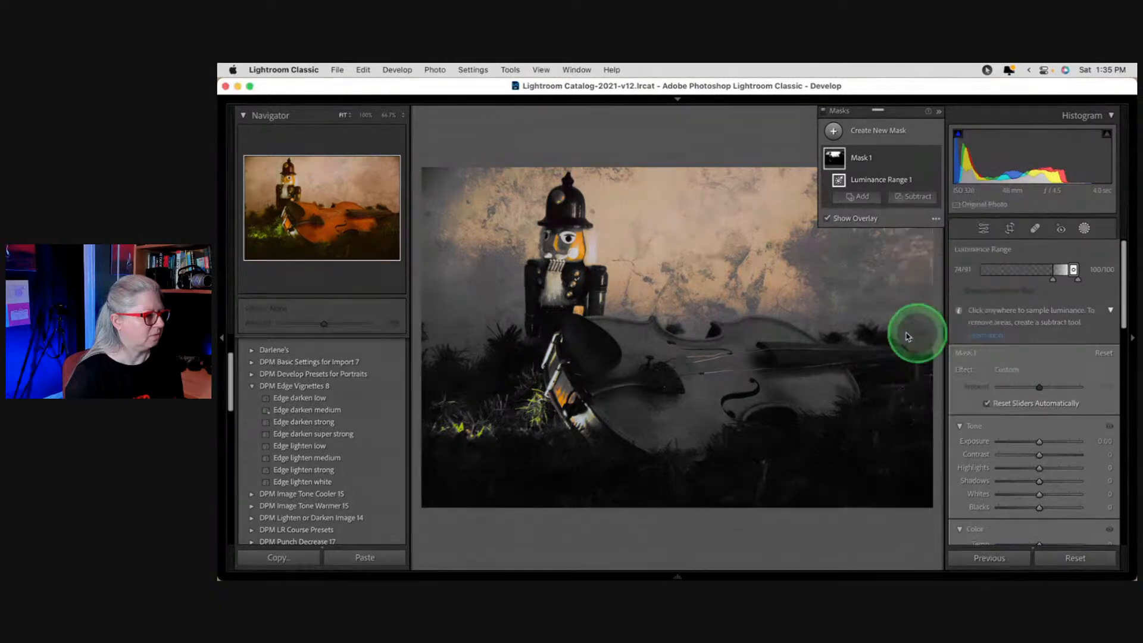
{"action": "left_click_drag", "start_coordinate": [662, 309], "coordinate": [659, 351]}
Step: Warm Mask 1 with Temp 17 and a yellow colour tint at hue 63, saturation 86
{"action": "left_click", "coordinate": [863, 156]}
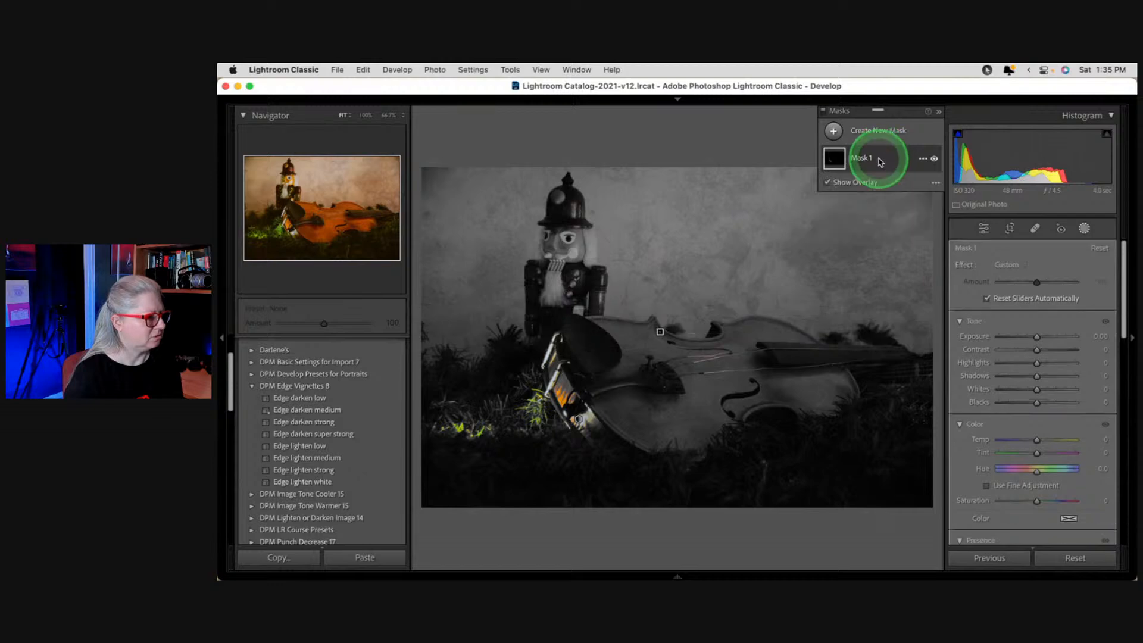
{"action": "left_click_drag", "start_coordinate": [1034, 446], "coordinate": [1043, 440]}
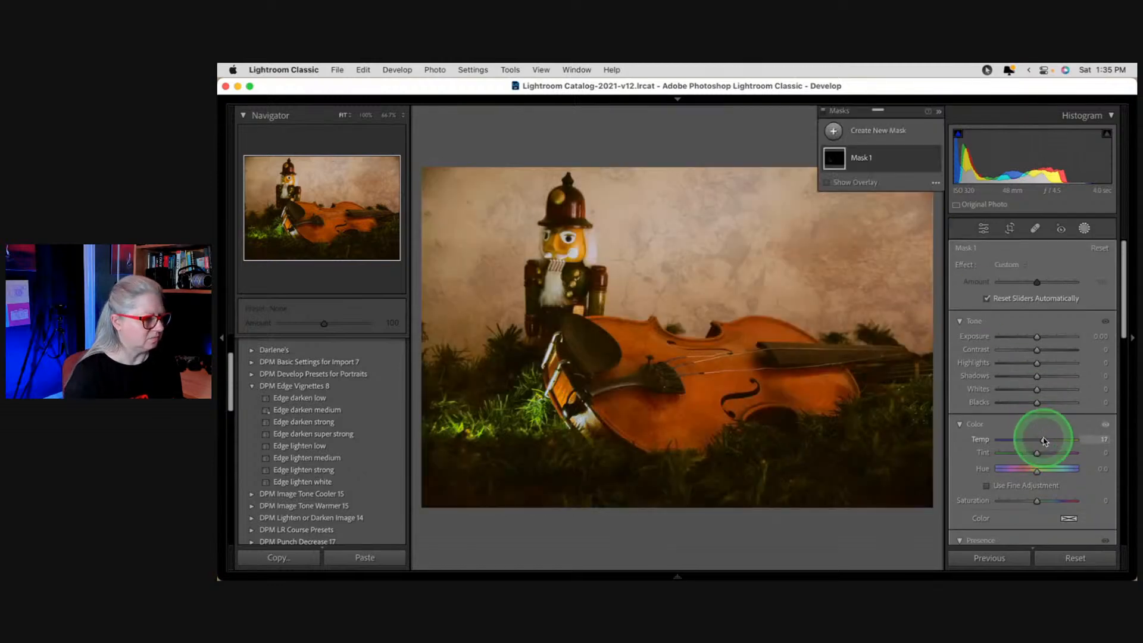
{"action": "left_click", "coordinate": [1068, 520]}
{"action": "mouse_move", "coordinate": [846, 499]}
{"action": "left_mouse_down"}
{"action": "mouse_move", "coordinate": [832, 504]}
{"action": "mouse_move", "coordinate": [835, 494]}
{"action": "left_mouse_up"}
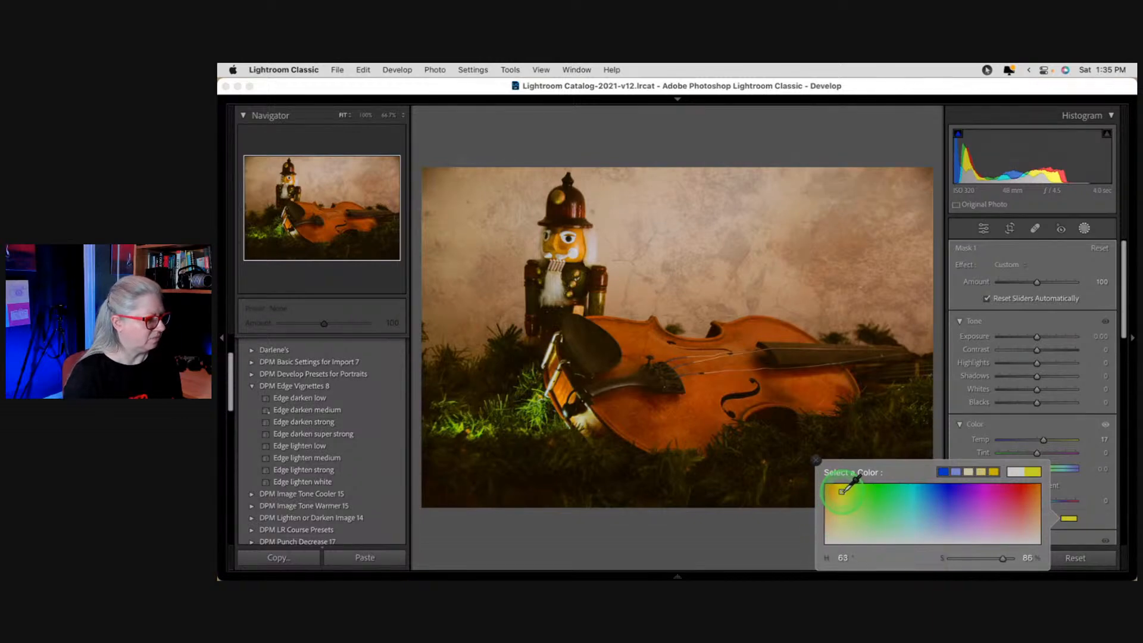
{"action": "left_click", "coordinate": [956, 374]}
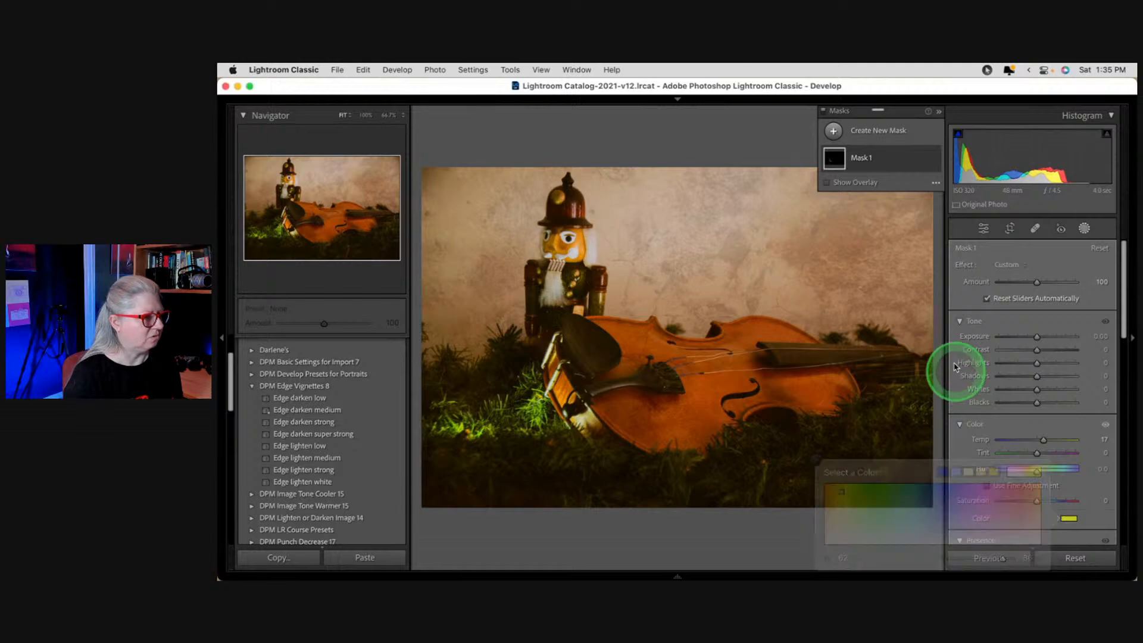
Step: Compare the photo with Mask 1 hidden and shown, in full view and close up on the violin's lit end
{"action": "left_click", "coordinate": [933, 159]}
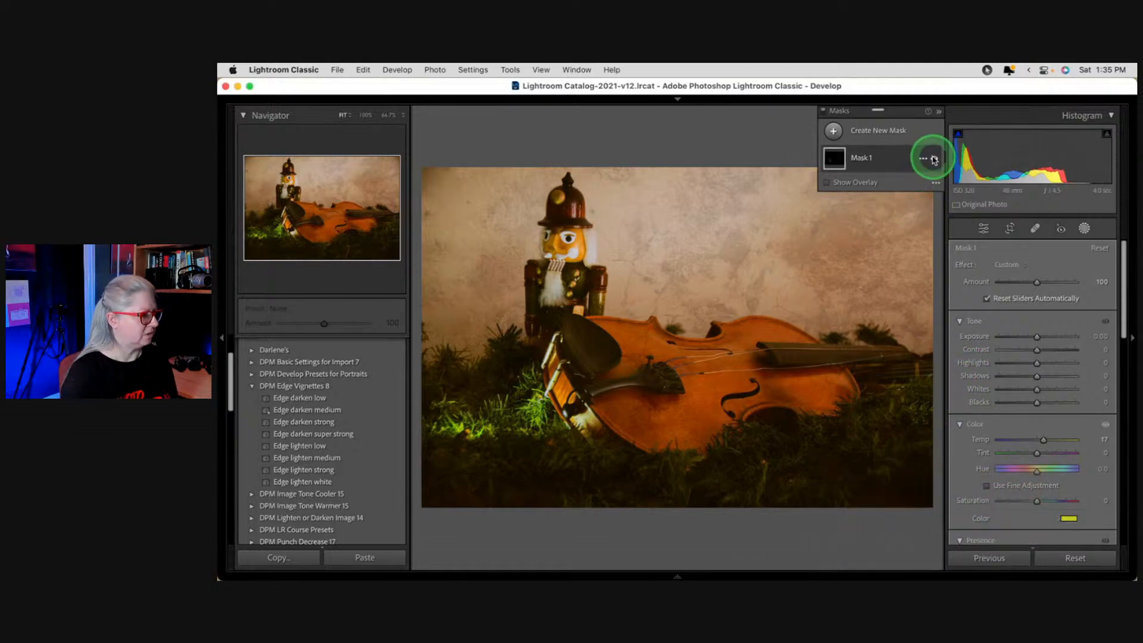
{"action": "left_click", "coordinate": [933, 159]}
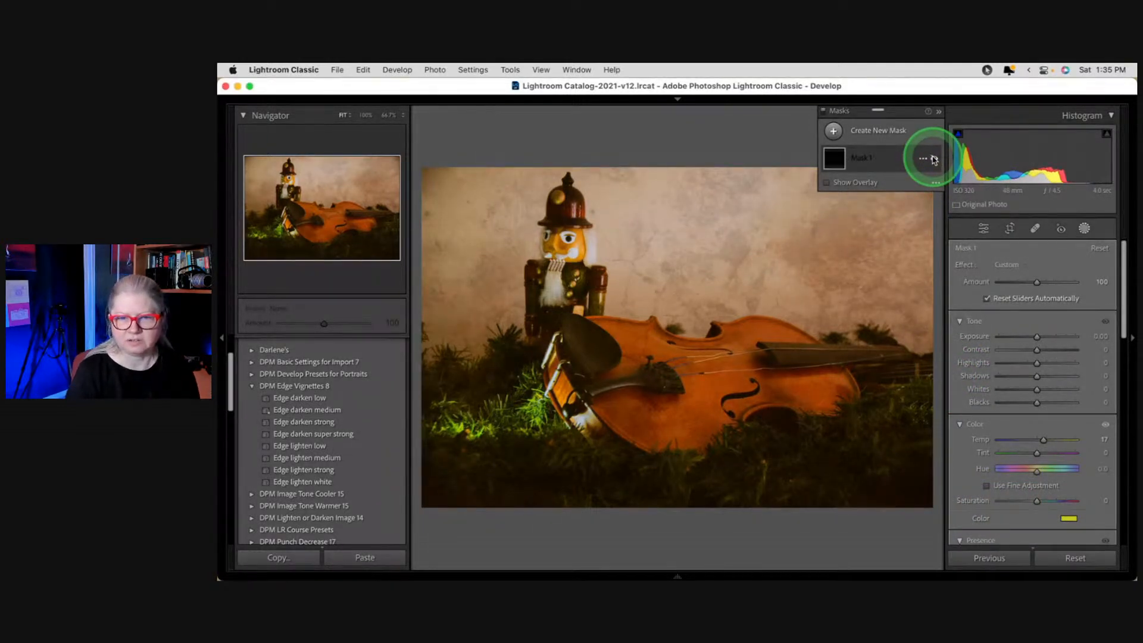
{"action": "left_click", "coordinate": [933, 159]}
{"action": "key", "text": "super+equal"}
{"action": "key", "text": "super+equal"}
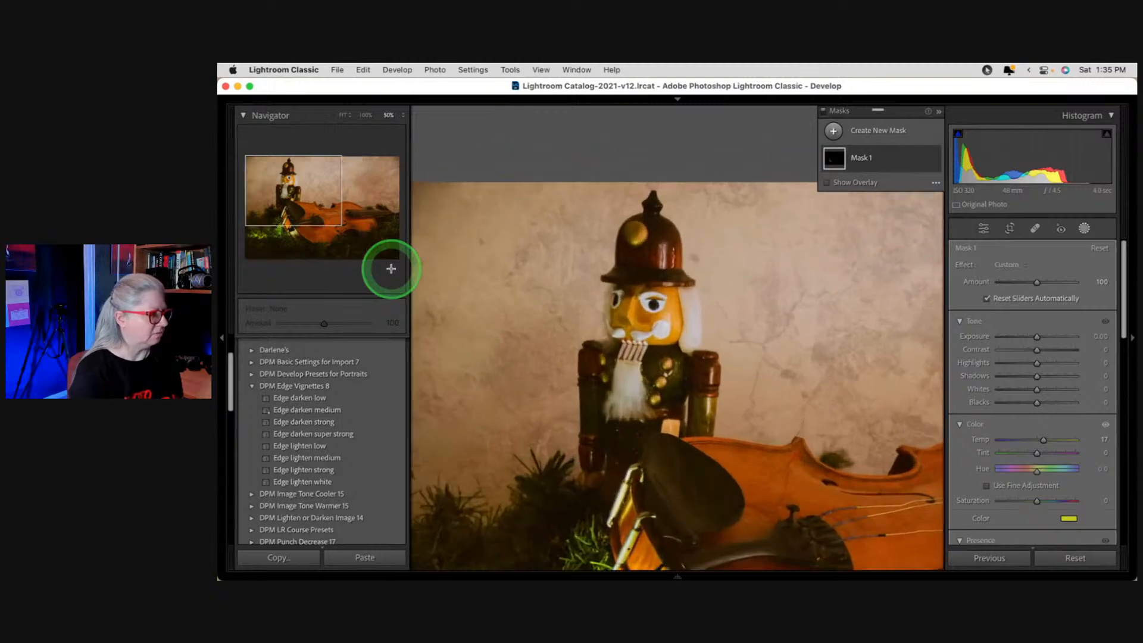
{"action": "scroll", "coordinate": [693, 350], "scroll_direction": "down", "scroll_amount": 2}
{"action": "scroll", "coordinate": [694, 342], "scroll_direction": "down", "scroll_amount": 5}
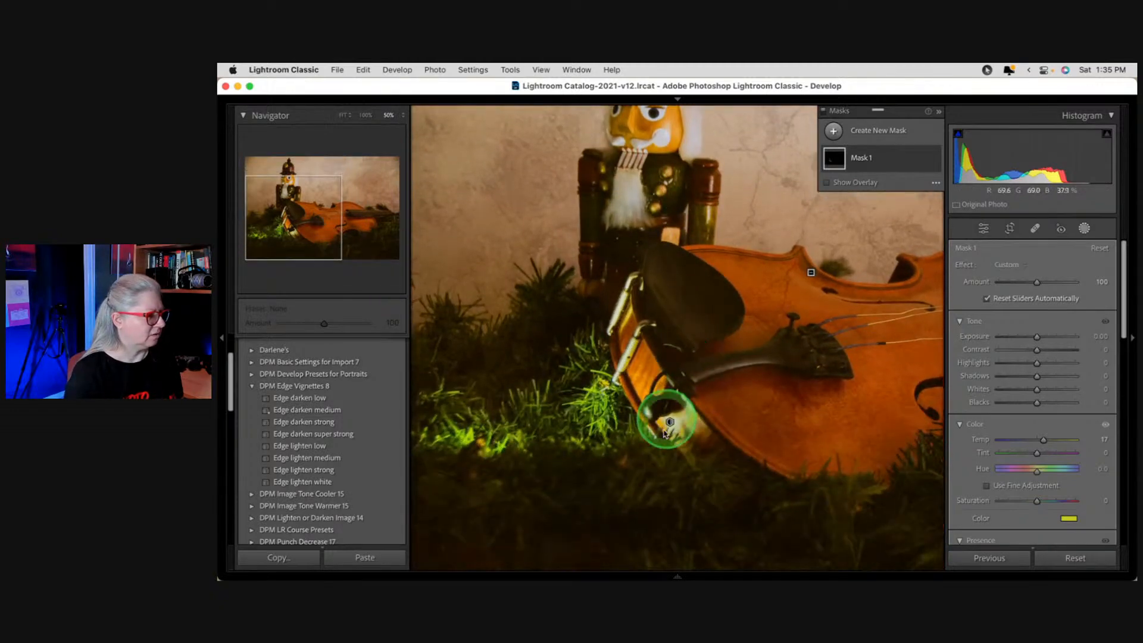
{"action": "left_click", "coordinate": [934, 160]}
{"action": "left_click", "coordinate": [934, 160]}
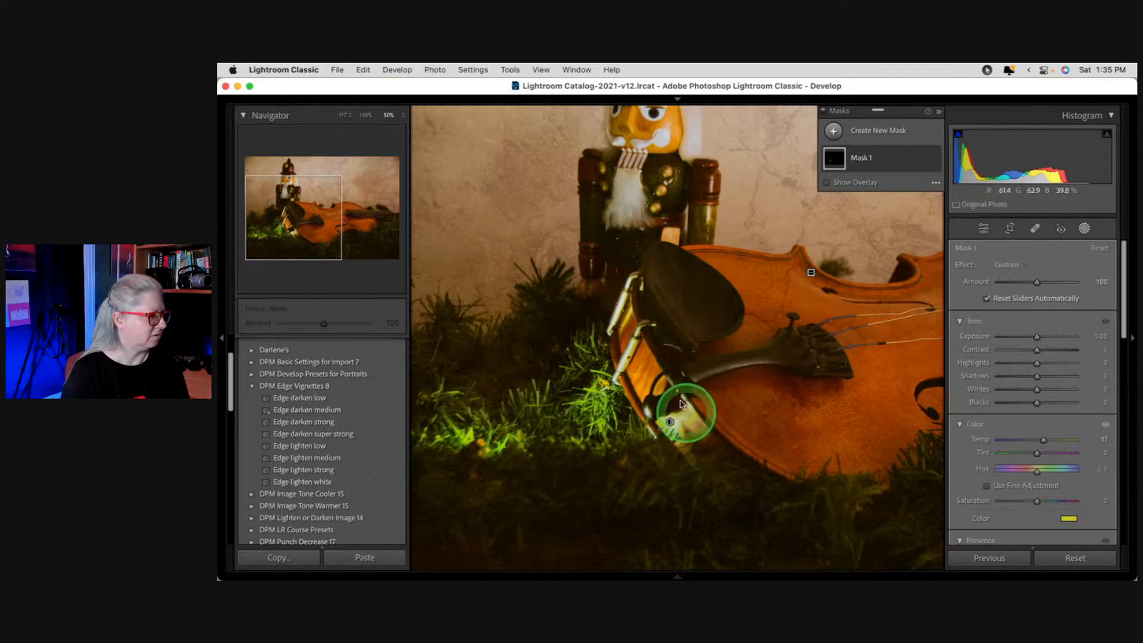
Step: Inspect the luminance map of Mask 1's luminance range component, then return to the whole mask
{"action": "left_click", "coordinate": [906, 156]}
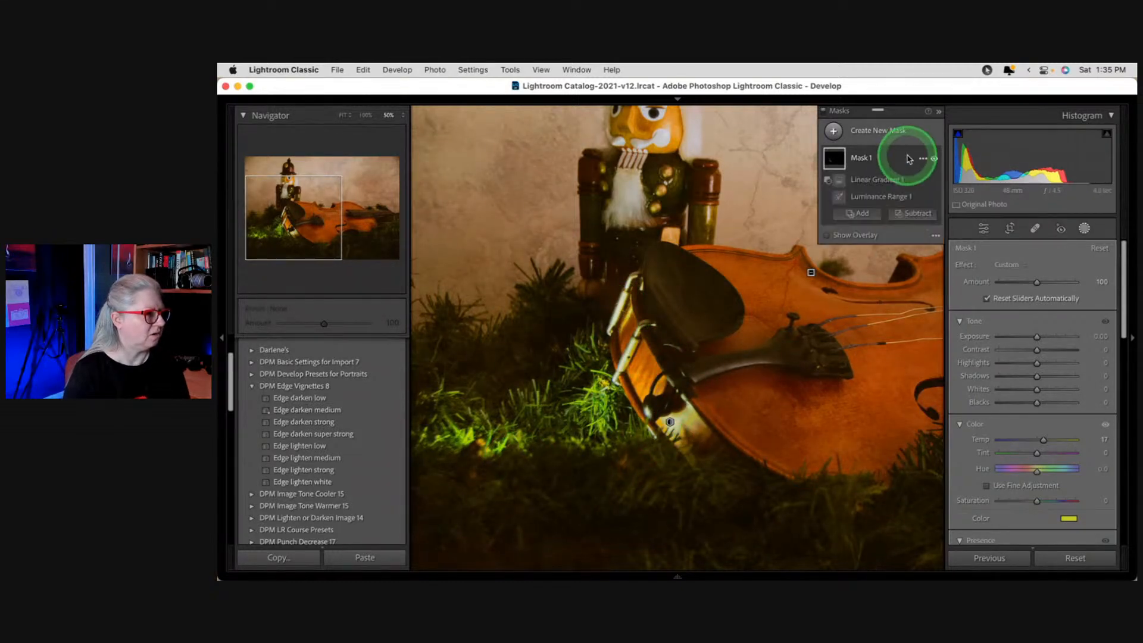
{"action": "left_click", "coordinate": [884, 197]}
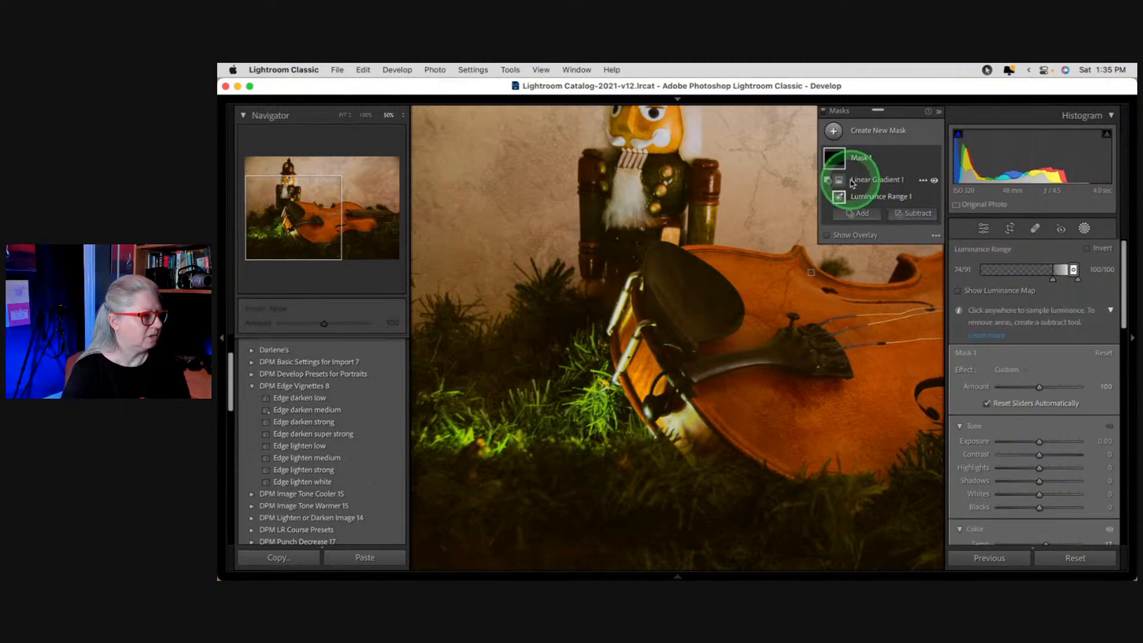
{"action": "left_click", "coordinate": [959, 292]}
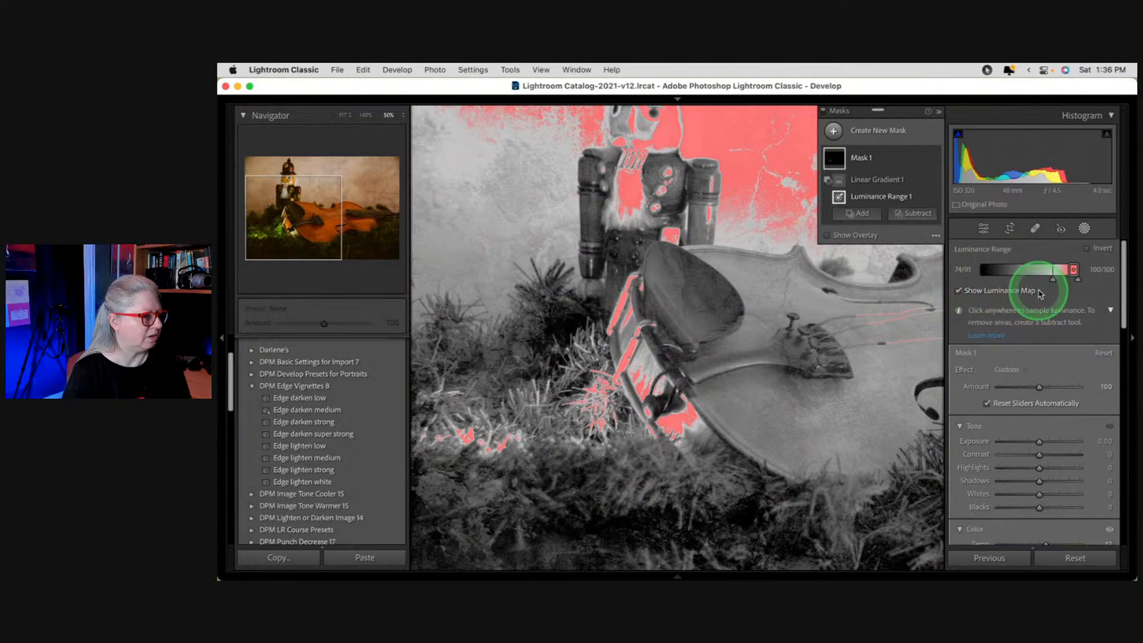
{"action": "left_click", "coordinate": [959, 292]}
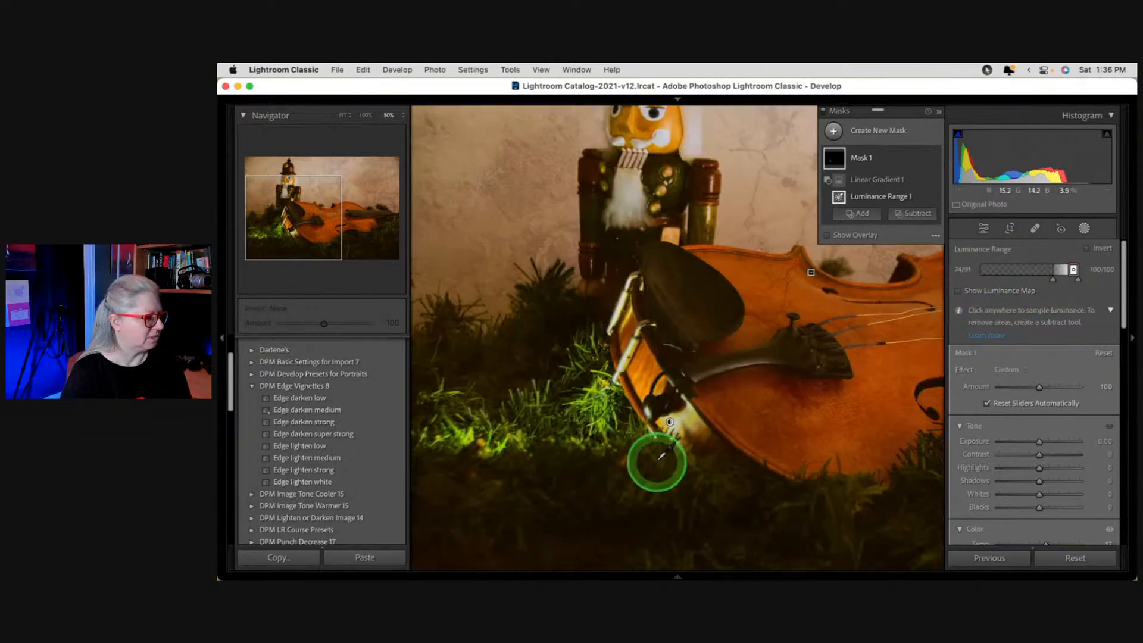
{"action": "left_click", "coordinate": [904, 165]}
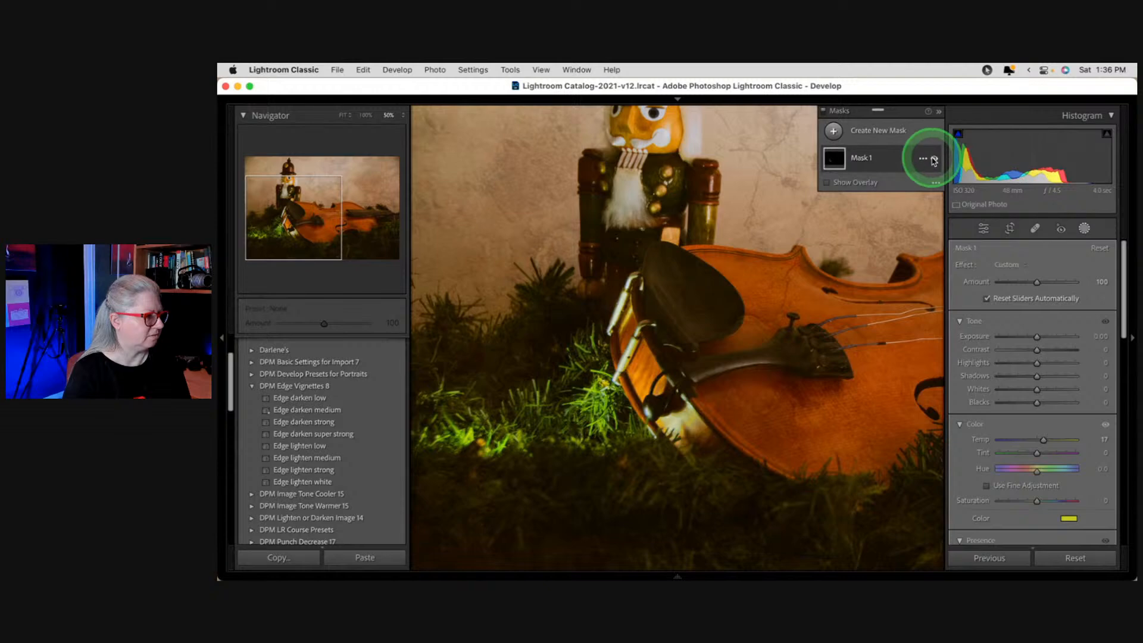
Step: Leave masking and set the whole photo's Whites to +45 and Blacks to -17 in the basic tone adjustments
{"action": "left_click", "coordinate": [1084, 228]}
{"action": "left_click", "coordinate": [733, 339]}
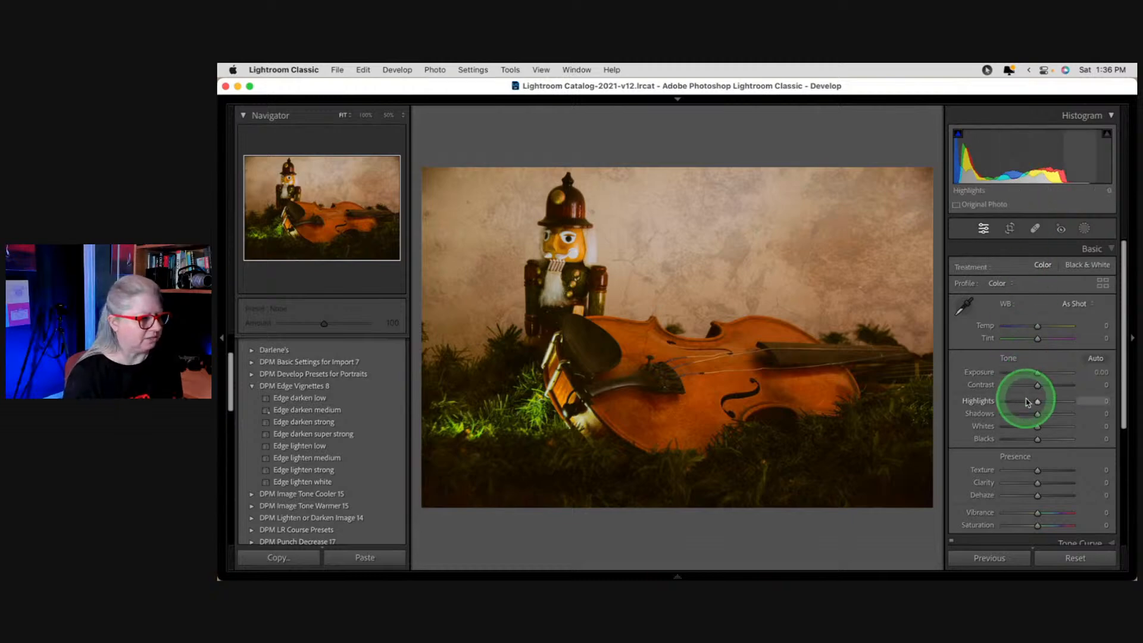
{"action": "left_click_drag", "start_coordinate": [1030, 426], "coordinate": [1052, 426]}
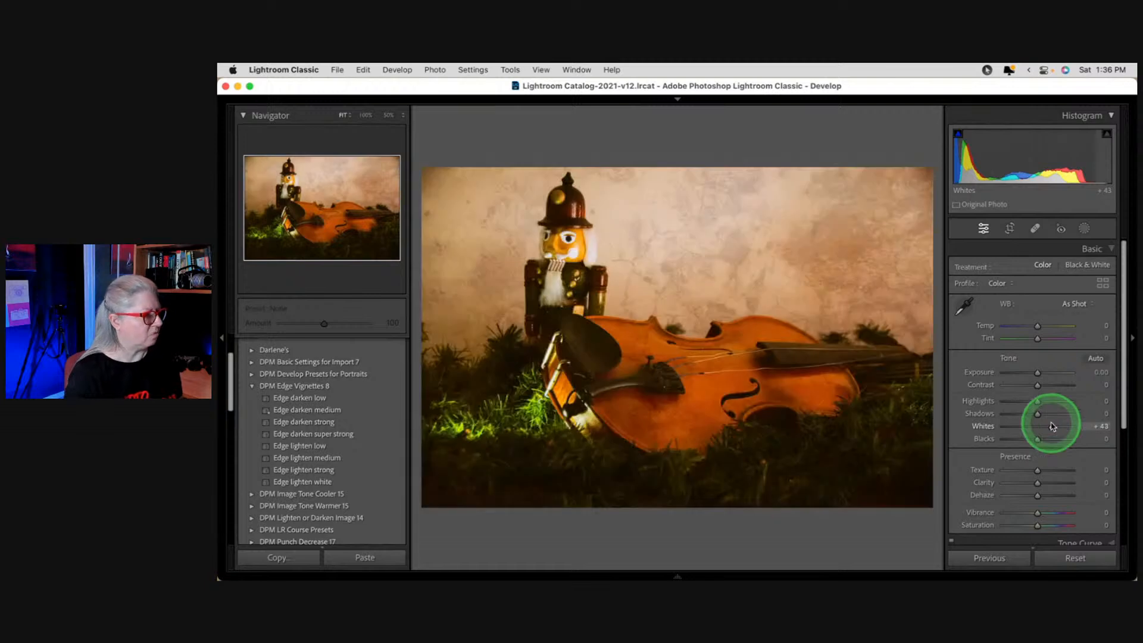
{"action": "double_click", "coordinate": [981, 427], "text": "shift"}
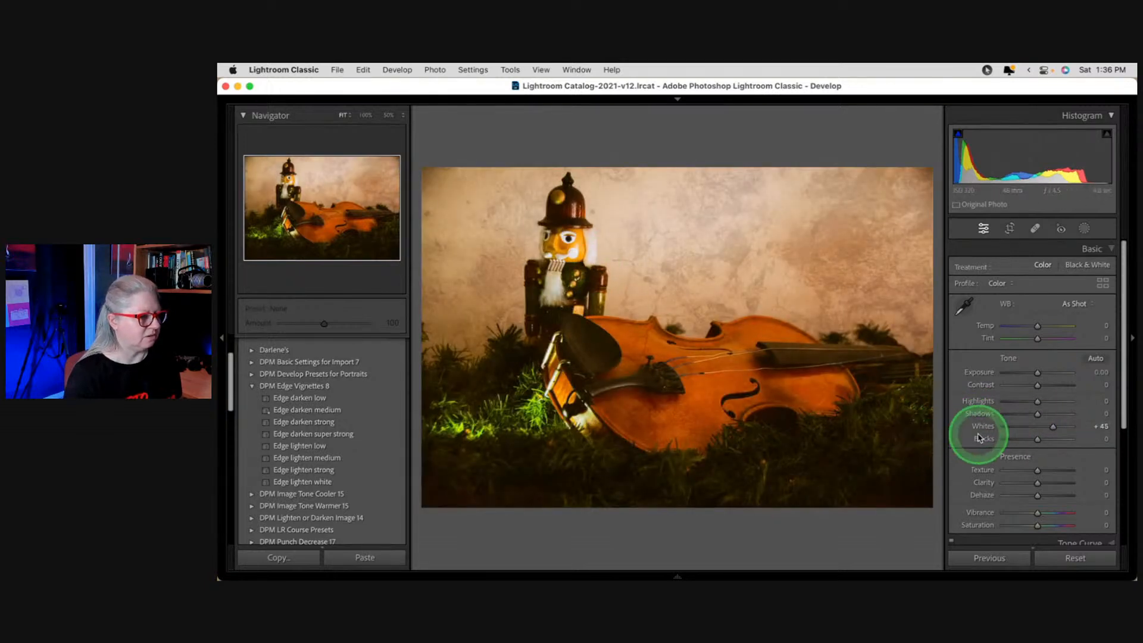
{"action": "double_click", "coordinate": [980, 438], "text": "shift"}
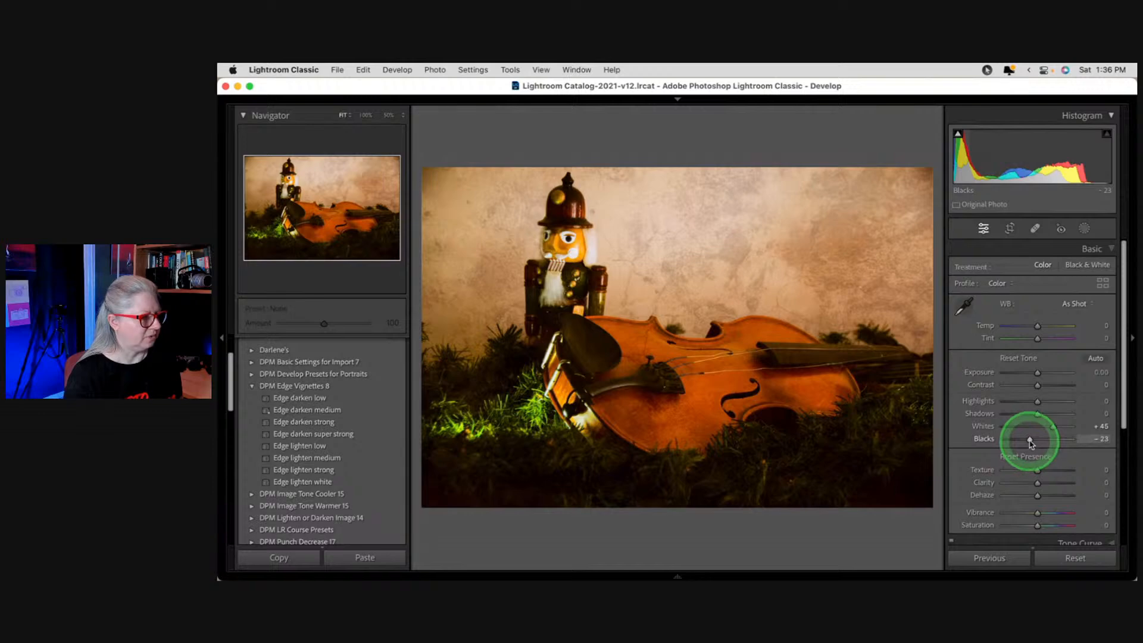
{"action": "left_click_drag", "start_coordinate": [1030, 442], "coordinate": [1031, 441]}
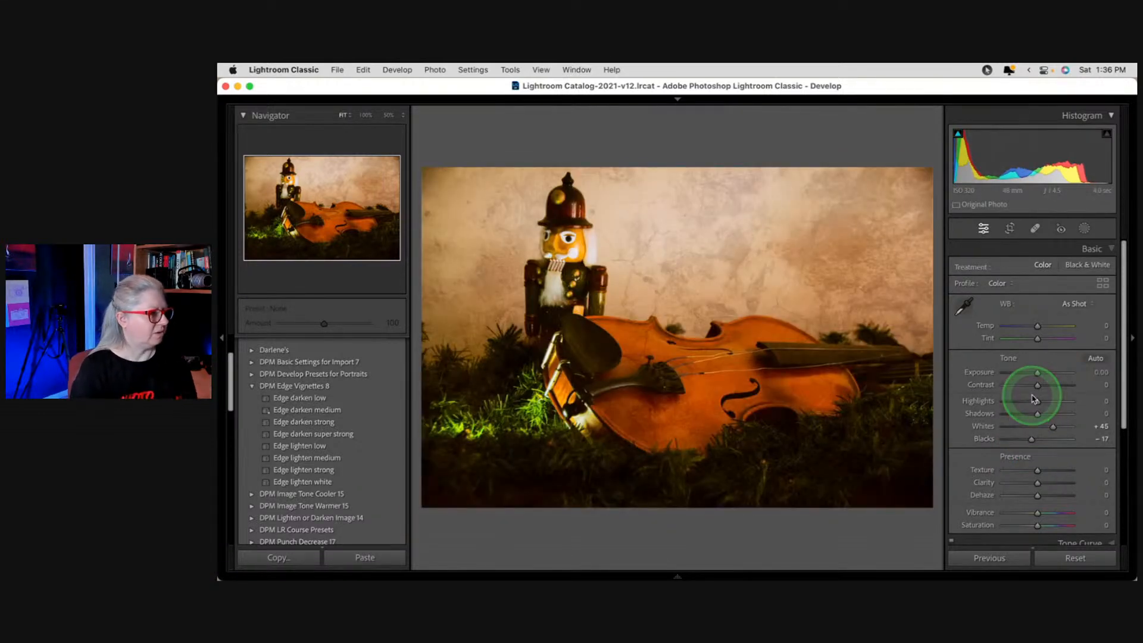
Step: Raise the black point of the tone curve to output 39 at input 0 for a matte look
{"action": "scroll", "coordinate": [1034, 398], "scroll_direction": "down", "scroll_amount": 4}
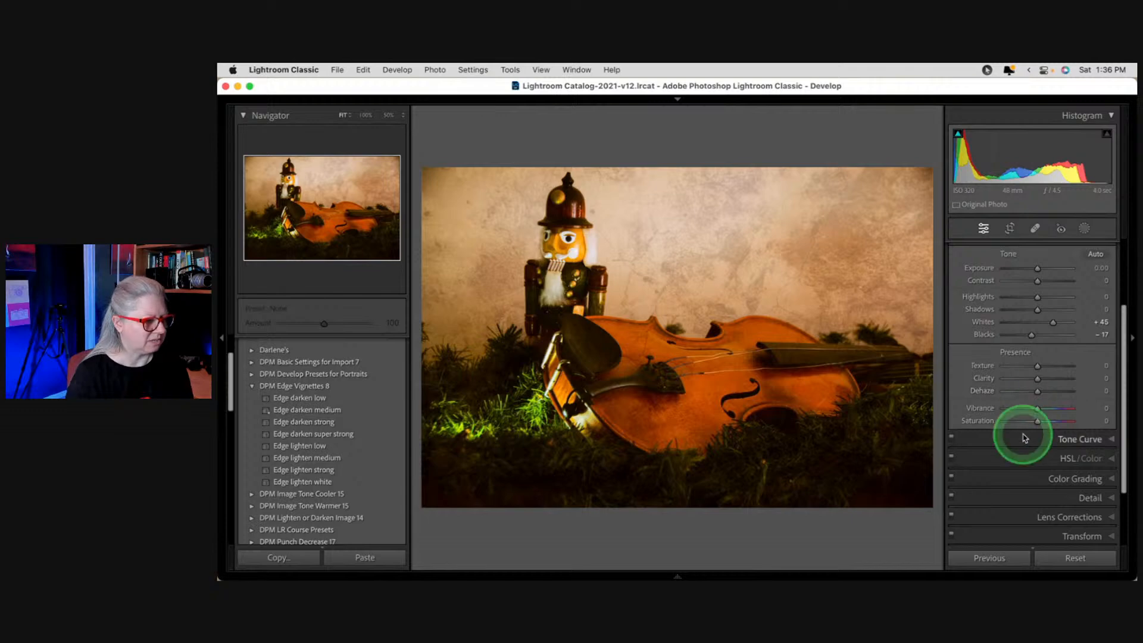
{"action": "left_click", "coordinate": [1071, 409]}
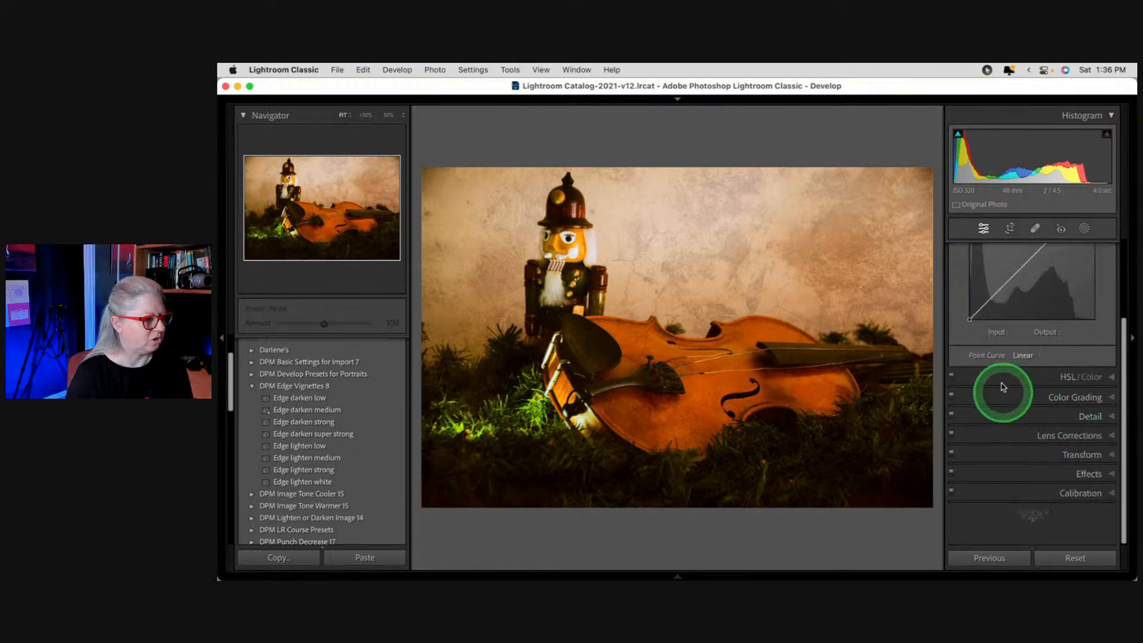
{"action": "scroll", "coordinate": [985, 321], "scroll_direction": "up", "scroll_amount": 3}
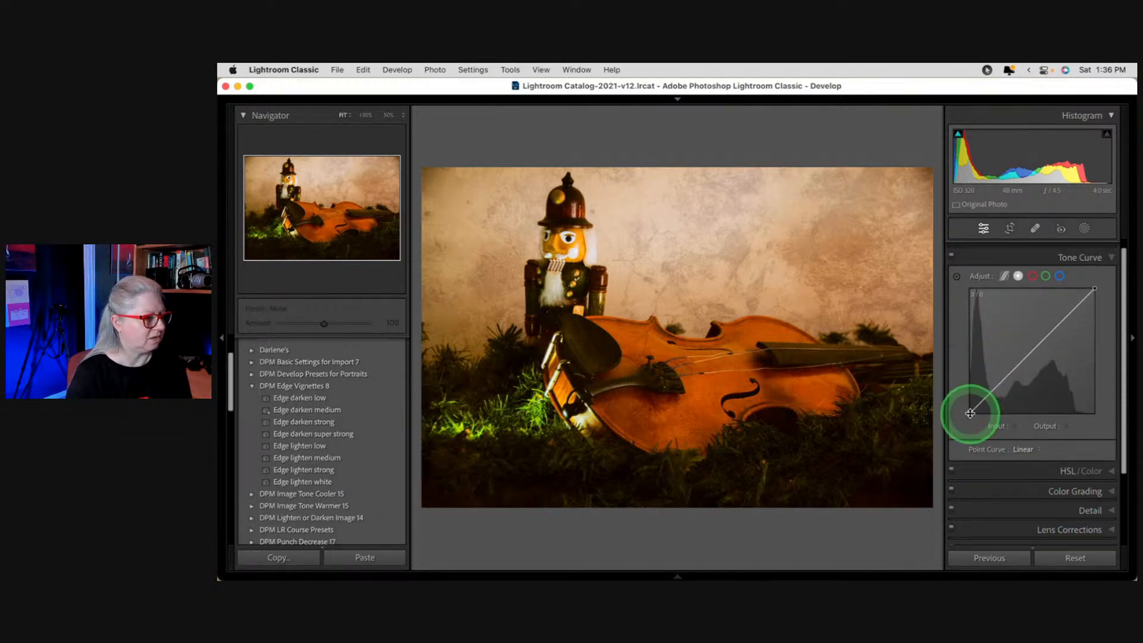
{"action": "left_click_drag", "start_coordinate": [970, 413], "coordinate": [967, 422]}
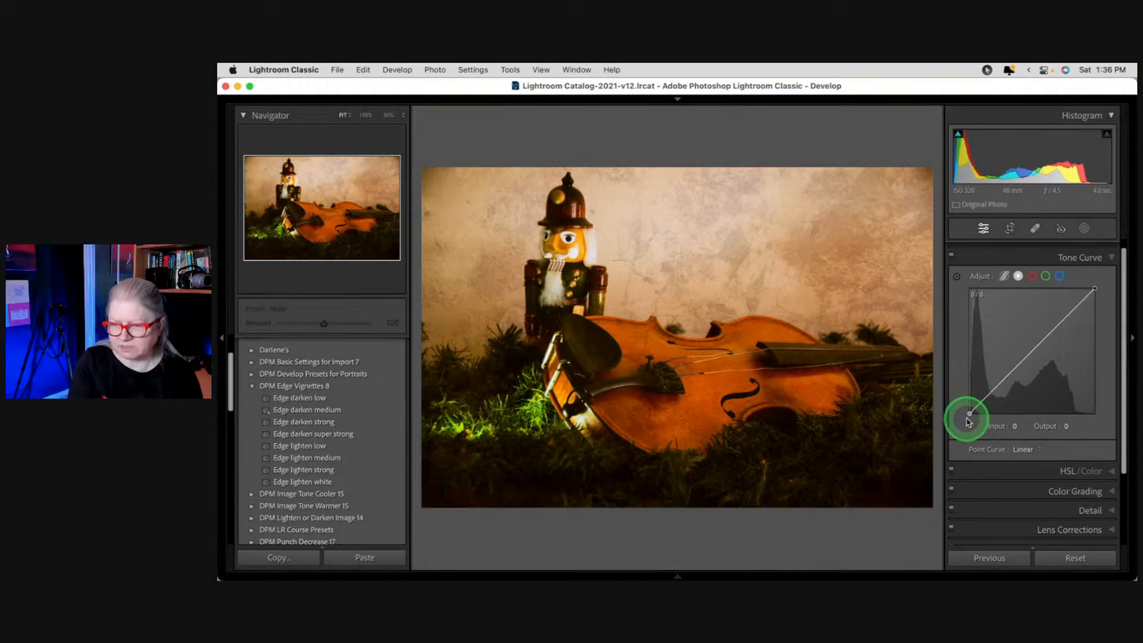
{"action": "left_click_drag", "start_coordinate": [968, 421], "coordinate": [959, 398]}
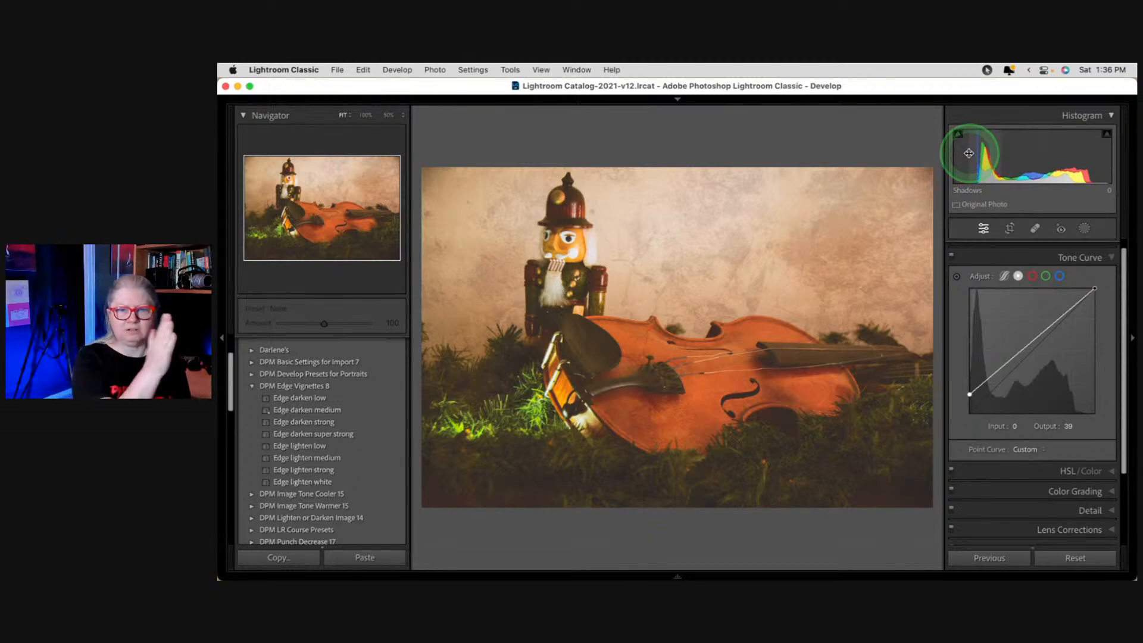
{"action": "mouse_move", "coordinate": [968, 153]}
{"action": "left_mouse_down"}
{"action": "mouse_move", "coordinate": [952, 163]}
{"action": "mouse_move", "coordinate": [959, 173]}
{"action": "mouse_move", "coordinate": [975, 146]}
{"action": "left_mouse_up"}
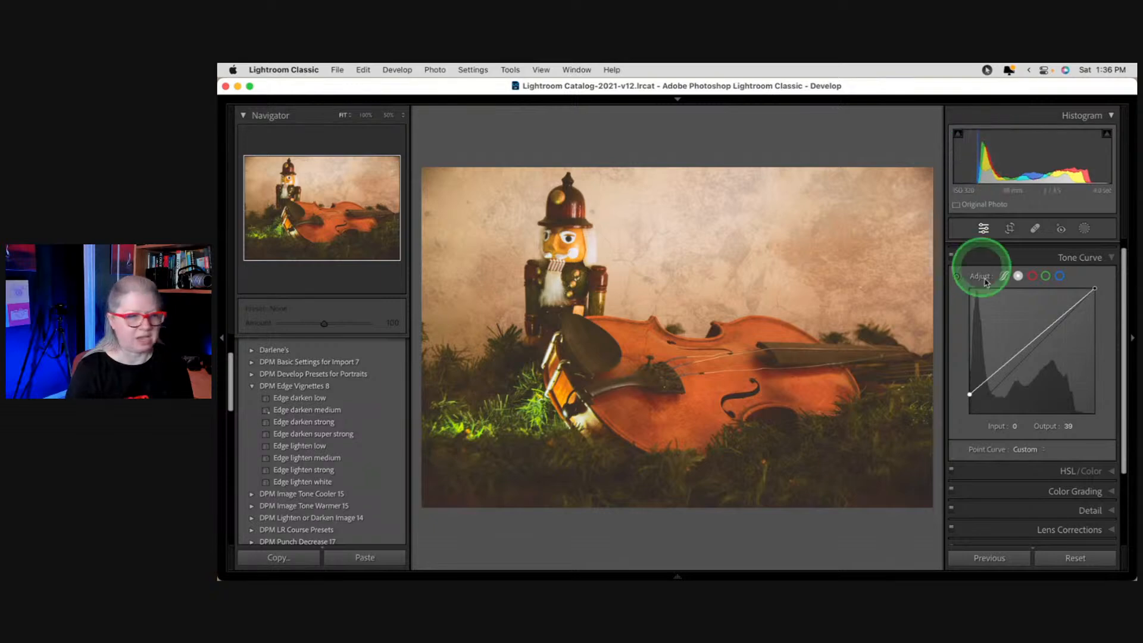
Step: Lower the tone curve's black point to output 17 and move its white point to input 240, output 255
{"action": "mouse_move", "coordinate": [970, 396]}
{"action": "left_mouse_down"}
{"action": "mouse_move", "coordinate": [967, 416]}
{"action": "mouse_move", "coordinate": [964, 387]}
{"action": "mouse_move", "coordinate": [961, 409]}
{"action": "left_mouse_up"}
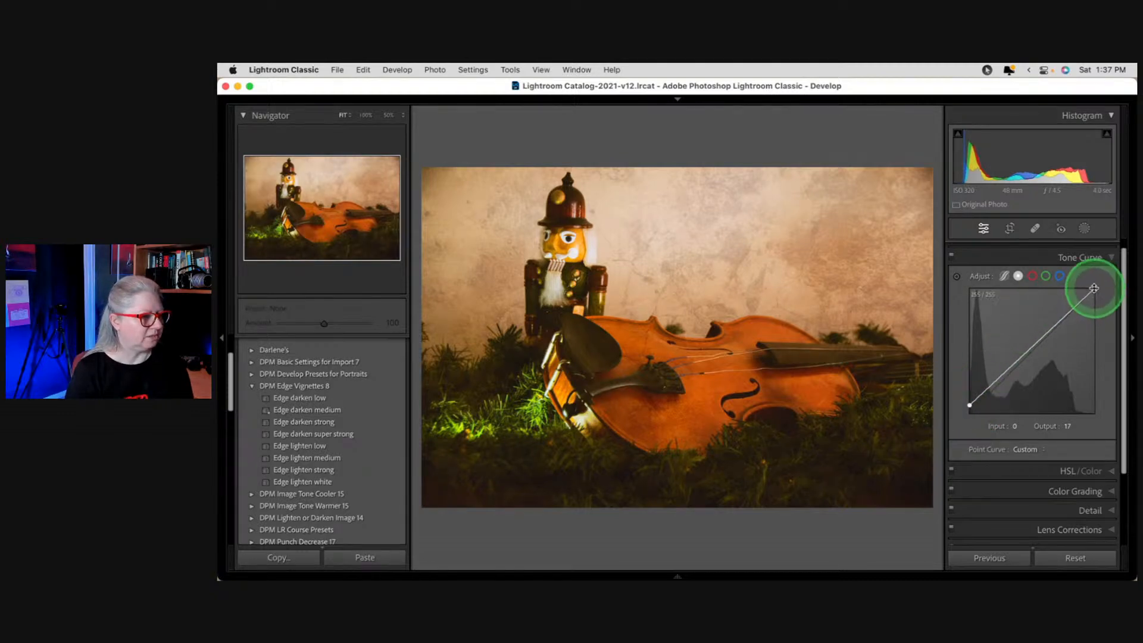
{"action": "mouse_move", "coordinate": [1094, 288]}
{"action": "left_mouse_down"}
{"action": "mouse_move", "coordinate": [1104, 317]}
{"action": "mouse_move", "coordinate": [1097, 281]}
{"action": "mouse_move", "coordinate": [1084, 282]}
{"action": "left_mouse_up"}
{"action": "left_click_drag", "start_coordinate": [1086, 285], "coordinate": [1086, 288]}
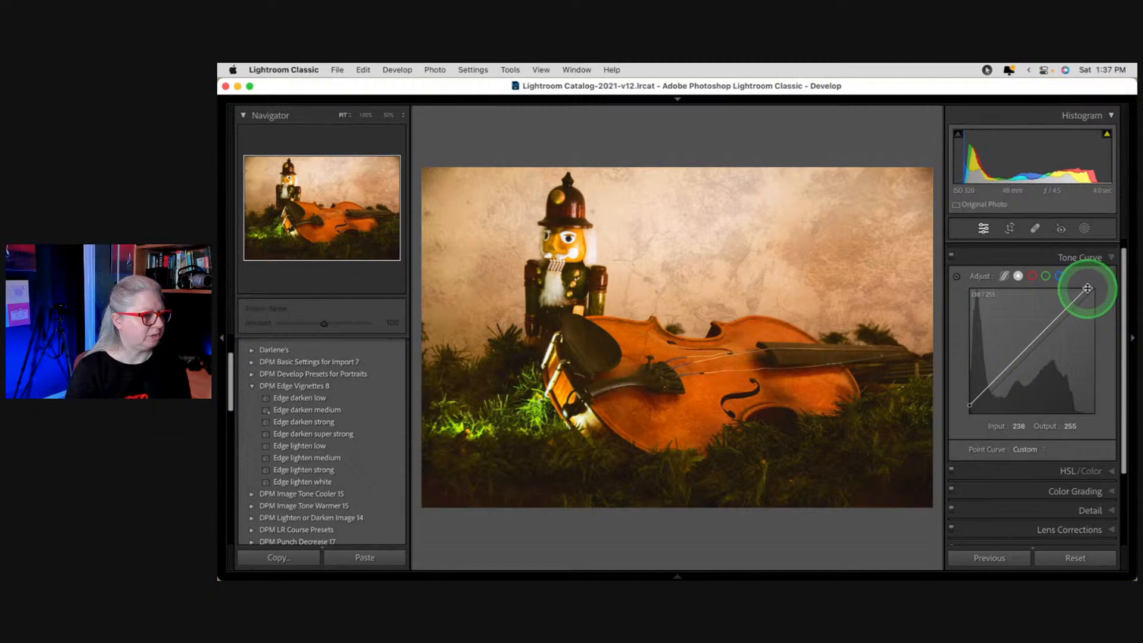
{"action": "left_click_drag", "start_coordinate": [1086, 288], "coordinate": [1088, 288]}
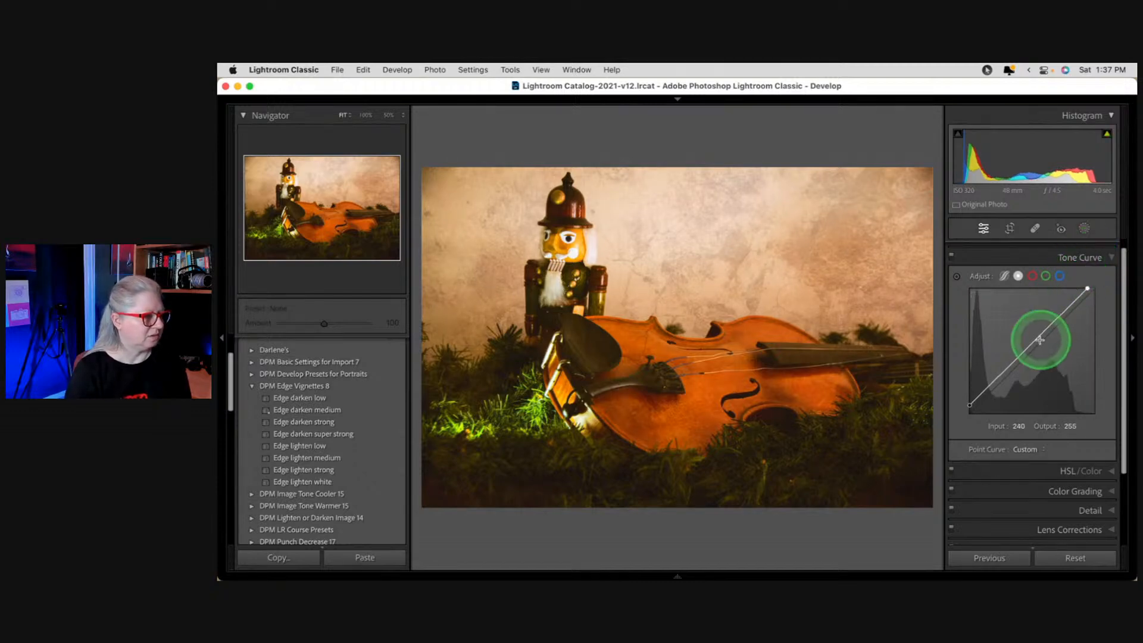
Step: Compare the nutcracker and violin edit with its before version
{"action": "scroll", "coordinate": [1040, 340], "scroll_direction": "up", "scroll_amount": 2}
{"action": "key", "text": "backslash"}
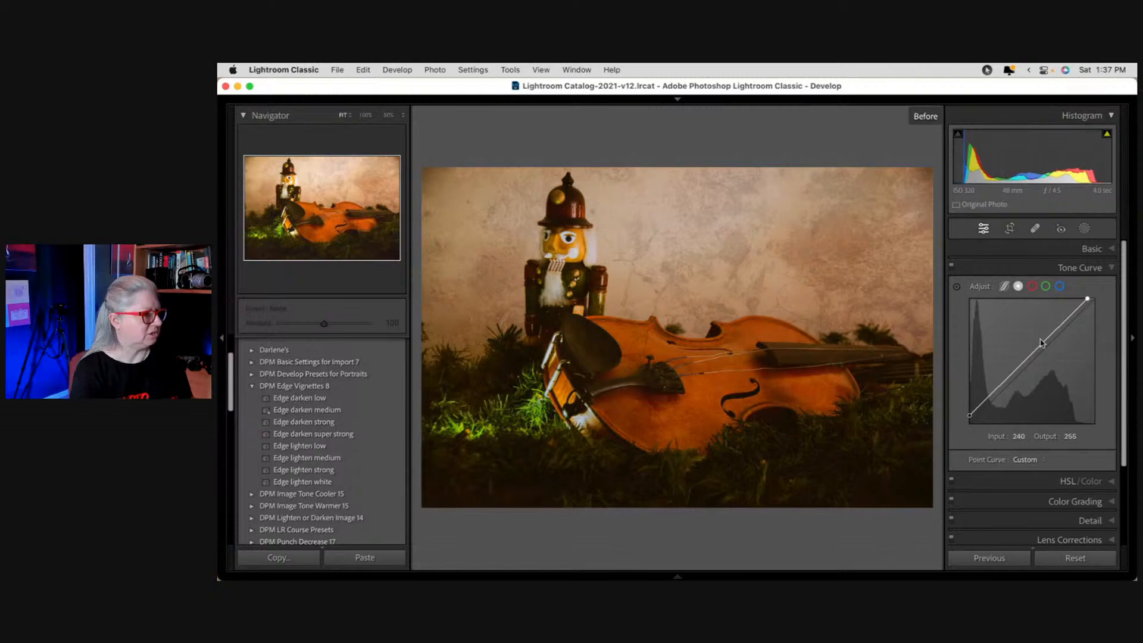
{"action": "key", "text": "backslash"}
{"action": "key", "text": "backslash"}
{"action": "key", "text": "backslash"}
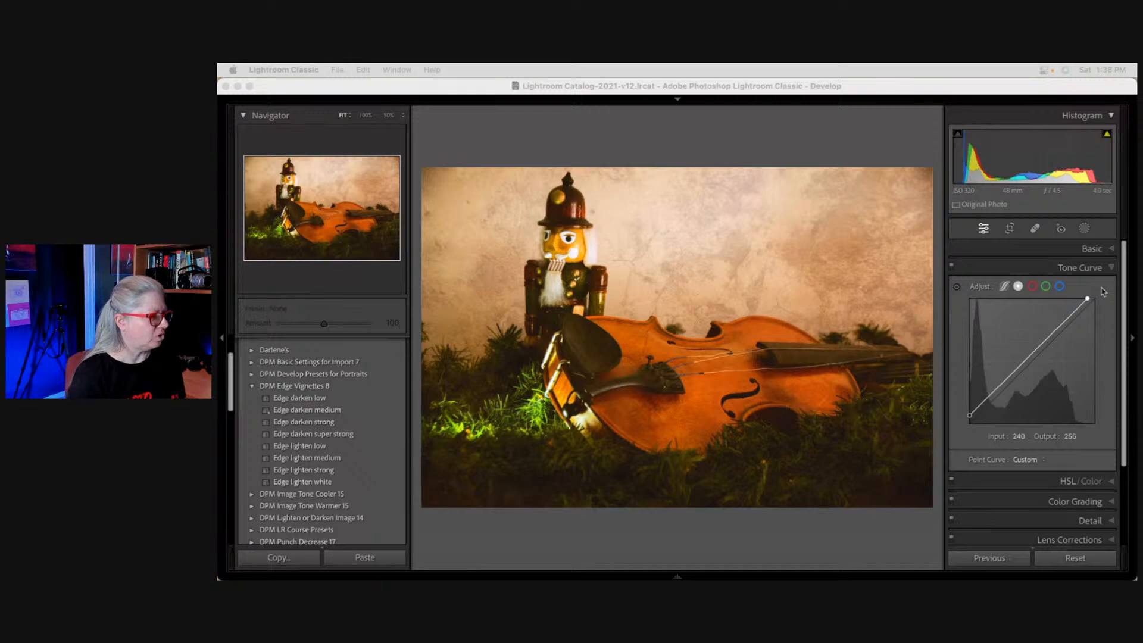
Step: Make a virtual copy of the nutcracker NEF photo from the grid and reset all its Develop settings
{"action": "left_click", "coordinate": [791, 147]}
{"action": "key", "text": "g"}
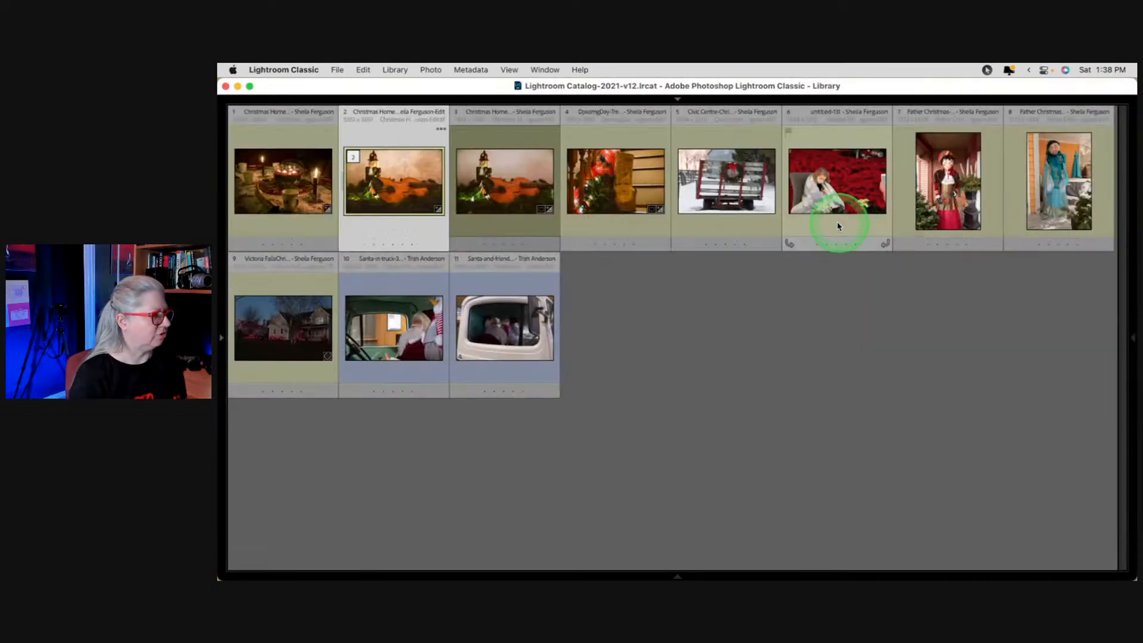
{"action": "left_click", "coordinate": [485, 197]}
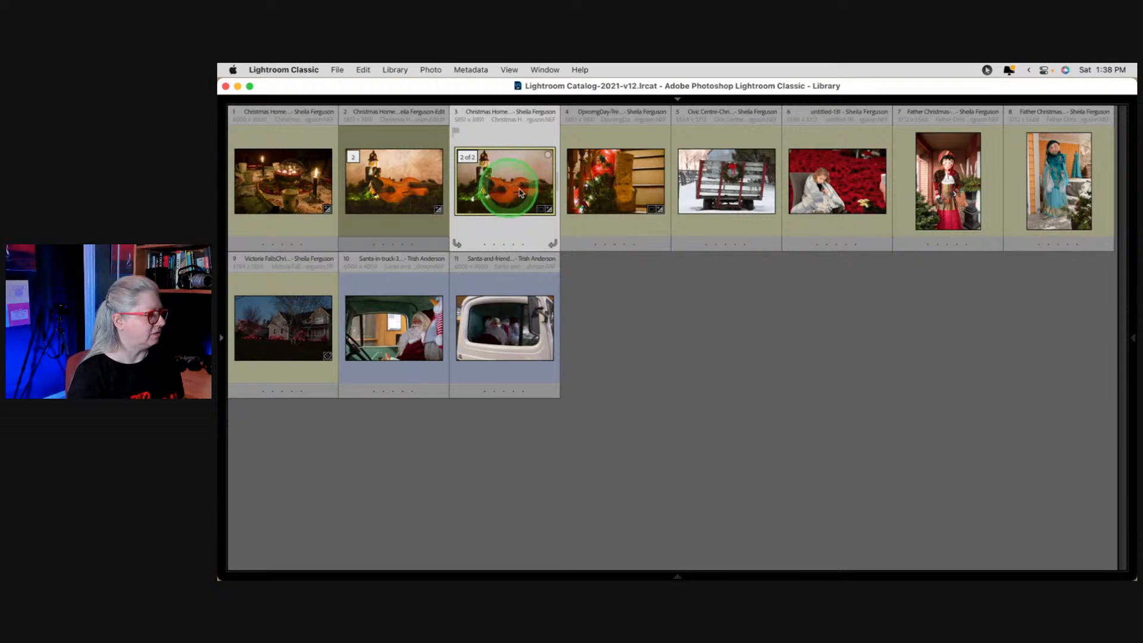
{"action": "key", "text": "super+apostrophe"}
{"action": "key", "text": "d"}
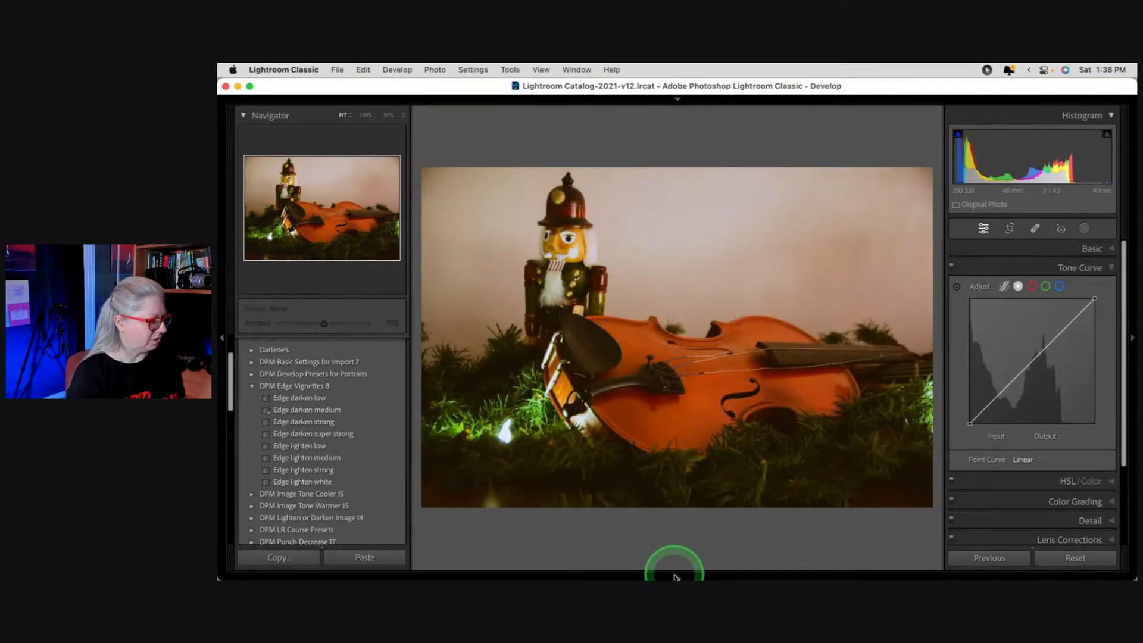
{"action": "left_click", "coordinate": [668, 572]}
{"action": "left_click", "coordinate": [1077, 504]}
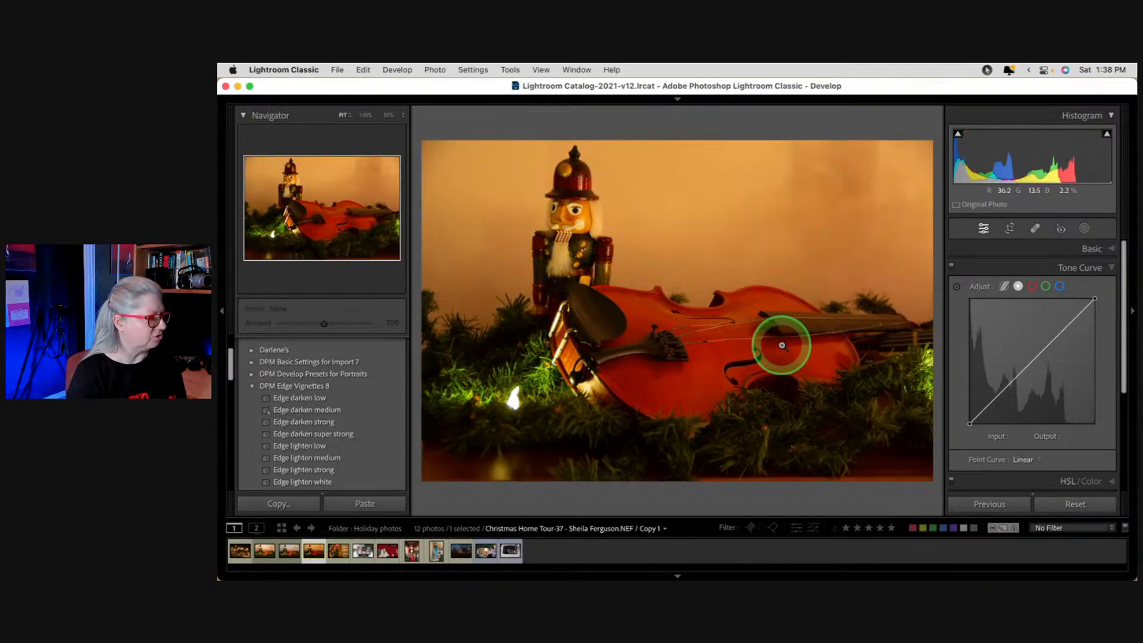
Step: Reorder the nutcracker versions in the Library grid as unedited virtual copy, edited NEF, and textured Edit TIFF
{"action": "key", "text": "g"}
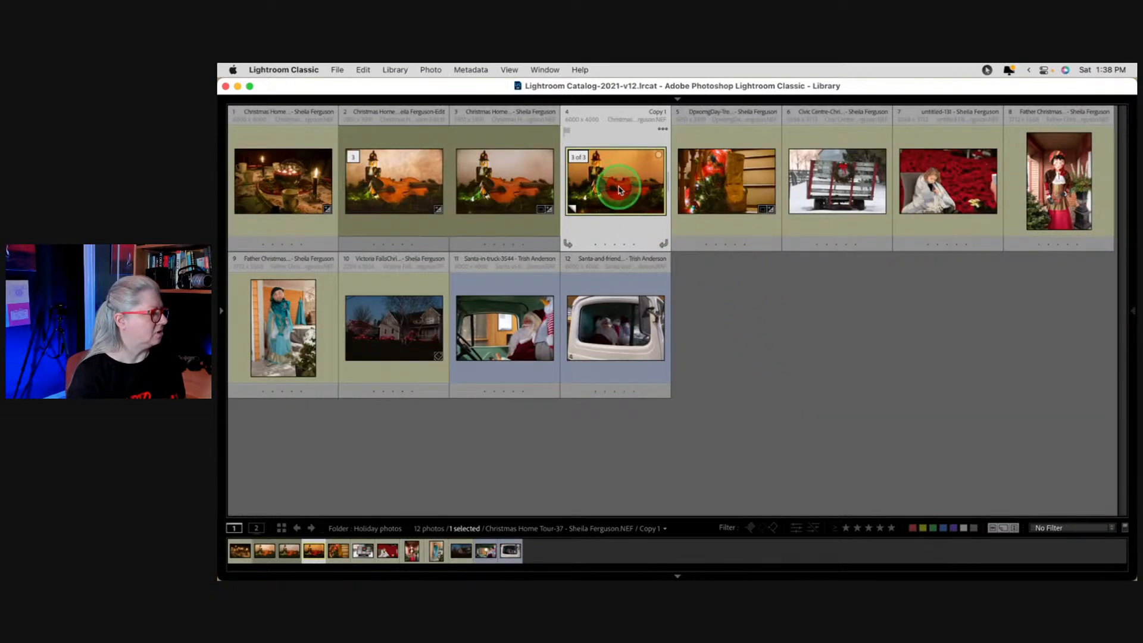
{"action": "left_click_drag", "start_coordinate": [619, 186], "coordinate": [377, 169]}
{"action": "left_click_drag", "start_coordinate": [614, 184], "coordinate": [494, 180]}
Step: Select the three nutcracker versions, view them together in Survey view, enlarge the unedited copy, and return to the grid
{"action": "left_click", "coordinate": [404, 184]}
{"action": "left_click", "coordinate": [631, 178], "text": "shift"}
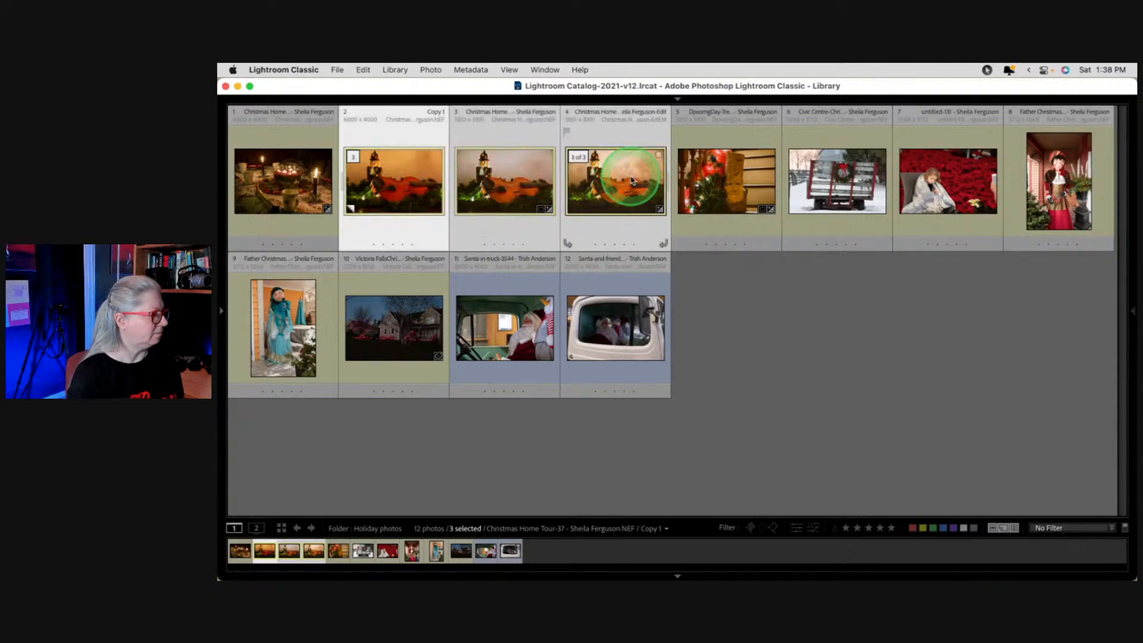
{"action": "key", "text": "k"}
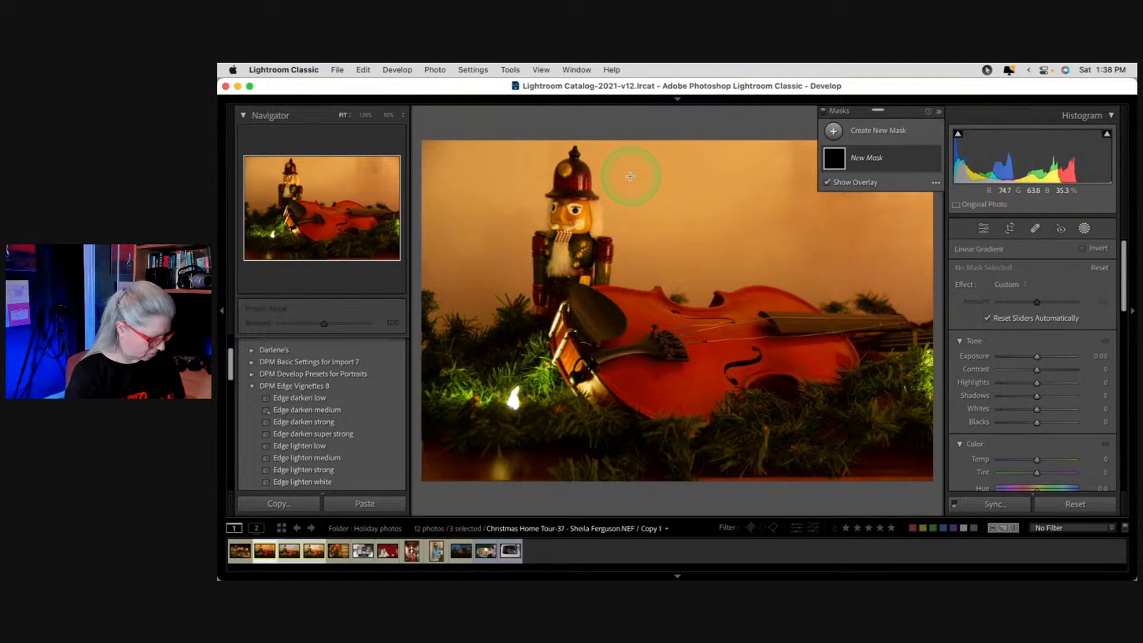
{"action": "key", "text": "k"}
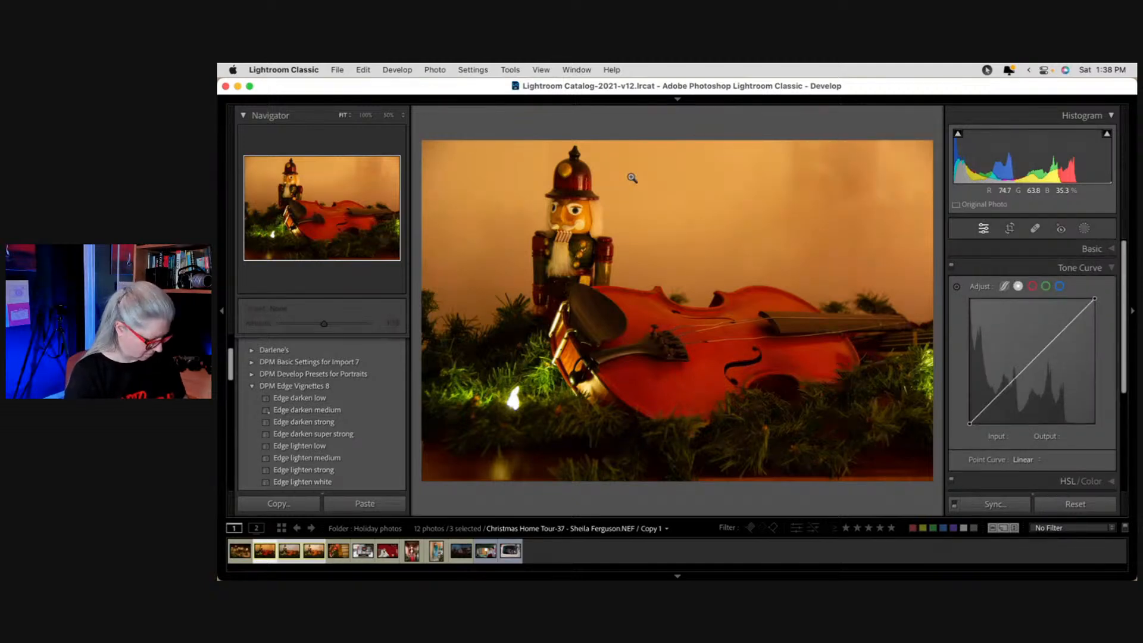
{"action": "key", "text": "n"}
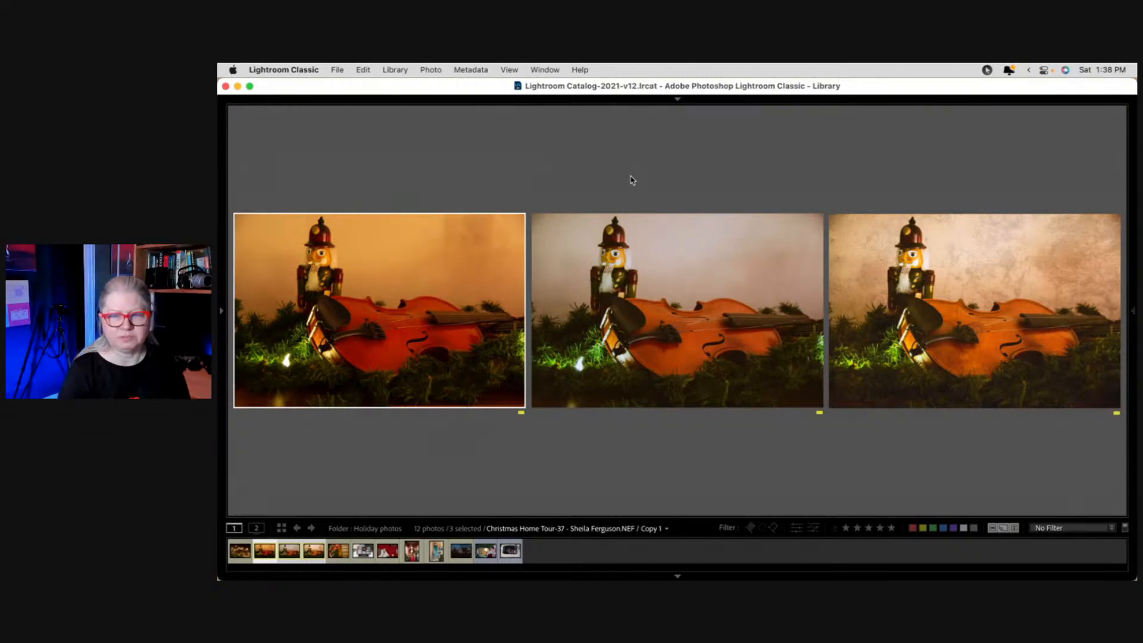
{"action": "double_click", "coordinate": [355, 368]}
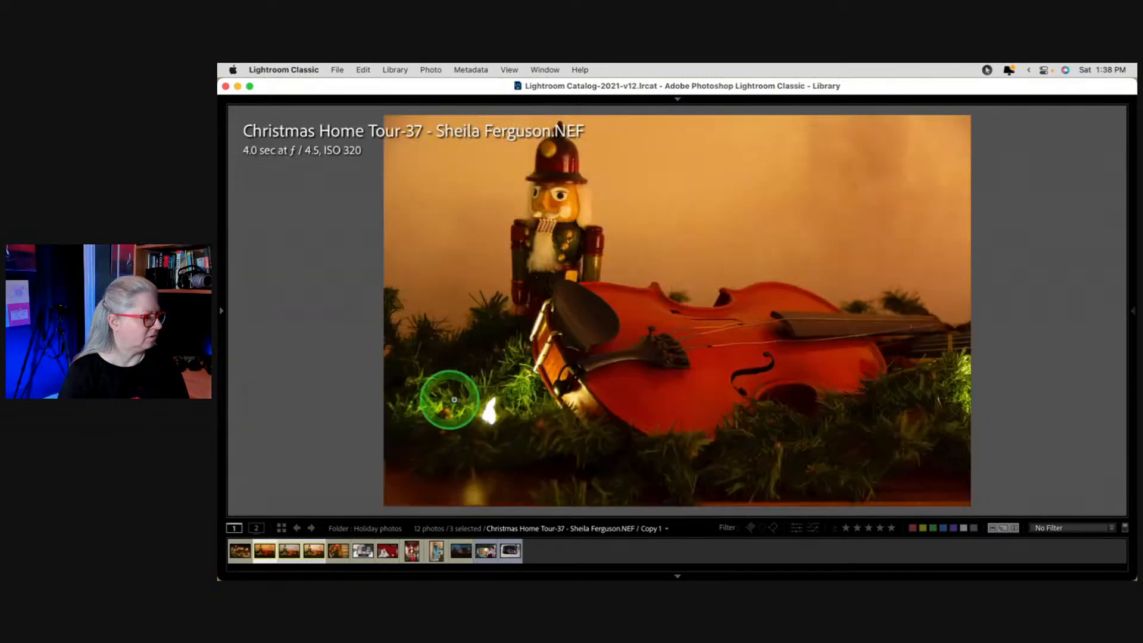
{"action": "key", "text": "o"}
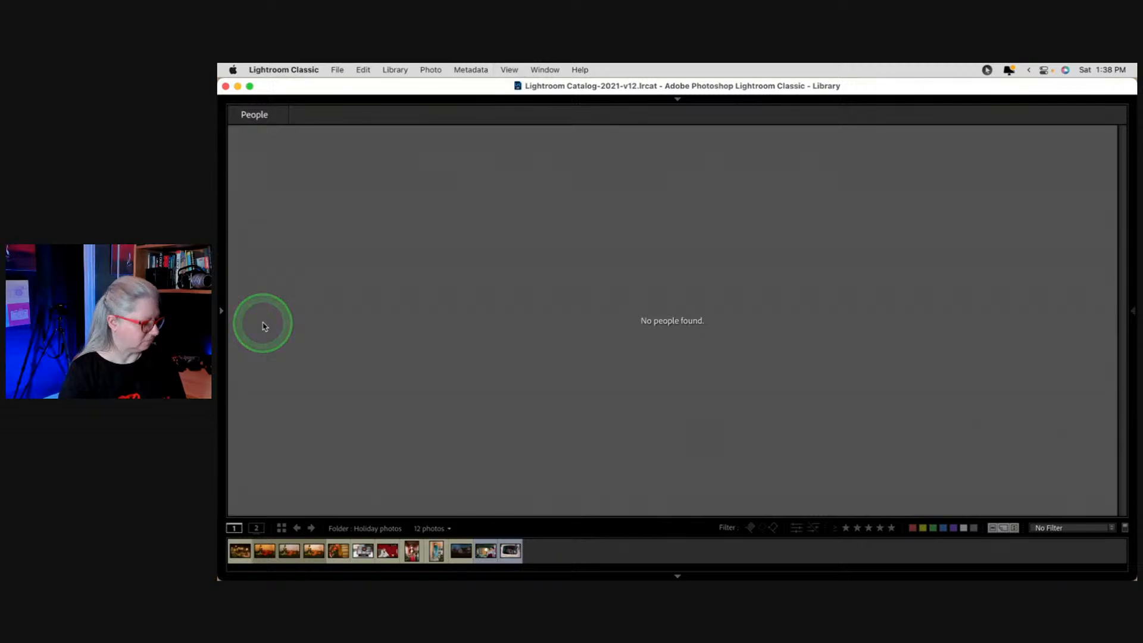
{"action": "key", "text": "g"}
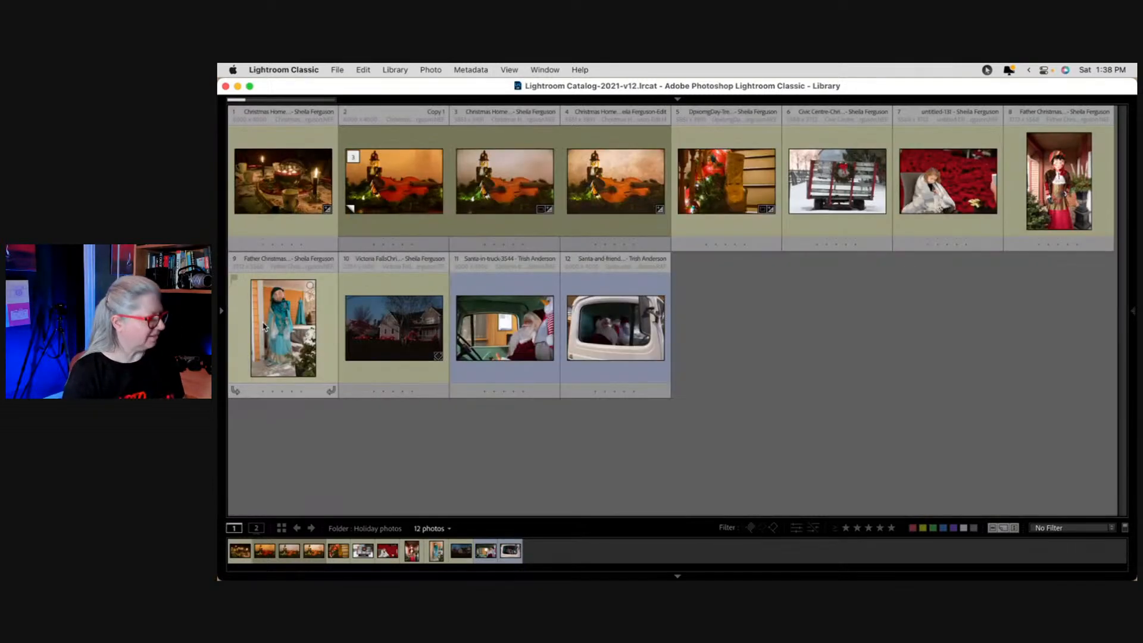
Step: Reselect the three nutcracker versions, survey them side by side, and enlarge the unedited copy without the info overlay
{"action": "left_click", "coordinate": [372, 193]}
{"action": "left_click", "coordinate": [603, 192], "text": "shift"}
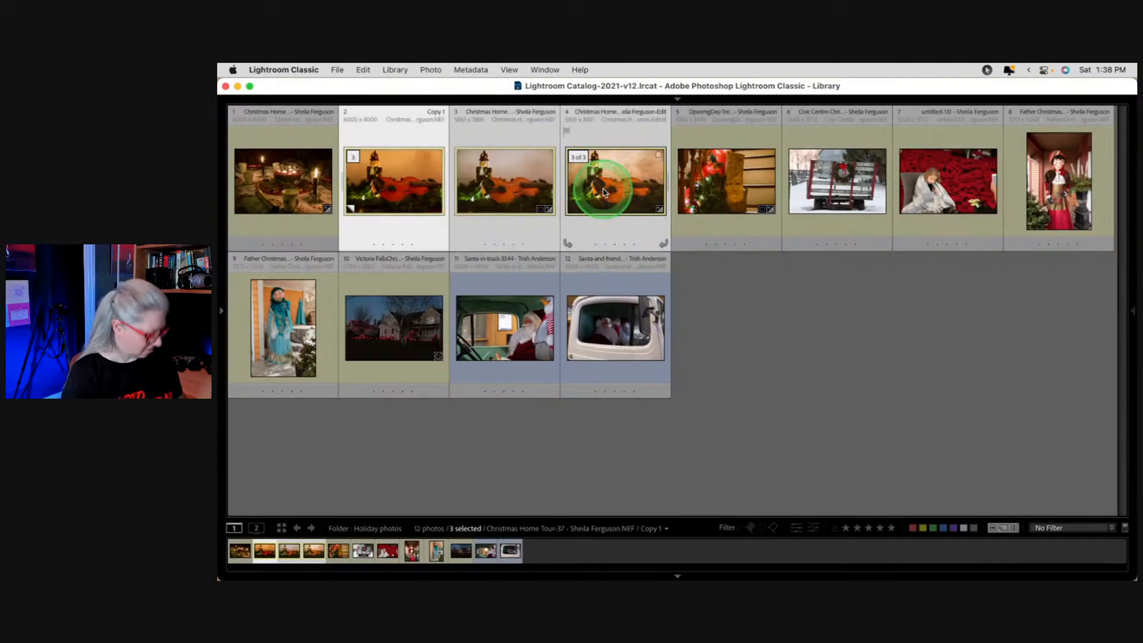
{"action": "key", "text": "n"}
{"action": "double_click", "coordinate": [454, 288]}
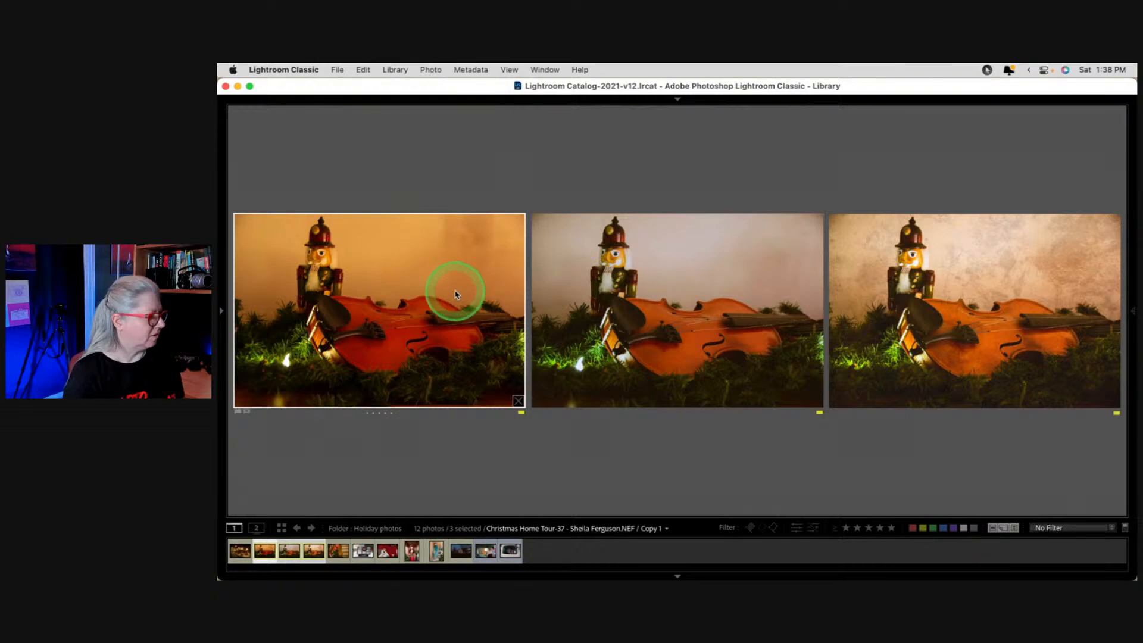
{"action": "key", "text": "i"}
{"action": "key", "text": "i"}
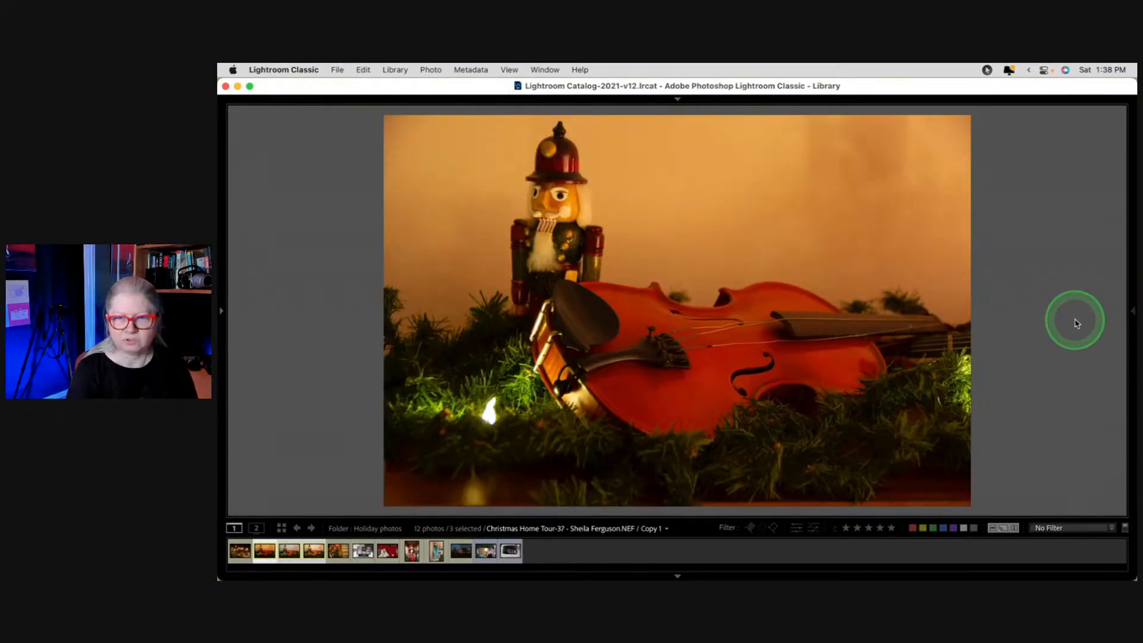
Step: Compare the unedited copy, edited NEF and textured TIFF one after another at full view, then return to the grid and deselect them
{"action": "key", "text": "Right"}
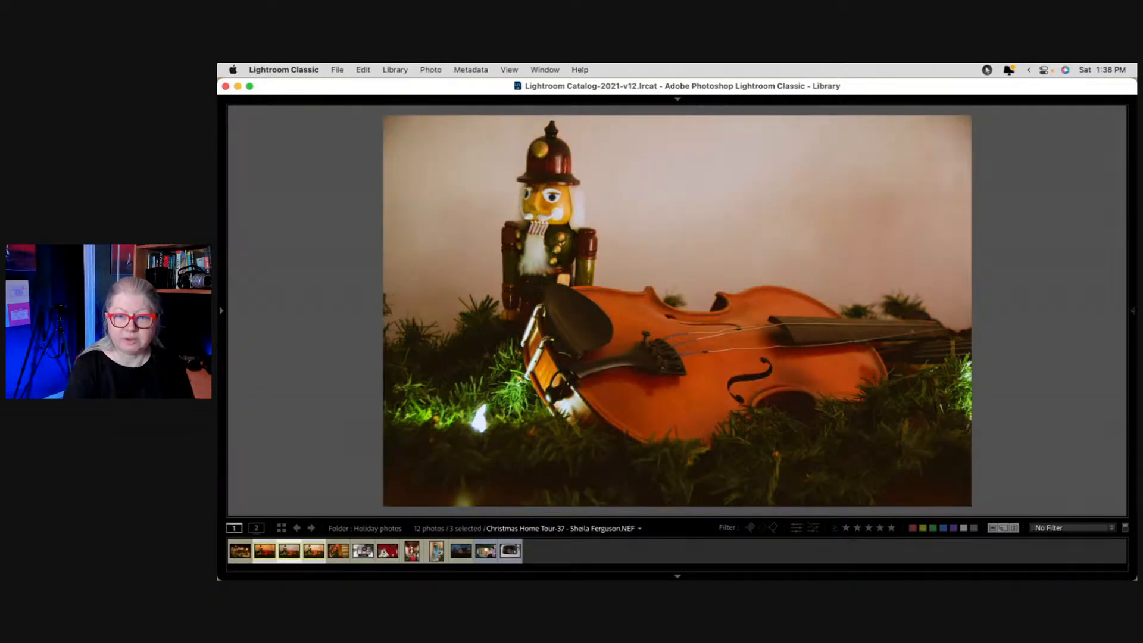
{"action": "key", "text": "Left"}
{"action": "key", "text": "Right"}
{"action": "key", "text": "Left"}
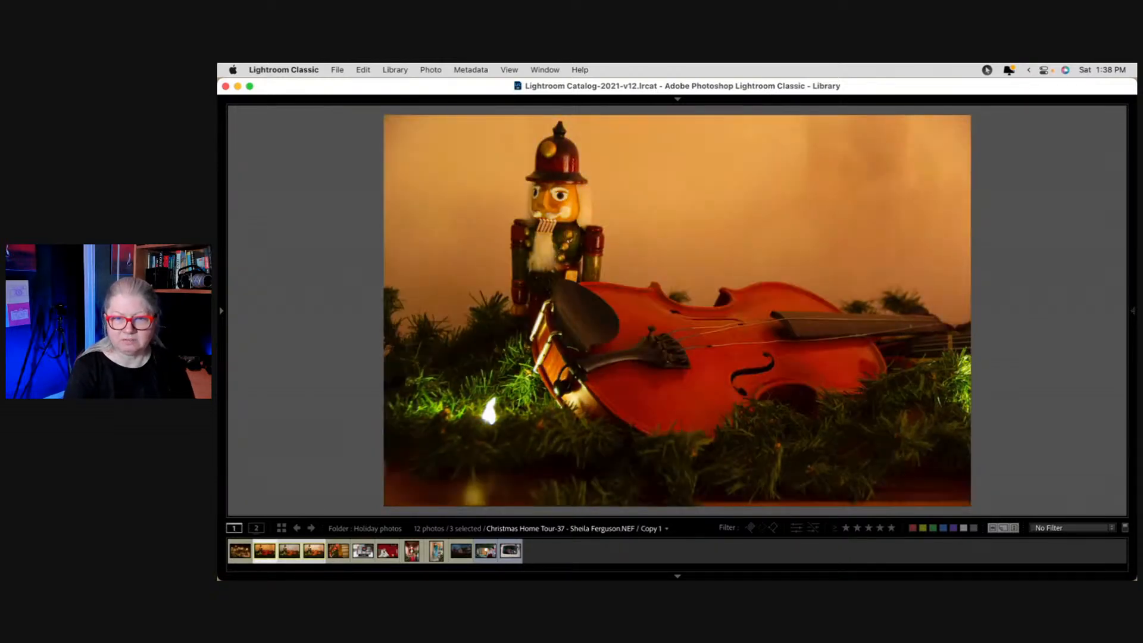
{"action": "key", "text": "Right"}
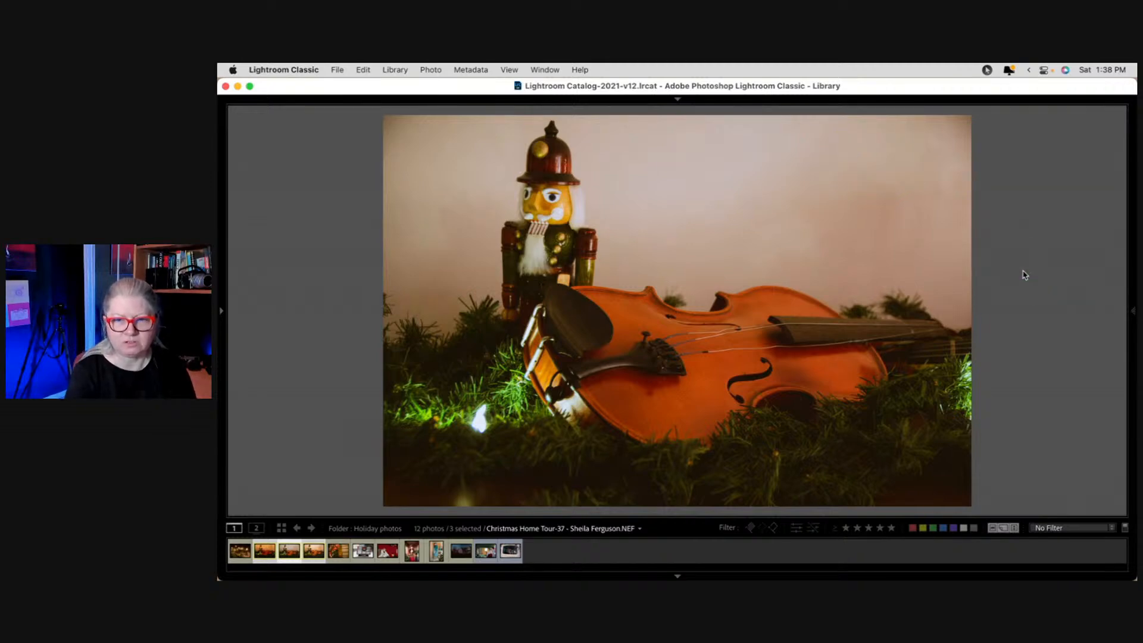
{"action": "key", "text": "Right"}
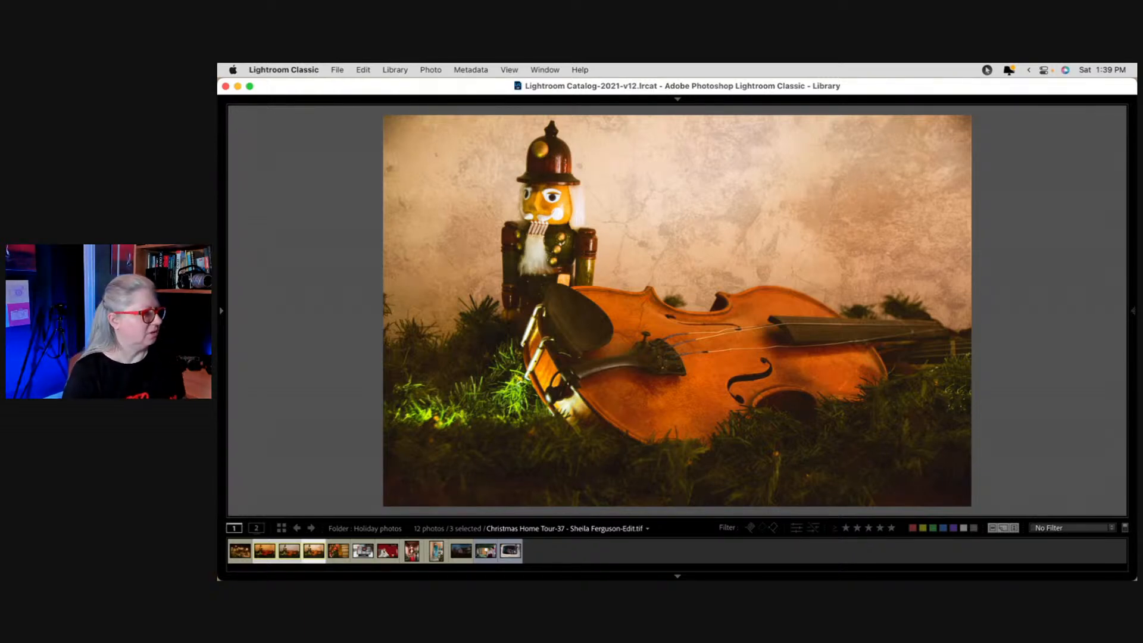
{"action": "double_click", "coordinate": [1035, 265]}
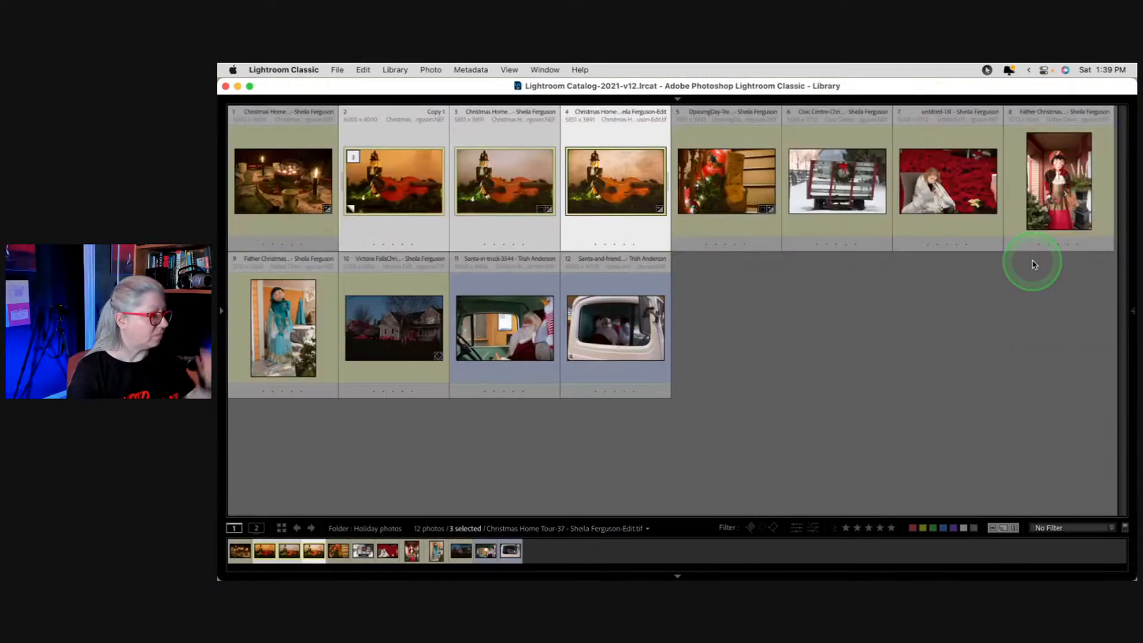
{"action": "left_click", "coordinate": [732, 352]}
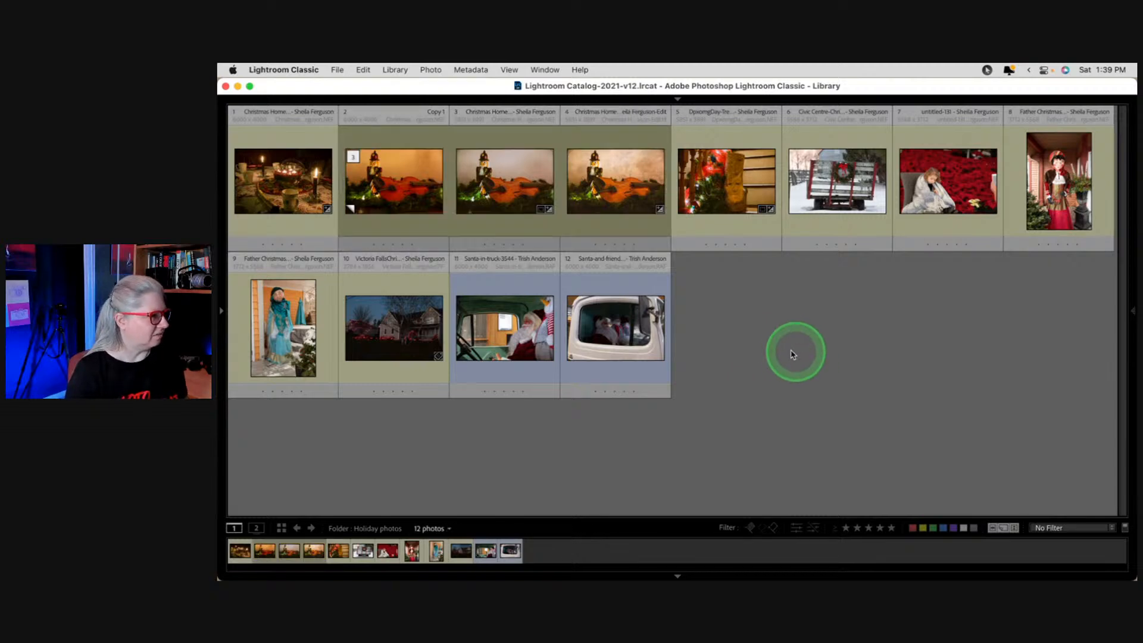
Step: Examine the two Santa truck photos, Santa-in-truck-3544 and Santa-and-friends-in-truck-3545, alternately in enlarged view
{"action": "double_click", "coordinate": [516, 350]}
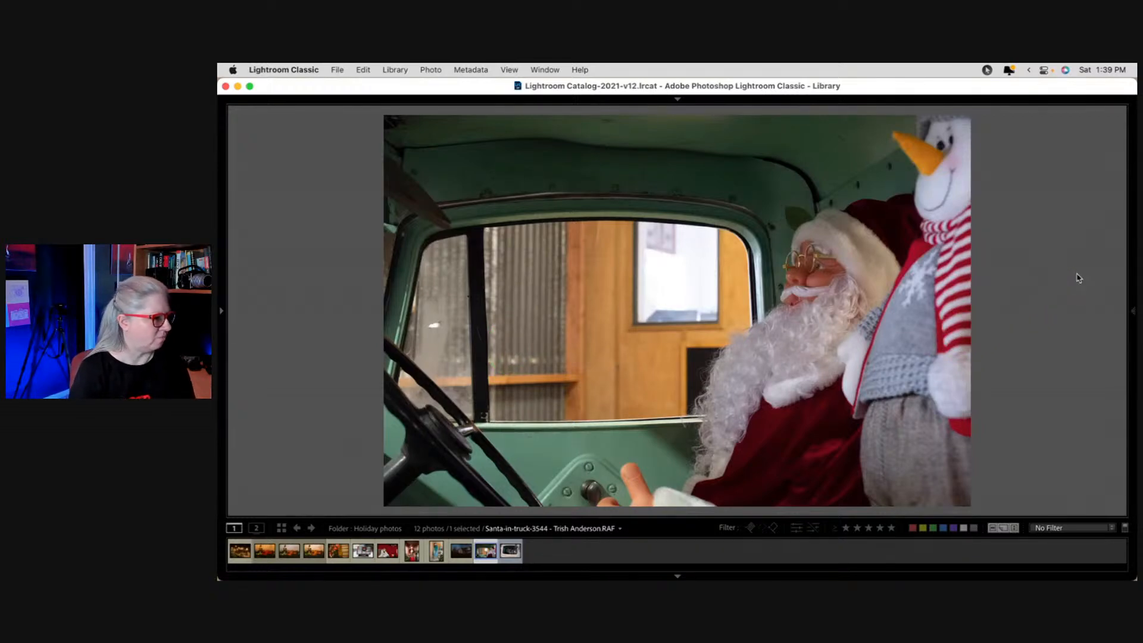
{"action": "key", "text": "Right"}
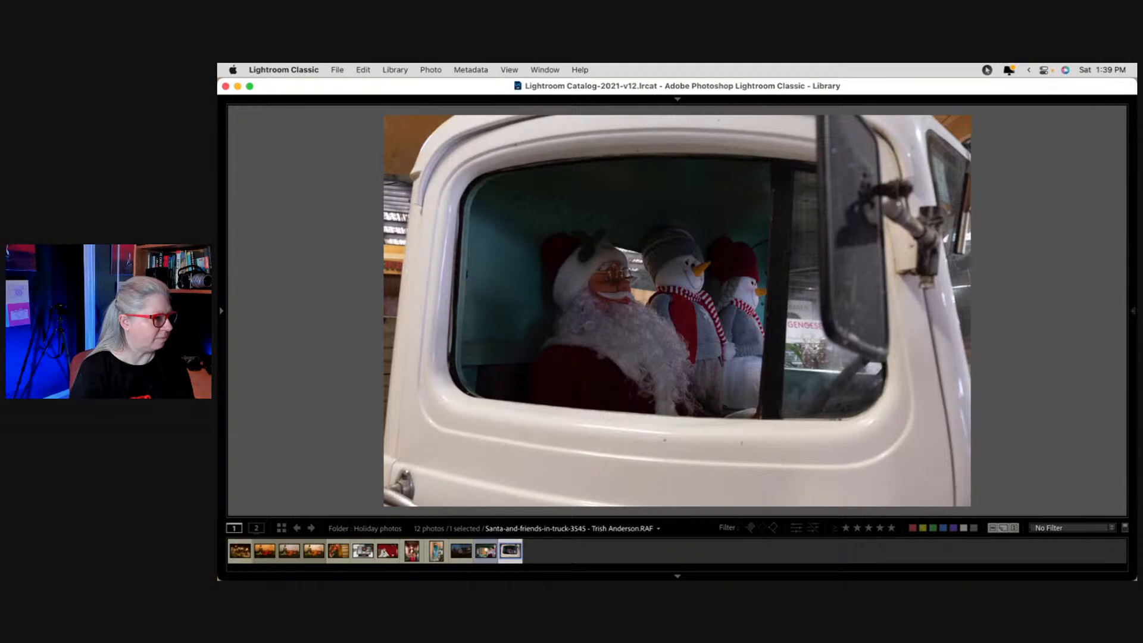
{"action": "key", "text": "Left"}
{"action": "key", "text": "Right"}
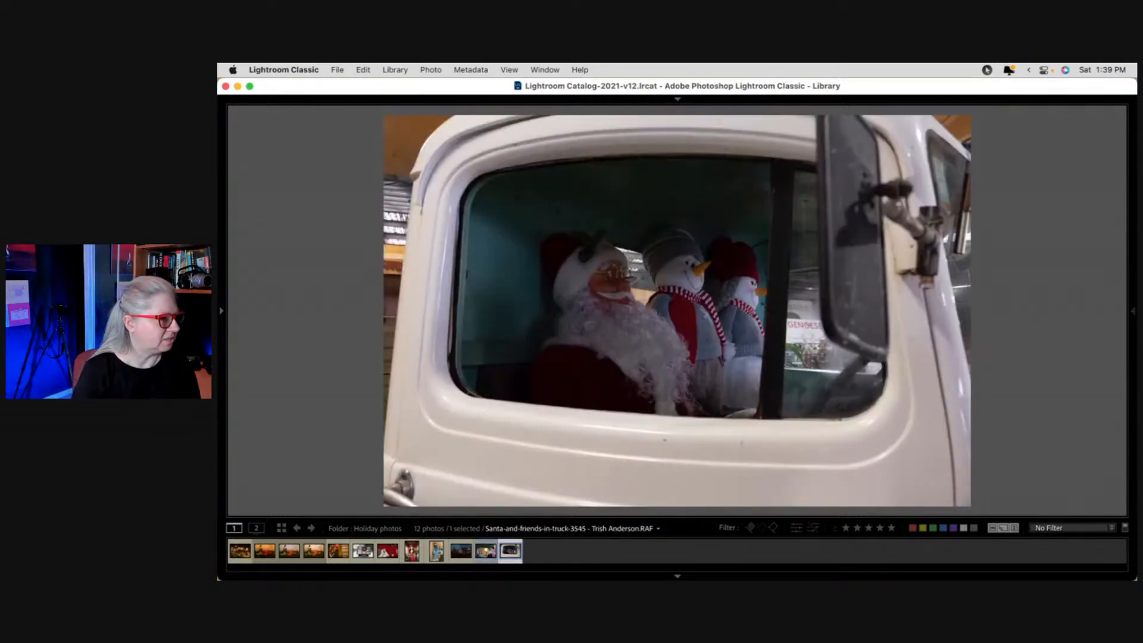
{"action": "key", "text": "Left"}
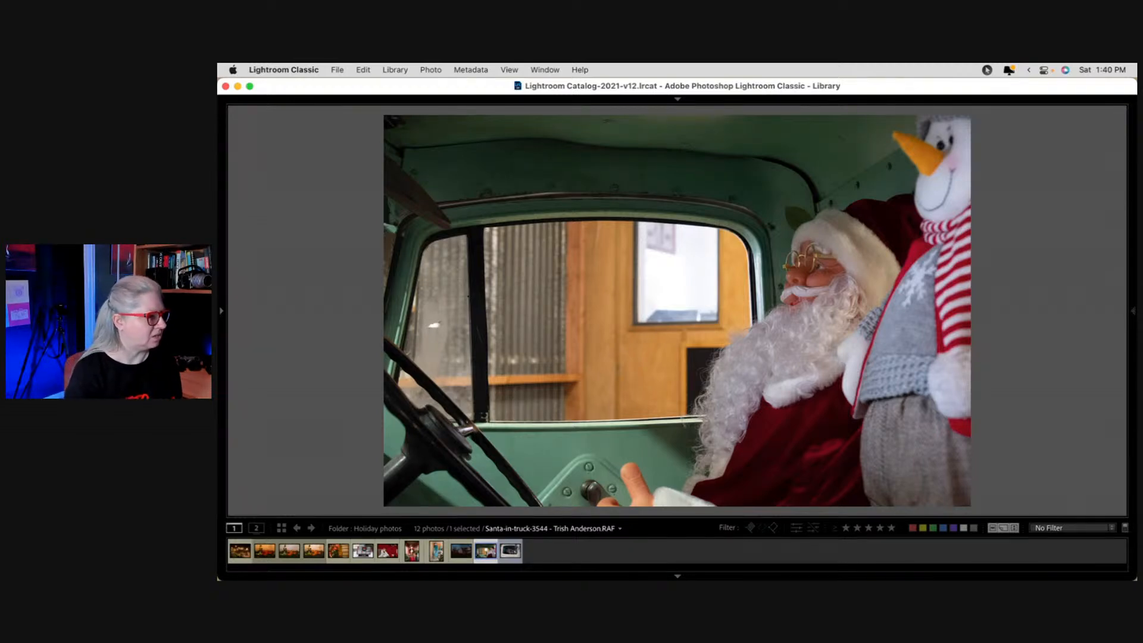
{"action": "key", "text": "Right"}
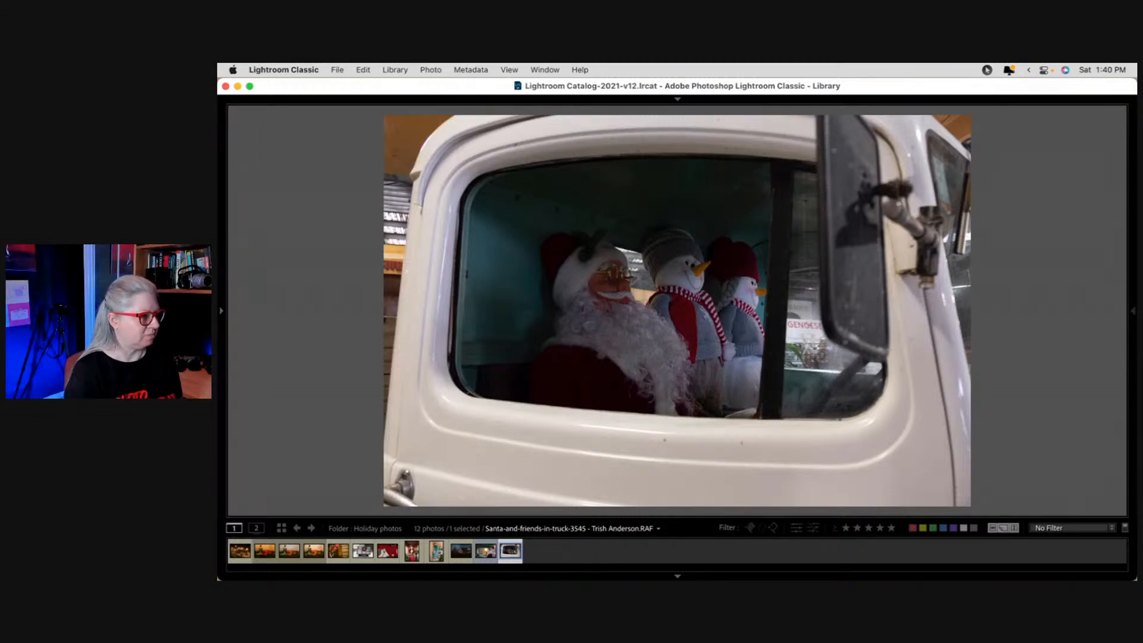
{"action": "key", "text": "Left"}
{"action": "key", "text": "Right"}
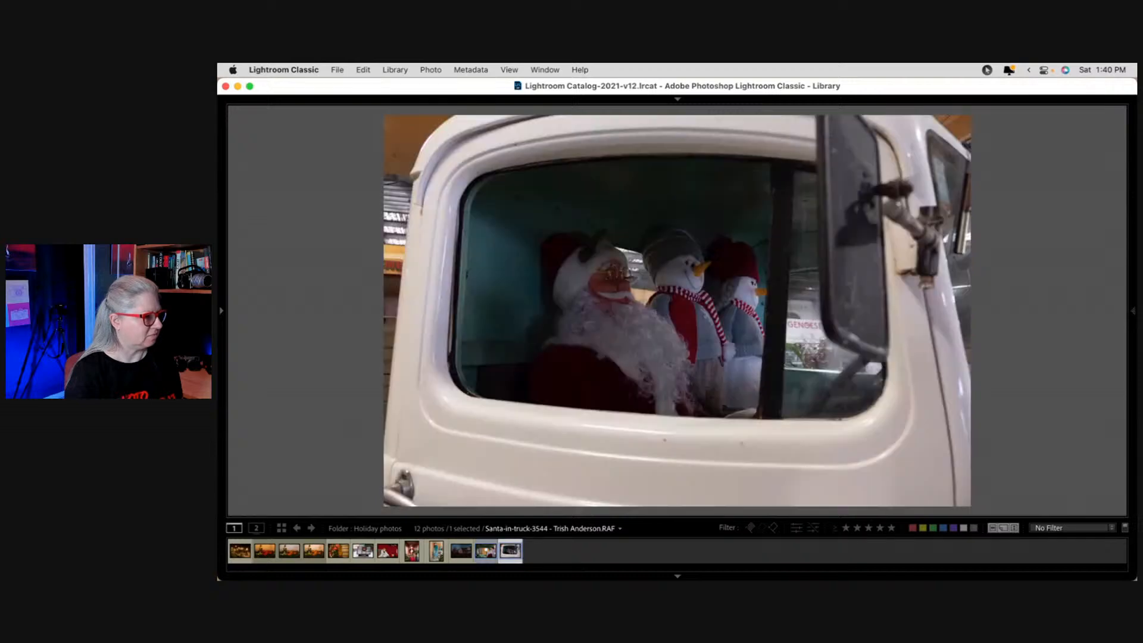
Step: Open Santa-and-friends-in-truck-3545 for developing and tighten the crop around the truck window from two opposite corners, keeping the Original aspect
{"action": "key", "text": "d"}
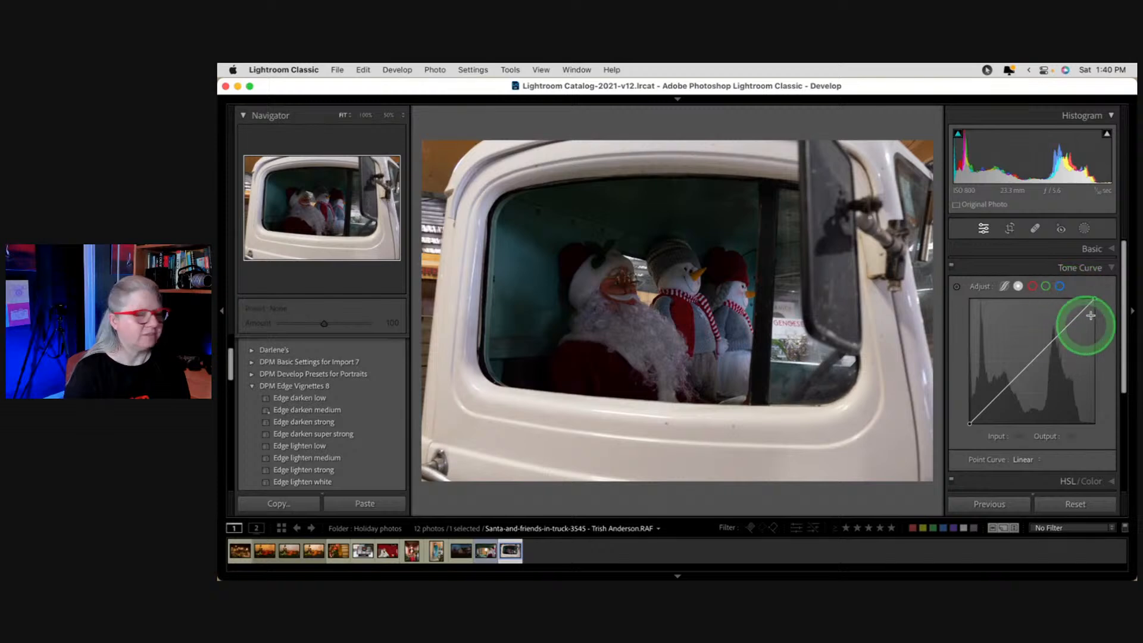
{"action": "left_click", "coordinate": [1090, 249]}
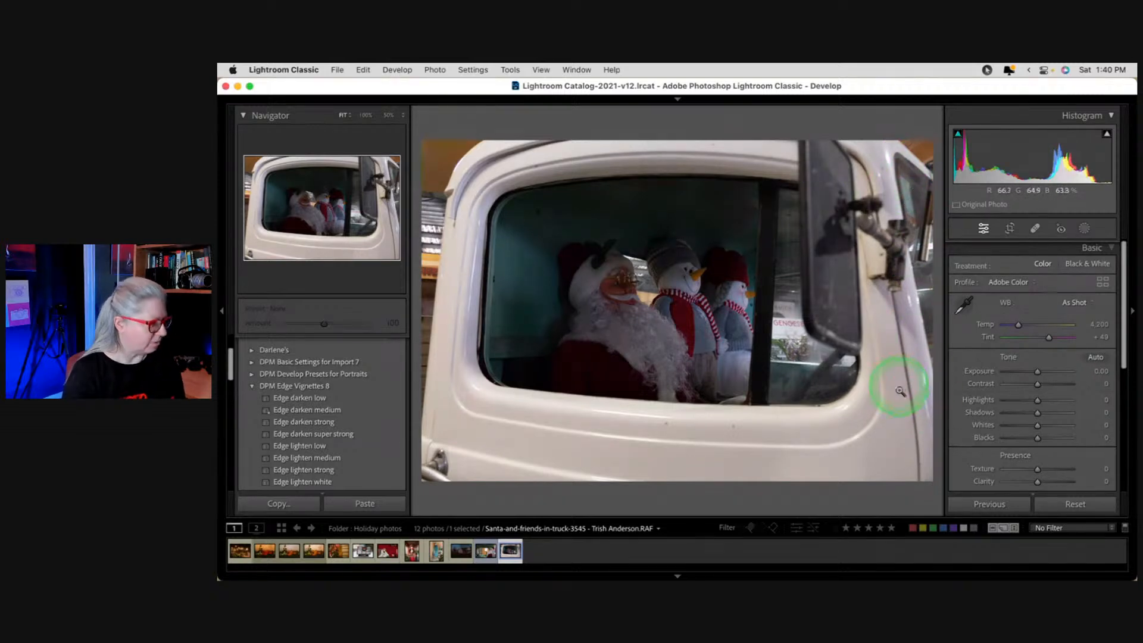
{"action": "key", "text": "r"}
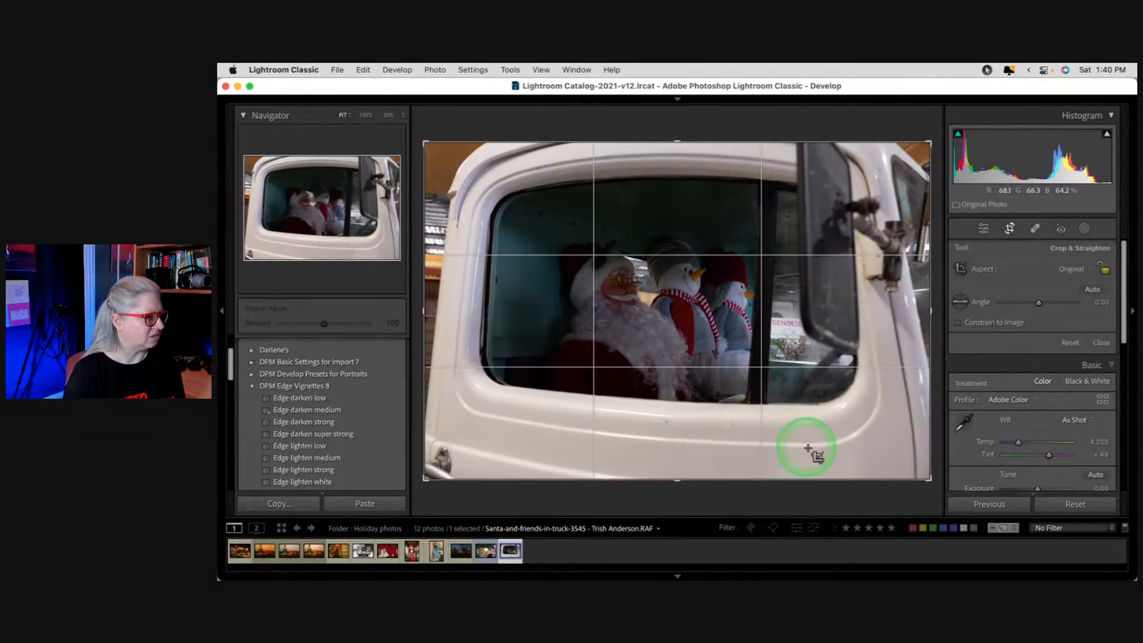
{"action": "left_click", "coordinate": [1105, 269]}
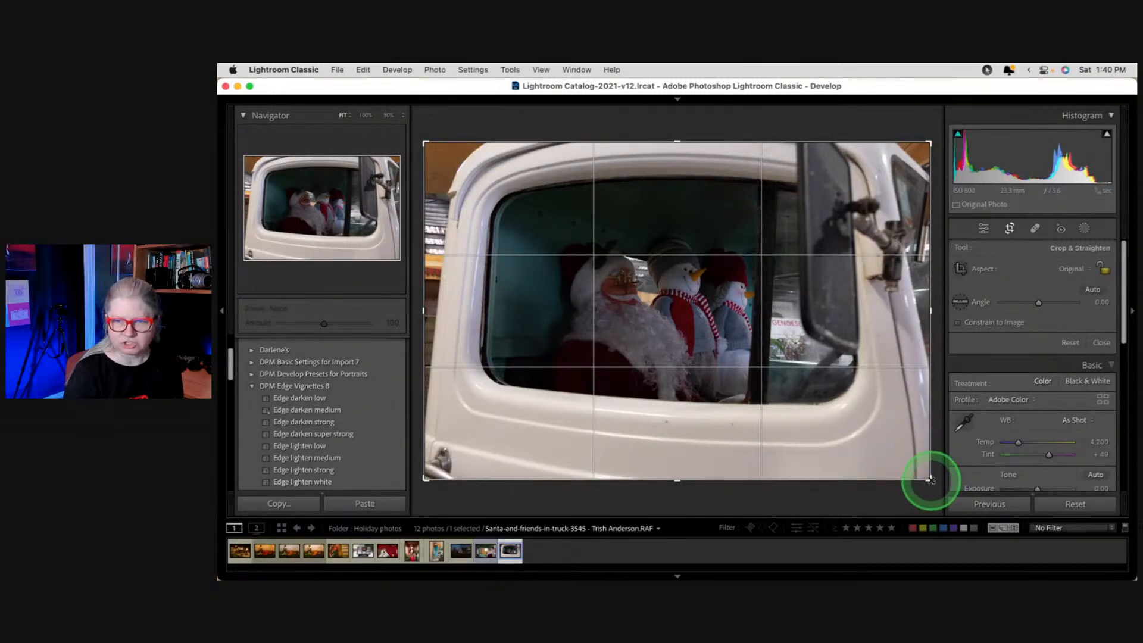
{"action": "left_click_drag", "start_coordinate": [931, 479], "coordinate": [910, 467]}
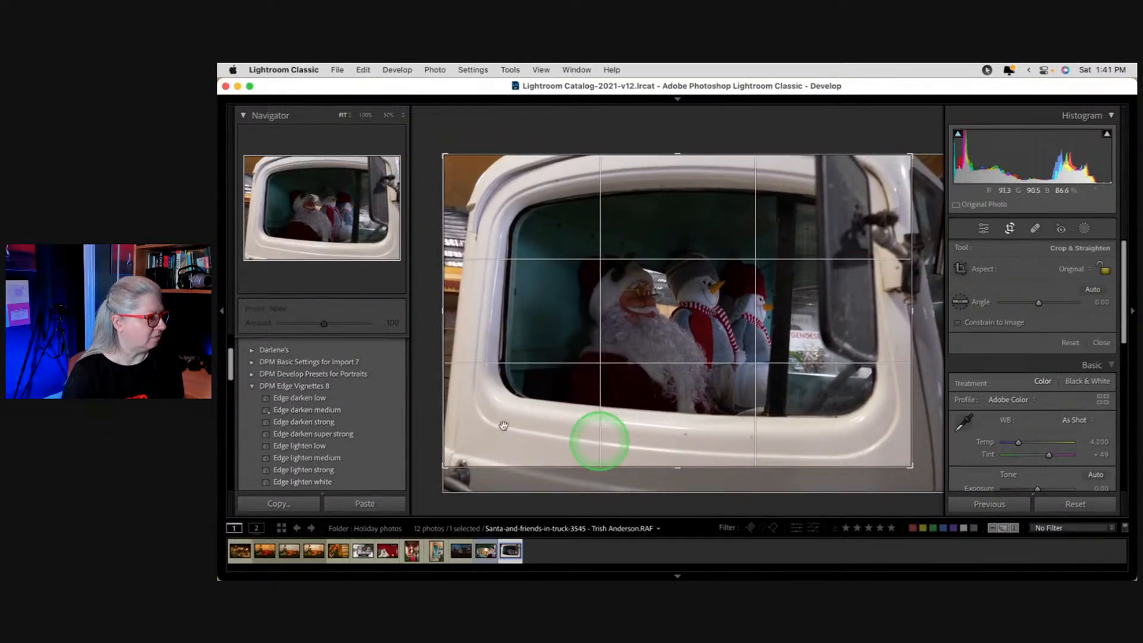
{"action": "left_click_drag", "start_coordinate": [444, 156], "coordinate": [465, 165]}
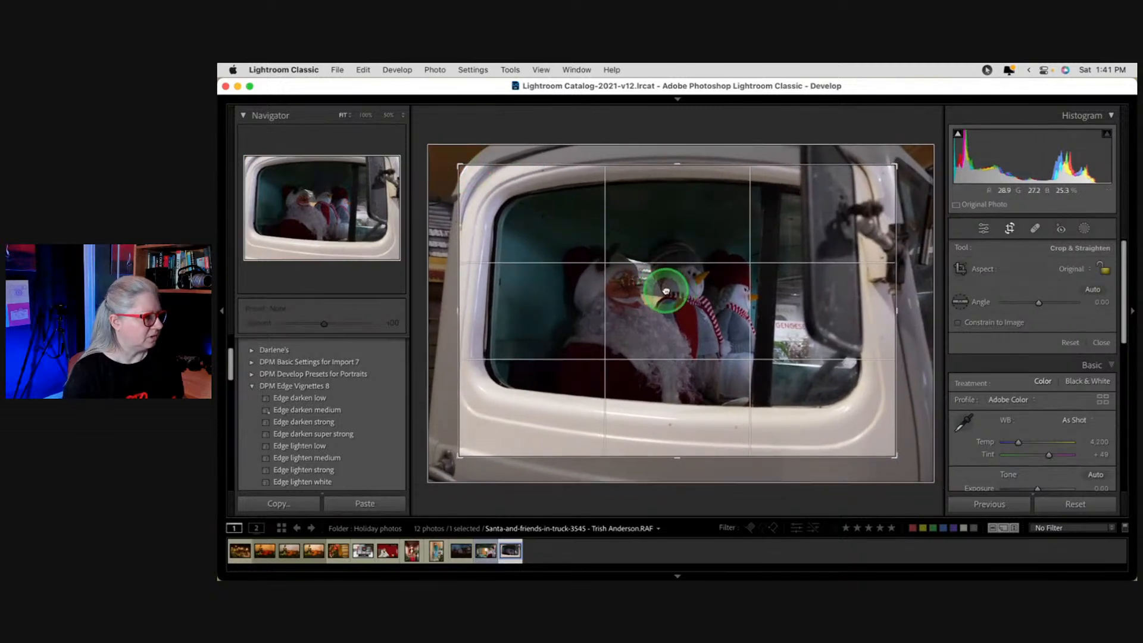
Step: Reposition the photo inside the crop frame so the truck window and its characters are framed, and apply the crop
{"action": "left_click_drag", "start_coordinate": [660, 286], "coordinate": [676, 319]}
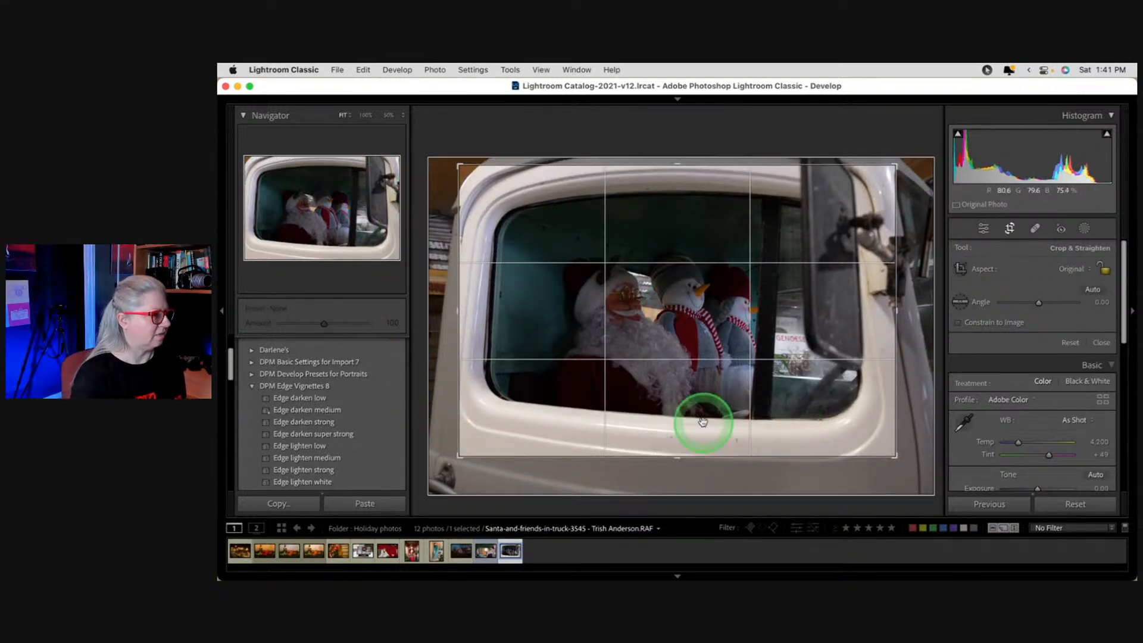
{"action": "left_click_drag", "start_coordinate": [703, 422], "coordinate": [694, 398]}
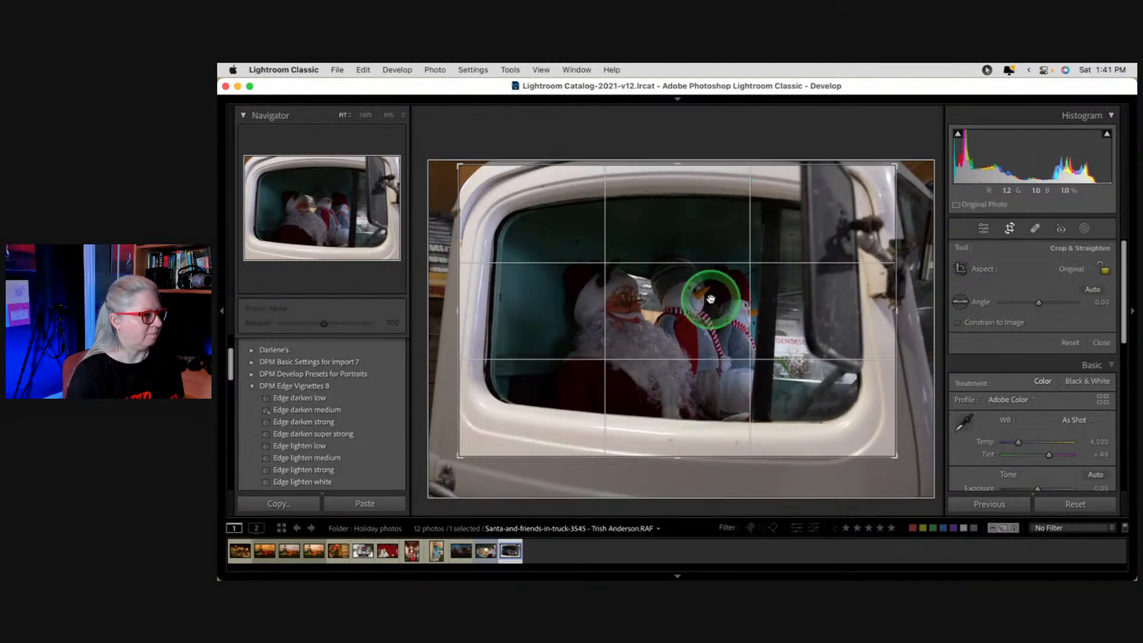
{"action": "left_click_drag", "start_coordinate": [710, 299], "coordinate": [720, 298]}
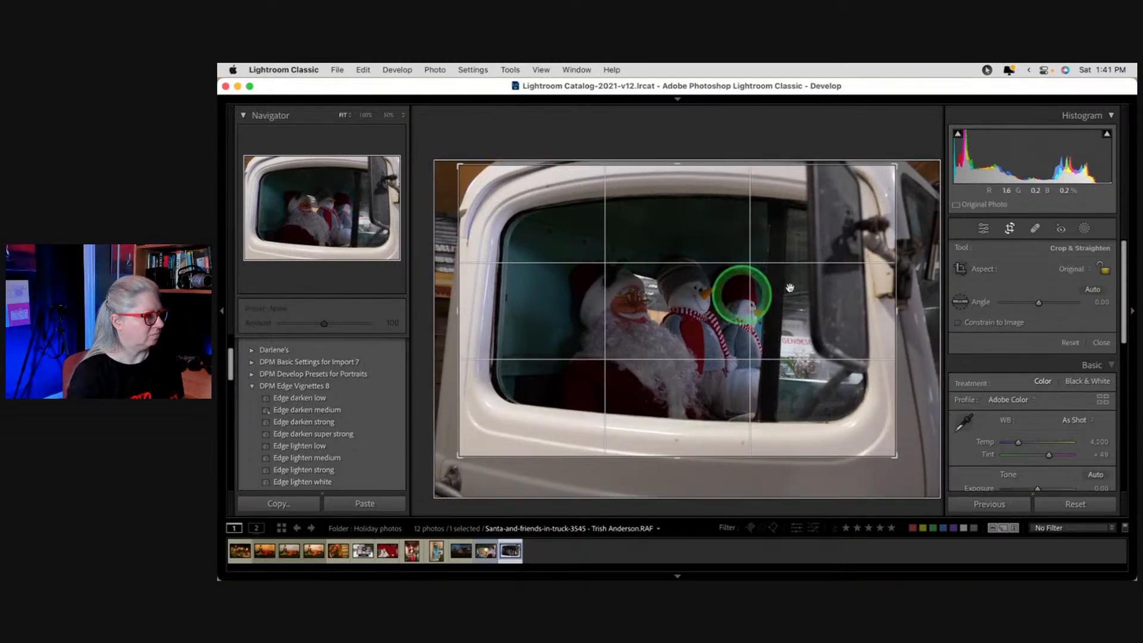
{"action": "double_click", "coordinate": [812, 321]}
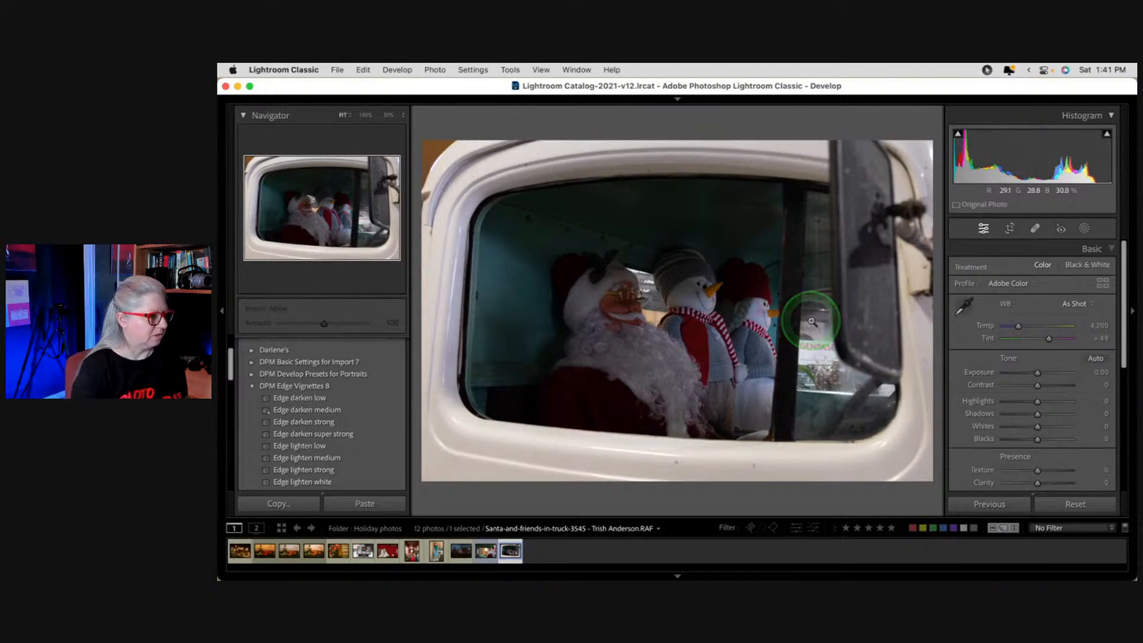
{"action": "left_click", "coordinate": [1071, 343]}
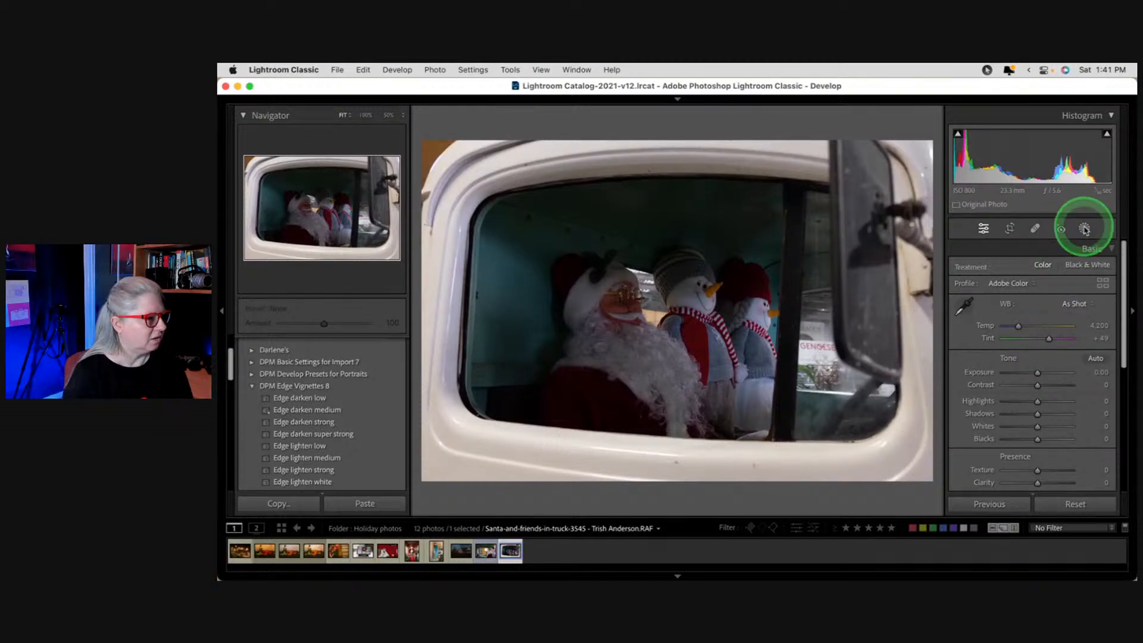
Step: Preview the Camera Matching profiles and apply Camera PROVIA/Standard to the truck photo
{"action": "left_click", "coordinate": [1102, 285]}
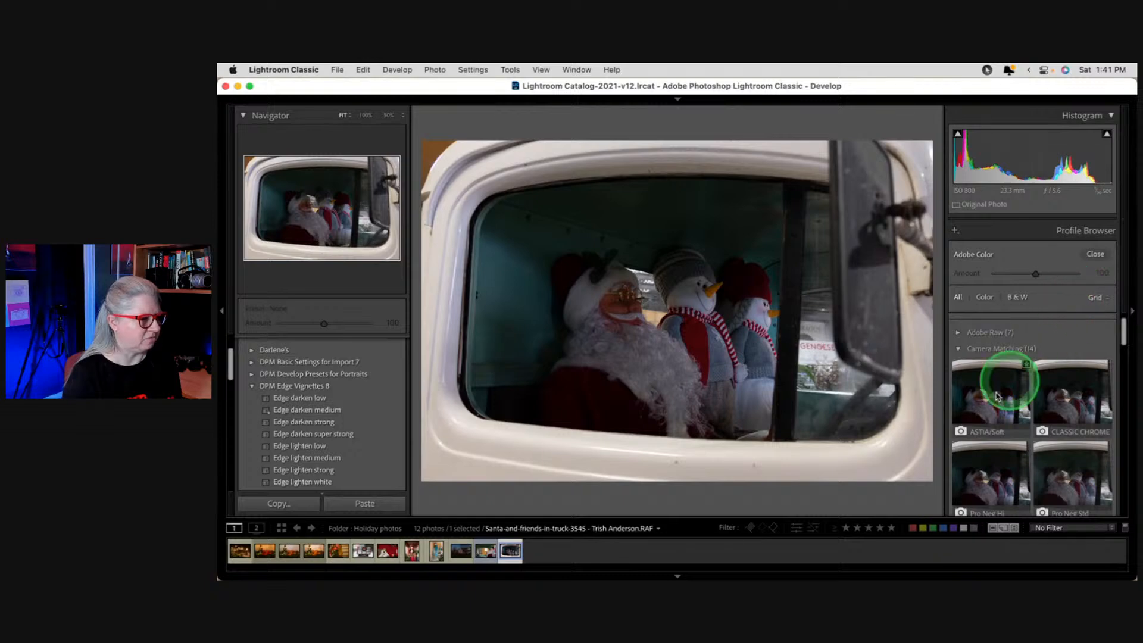
{"action": "left_click", "coordinate": [1000, 390]}
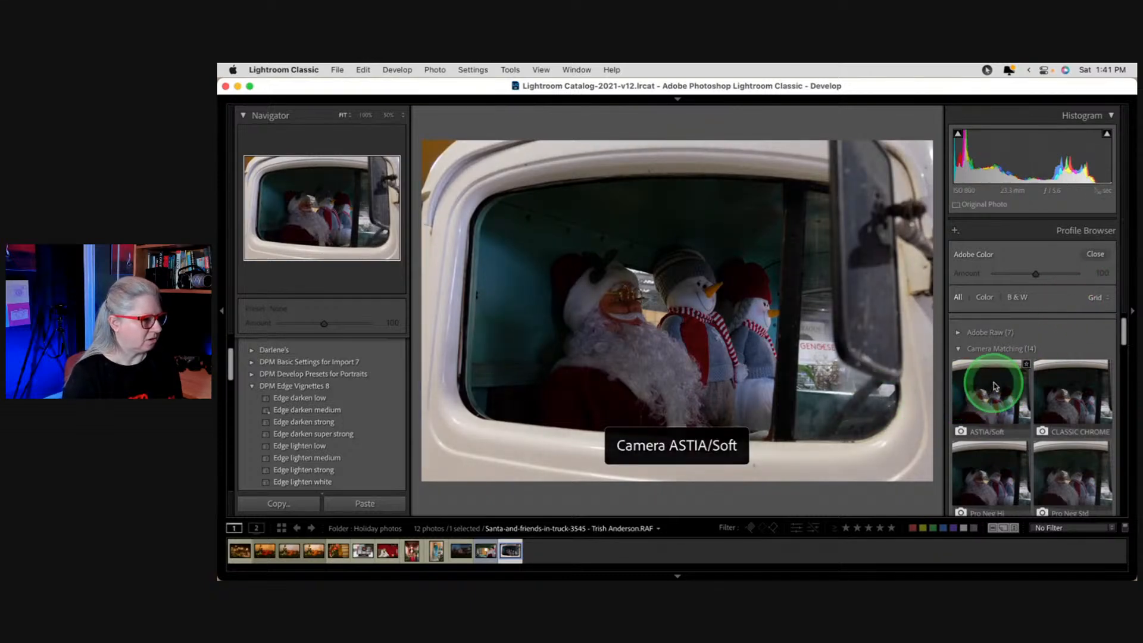
{"action": "scroll", "coordinate": [985, 393], "scroll_direction": "down", "scroll_amount": 4}
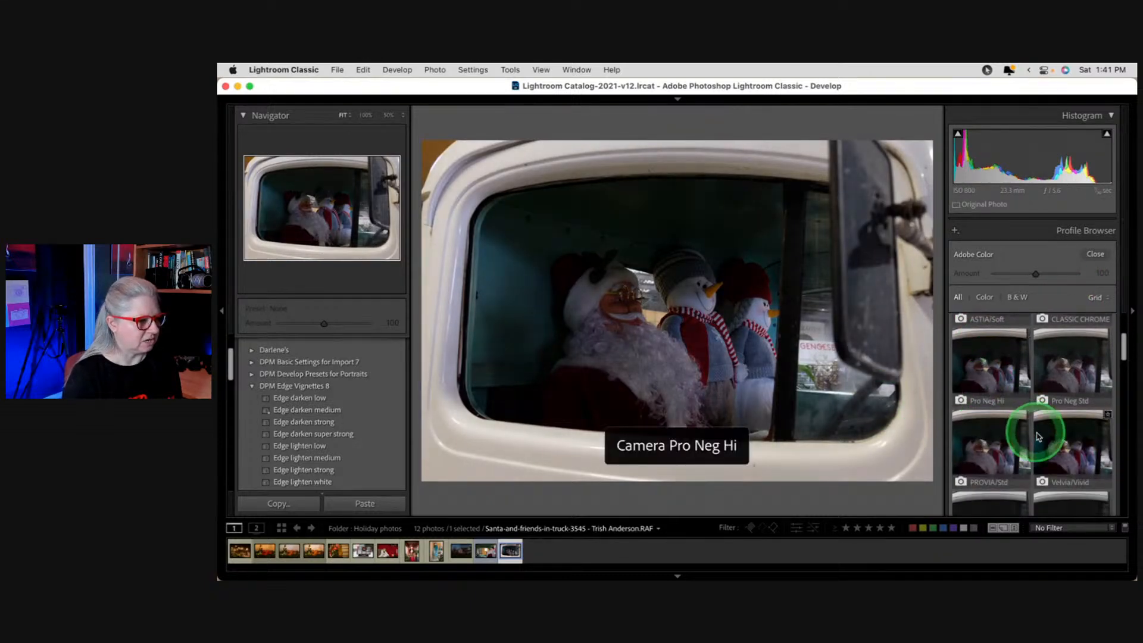
{"action": "left_click", "coordinate": [989, 456]}
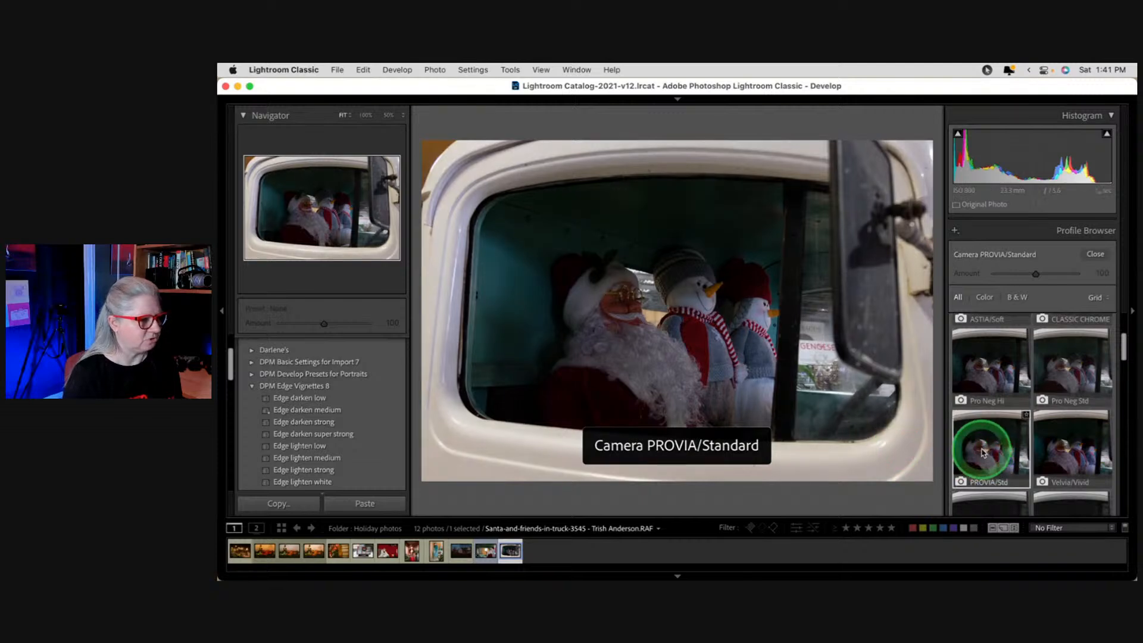
{"action": "left_click", "coordinate": [1096, 256]}
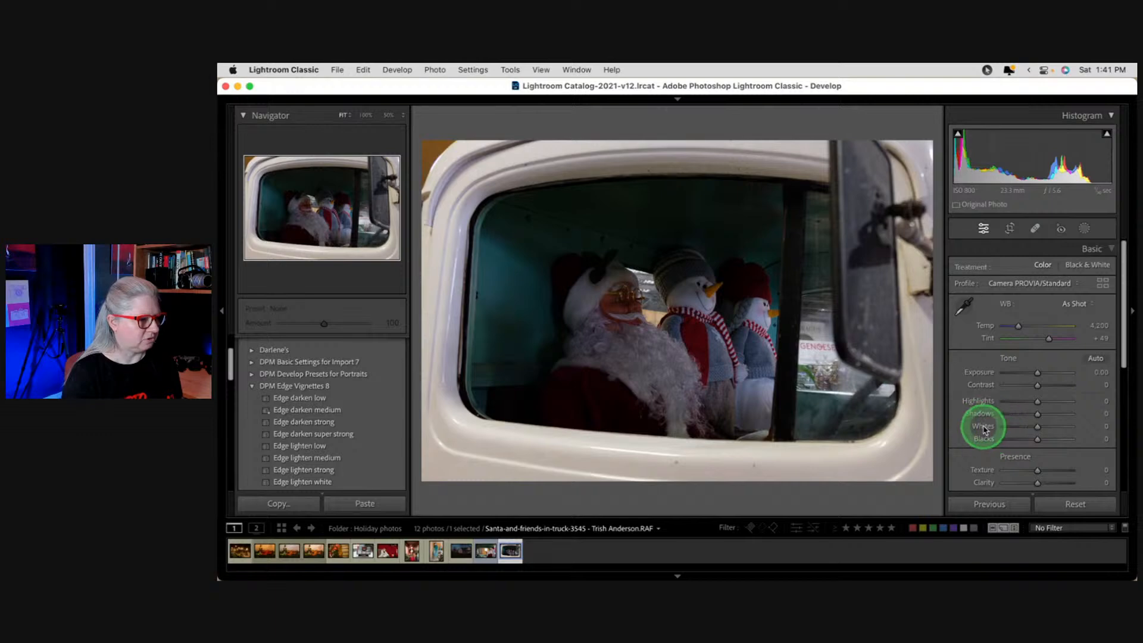
Step: Set Whites to +43 with the help of the clipping preview, and raise Exposure to +0.70
{"action": "mouse_move", "coordinate": [985, 430]}
{"action": "left_mouse_down"}
{"action": "mouse_move", "coordinate": [982, 439]}
{"action": "mouse_move", "coordinate": [1003, 430]}
{"action": "left_mouse_up"}
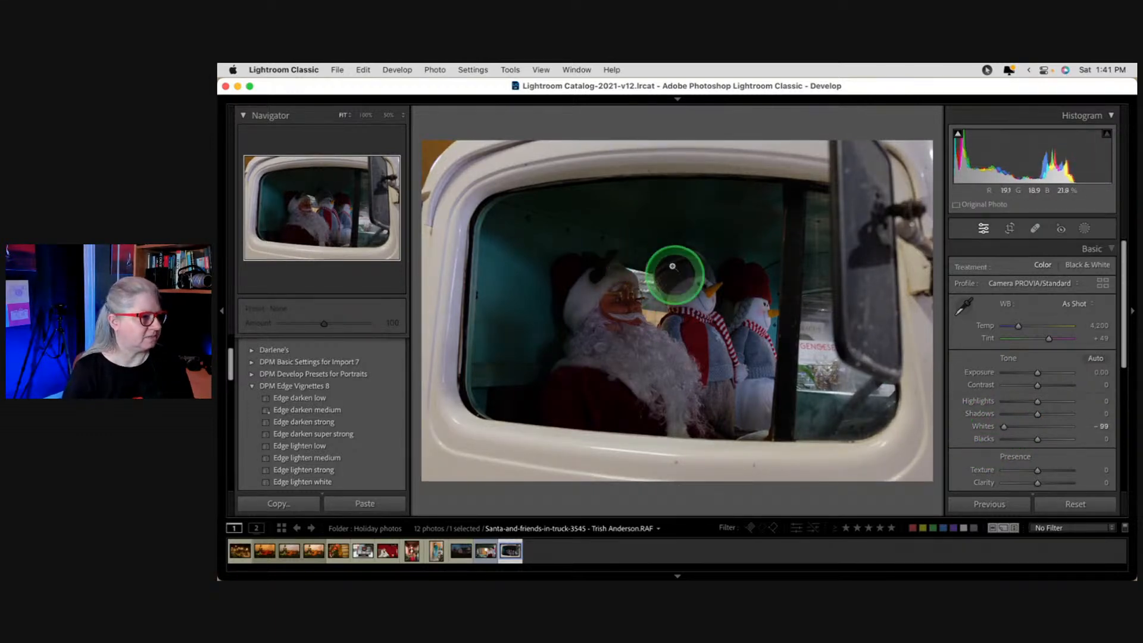
{"action": "double_click", "coordinate": [982, 427]}
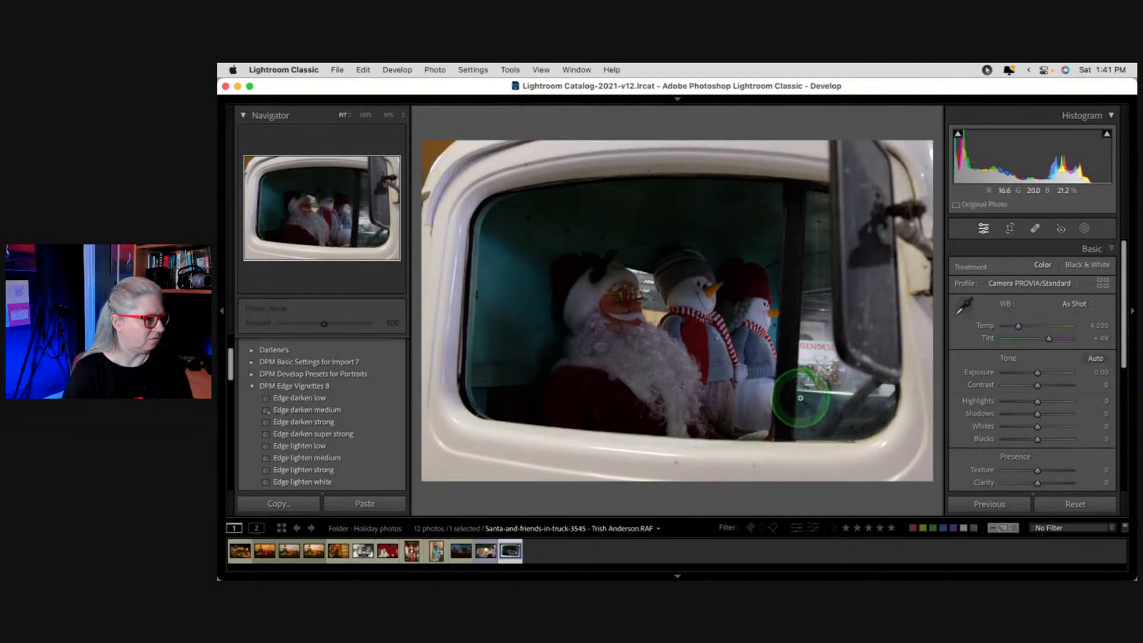
{"action": "left_click", "coordinate": [1038, 427], "text": "alt"}
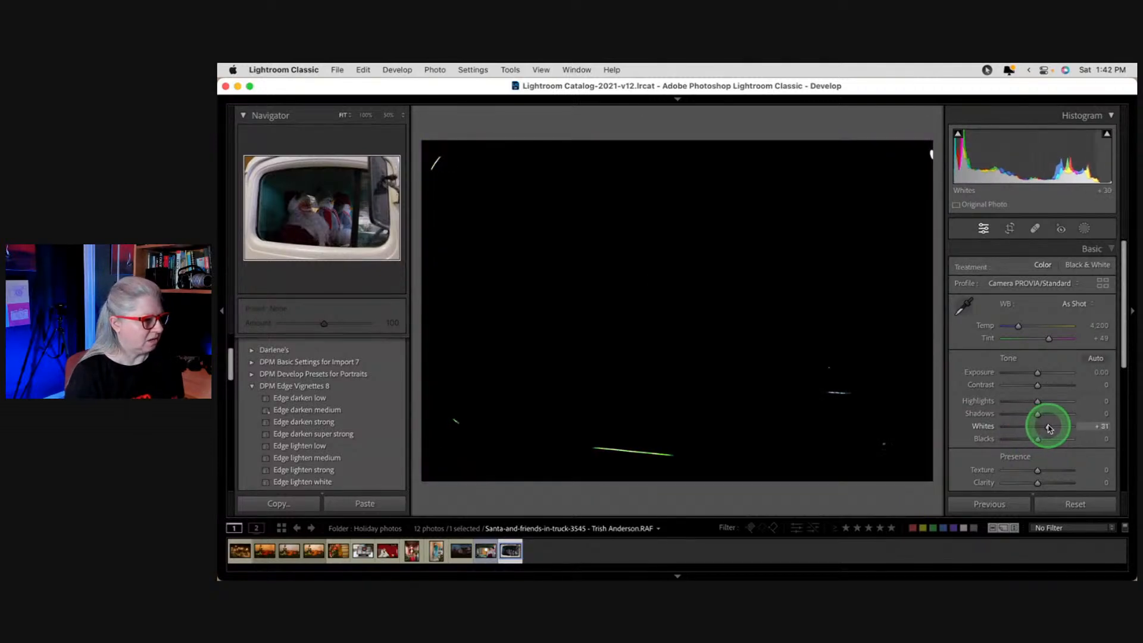
{"action": "left_click_drag", "start_coordinate": [1049, 427], "coordinate": [1060, 425]}
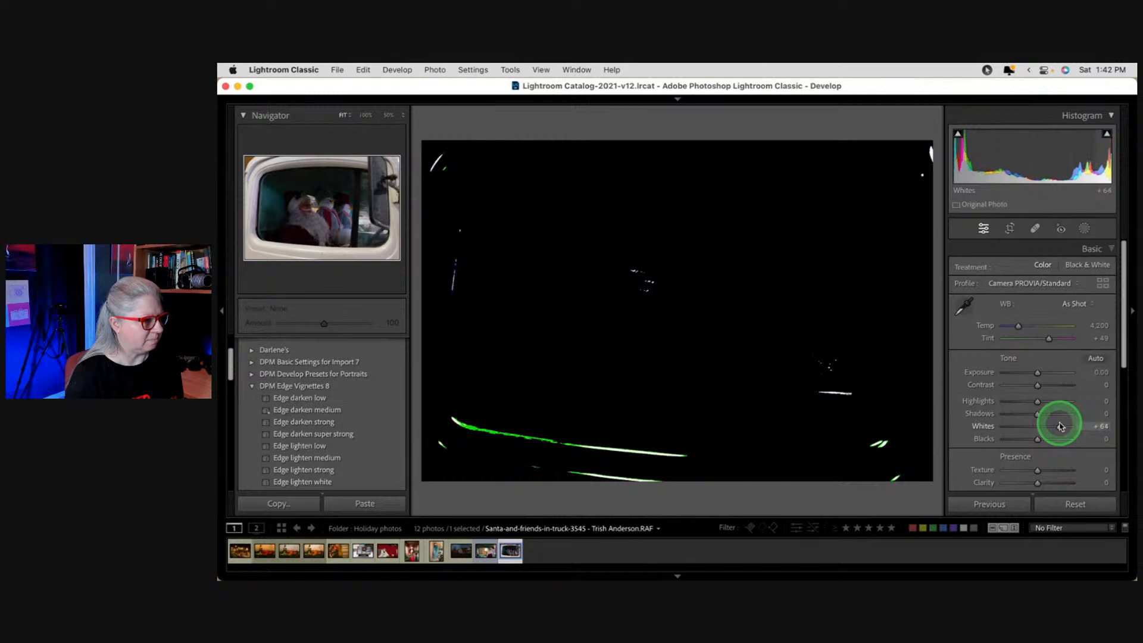
{"action": "key", "text": "alt"}
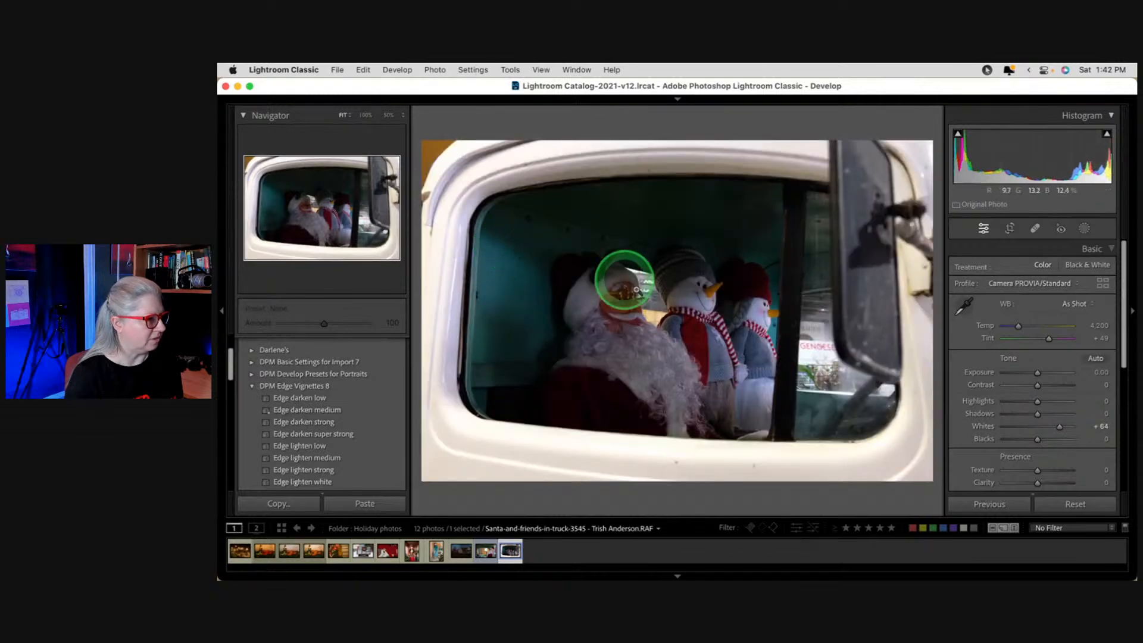
{"action": "key", "text": "alt"}
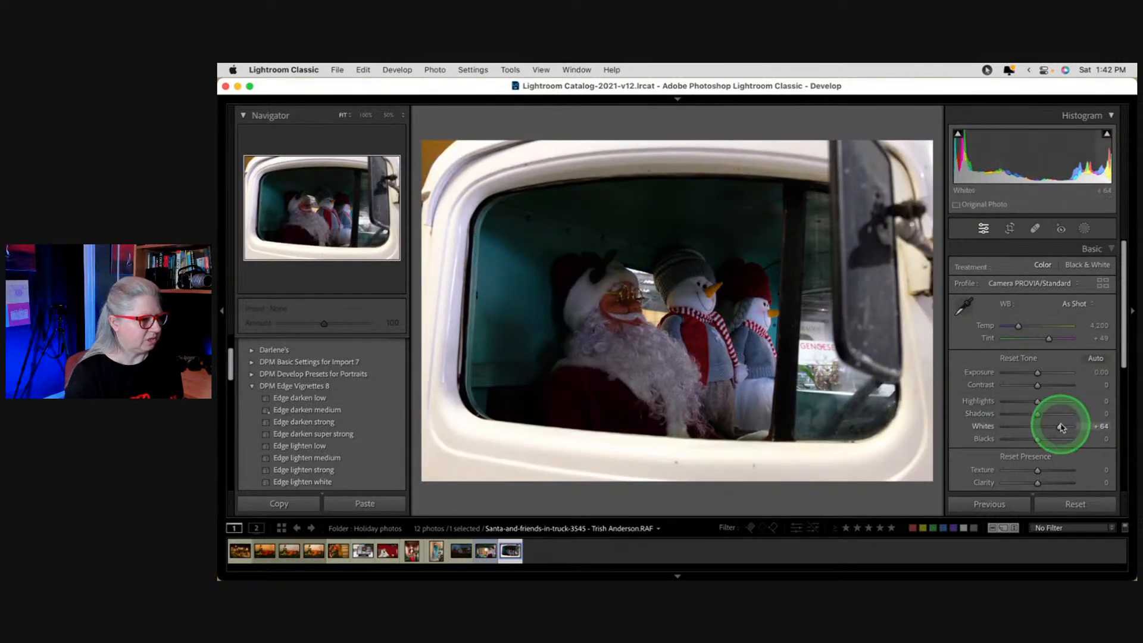
{"action": "left_click_drag", "start_coordinate": [1061, 426], "coordinate": [1054, 427]}
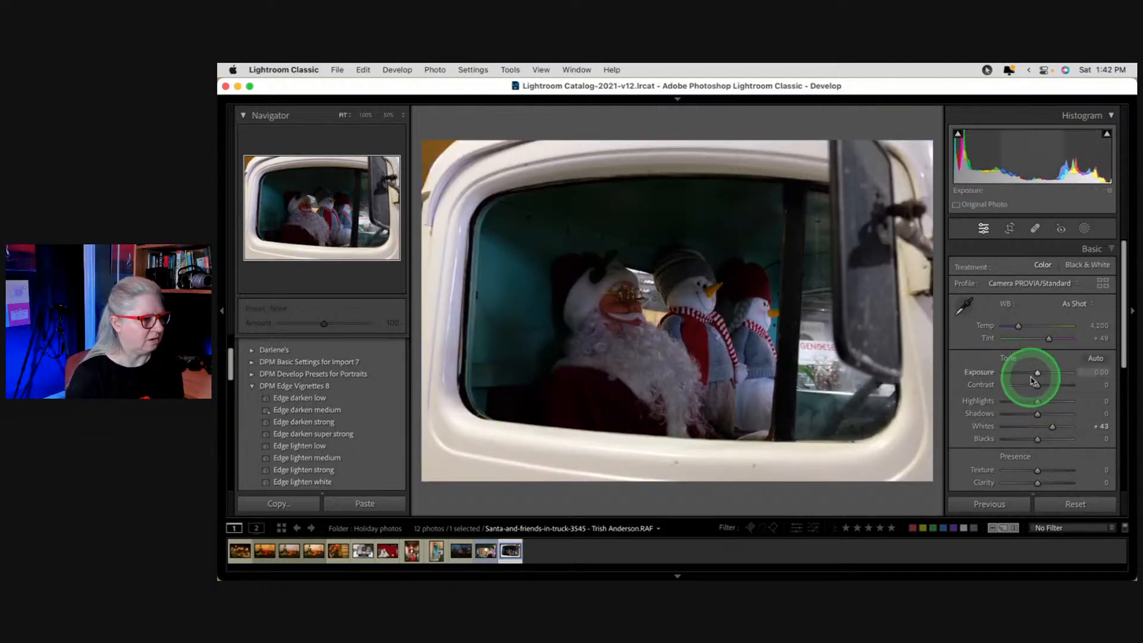
{"action": "left_click_drag", "start_coordinate": [1037, 374], "coordinate": [1041, 373]}
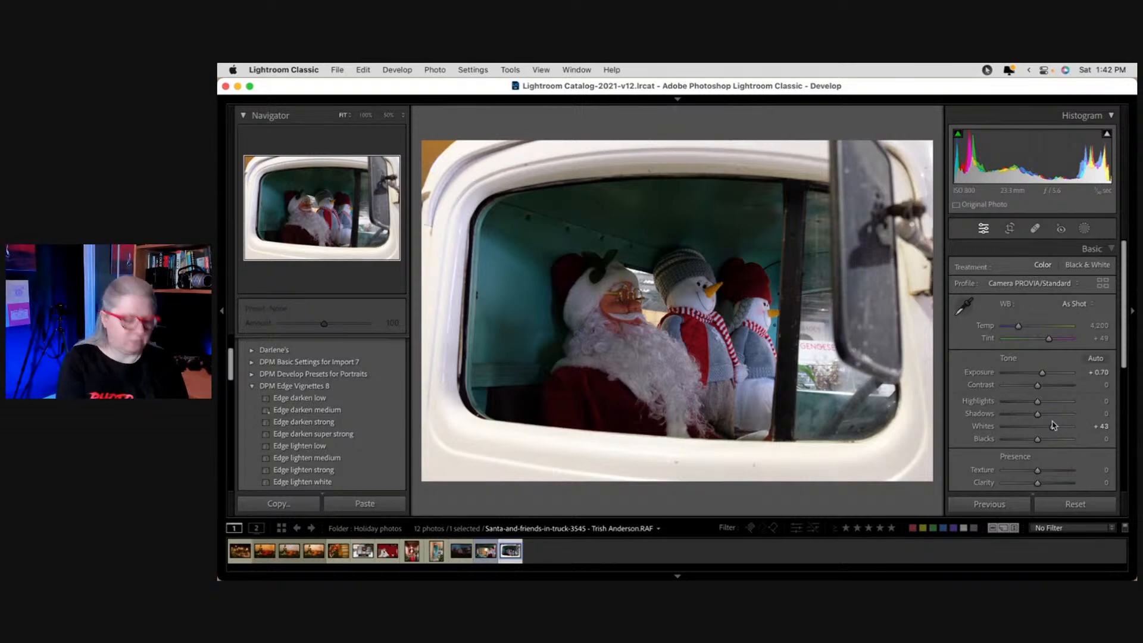
Step: View the unedited Before version, try a Select Subject mask in that view, and leave masking
{"action": "key", "text": "backslash"}
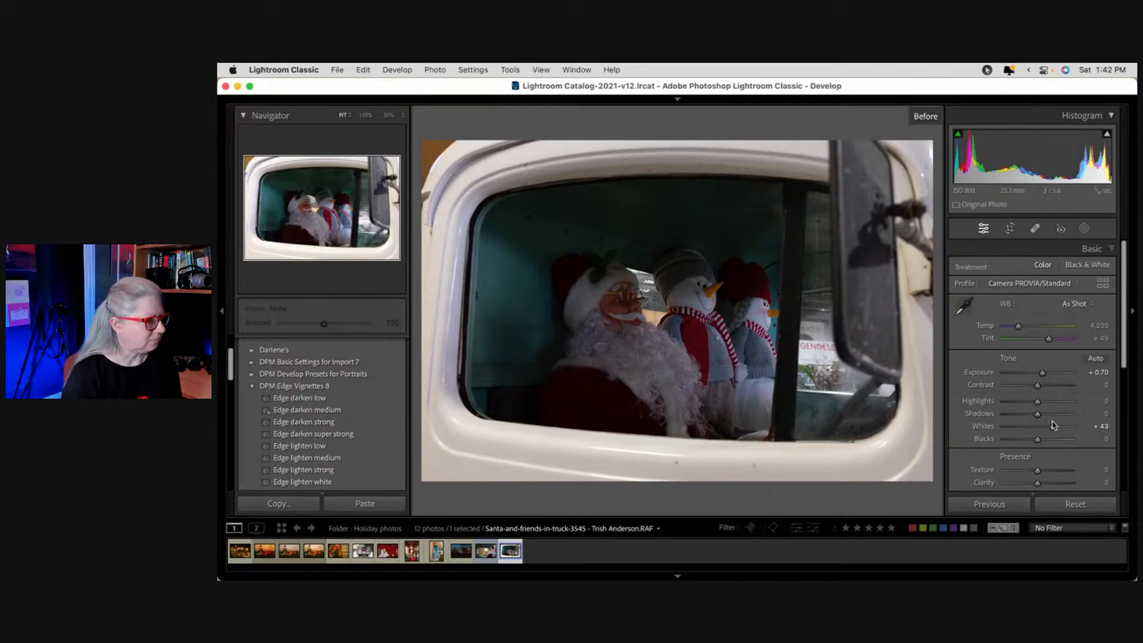
{"action": "left_click", "coordinate": [1066, 419]}
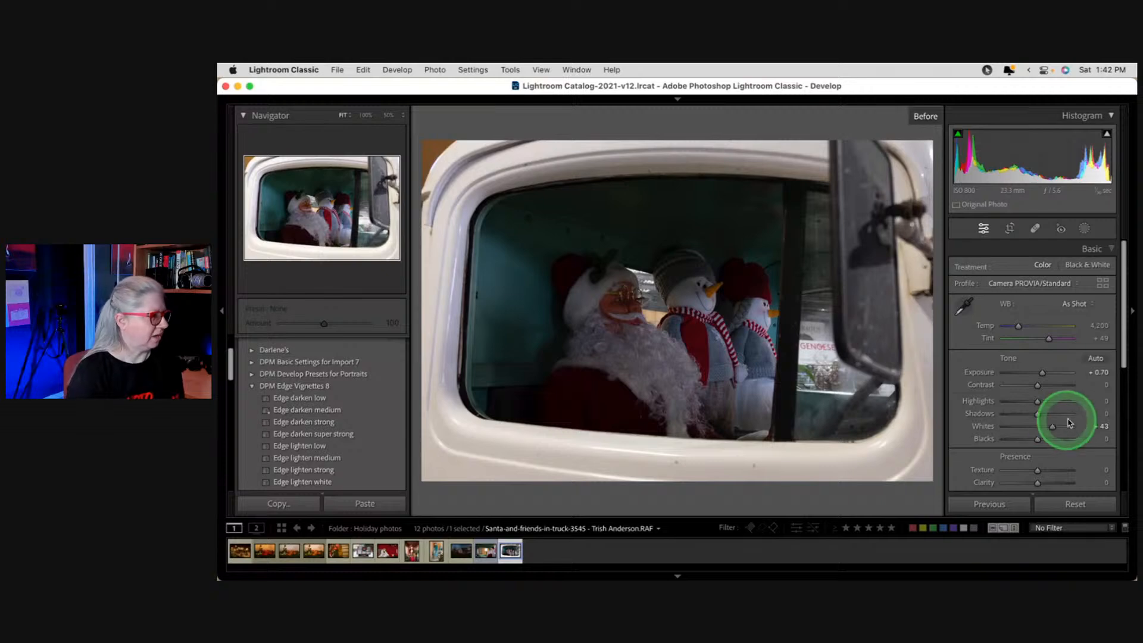
{"action": "left_click", "coordinate": [1084, 228]}
{"action": "left_click", "coordinate": [980, 277]}
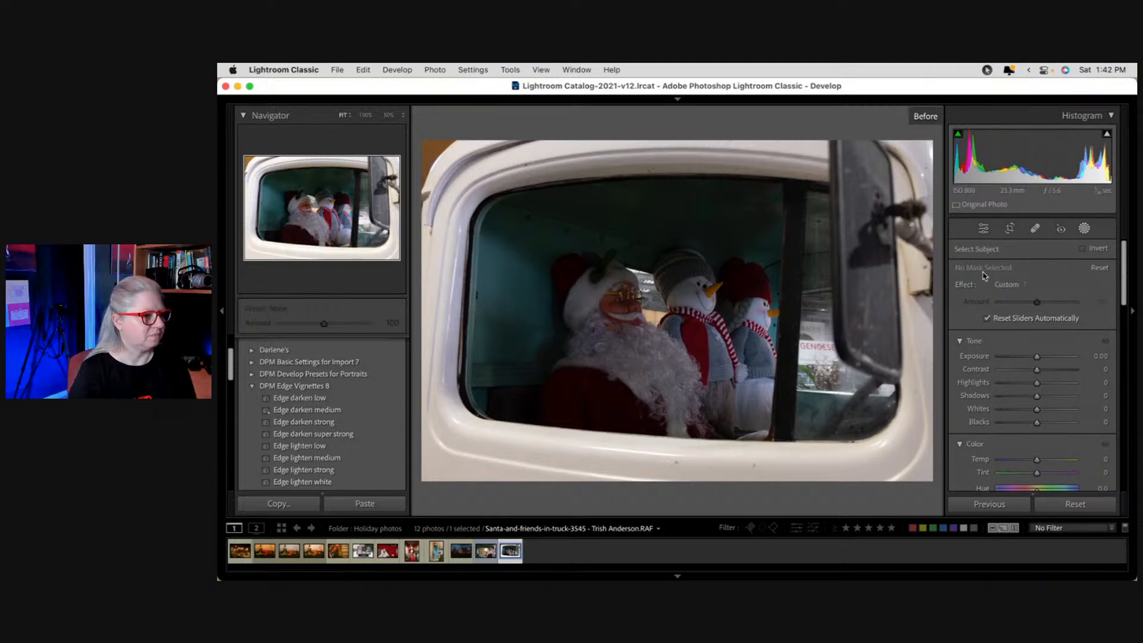
{"action": "left_click", "coordinate": [1019, 308]}
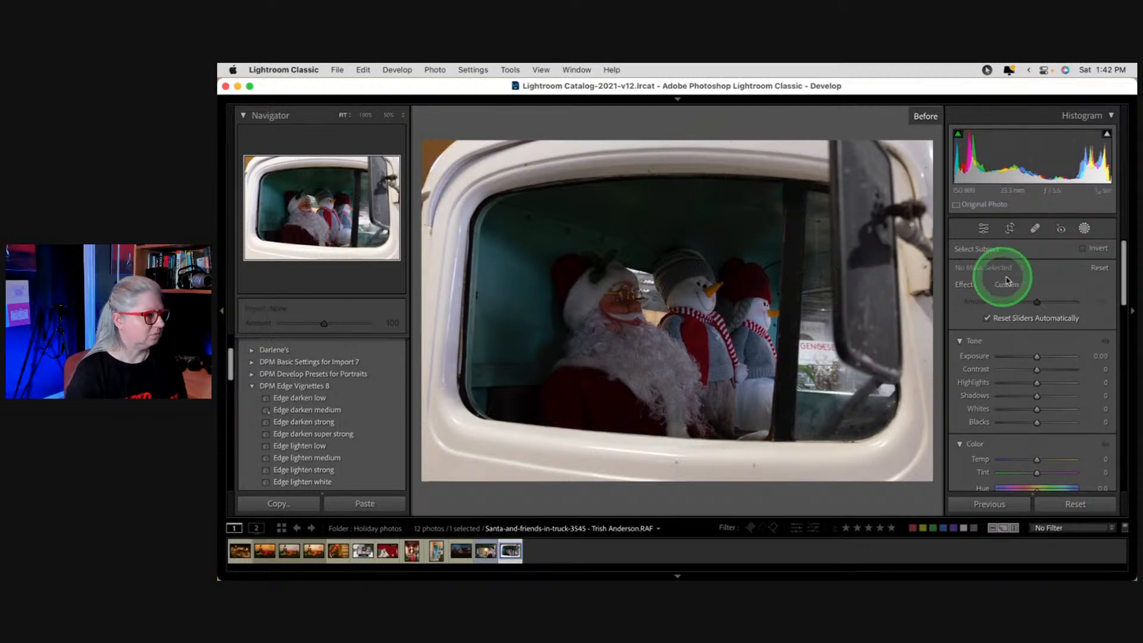
{"action": "left_click", "coordinate": [1084, 231]}
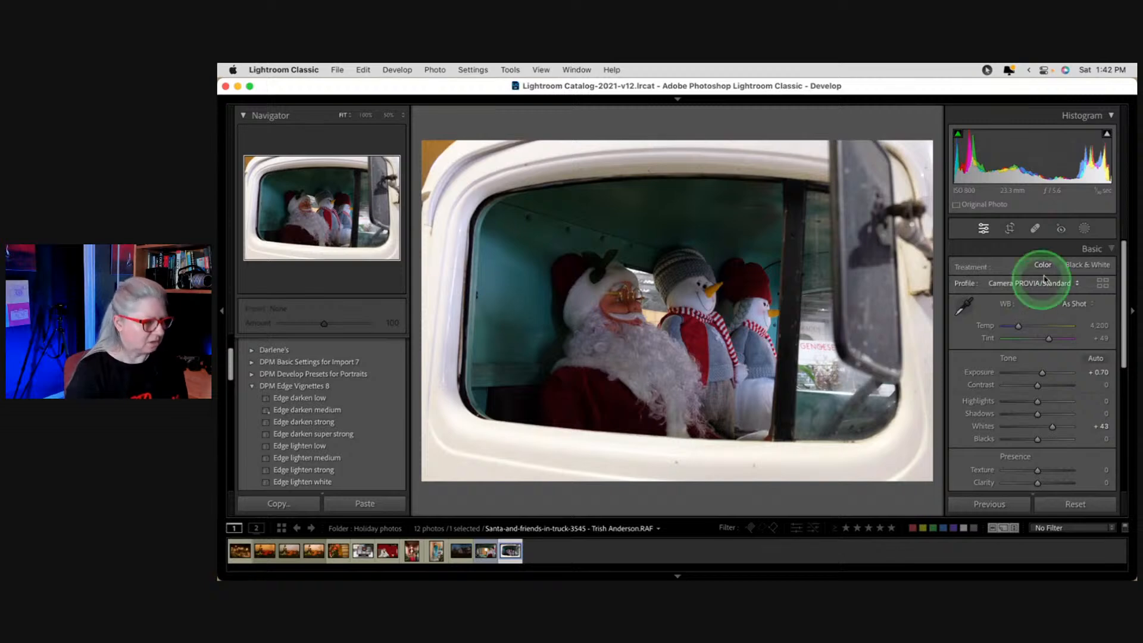
Step: Create a Select Subject mask, switch the mask overlay mode to Color Overlay, and undo the mask
{"action": "left_click", "coordinate": [1084, 228]}
{"action": "left_click", "coordinate": [980, 280]}
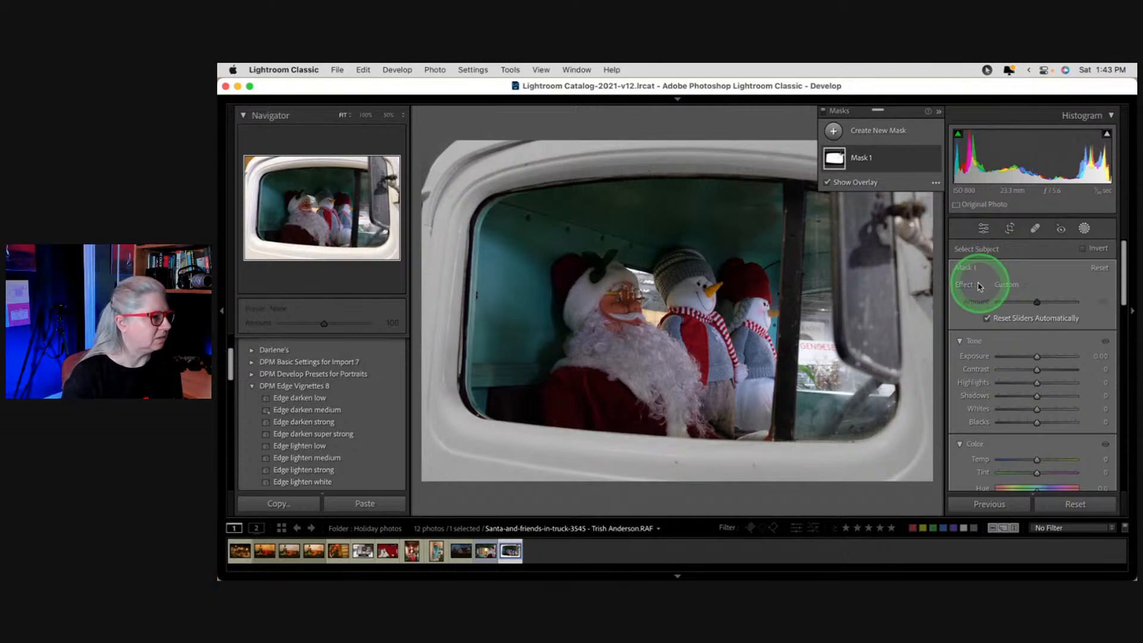
{"action": "left_click", "coordinate": [936, 186]}
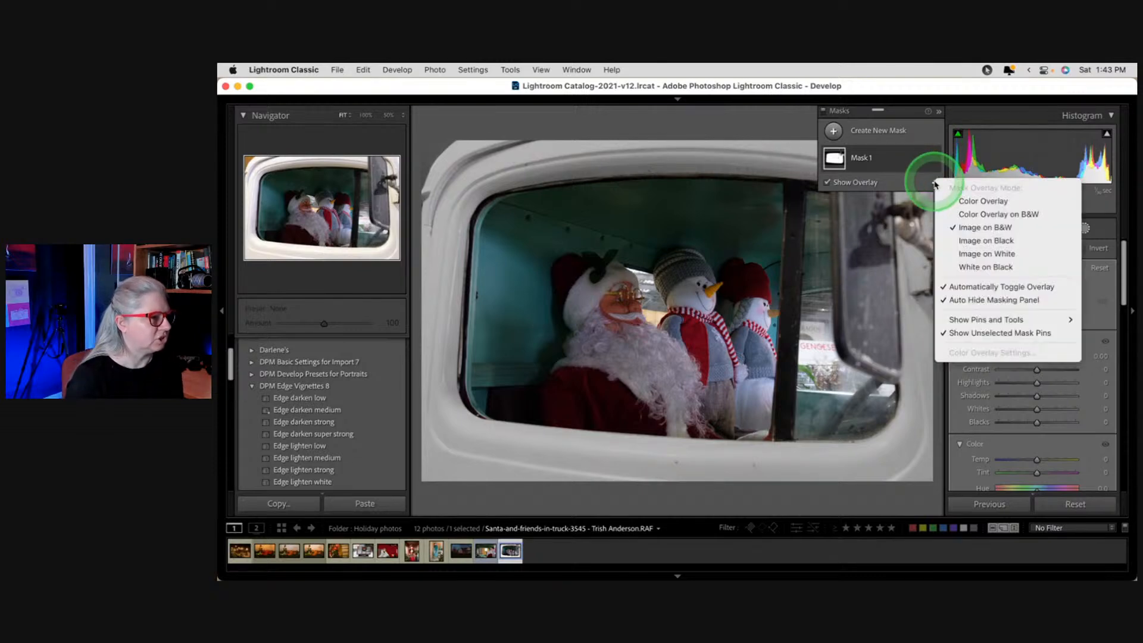
{"action": "left_click", "coordinate": [962, 200]}
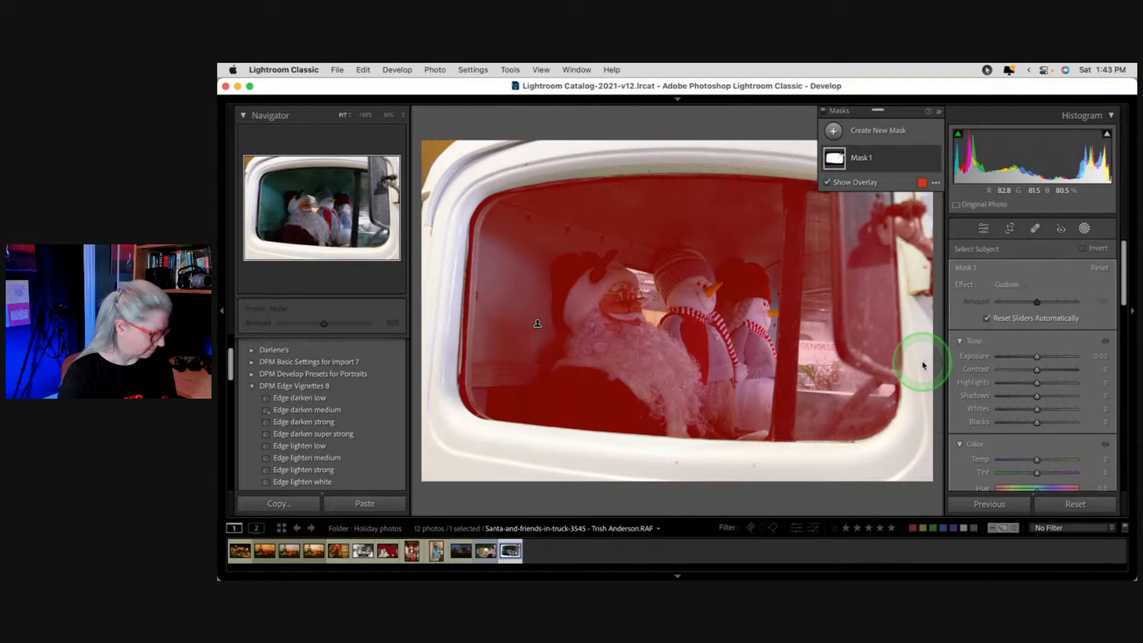
{"action": "key", "text": "super+z"}
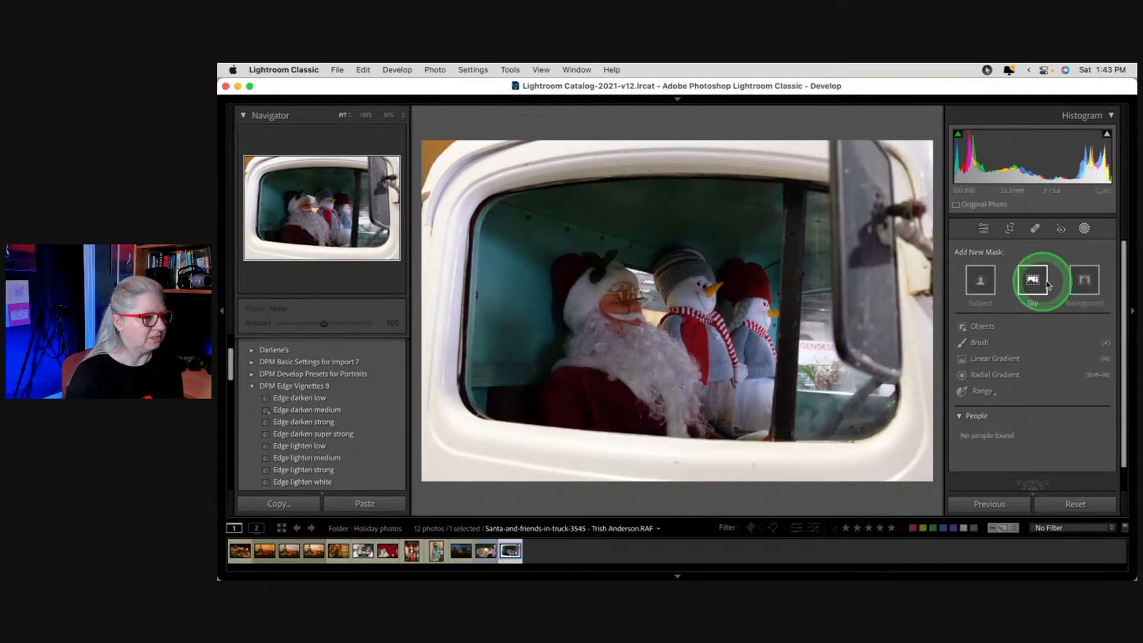
Step: Create an Objects mask by brushing over Santa and the two snowmen in the truck window
{"action": "left_click", "coordinate": [983, 326]}
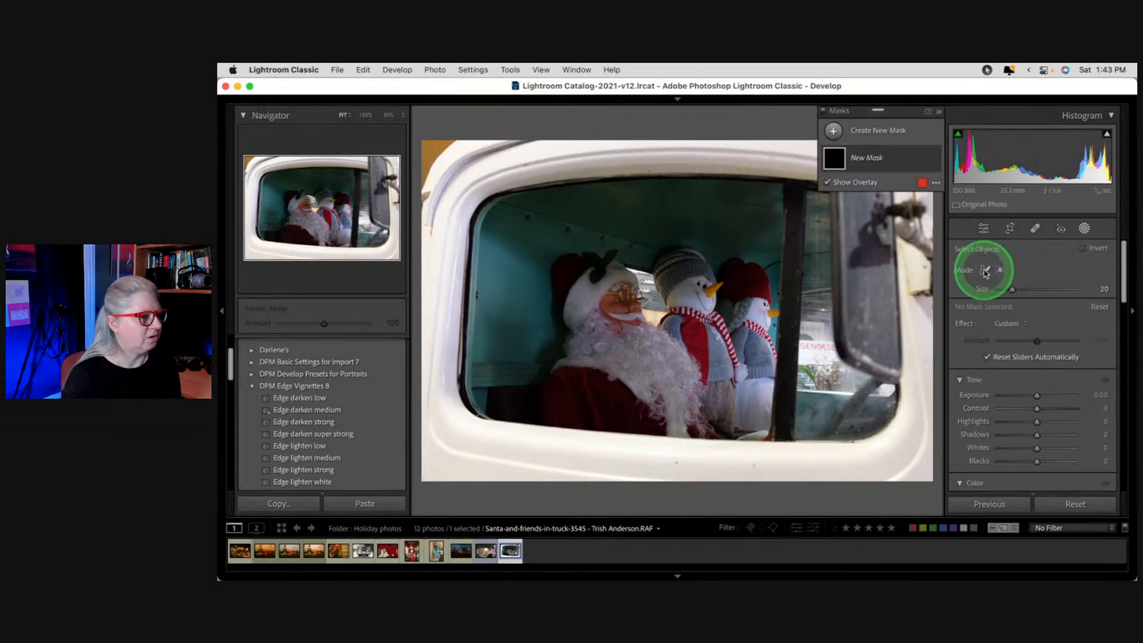
{"action": "left_click", "coordinate": [1002, 271]}
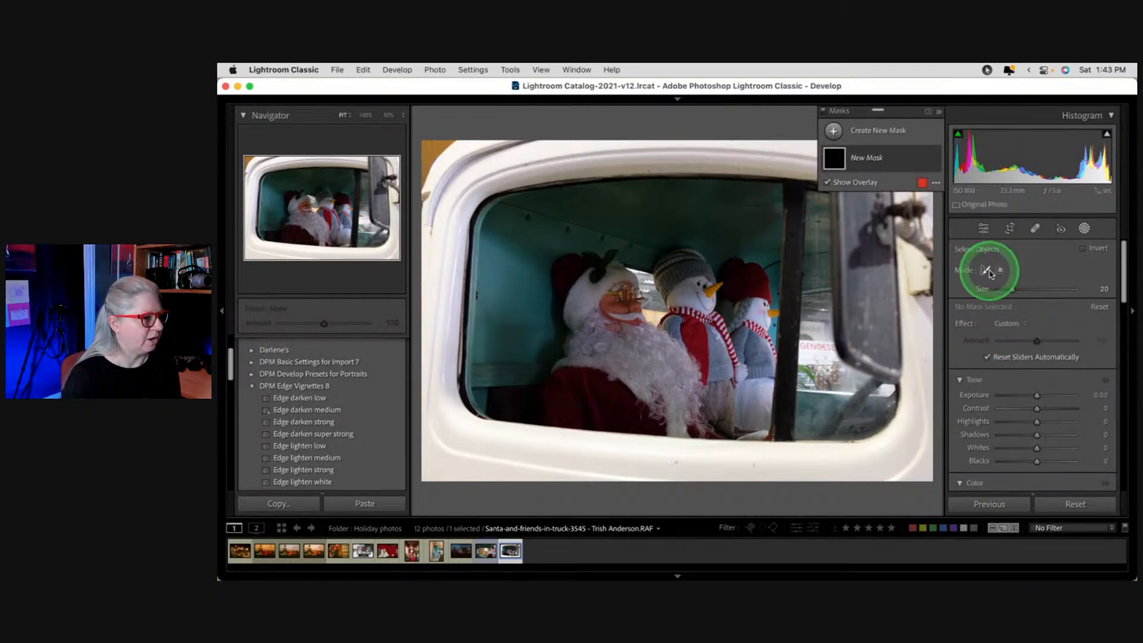
{"action": "left_click", "coordinate": [985, 270]}
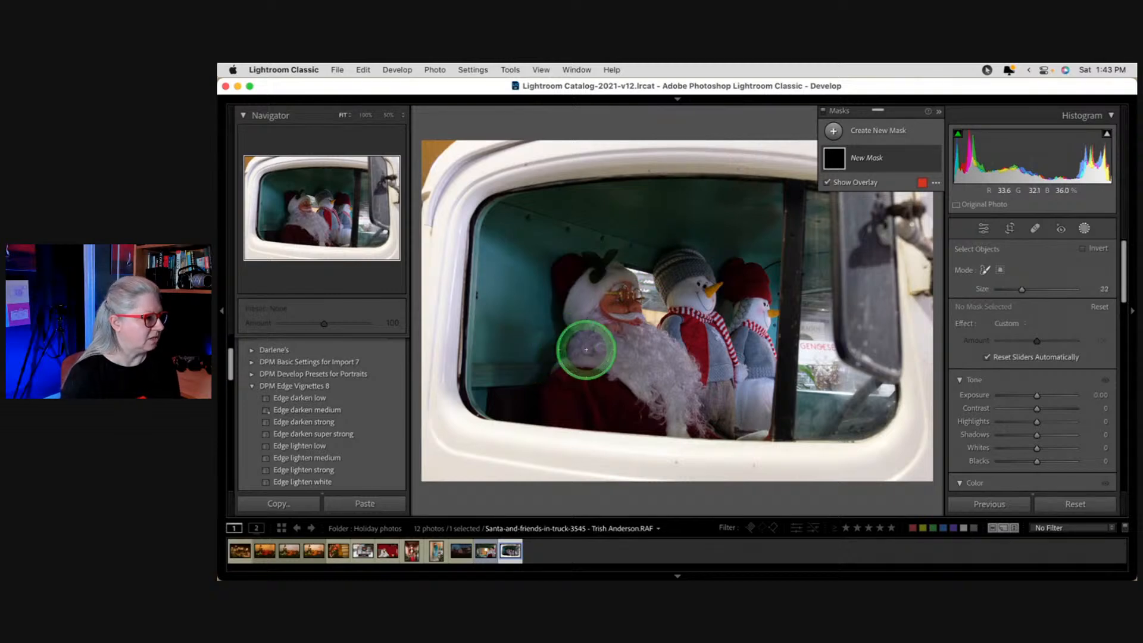
{"action": "mouse_move", "coordinate": [576, 265]}
{"action": "left_mouse_down"}
{"action": "mouse_move", "coordinate": [609, 282]}
{"action": "mouse_move", "coordinate": [617, 318]}
{"action": "mouse_move", "coordinate": [579, 300]}
{"action": "mouse_move", "coordinate": [573, 392]}
{"action": "mouse_move", "coordinate": [694, 414]}
{"action": "mouse_move", "coordinate": [671, 361]}
{"action": "mouse_move", "coordinate": [649, 353]}
{"action": "mouse_move", "coordinate": [610, 361]}
{"action": "mouse_move", "coordinate": [683, 376]}
{"action": "mouse_move", "coordinate": [717, 417]}
{"action": "mouse_move", "coordinate": [719, 375]}
{"action": "mouse_move", "coordinate": [682, 274]}
{"action": "mouse_move", "coordinate": [688, 333]}
{"action": "mouse_move", "coordinate": [742, 318]}
{"action": "mouse_move", "coordinate": [731, 290]}
{"action": "mouse_move", "coordinate": [744, 296]}
{"action": "mouse_move", "coordinate": [746, 414]}
{"action": "mouse_move", "coordinate": [737, 312]}
{"action": "left_mouse_up"}
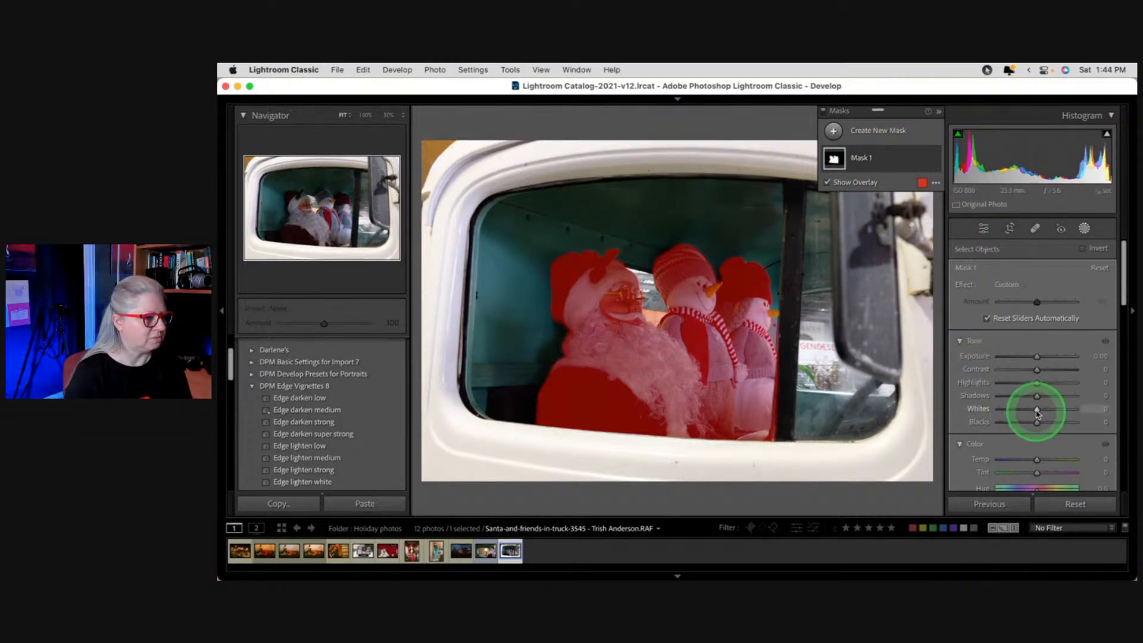
Step: Set the Santa and snowmen mask's Exposure to 0.84, Highlights to -30 and Whites to 6, using the clipping warnings as a guide
{"action": "left_click_drag", "start_coordinate": [1036, 411], "coordinate": [1056, 409]}
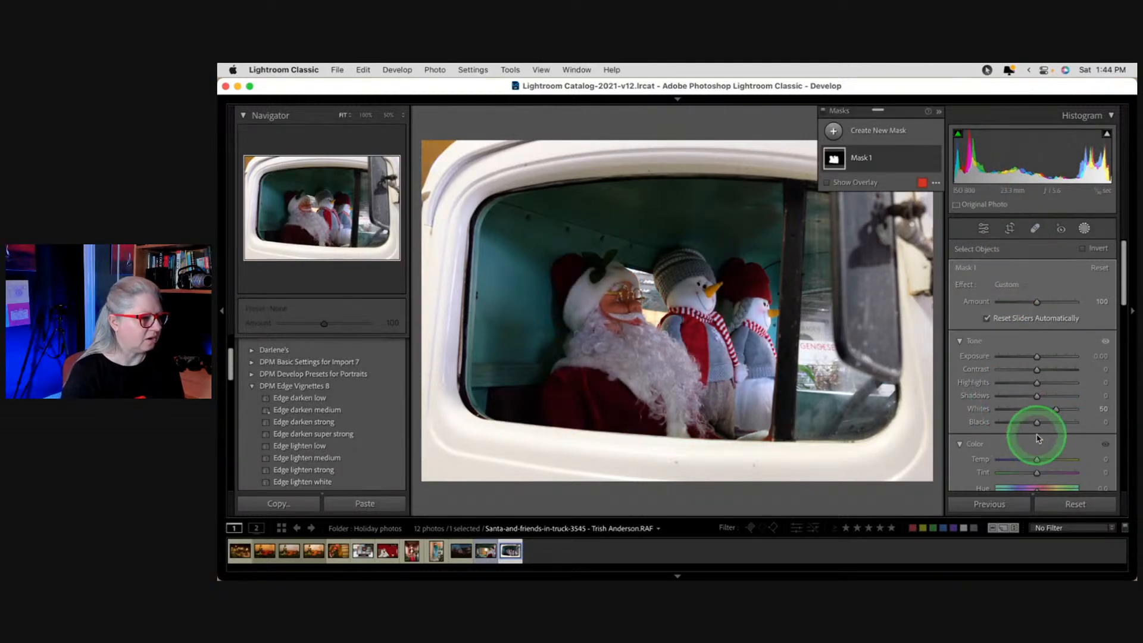
{"action": "key", "text": "alt"}
{"action": "left_click_drag", "start_coordinate": [1055, 409], "coordinate": [1056, 411]}
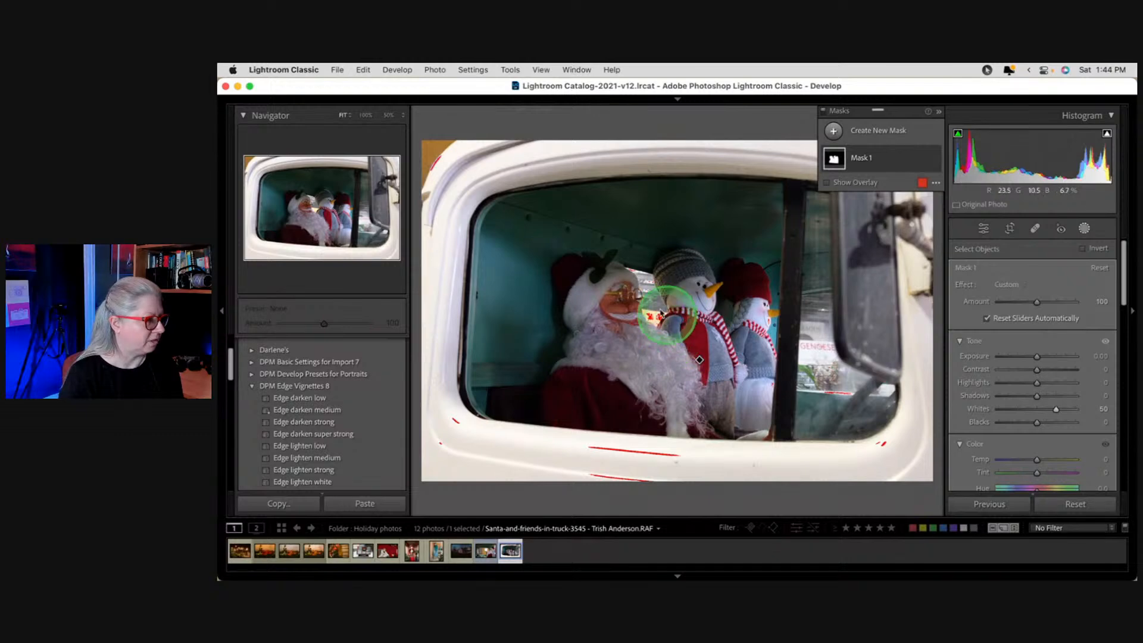
{"action": "mouse_move", "coordinate": [1056, 410]}
{"action": "left_mouse_down"}
{"action": "mouse_move", "coordinate": [1082, 409]}
{"action": "mouse_move", "coordinate": [1020, 409]}
{"action": "mouse_move", "coordinate": [1114, 409]}
{"action": "mouse_move", "coordinate": [990, 403]}
{"action": "mouse_move", "coordinate": [1052, 407]}
{"action": "left_mouse_up"}
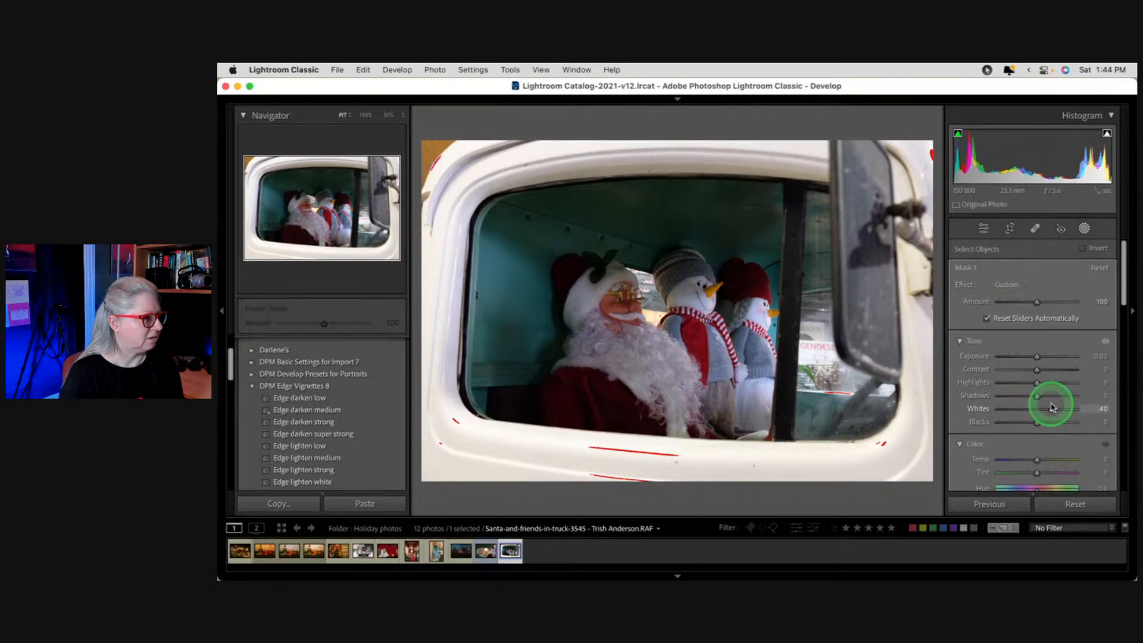
{"action": "left_click_drag", "start_coordinate": [1036, 355], "coordinate": [1042, 359]}
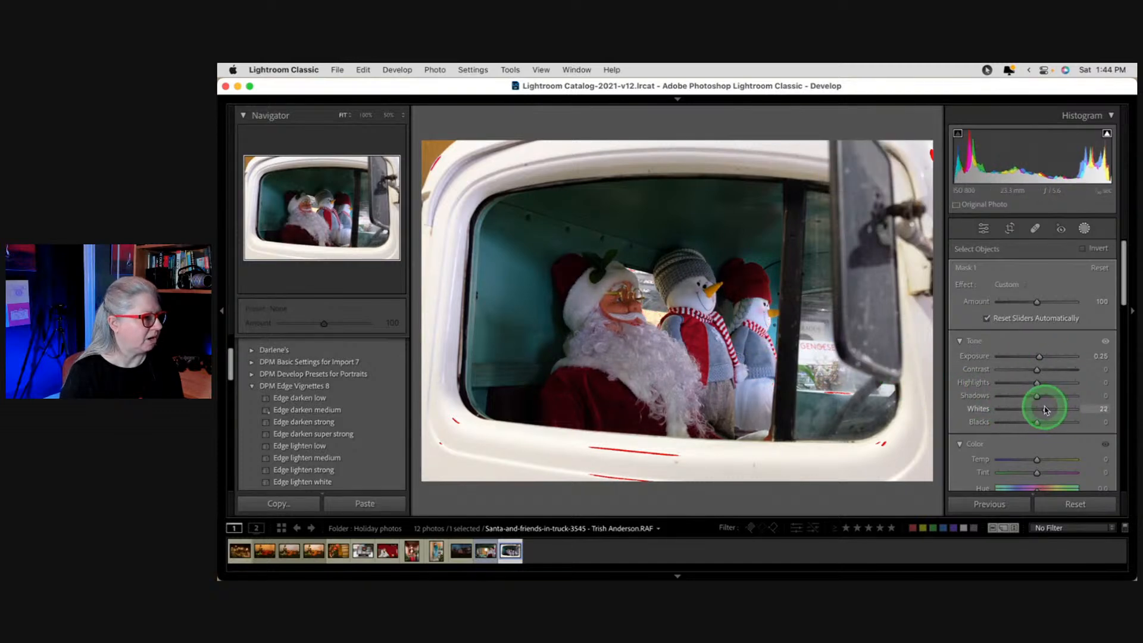
{"action": "left_click_drag", "start_coordinate": [1036, 353], "coordinate": [1044, 359]}
{"action": "left_click", "coordinate": [1038, 384]}
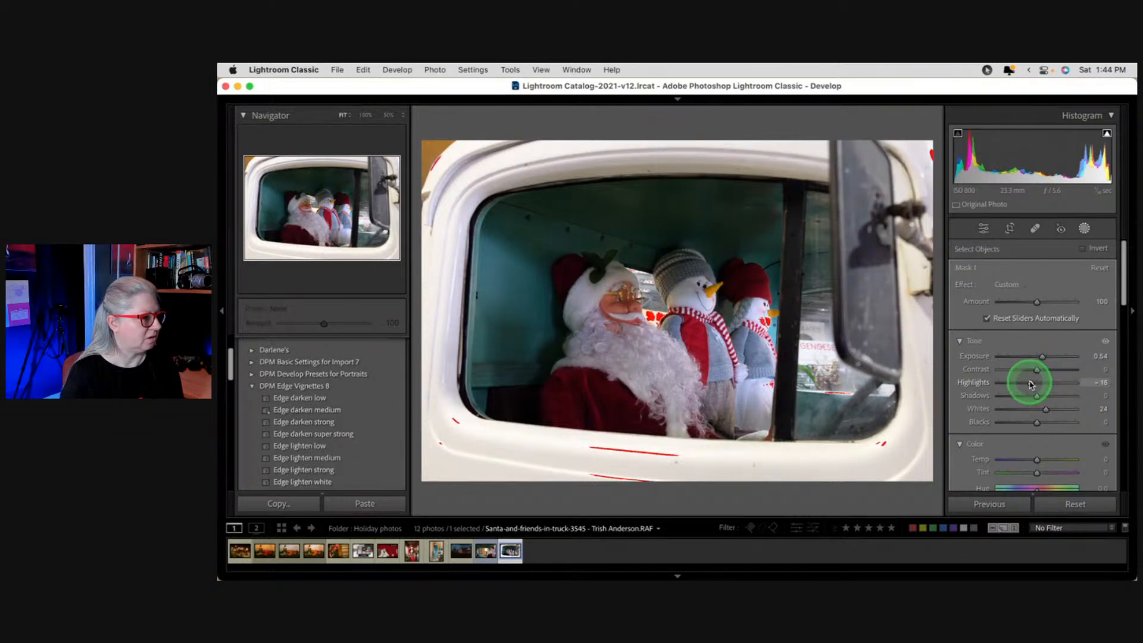
{"action": "left_click_drag", "start_coordinate": [1046, 410], "coordinate": [1046, 412]}
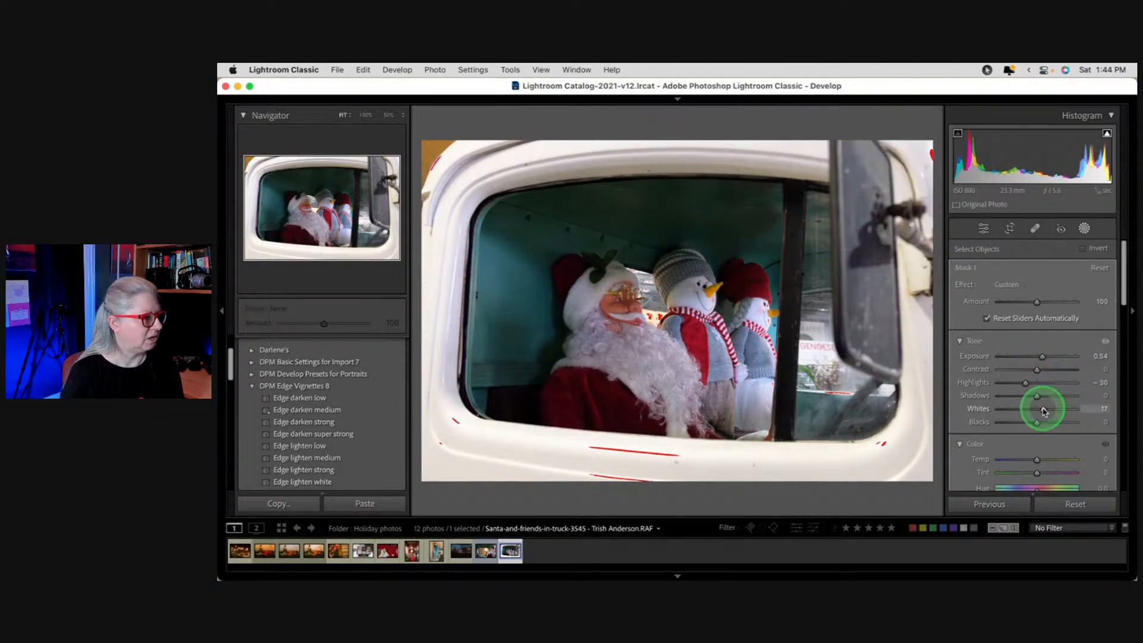
{"action": "left_click_drag", "start_coordinate": [1041, 356], "coordinate": [1045, 356]}
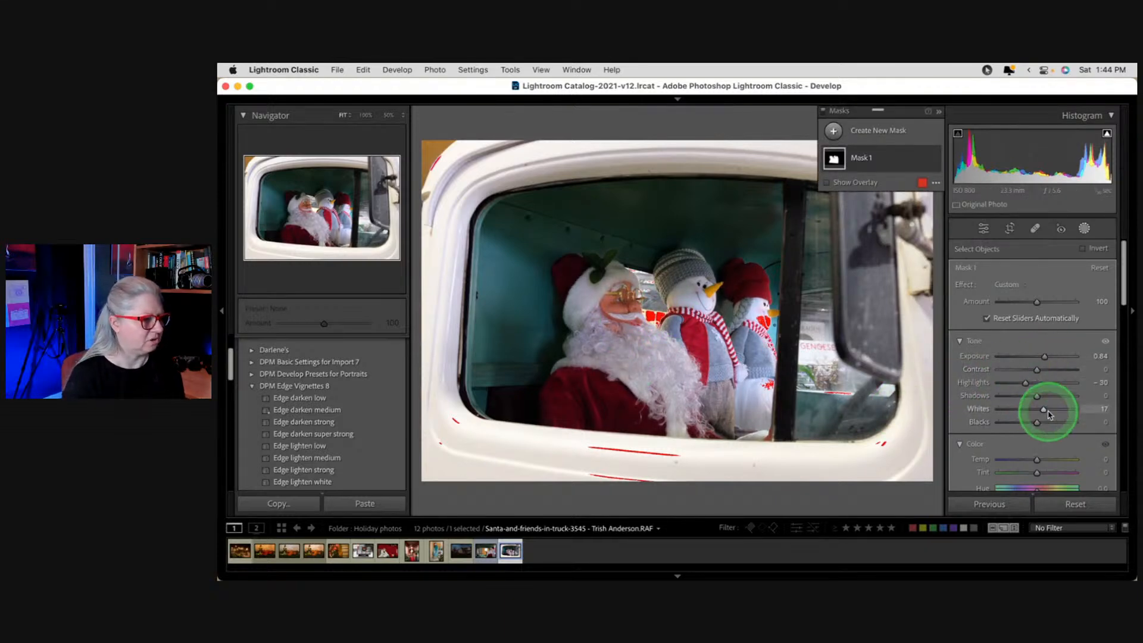
{"action": "left_click_drag", "start_coordinate": [1045, 412], "coordinate": [1046, 412]}
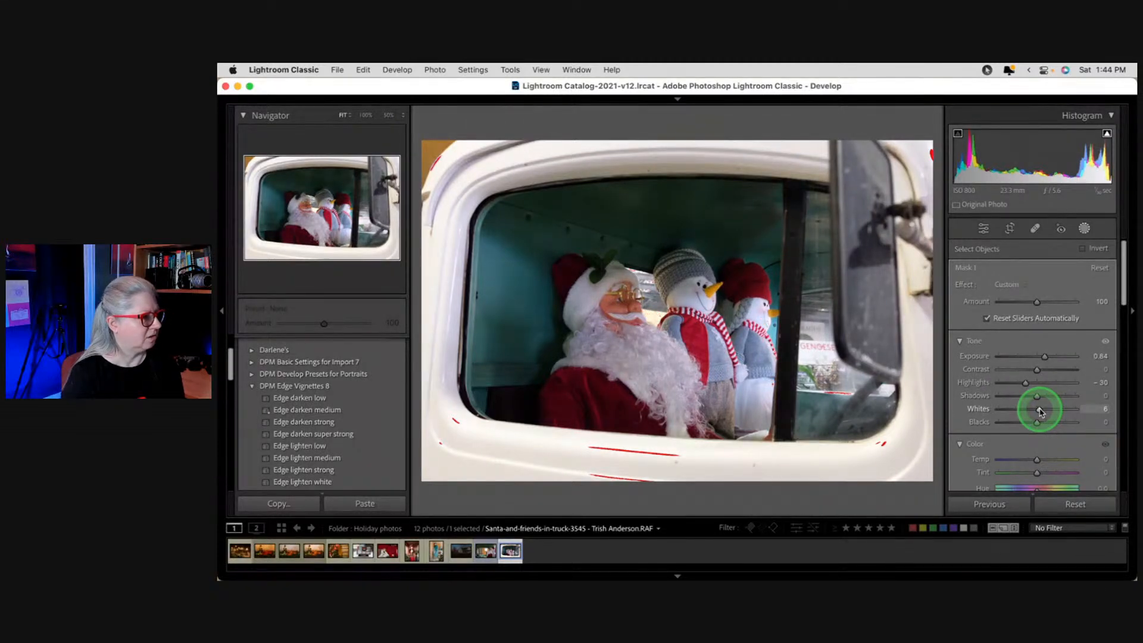
{"action": "left_click_drag", "start_coordinate": [1040, 412], "coordinate": [1040, 411]}
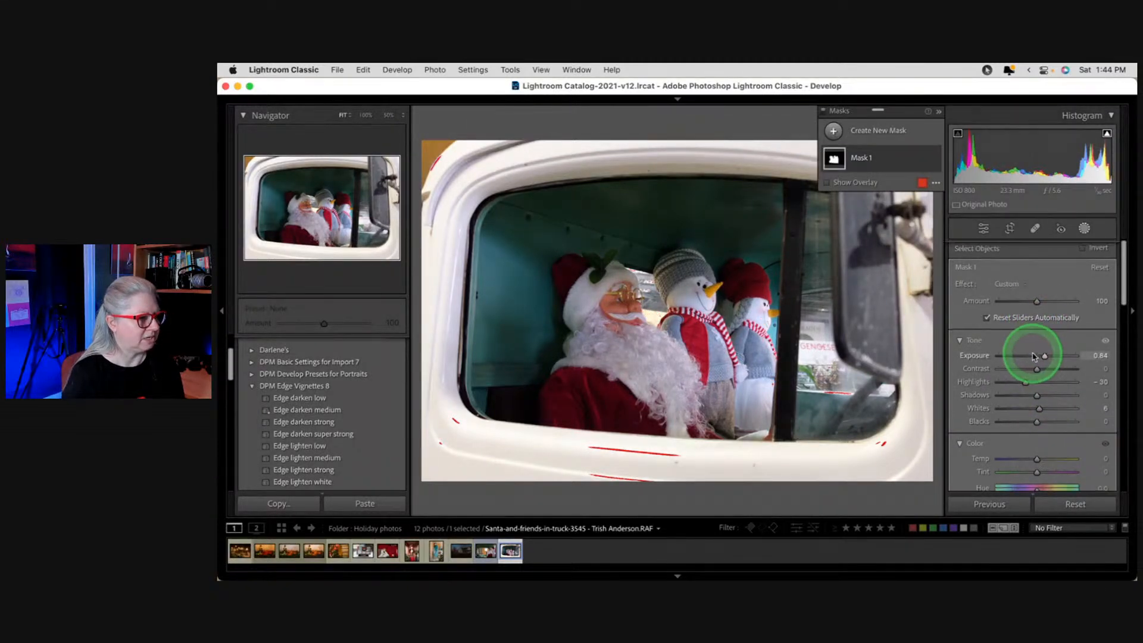
Step: Turn on Solo Mode for the mask adjustment sections and set the mask's Temp to 13
{"action": "scroll", "coordinate": [1033, 356], "scroll_direction": "down", "scroll_amount": 3}
{"action": "left_click_drag", "start_coordinate": [1037, 374], "coordinate": [1040, 374]}
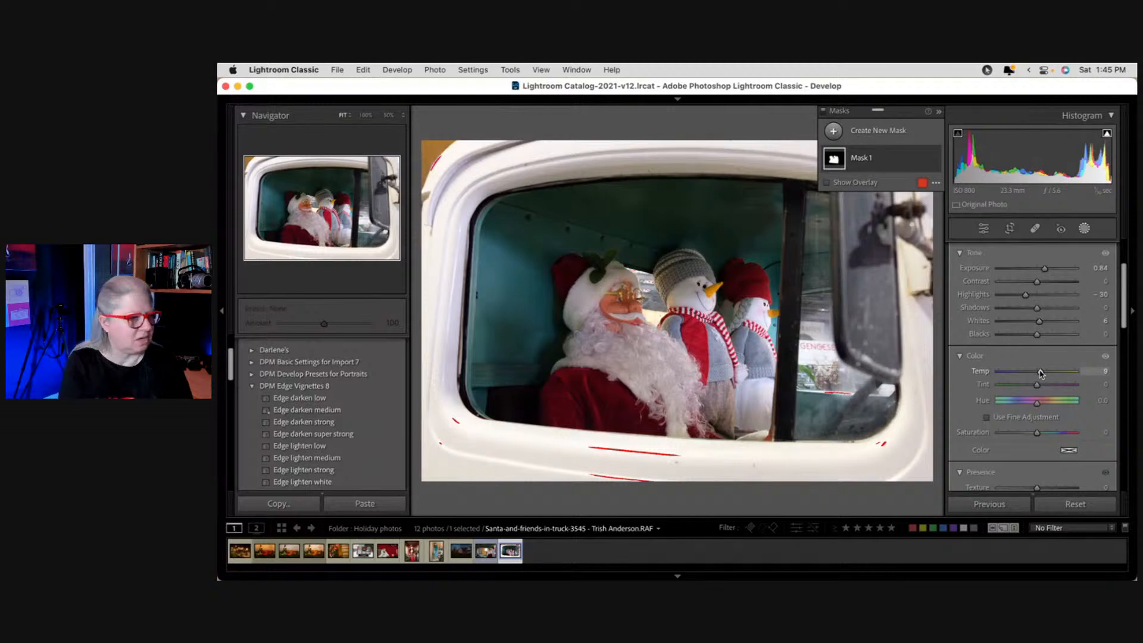
{"action": "scroll", "coordinate": [1039, 369], "scroll_direction": "up", "scroll_amount": 3}
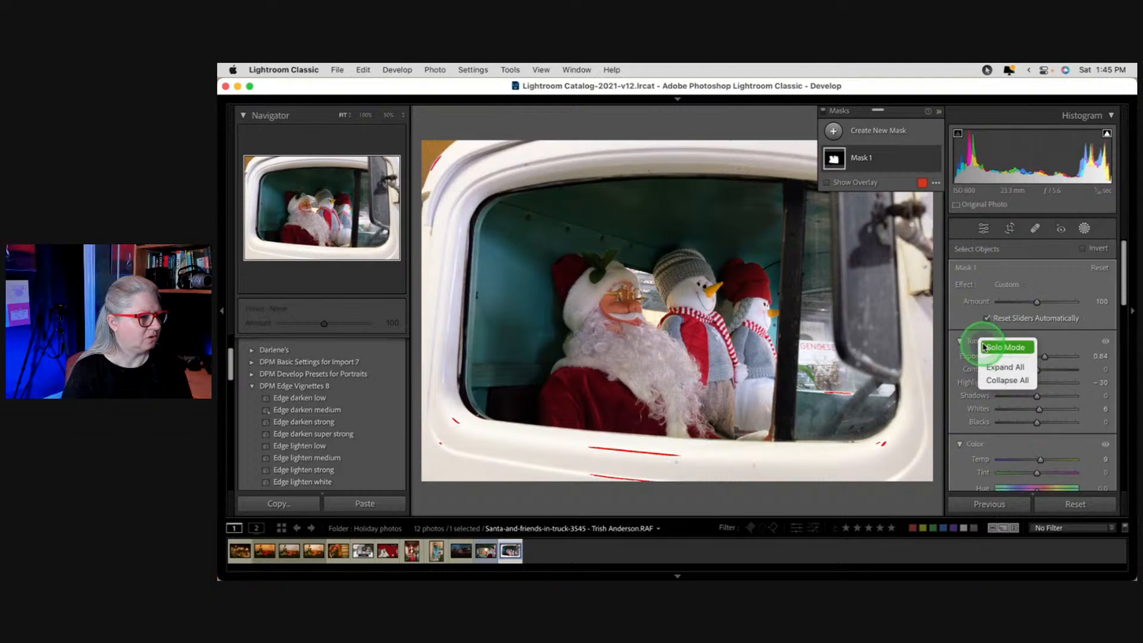
{"action": "scroll", "coordinate": [1055, 400], "scroll_direction": "down", "scroll_amount": 2}
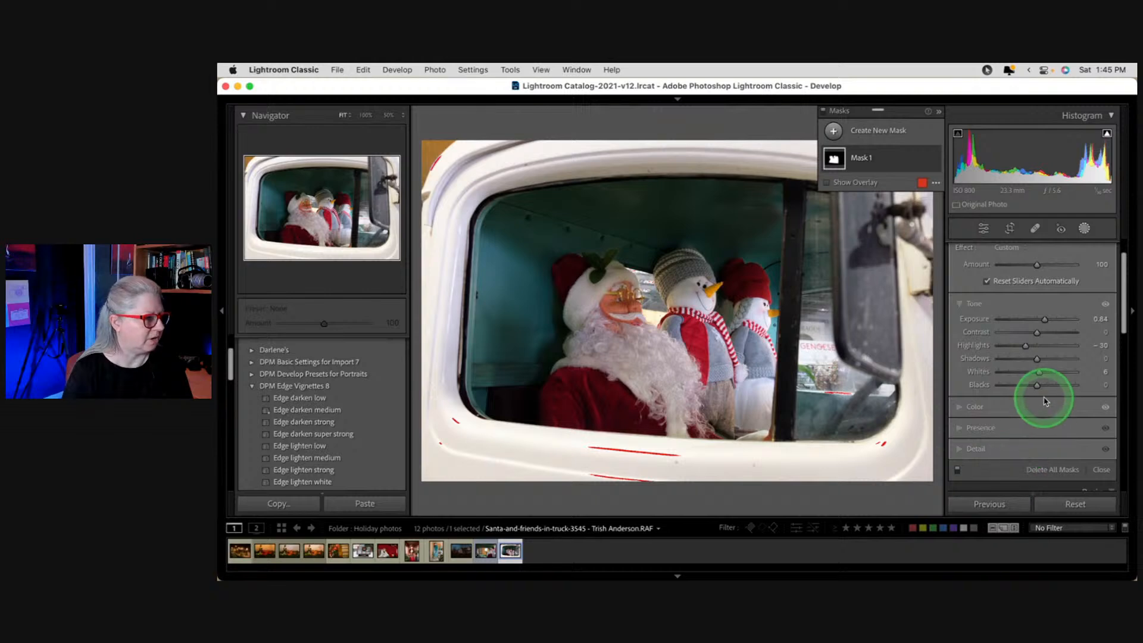
{"action": "scroll", "coordinate": [1045, 399], "scroll_direction": "up", "scroll_amount": 2}
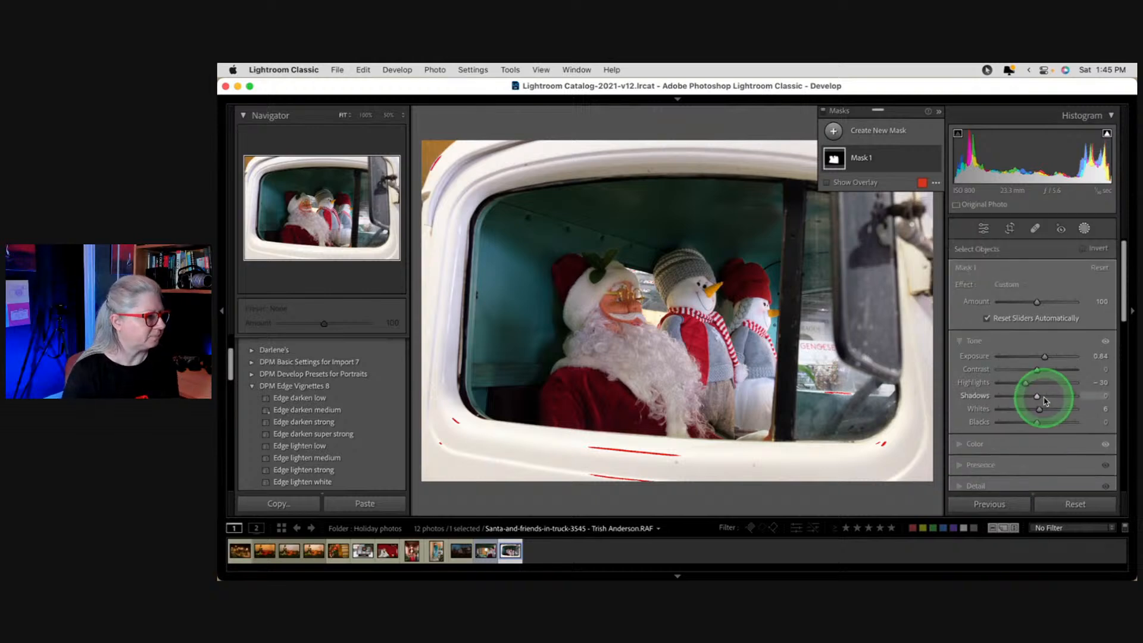
{"action": "left_click", "coordinate": [969, 443]}
{"action": "left_click_drag", "start_coordinate": [1037, 378], "coordinate": [1041, 380]}
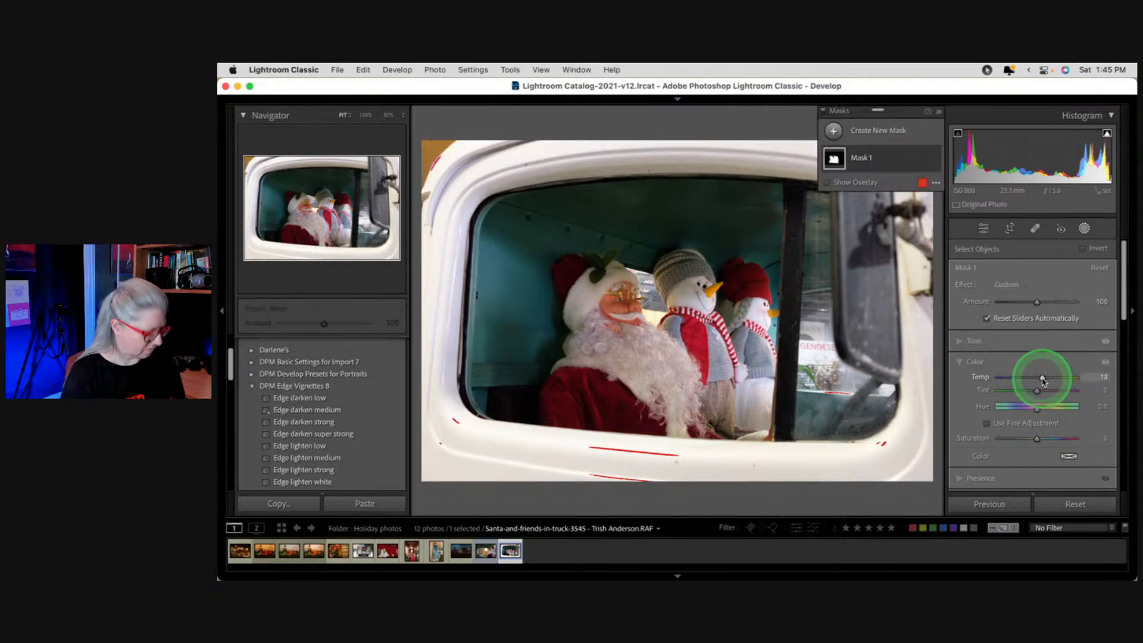
Step: Rename the mask as santa and snowmen
{"action": "left_click", "coordinate": [924, 158]}
{"action": "left_click", "coordinate": [947, 166]}
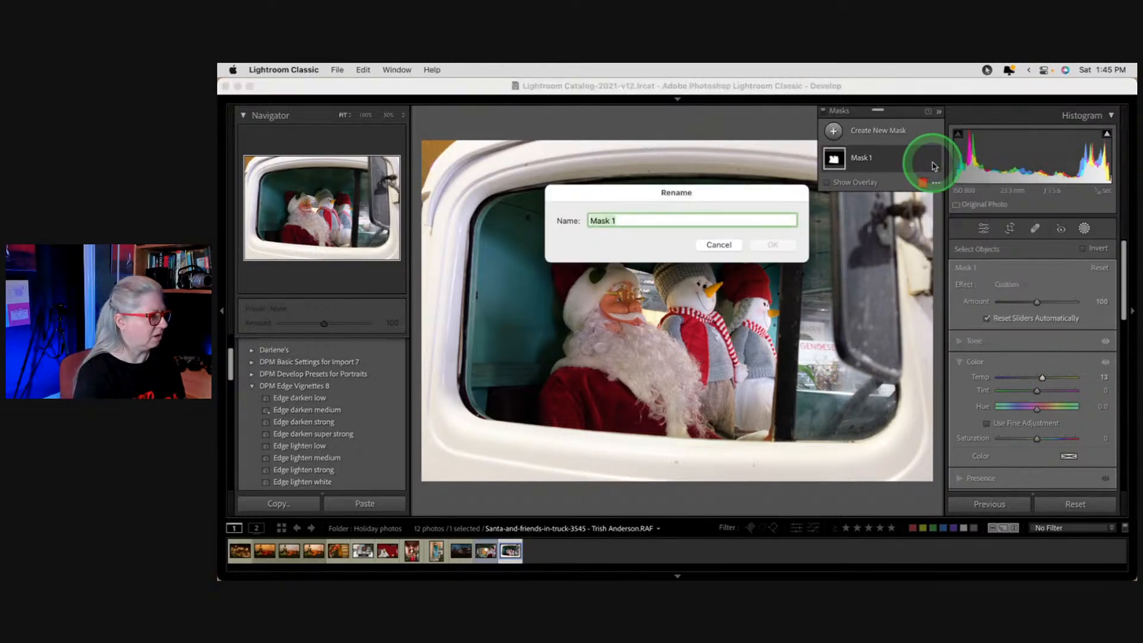
{"action": "type", "text": "santa and sno"}
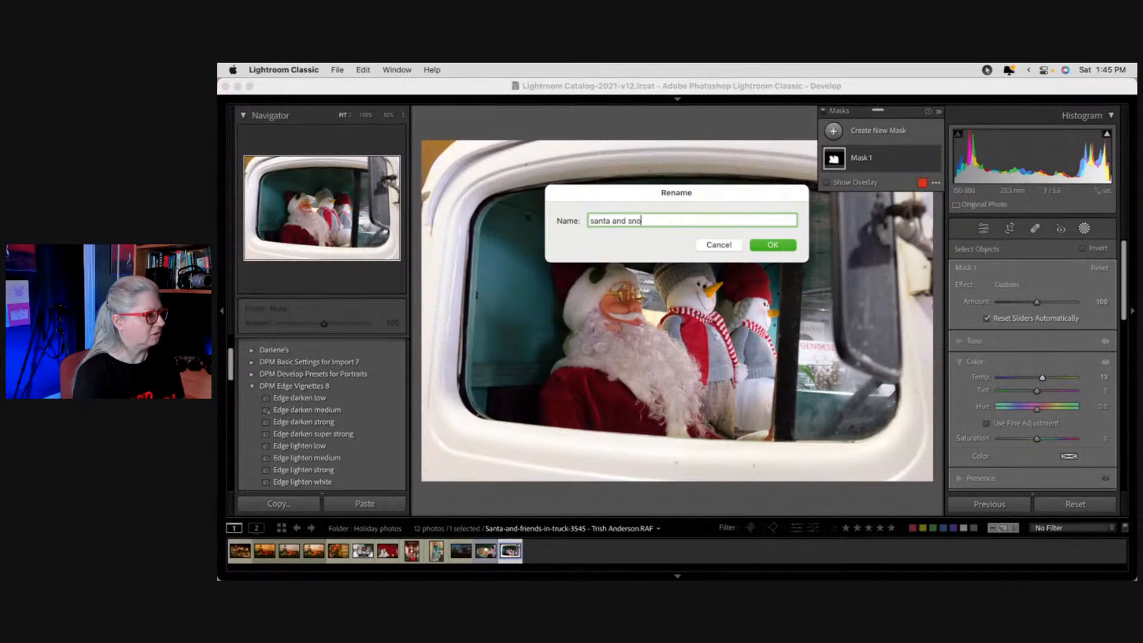
{"action": "type", "text": "wmen"}
{"action": "key", "text": "Return"}
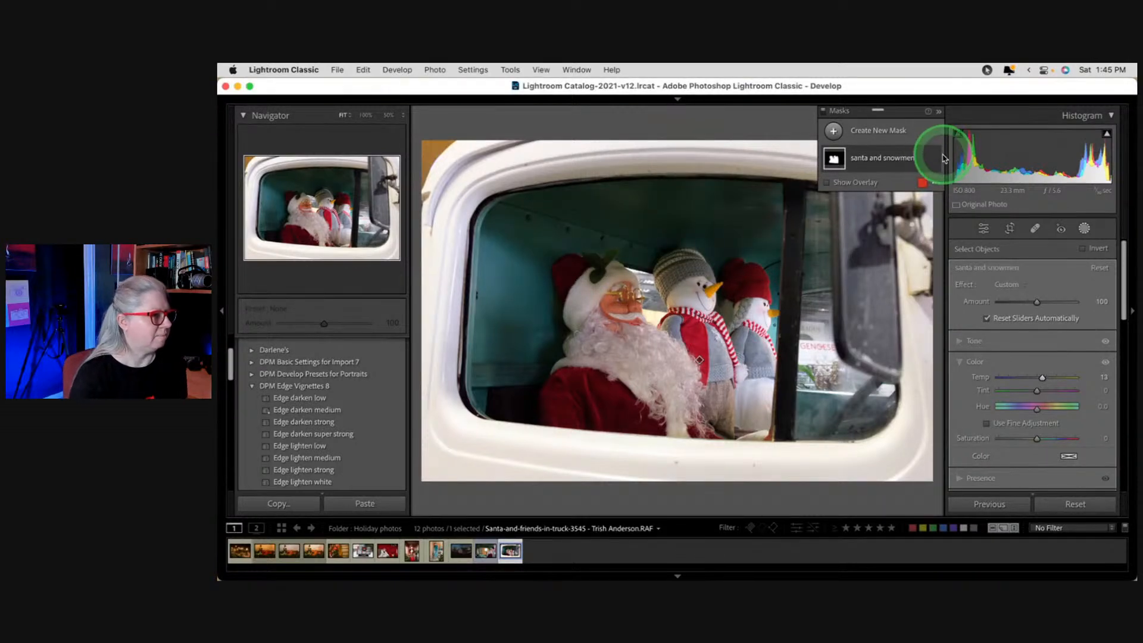
Step: Compare the photo with the santa and snowmen mask hidden and shown
{"action": "left_click", "coordinate": [933, 161]}
{"action": "left_click", "coordinate": [934, 160]}
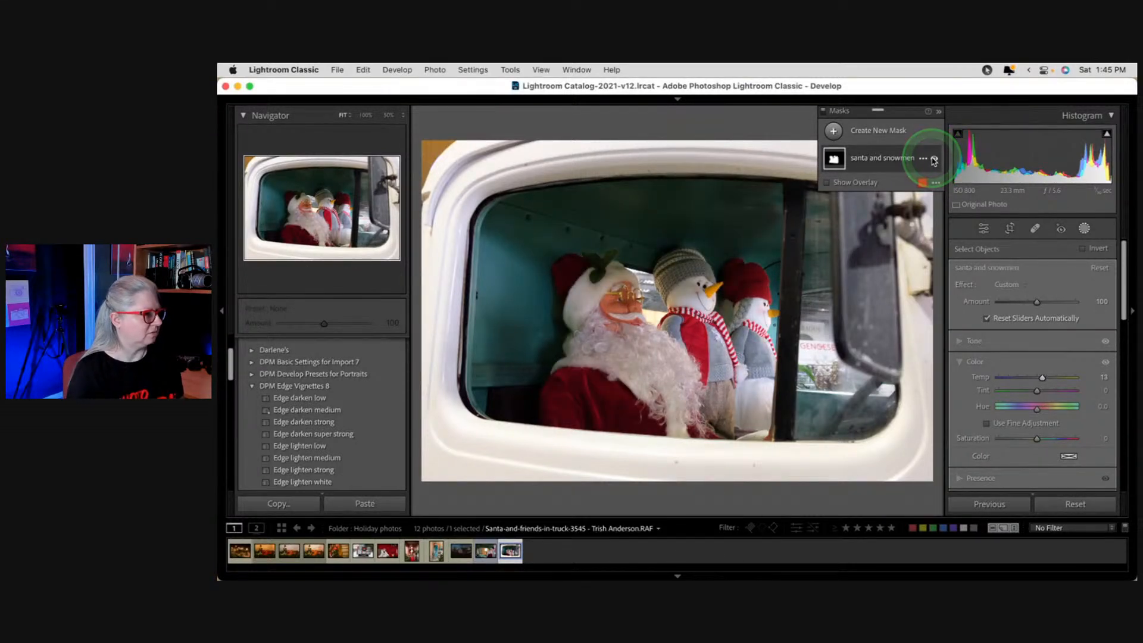
{"action": "left_click", "coordinate": [934, 160]}
{"action": "left_click", "coordinate": [934, 160]}
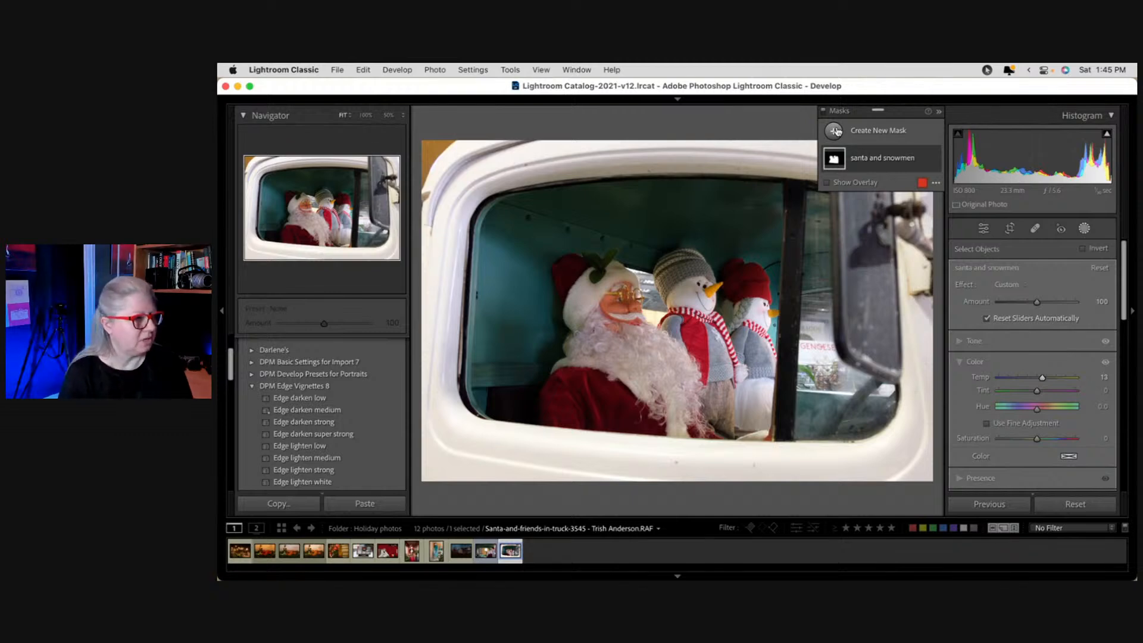
Step: Create a Luminance Range mask sampled from the white truck body and widen its lower range to 52/76
{"action": "left_click", "coordinate": [834, 131]}
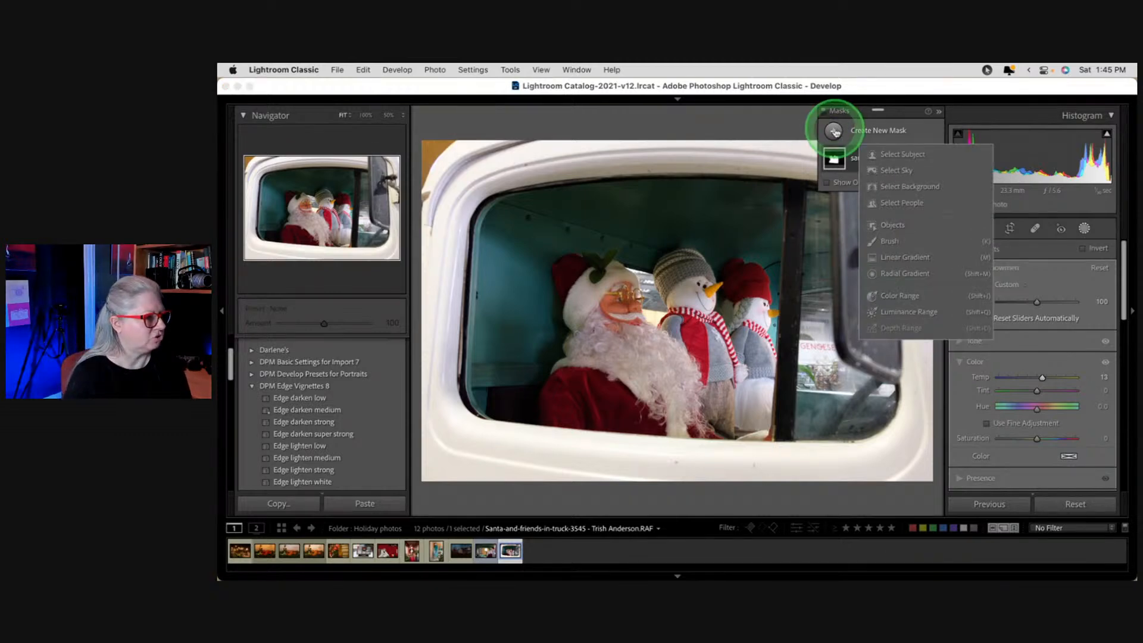
{"action": "left_click", "coordinate": [901, 312]}
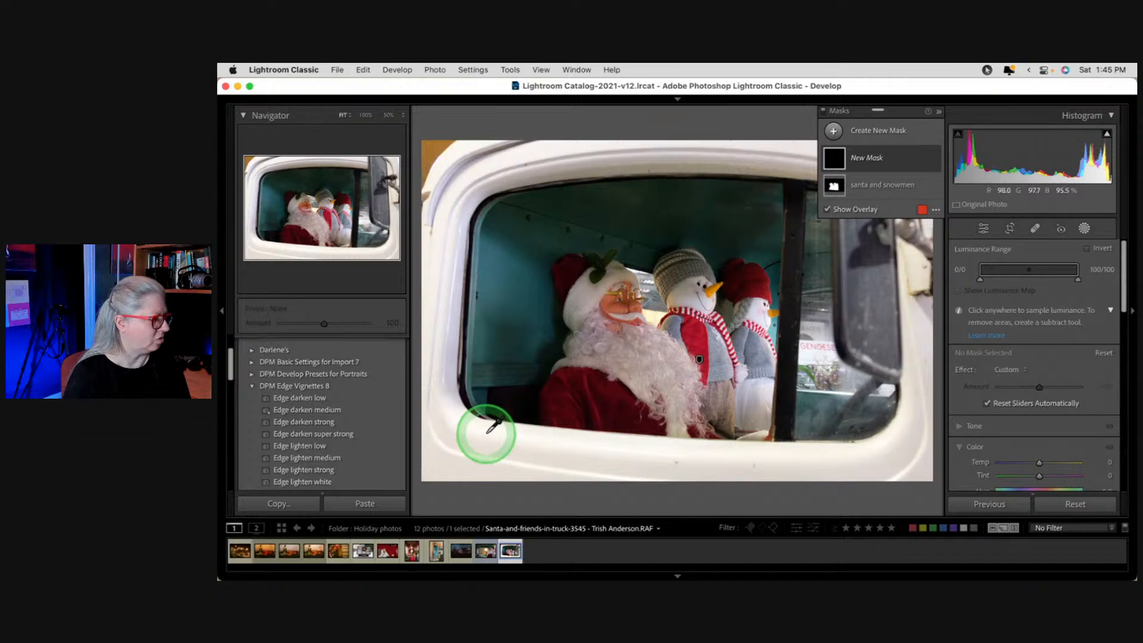
{"action": "left_click", "coordinate": [508, 450]}
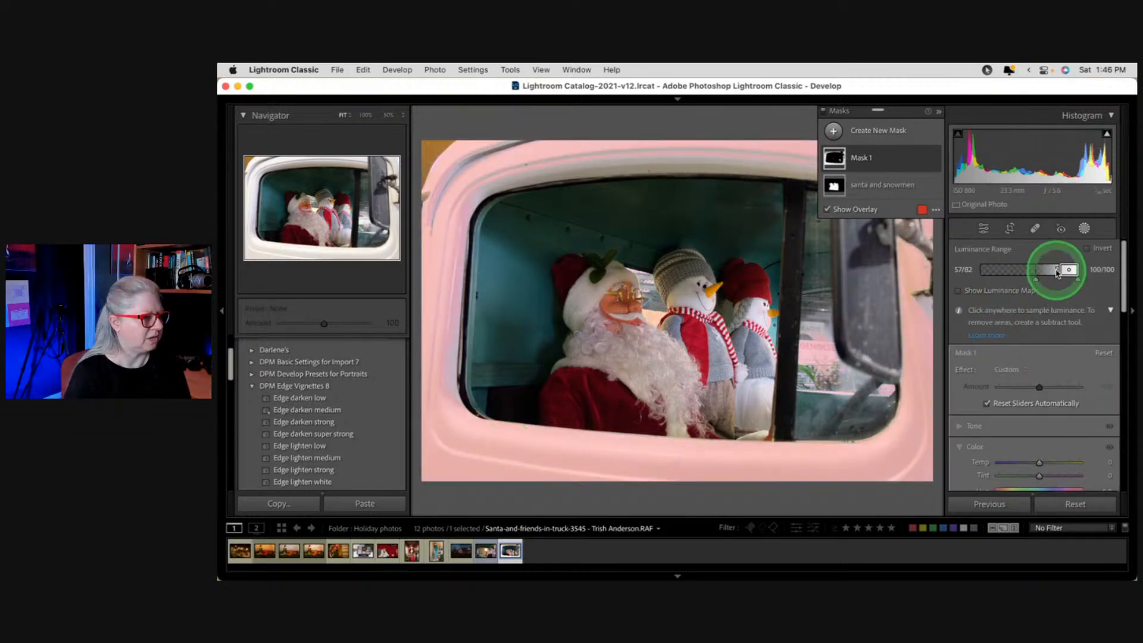
{"action": "left_click_drag", "start_coordinate": [1057, 271], "coordinate": [1032, 282]}
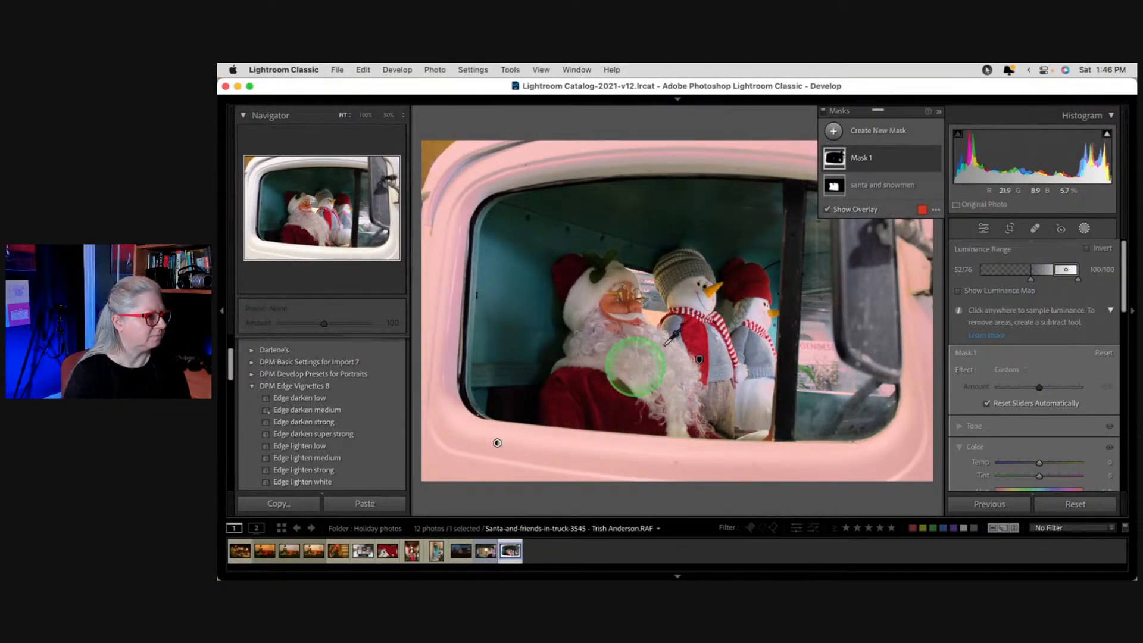
Step: Subtract Santa and the snowmen from the luminance mask with an Objects selection brushed over them
{"action": "left_click", "coordinate": [895, 160]}
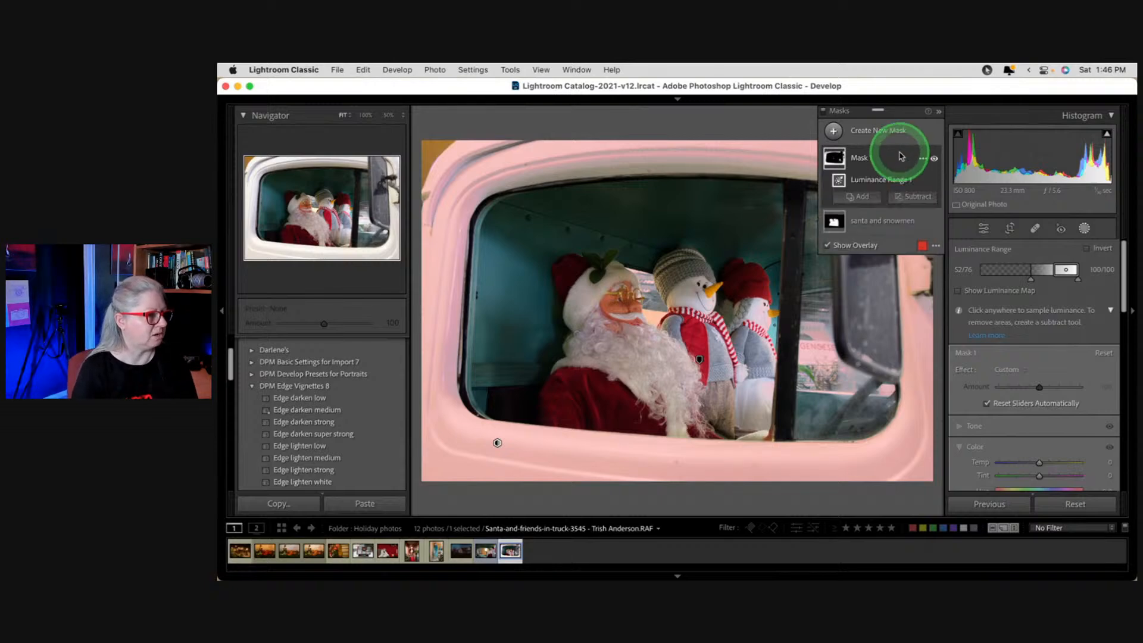
{"action": "left_click", "coordinate": [912, 196]}
{"action": "left_click", "coordinate": [923, 300]}
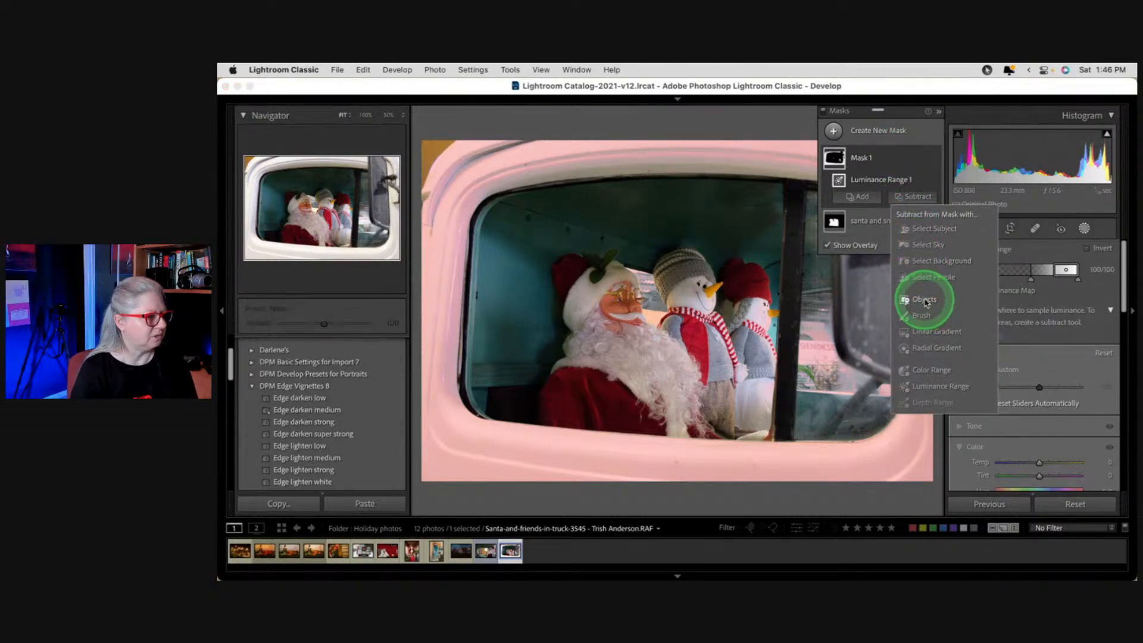
{"action": "mouse_move", "coordinate": [602, 372]}
{"action": "left_mouse_down"}
{"action": "mouse_move", "coordinate": [602, 291]}
{"action": "mouse_move", "coordinate": [578, 278]}
{"action": "mouse_move", "coordinate": [591, 305]}
{"action": "mouse_move", "coordinate": [606, 278]}
{"action": "mouse_move", "coordinate": [611, 329]}
{"action": "mouse_move", "coordinate": [577, 351]}
{"action": "mouse_move", "coordinate": [568, 393]}
{"action": "mouse_move", "coordinate": [693, 418]}
{"action": "mouse_move", "coordinate": [635, 356]}
{"action": "mouse_move", "coordinate": [667, 365]}
{"action": "mouse_move", "coordinate": [684, 330]}
{"action": "mouse_move", "coordinate": [687, 275]}
{"action": "mouse_move", "coordinate": [727, 408]}
{"action": "mouse_move", "coordinate": [755, 418]}
{"action": "mouse_move", "coordinate": [738, 283]}
{"action": "mouse_move", "coordinate": [749, 318]}
{"action": "left_mouse_up"}
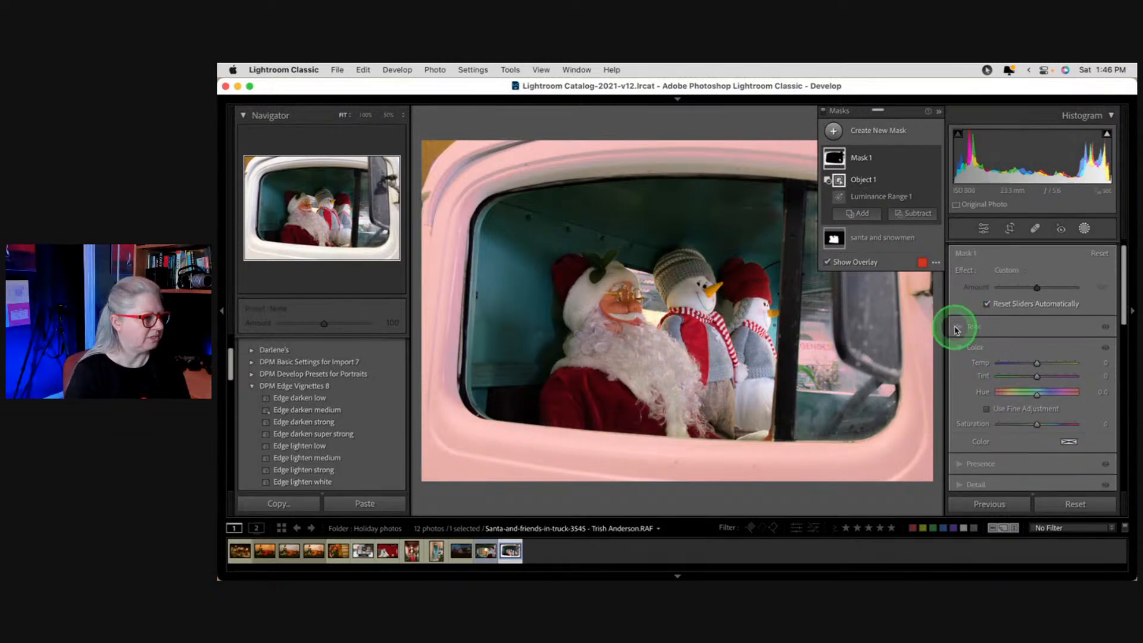
Step: Try Exposure 1.30 on the truck body mask, reset it to zero, and set Highlights to -47
{"action": "left_click", "coordinate": [960, 329]}
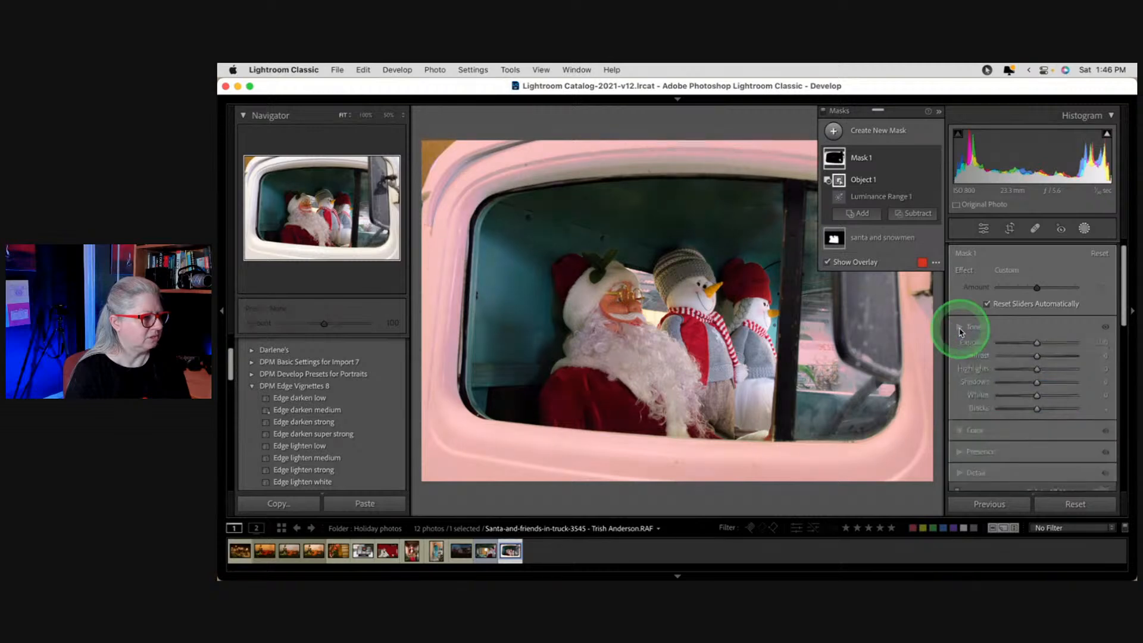
{"action": "left_click_drag", "start_coordinate": [1023, 341], "coordinate": [1050, 342]}
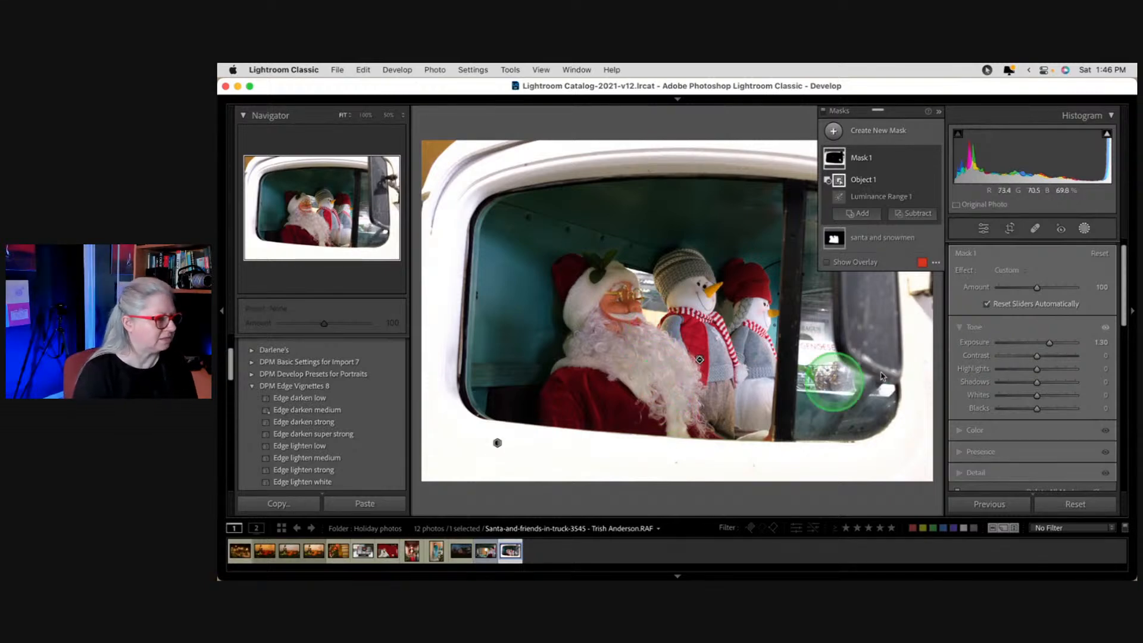
{"action": "left_click_drag", "start_coordinate": [1050, 342], "coordinate": [1015, 368]}
{"action": "double_click", "coordinate": [1028, 342]}
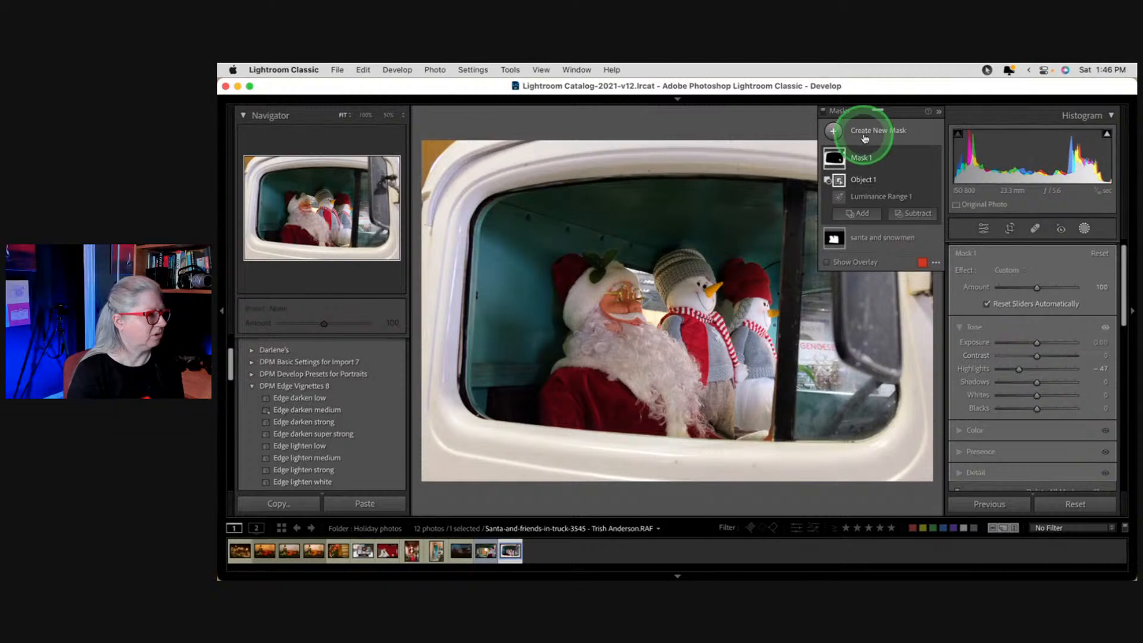
Step: Add the bright gap between Santa's face and the nearest snowman to Mask 1 with a brushed Objects selection
{"action": "left_click", "coordinate": [864, 214]}
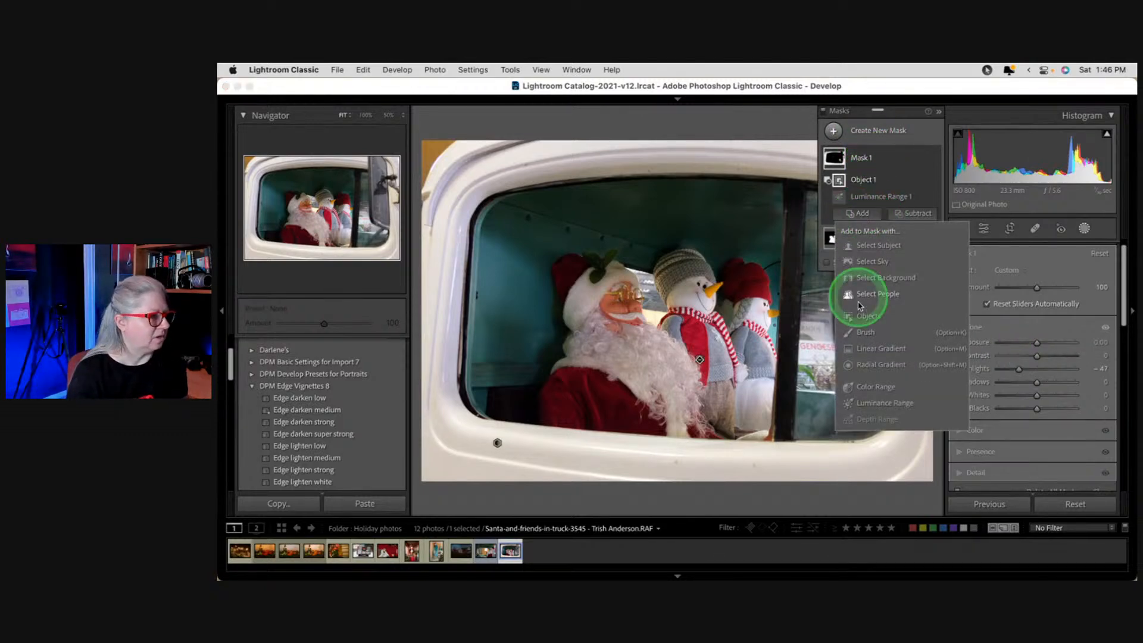
{"action": "left_click", "coordinate": [868, 316]}
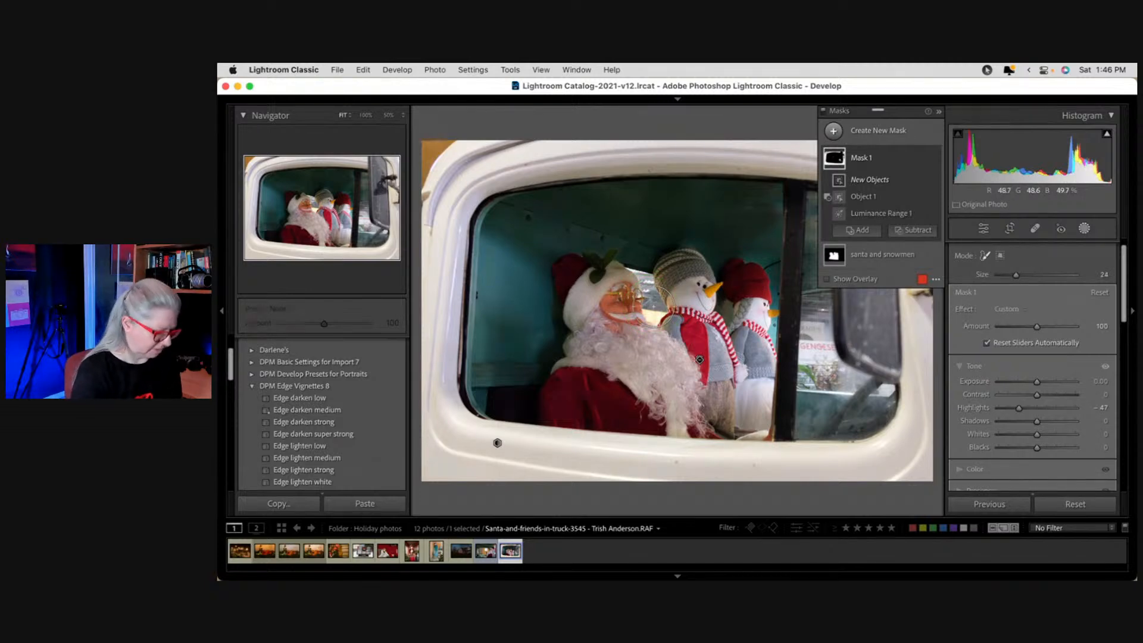
{"action": "key", "text": "z"}
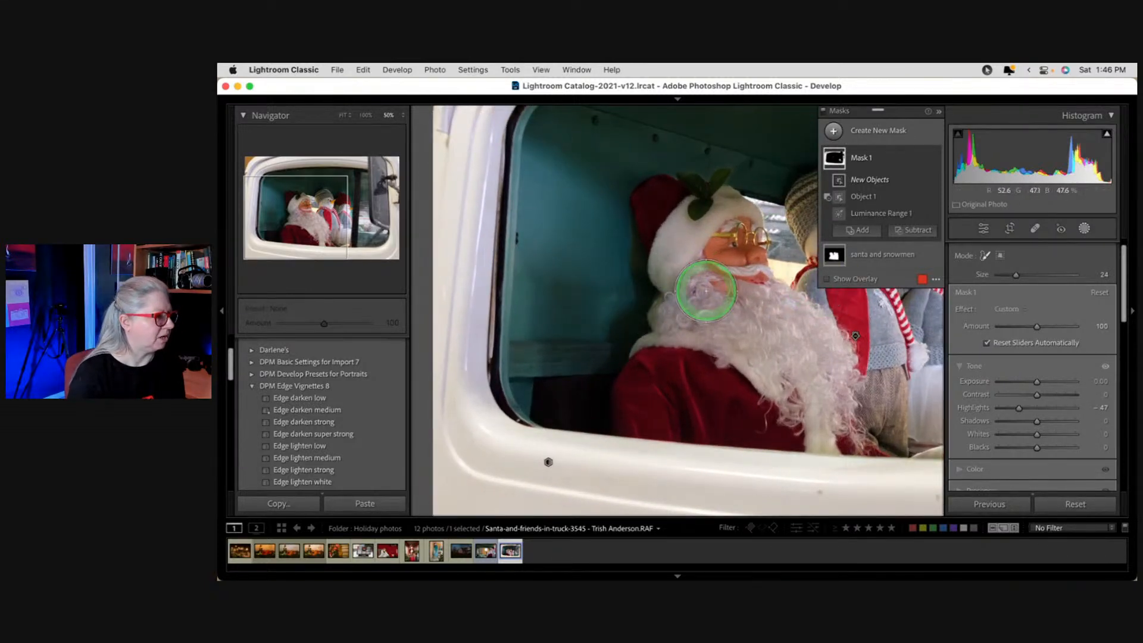
{"action": "left_click_drag", "start_coordinate": [765, 292], "coordinate": [638, 308]}
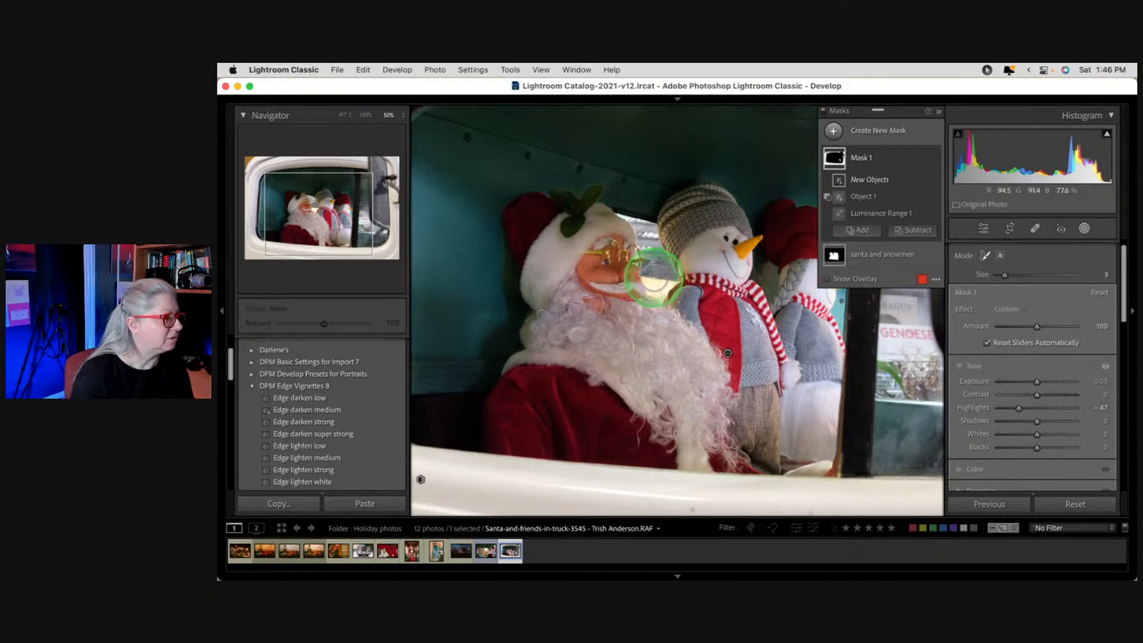
{"action": "left_click_drag", "start_coordinate": [644, 271], "coordinate": [647, 275]}
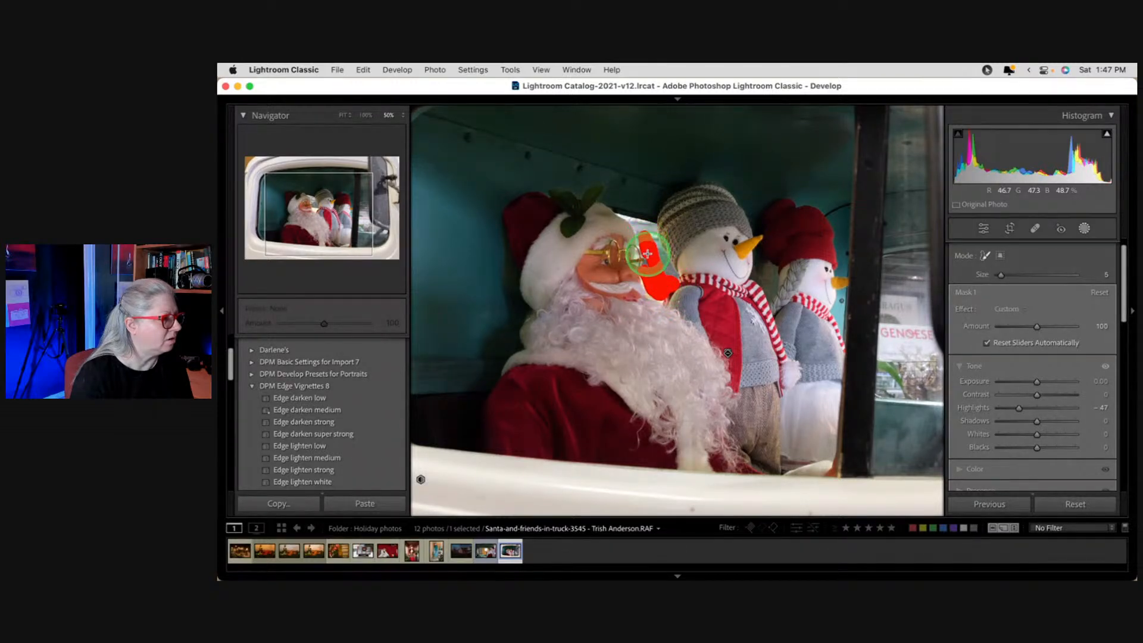
{"action": "mouse_move", "coordinate": [633, 225]}
{"action": "left_mouse_down"}
{"action": "mouse_move", "coordinate": [622, 219]}
{"action": "mouse_move", "coordinate": [642, 224]}
{"action": "left_mouse_up"}
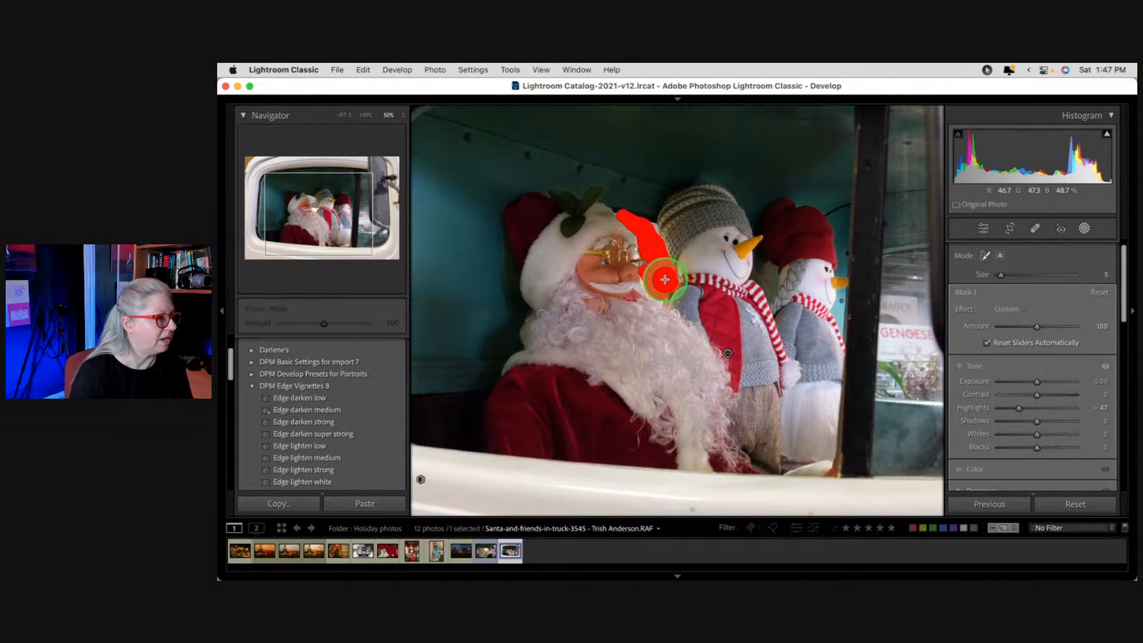
{"action": "left_click_drag", "start_coordinate": [665, 280], "coordinate": [665, 280]}
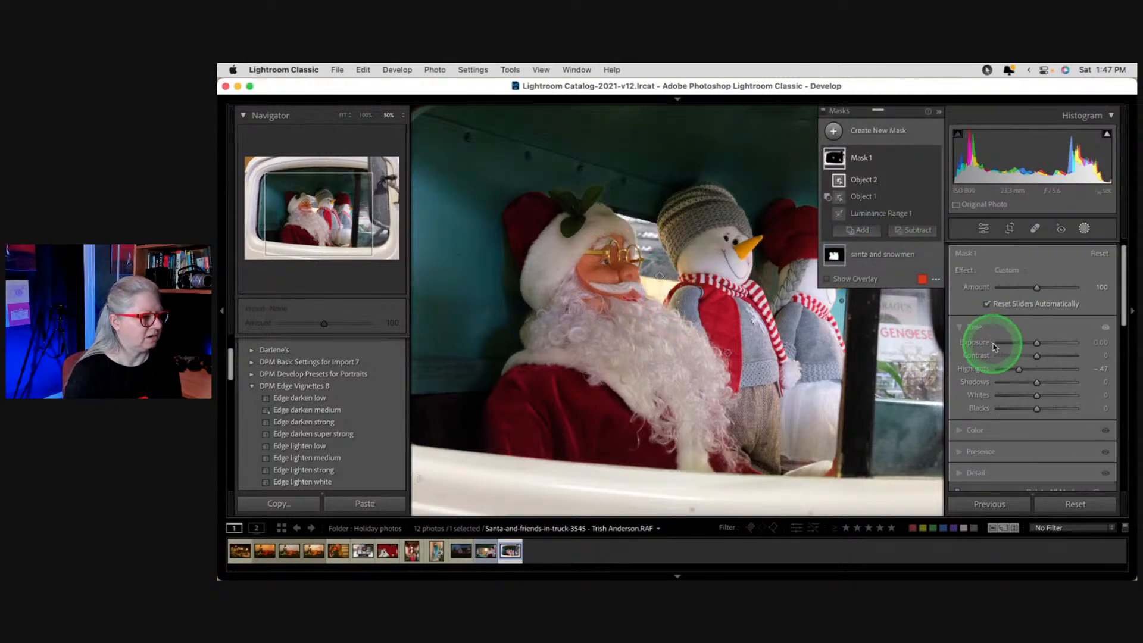
Step: Set Mask 1's Exposure to -0.45 and check the mask's coverage across the whole photo with the red overlay
{"action": "left_click_drag", "start_coordinate": [992, 341], "coordinate": [1033, 344]}
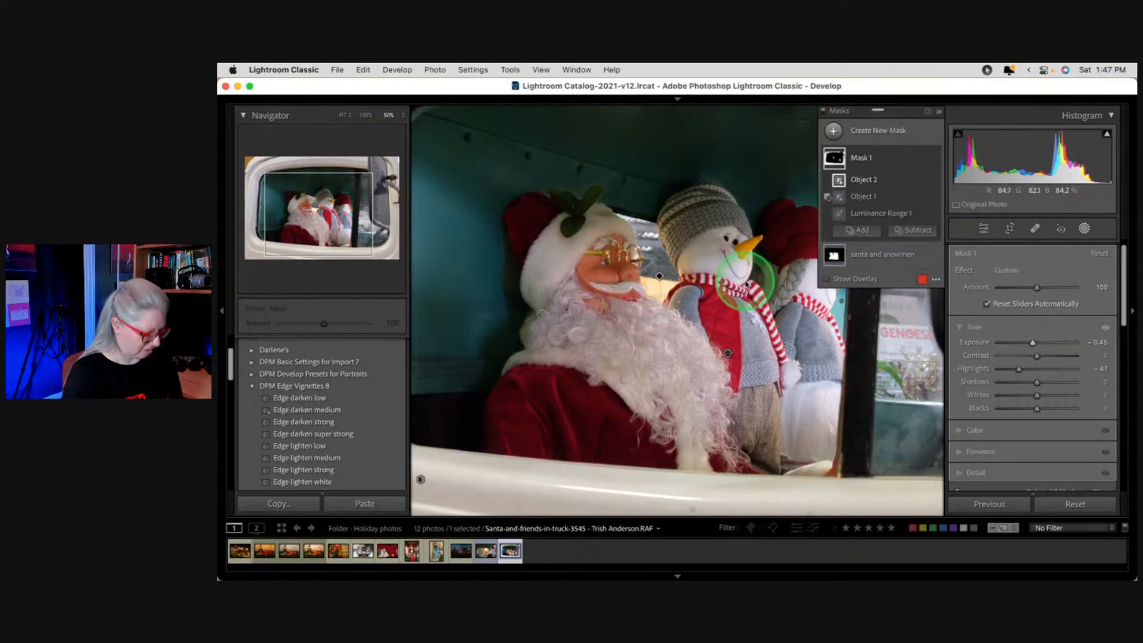
{"action": "key", "text": "p"}
{"action": "key", "text": "o"}
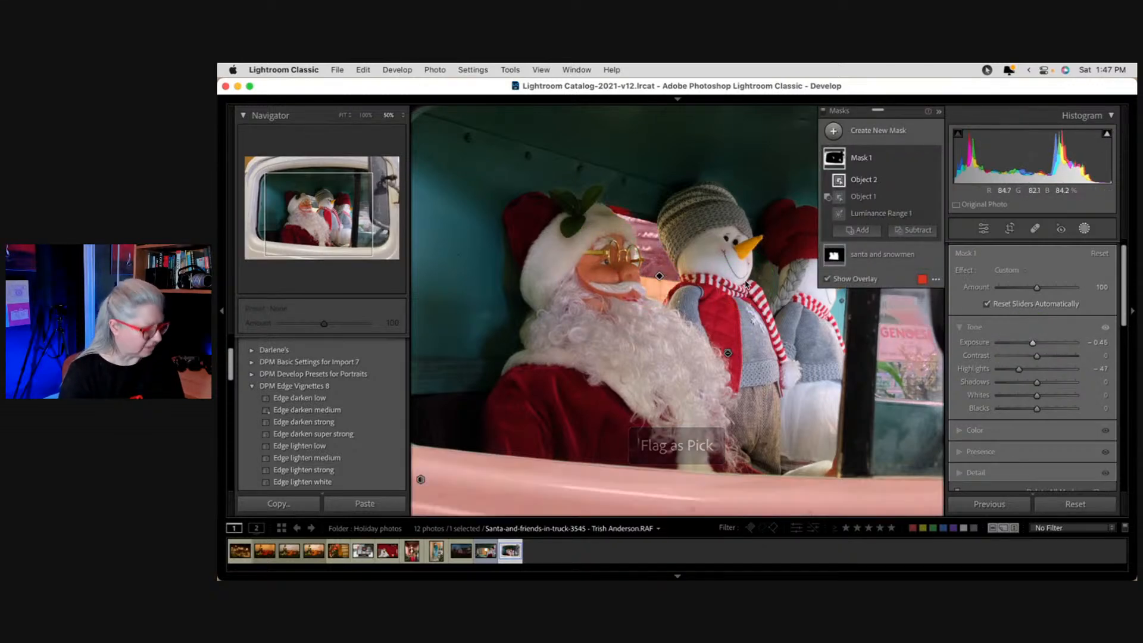
{"action": "left_click", "coordinate": [719, 354]}
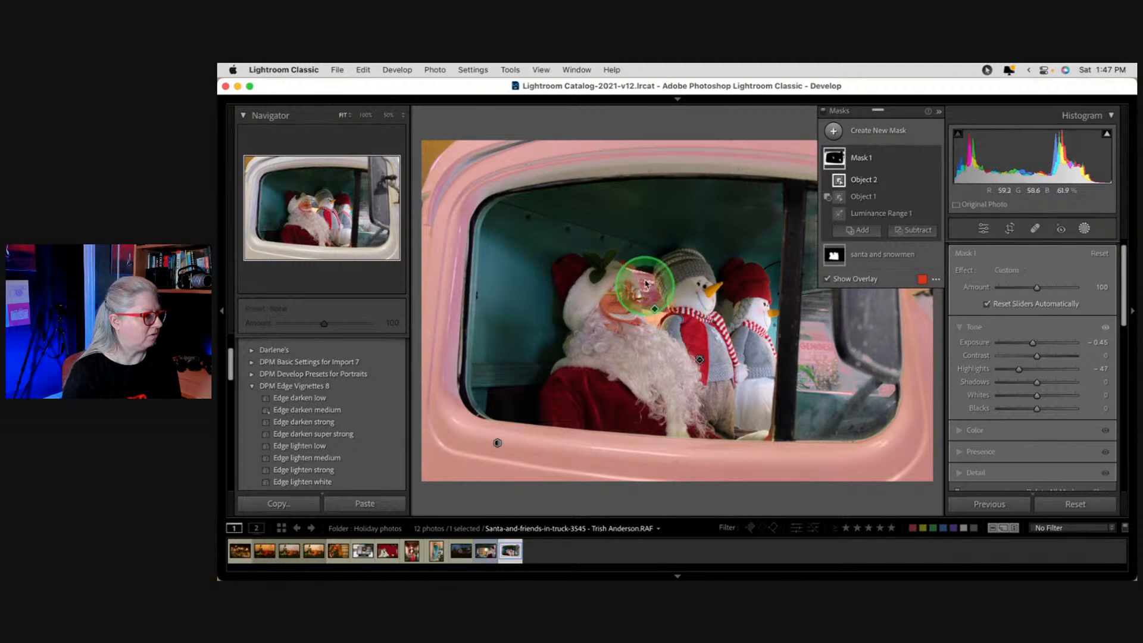
{"action": "left_click", "coordinate": [886, 161]}
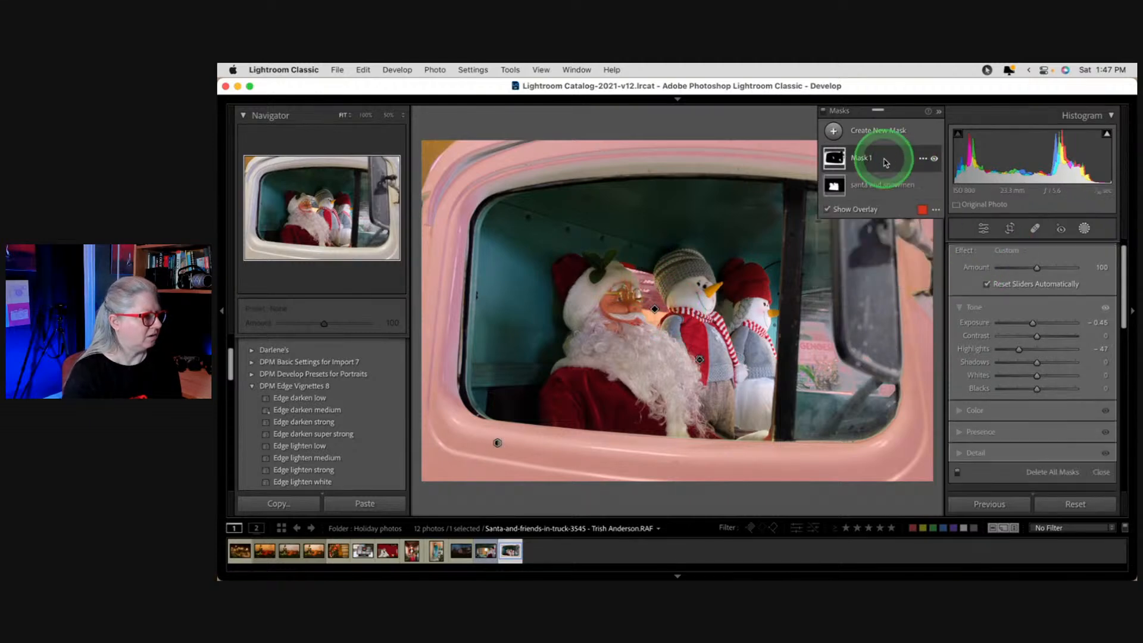
{"action": "key", "text": "o"}
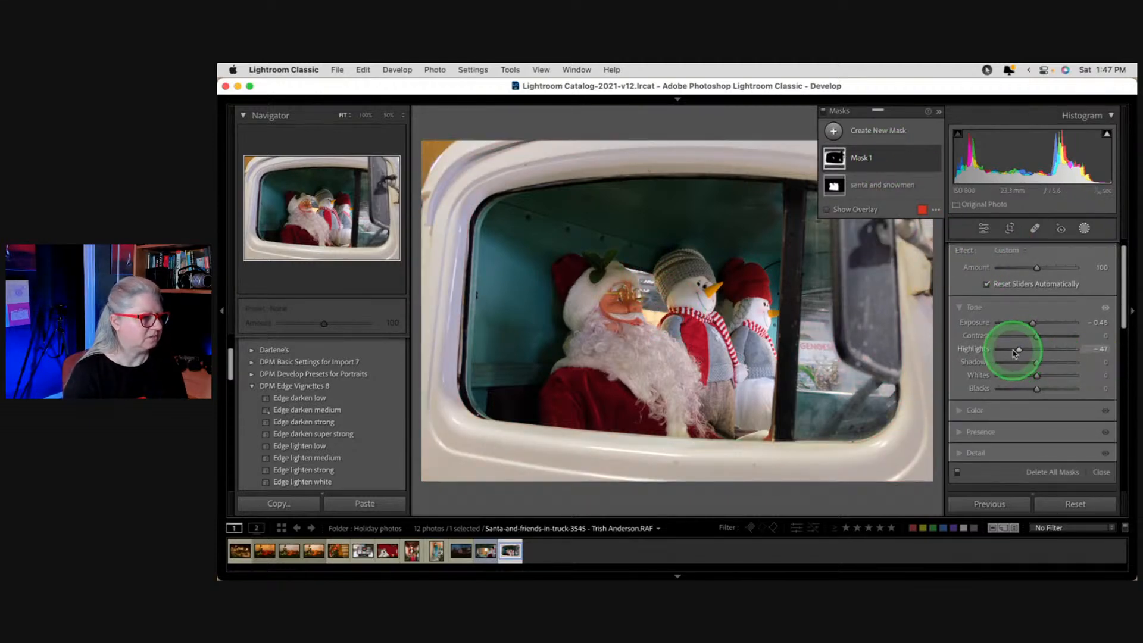
Step: Refine Mask 1 to Exposure -0.51 and Highlights -48, with Texture -35 and Clarity -16
{"action": "left_click_drag", "start_coordinate": [1019, 350], "coordinate": [1032, 324]}
{"action": "scroll", "coordinate": [1026, 322], "scroll_direction": "down", "scroll_amount": 1}
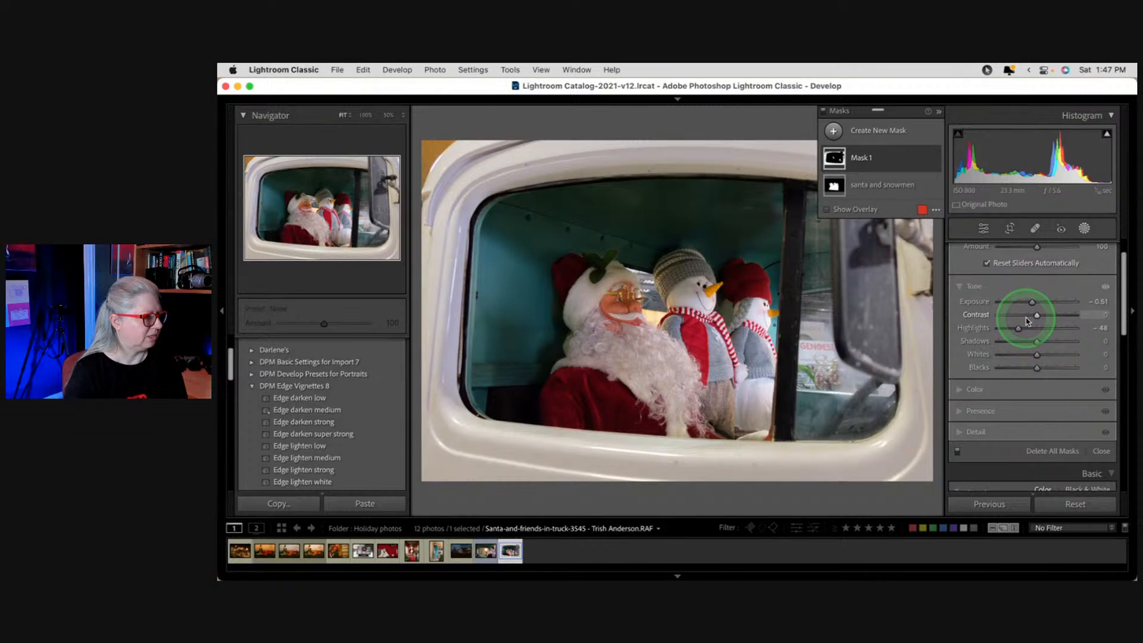
{"action": "left_click", "coordinate": [976, 409]}
{"action": "scroll", "coordinate": [981, 387], "scroll_direction": "down", "scroll_amount": 1}
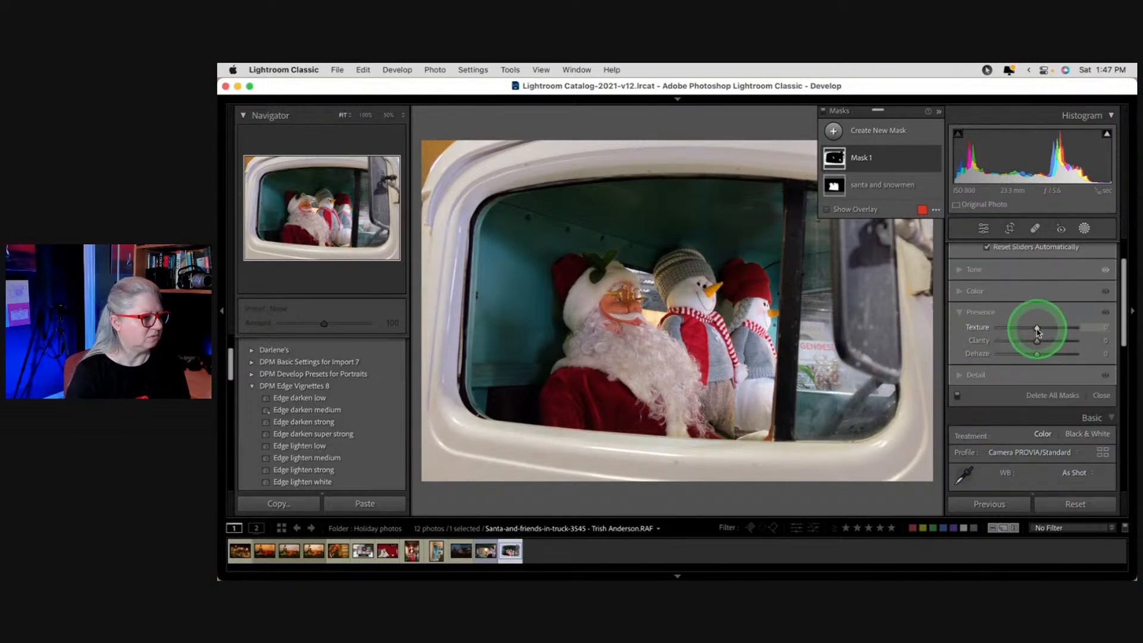
{"action": "mouse_move", "coordinate": [1036, 327]}
{"action": "left_mouse_down"}
{"action": "mouse_move", "coordinate": [1032, 342]}
{"action": "mouse_move", "coordinate": [1008, 339]}
{"action": "mouse_move", "coordinate": [1046, 337]}
{"action": "mouse_move", "coordinate": [1025, 331]}
{"action": "left_mouse_up"}
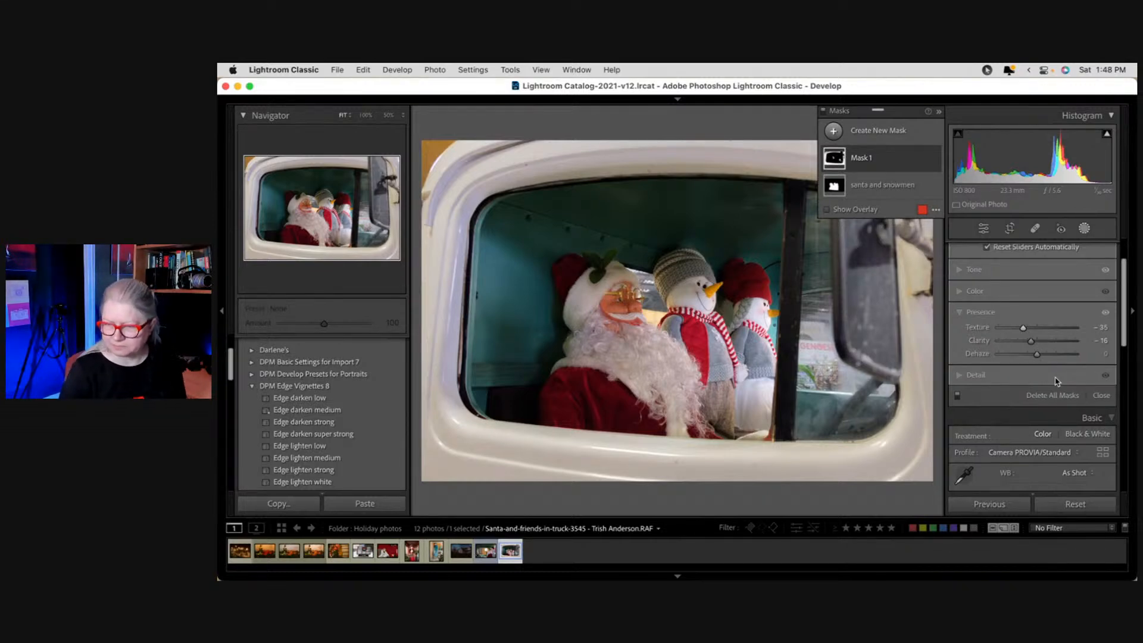
Step: Leave masking and open the Content-Aware Remove tool on the red lettering seen through the truck's window
{"action": "scroll", "coordinate": [1052, 376], "scroll_direction": "up", "scroll_amount": 1}
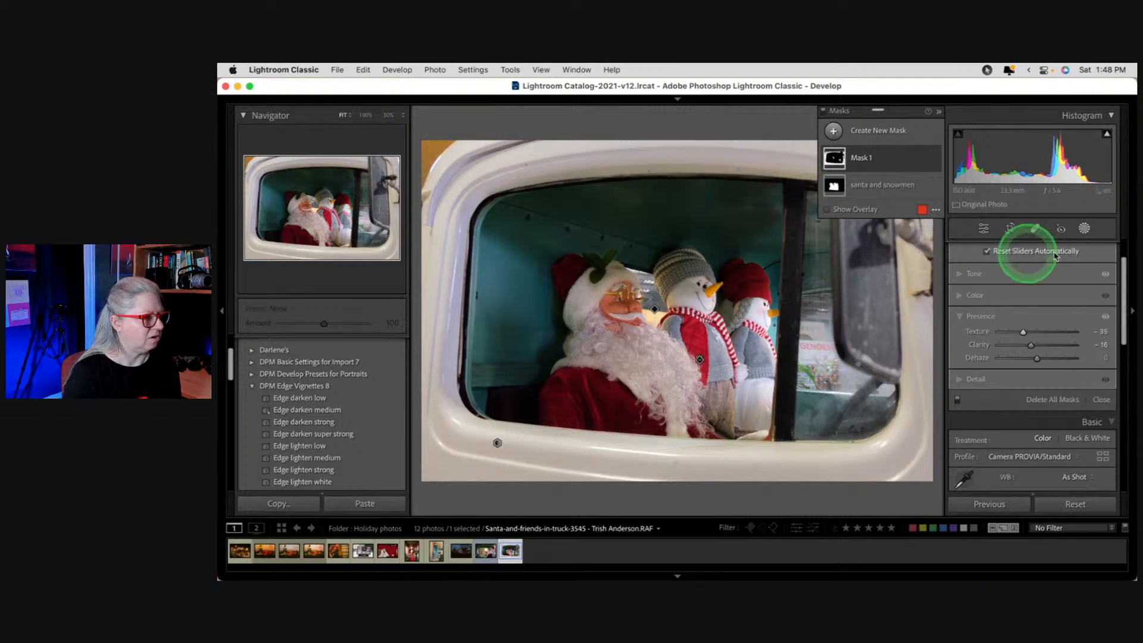
{"action": "left_click", "coordinate": [1084, 229]}
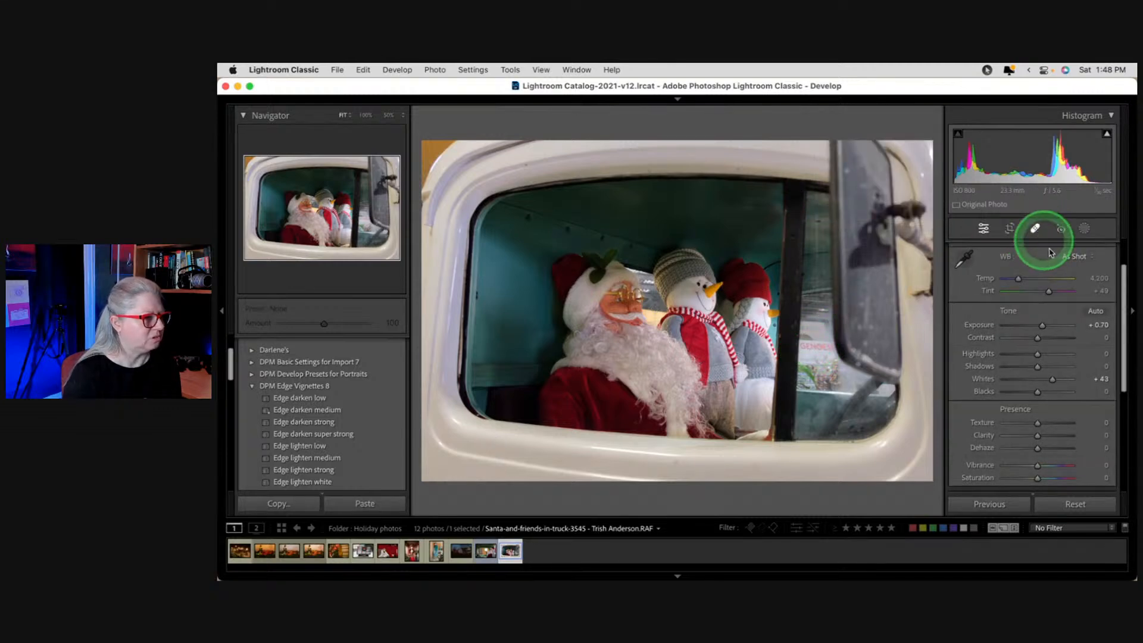
{"action": "left_click", "coordinate": [1035, 231]}
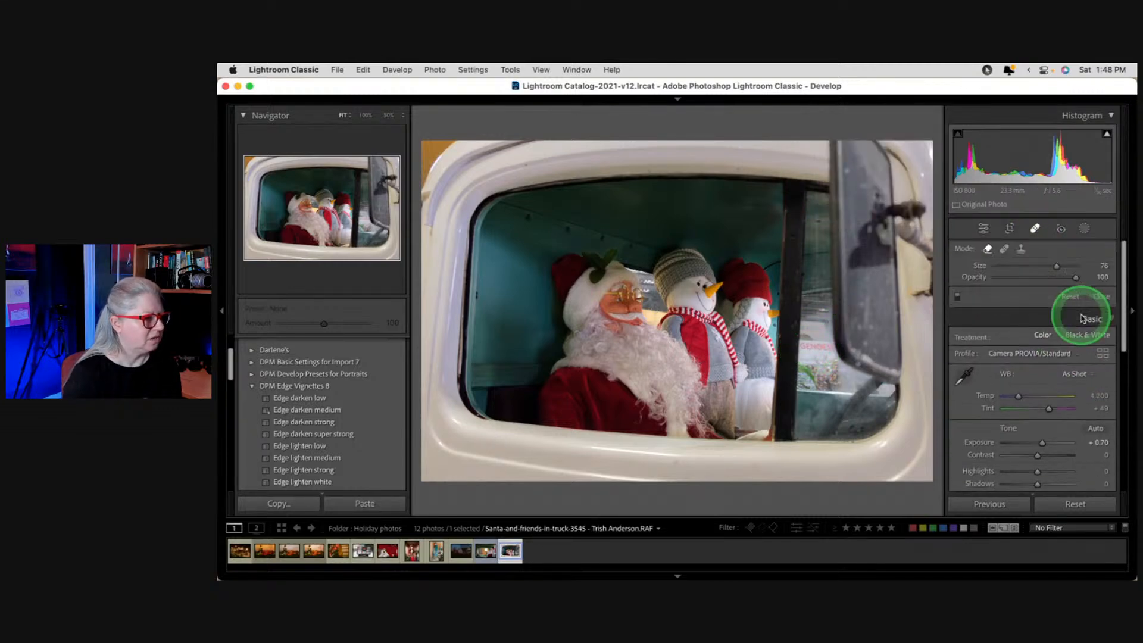
{"action": "left_click", "coordinate": [816, 351]}
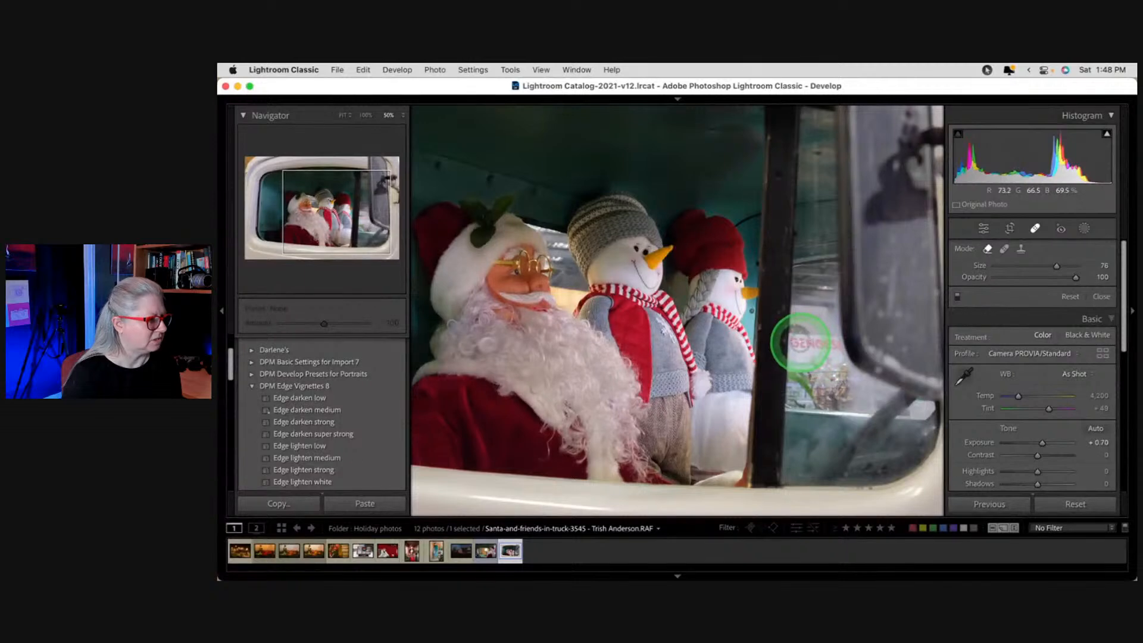
{"action": "key", "text": "p"}
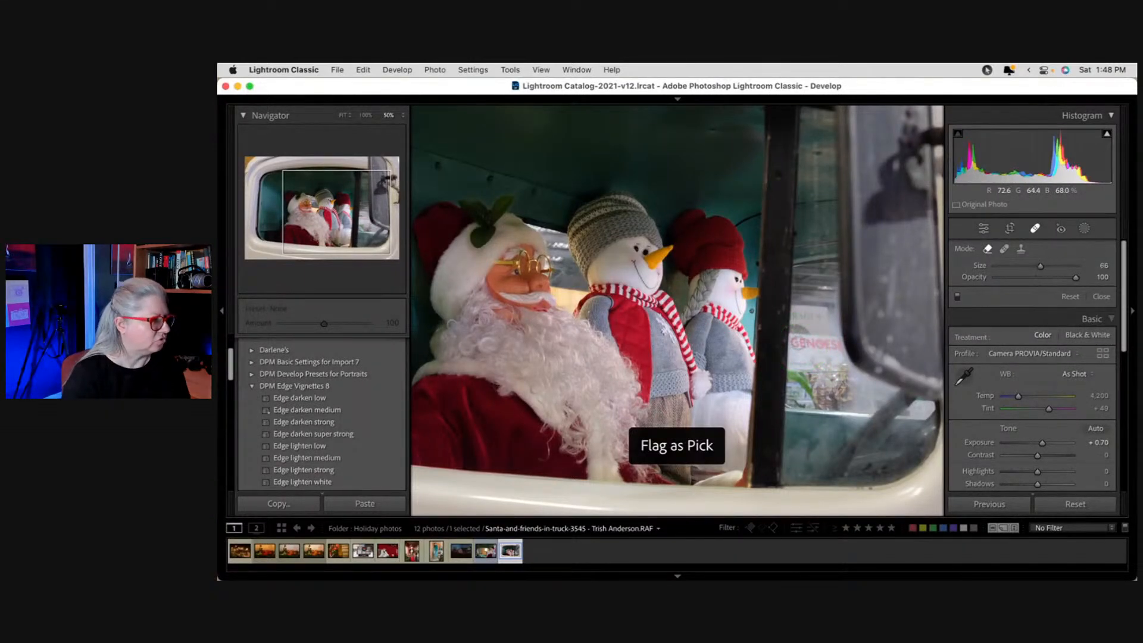
Step: Try to paint out the red lettering behind the window with Content-Aware Remove at brush size 46
{"action": "left_click", "coordinate": [808, 343]}
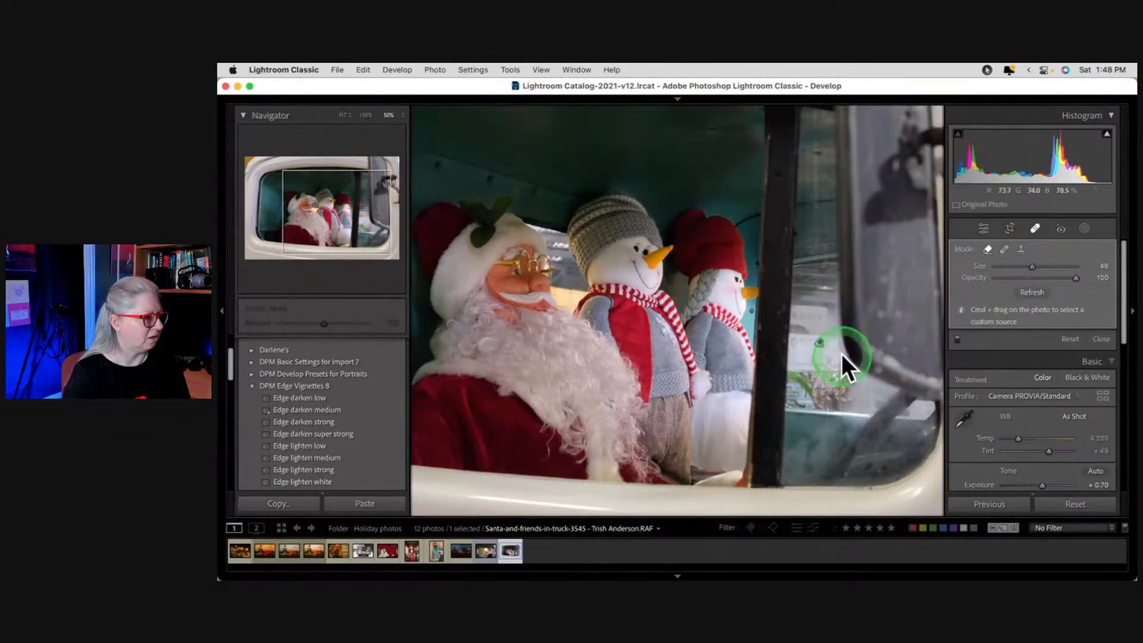
{"action": "left_click", "coordinate": [807, 343]}
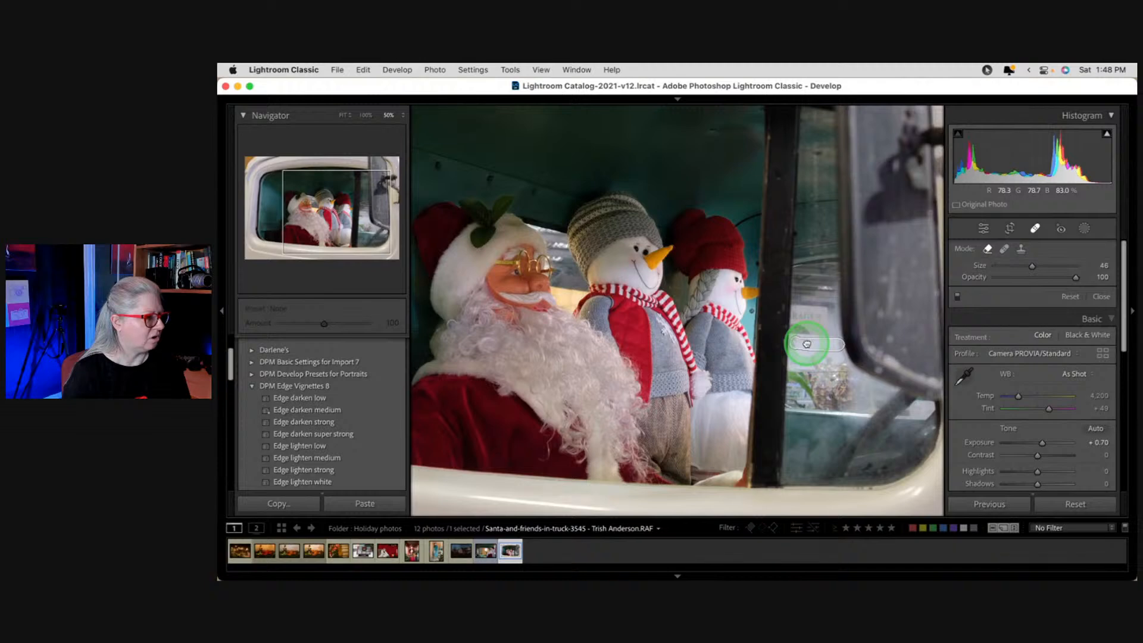
{"action": "left_click", "coordinate": [806, 344]}
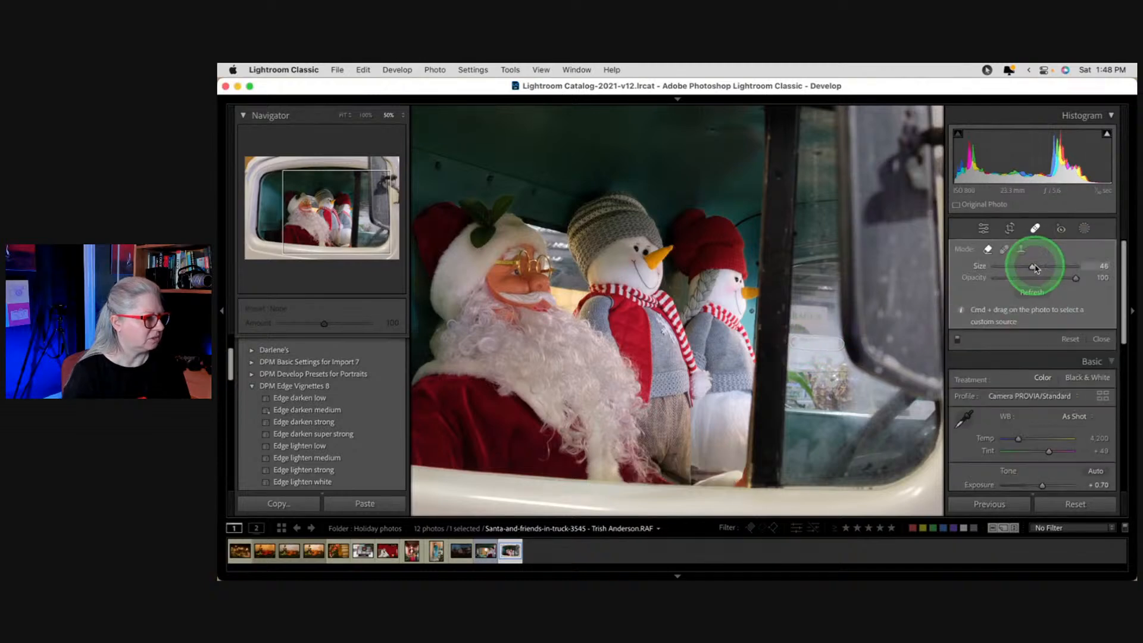
{"action": "left_click_drag", "start_coordinate": [1033, 269], "coordinate": [1039, 268]}
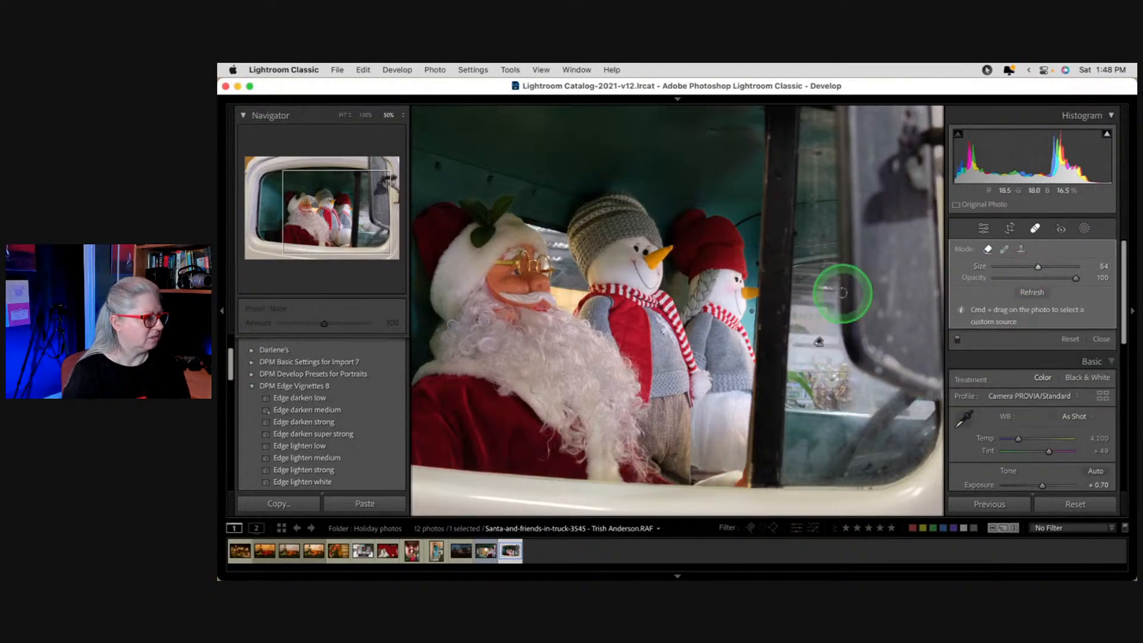
{"action": "left_click", "coordinate": [802, 343]}
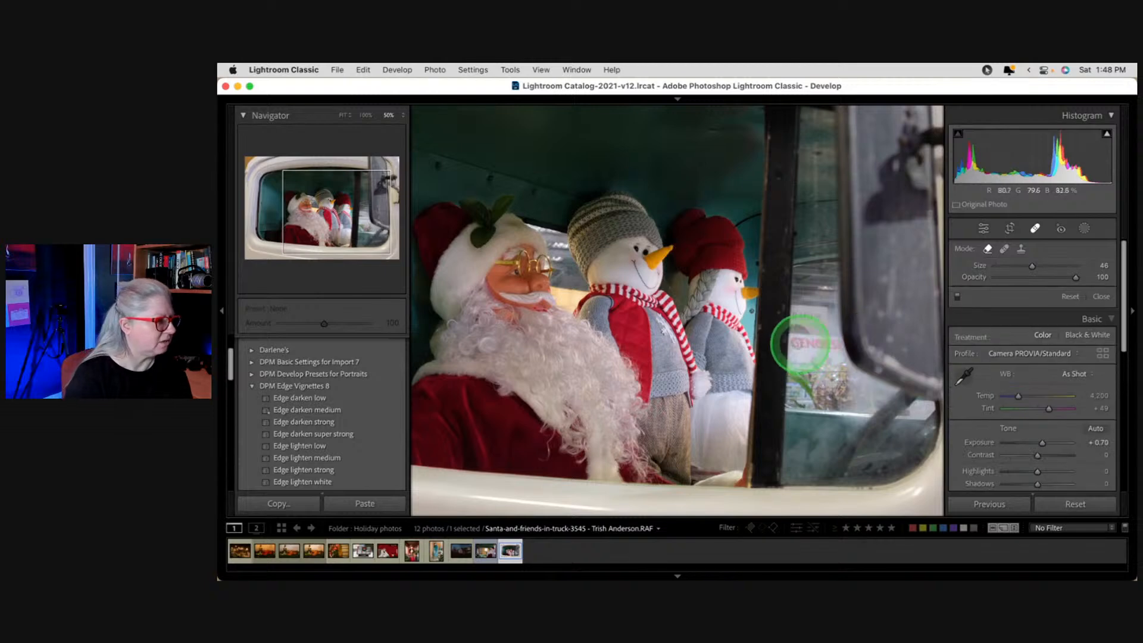
Step: Remove the red lettering behind the window with a size 46 Content-Aware brush and refresh the fill several times
{"action": "left_click", "coordinate": [792, 341]}
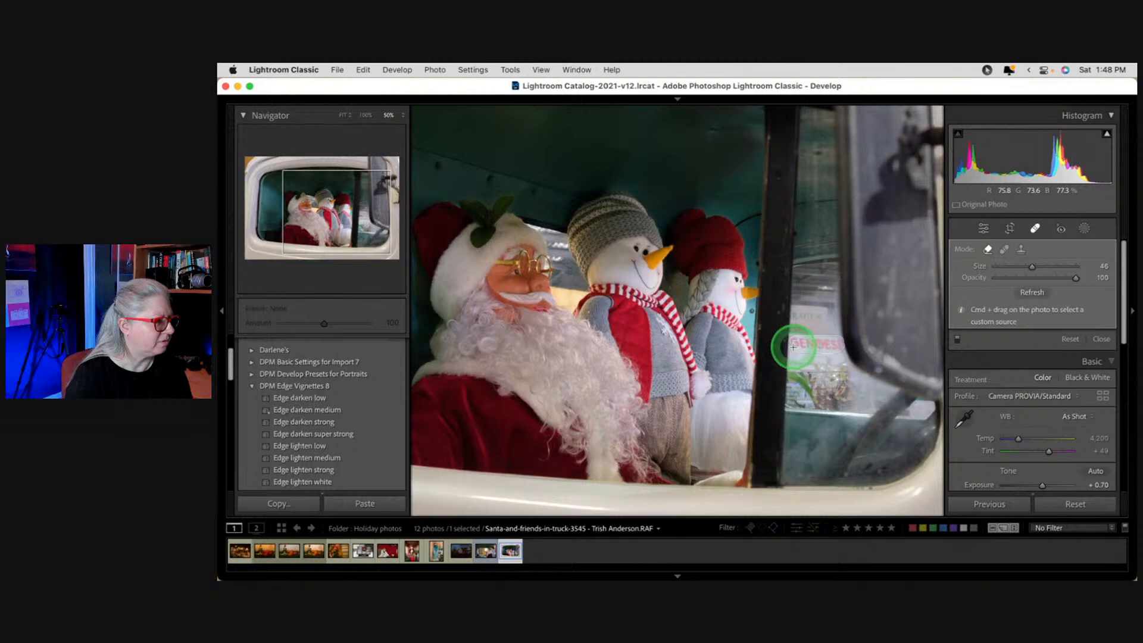
{"action": "left_click", "coordinate": [1046, 291]}
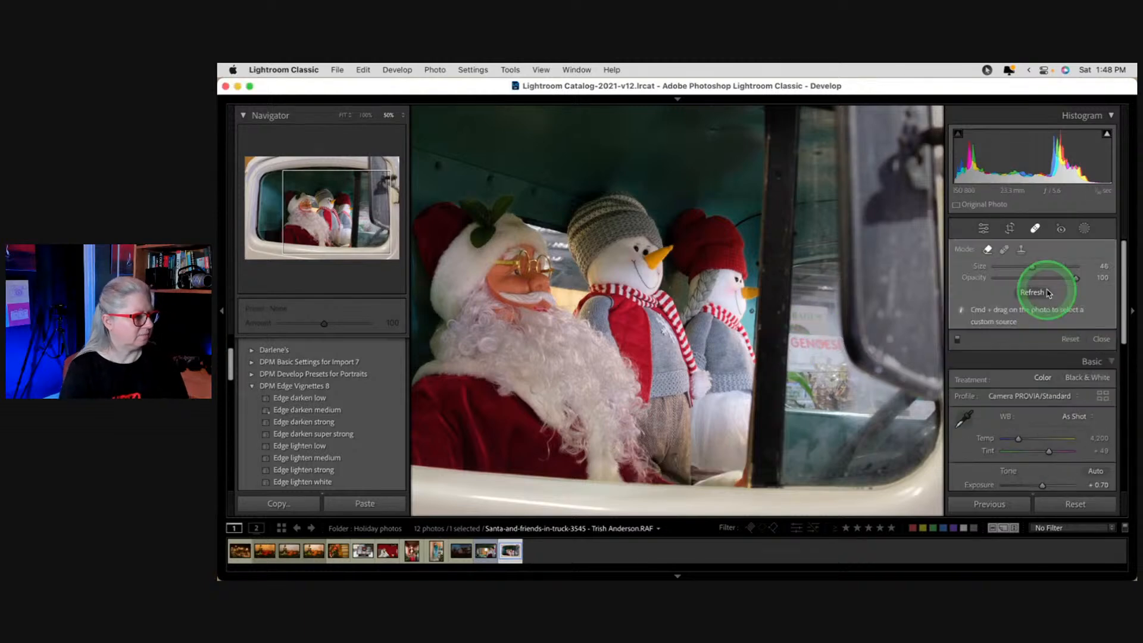
{"action": "left_click", "coordinate": [1026, 292]}
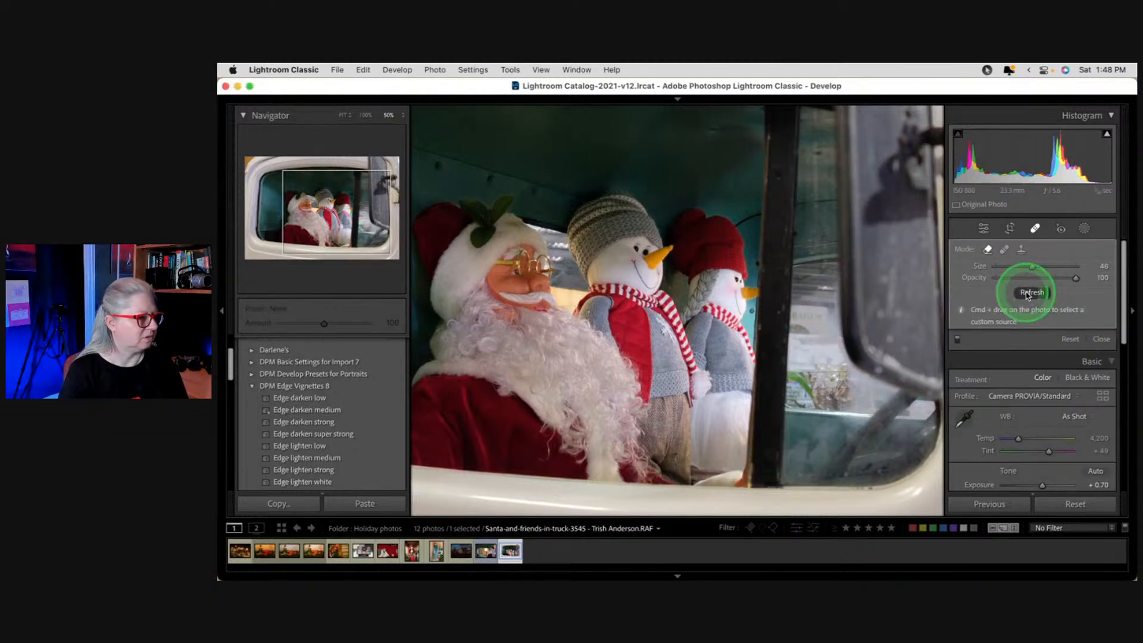
{"action": "left_click", "coordinate": [1026, 293]}
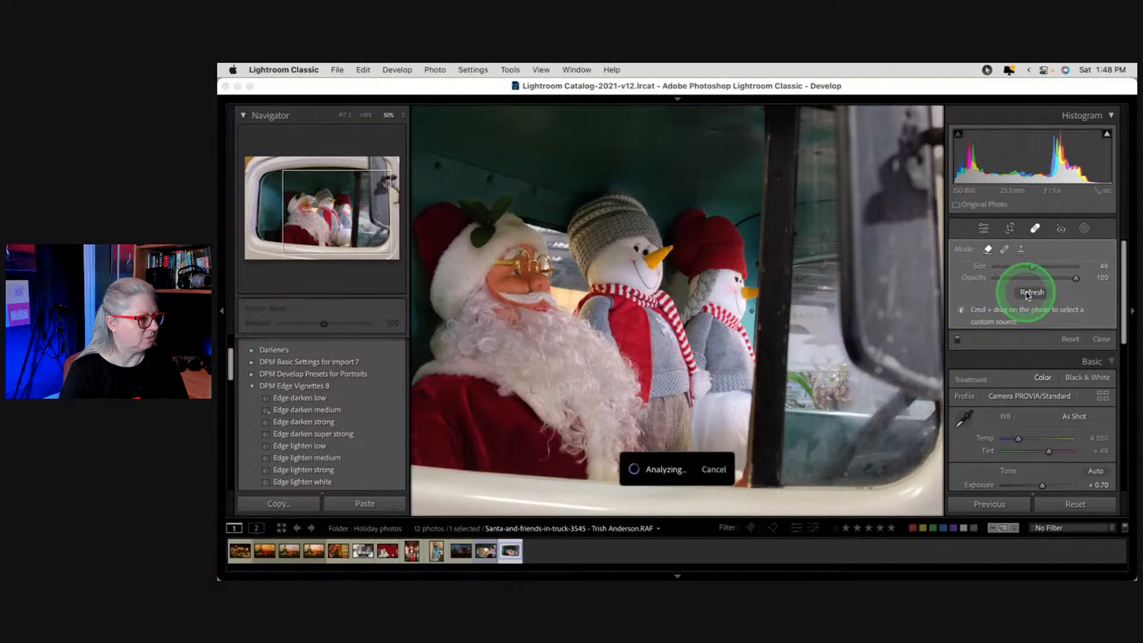
{"action": "left_click", "coordinate": [1027, 293]}
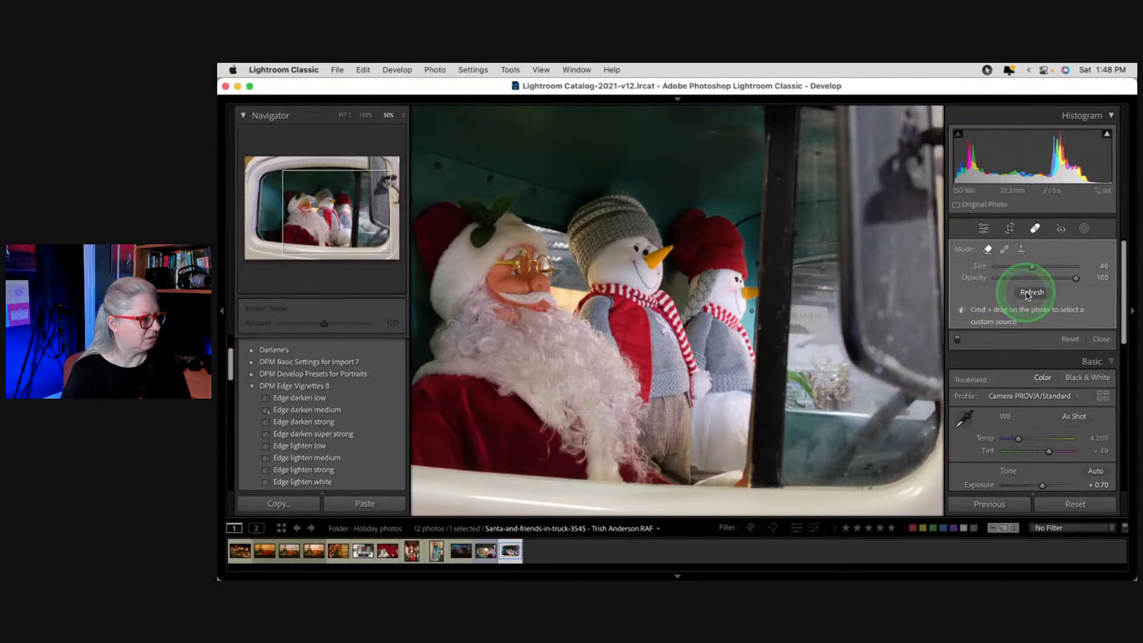
{"action": "left_click", "coordinate": [1058, 300]}
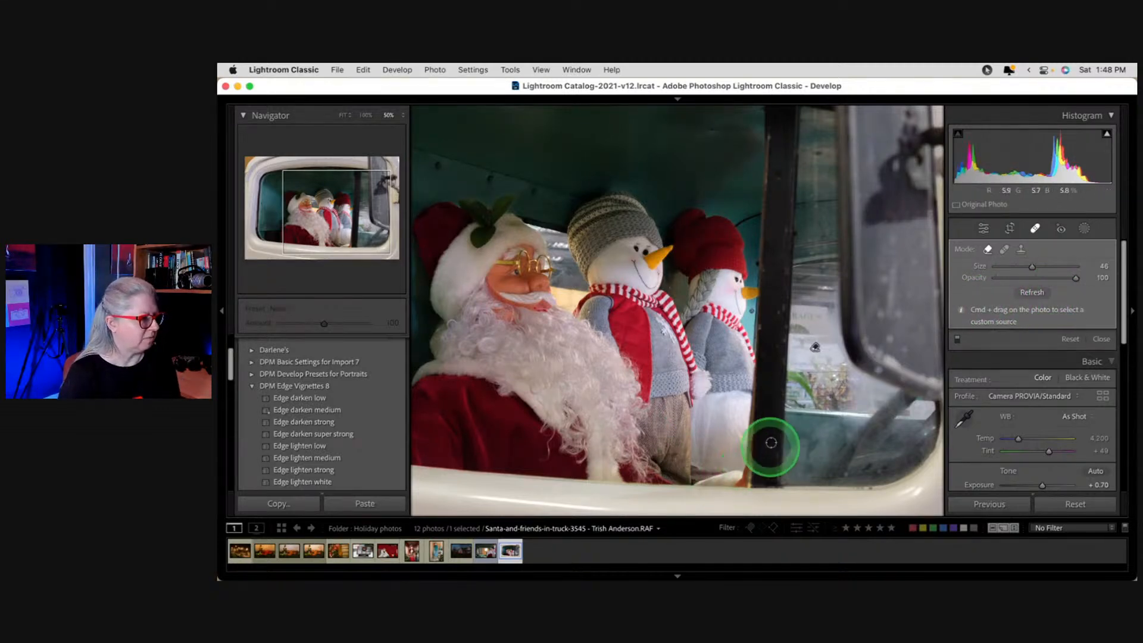
{"action": "left_click_drag", "start_coordinate": [773, 447], "coordinate": [744, 388]}
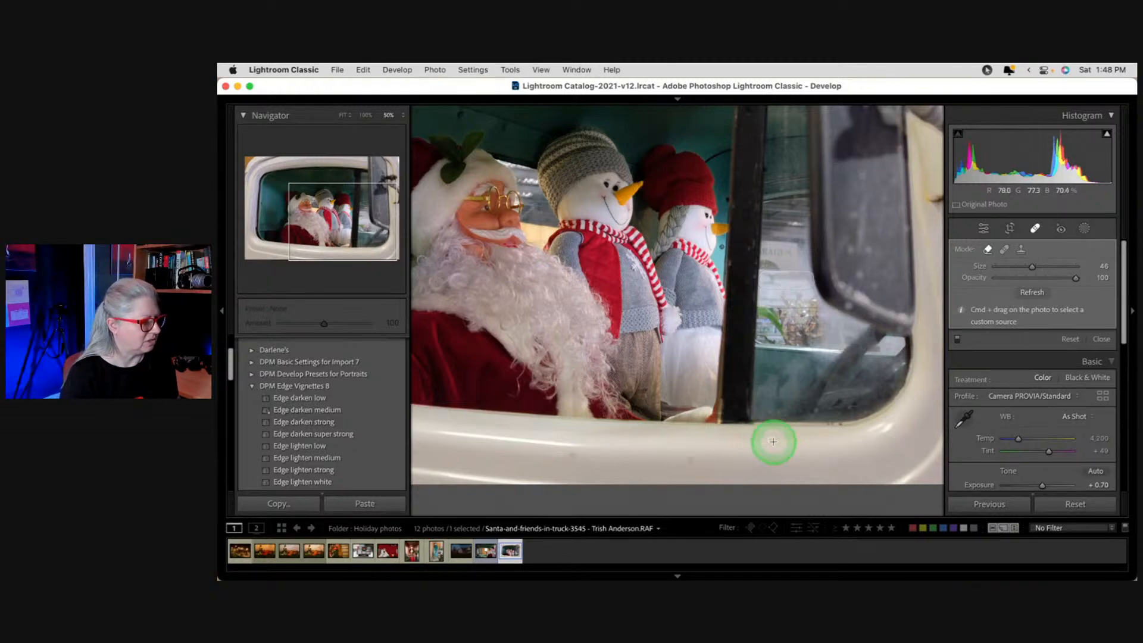
{"action": "left_click_drag", "start_coordinate": [854, 471], "coordinate": [853, 471]}
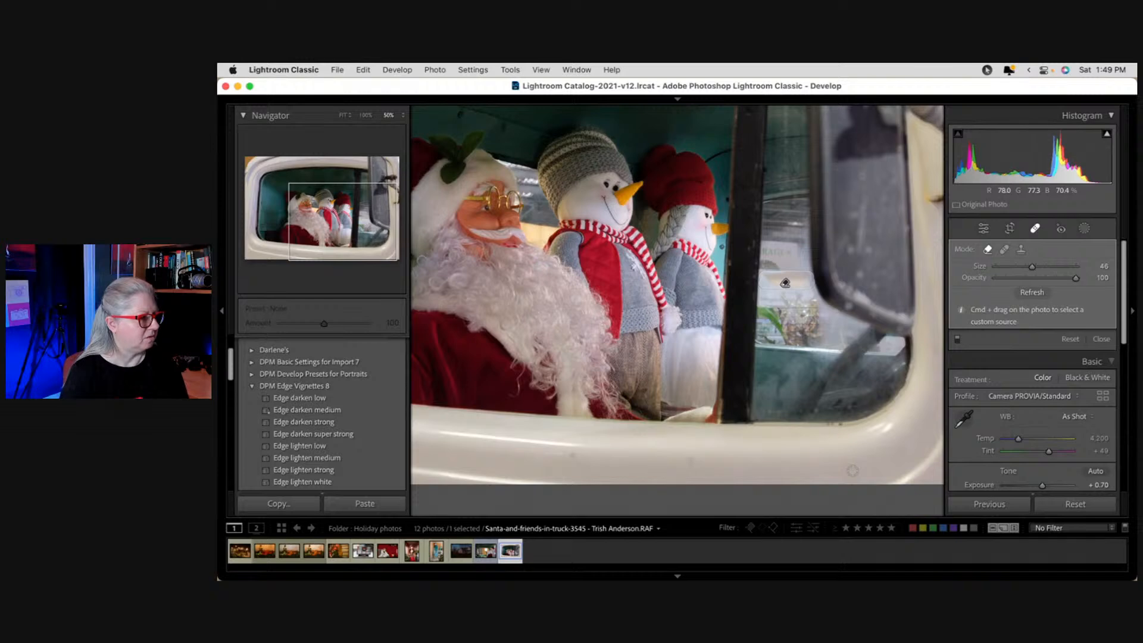
{"action": "left_click", "coordinate": [1032, 291]}
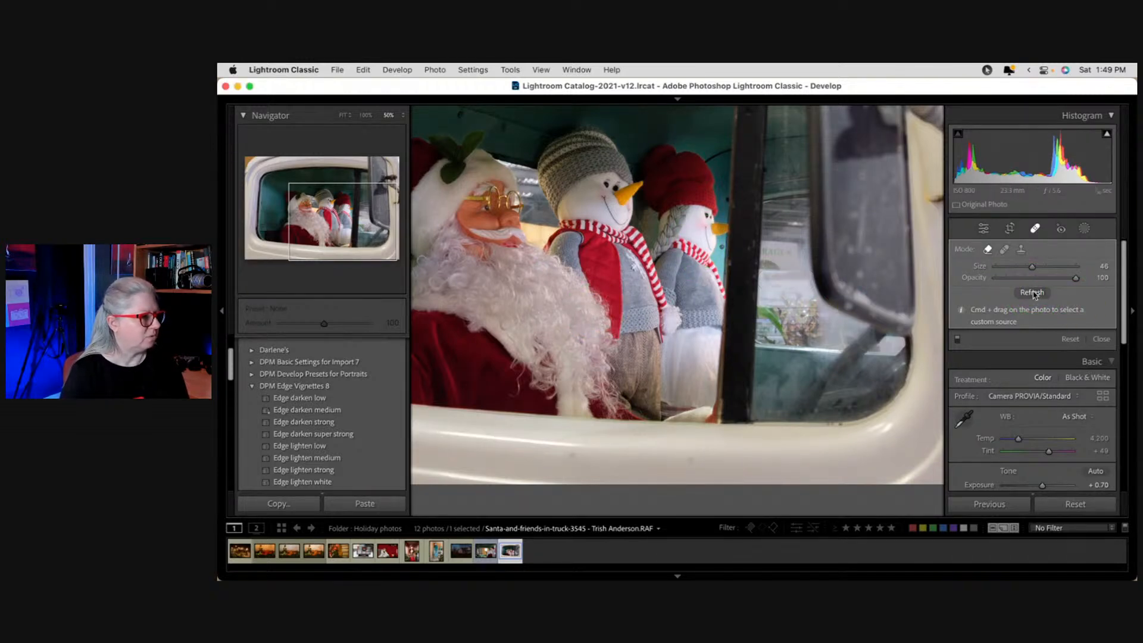
{"action": "left_click", "coordinate": [1032, 292]}
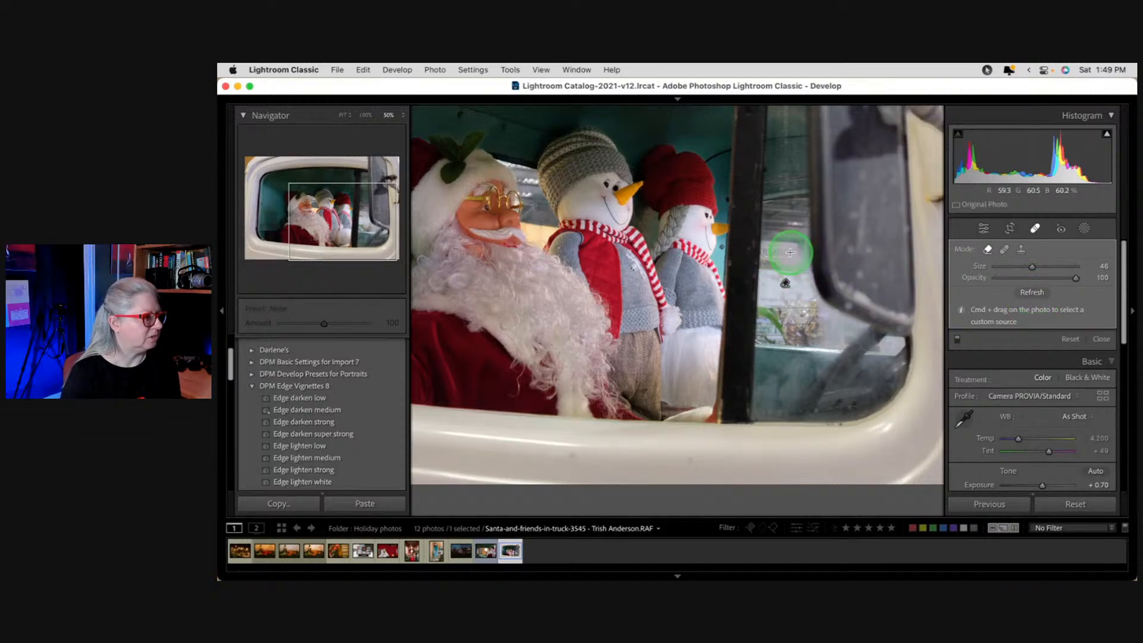
Step: Try several refreshed Content-Aware fills on the repaired lettering area behind the truck's window
{"action": "left_click", "coordinate": [1033, 293]}
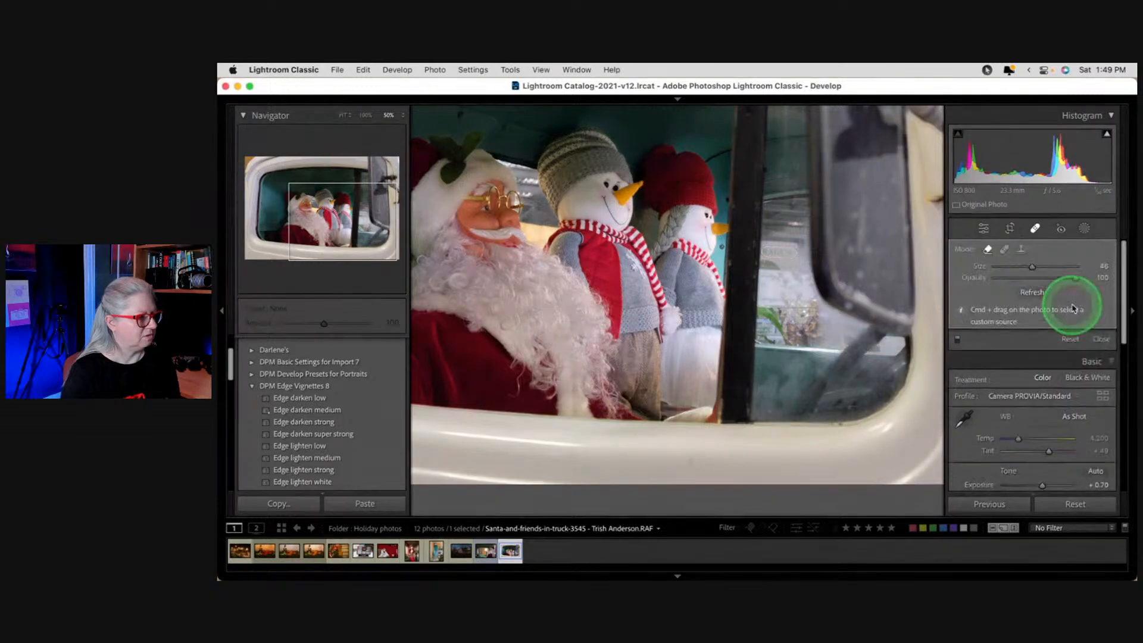
{"action": "left_click", "coordinate": [1033, 292]}
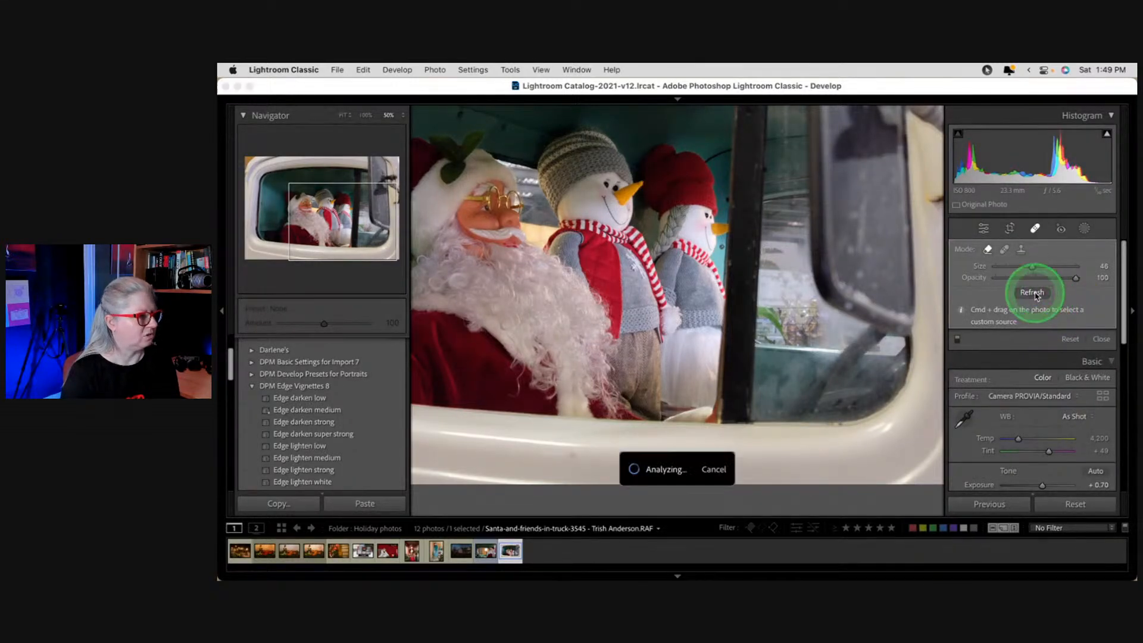
{"action": "left_click", "coordinate": [1033, 293]}
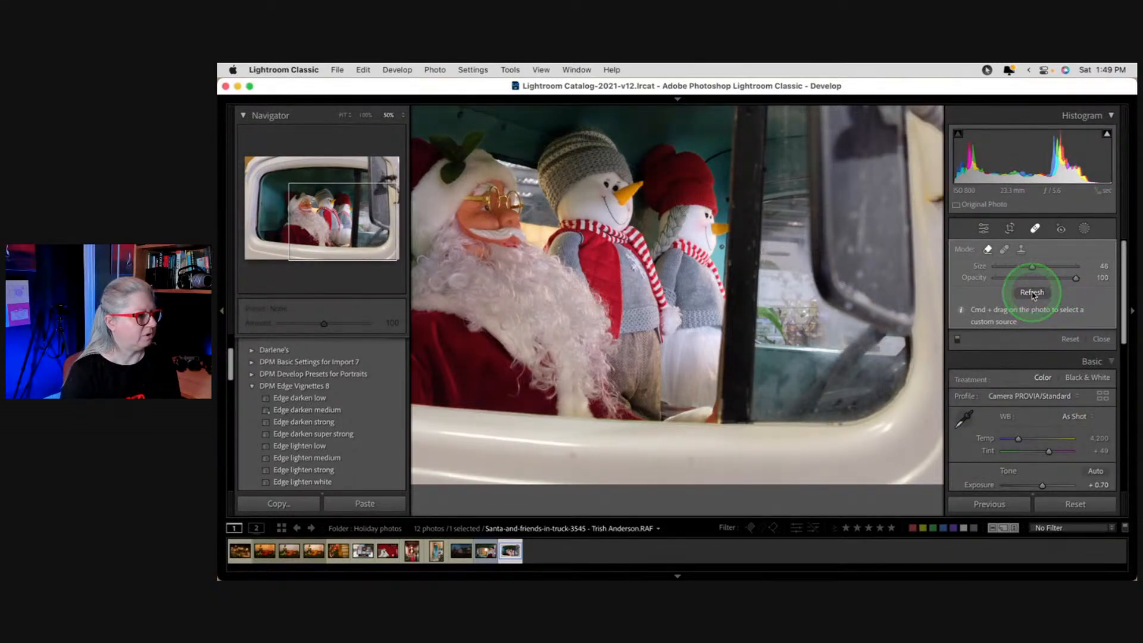
{"action": "left_click", "coordinate": [1033, 293]}
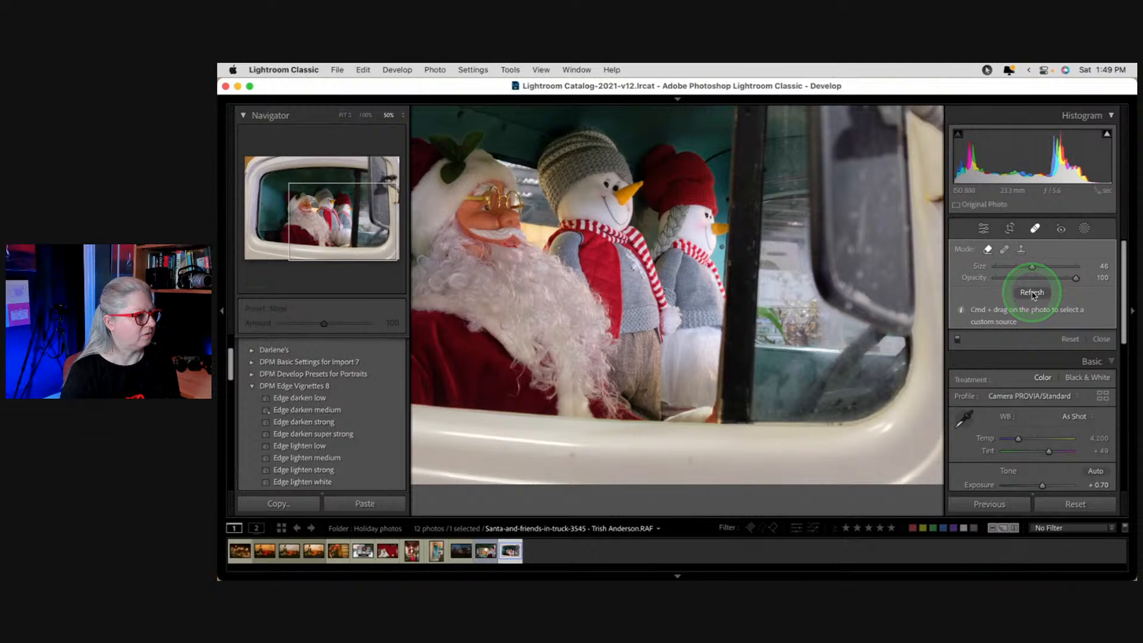
{"action": "left_click", "coordinate": [1033, 294]}
{"action": "left_click", "coordinate": [1038, 296]}
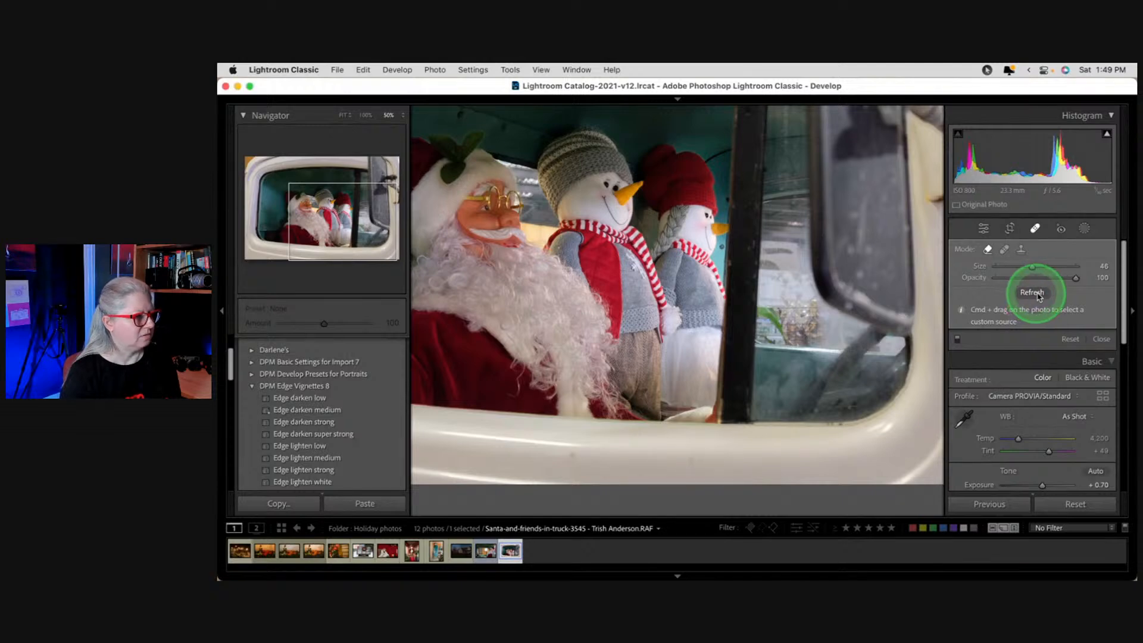
Step: Switch the lettering repair to Heal, sample the lower patch from the rear snowman's white body at Opacity 99, and close the tool
{"action": "left_click", "coordinate": [979, 247]}
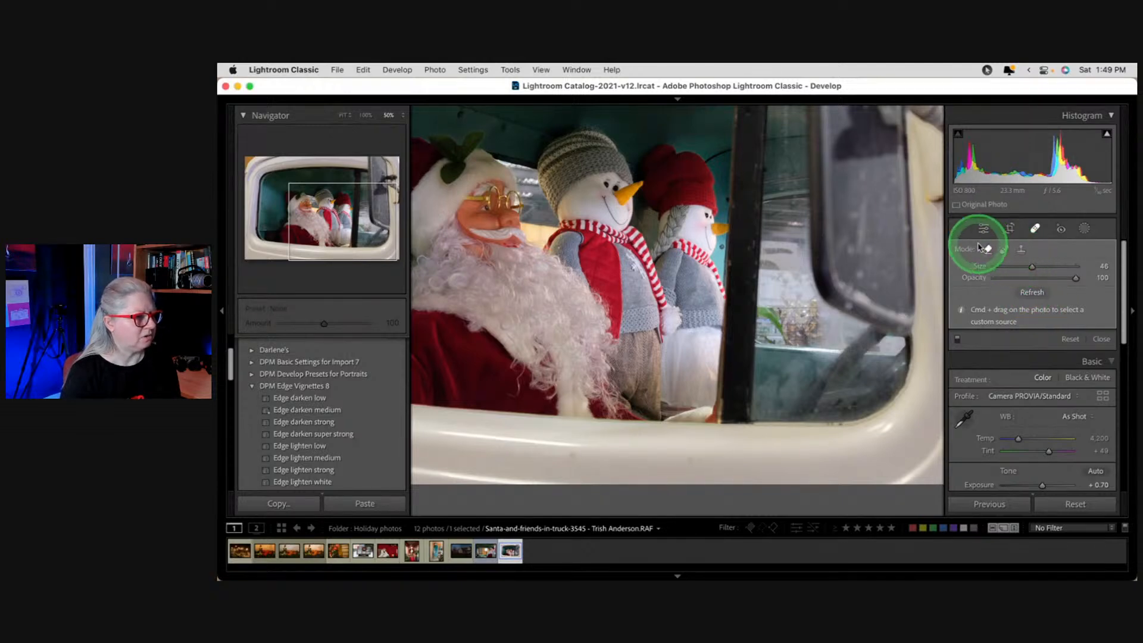
{"action": "left_click", "coordinate": [1004, 249]}
{"action": "left_click", "coordinate": [1074, 303]}
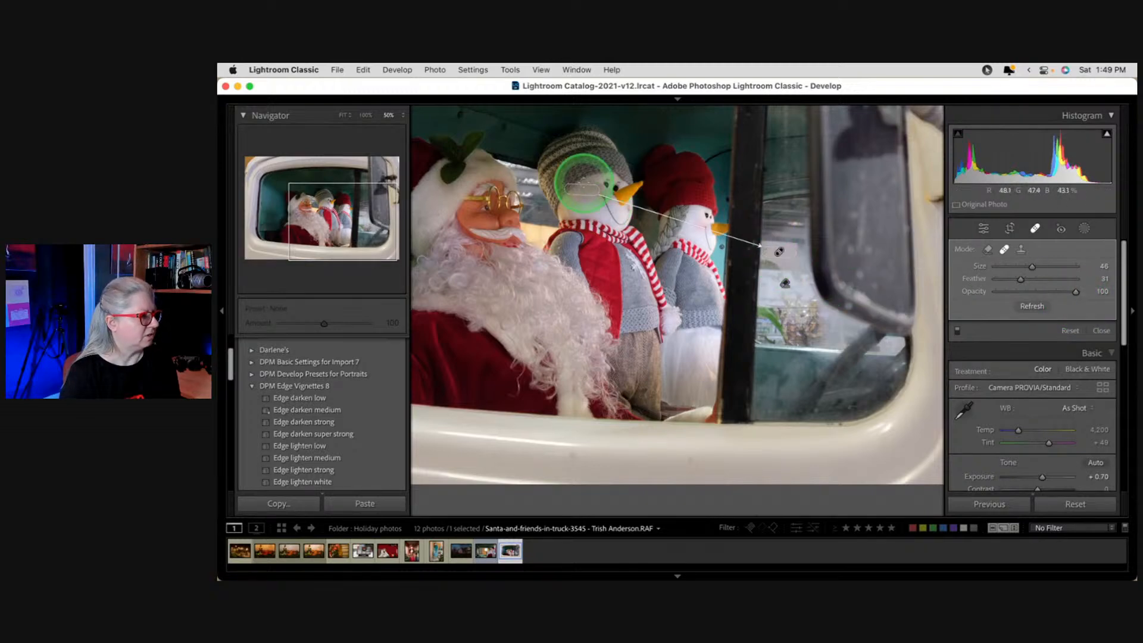
{"action": "left_click_drag", "start_coordinate": [584, 186], "coordinate": [582, 204]}
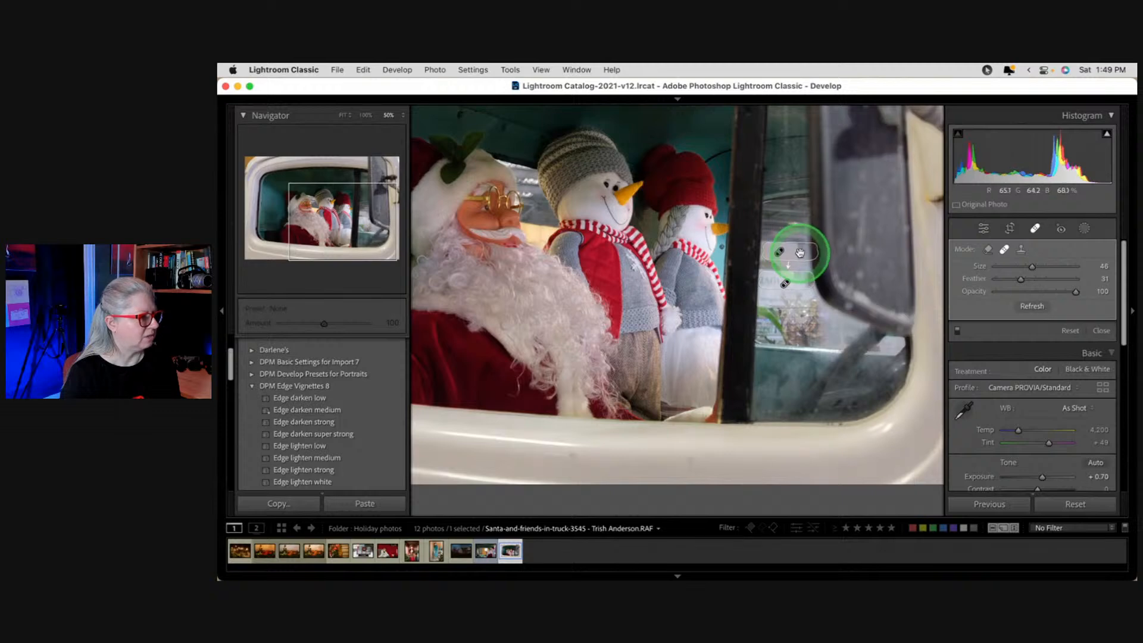
{"action": "mouse_move", "coordinate": [800, 252]}
{"action": "left_mouse_down"}
{"action": "mouse_move", "coordinate": [607, 194]}
{"action": "mouse_move", "coordinate": [580, 199]}
{"action": "mouse_move", "coordinate": [598, 206]}
{"action": "mouse_move", "coordinate": [536, 318]}
{"action": "mouse_move", "coordinate": [532, 304]}
{"action": "mouse_move", "coordinate": [638, 357]}
{"action": "mouse_move", "coordinate": [684, 362]}
{"action": "left_mouse_up"}
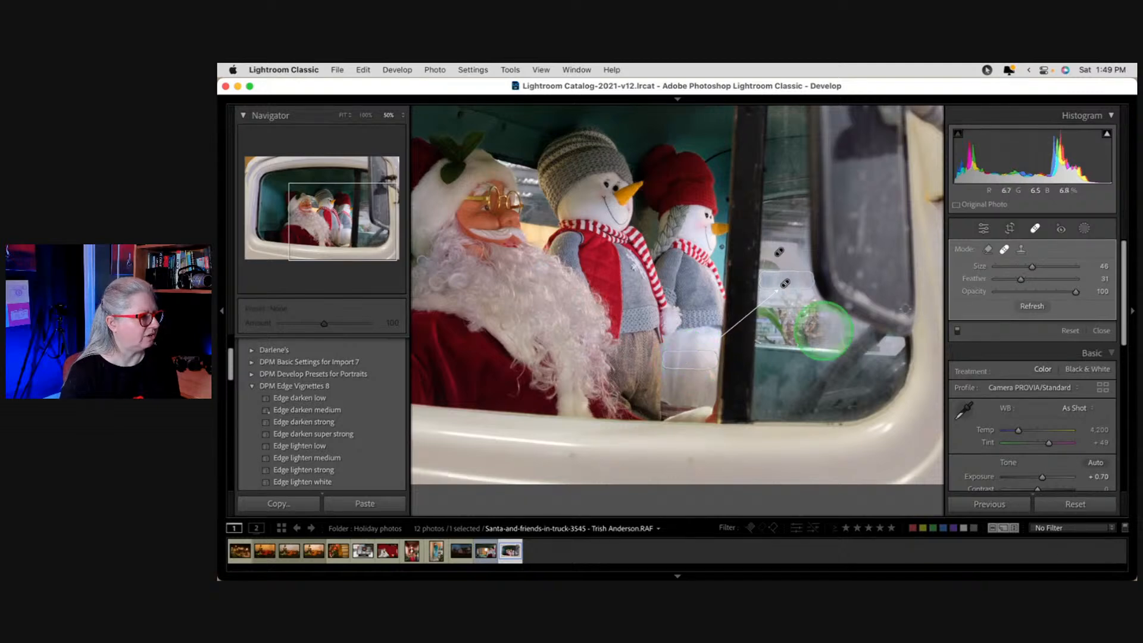
{"action": "left_click_drag", "start_coordinate": [1066, 293], "coordinate": [1075, 294]}
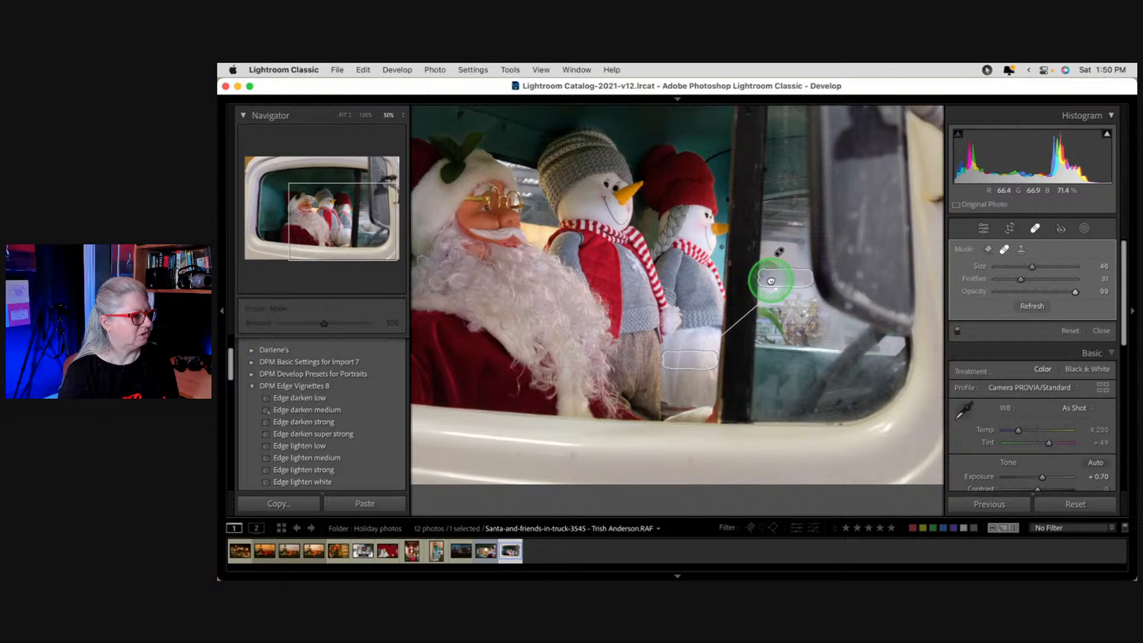
{"action": "key", "text": "q"}
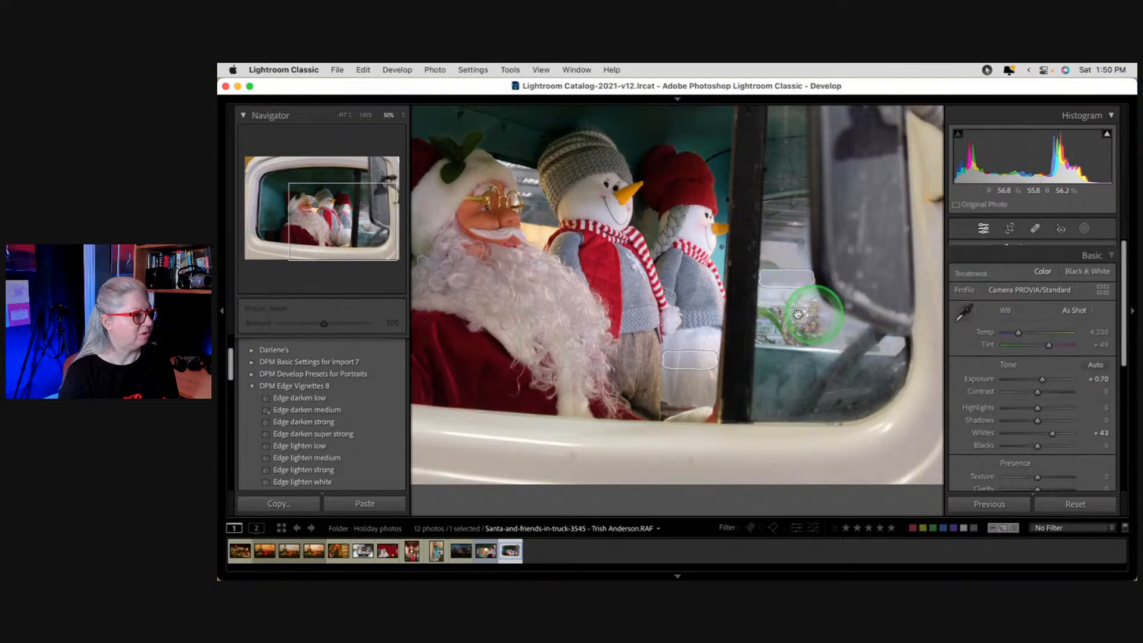
Step: Fit the whole truck photo in view and compare the edit with its Before version
{"action": "left_click", "coordinate": [811, 319]}
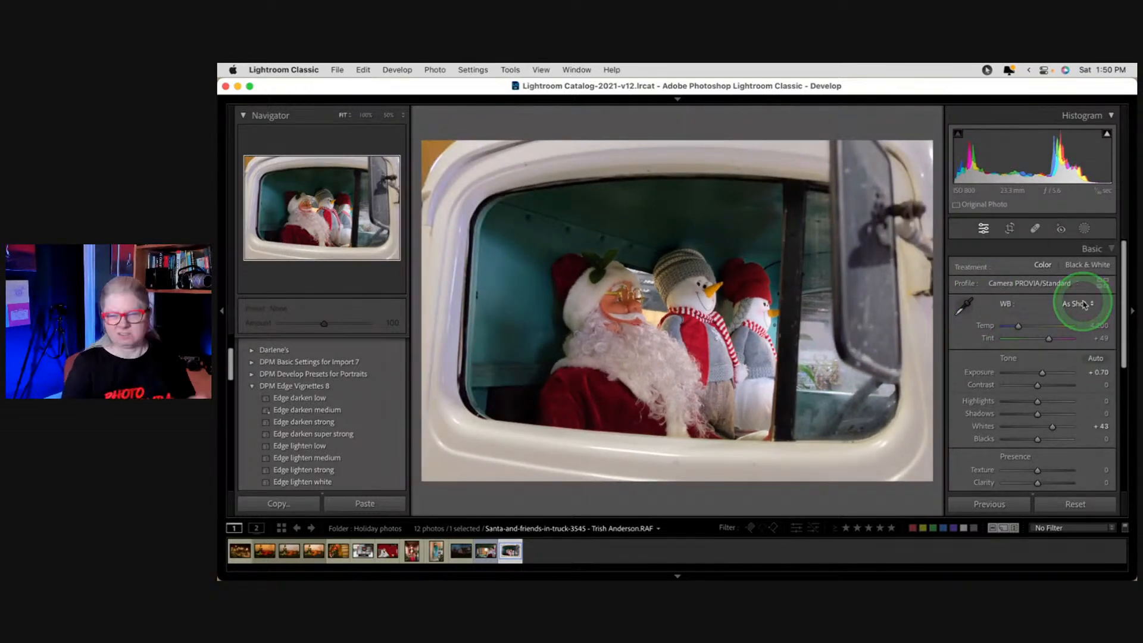
{"action": "key", "text": "backslash"}
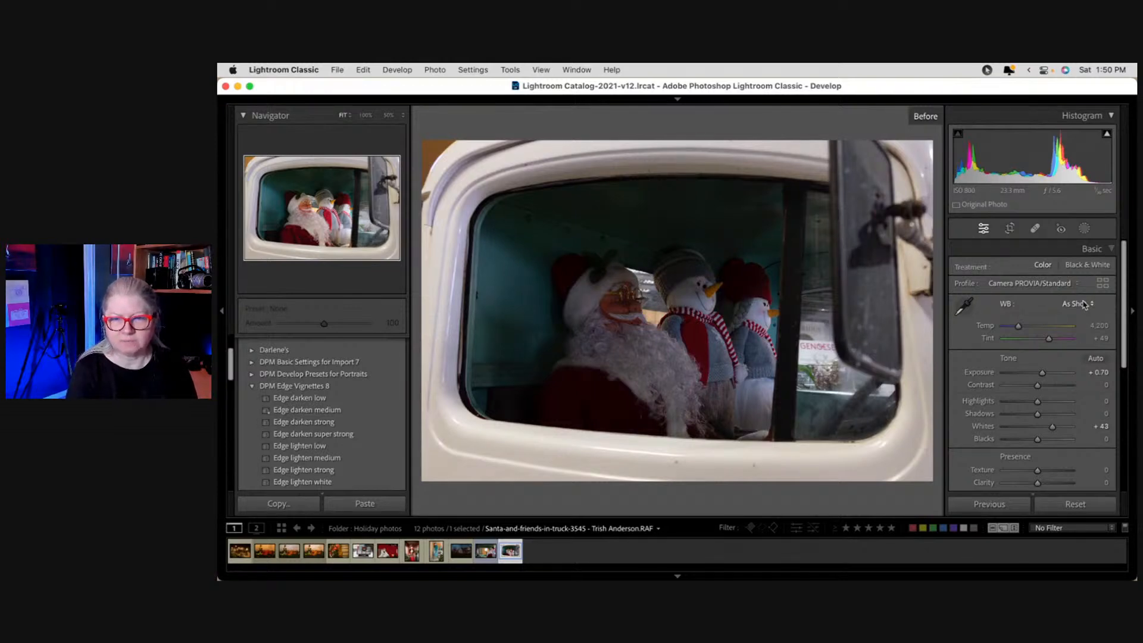
{"action": "key", "text": "backslash"}
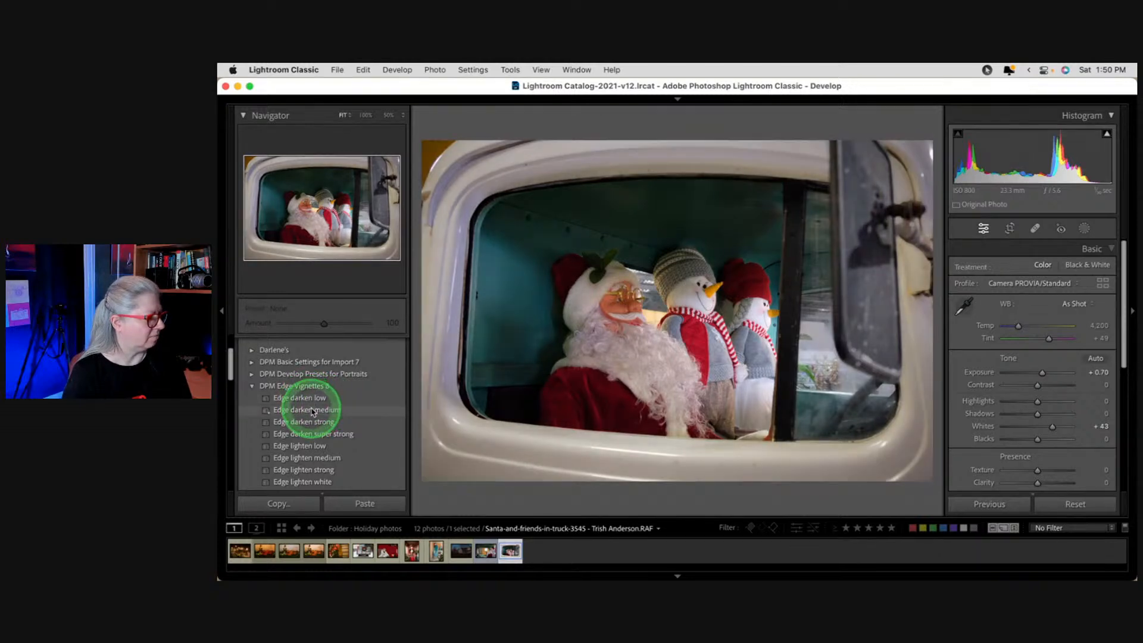
Step: Try the Edge darken low vignette preset and settle on Edge darken medium
{"action": "left_click", "coordinate": [306, 400]}
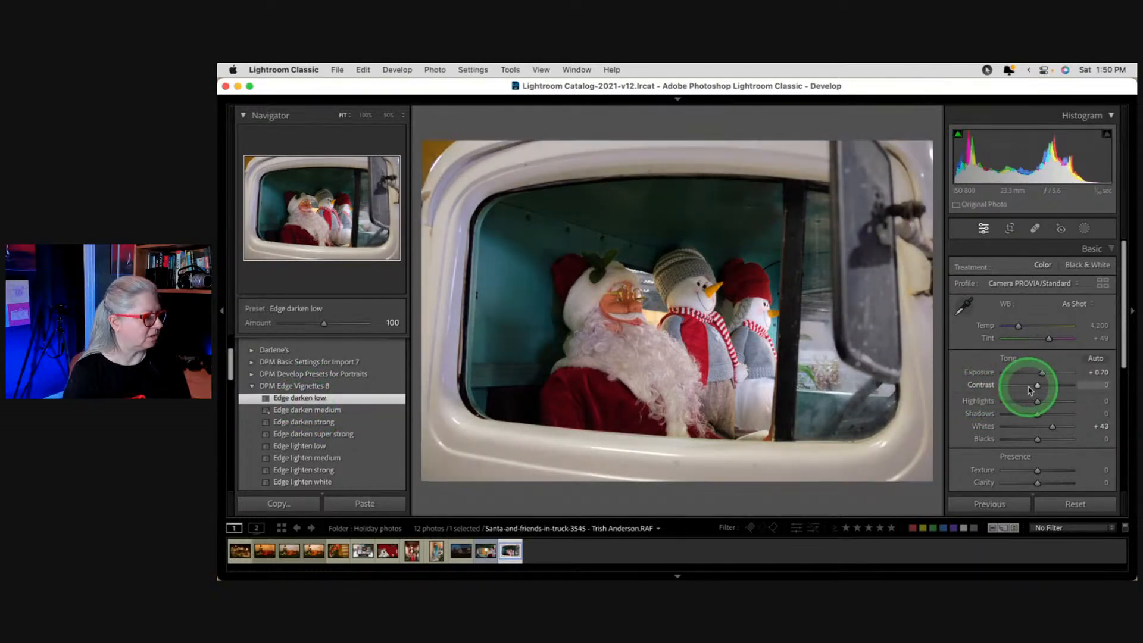
{"action": "left_click", "coordinate": [297, 410]}
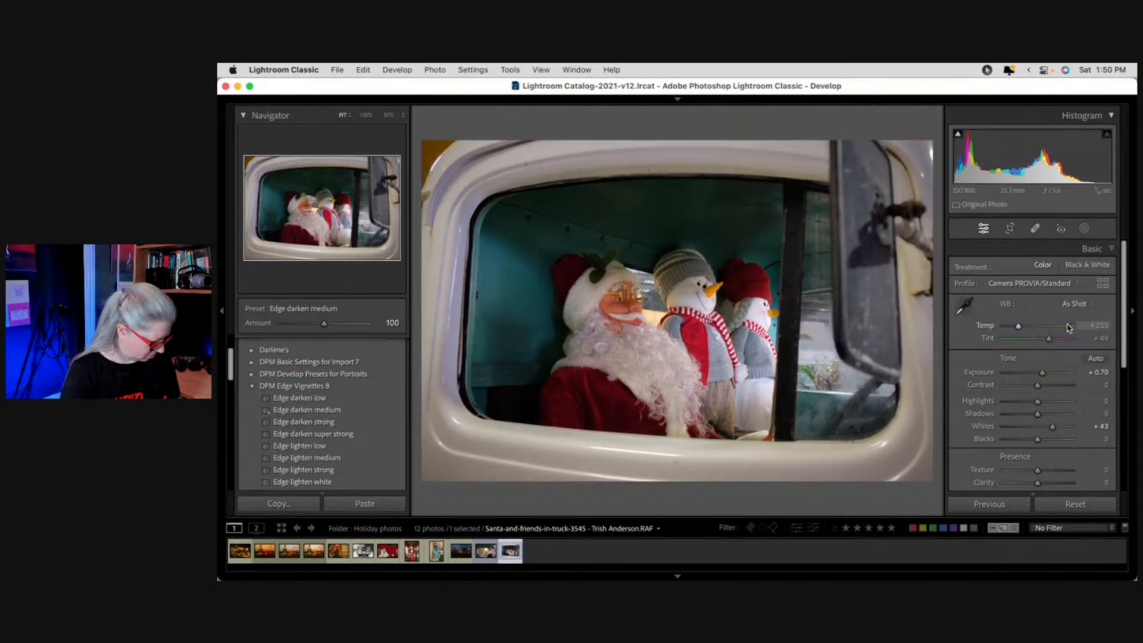
{"action": "key", "text": "super+Tab"}
{"action": "key", "text": "super+Tab"}
{"action": "key", "text": "super+Tab"}
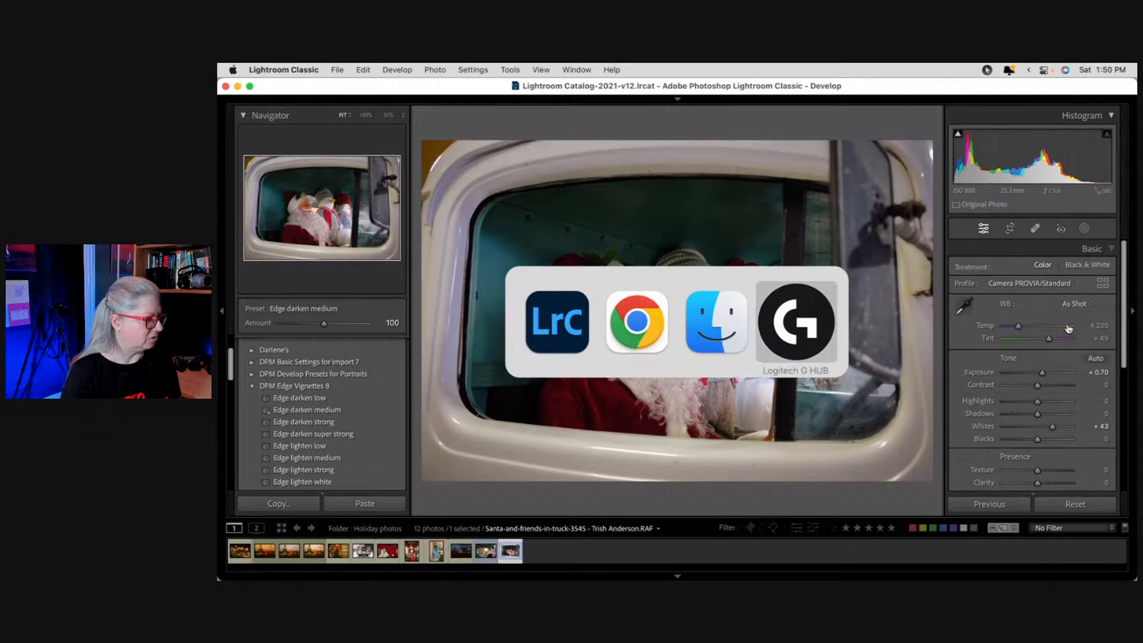
{"action": "key", "text": "super+Tab"}
{"action": "key", "text": "super+Tab"}
{"action": "key", "text": "super+Tab"}
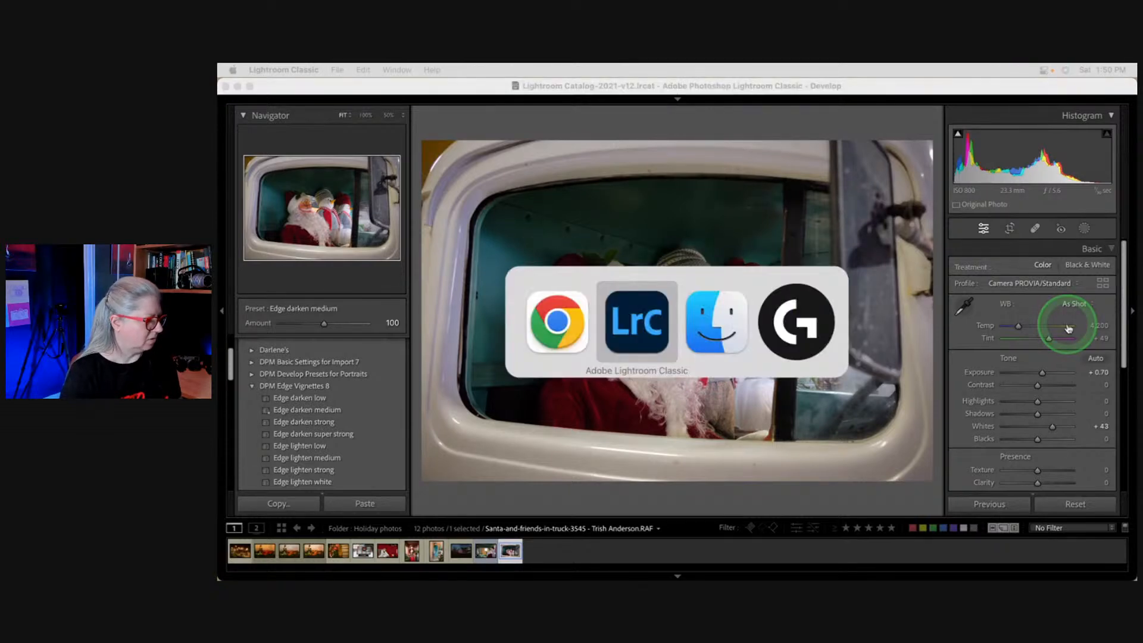
Step: View the finished truck photo enlarged without panels, compare it repeatedly with its Before version, and restore the panels
{"action": "key", "text": "shift+Tab"}
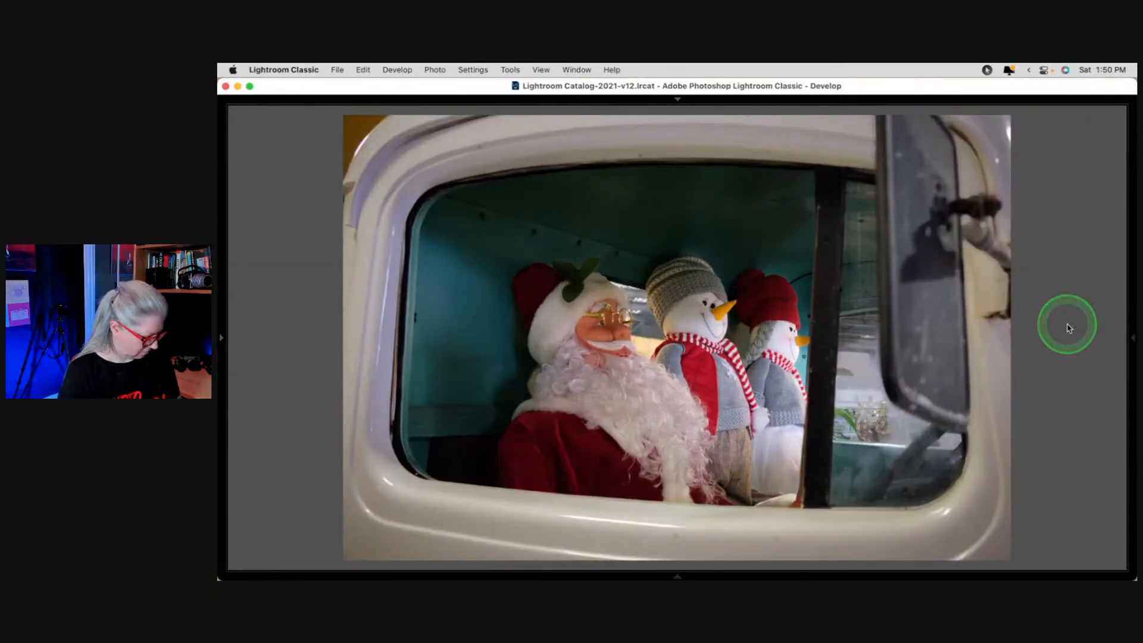
{"action": "key", "text": "f"}
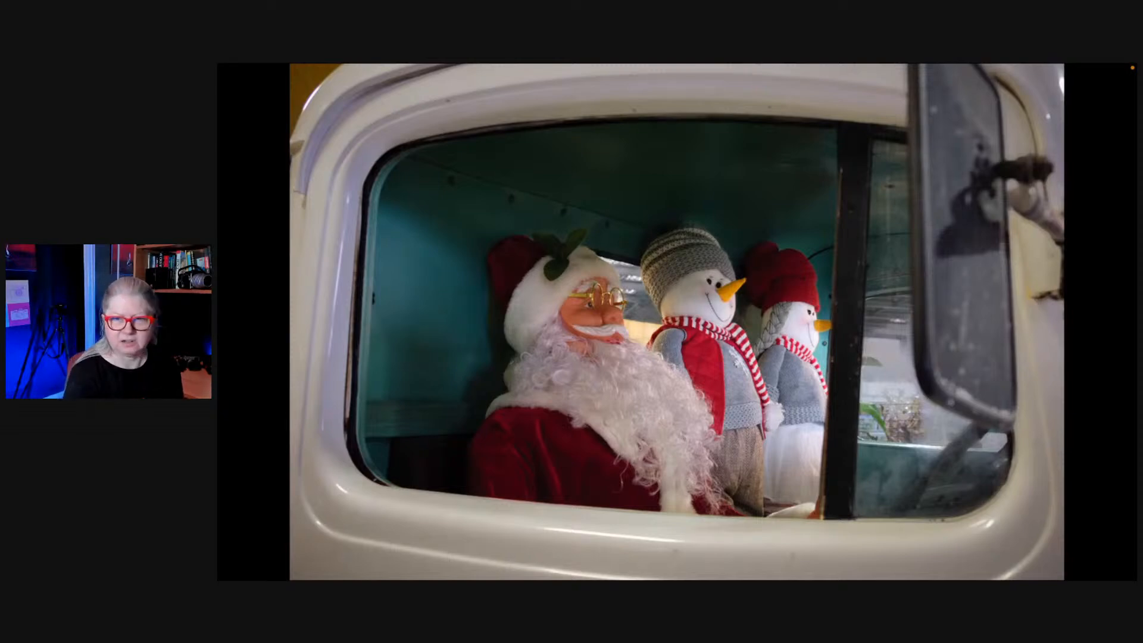
{"action": "key", "text": "backslash"}
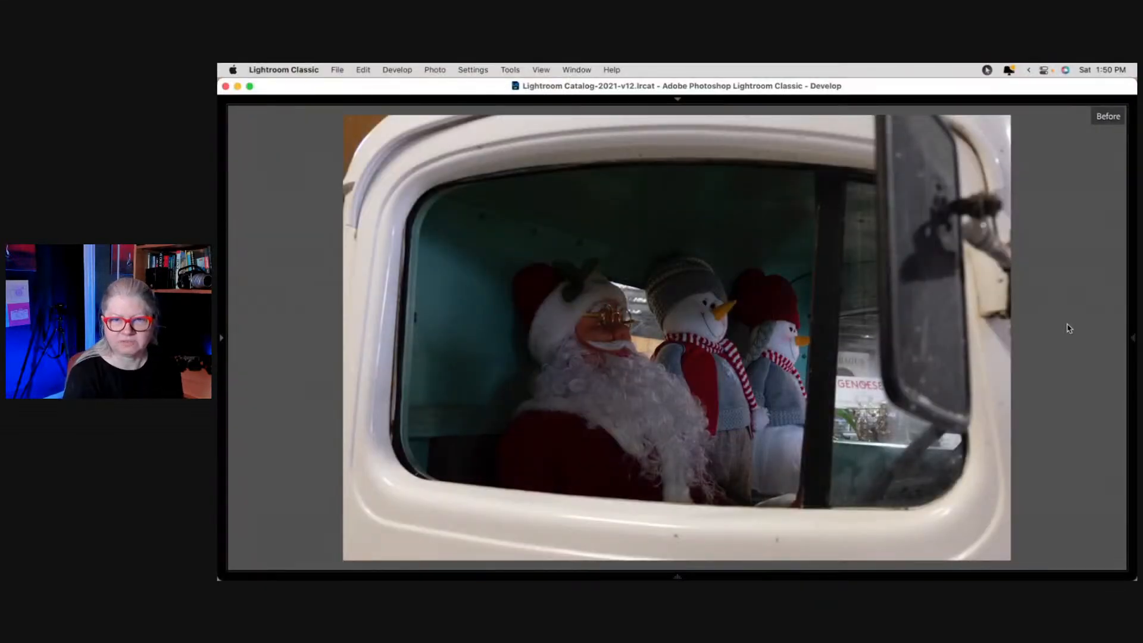
{"action": "key", "text": "backslash"}
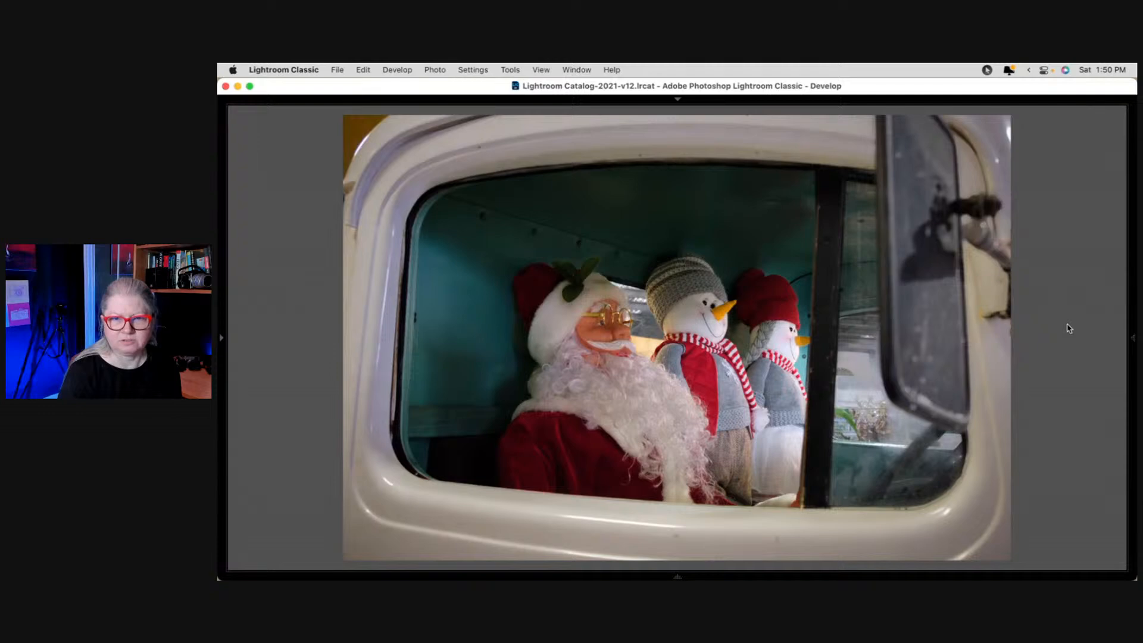
{"action": "key", "text": "backslash"}
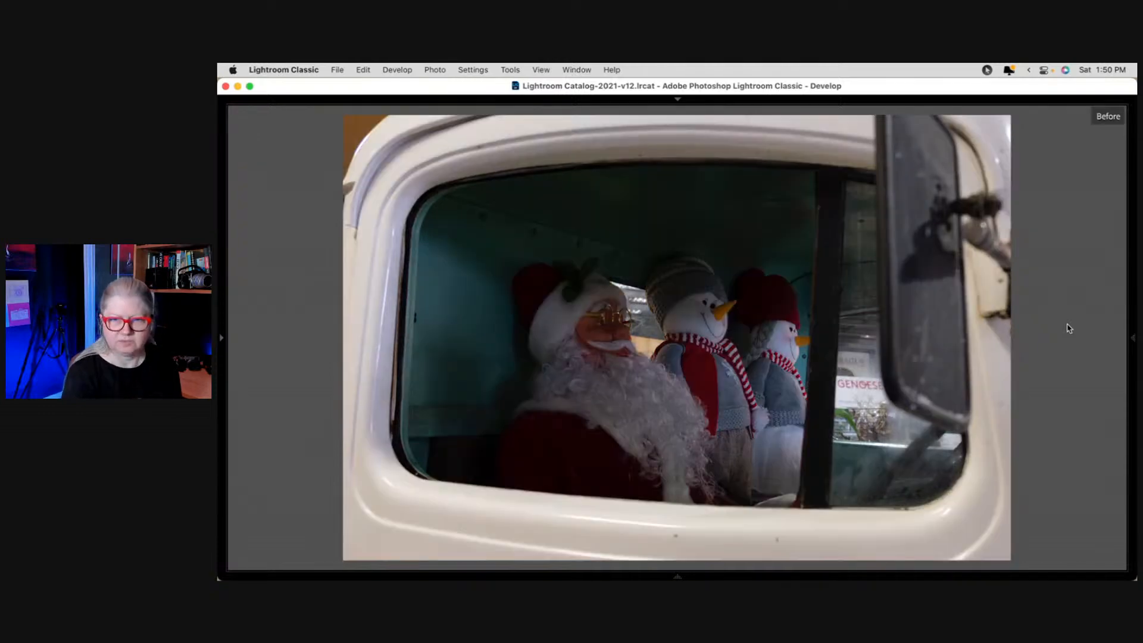
{"action": "key", "text": "backslash"}
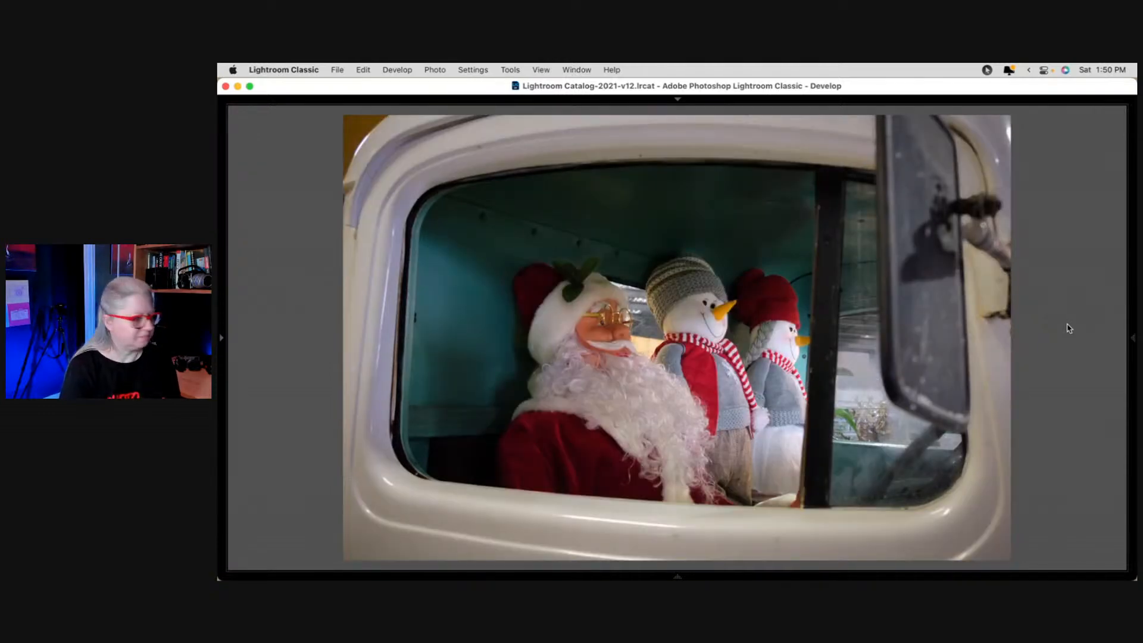
{"action": "left_click", "coordinate": [1066, 325]}
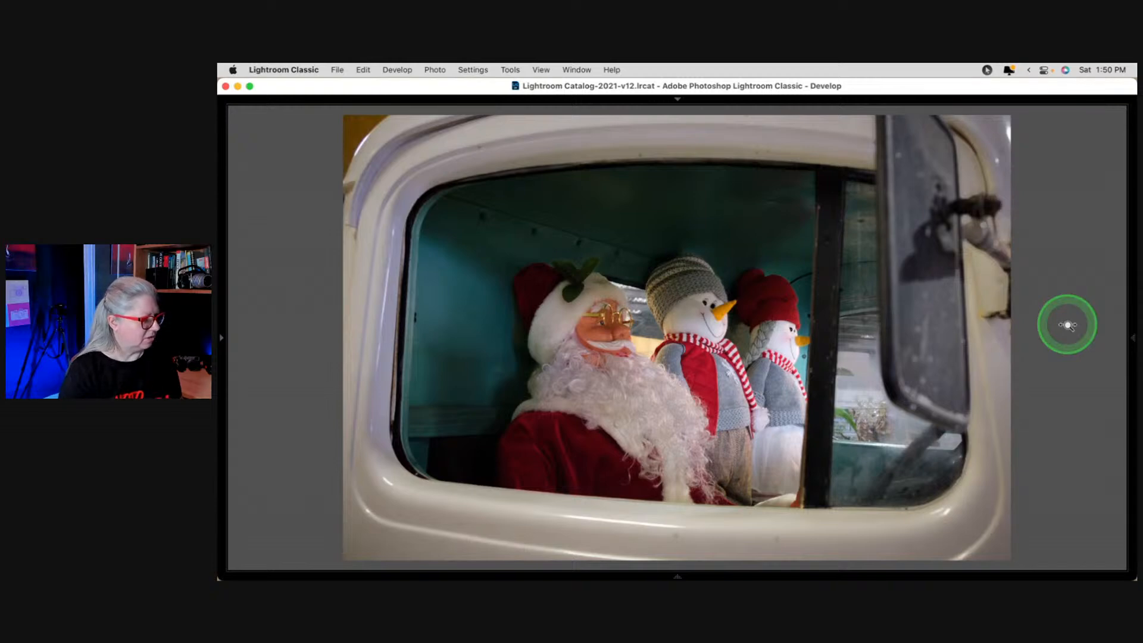
{"action": "key", "text": "shift+Tab"}
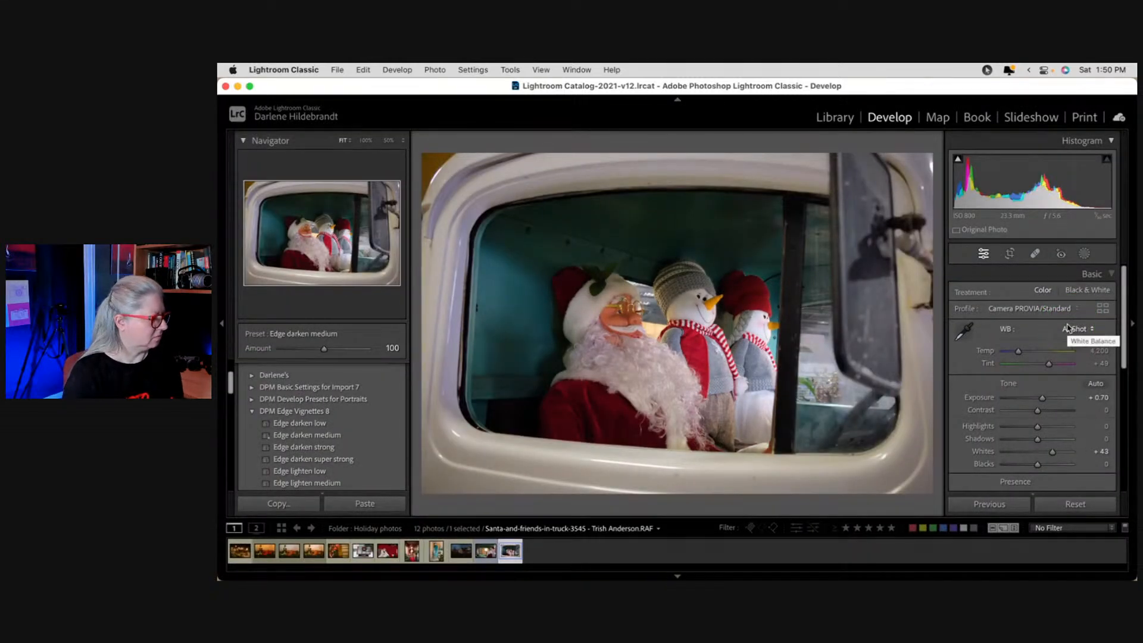
Step: Copy the truck photo's develop settings, leaving out masking, healing and crop, and paste them onto the Santa-in-truck-3544 photo
{"action": "key", "text": "Left"}
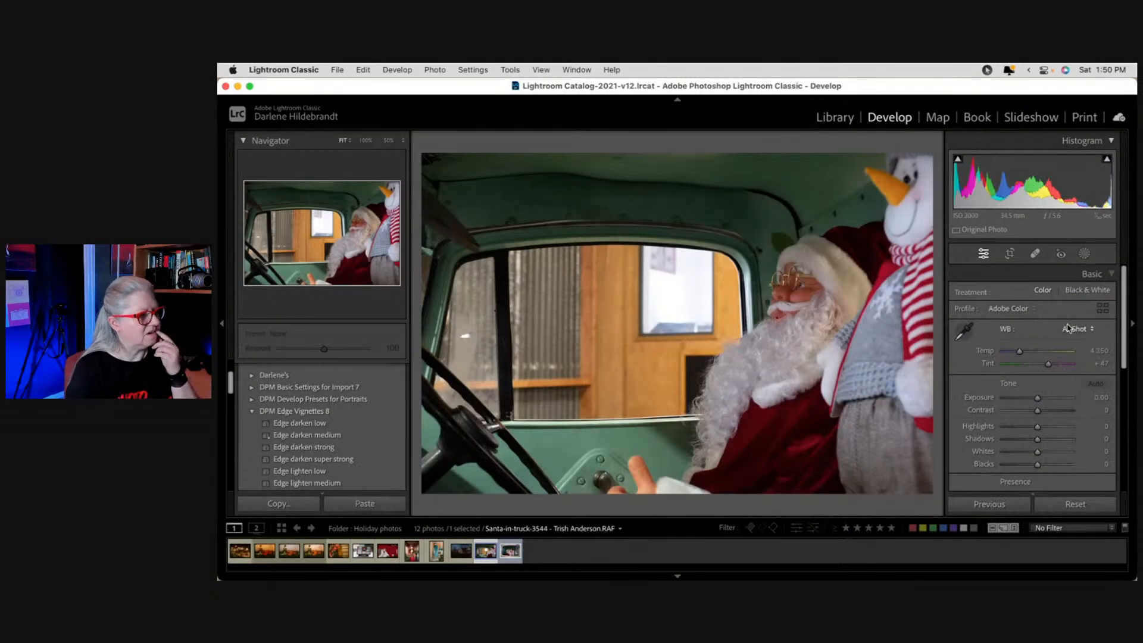
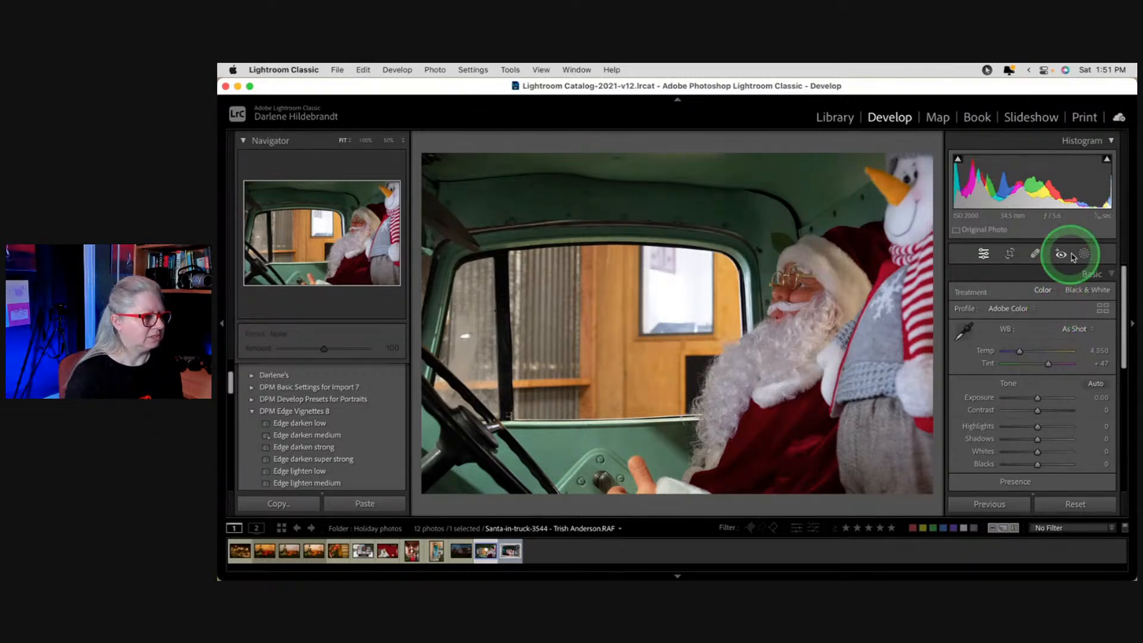
{"action": "key", "text": "Right"}
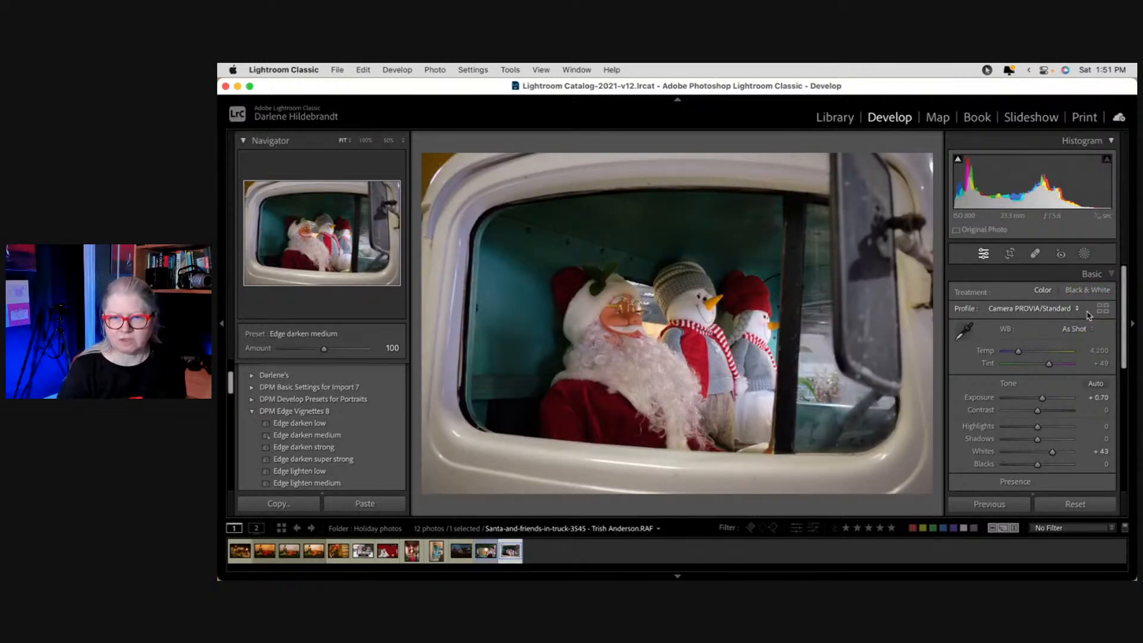
{"action": "key", "text": "super+shift+c"}
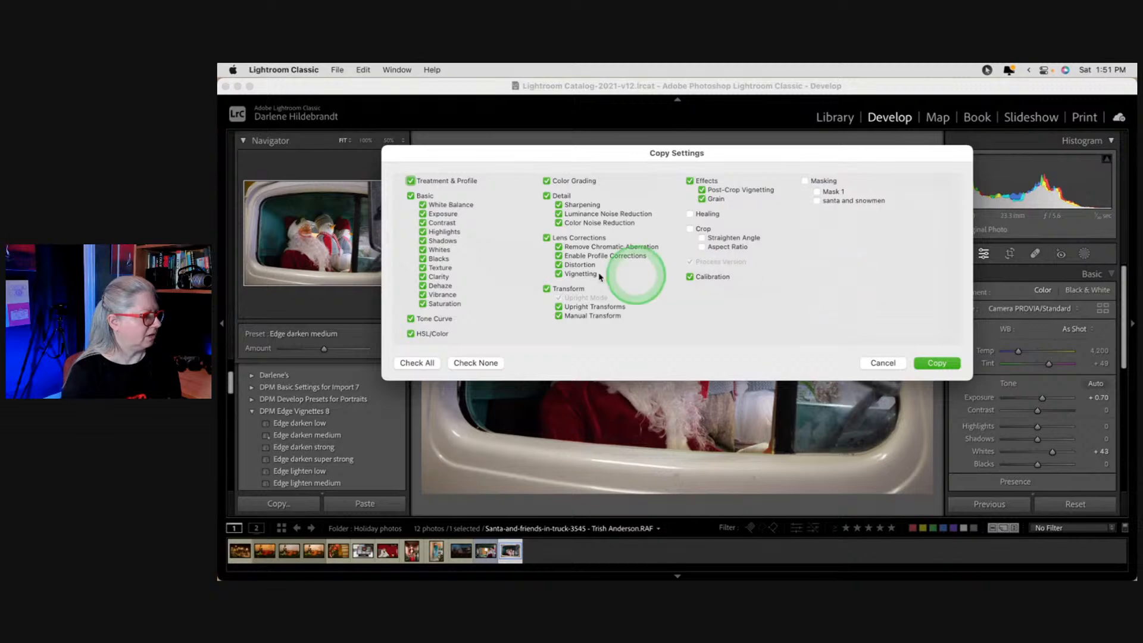
{"action": "left_click", "coordinate": [935, 362]}
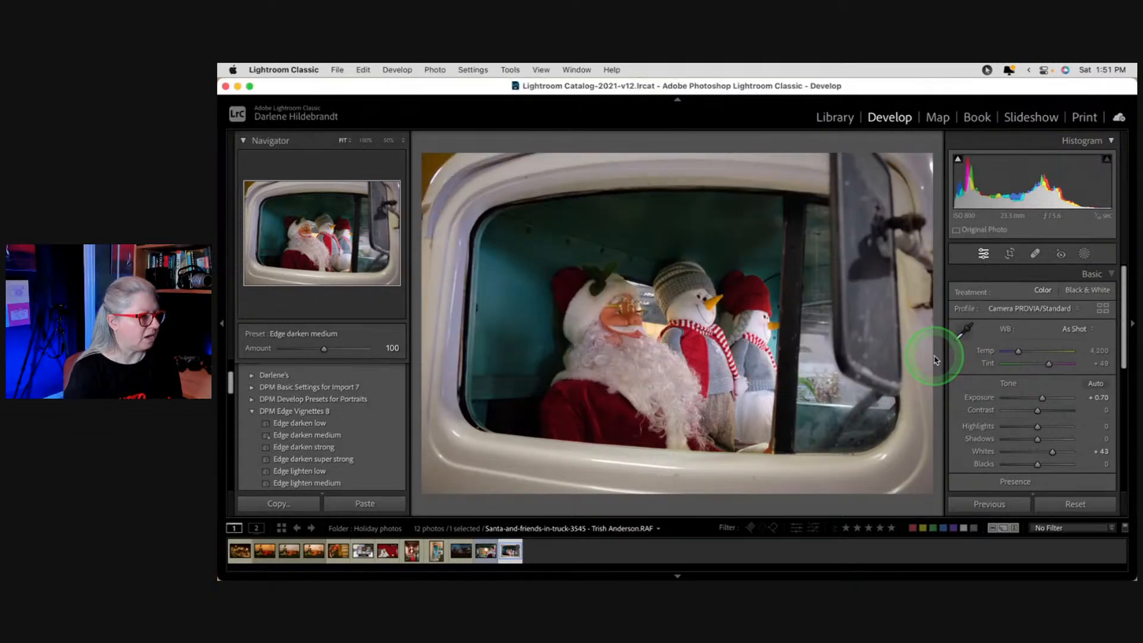
{"action": "key", "text": "Left"}
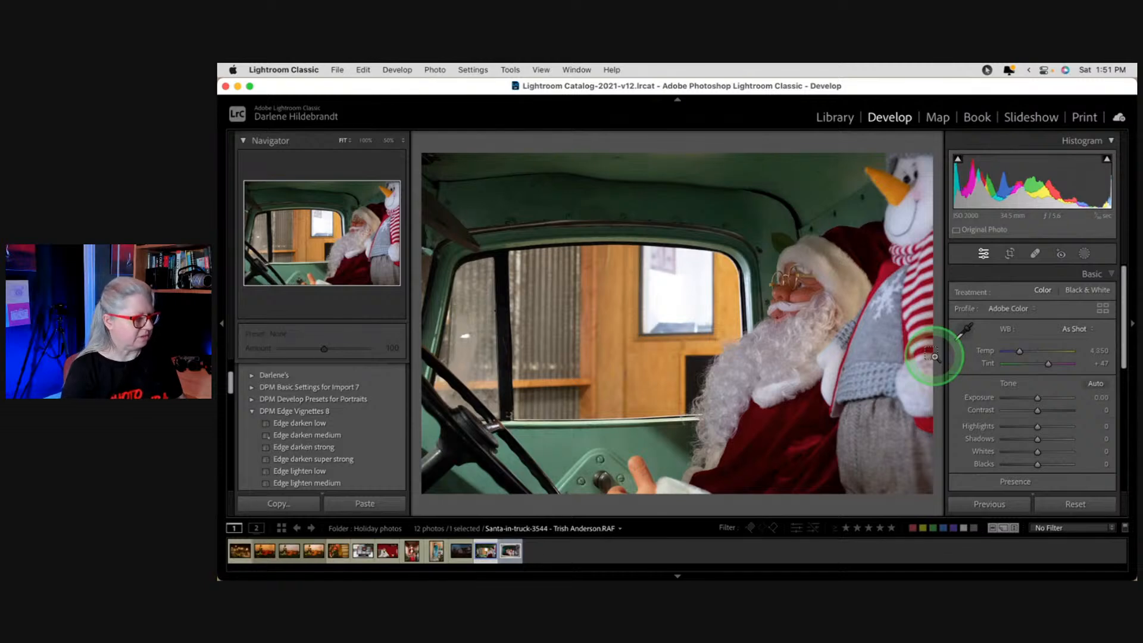
{"action": "key", "text": "super+shift+v"}
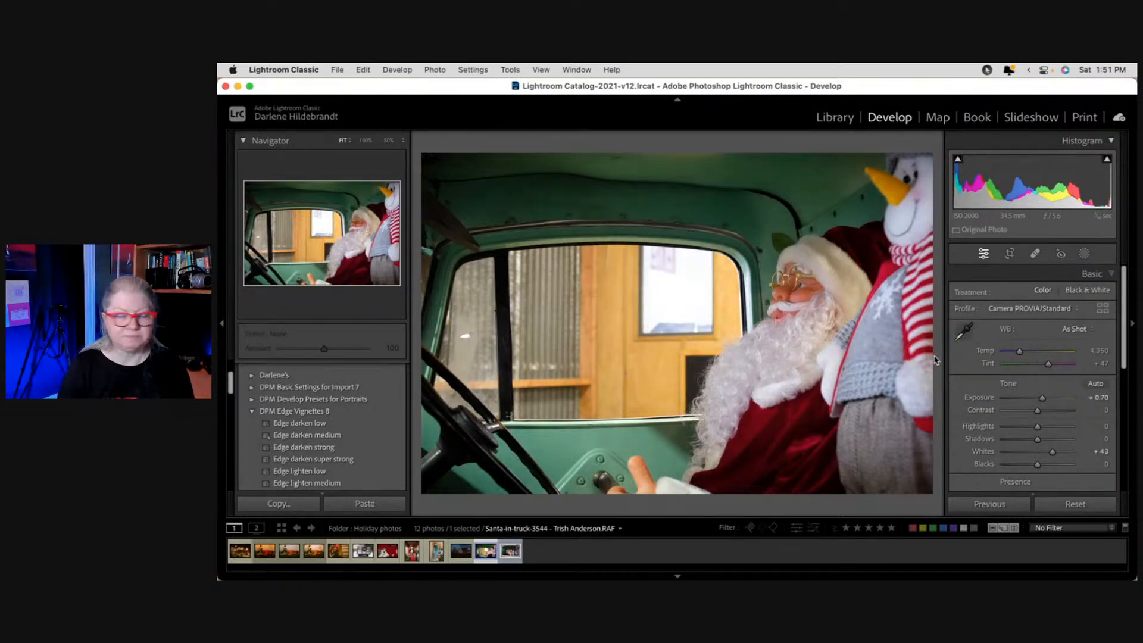
Step: Create a Select Subject mask covering Santa and the snowman
{"action": "left_click", "coordinate": [1008, 353]}
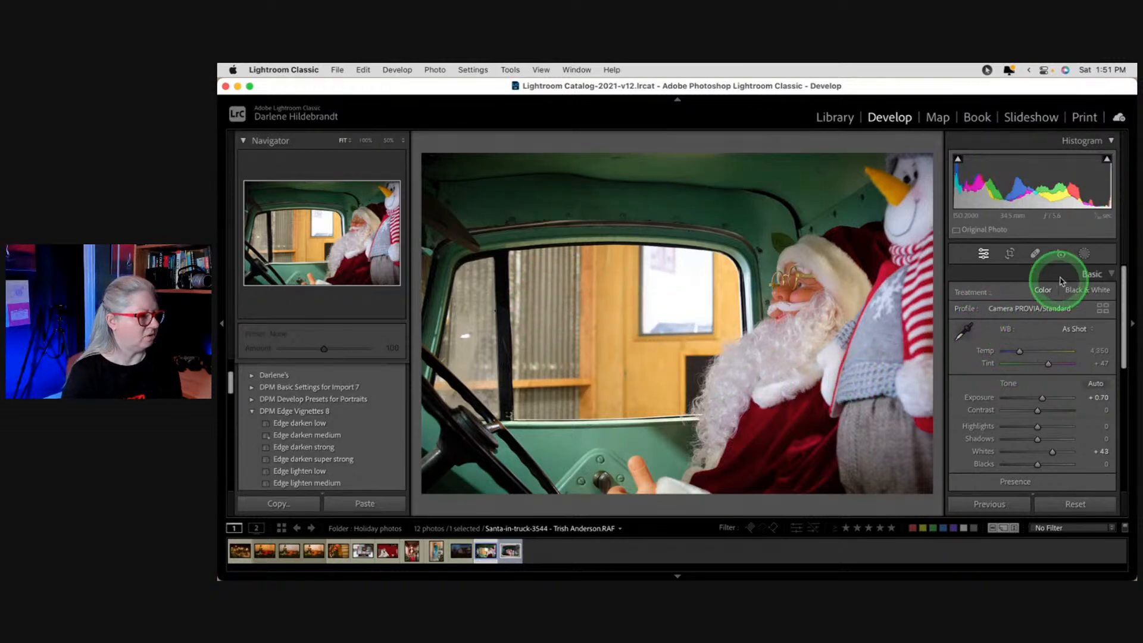
{"action": "left_click", "coordinate": [1085, 255]}
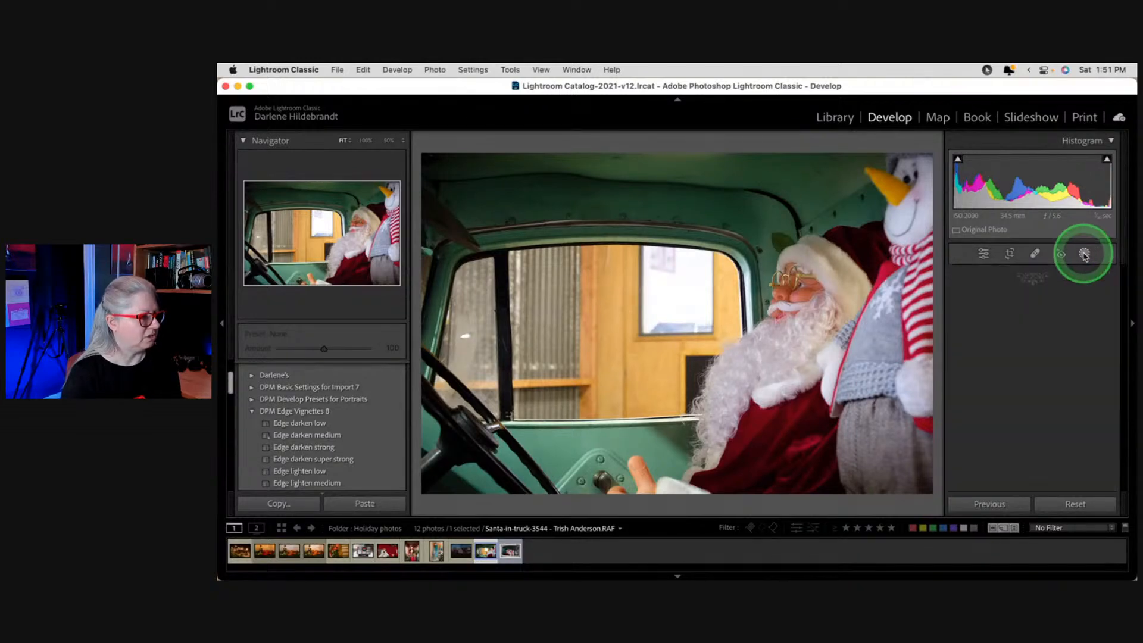
{"action": "left_click", "coordinate": [980, 302]}
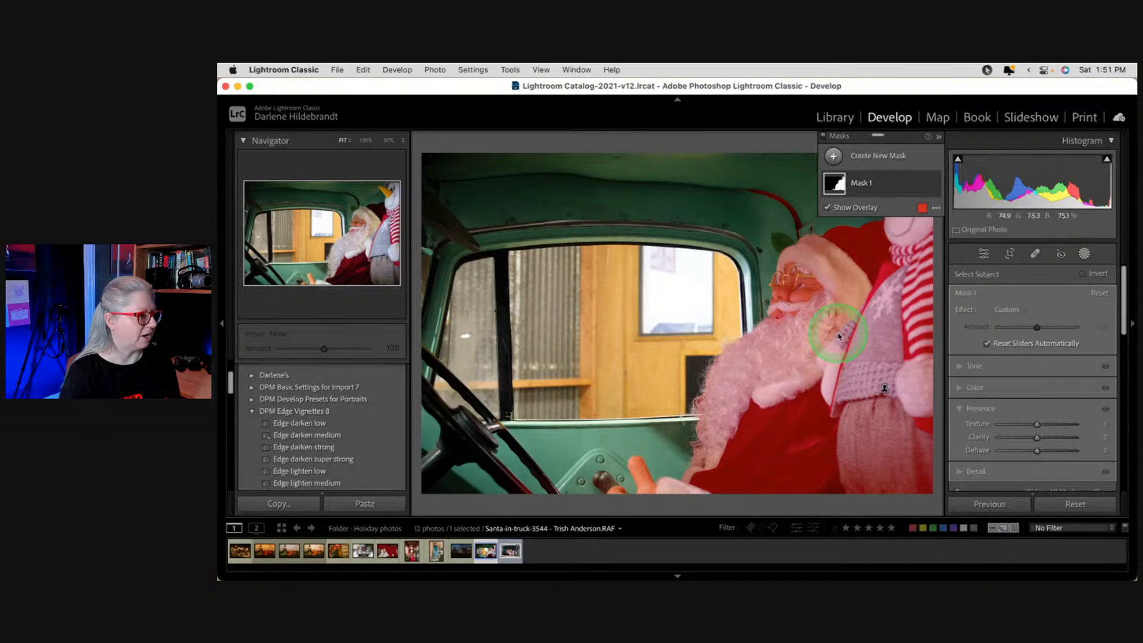
Step: Set the subject mask's Exposure to 0.41, Highlights to -22, Whites to 13 and Blacks to -21, and hide the clipping indicators
{"action": "left_click", "coordinate": [965, 366]}
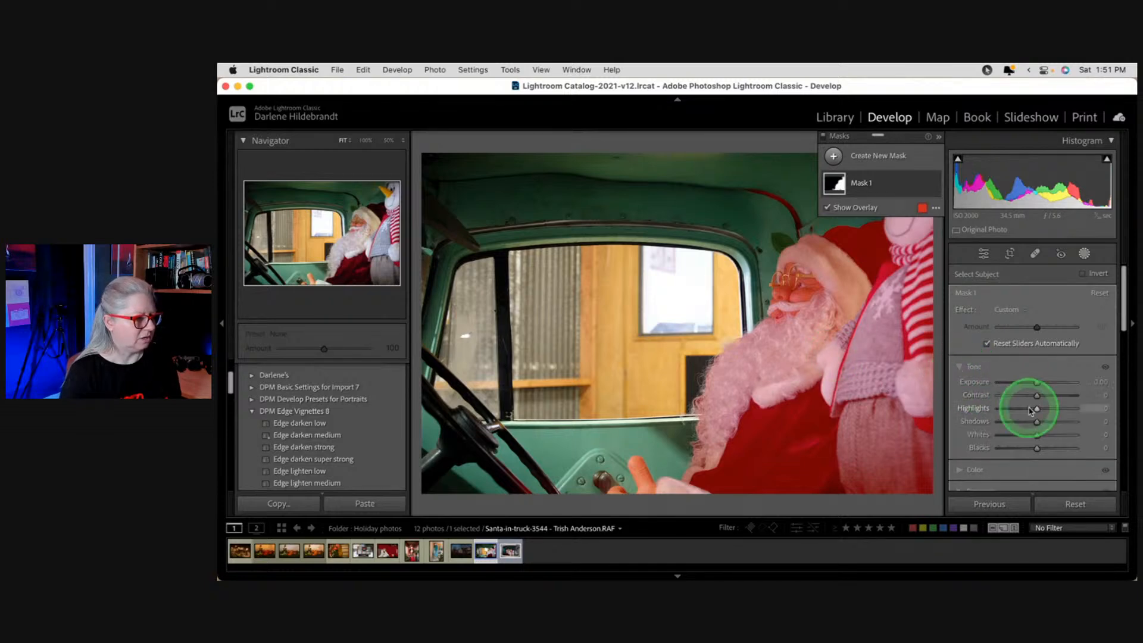
{"action": "left_click_drag", "start_coordinate": [1037, 382], "coordinate": [1043, 384]}
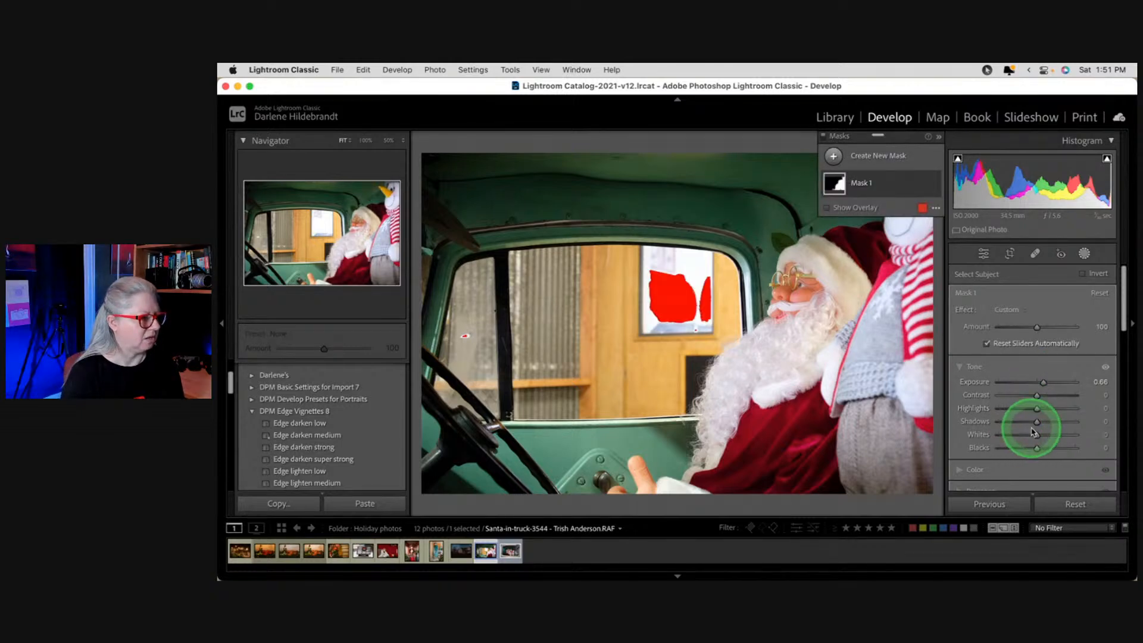
{"action": "left_click_drag", "start_coordinate": [1036, 435], "coordinate": [1043, 434]}
{"action": "left_click_drag", "start_coordinate": [1043, 385], "coordinate": [1041, 384]}
{"action": "left_click_drag", "start_coordinate": [1033, 446], "coordinate": [1029, 410]}
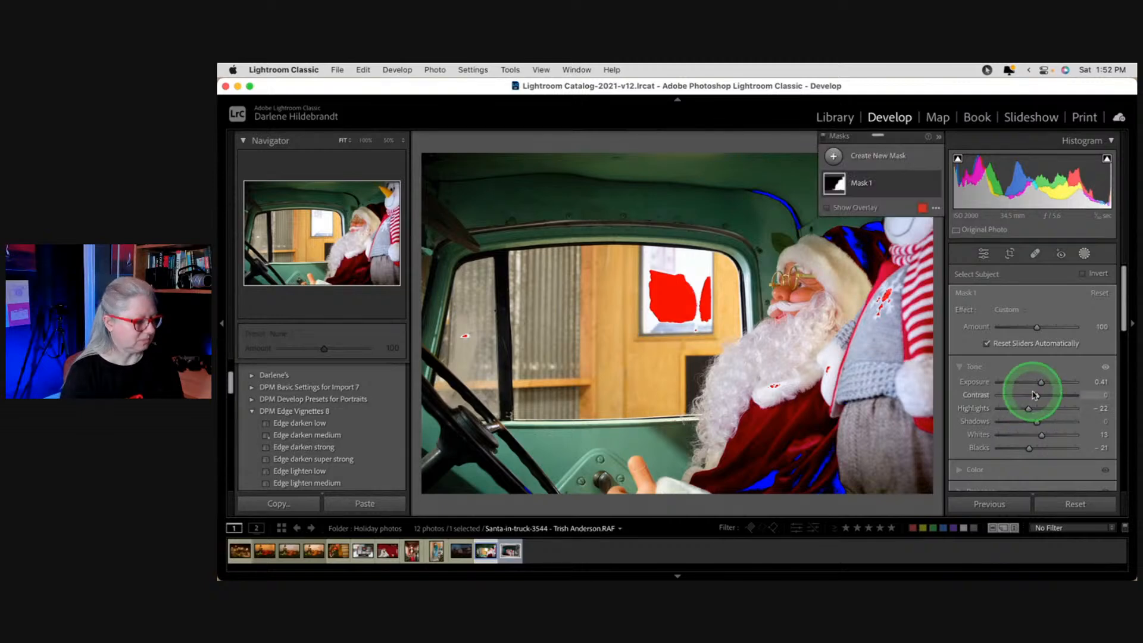
{"action": "key", "text": "j"}
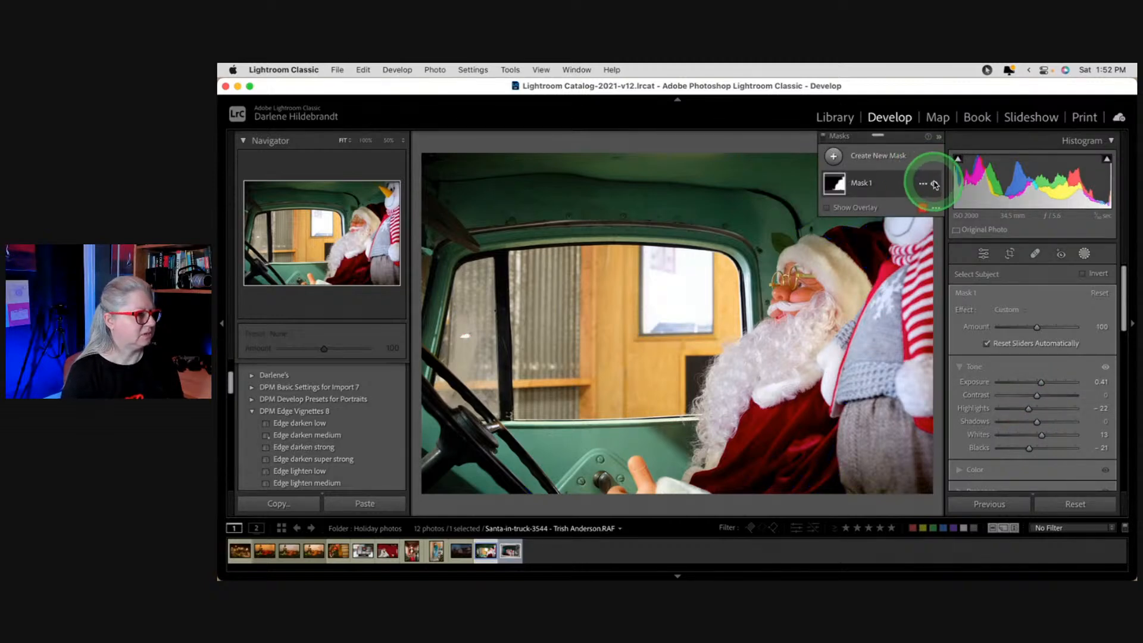
Step: Toggle the subject mask's visibility repeatedly to compare the photo with and without its adjustments
{"action": "left_click", "coordinate": [934, 184]}
{"action": "left_click", "coordinate": [934, 184]}
{"action": "left_click", "coordinate": [934, 184]}
{"action": "left_click", "coordinate": [934, 184]}
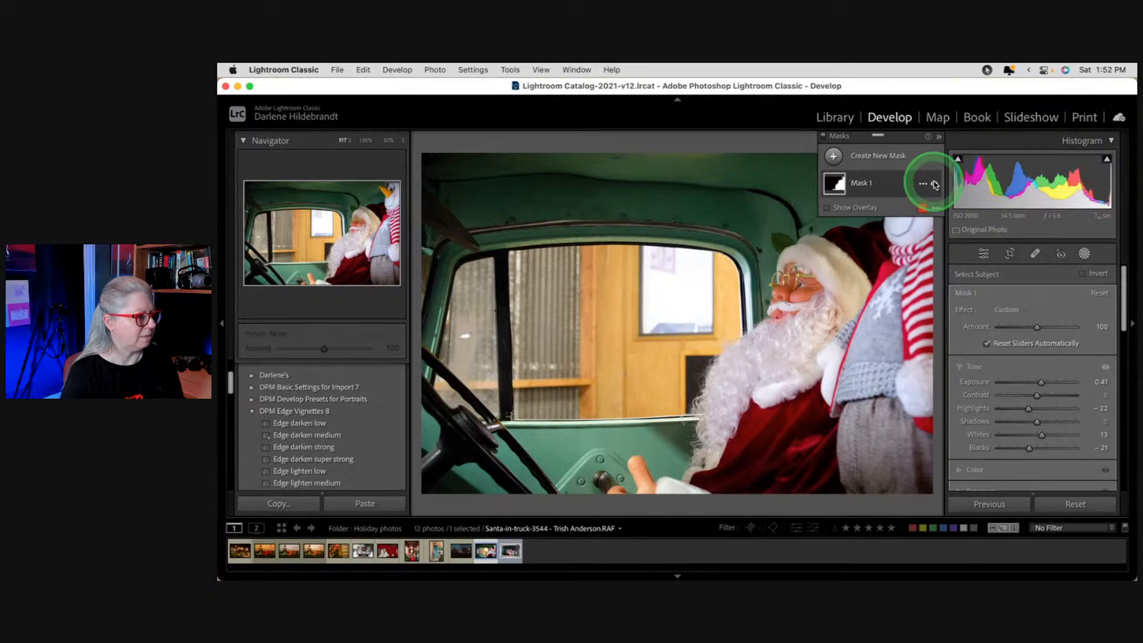
{"action": "left_click", "coordinate": [934, 184]}
{"action": "left_click", "coordinate": [933, 184]}
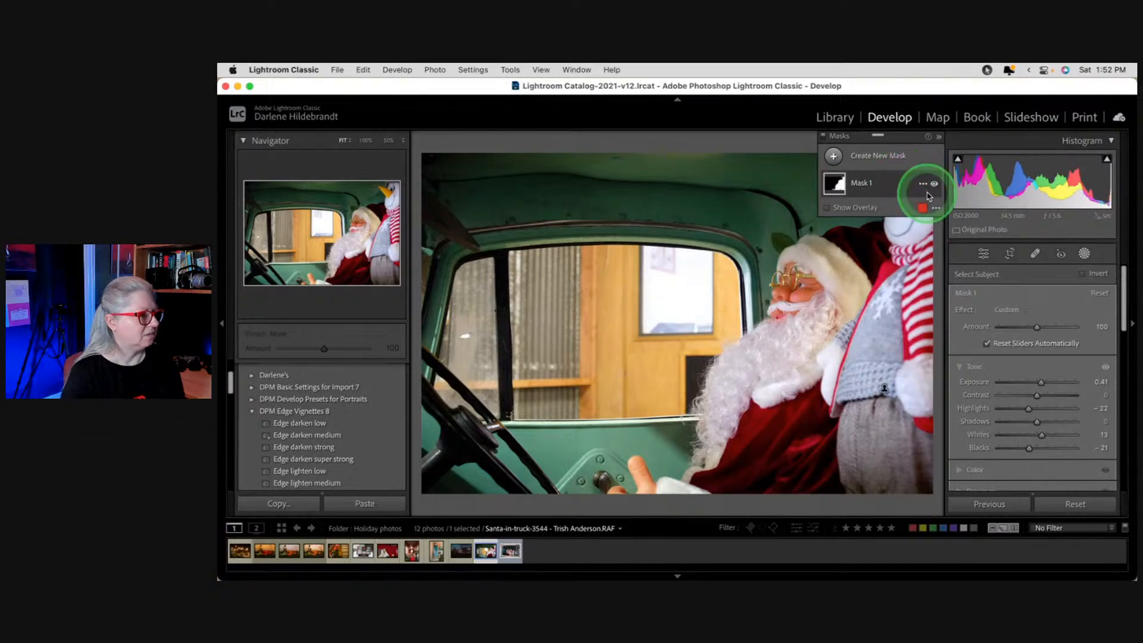
Step: Rename the subject mask as santa
{"action": "left_click", "coordinate": [930, 184]}
{"action": "left_click", "coordinate": [933, 193]}
{"action": "type", "text": "sa"}
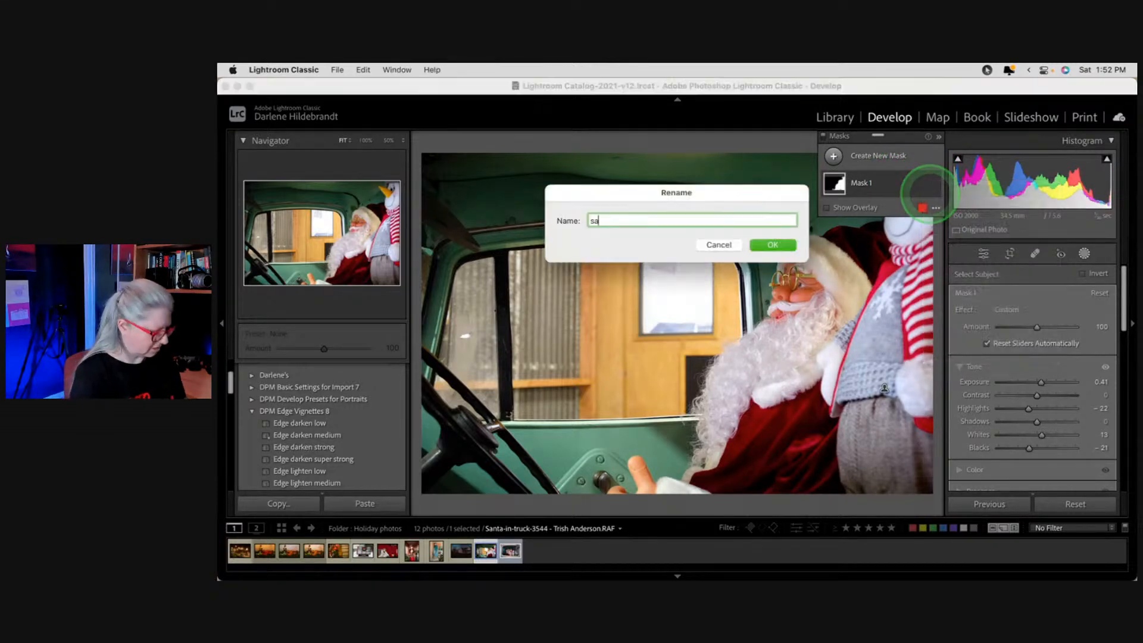
{"action": "type", "text": "tna"}
{"action": "key", "text": "Return"}
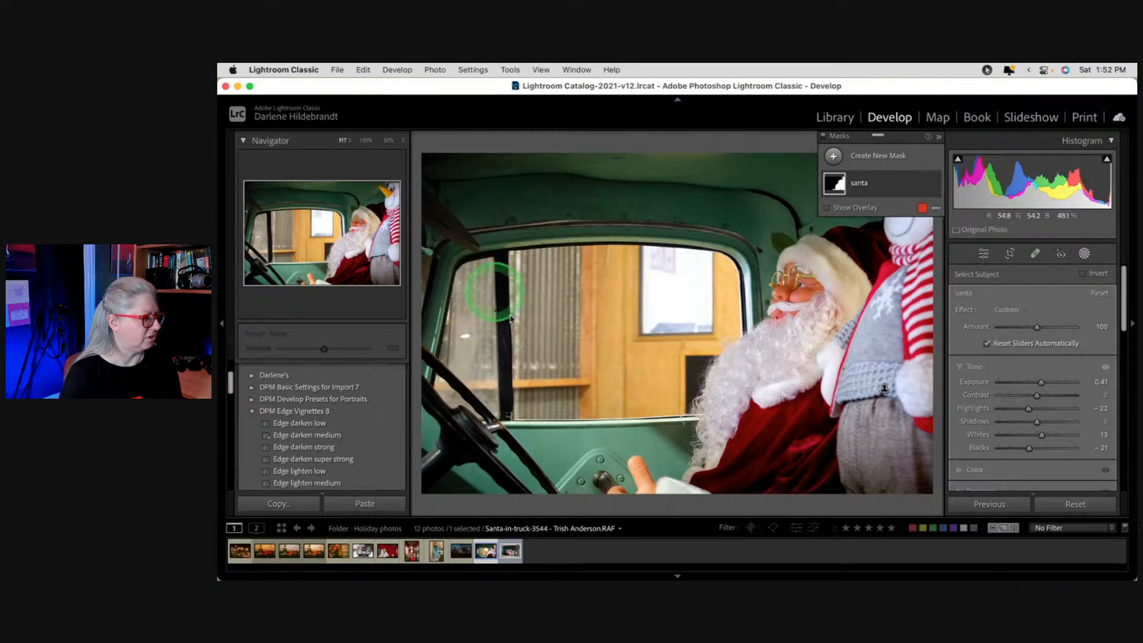
Step: Start a new Objects mask, compare its brush and rectangle modes, and choose rectangle selection
{"action": "left_click", "coordinate": [834, 156]}
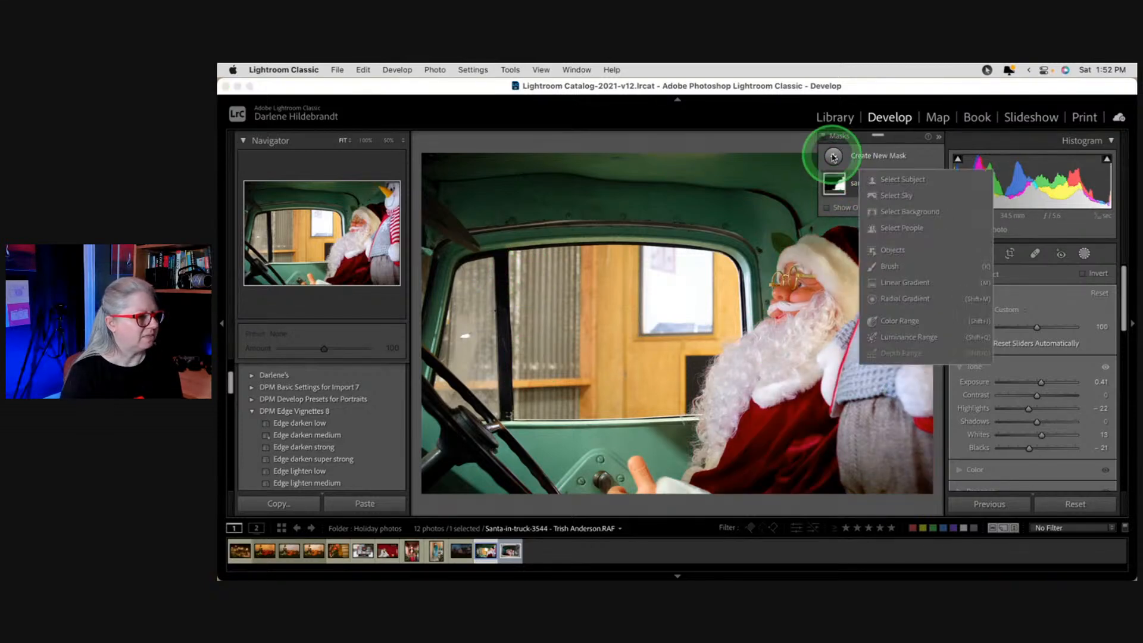
{"action": "left_click", "coordinate": [891, 251]}
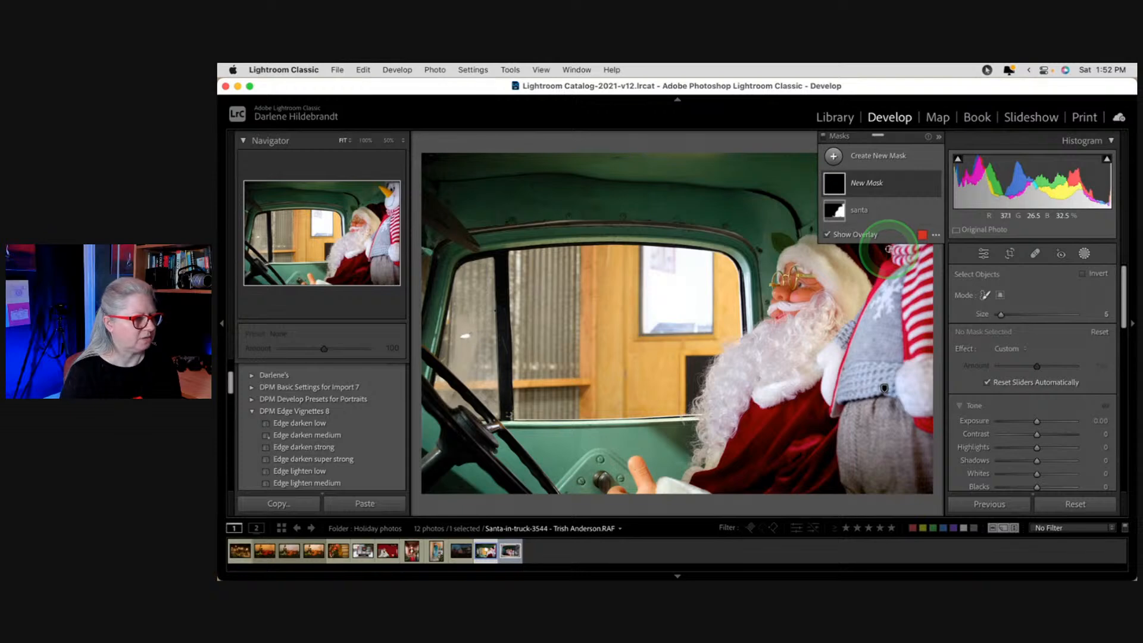
{"action": "left_click", "coordinate": [1000, 295]}
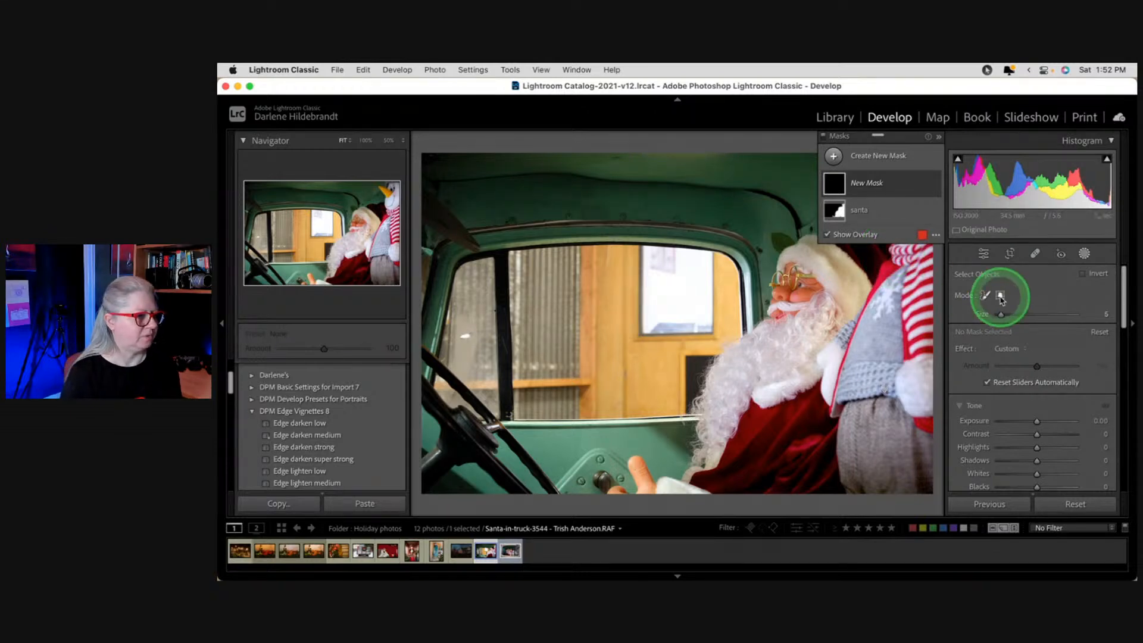
{"action": "left_click", "coordinate": [985, 295]}
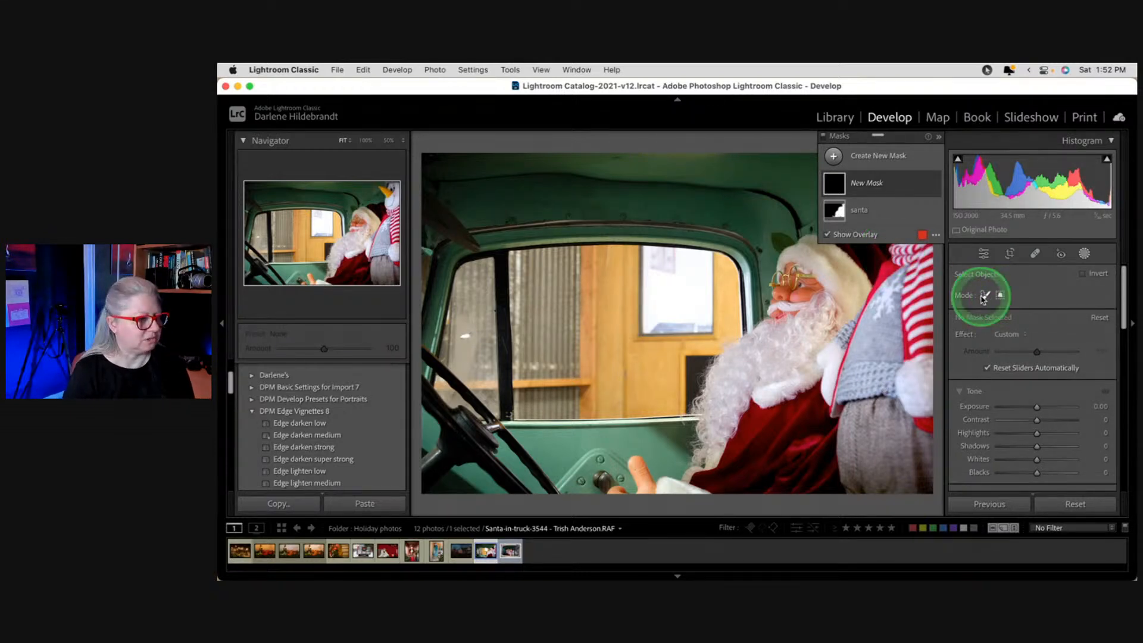
{"action": "left_click", "coordinate": [1000, 295]}
{"action": "left_click", "coordinate": [985, 295]}
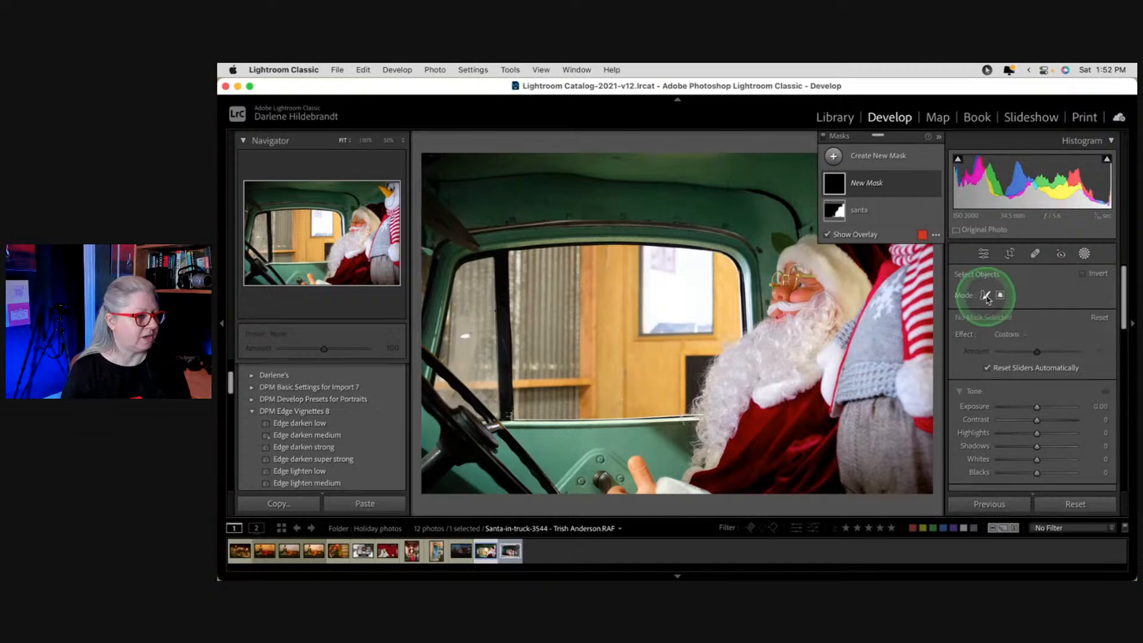
{"action": "left_click", "coordinate": [1000, 296]}
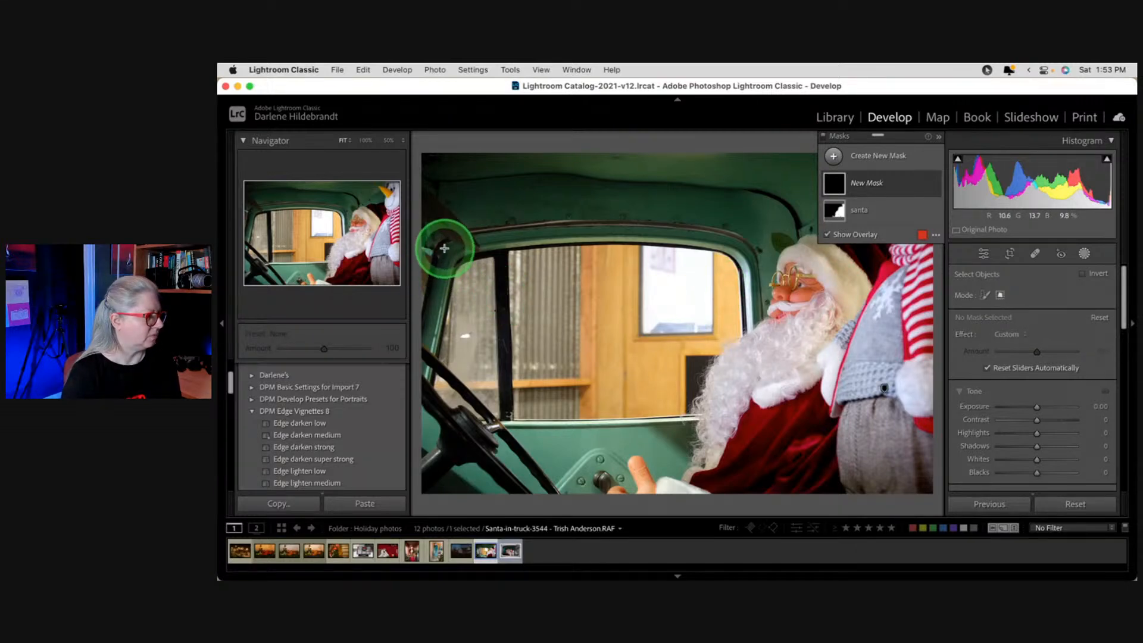
Step: Try selecting the truck window with an object rectangle that includes the top of its frame, and undo the mask
{"action": "left_click_drag", "start_coordinate": [445, 250], "coordinate": [742, 422]}
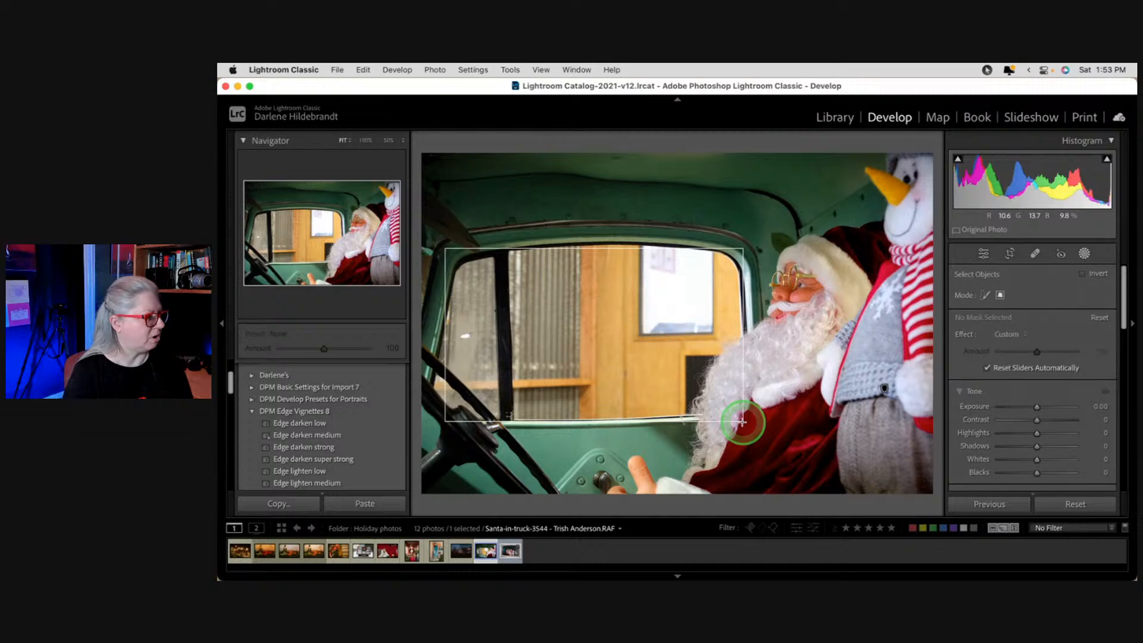
{"action": "left_click_drag", "start_coordinate": [742, 422], "coordinate": [742, 423]}
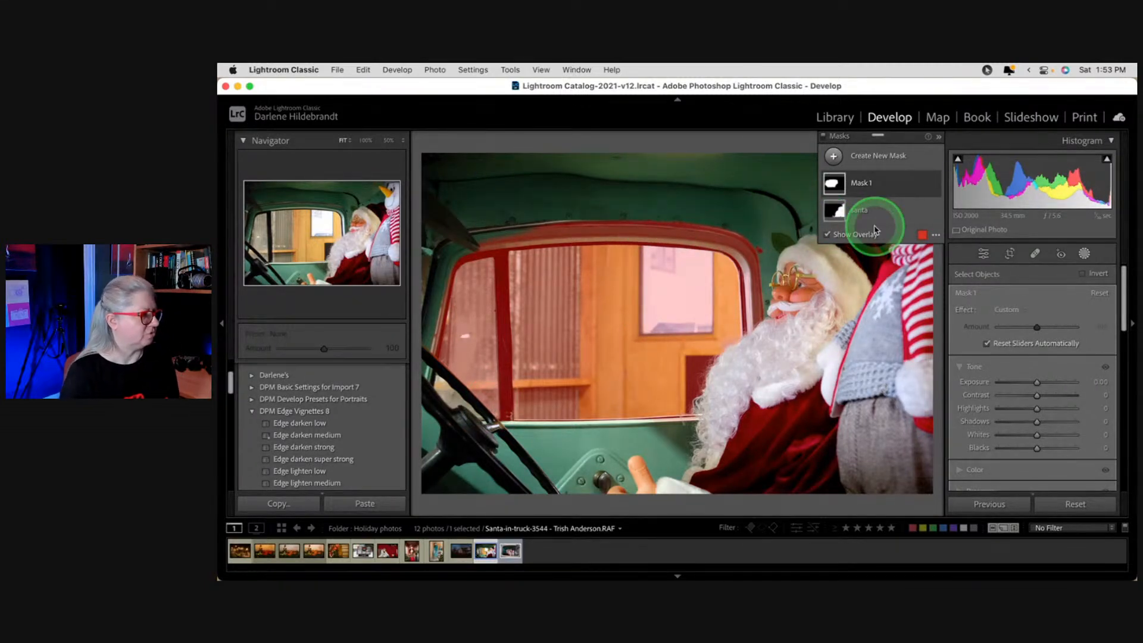
{"action": "key", "text": "super+z"}
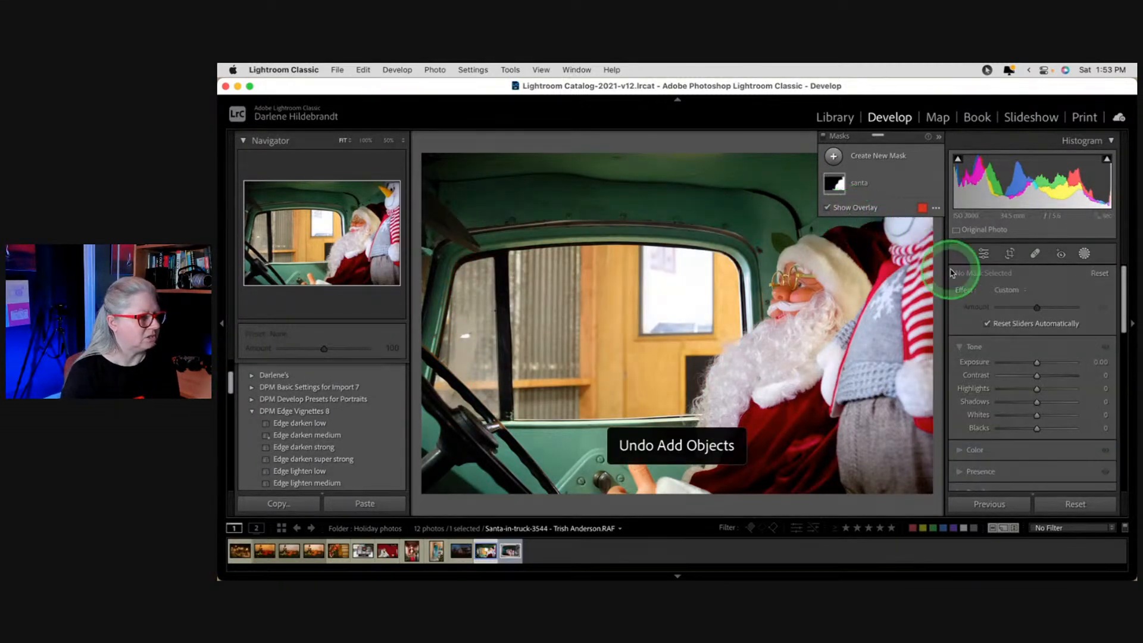
Step: Create a new Objects mask by drawing a tighter rectangle around the truck window
{"action": "left_click", "coordinate": [833, 156]}
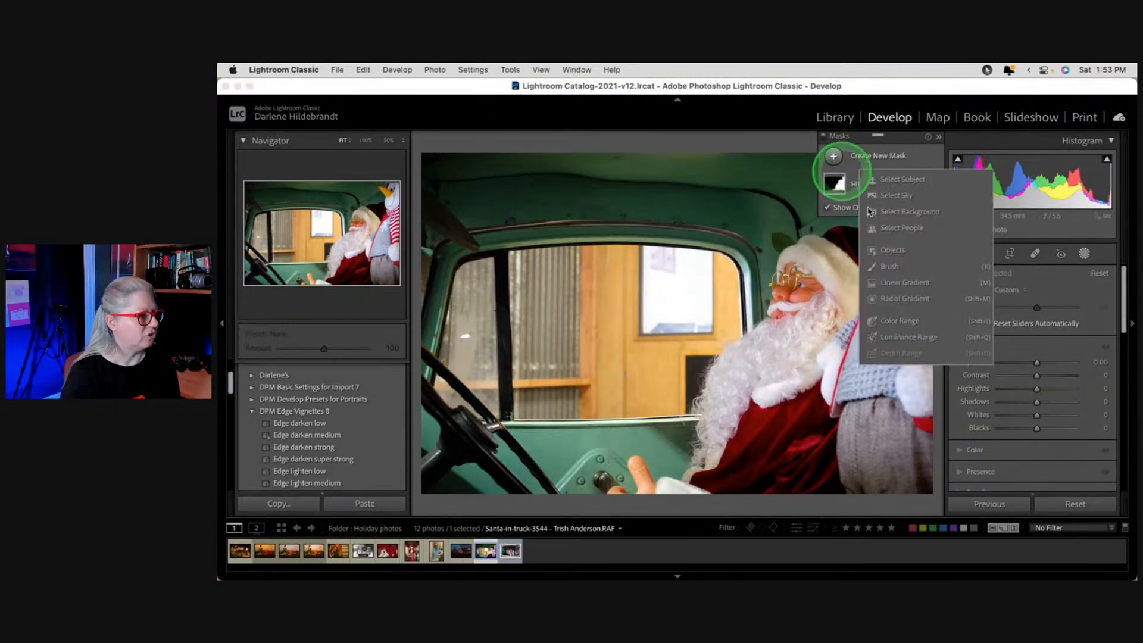
{"action": "left_click", "coordinate": [885, 250]}
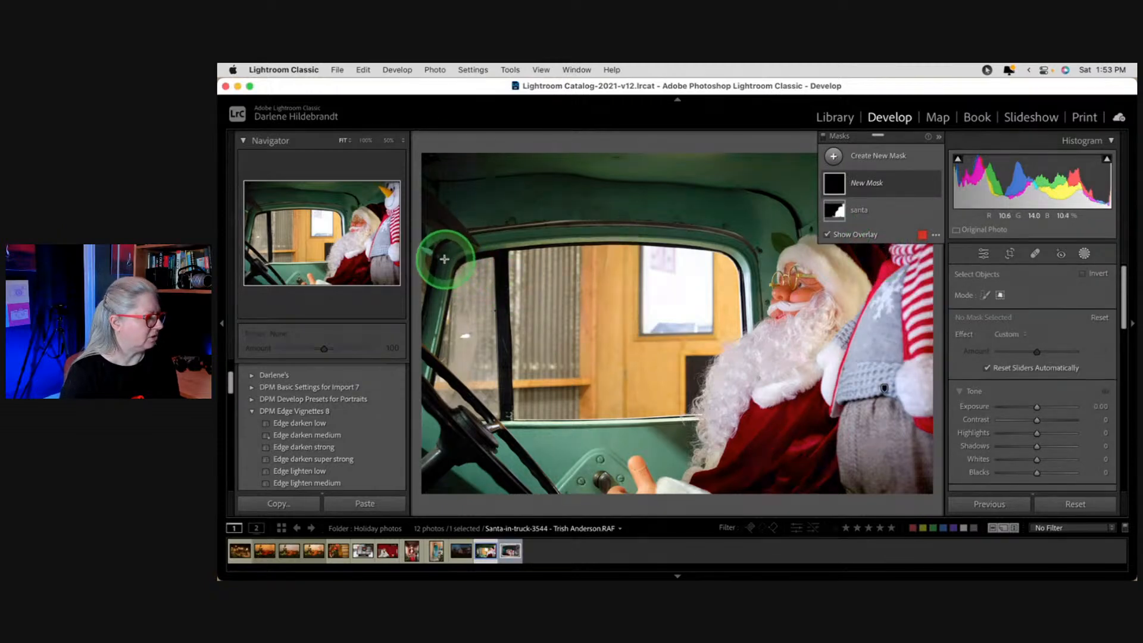
{"action": "left_click_drag", "start_coordinate": [446, 258], "coordinate": [746, 418]}
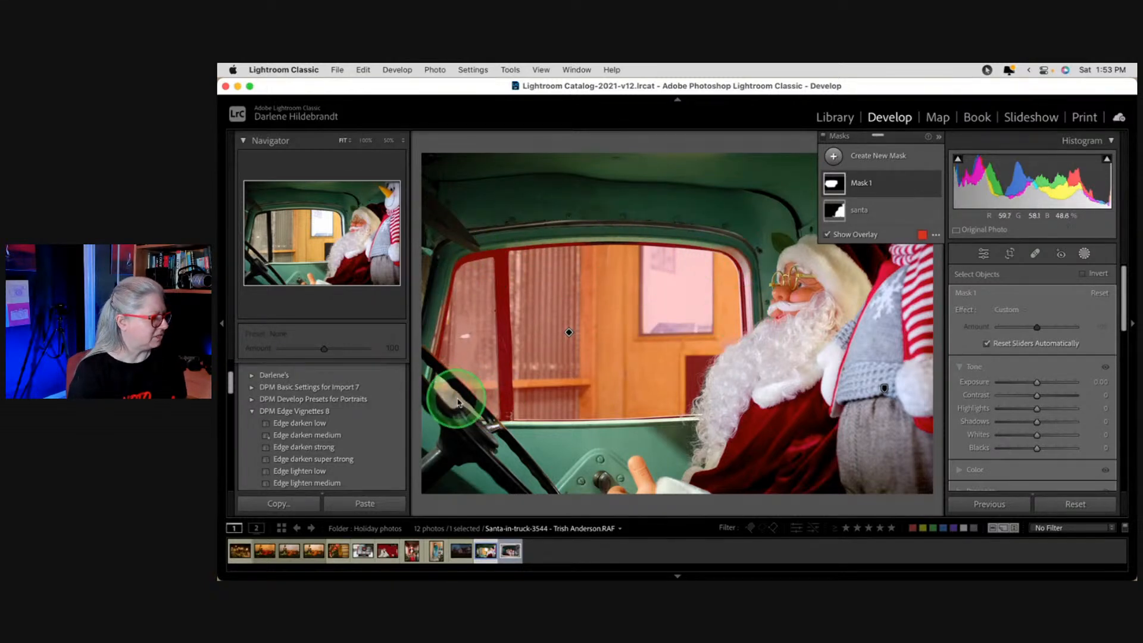
Step: Add to the window mask with an Auto Mask brush, size 6 reduced to 4, painting the missed glass inside the steering wheel
{"action": "left_click", "coordinate": [860, 182]}
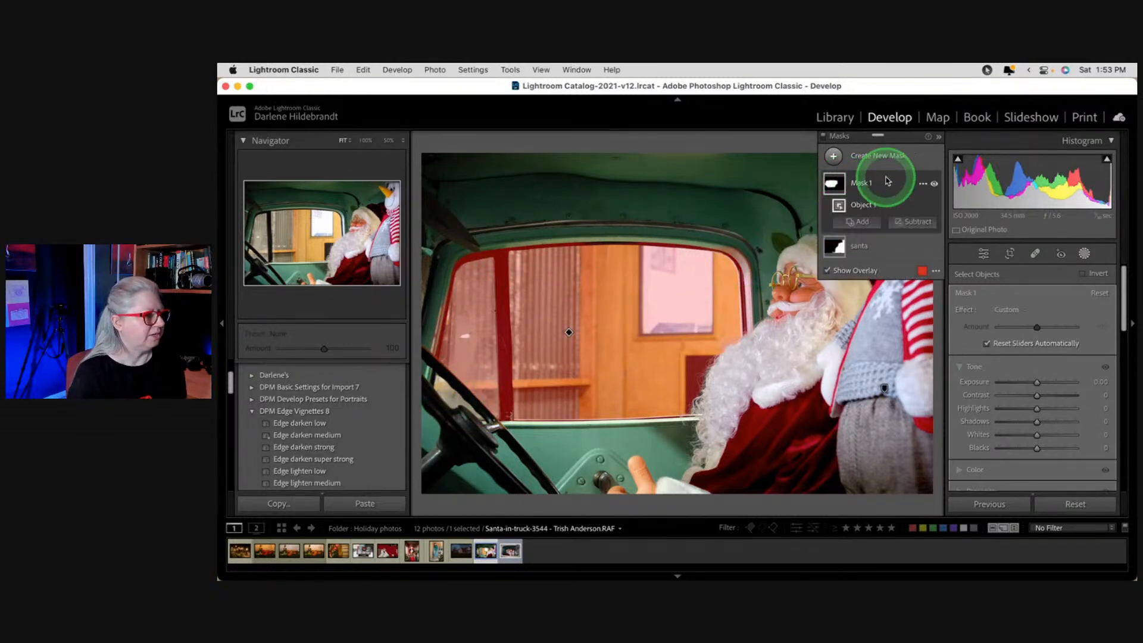
{"action": "left_click", "coordinate": [859, 222]}
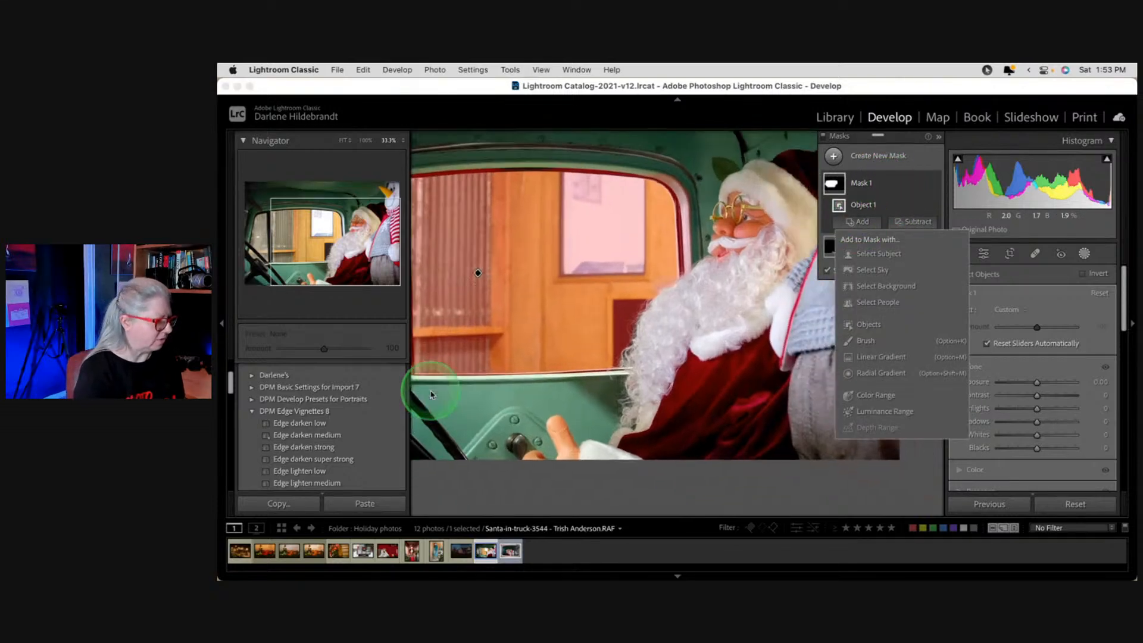
{"action": "key", "text": "z"}
{"action": "left_click", "coordinate": [548, 423]}
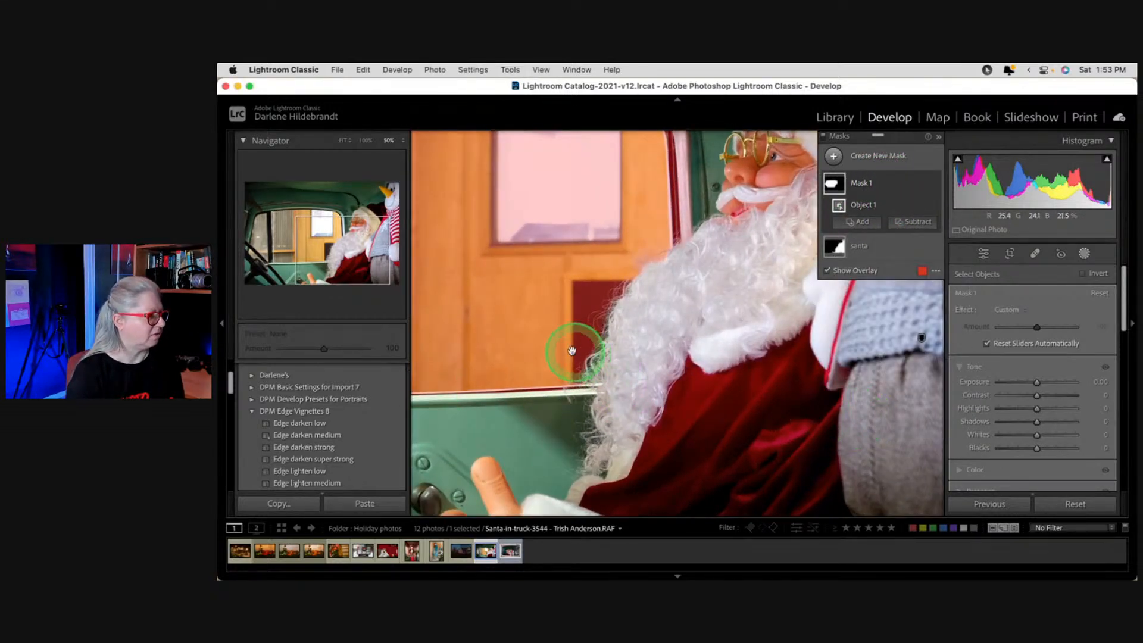
{"action": "left_click_drag", "start_coordinate": [340, 261], "coordinate": [281, 256]}
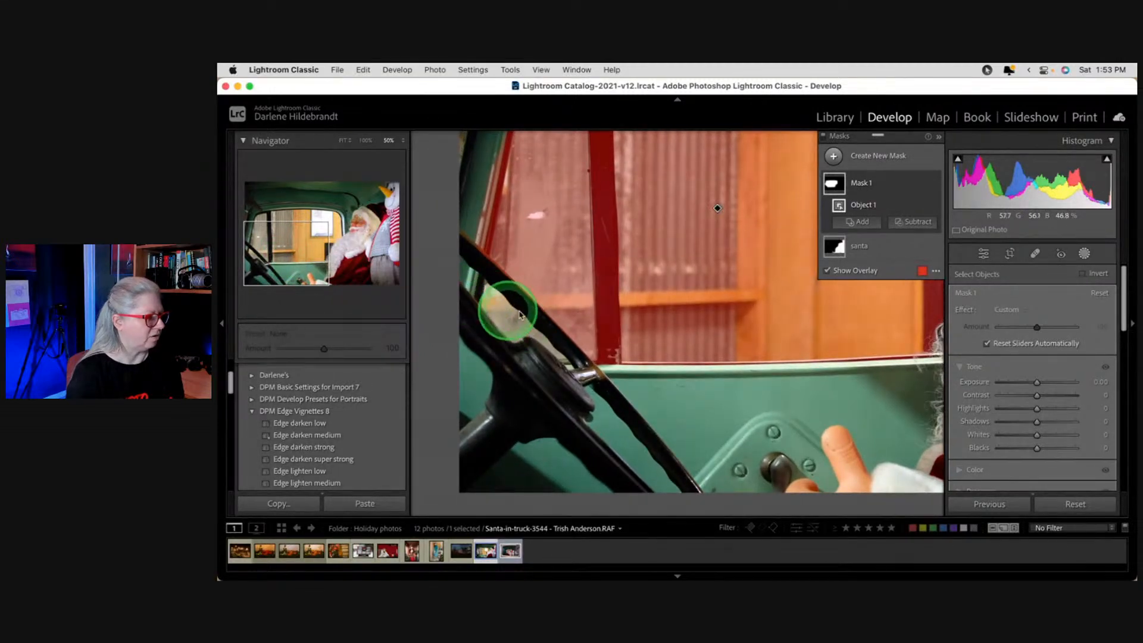
{"action": "left_click", "coordinate": [861, 222]}
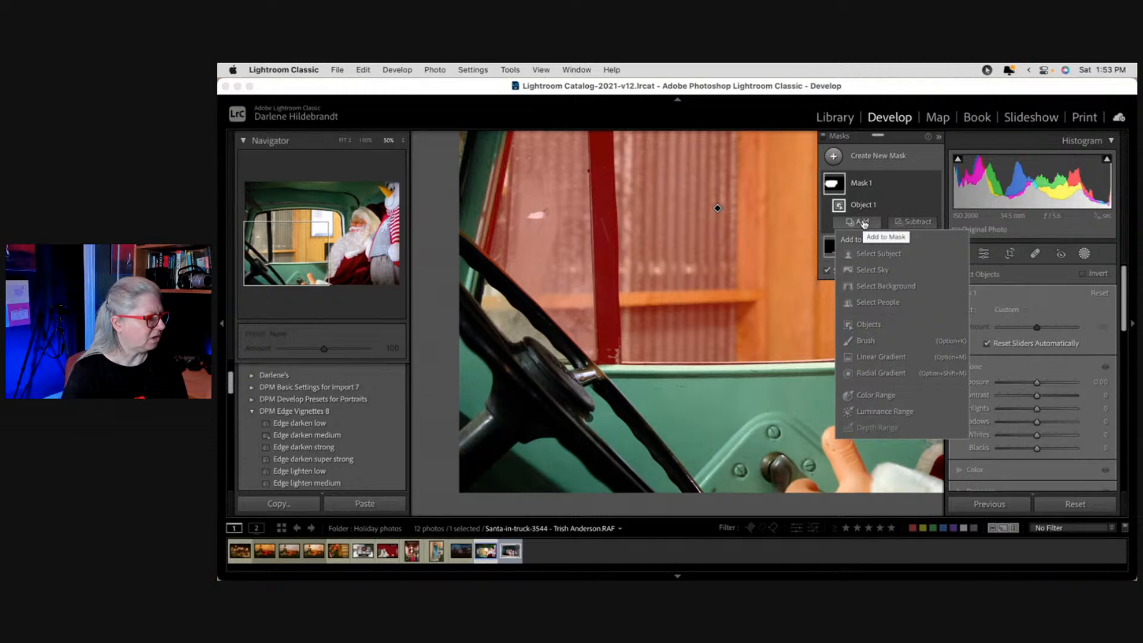
{"action": "left_click", "coordinate": [865, 340]}
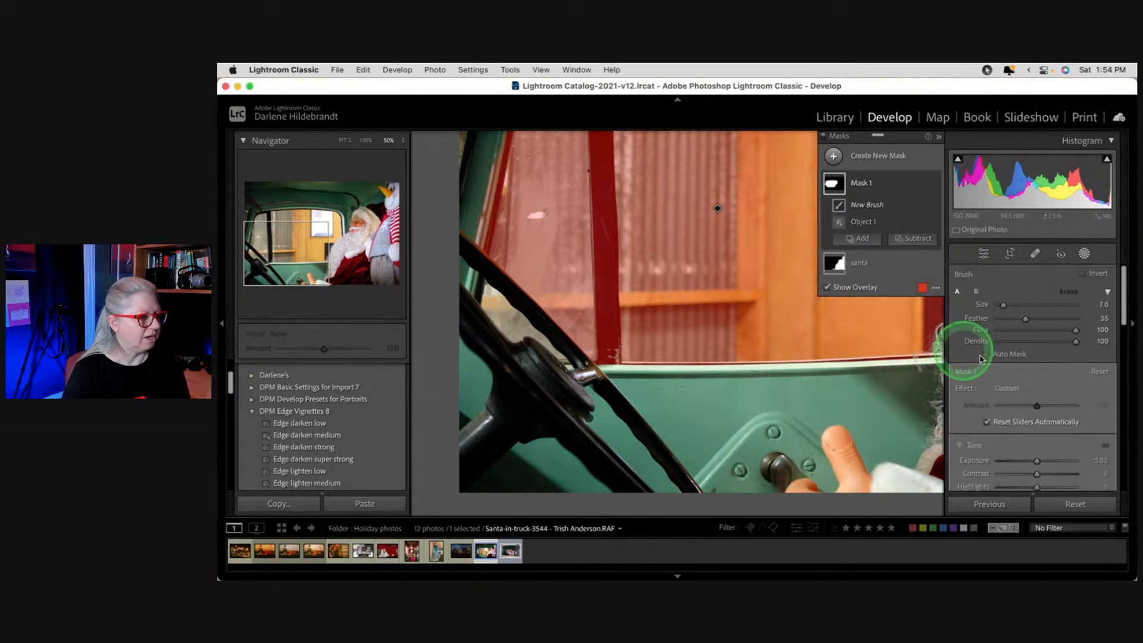
{"action": "left_click", "coordinate": [1000, 356]}
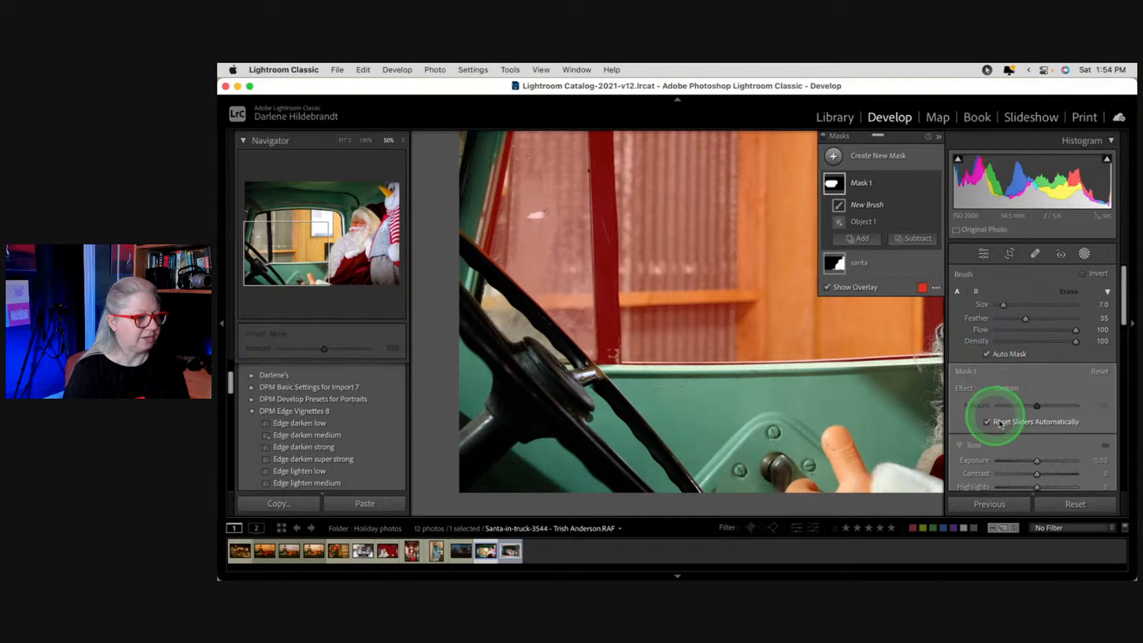
{"action": "key", "text": "]"}
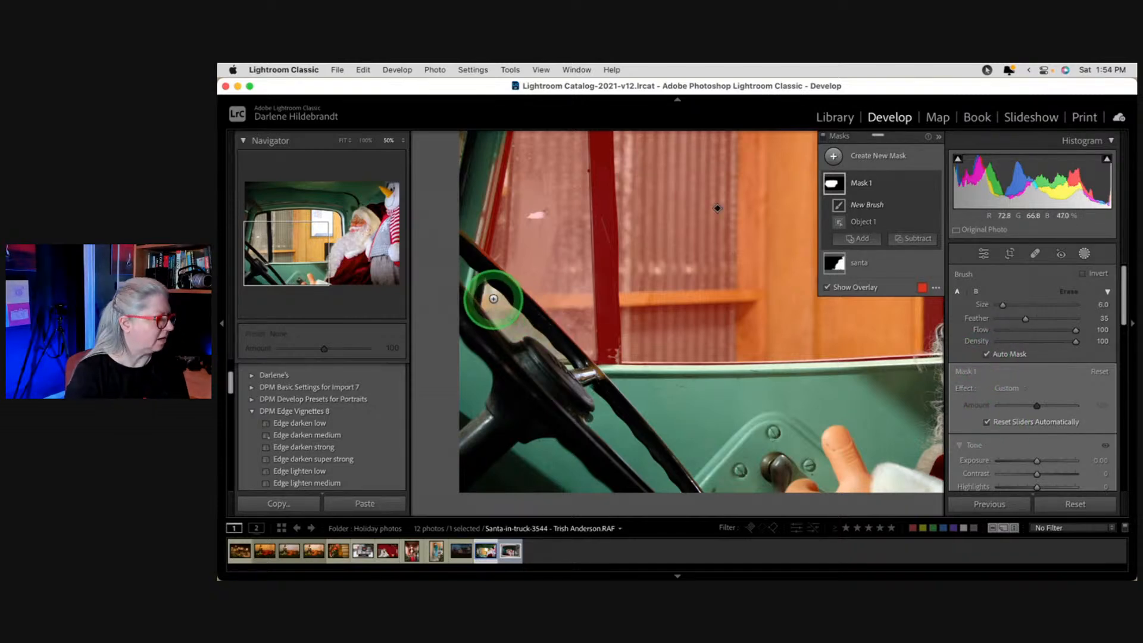
{"action": "mouse_move", "coordinate": [493, 300]}
{"action": "left_mouse_down"}
{"action": "mouse_move", "coordinate": [507, 327]}
{"action": "mouse_move", "coordinate": [487, 290]}
{"action": "mouse_move", "coordinate": [525, 329]}
{"action": "mouse_move", "coordinate": [513, 336]}
{"action": "mouse_move", "coordinate": [525, 327]}
{"action": "mouse_move", "coordinate": [561, 355]}
{"action": "mouse_move", "coordinate": [509, 309]}
{"action": "left_mouse_up"}
{"action": "key", "text": "bracketleft"}
{"action": "key", "text": "bracketleft"}
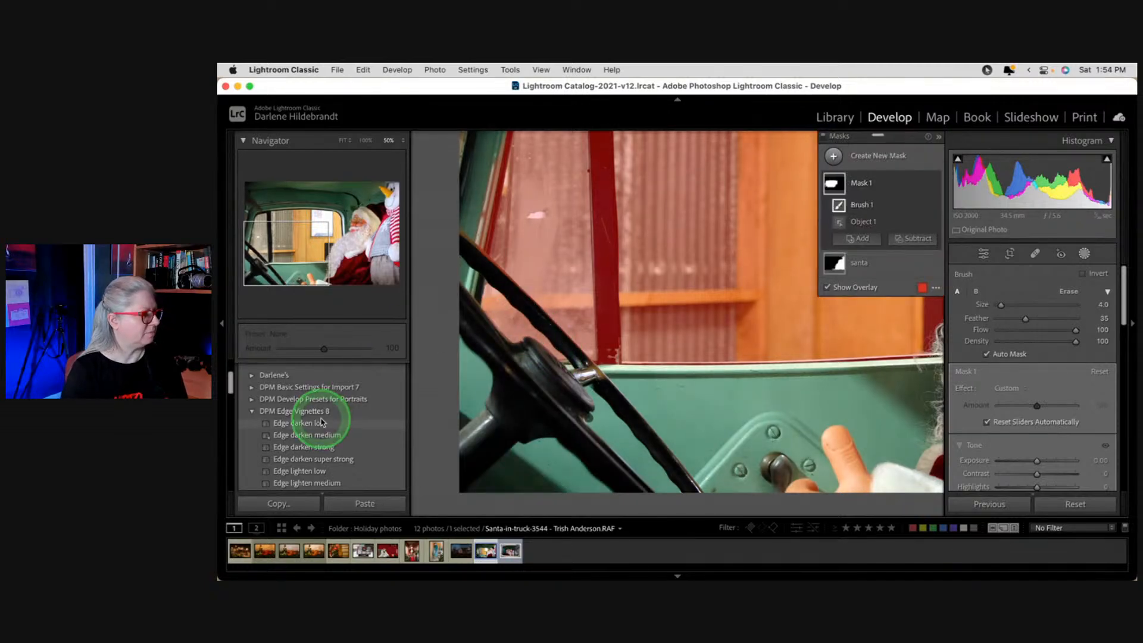
Step: Darken the window mask by setting its Exposure to -0.79 and Highlights to -73
{"action": "key", "text": "z"}
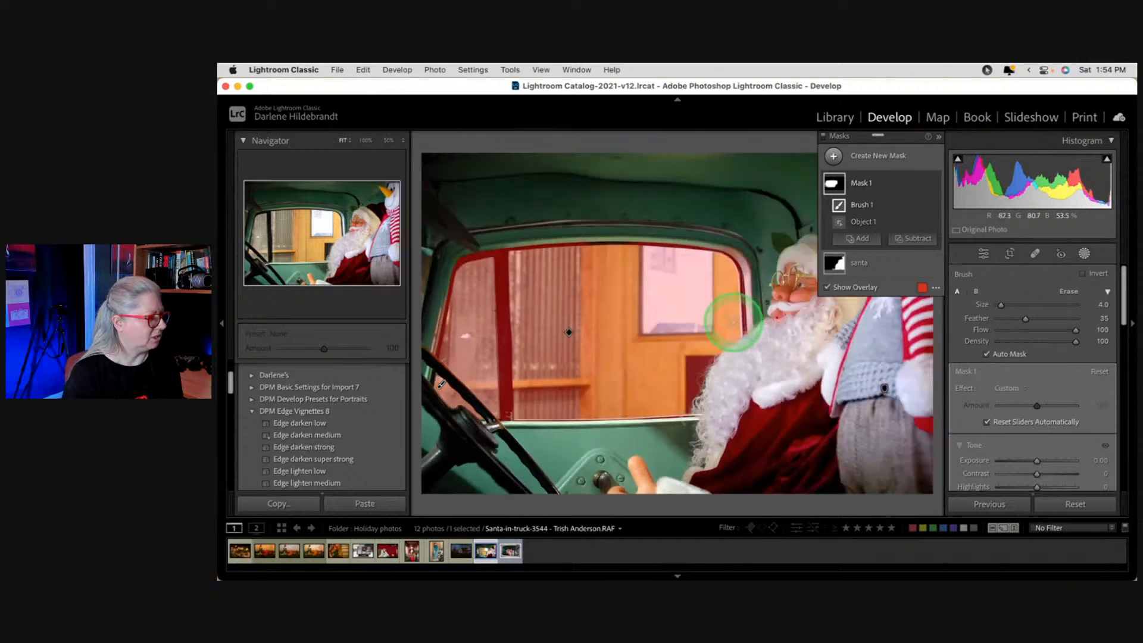
{"action": "scroll", "coordinate": [1032, 323], "scroll_direction": "down", "scroll_amount": 3}
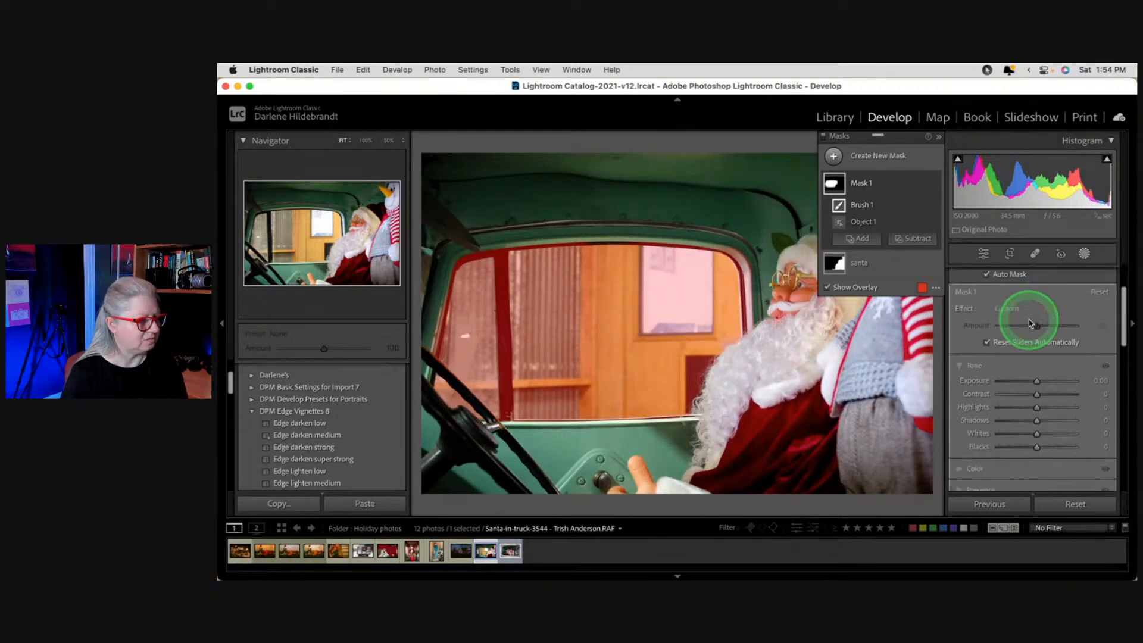
{"action": "scroll", "coordinate": [1032, 323], "scroll_direction": "down", "scroll_amount": 2}
{"action": "mouse_move", "coordinate": [1036, 357]}
{"action": "left_mouse_down"}
{"action": "mouse_move", "coordinate": [1010, 364]}
{"action": "mouse_move", "coordinate": [1036, 332]}
{"action": "mouse_move", "coordinate": [1003, 355]}
{"action": "mouse_move", "coordinate": [977, 355]}
{"action": "mouse_move", "coordinate": [1034, 356]}
{"action": "mouse_move", "coordinate": [1017, 355]}
{"action": "left_mouse_up"}
{"action": "scroll", "coordinate": [1024, 355], "scroll_direction": "down", "scroll_amount": 1}
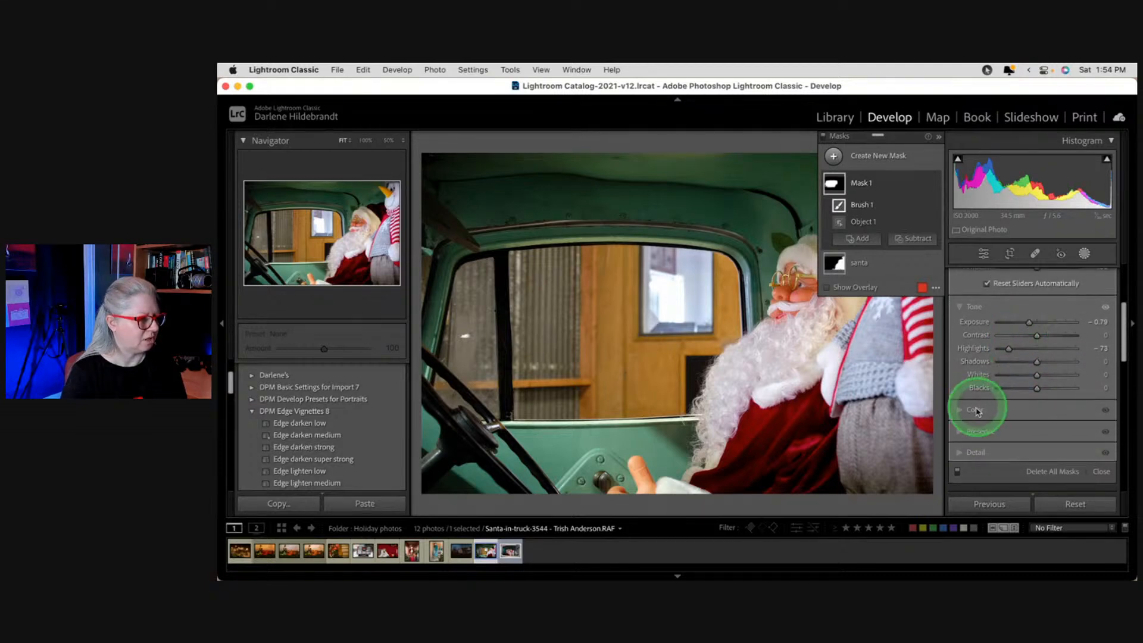
Step: Soften the window mask by setting its Texture to -100, Clarity to -56 and Sharpness to -100
{"action": "left_click", "coordinate": [957, 431]}
{"action": "left_click", "coordinate": [1034, 357]}
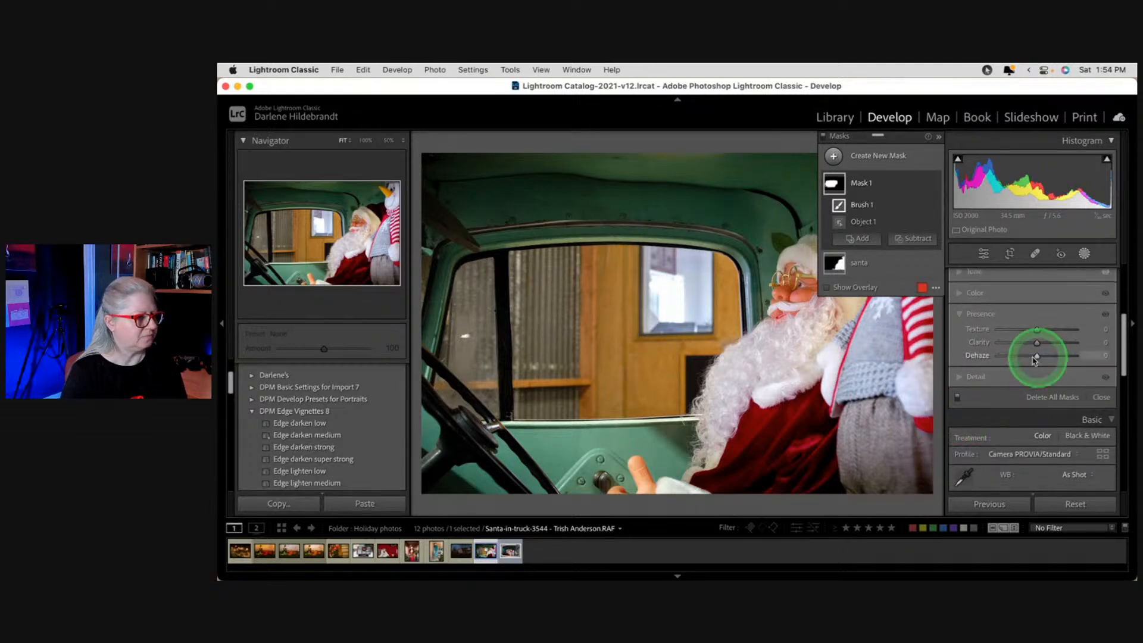
{"action": "mouse_move", "coordinate": [1005, 331]}
{"action": "left_mouse_down"}
{"action": "mouse_move", "coordinate": [995, 329]}
{"action": "mouse_move", "coordinate": [1016, 343]}
{"action": "left_mouse_up"}
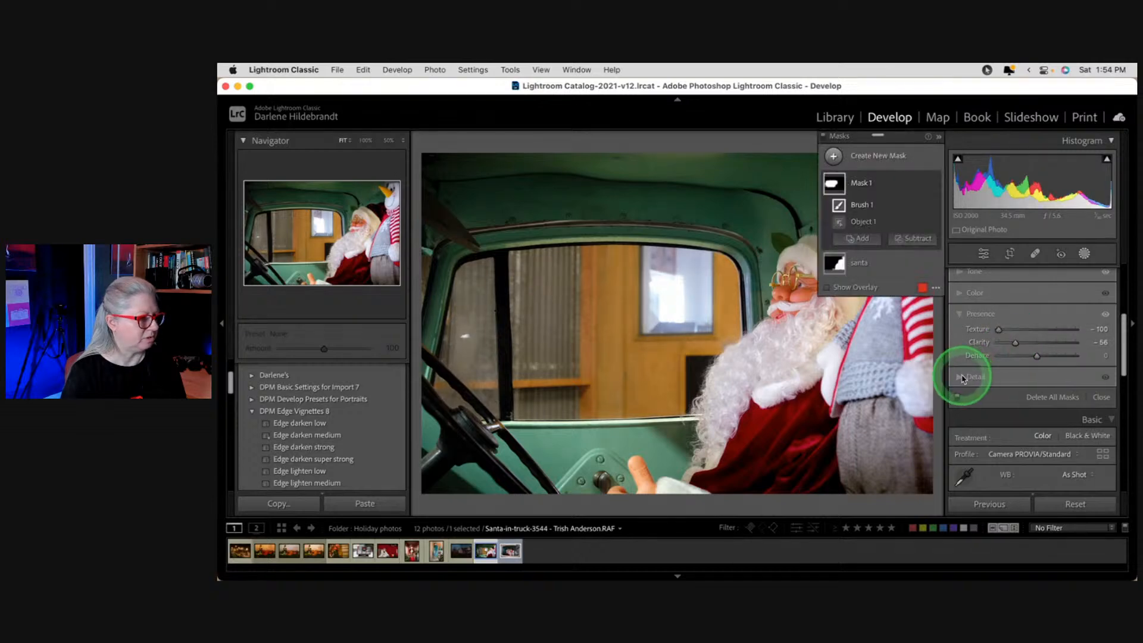
{"action": "left_click", "coordinate": [962, 377]}
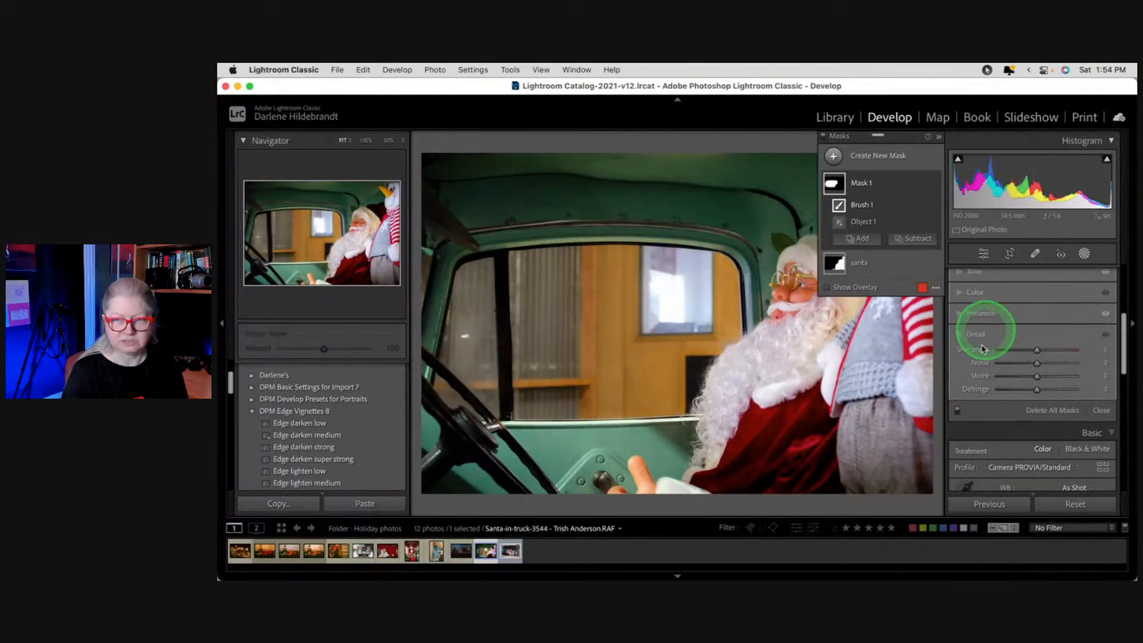
{"action": "left_click_drag", "start_coordinate": [1034, 350], "coordinate": [956, 345]}
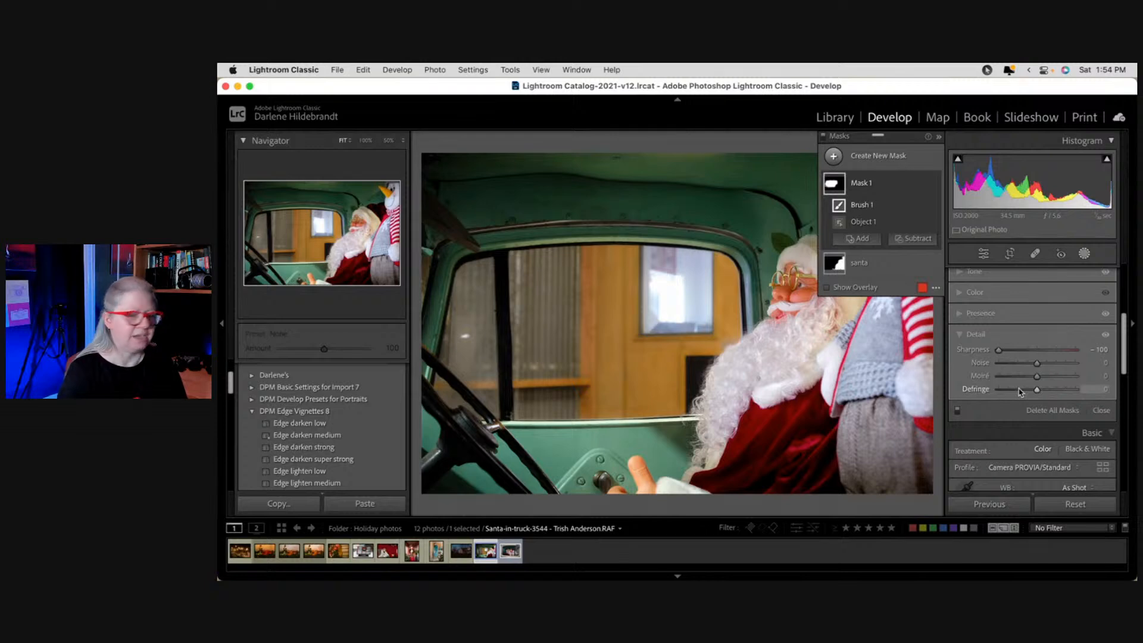
Step: Refine the window mask's tone with Contrast at -38 and Exposure at -0.82
{"action": "scroll", "coordinate": [1019, 391], "scroll_direction": "up", "scroll_amount": 4}
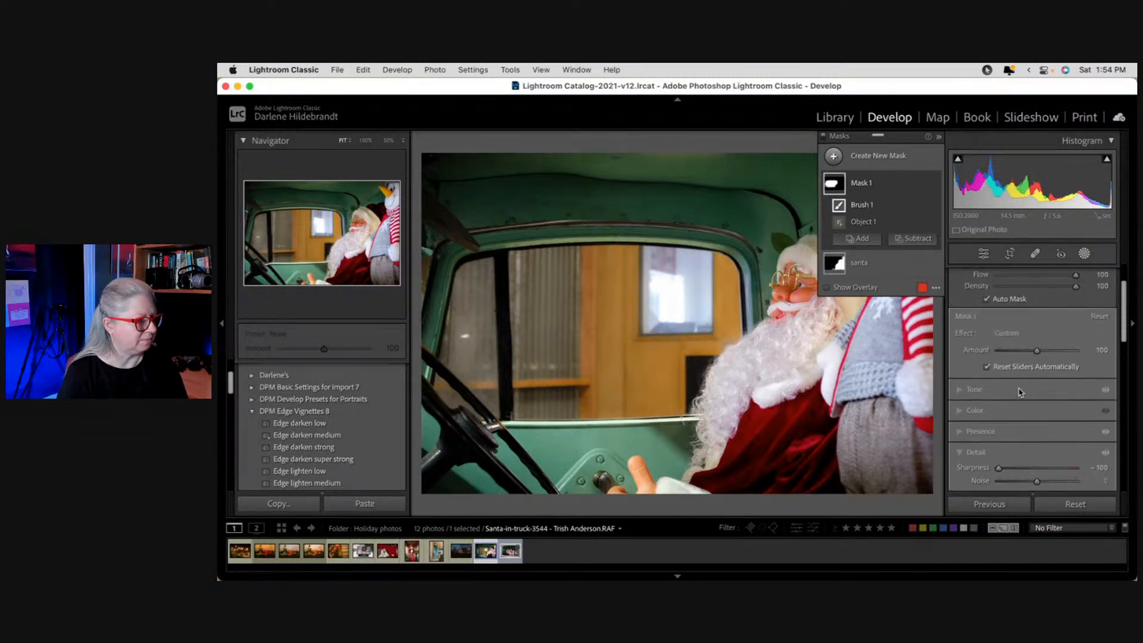
{"action": "left_click", "coordinate": [959, 389]}
{"action": "mouse_move", "coordinate": [1036, 418]}
{"action": "left_mouse_down"}
{"action": "mouse_move", "coordinate": [1010, 416]}
{"action": "mouse_move", "coordinate": [1078, 417]}
{"action": "mouse_move", "coordinate": [943, 419]}
{"action": "mouse_move", "coordinate": [1046, 417]}
{"action": "mouse_move", "coordinate": [1024, 420]}
{"action": "mouse_move", "coordinate": [1029, 407]}
{"action": "left_mouse_up"}
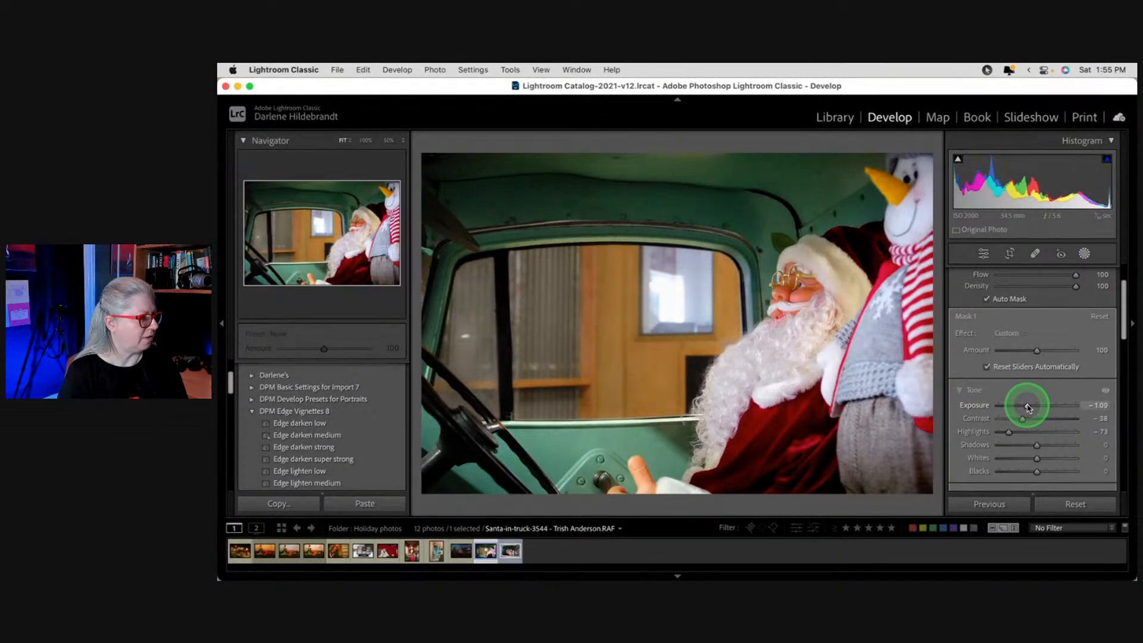
{"action": "left_click_drag", "start_coordinate": [1030, 407], "coordinate": [1028, 407]}
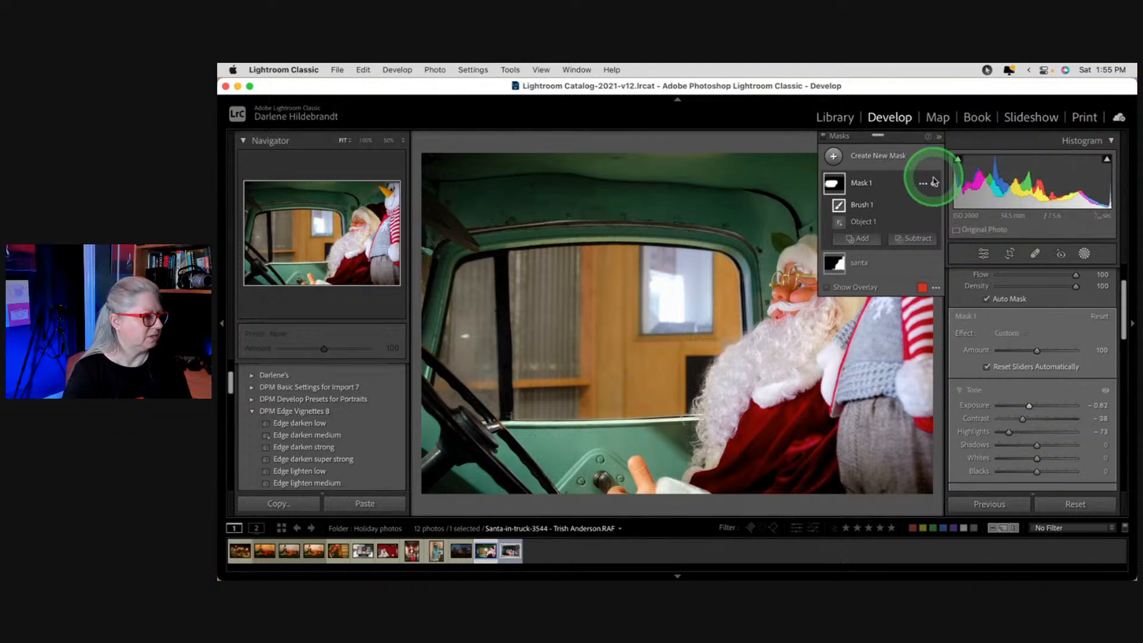
Step: Compare the photo with and without Mask 1 by toggling the mask's visibility off and on
{"action": "left_click", "coordinate": [934, 186]}
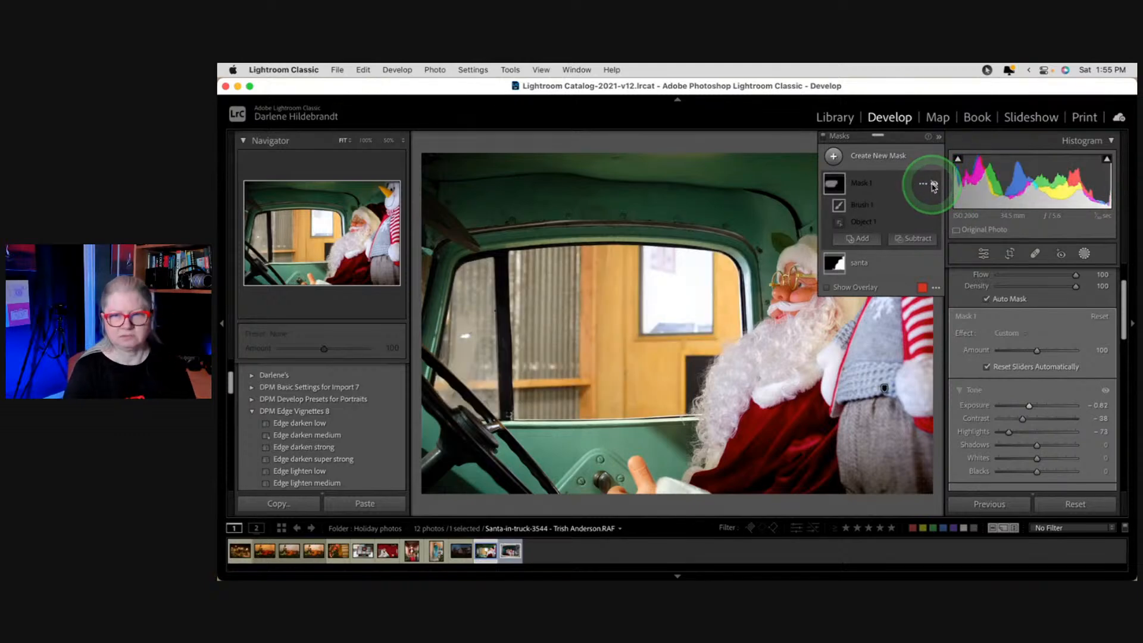
{"action": "left_click", "coordinate": [933, 186]}
{"action": "left_click", "coordinate": [934, 186]}
{"action": "left_click", "coordinate": [933, 186]}
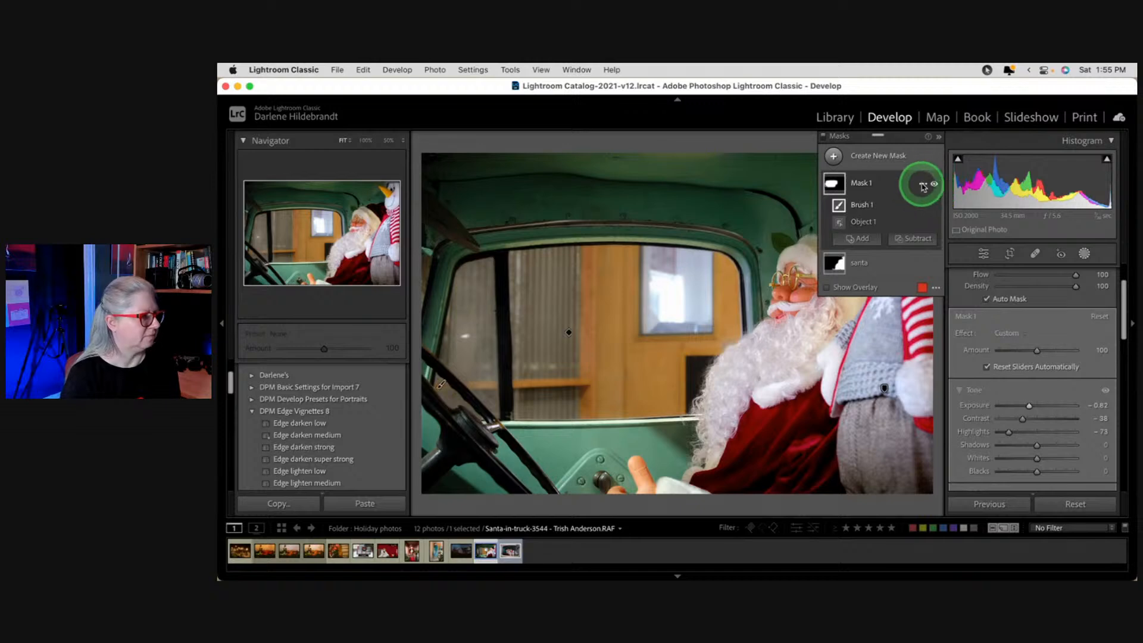
Step: Rename Mask 1 as window
{"action": "left_click", "coordinate": [923, 184]}
{"action": "left_click", "coordinate": [937, 190]}
{"action": "type", "text": "window"}
{"action": "key", "text": "Return"}
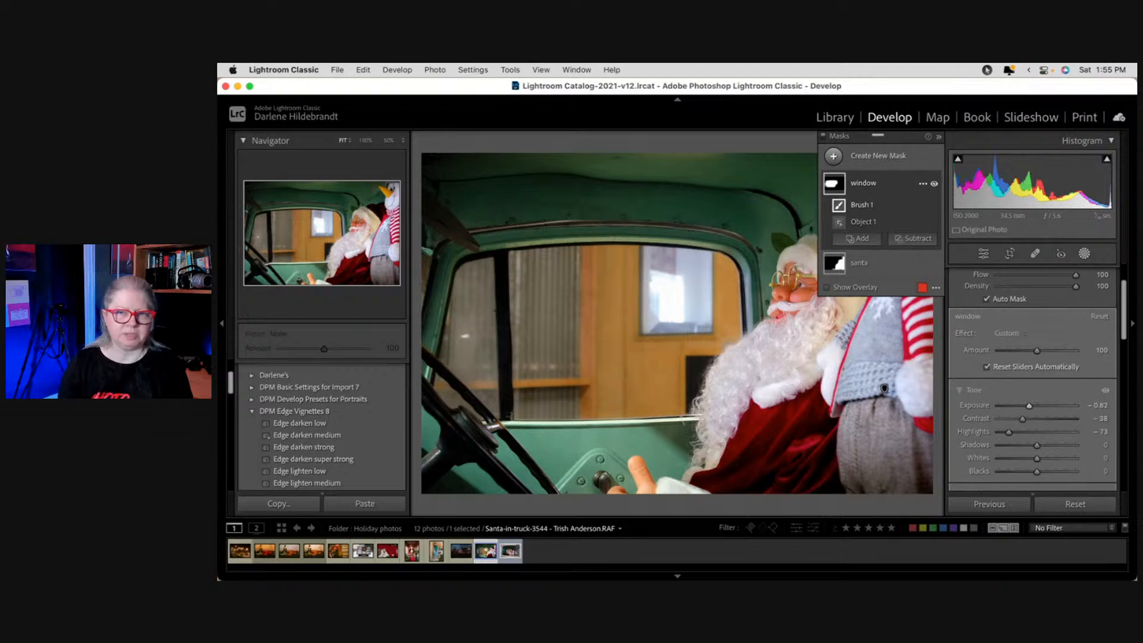
Step: Leave masking and check the mask options in the Copy Settings dialog without copying anything
{"action": "left_click", "coordinate": [1084, 254]}
{"action": "key", "text": "super+shift+c"}
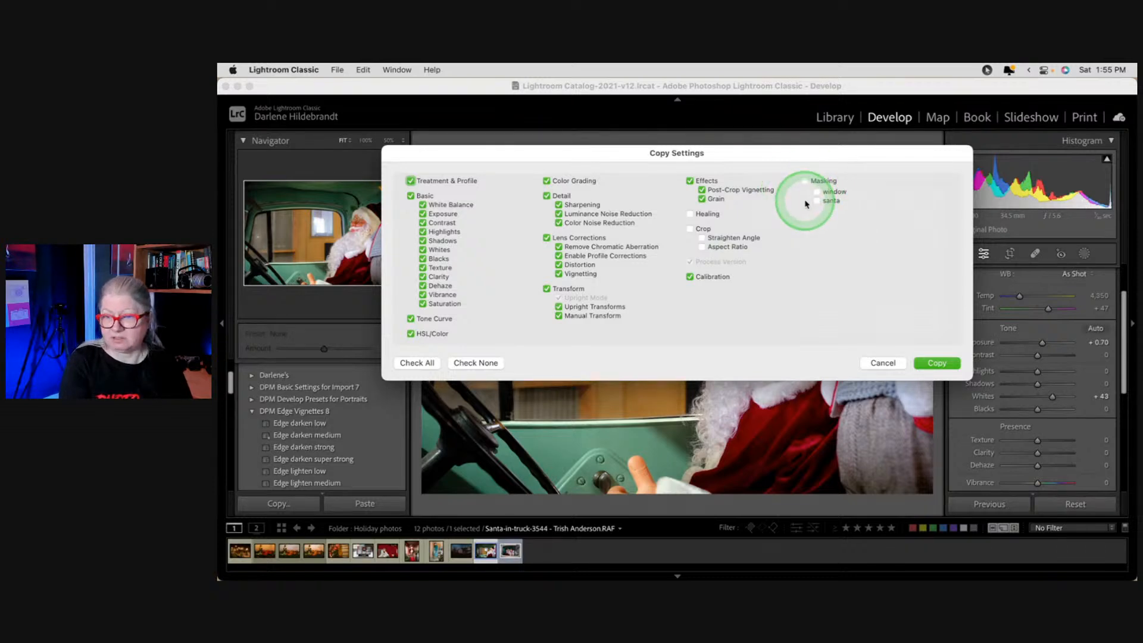
{"action": "left_click", "coordinate": [871, 362]}
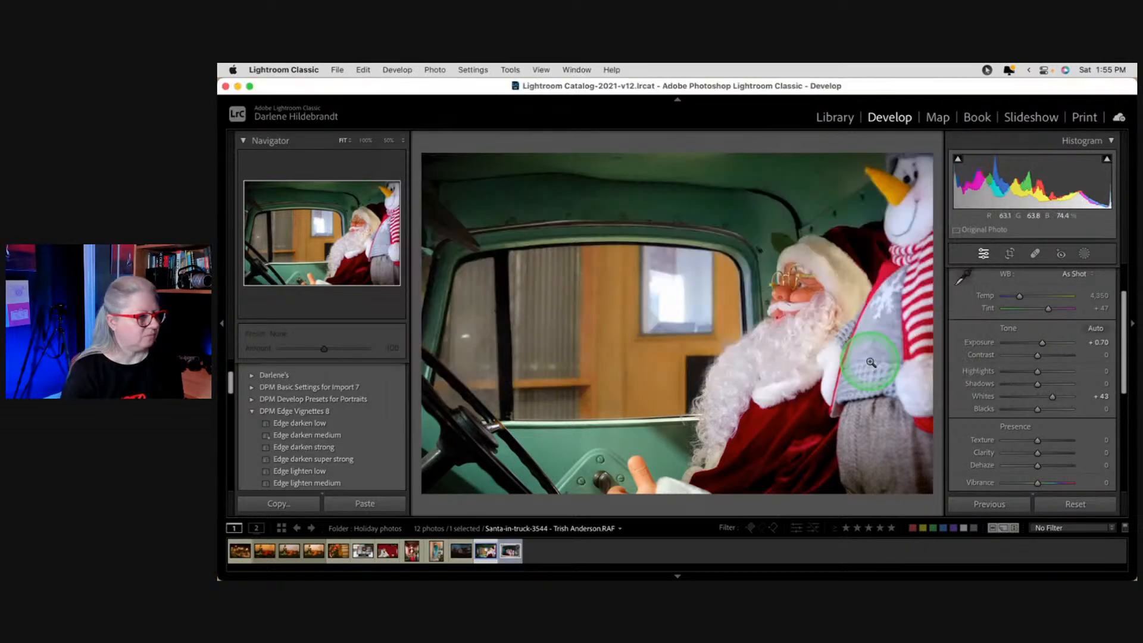
Step: Remove the dark spot in the bright framed panel behind the truck window with Content-Aware Remove, size 77, and generate alternative fills
{"action": "left_click", "coordinate": [1035, 253]}
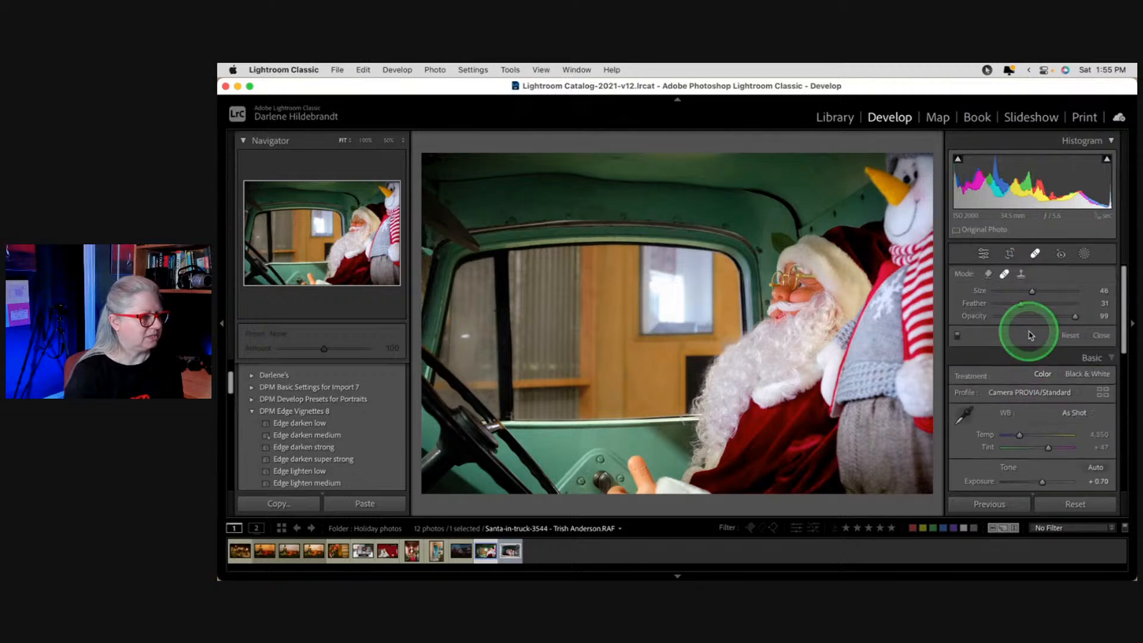
{"action": "left_click", "coordinate": [988, 274]}
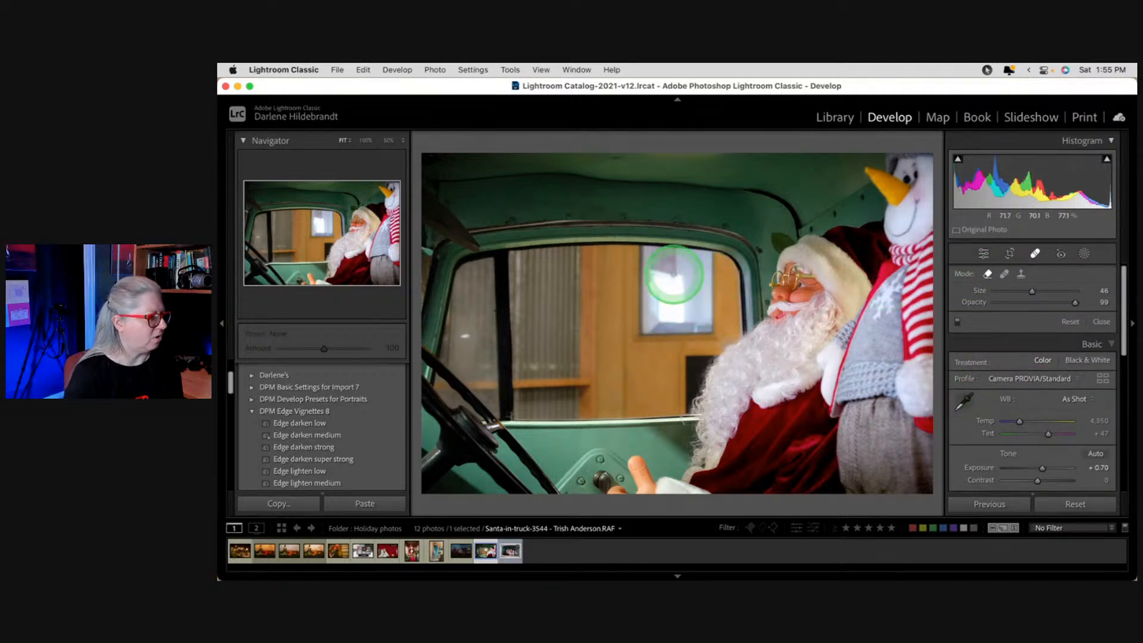
{"action": "left_click", "coordinate": [672, 275]}
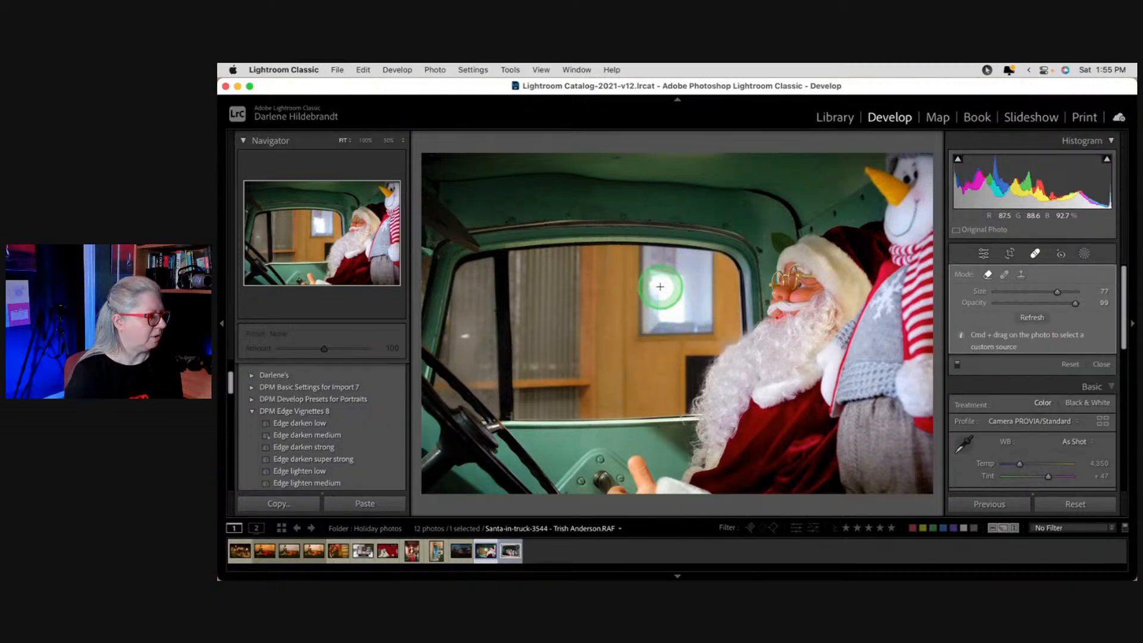
{"action": "left_click", "coordinate": [1031, 317]}
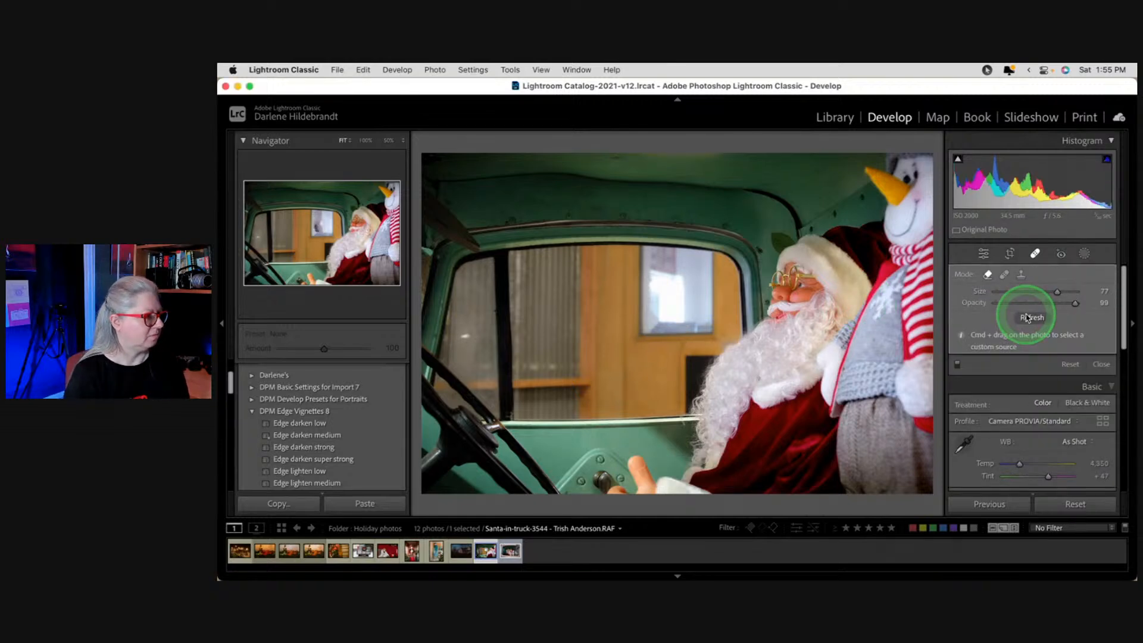
{"action": "left_click", "coordinate": [1028, 321]}
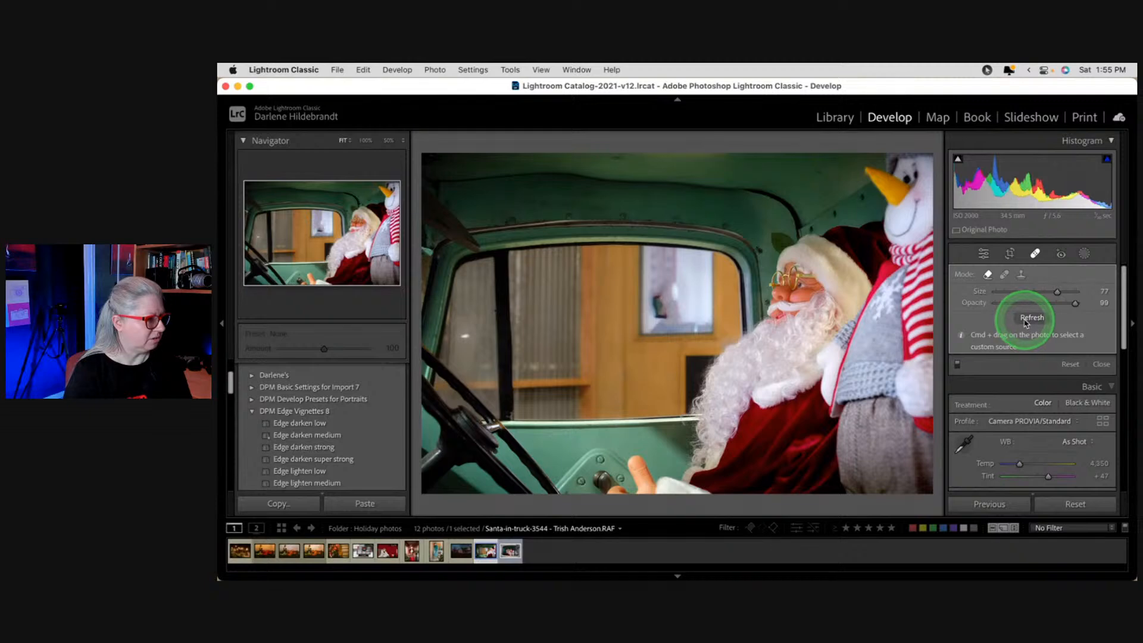
{"action": "left_click", "coordinate": [1025, 322]}
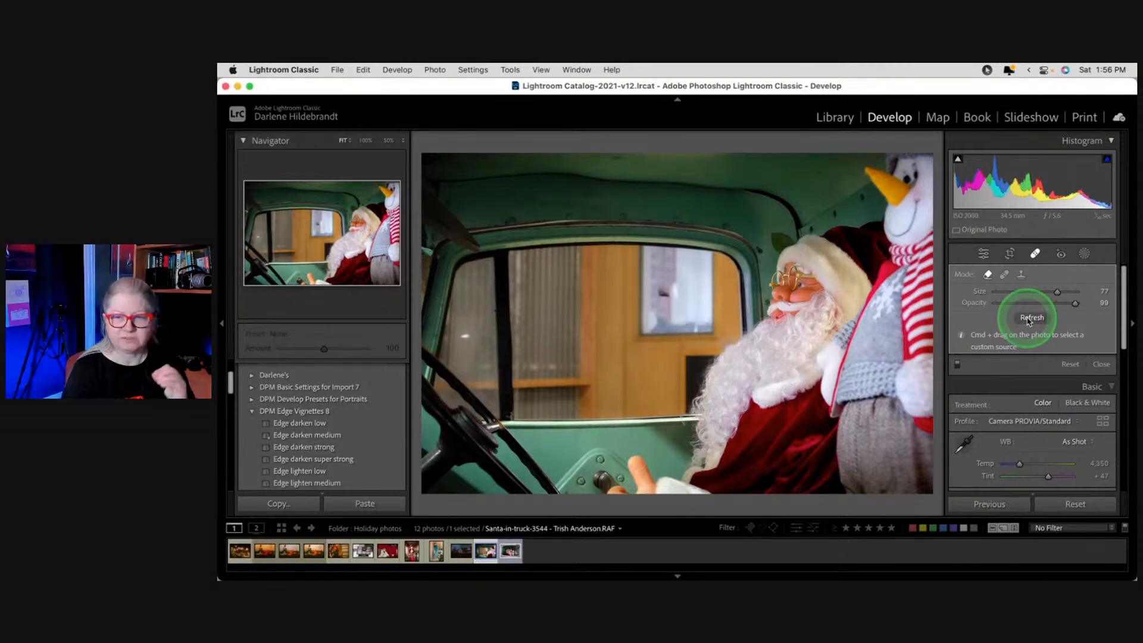
{"action": "left_click", "coordinate": [1028, 320]}
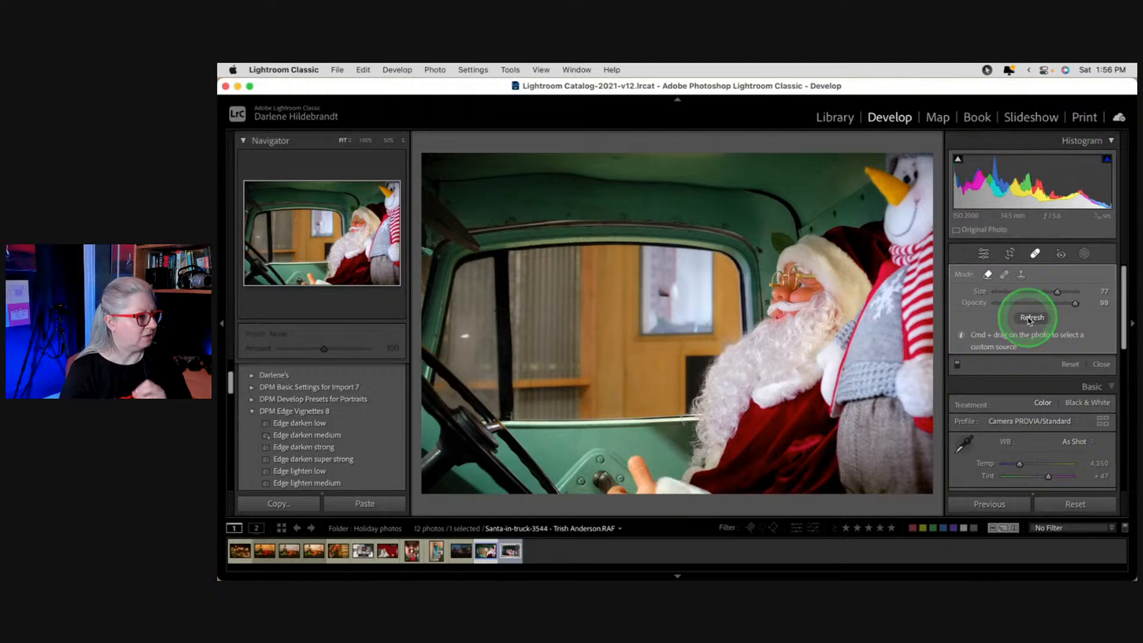
{"action": "left_click", "coordinate": [1029, 320]}
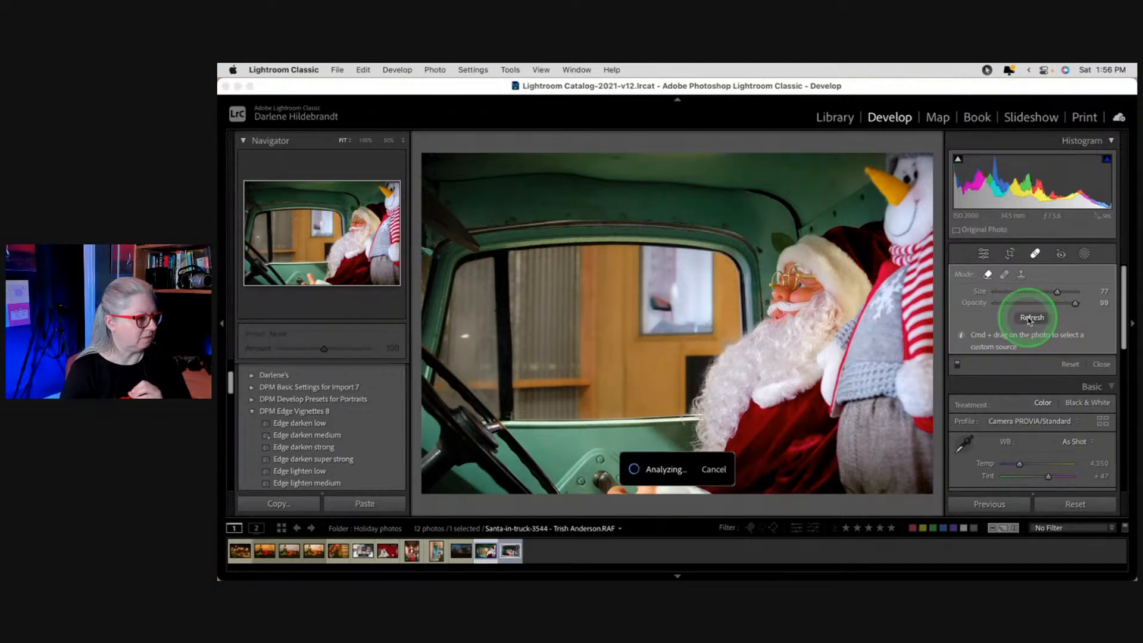
{"action": "left_click", "coordinate": [1030, 319]}
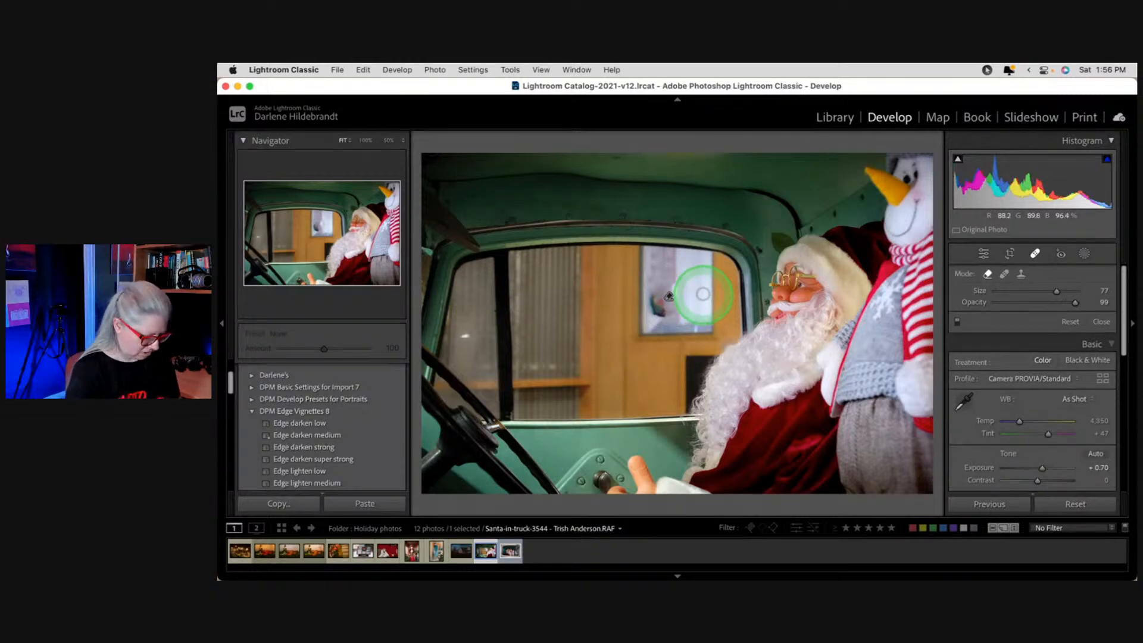
Step: Try covering the dark leftover in the framed panel with removal strokes painted on clean areas and moved over it, and delete the stroke
{"action": "key", "text": "z"}
{"action": "left_click_drag", "start_coordinate": [799, 268], "coordinate": [601, 402]}
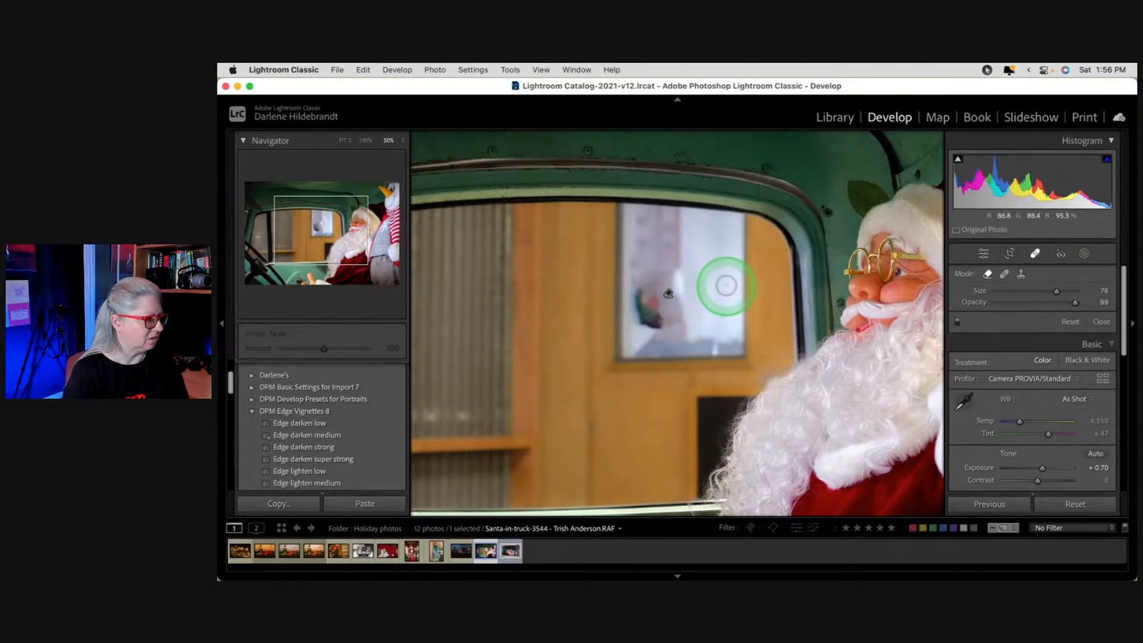
{"action": "left_click", "coordinate": [725, 284]}
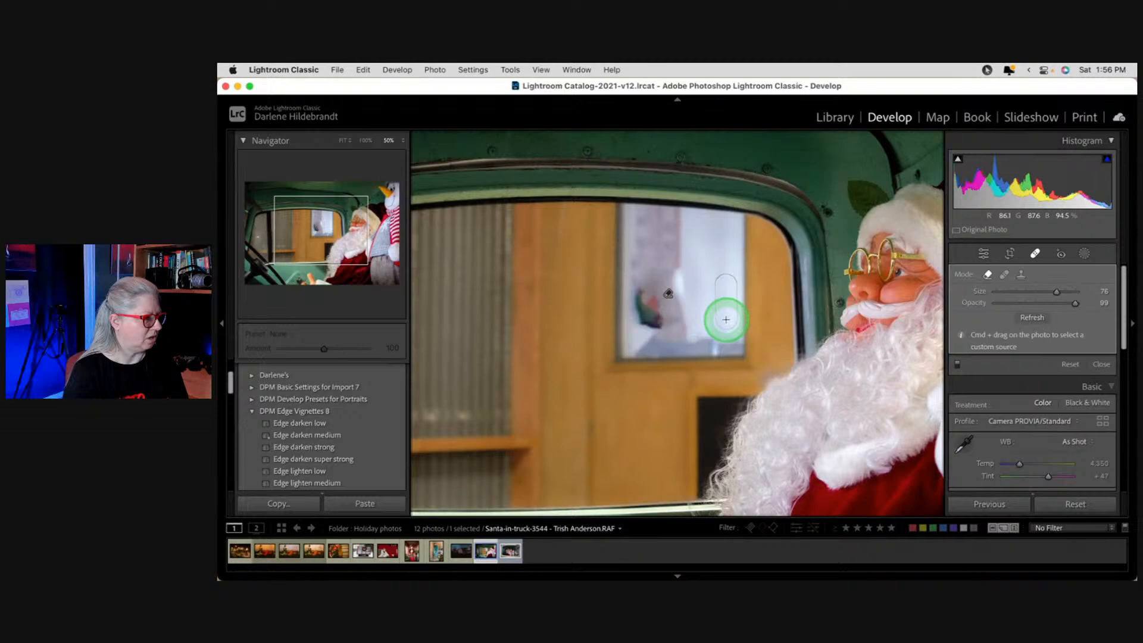
{"action": "mouse_move", "coordinate": [726, 319]}
{"action": "left_mouse_down"}
{"action": "mouse_move", "coordinate": [733, 314]}
{"action": "mouse_move", "coordinate": [654, 320]}
{"action": "left_mouse_up"}
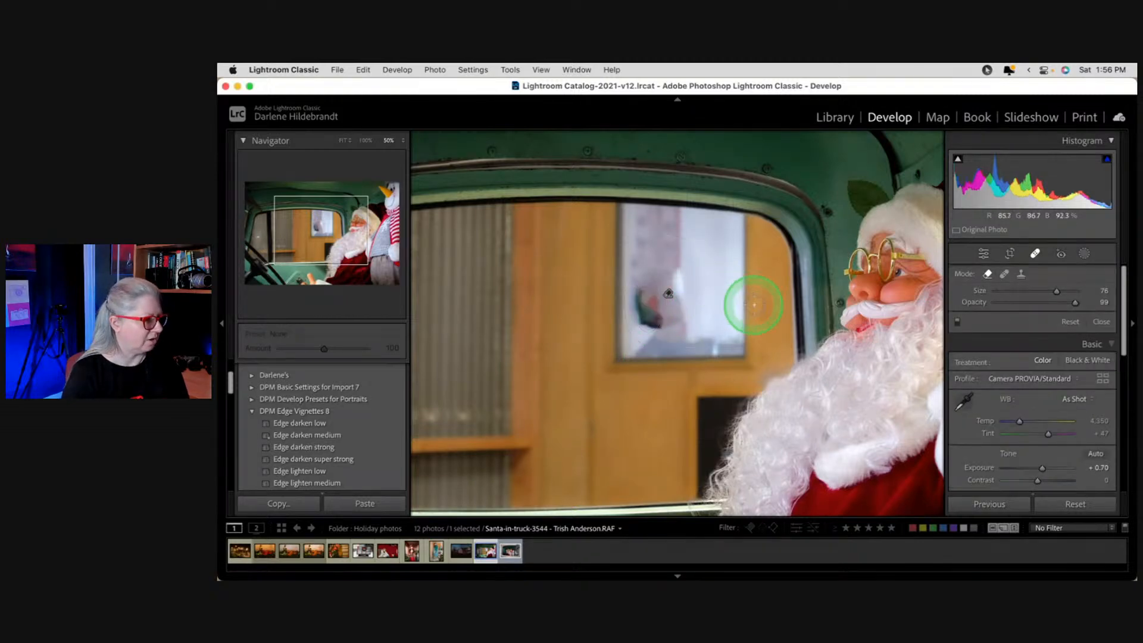
{"action": "left_click", "coordinate": [560, 277]}
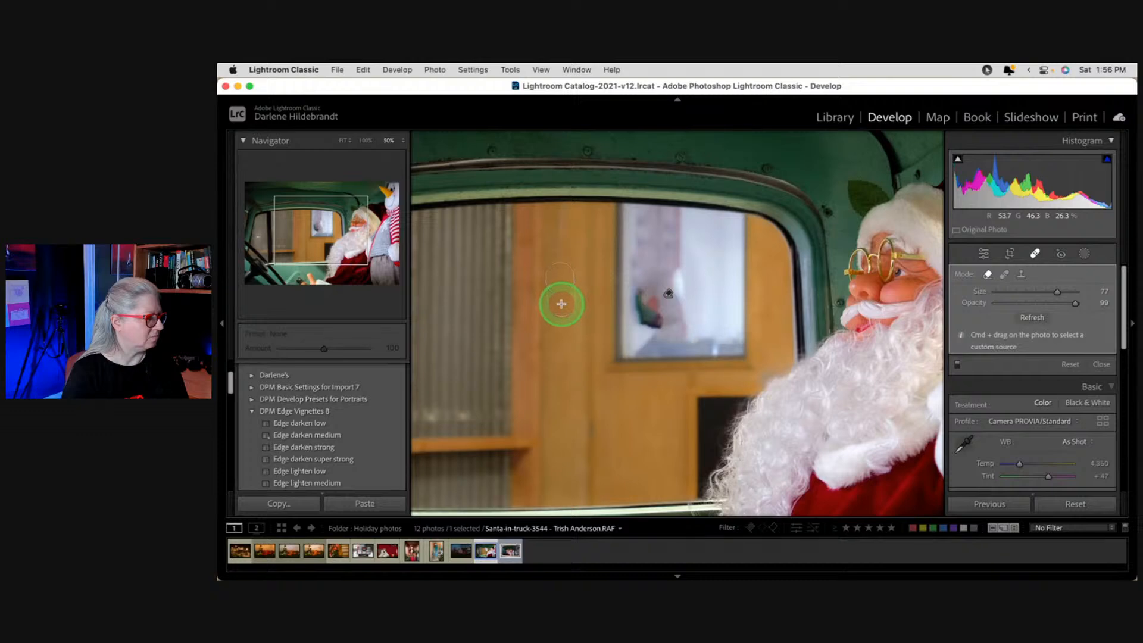
{"action": "mouse_move", "coordinate": [562, 305]}
{"action": "left_mouse_down"}
{"action": "mouse_move", "coordinate": [559, 277]}
{"action": "mouse_move", "coordinate": [641, 306]}
{"action": "left_mouse_up"}
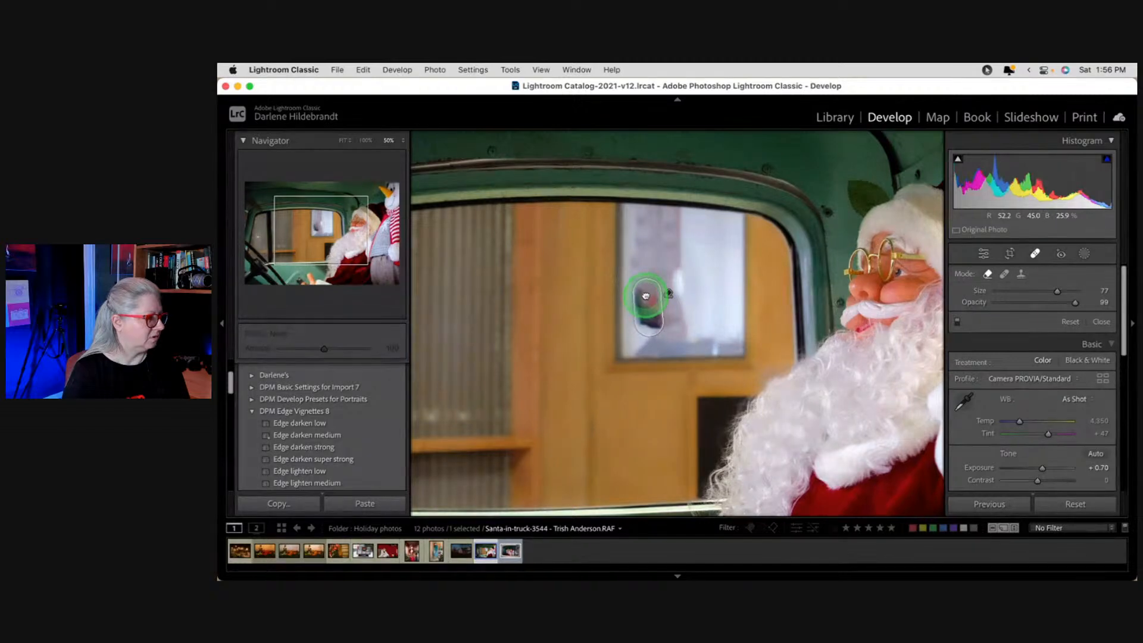
{"action": "left_click_drag", "start_coordinate": [645, 296], "coordinate": [646, 309]}
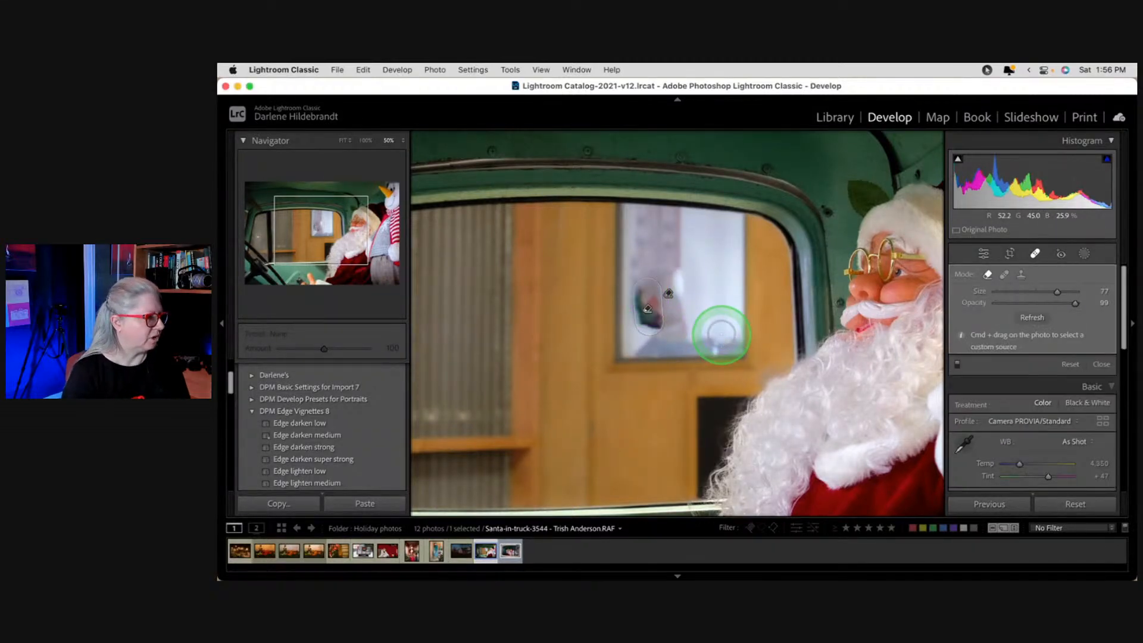
{"action": "key", "text": "Delete"}
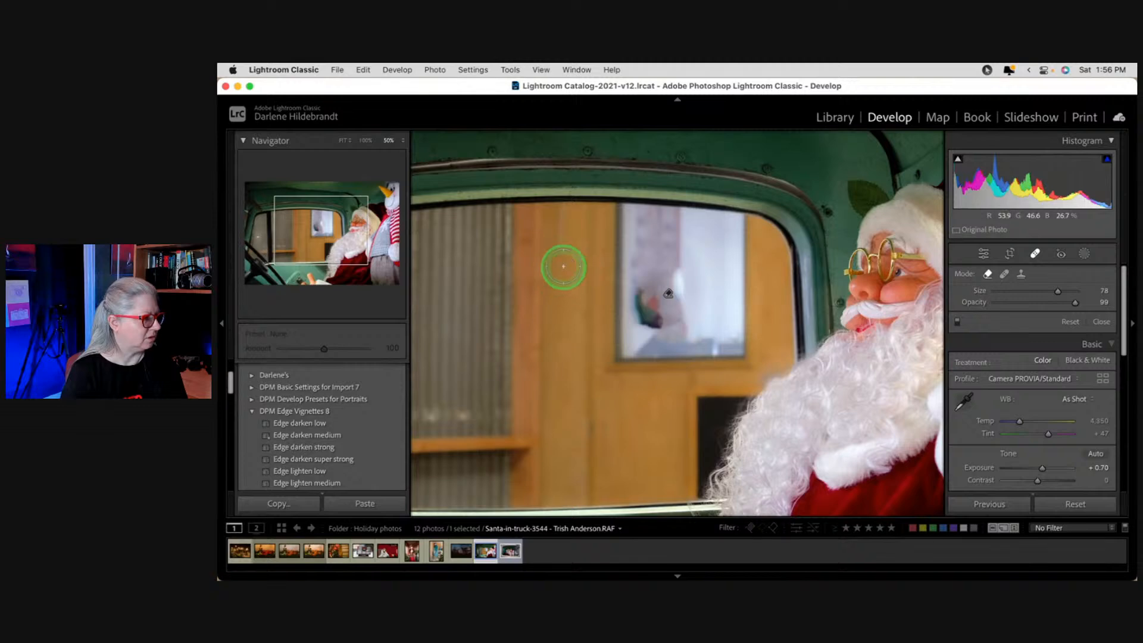
Step: Paint a size 78 Content-Aware Remove stroke on the wooden wall, move it over the panel's dark leftover, and refresh the fill
{"action": "mouse_move", "coordinate": [566, 269]}
{"action": "left_mouse_down"}
{"action": "mouse_move", "coordinate": [566, 315]}
{"action": "mouse_move", "coordinate": [563, 267]}
{"action": "left_mouse_up"}
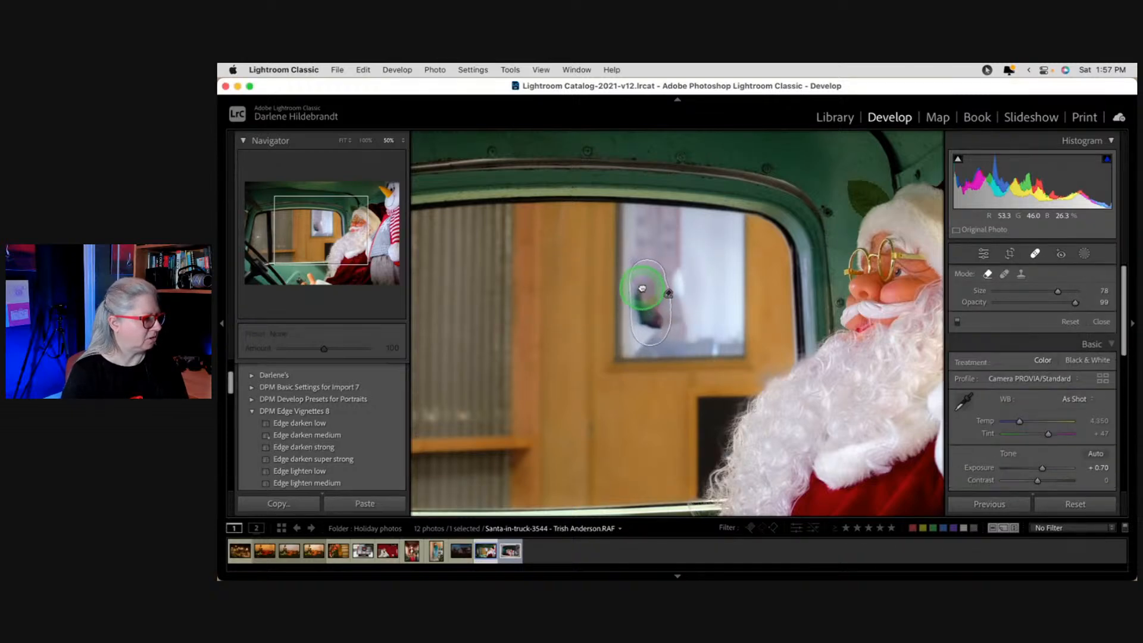
{"action": "left_click_drag", "start_coordinate": [642, 288], "coordinate": [642, 285]}
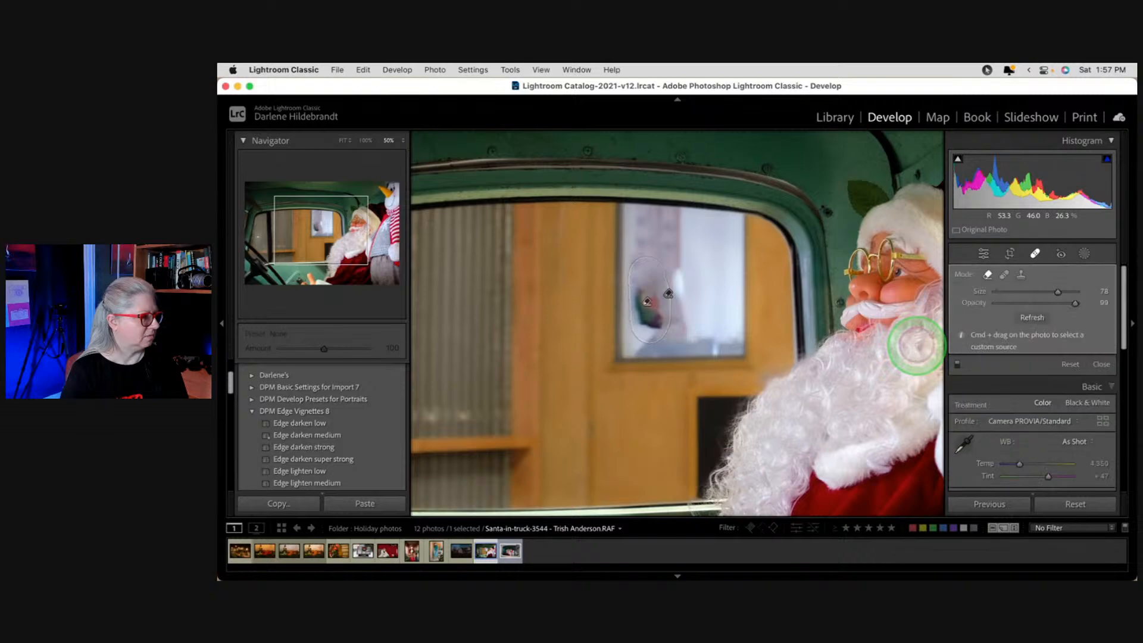
{"action": "left_click", "coordinate": [1026, 319]}
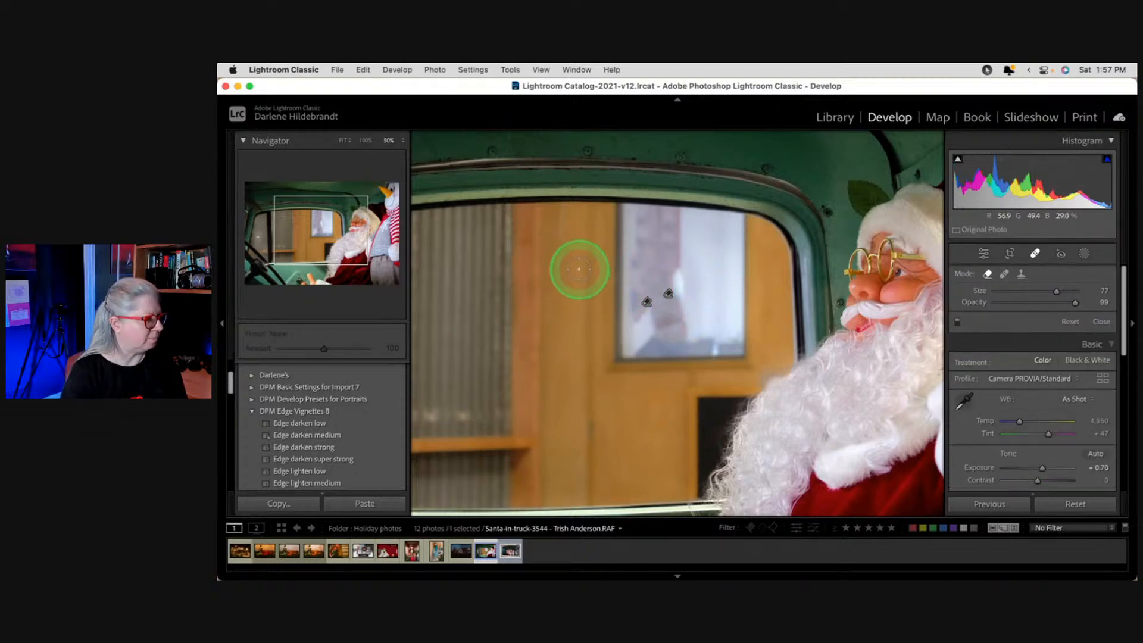
Step: Add another Content-Aware Remove stroke at size 77 and move it over the remaining mark in the upper middle of the framed panel
{"action": "left_click_drag", "start_coordinate": [568, 266], "coordinate": [571, 291]}
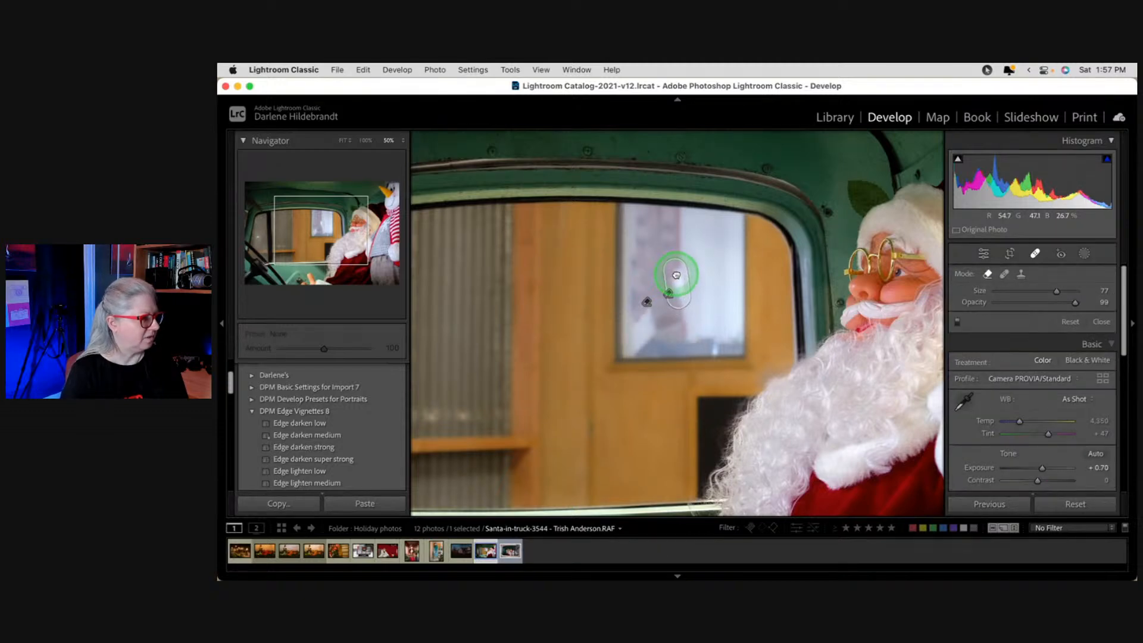
{"action": "left_click", "coordinate": [676, 274]}
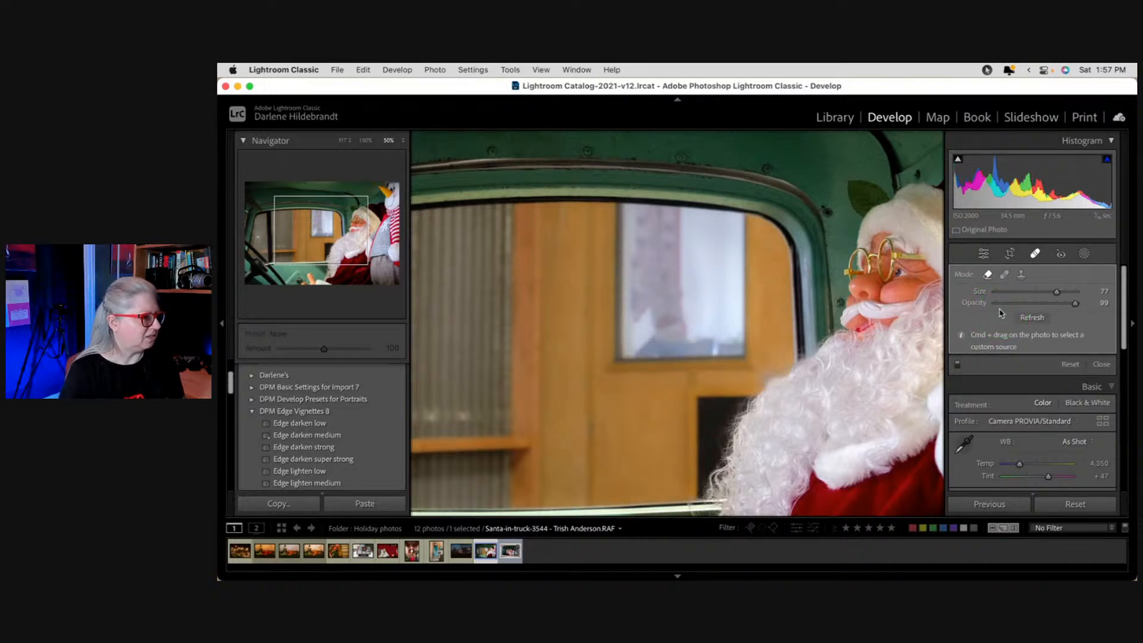
Step: Close the Remove tool and view the whole photo in its Before state
{"action": "key", "text": "q"}
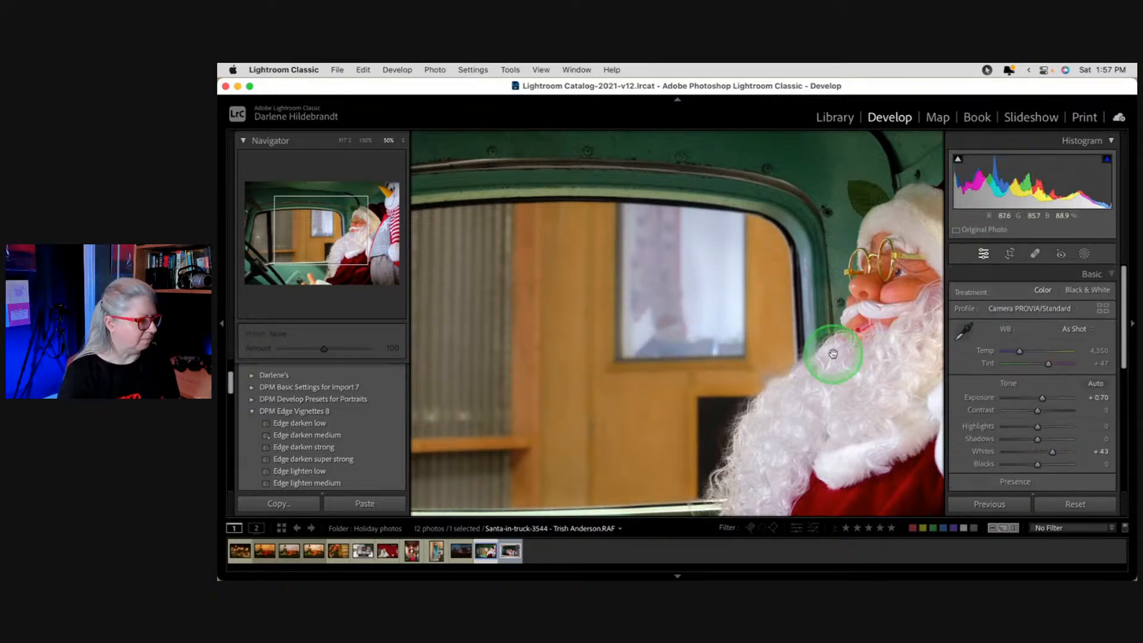
{"action": "left_click", "coordinate": [840, 353]}
{"action": "key", "text": "backslash"}
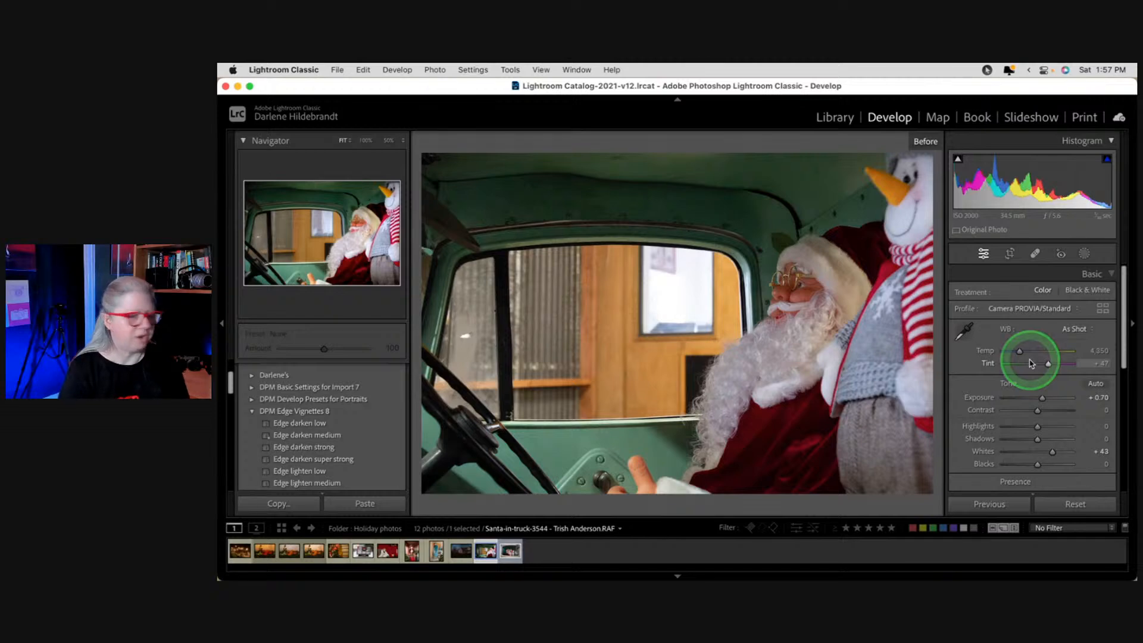
Step: Compare the edited Santa photo with its Before state
{"action": "key", "text": "backslash"}
{"action": "key", "text": "backslash"}
{"action": "key", "text": "backslash"}
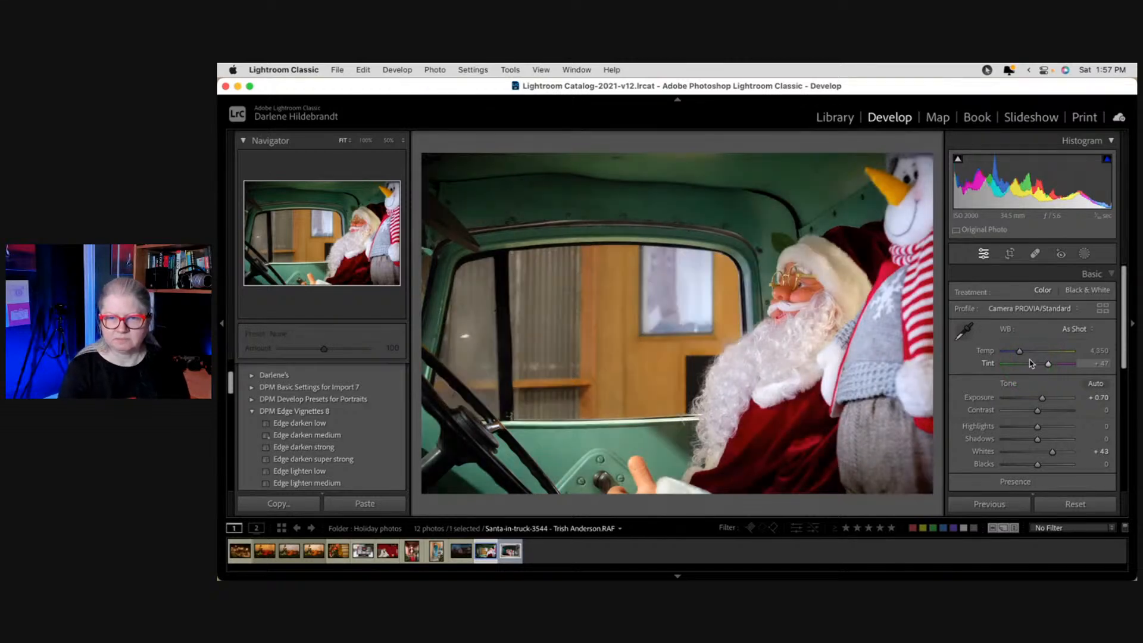
Step: Set the photo's global Exposure to +0.90, Blacks to -20 and Clarity to +18, and compare the result with the Before state
{"action": "left_click", "coordinate": [1040, 398]}
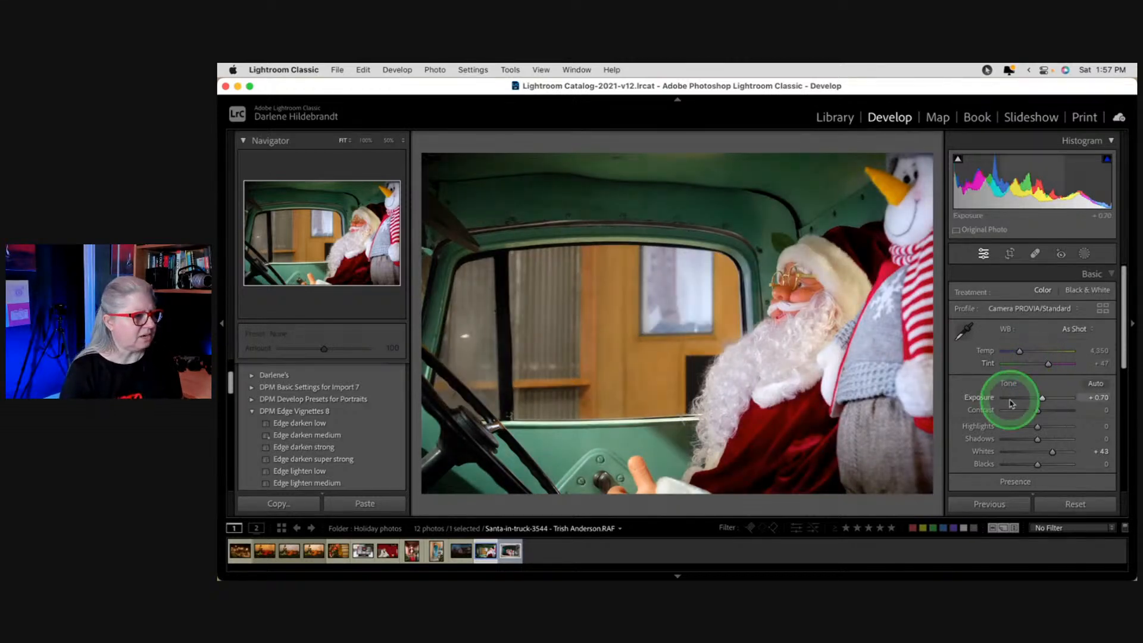
{"action": "left_click_drag", "start_coordinate": [1040, 397], "coordinate": [1043, 399]}
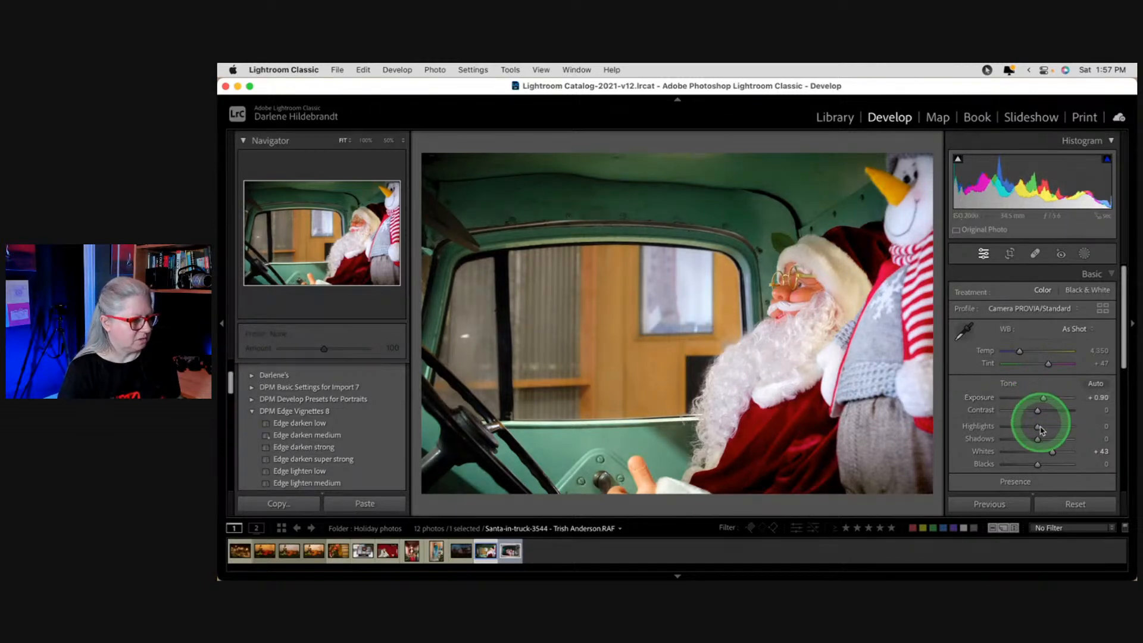
{"action": "left_click", "coordinate": [1037, 465], "text": "alt"}
{"action": "left_click_drag", "start_coordinate": [1038, 465], "coordinate": [1046, 436]}
{"action": "scroll", "coordinate": [1036, 416], "scroll_direction": "down", "scroll_amount": 2}
{"action": "left_click", "coordinate": [1038, 372]}
{"action": "scroll", "coordinate": [1039, 372], "scroll_direction": "down", "scroll_amount": 1}
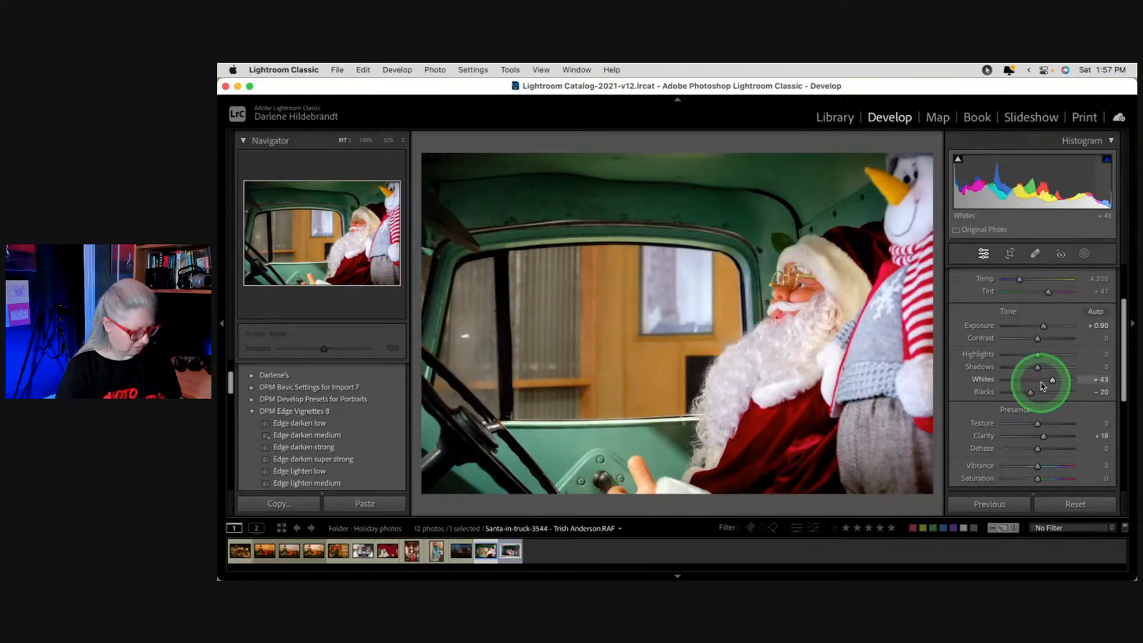
{"action": "key", "text": "backslash"}
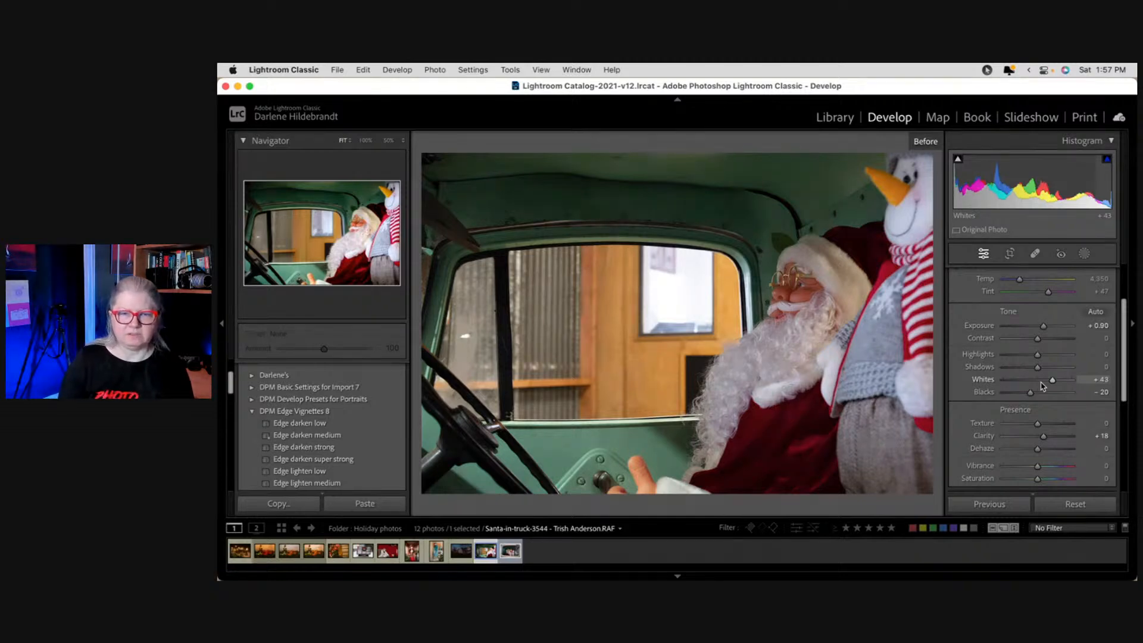
{"action": "key", "text": "backslash"}
Step: Compare Before and After with the photo rotated upside down and the interface hidden, and return to the upright view with everything shown
{"action": "key", "text": "super+bracketright"}
{"action": "key", "text": "super+bracketright"}
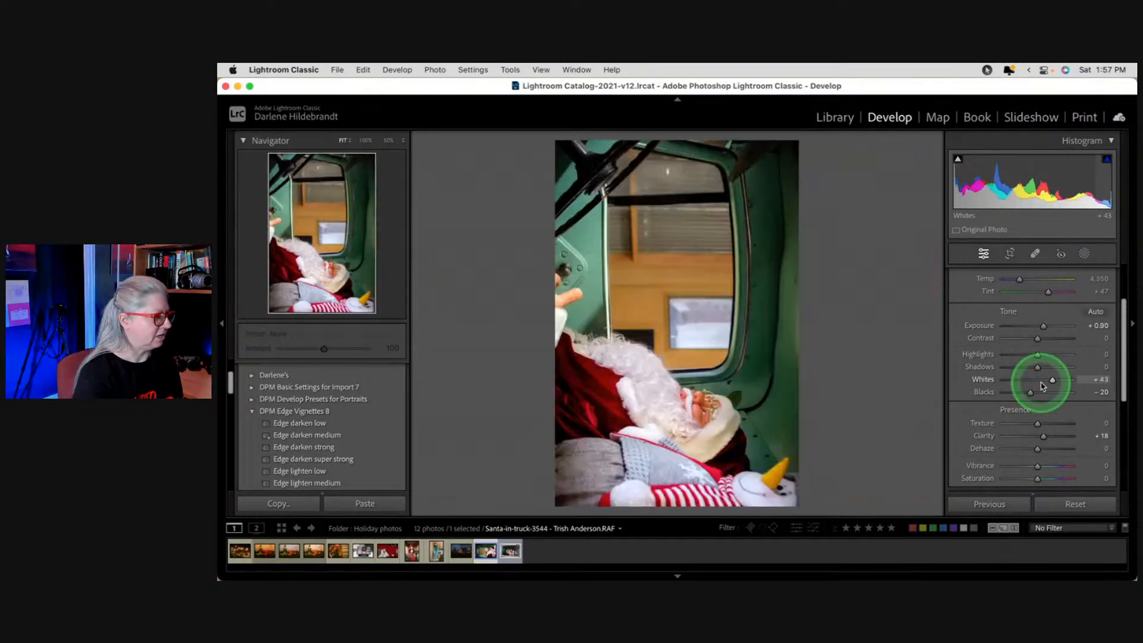
{"action": "key", "text": "shift+Tab"}
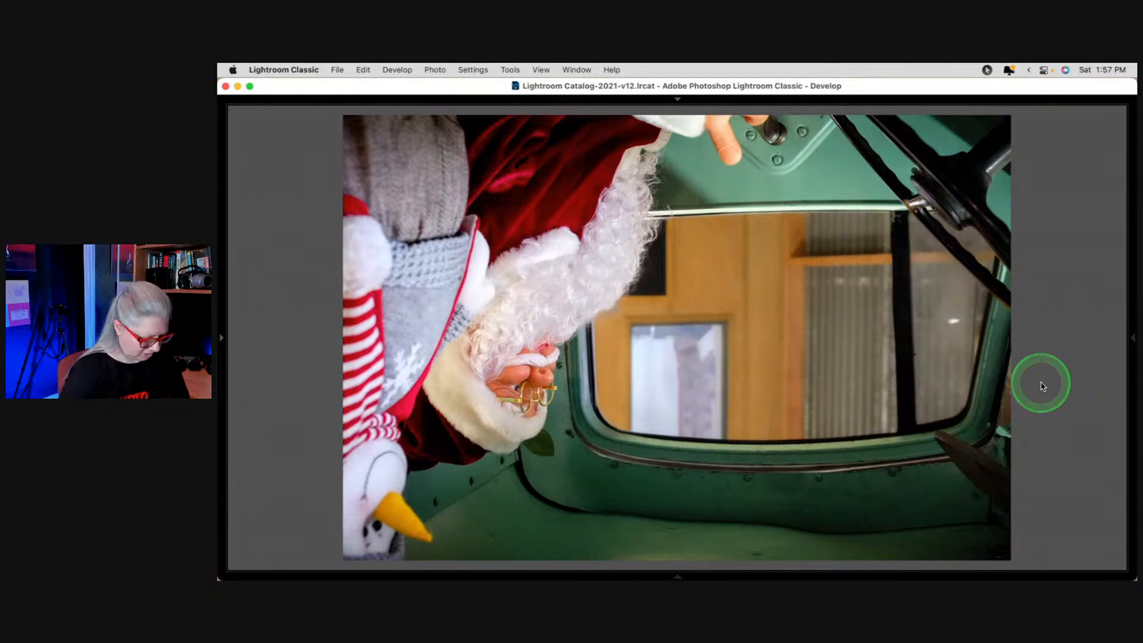
{"action": "key", "text": "backslash"}
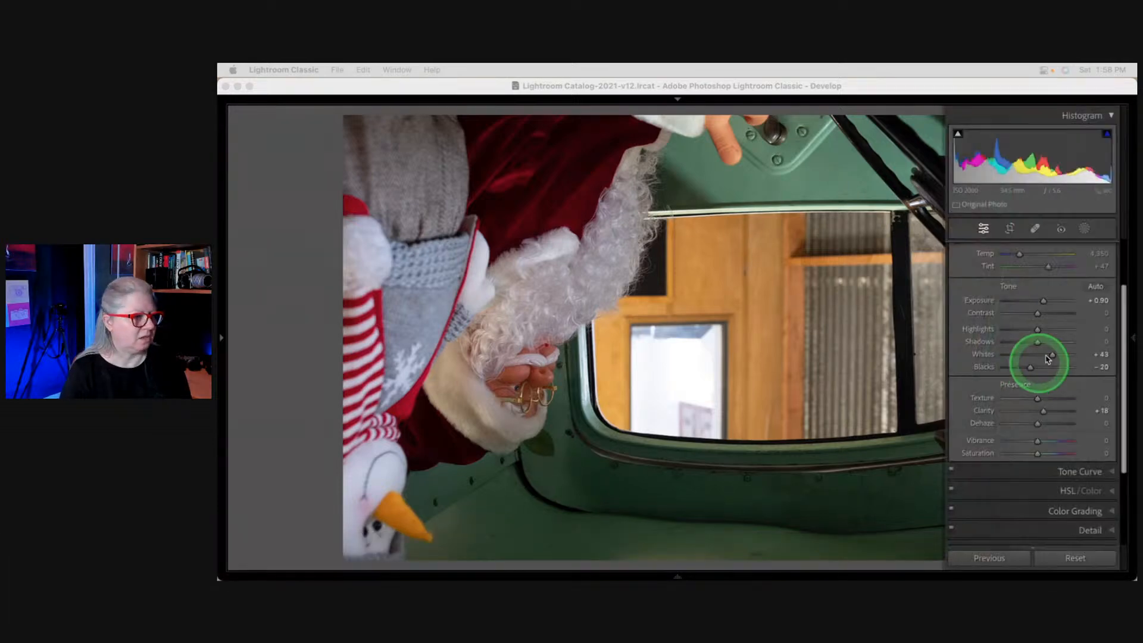
{"action": "left_click", "coordinate": [1043, 174]}
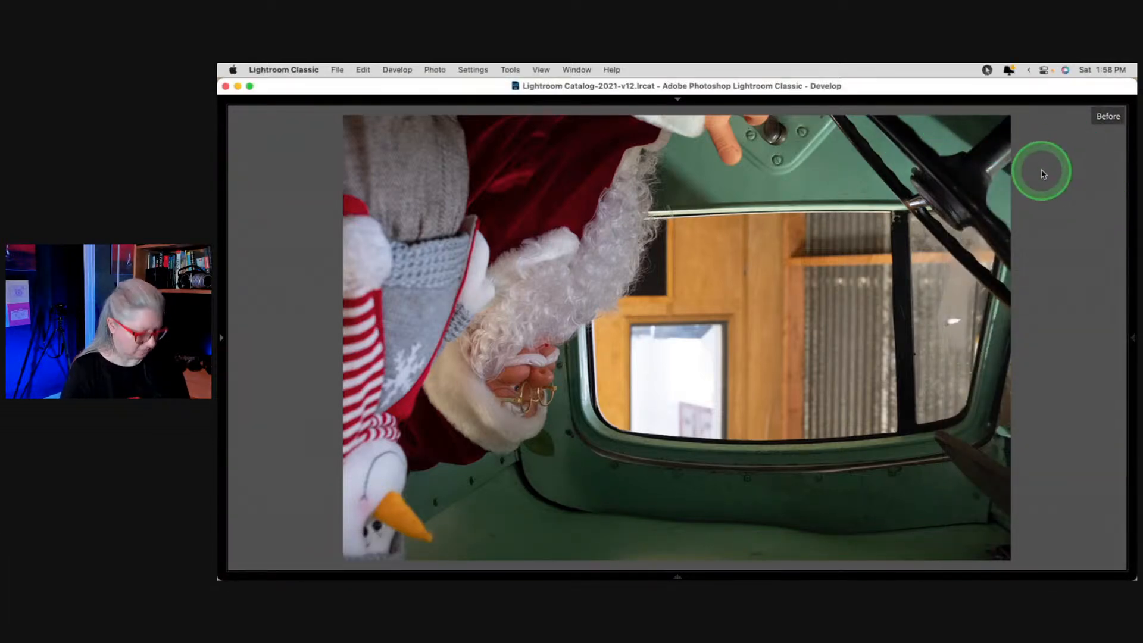
{"action": "key", "text": "backslash"}
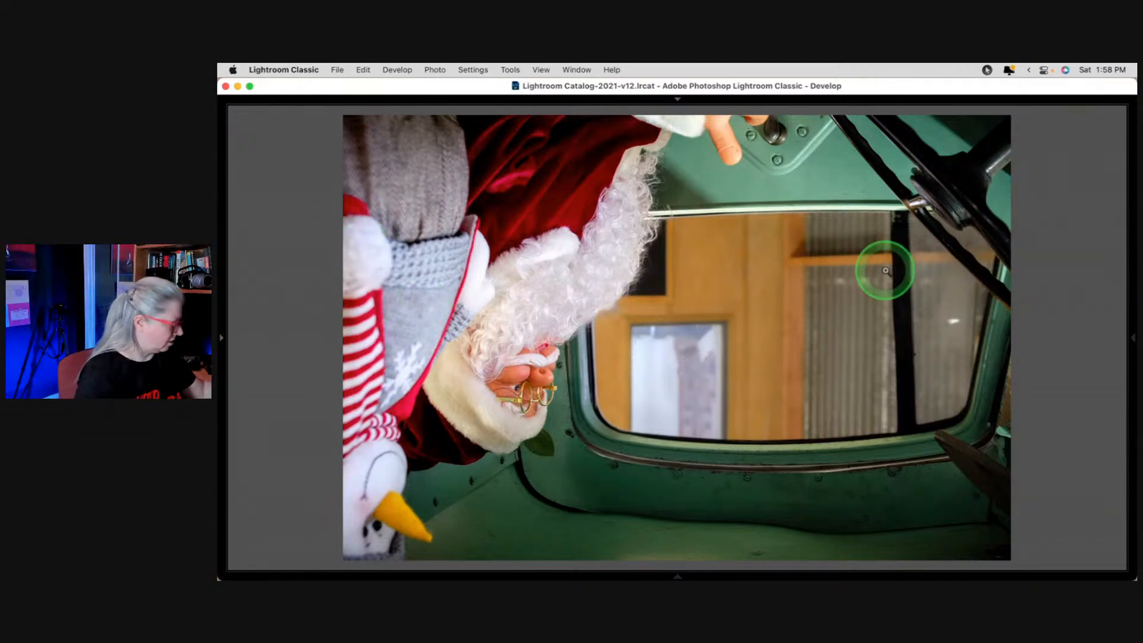
{"action": "key", "text": "super+]"}
{"action": "key", "text": "super+]"}
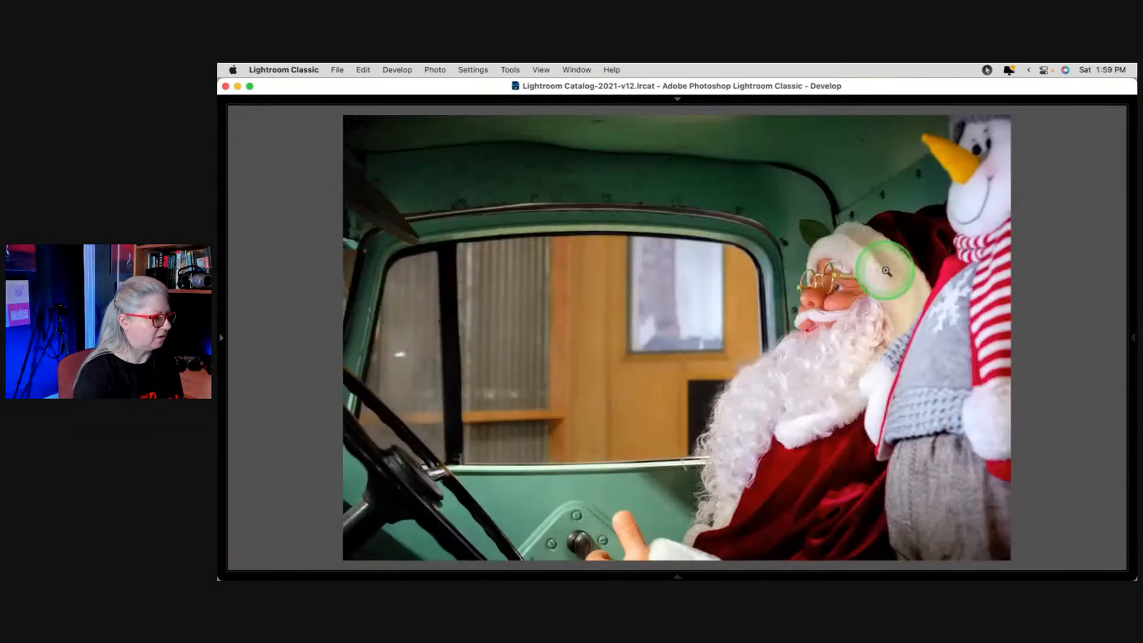
{"action": "key", "text": "shift+Tab"}
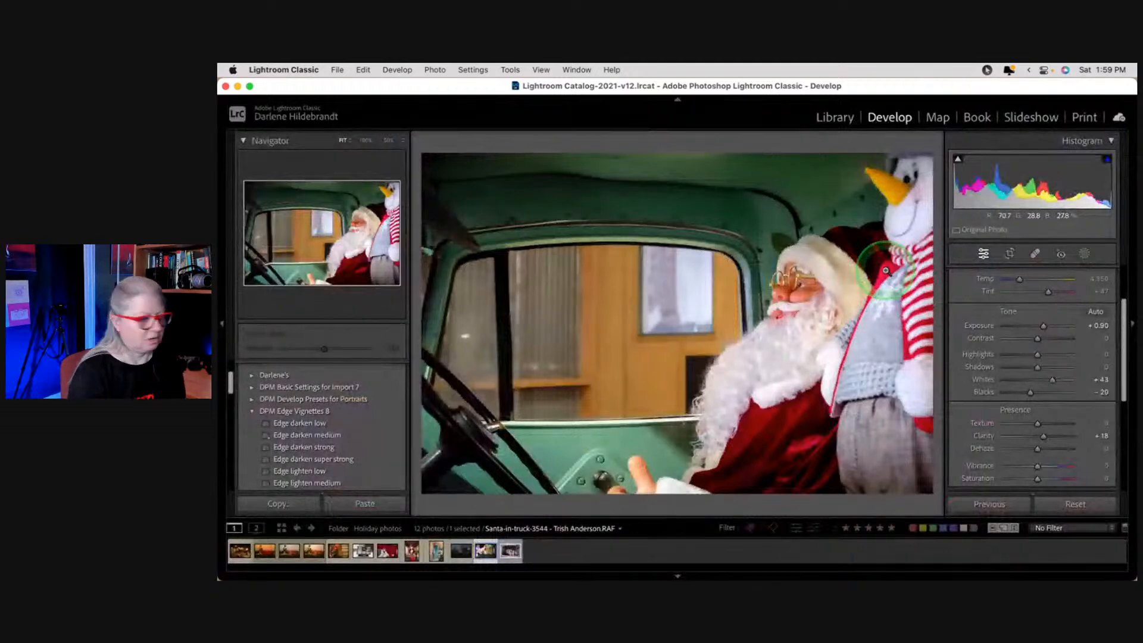
Step: Add a Linear Gradient mask that covers the snowman from the photo's right edge and fades toward Santa's face
{"action": "left_click", "coordinate": [1073, 257]}
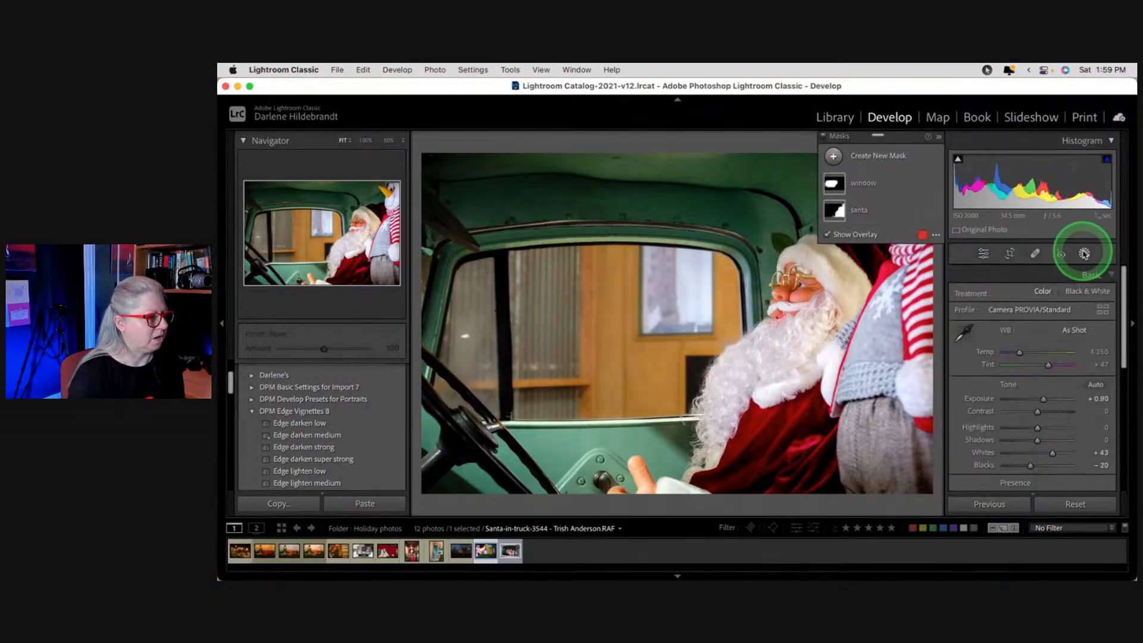
{"action": "left_click", "coordinate": [834, 157]}
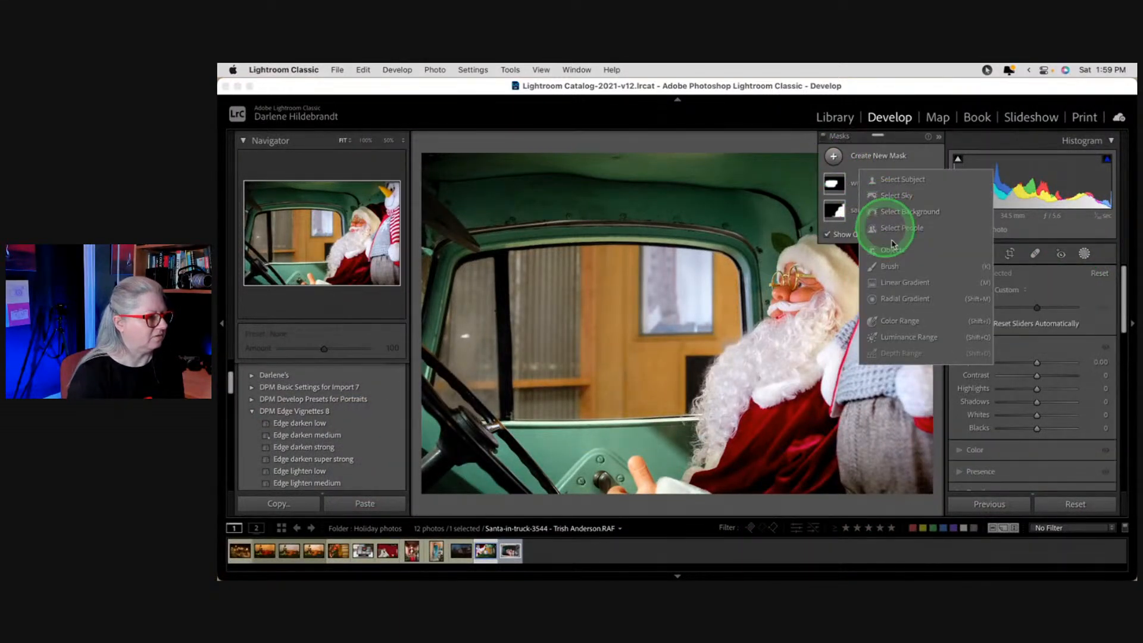
{"action": "left_click", "coordinate": [900, 283]}
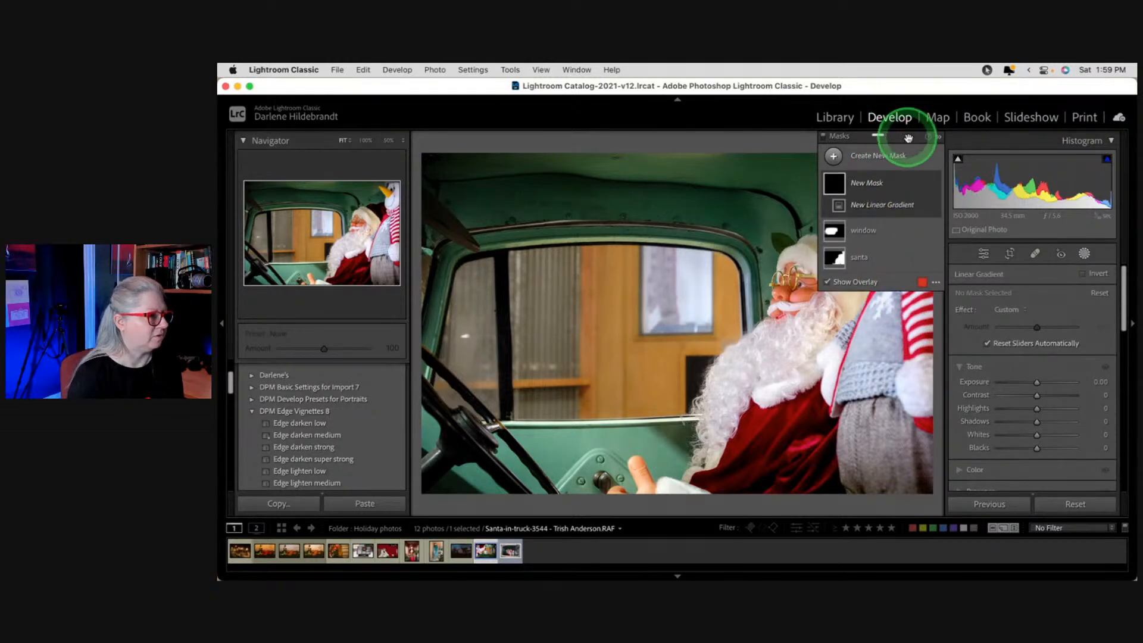
{"action": "left_click_drag", "start_coordinate": [908, 138], "coordinate": [421, 158]}
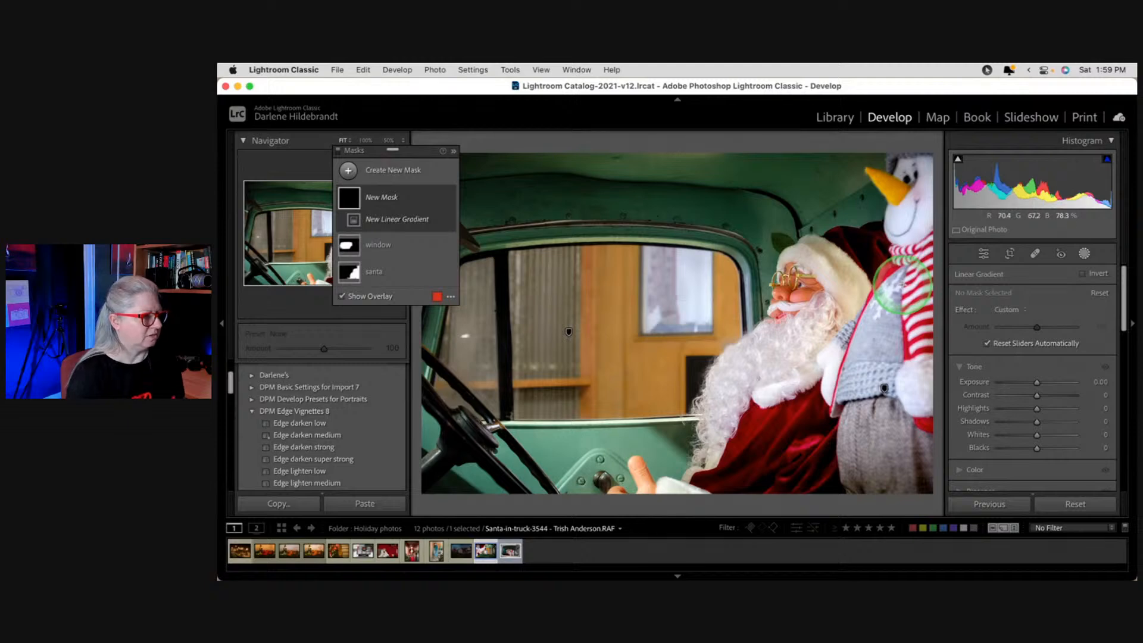
{"action": "left_click_drag", "start_coordinate": [905, 283], "coordinate": [805, 274]}
Step: Set the snowman gradient's Exposure to -0.32 and Highlights to -4, and close masking
{"action": "left_click", "coordinate": [1036, 382]}
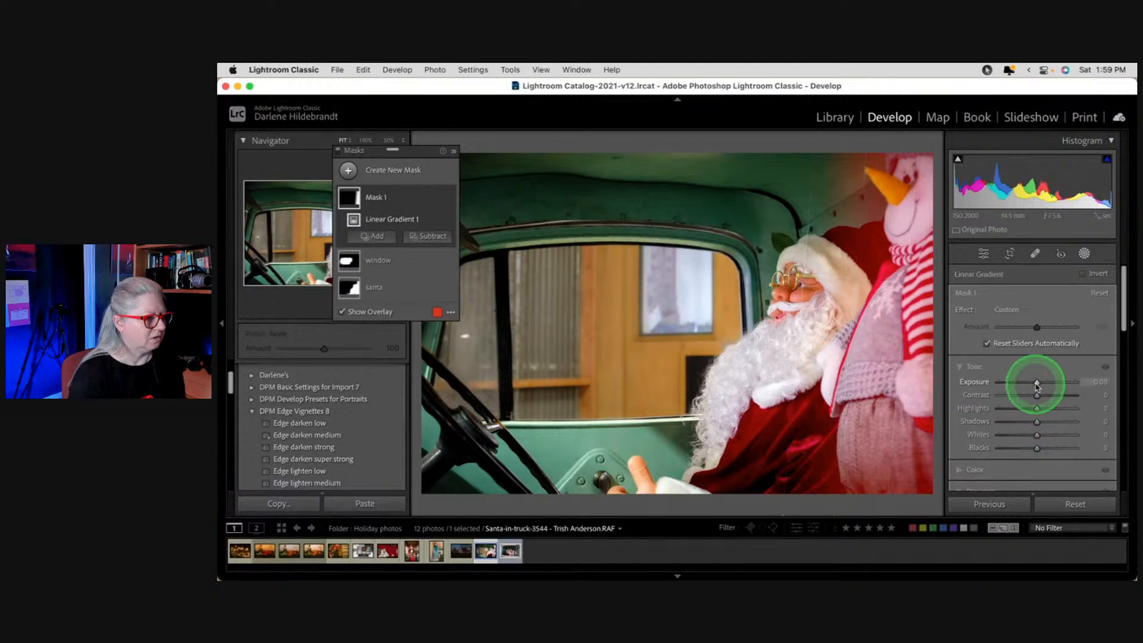
{"action": "left_click_drag", "start_coordinate": [1037, 385], "coordinate": [1035, 408]}
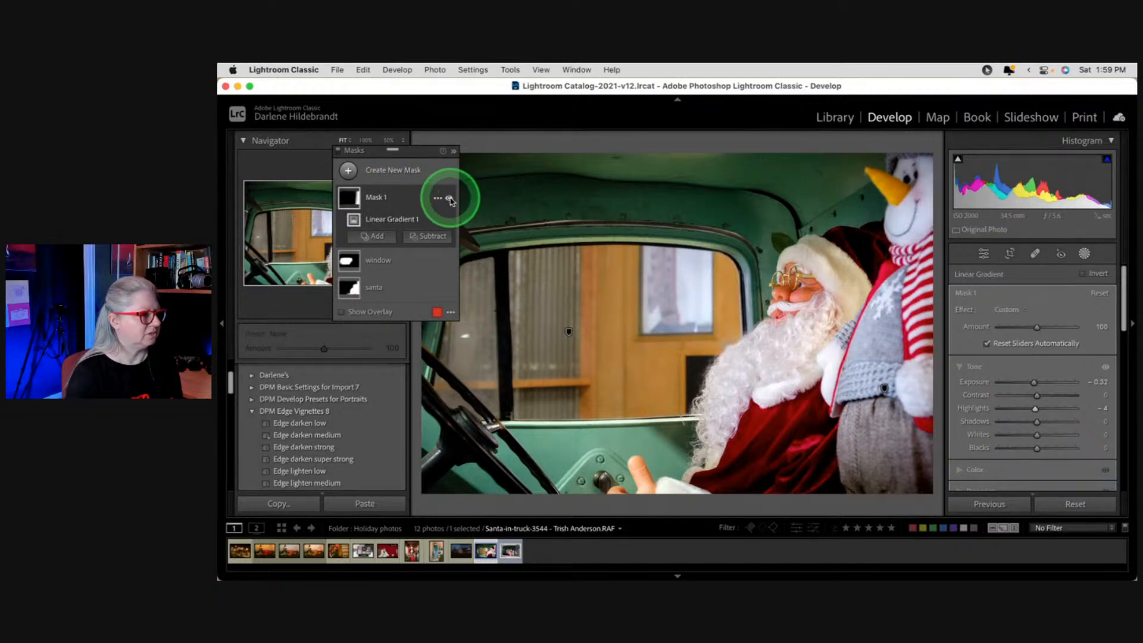
{"action": "left_click", "coordinate": [1084, 255]}
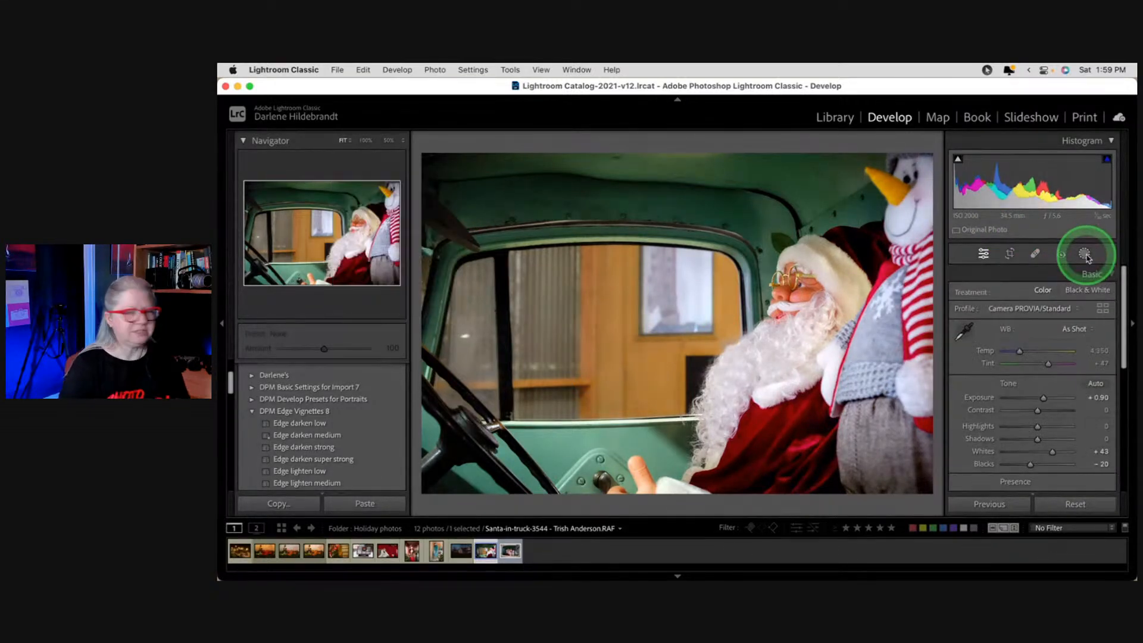
Step: Compare the edited Santa-in-truck photo with its before version and return to the Library grid
{"action": "key", "text": "backslash"}
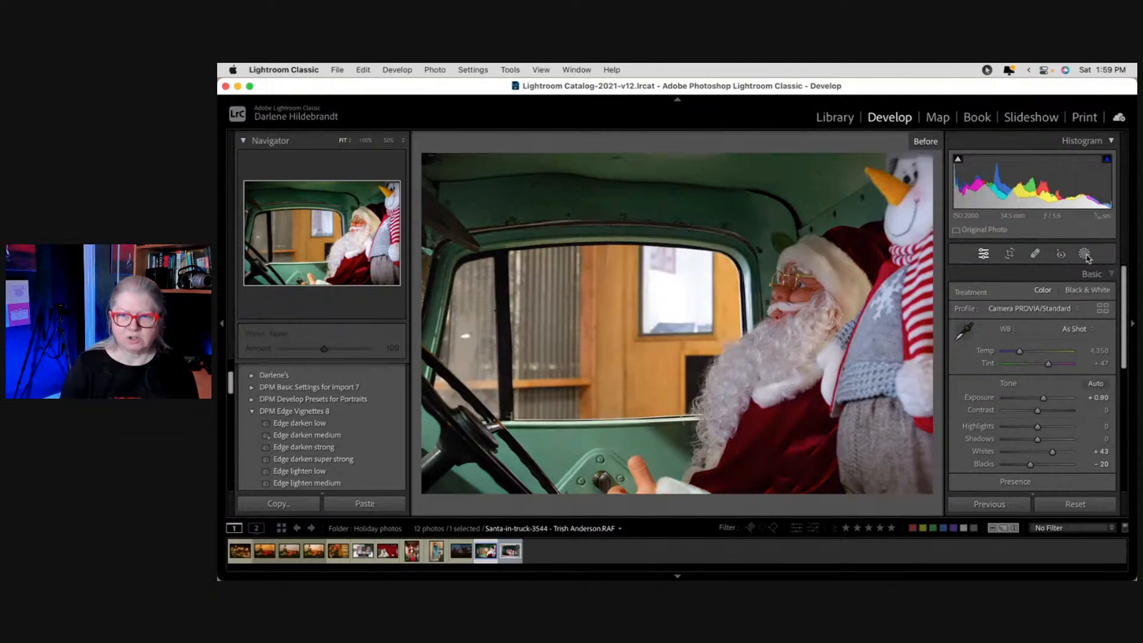
{"action": "key", "text": "backslash"}
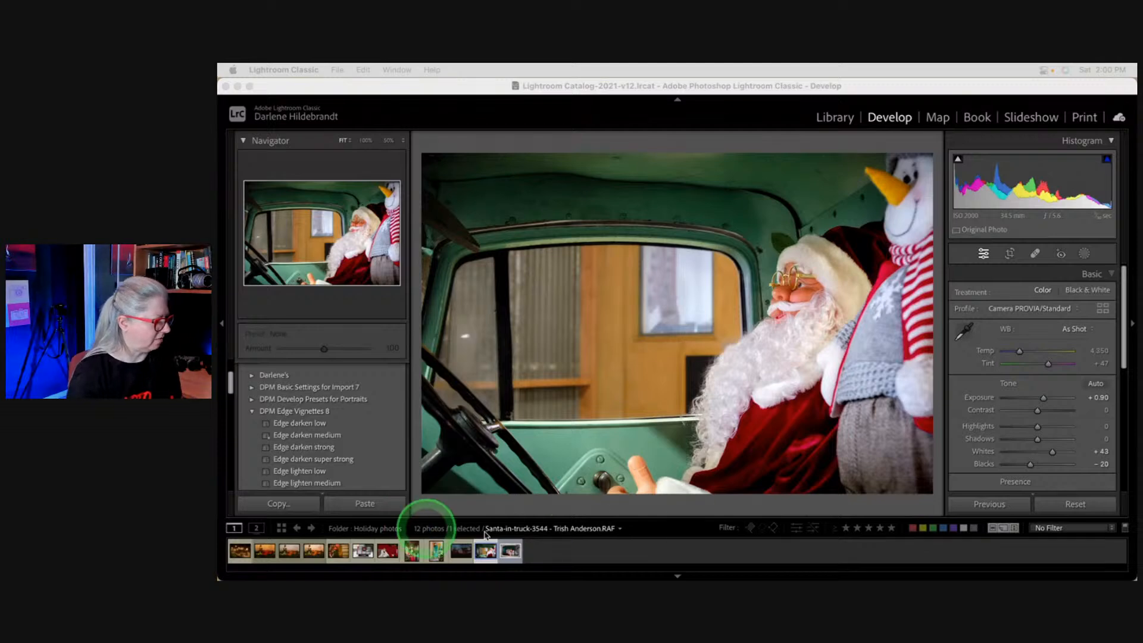
{"action": "left_click", "coordinate": [613, 546]}
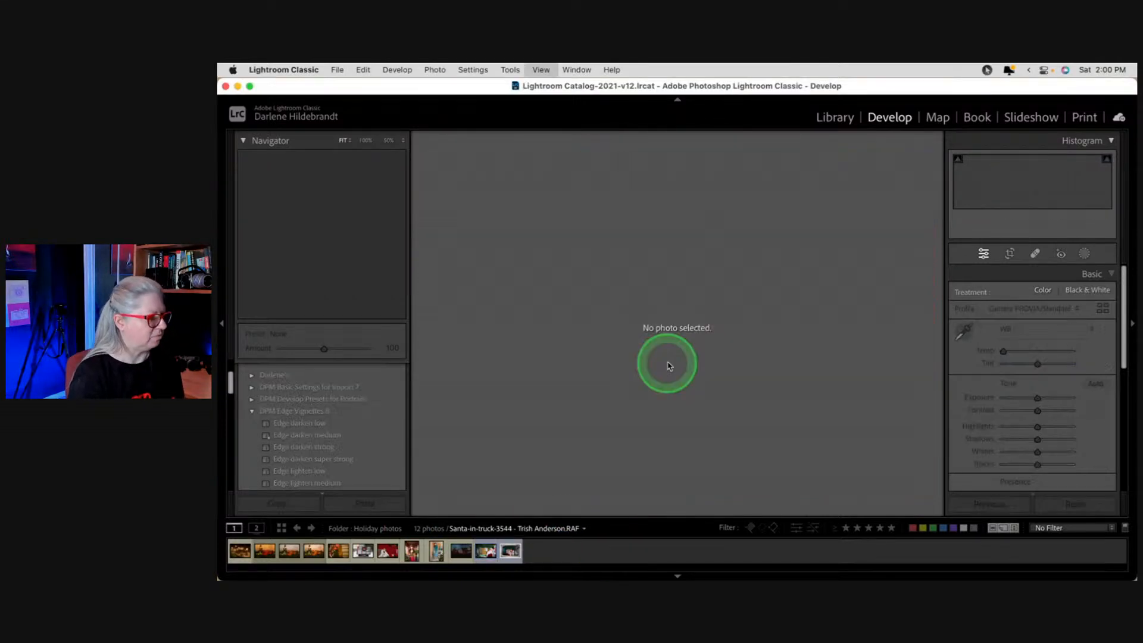
{"action": "key", "text": "g"}
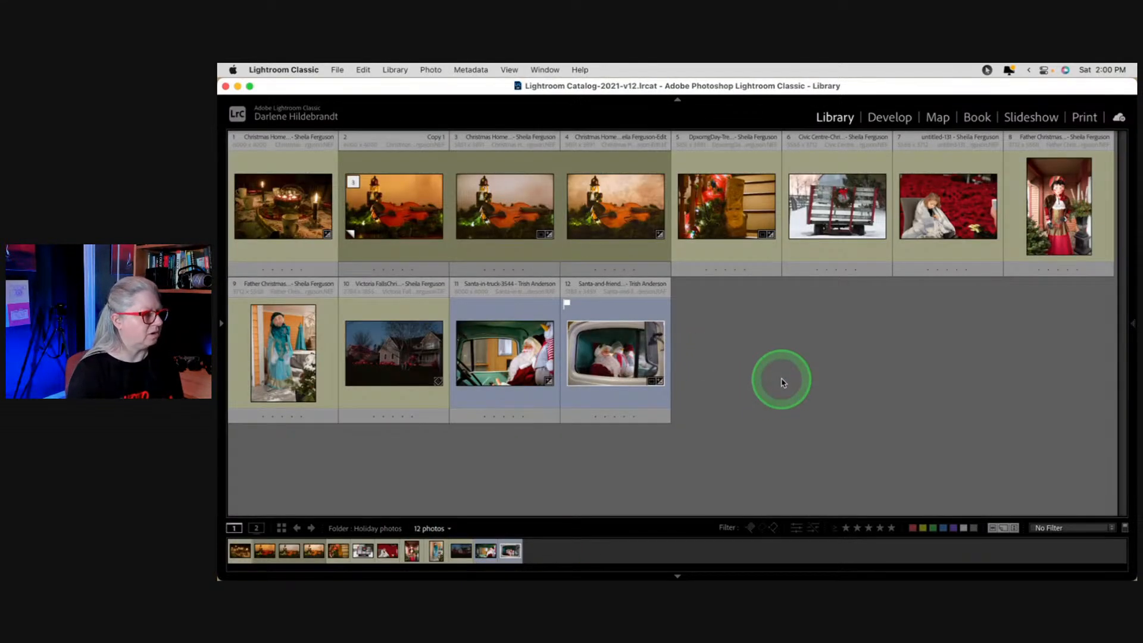
Step: View the snowy wagon photo and the dark house with pink Christmas lights enlarged, returning to the grid after each
{"action": "double_click", "coordinate": [798, 207]}
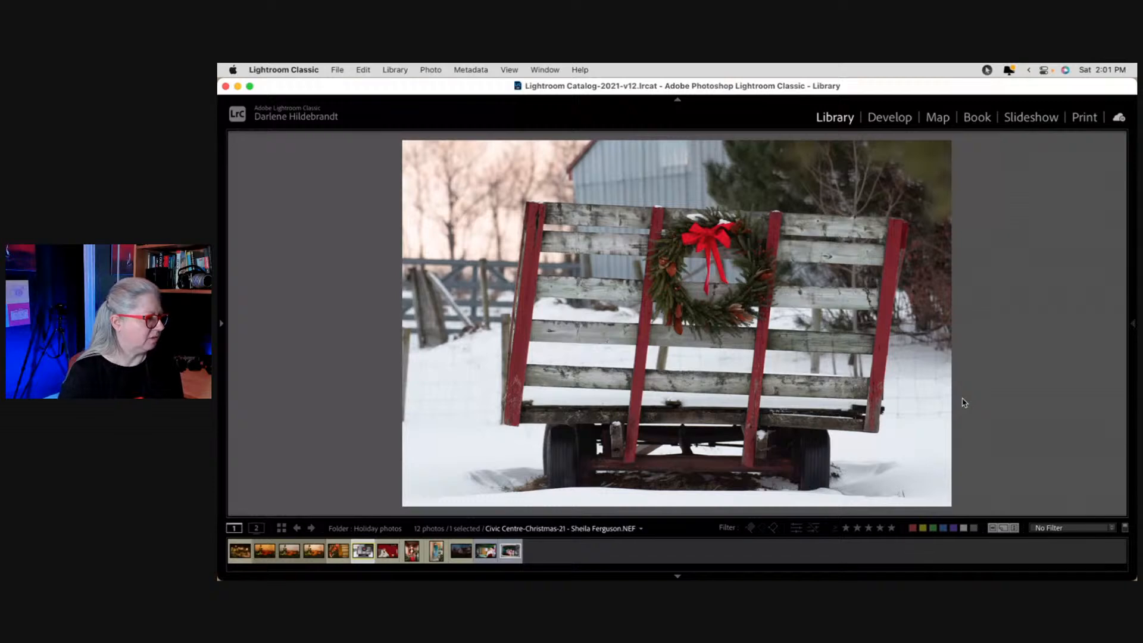
{"action": "key", "text": "g"}
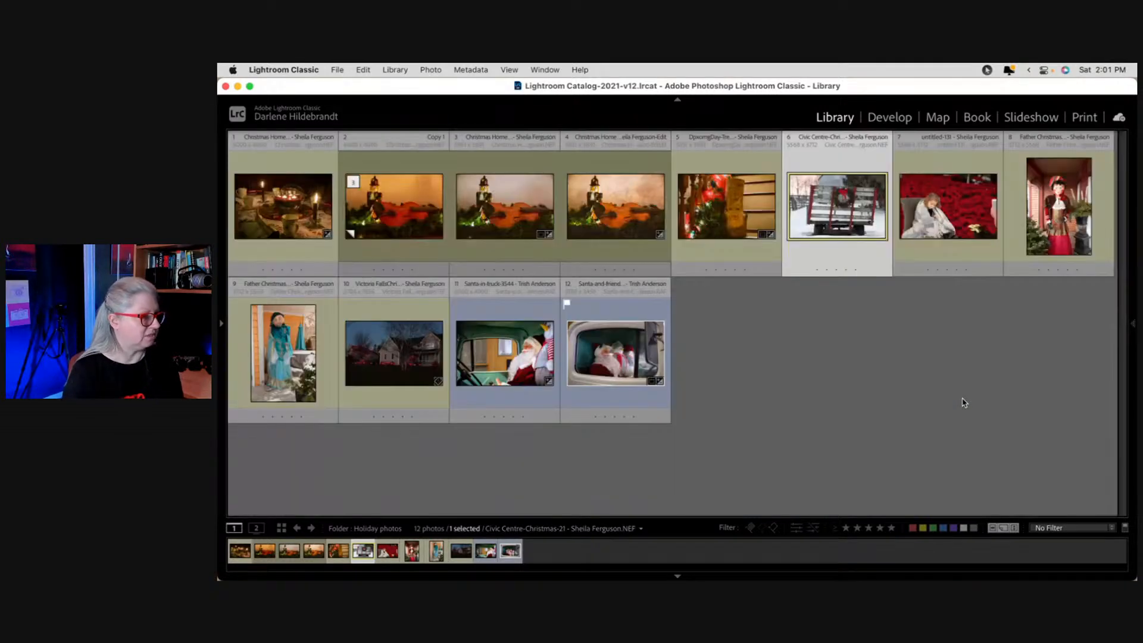
{"action": "left_click", "coordinate": [373, 369]}
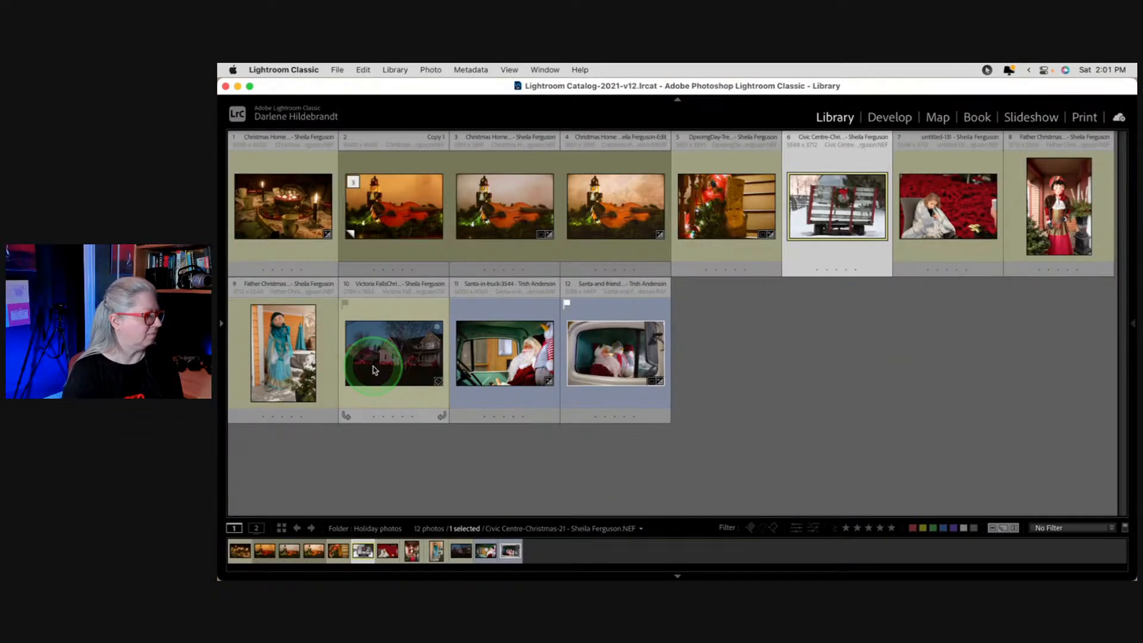
{"action": "double_click", "coordinate": [373, 370]}
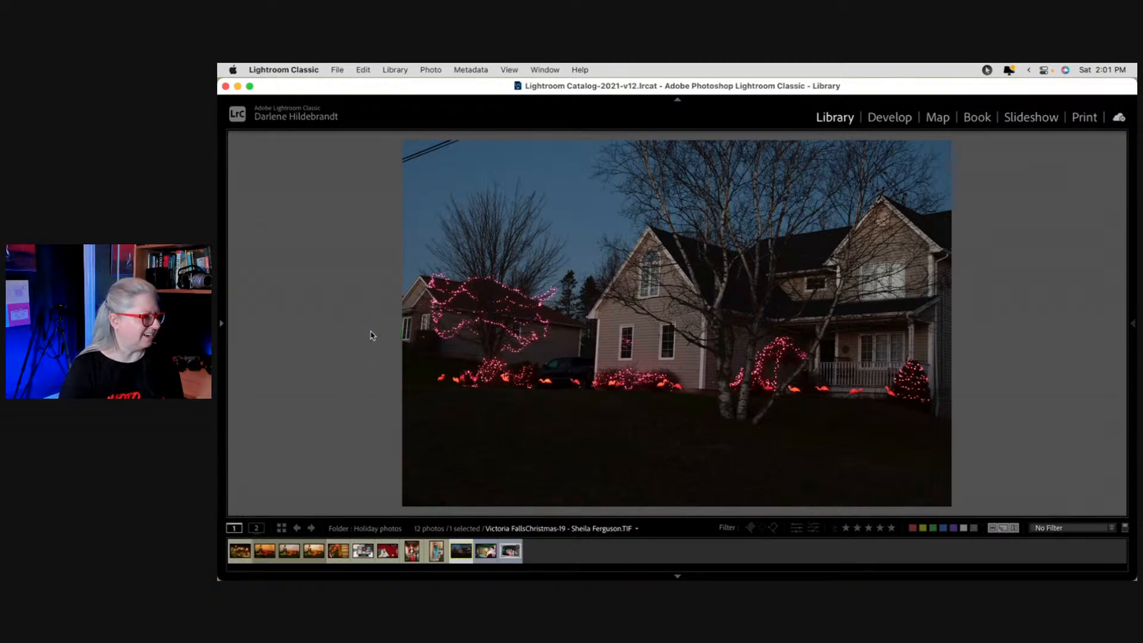
{"action": "left_click", "coordinate": [661, 375]}
{"action": "left_click", "coordinate": [660, 385]}
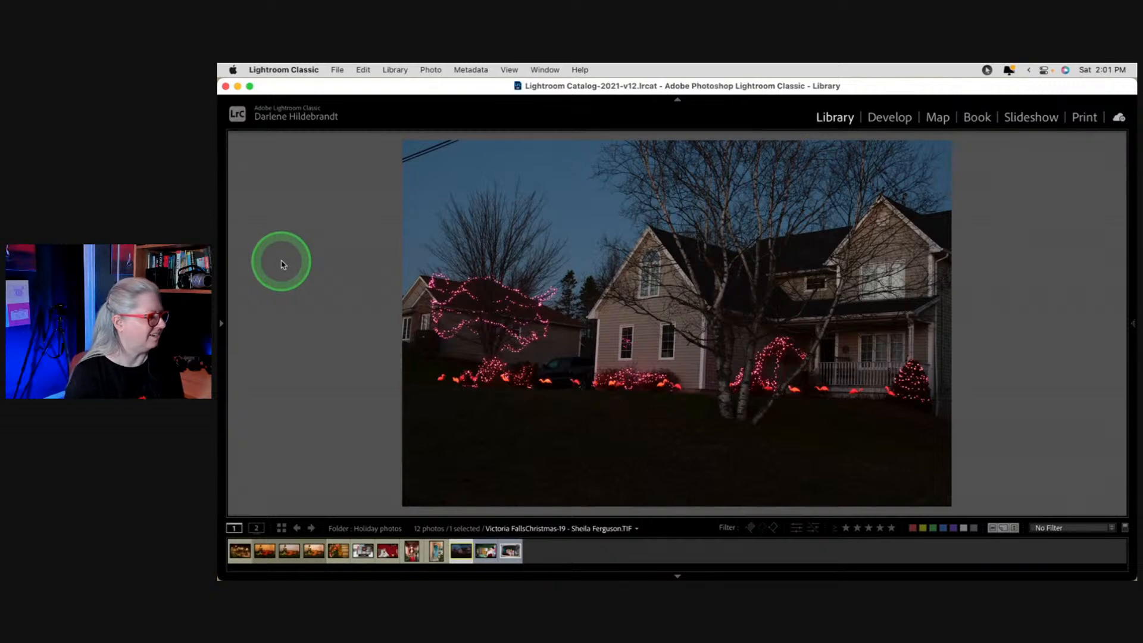
{"action": "key", "text": "g"}
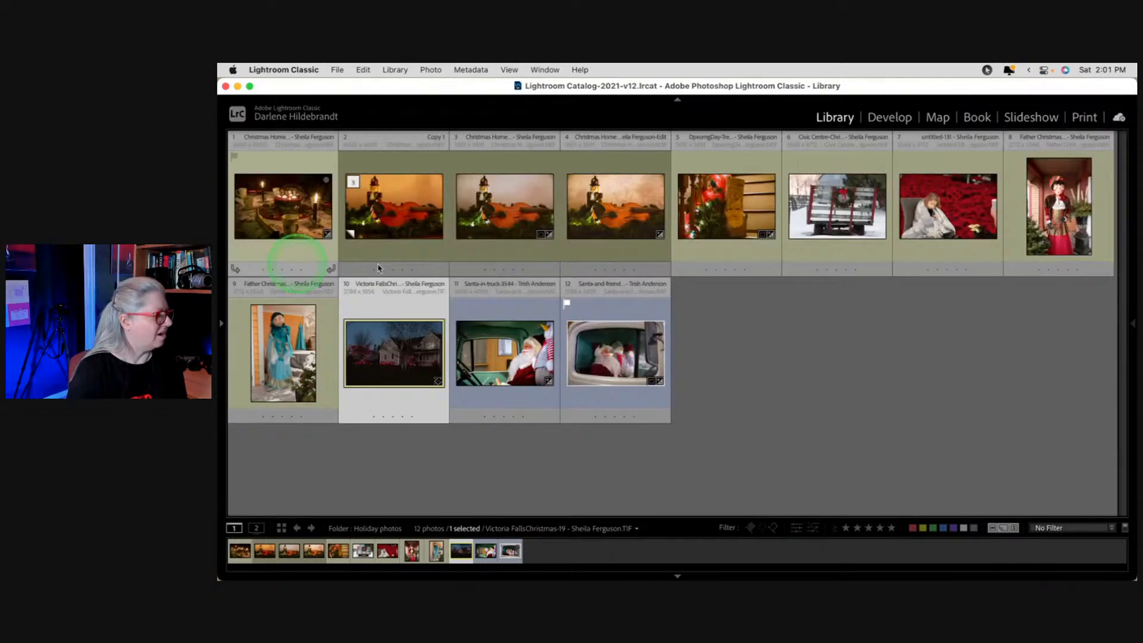
Step: View the poinsettia girl and the two costumed Father Christmas photos enlarged, and return to the grid
{"action": "double_click", "coordinate": [958, 226]}
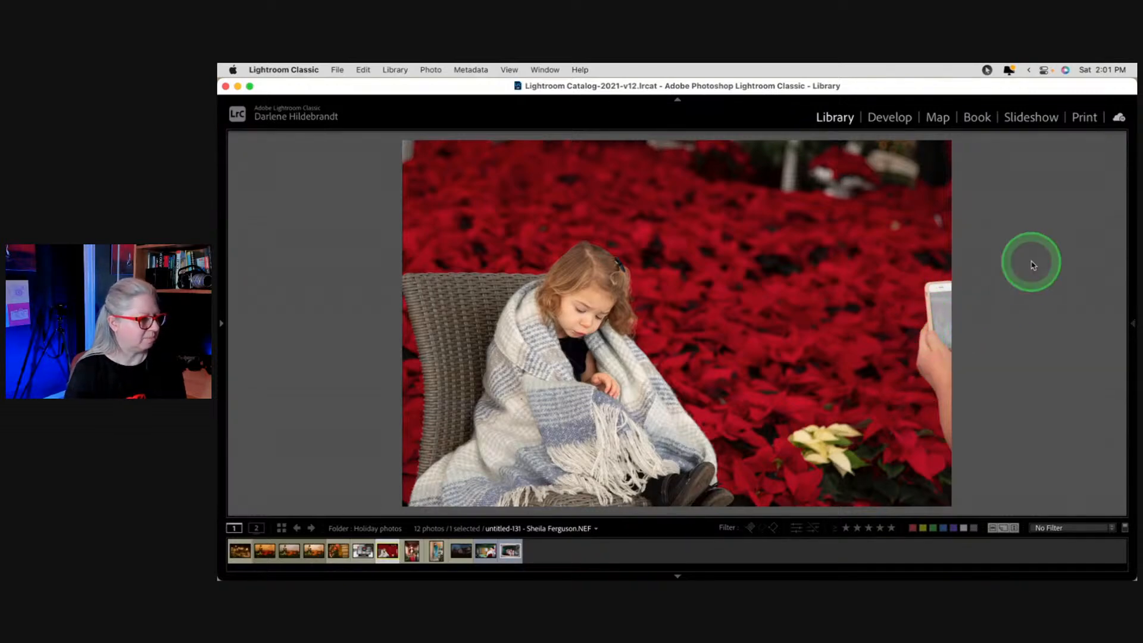
{"action": "key", "text": "Right"}
{"action": "key", "text": "Right"}
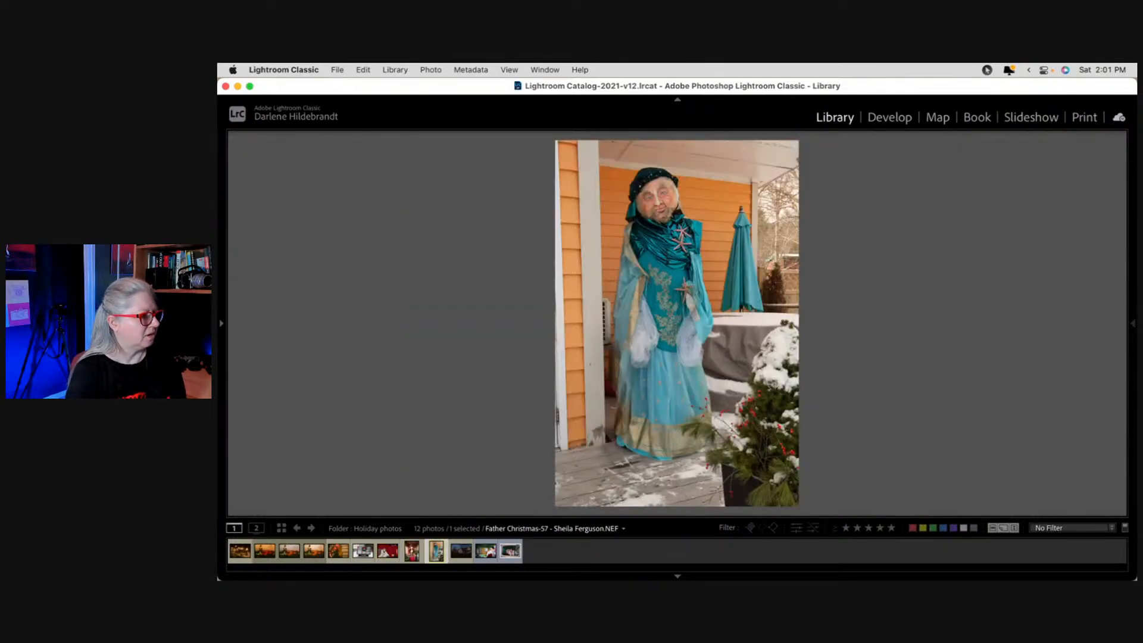
{"action": "key", "text": "Left"}
{"action": "key", "text": "Right"}
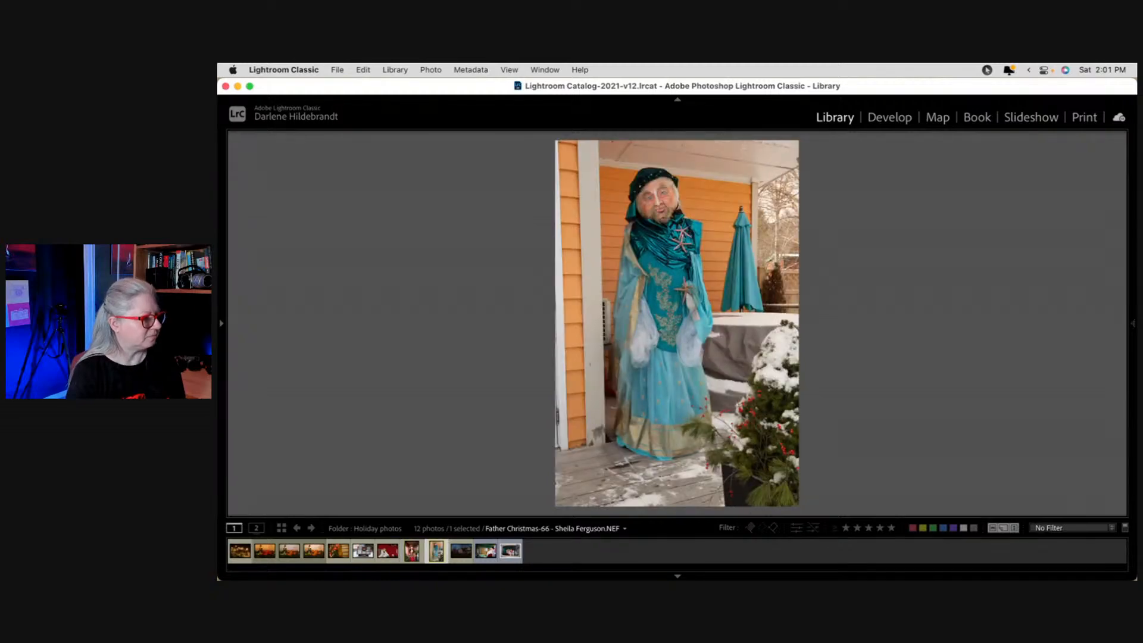
{"action": "key", "text": "Left"}
{"action": "key", "text": "g"}
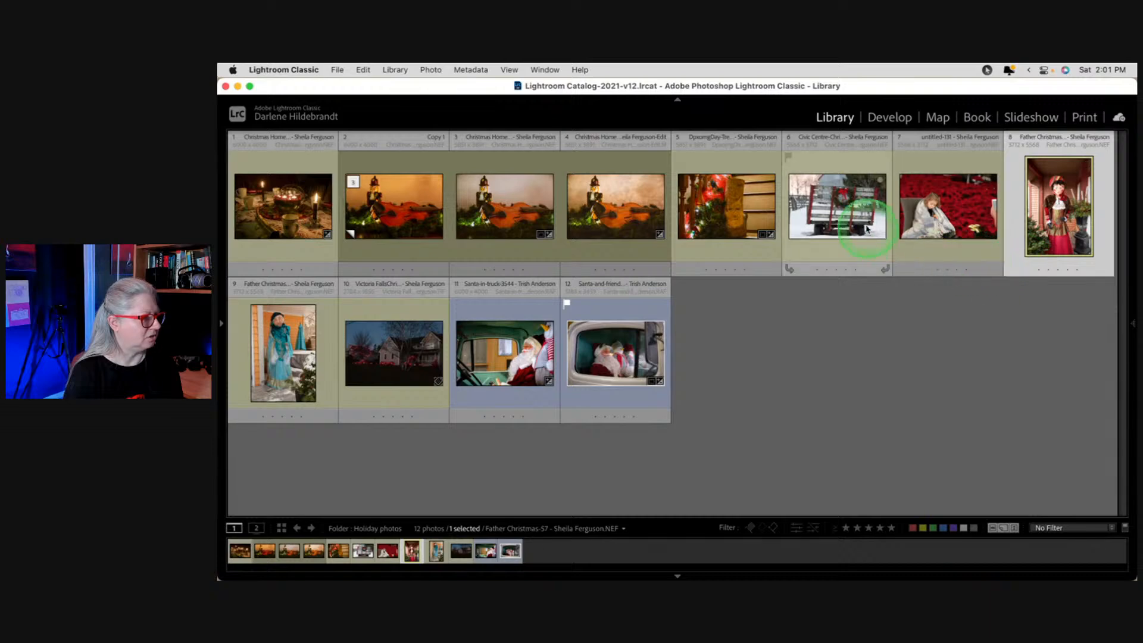
Step: Select the wagon, poinsettia girl, red-dressed figure and house lights photos and compare them side by side in Survey view
{"action": "left_click", "coordinate": [846, 210]}
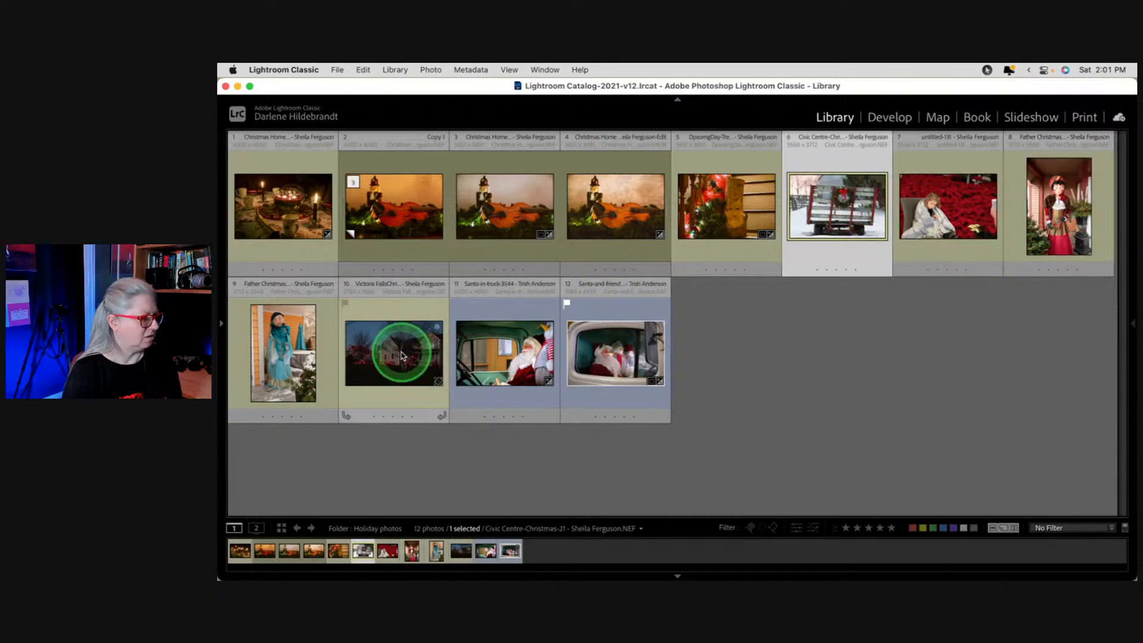
{"action": "left_click", "coordinate": [401, 356], "text": "shift"}
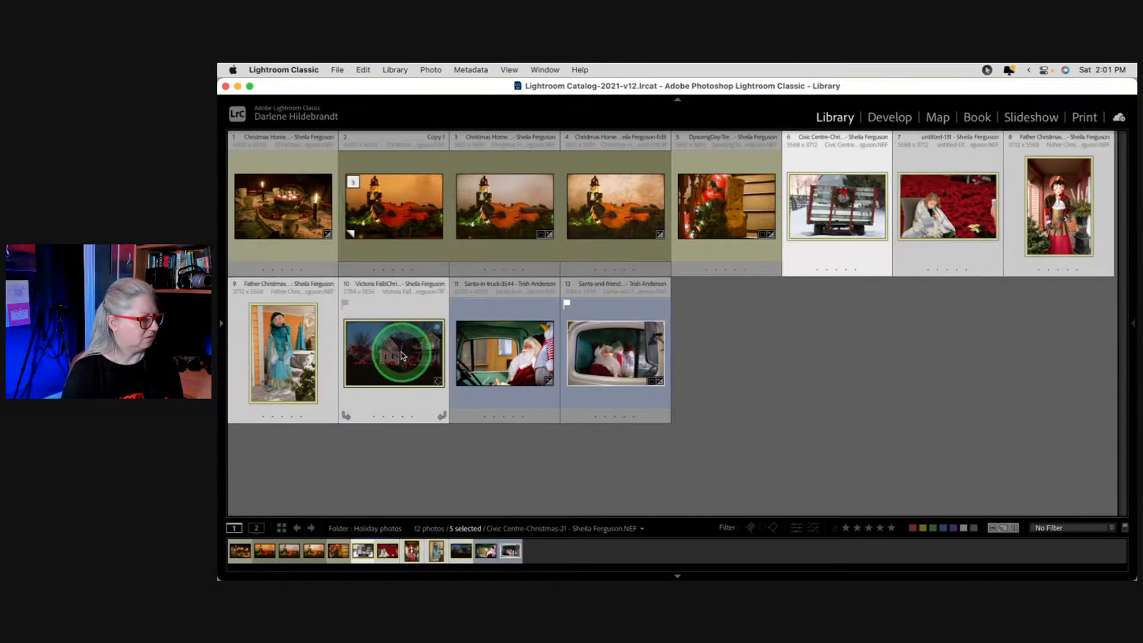
{"action": "left_click", "coordinate": [280, 357], "text": "super"}
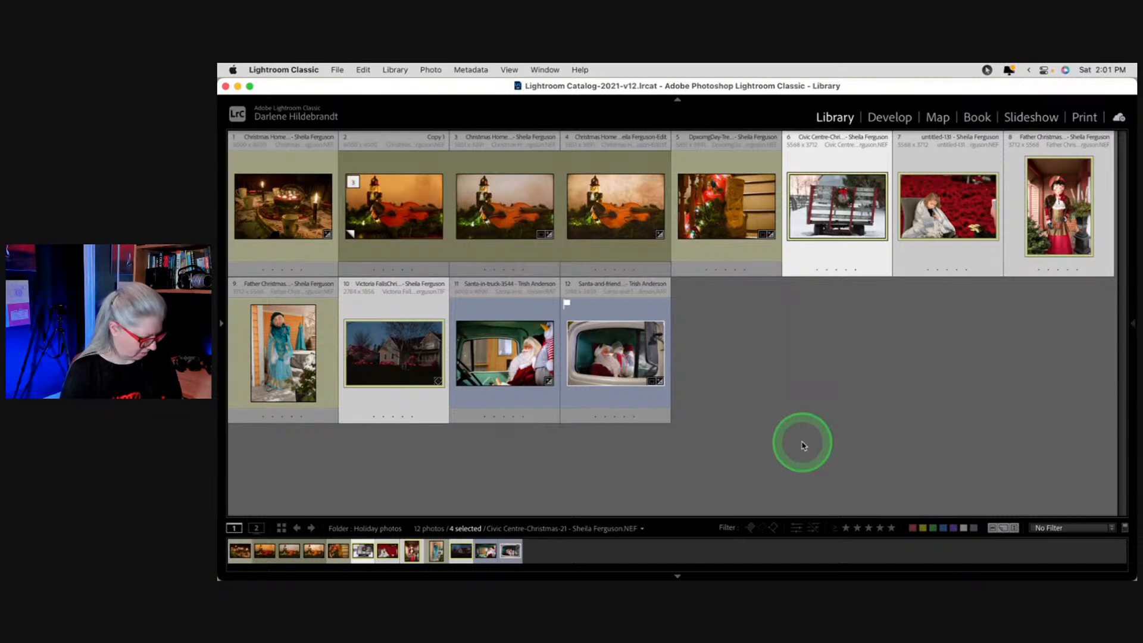
{"action": "key", "text": "n"}
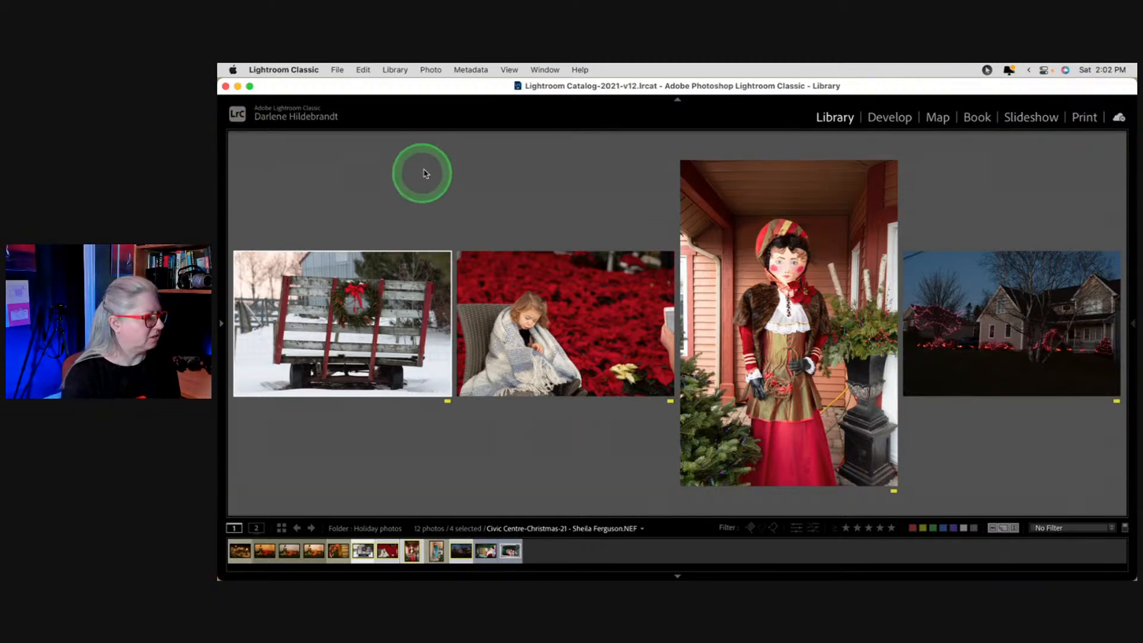
Step: Return to the grid, clear the selection and open only the snowy wagon photo in the Develop module
{"action": "key", "text": "g"}
{"action": "left_click", "coordinate": [824, 375]}
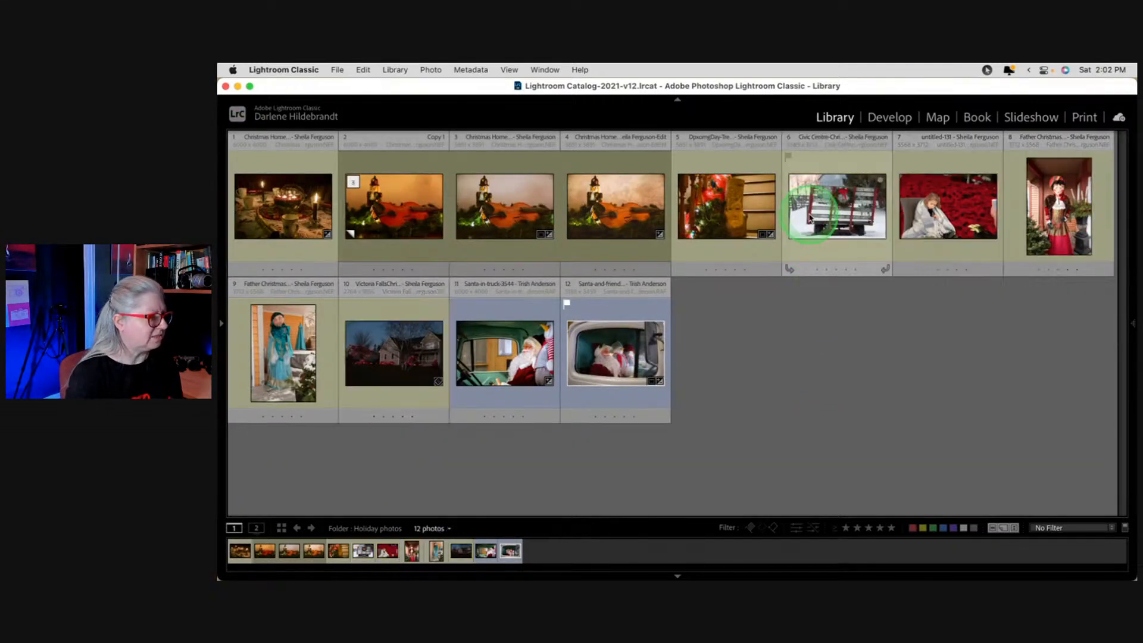
{"action": "left_click", "coordinate": [810, 213]}
{"action": "key", "text": "d"}
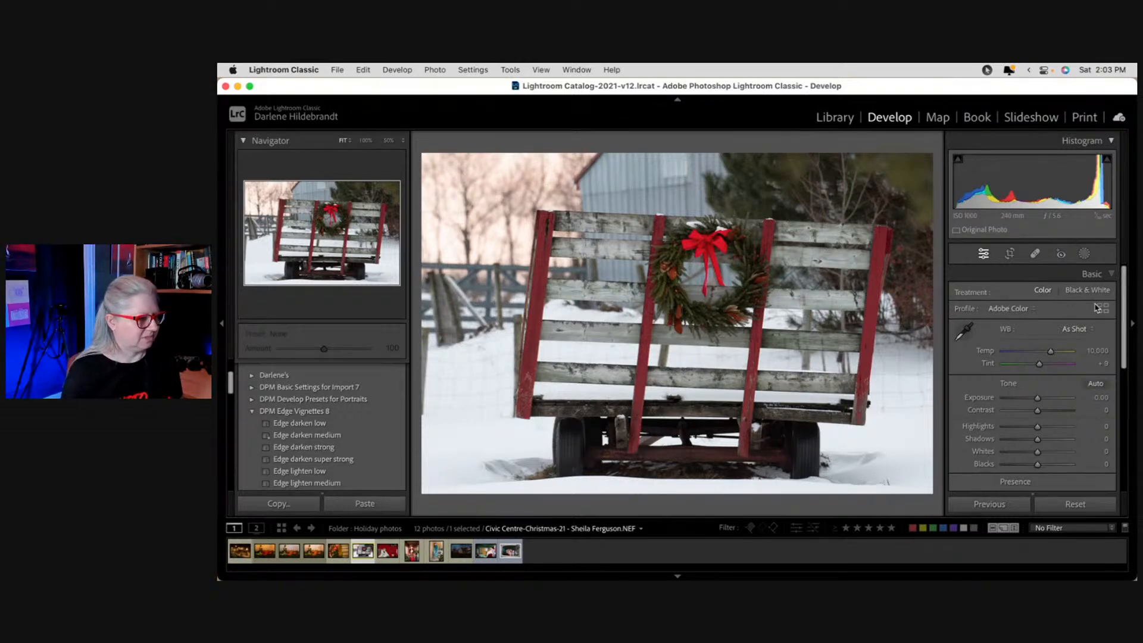
Step: Preview the Camera Matching profiles on the wagon photo in the Profile Browser and apply Camera Standard
{"action": "left_click", "coordinate": [1097, 308]}
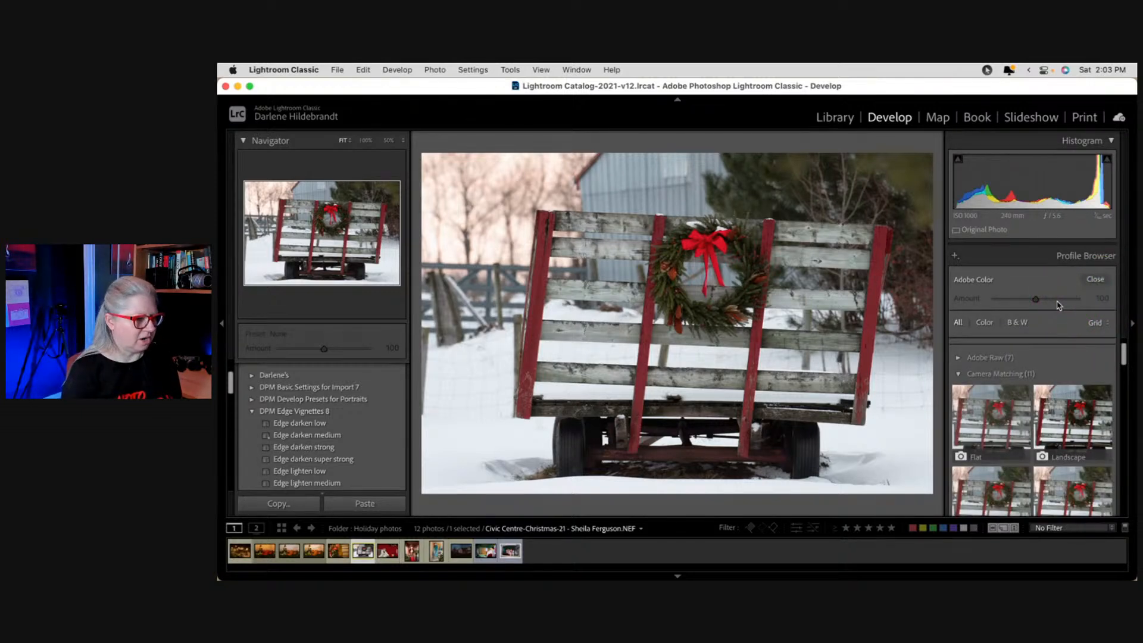
{"action": "left_click", "coordinate": [1068, 411]}
{"action": "left_click", "coordinate": [985, 411]}
{"action": "left_click", "coordinate": [1074, 416]}
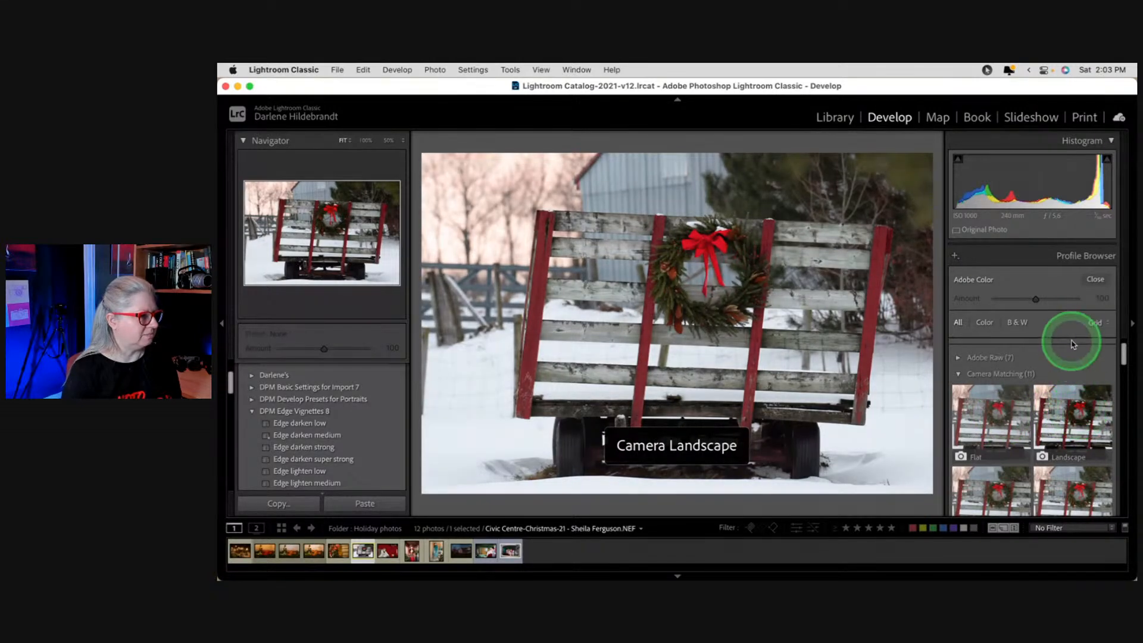
{"action": "scroll", "coordinate": [1075, 381], "scroll_direction": "down", "scroll_amount": 2}
{"action": "left_click", "coordinate": [1080, 417]}
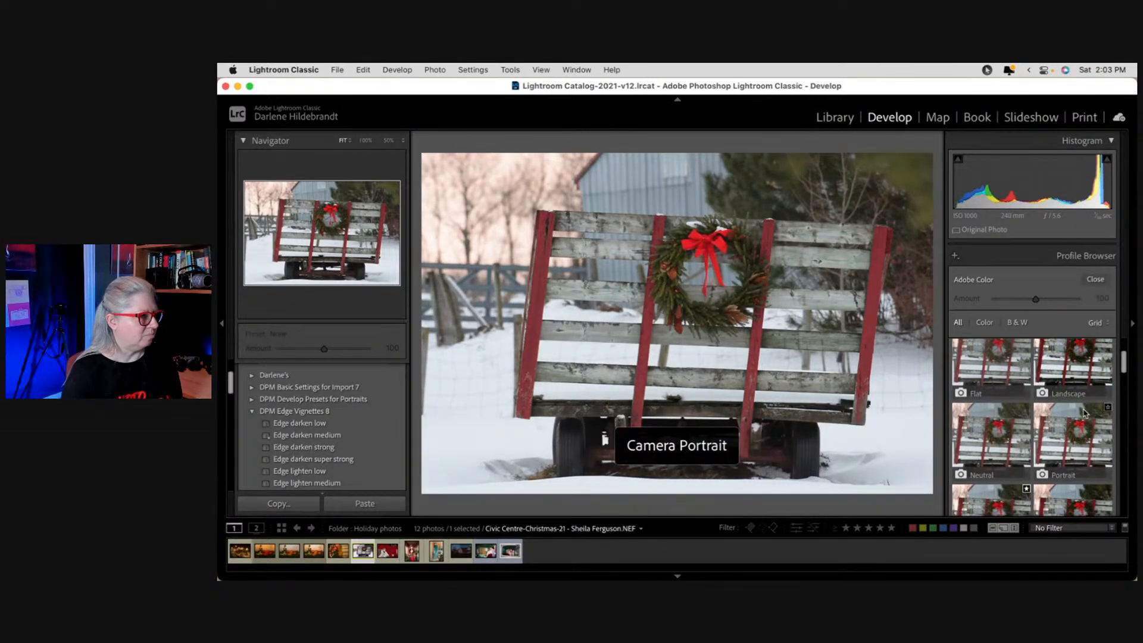
{"action": "left_click", "coordinate": [994, 409]}
{"action": "scroll", "coordinate": [1006, 410], "scroll_direction": "down", "scroll_amount": 2}
{"action": "left_click", "coordinate": [1010, 415]}
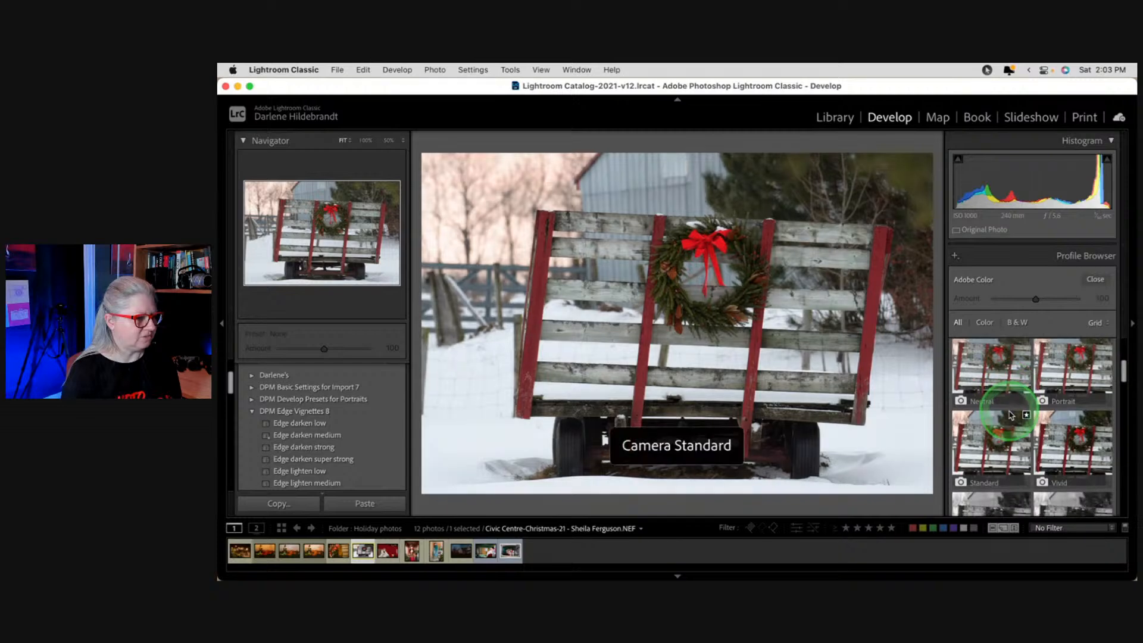
{"action": "scroll", "coordinate": [999, 436], "scroll_direction": "down", "scroll_amount": 1}
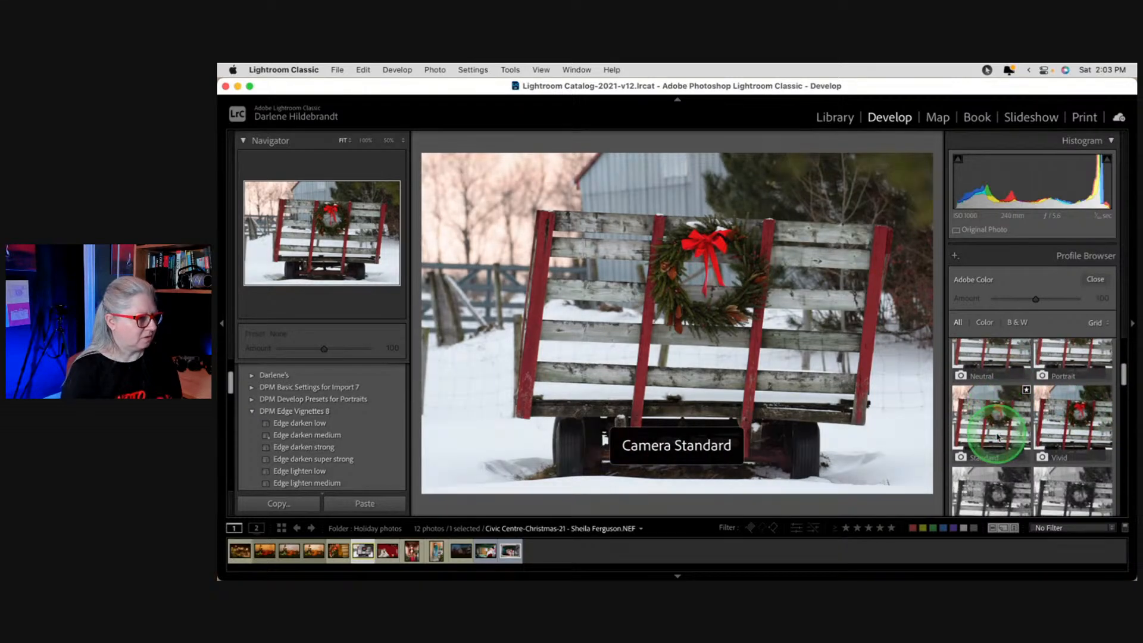
{"action": "left_click", "coordinate": [999, 434]}
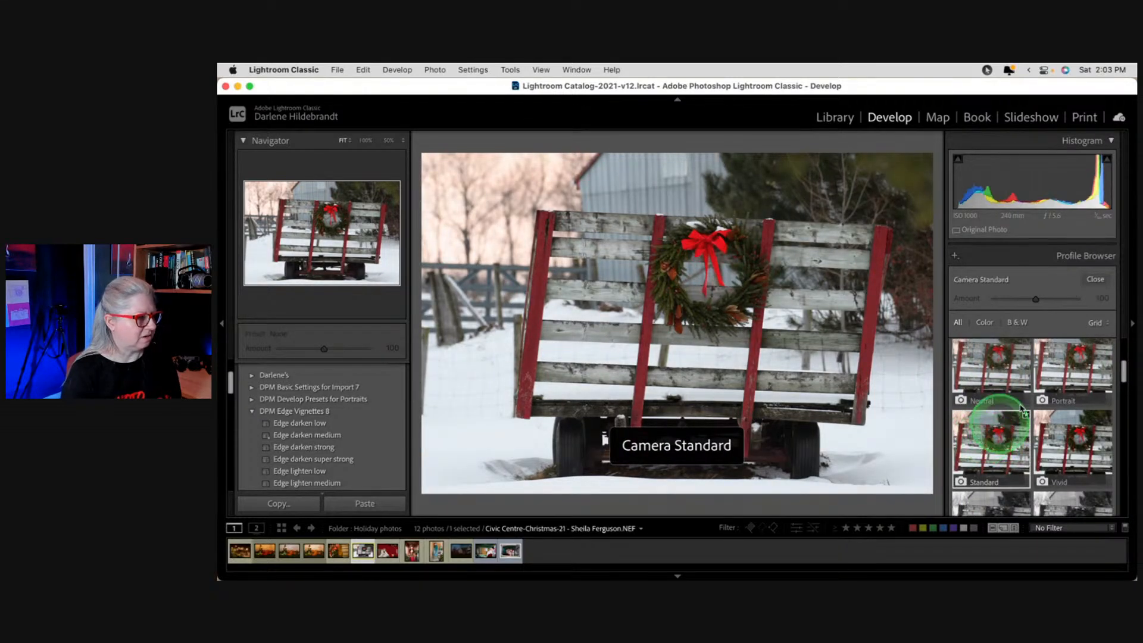
Step: Compare the Camera Standard profile with the Camera Flat and Camera Landscape previews on the wagon photo
{"action": "scroll", "coordinate": [1023, 401], "scroll_direction": "up", "scroll_amount": 3}
{"action": "scroll", "coordinate": [1033, 391], "scroll_direction": "down", "scroll_amount": 3}
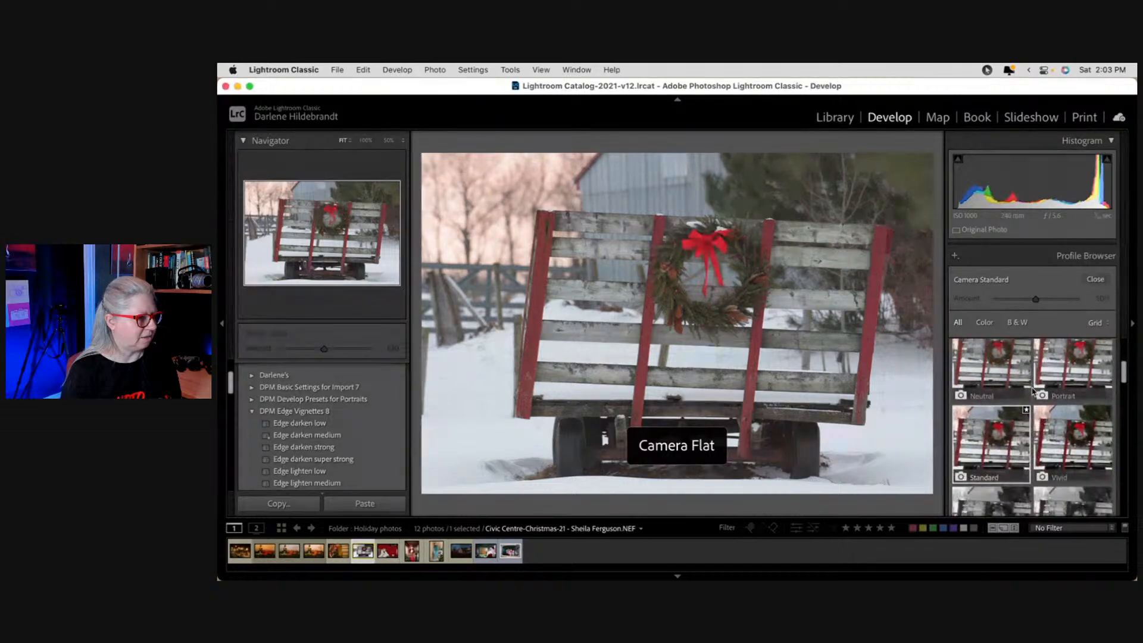
{"action": "scroll", "coordinate": [1033, 391], "scroll_direction": "down", "scroll_amount": 1}
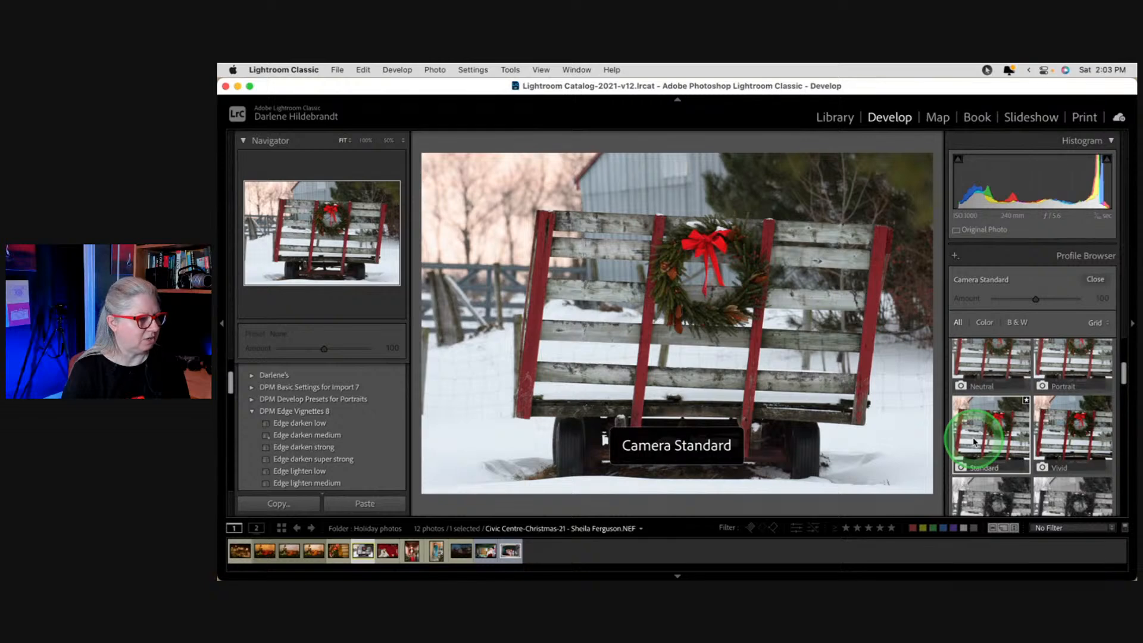
{"action": "scroll", "coordinate": [974, 442], "scroll_direction": "up", "scroll_amount": 3}
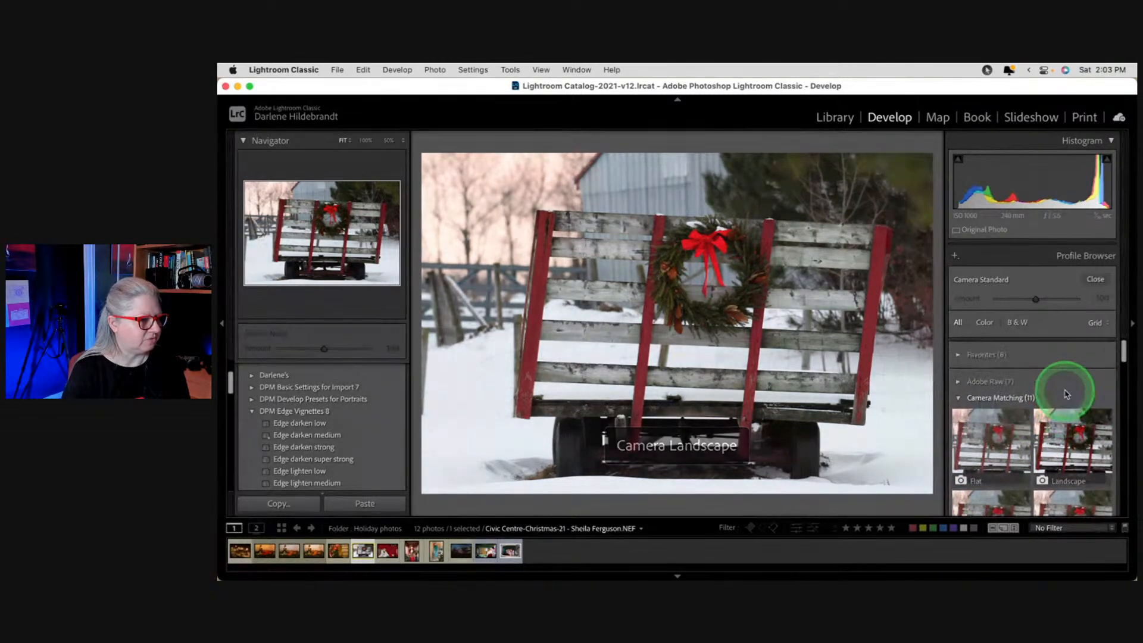
{"action": "scroll", "coordinate": [984, 357], "scroll_direction": "up", "scroll_amount": 1}
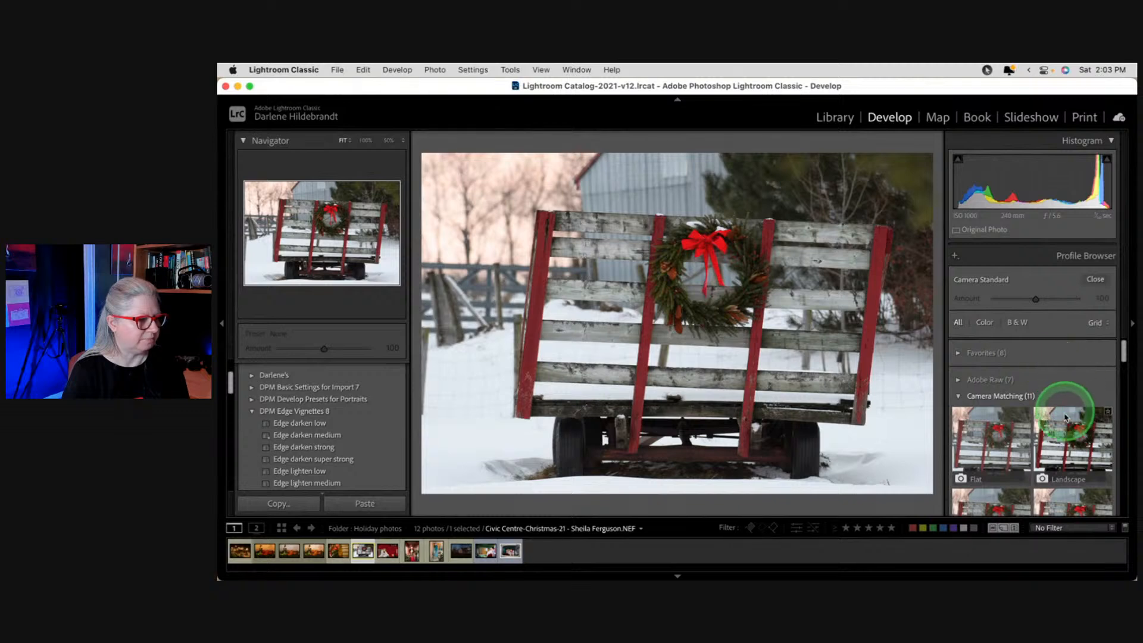
Step: Expand the Favorites profiles and preview Adobe Standard, Adobe Color and Artistic 07 on the wagon photo
{"action": "left_click", "coordinate": [958, 353]}
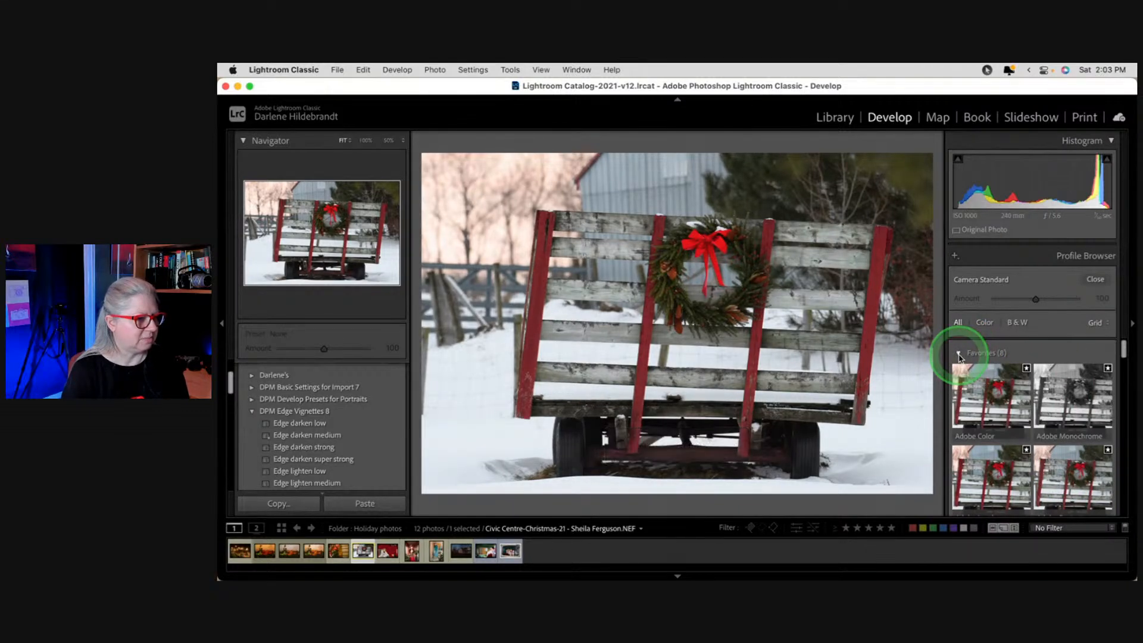
{"action": "scroll", "coordinate": [959, 357], "scroll_direction": "down", "scroll_amount": 5}
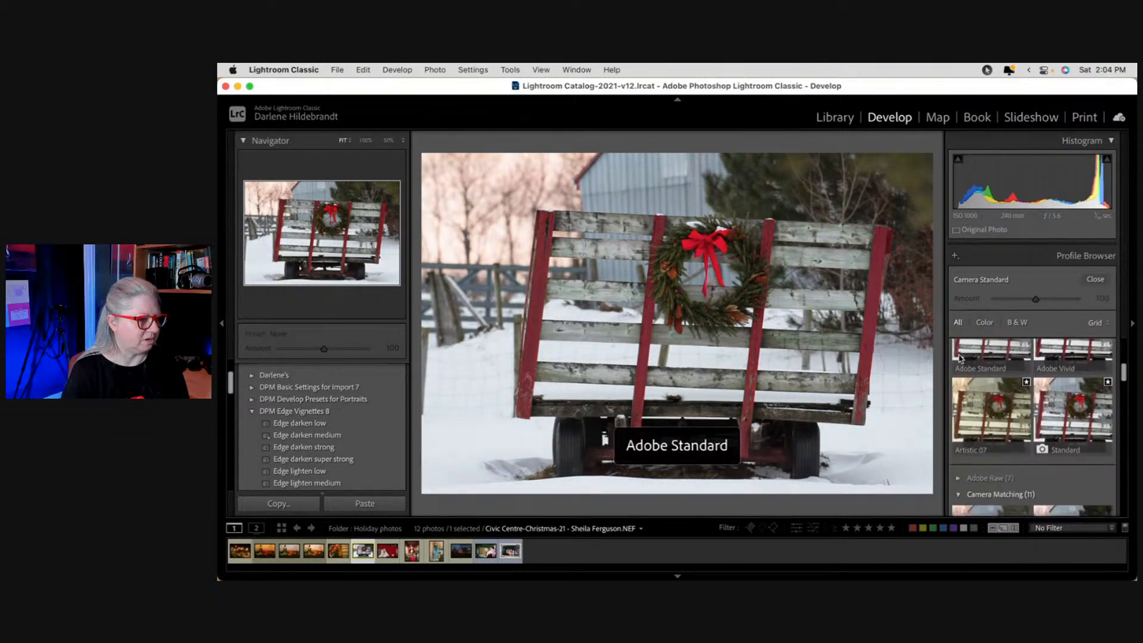
{"action": "scroll", "coordinate": [959, 358], "scroll_direction": "down", "scroll_amount": 1}
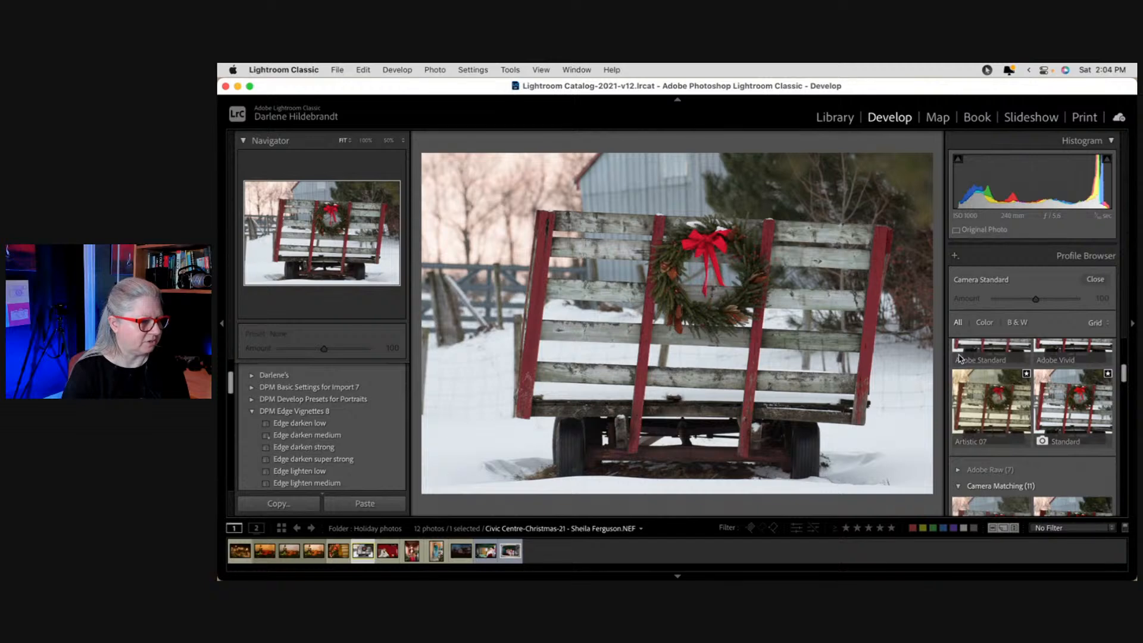
{"action": "scroll", "coordinate": [960, 358], "scroll_direction": "up", "scroll_amount": 5}
{"action": "left_click", "coordinate": [964, 364]}
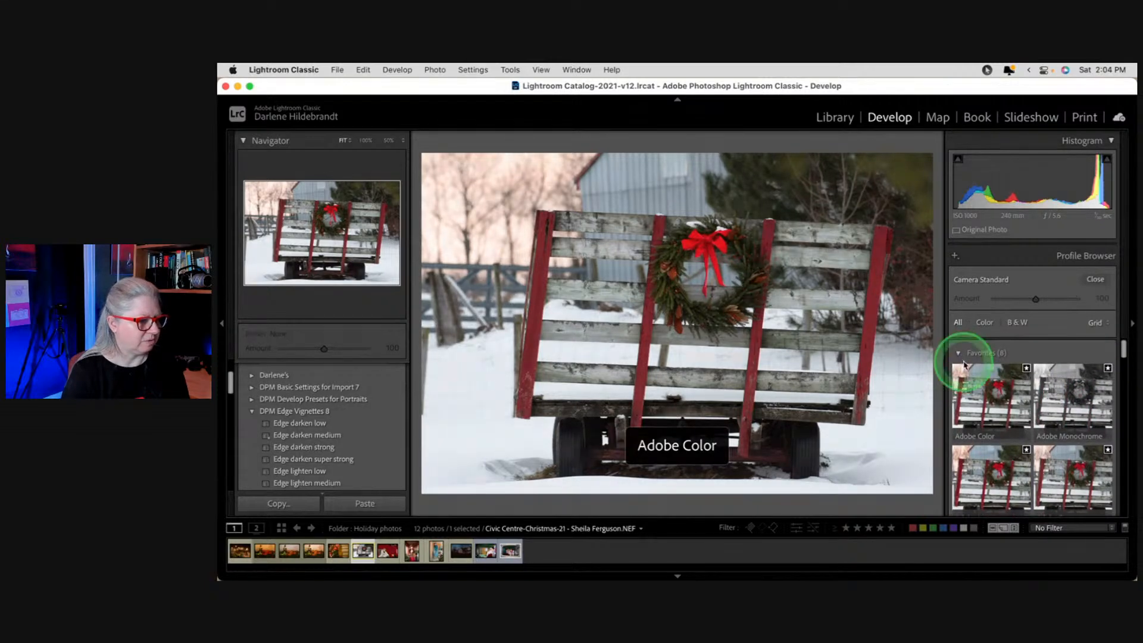
{"action": "scroll", "coordinate": [968, 381], "scroll_direction": "down", "scroll_amount": 5}
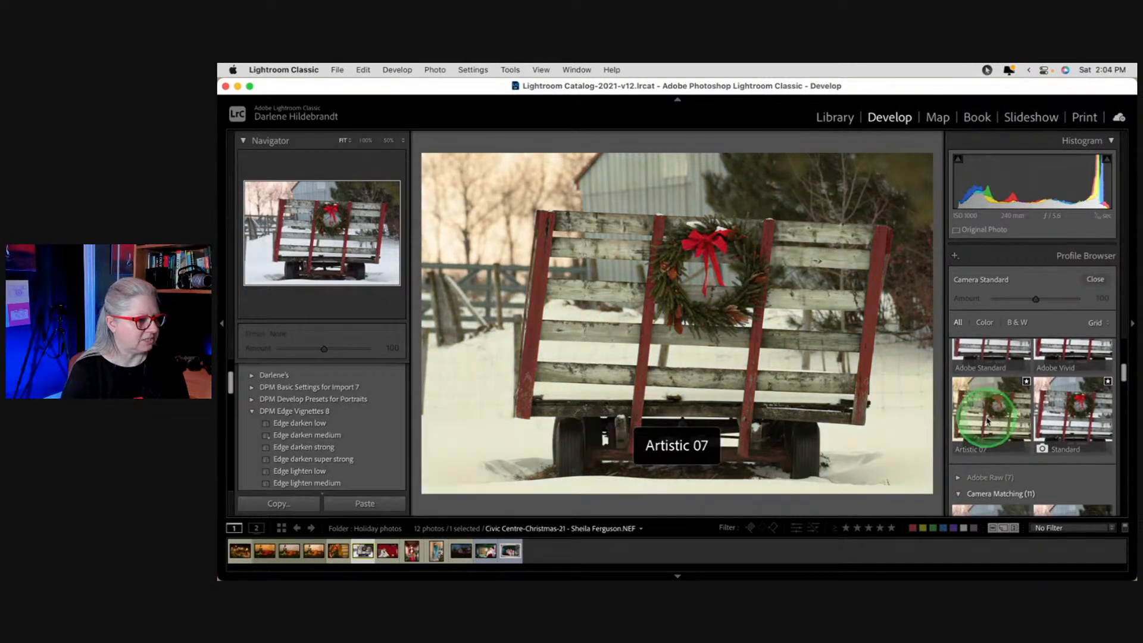
Step: Collapse the Favorites profiles, review the Camera Matching previews again and close the Profile Browser with Camera Standard kept
{"action": "scroll", "coordinate": [983, 411], "scroll_direction": "up", "scroll_amount": 5}
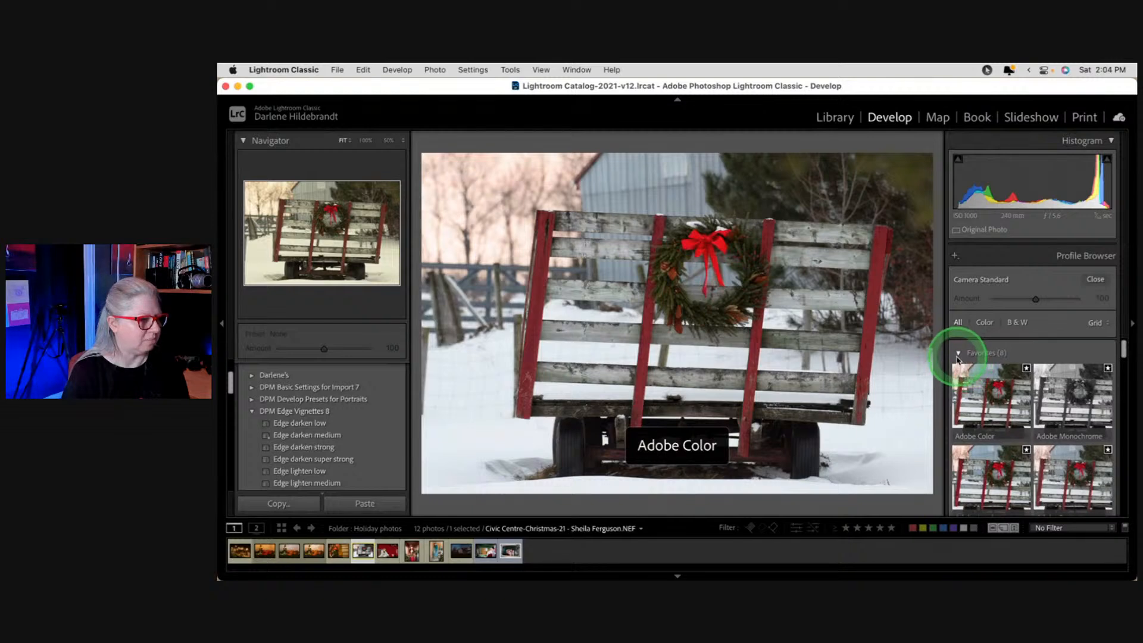
{"action": "left_click", "coordinate": [959, 353]}
{"action": "scroll", "coordinate": [1034, 356], "scroll_direction": "down", "scroll_amount": 3}
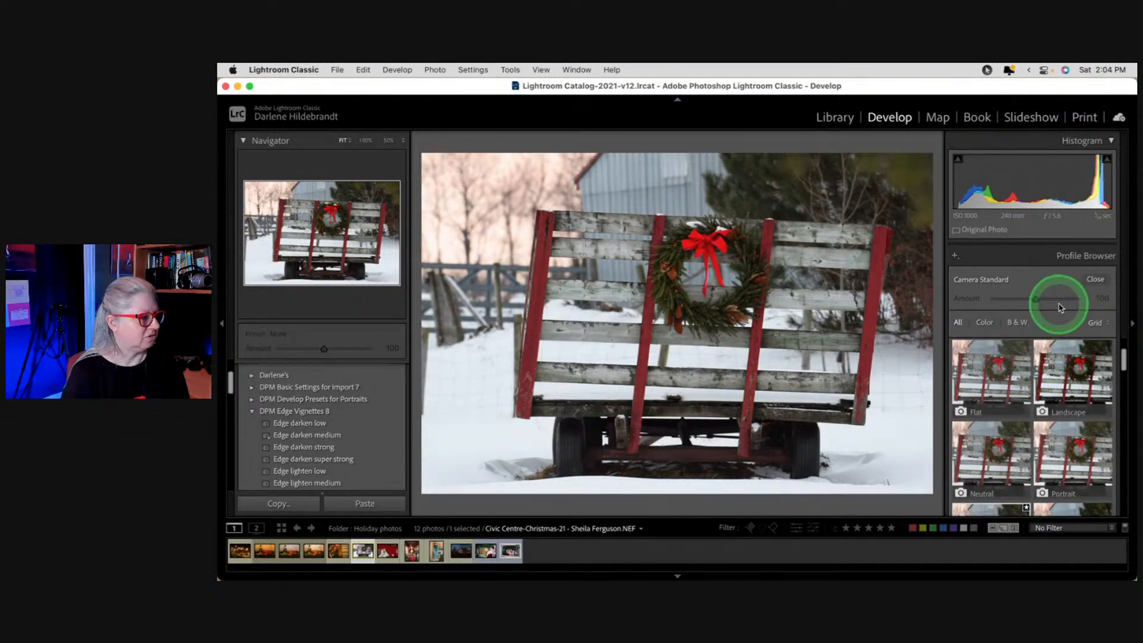
{"action": "scroll", "coordinate": [1071, 378], "scroll_direction": "down", "scroll_amount": 2}
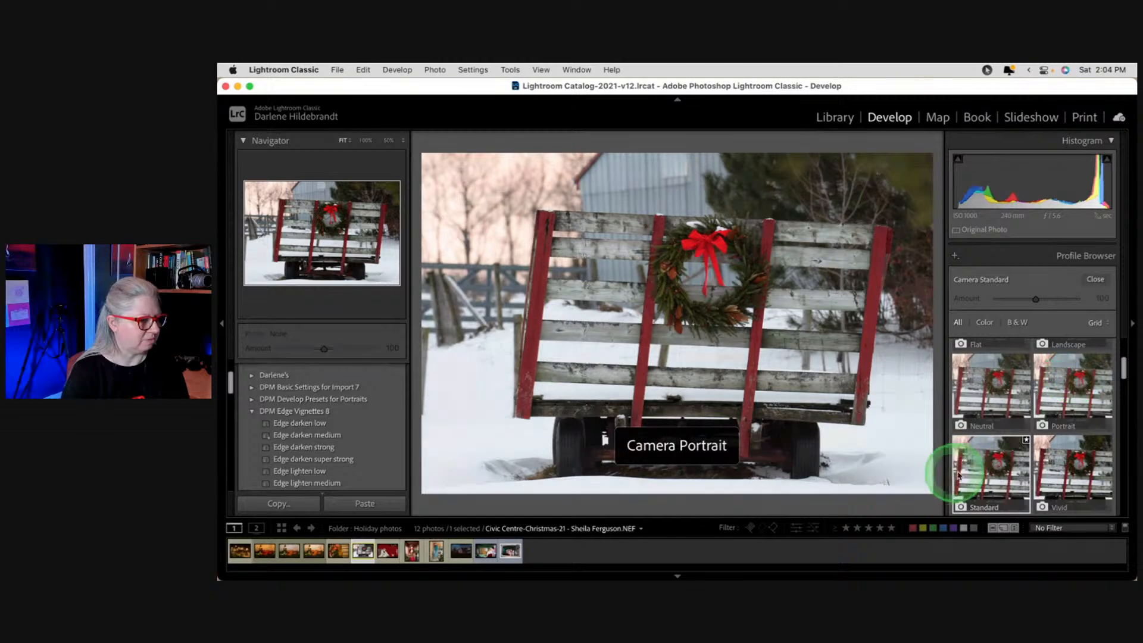
{"action": "scroll", "coordinate": [1021, 375], "scroll_direction": "up", "scroll_amount": 3}
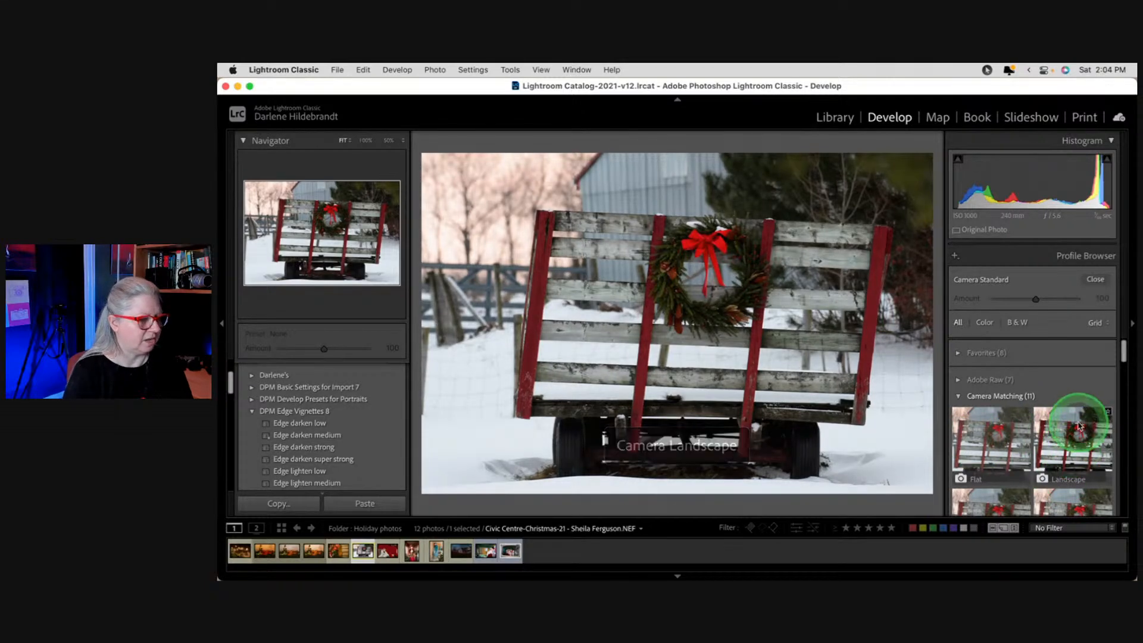
{"action": "left_click", "coordinate": [1095, 280]}
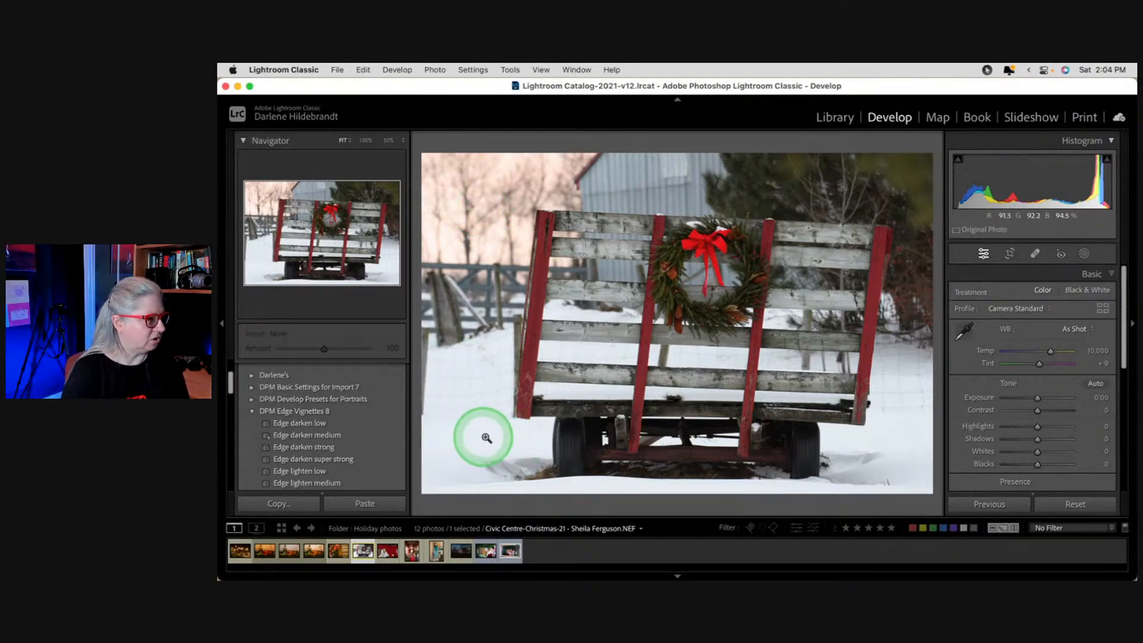
Step: Try the Auto white balance preset on the wagon photo and undo it
{"action": "left_click", "coordinate": [1077, 330]}
{"action": "left_click", "coordinate": [1070, 330]}
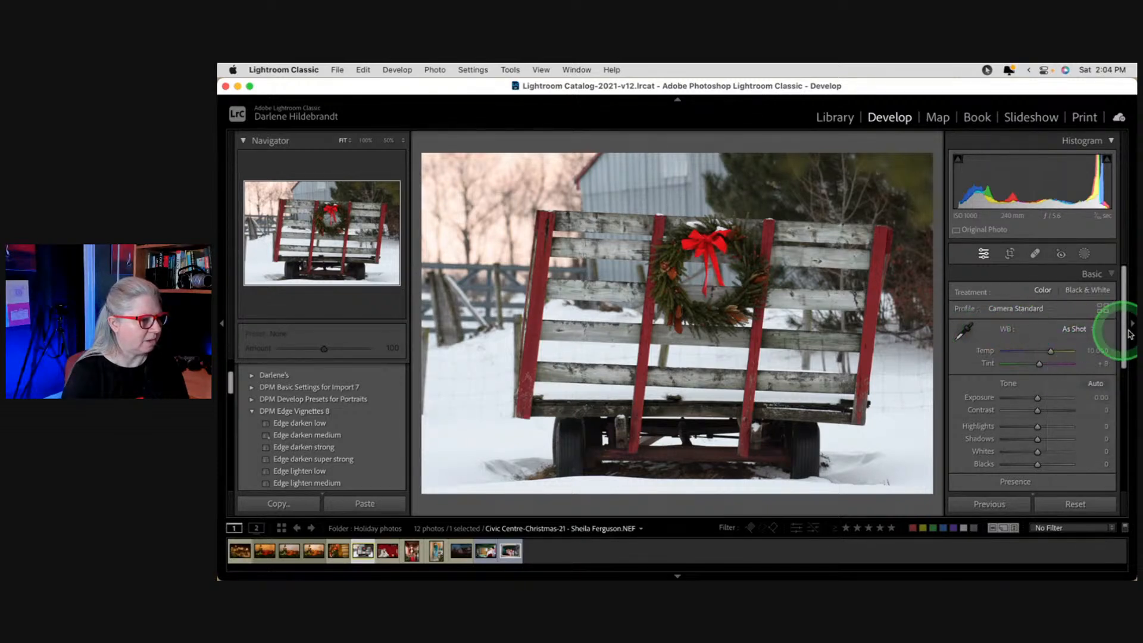
{"action": "left_click", "coordinate": [1073, 330]}
{"action": "left_click", "coordinate": [1080, 349]}
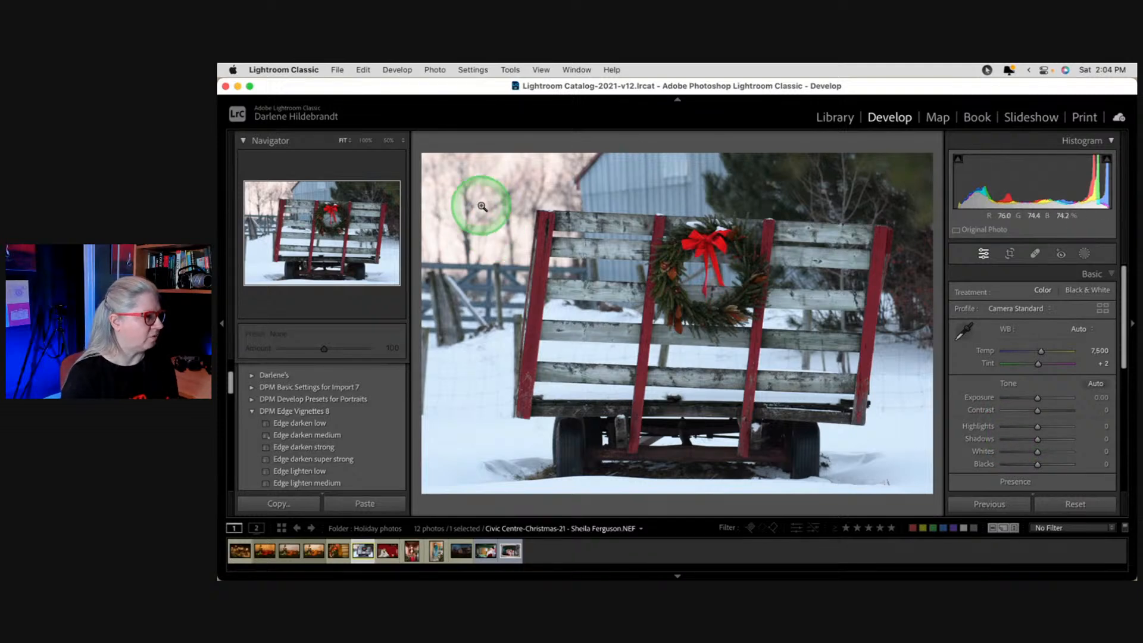
{"action": "key", "text": "super+z"}
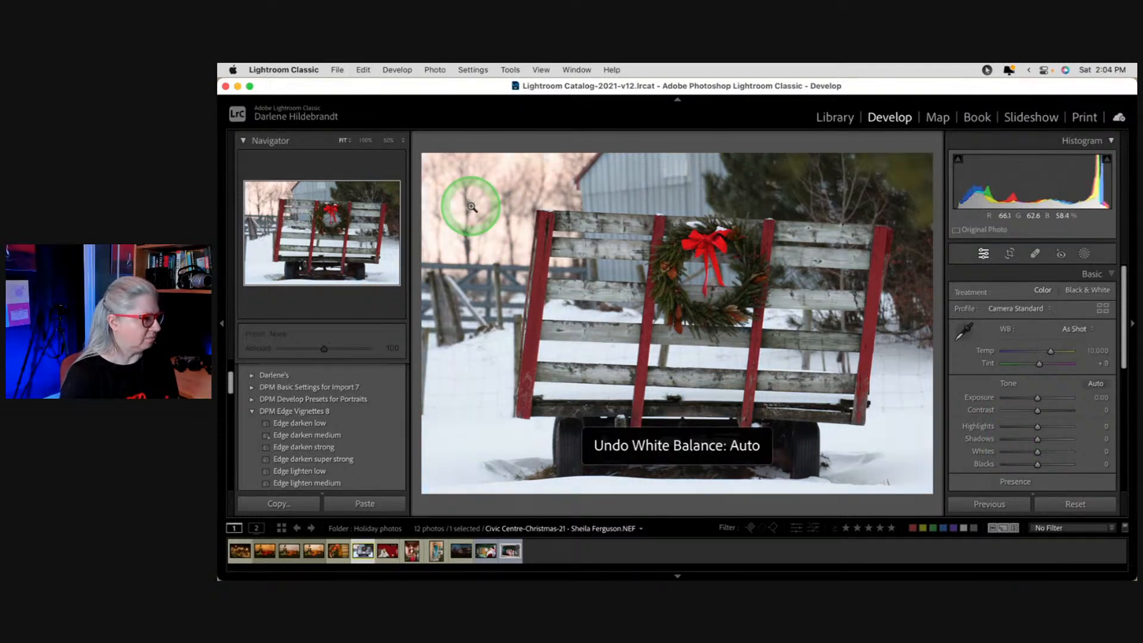
Step: Sample the white balance from the snow beside the wagon's left wheel and fine-tune Temp to 12,133 and Tint to +15
{"action": "left_click", "coordinate": [964, 332]}
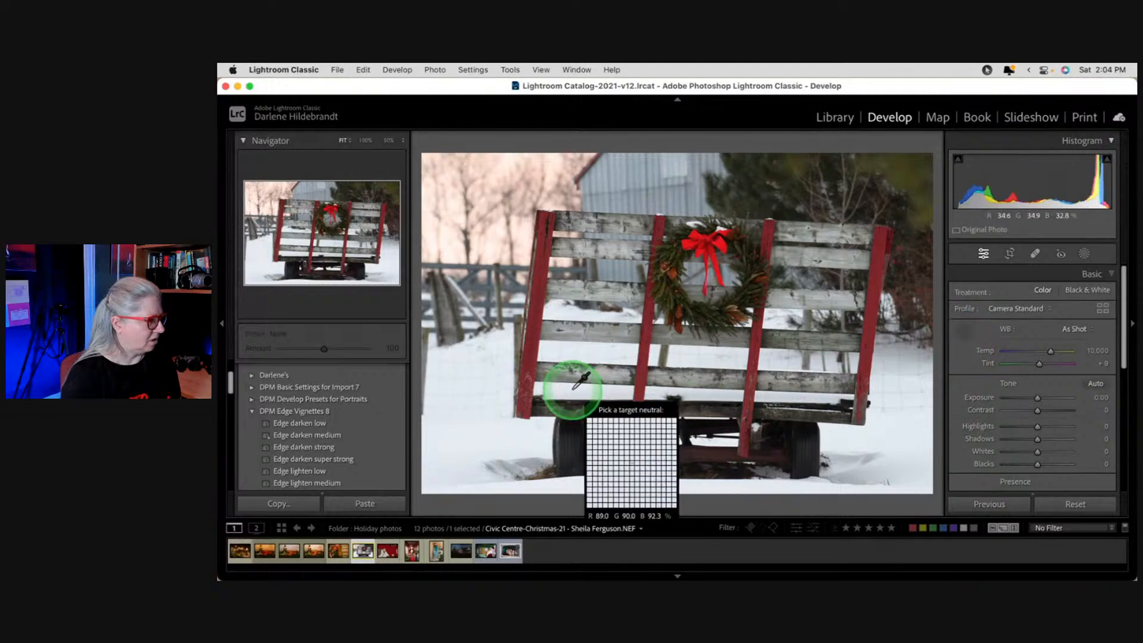
{"action": "left_click", "coordinate": [505, 435]}
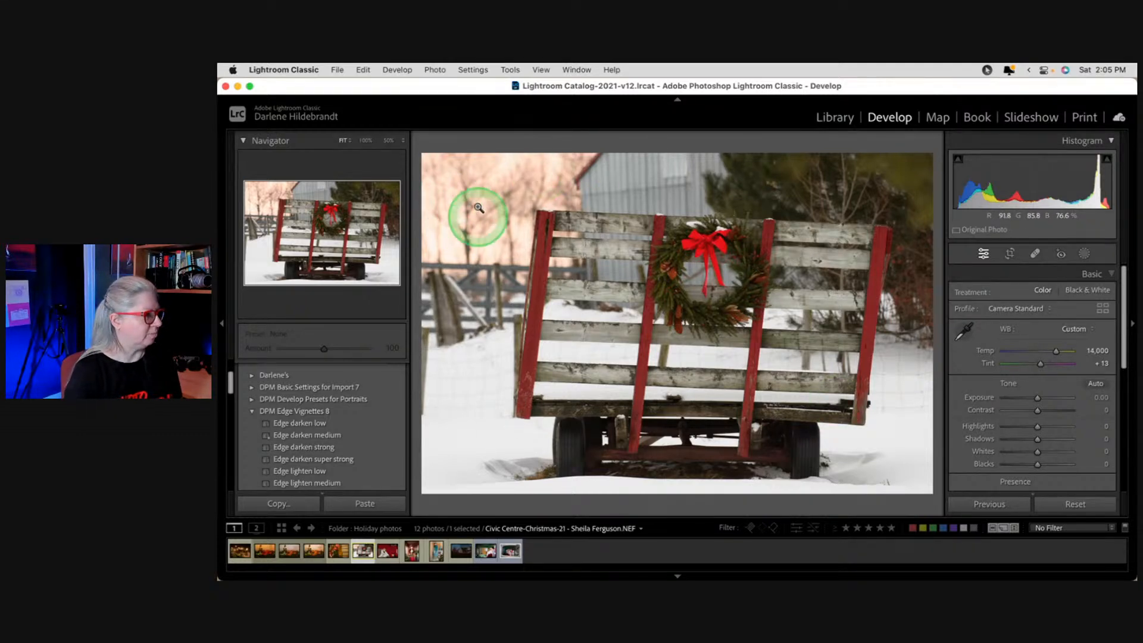
{"action": "left_click", "coordinate": [1076, 330]}
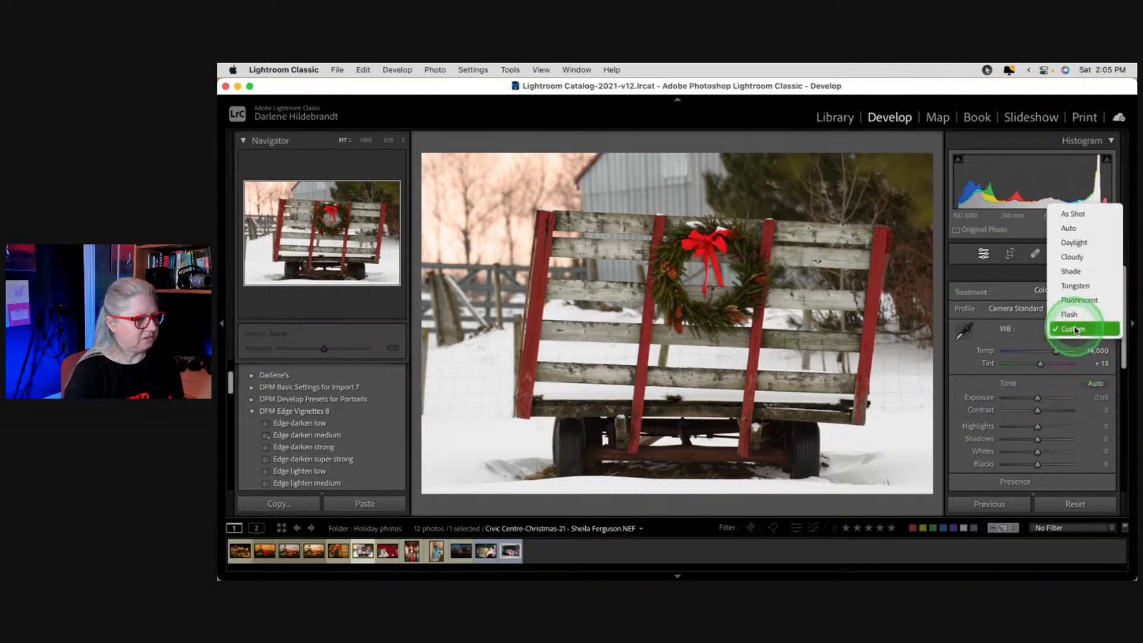
{"action": "left_click", "coordinate": [1072, 213]}
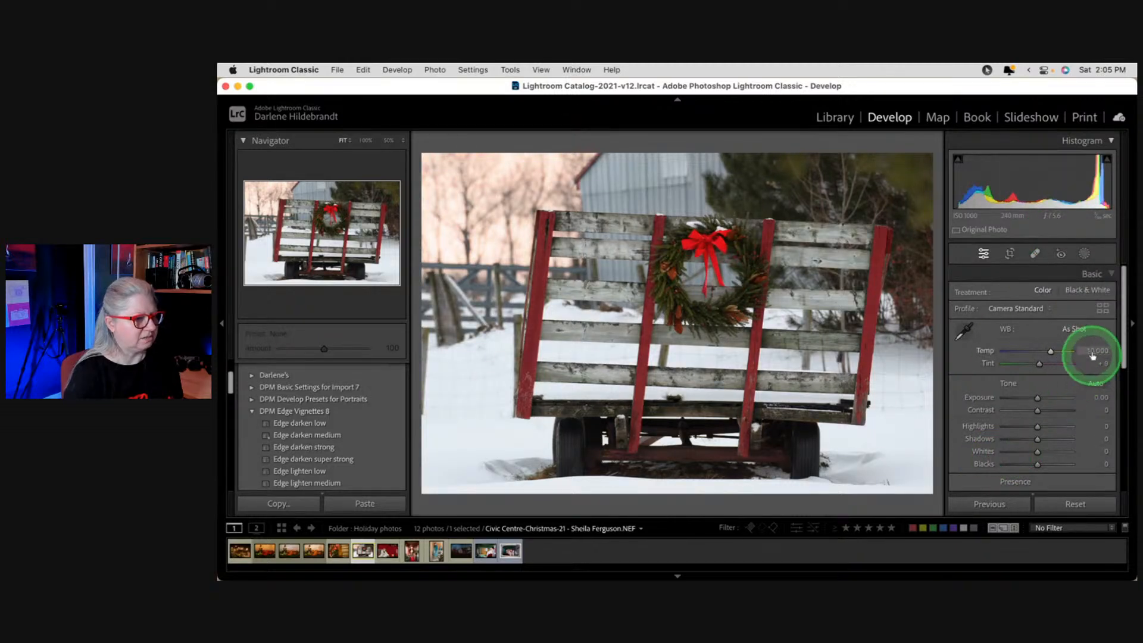
{"action": "key", "text": "super+z"}
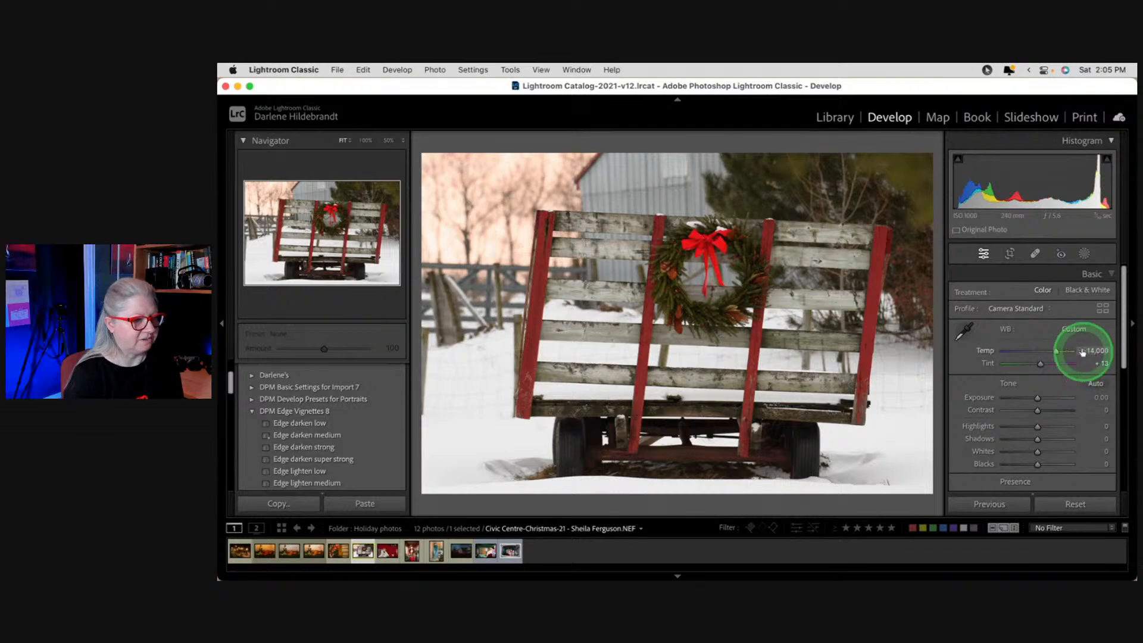
{"action": "left_click_drag", "start_coordinate": [1056, 353], "coordinate": [1053, 353]}
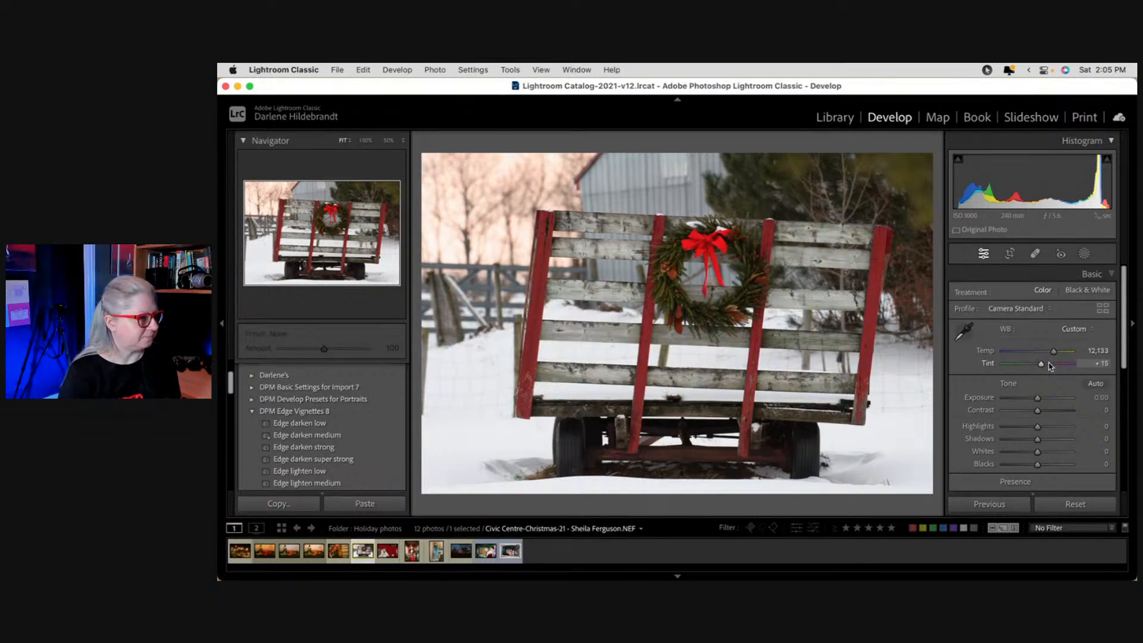
Step: Set Whites automatically to +8 and deepen Blacks to -47
{"action": "scroll", "coordinate": [1023, 403], "scroll_direction": "down", "scroll_amount": 1}
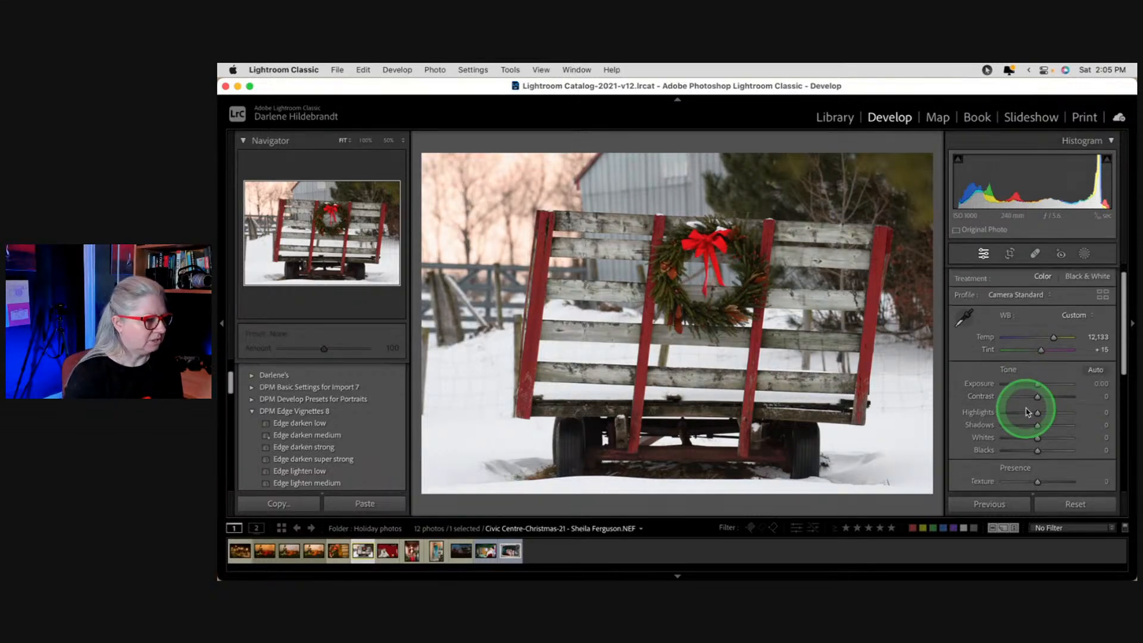
{"action": "double_click", "coordinate": [986, 437], "text": "shift"}
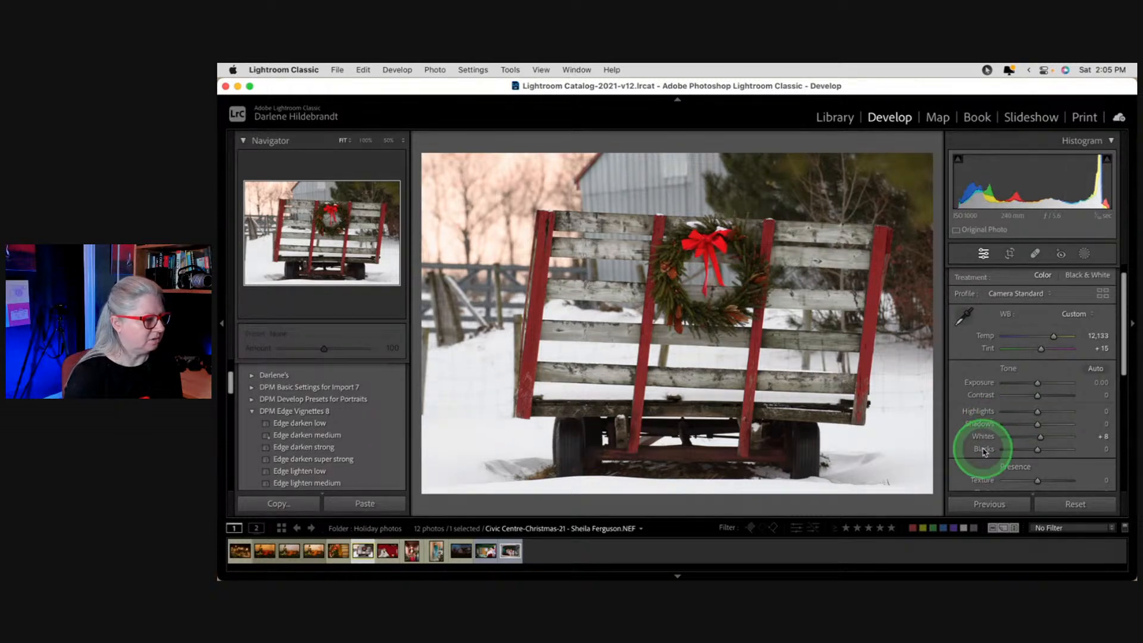
{"action": "double_click", "coordinate": [985, 450], "text": "shift"}
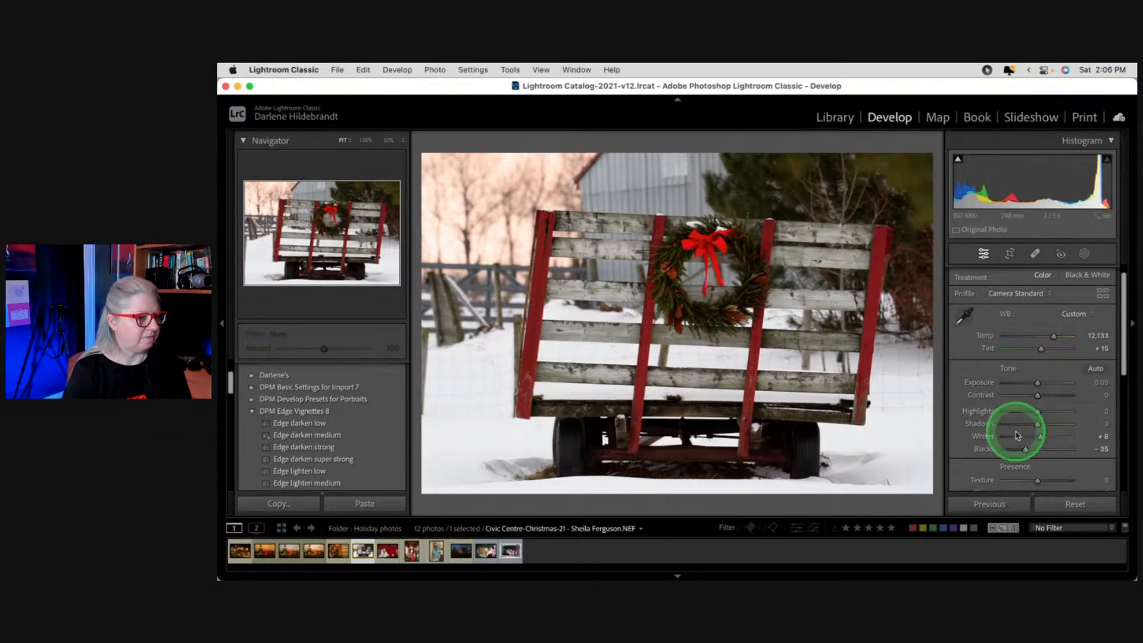
{"action": "left_click_drag", "start_coordinate": [1024, 451], "coordinate": [1020, 450]}
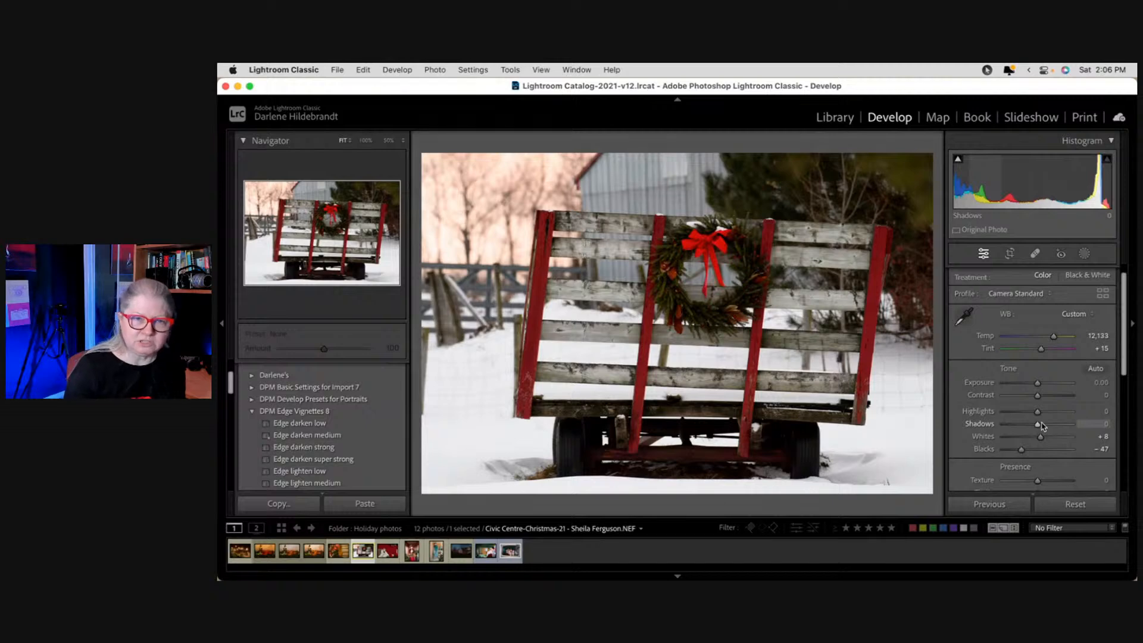
Step: Push Highlights to +100 to check the snow with the clipping overlay, and settle on Highlights at -14
{"action": "left_click", "coordinate": [1036, 424]}
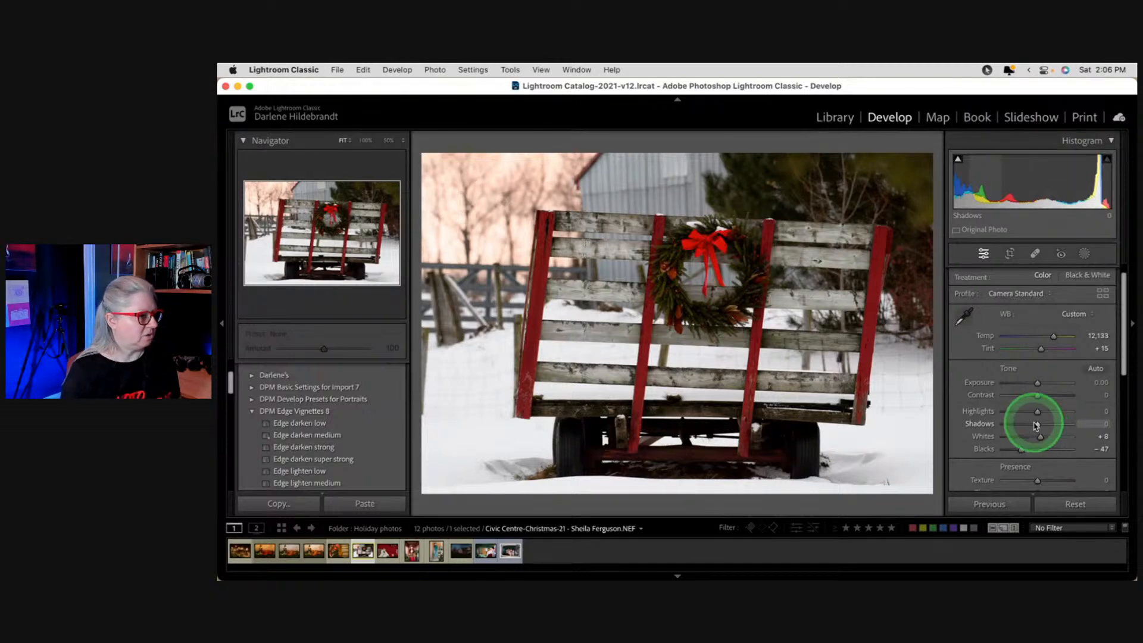
{"action": "left_click", "coordinate": [1039, 412], "text": "alt"}
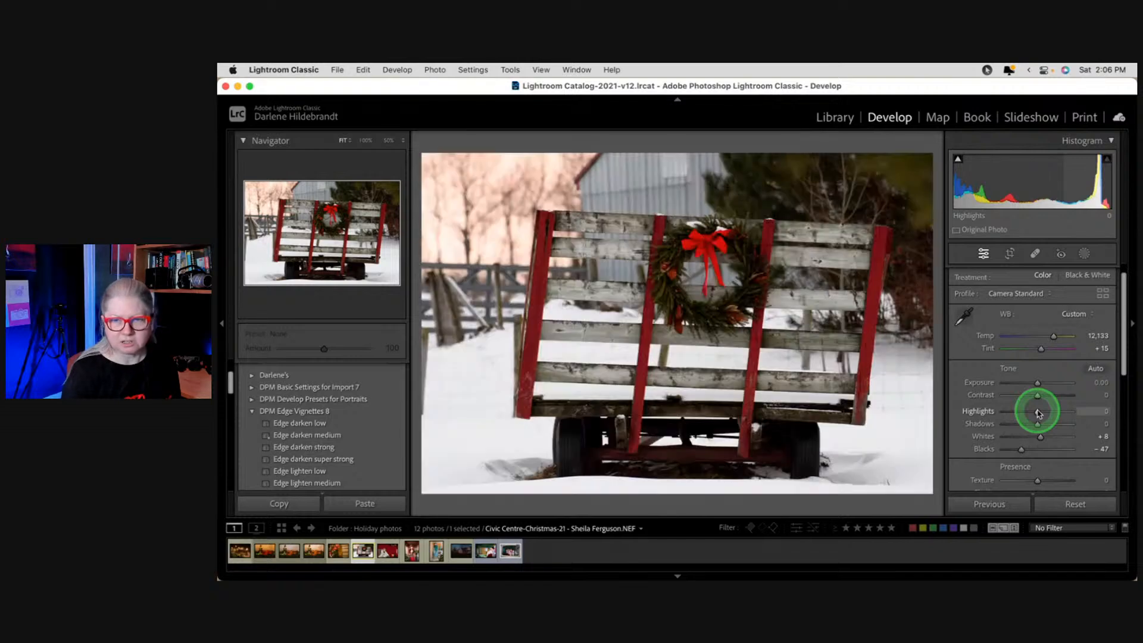
{"action": "left_click", "coordinate": [1038, 412], "text": "alt"}
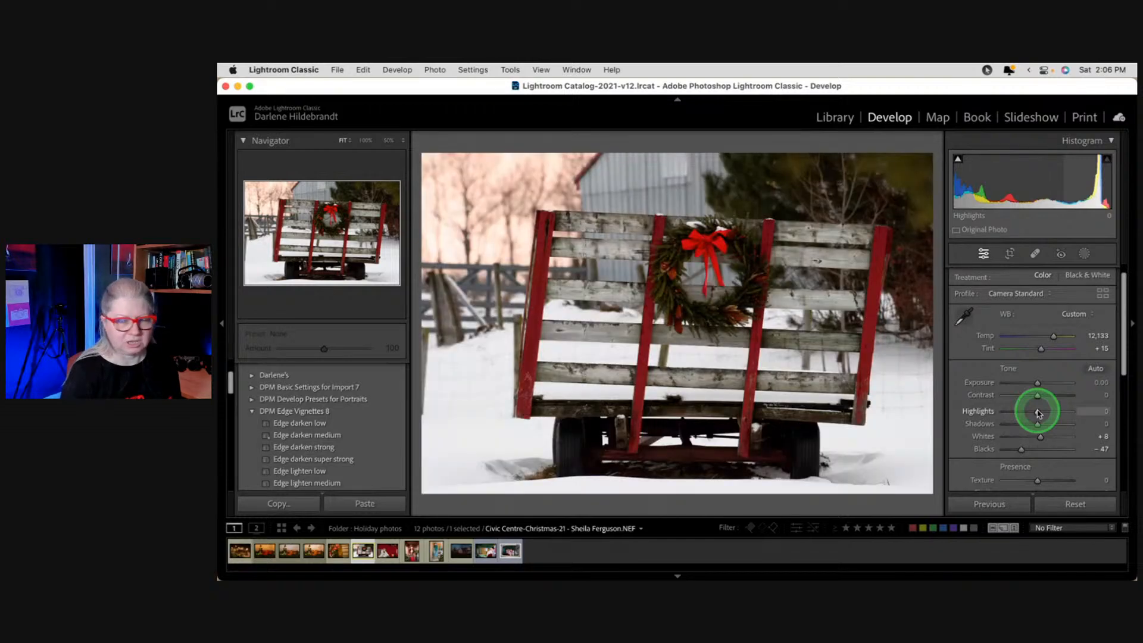
{"action": "left_click_drag", "start_coordinate": [1038, 412], "coordinate": [1130, 401]}
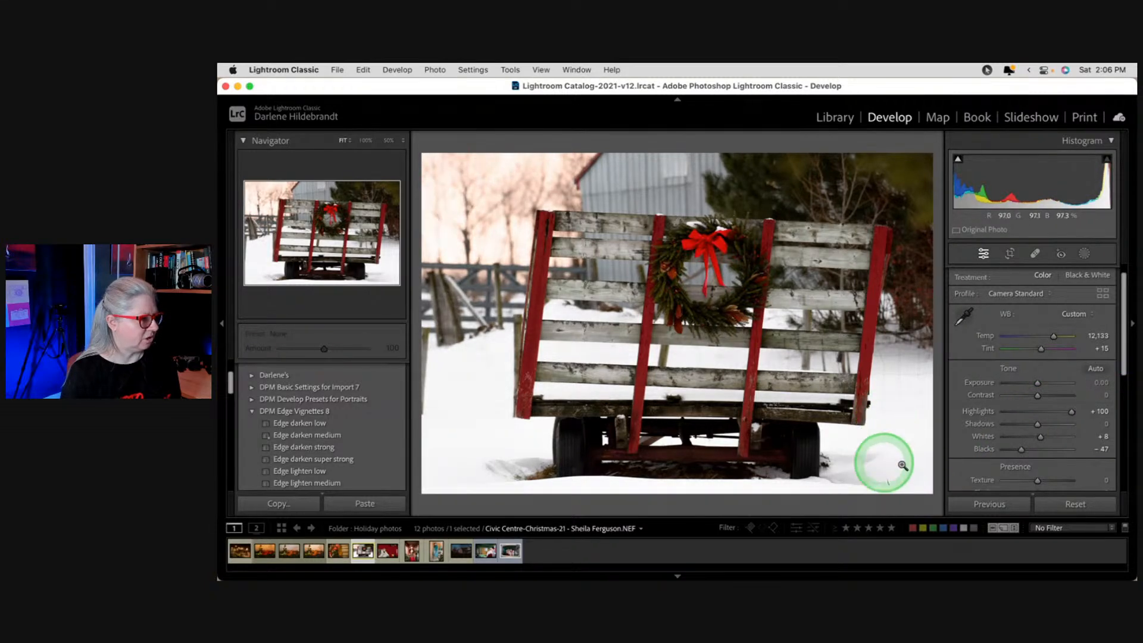
{"action": "key", "text": "j"}
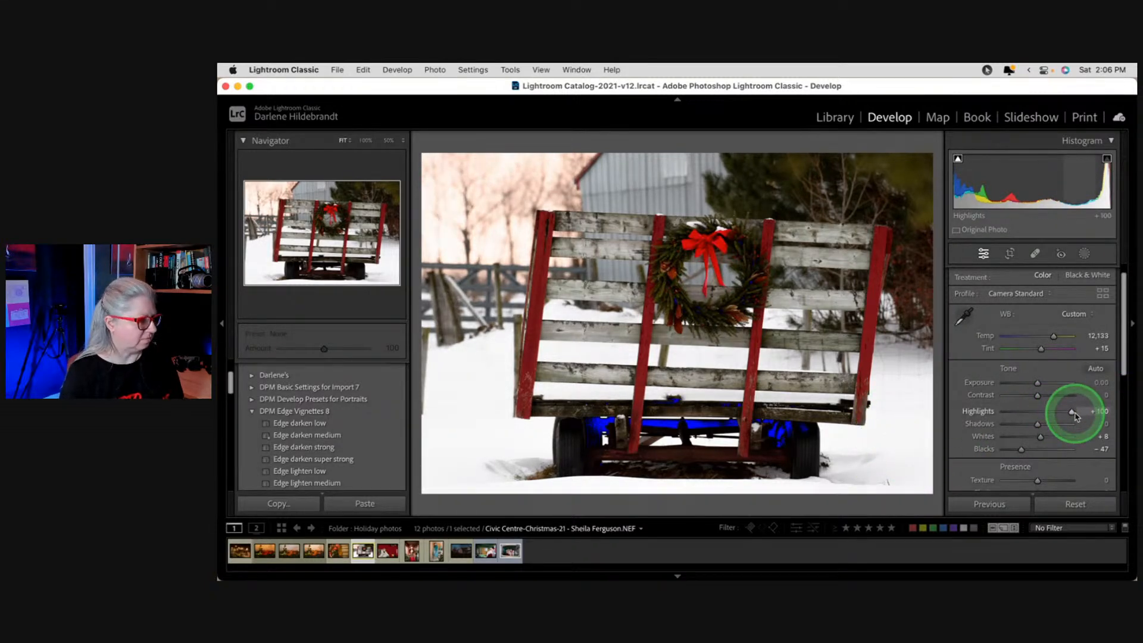
{"action": "left_click_drag", "start_coordinate": [1076, 415], "coordinate": [1028, 410]}
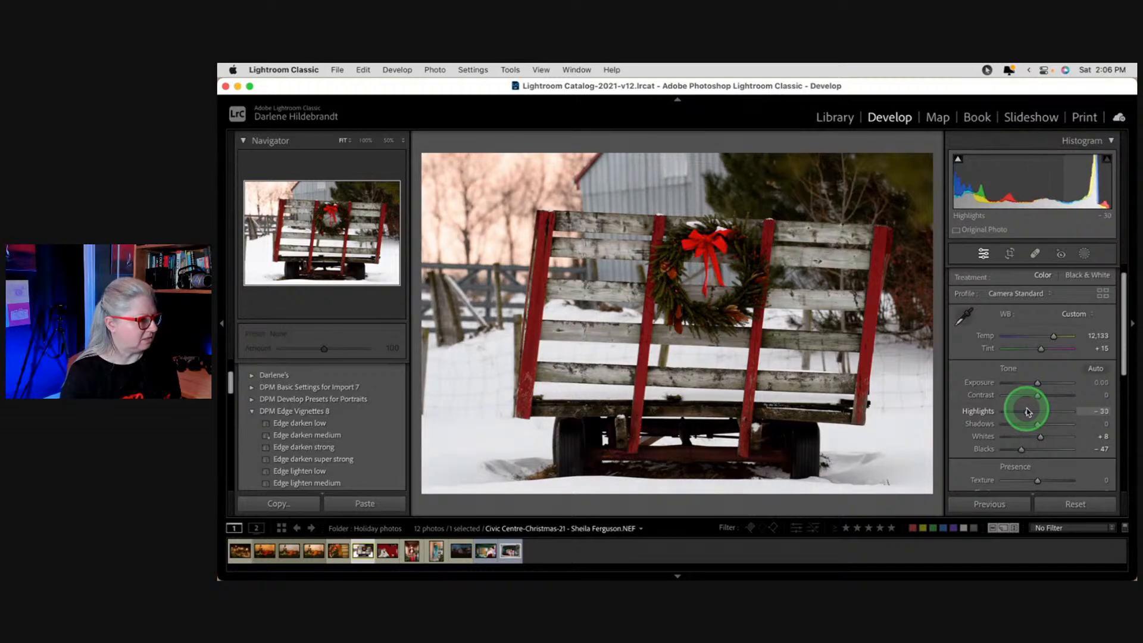
{"action": "left_click_drag", "start_coordinate": [1032, 411], "coordinate": [1033, 410]}
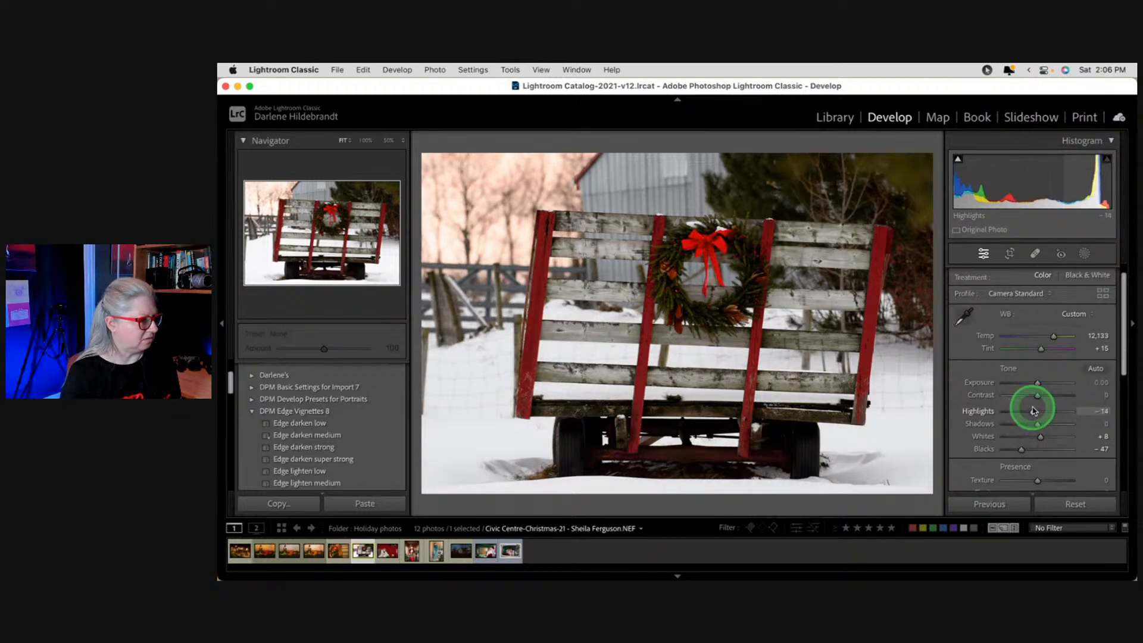
Step: Apply the Edge darken low vignette preset and raise Exposure to +0.20
{"action": "left_click", "coordinate": [289, 424]}
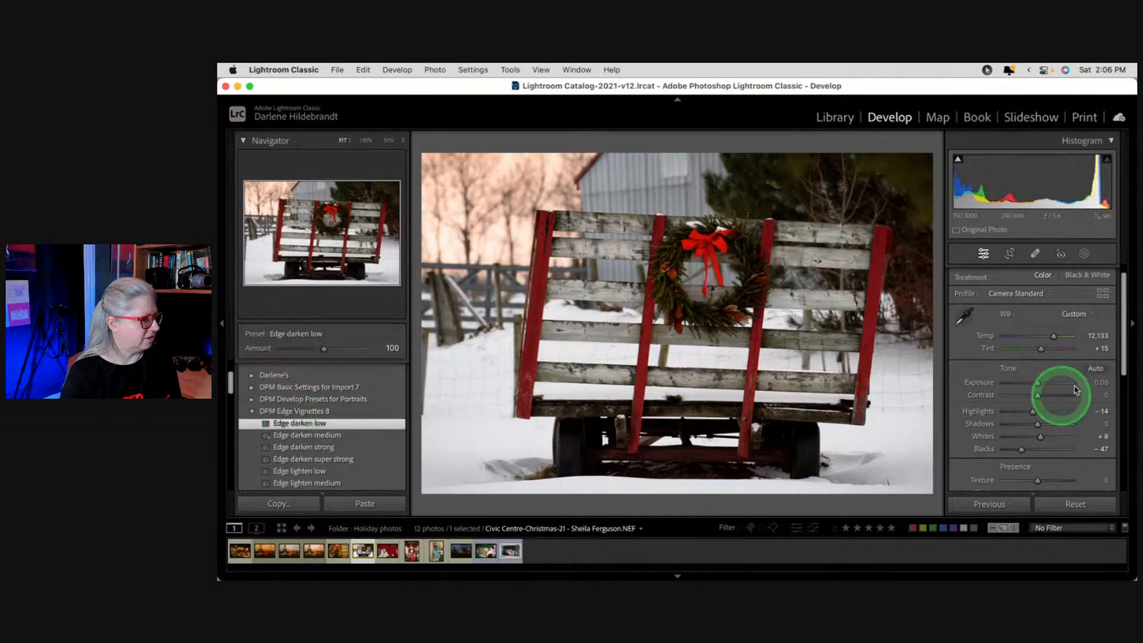
{"action": "left_click_drag", "start_coordinate": [1037, 385], "coordinate": [1038, 385]}
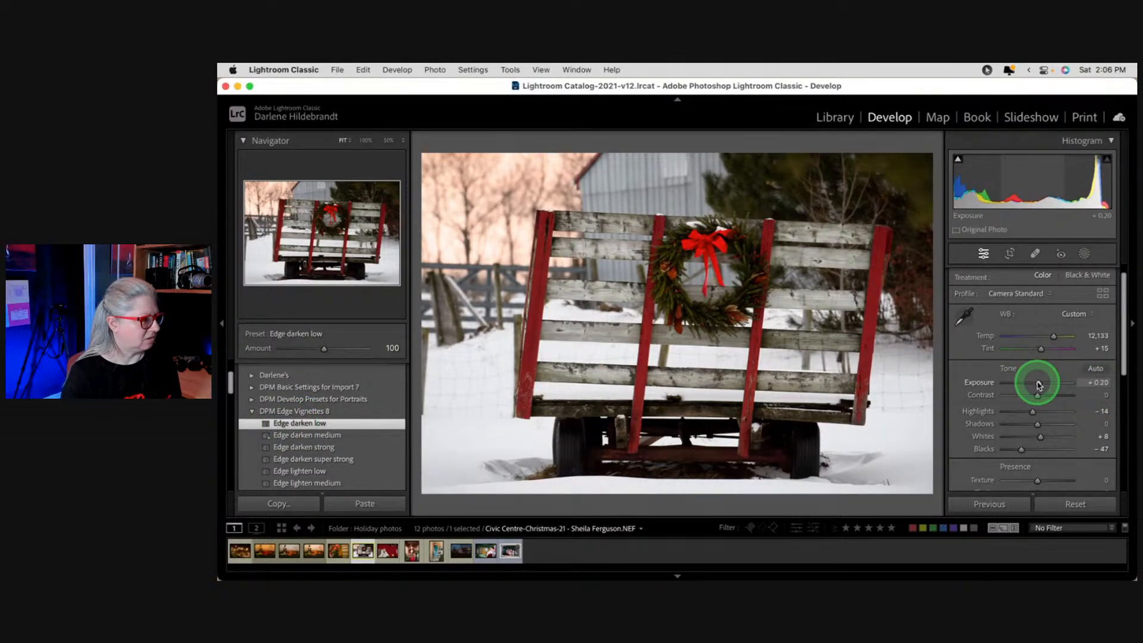
Step: Try Clarity at +100 on the whole wagon photo and reset it to 0
{"action": "scroll", "coordinate": [1038, 381], "scroll_direction": "down", "scroll_amount": 2}
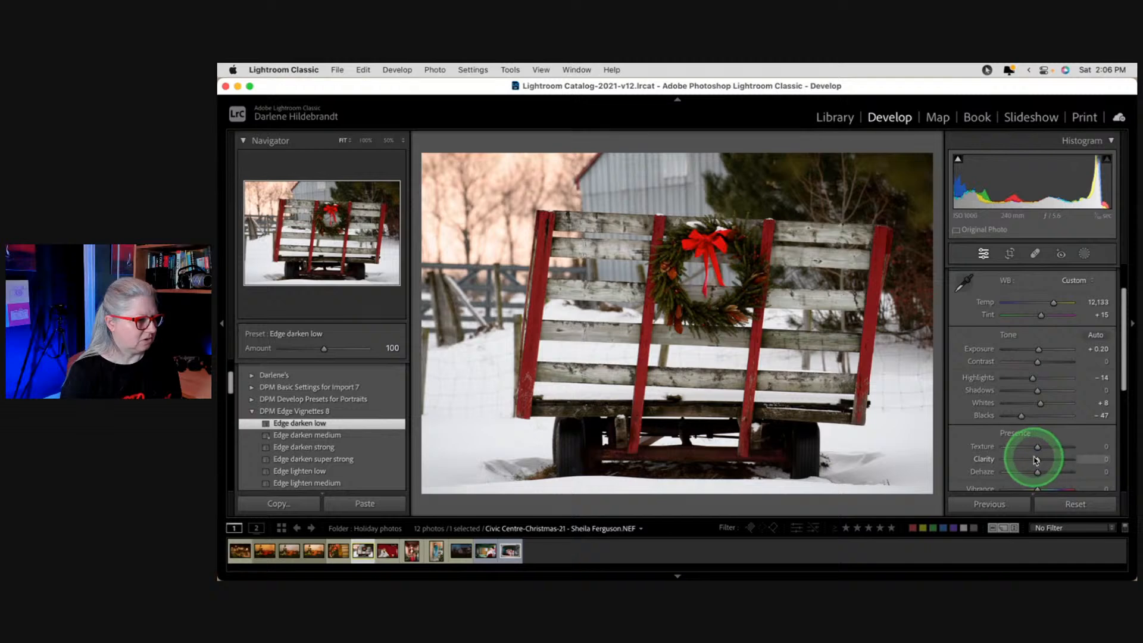
{"action": "left_click_drag", "start_coordinate": [1036, 460], "coordinate": [1123, 458]}
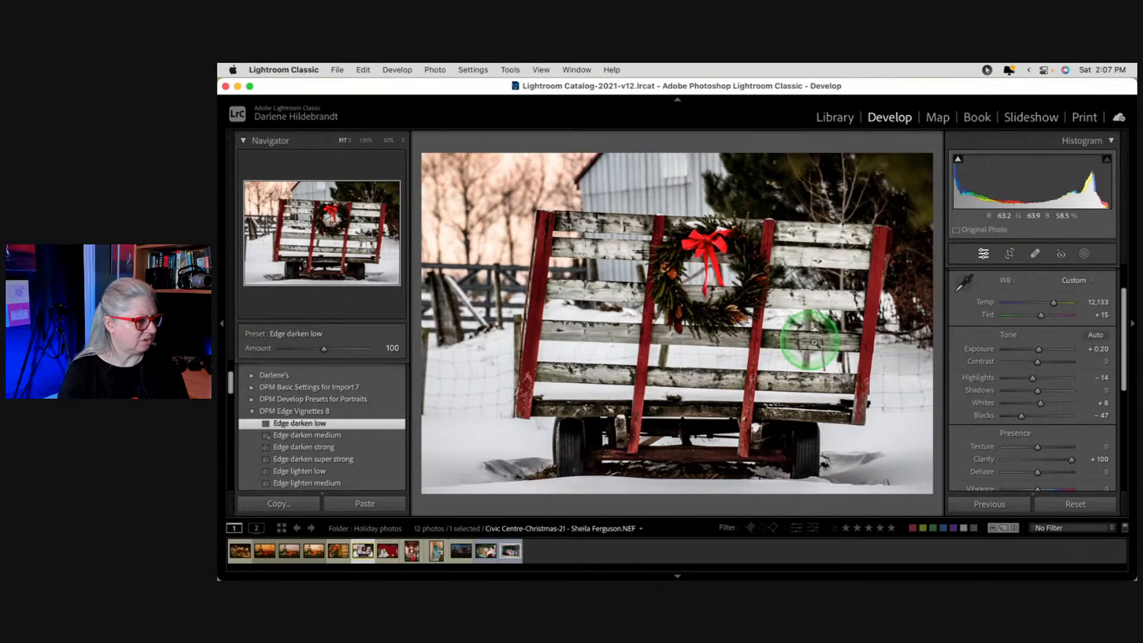
{"action": "double_click", "coordinate": [1072, 461]}
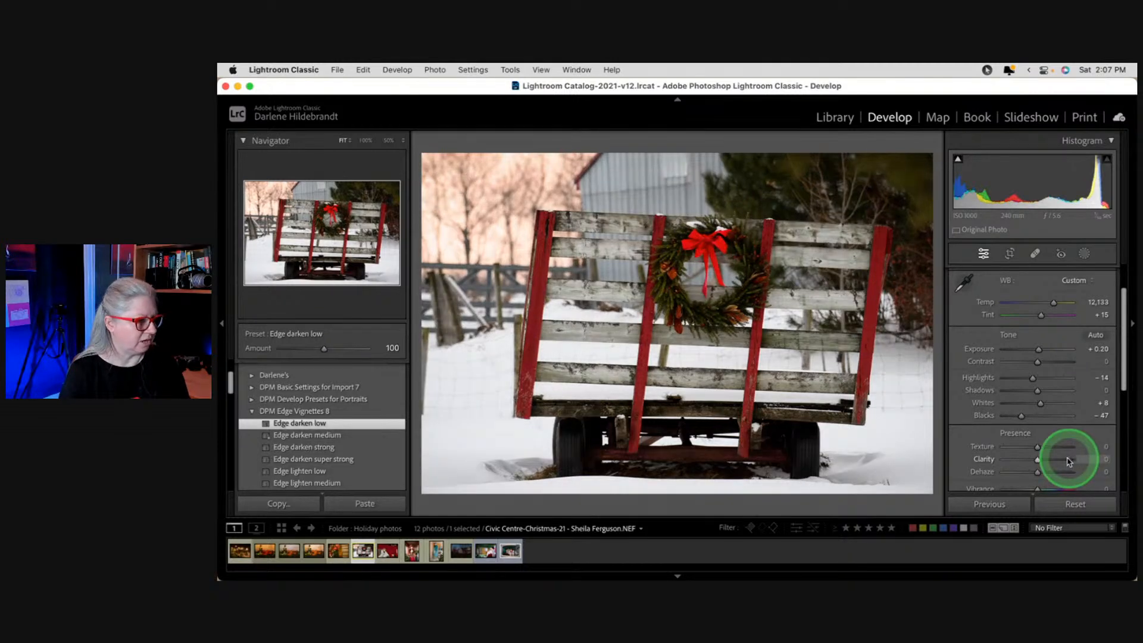
Step: Create a Select Subject mask on the wagon and add an Objects selection brushed over its wooden slats
{"action": "left_click", "coordinate": [1084, 254]}
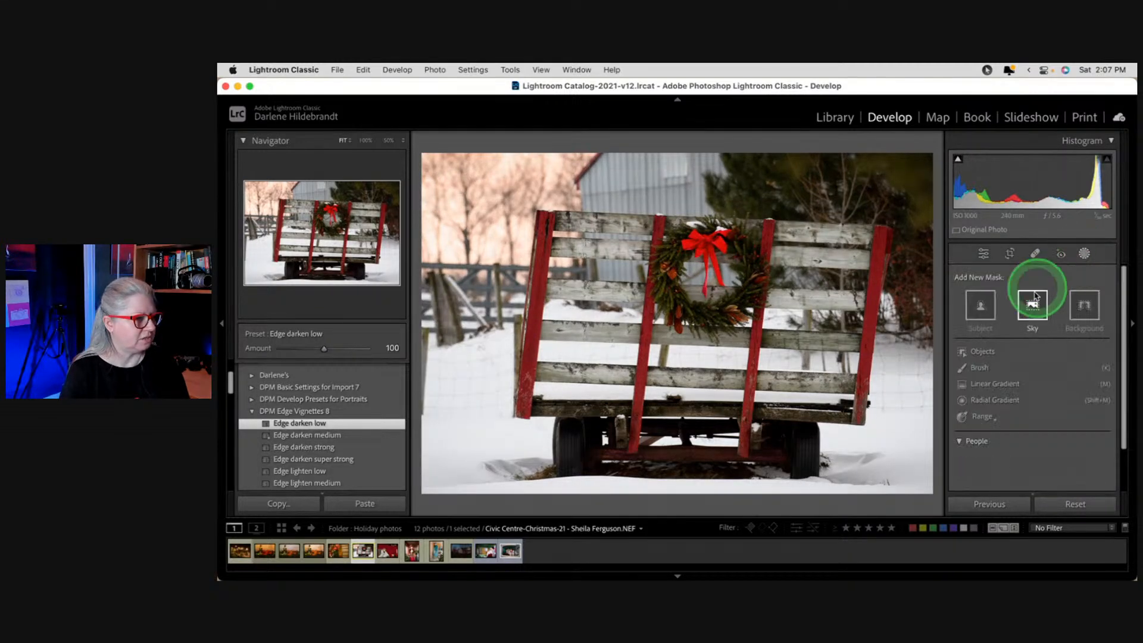
{"action": "left_click", "coordinate": [980, 305]}
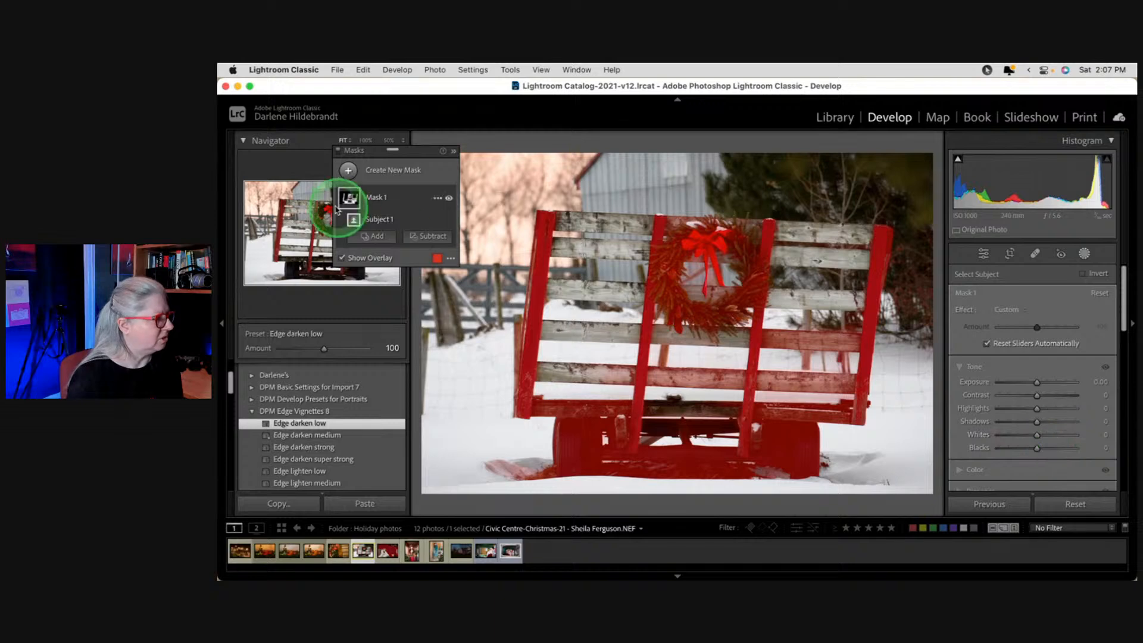
{"action": "left_click", "coordinate": [373, 237]}
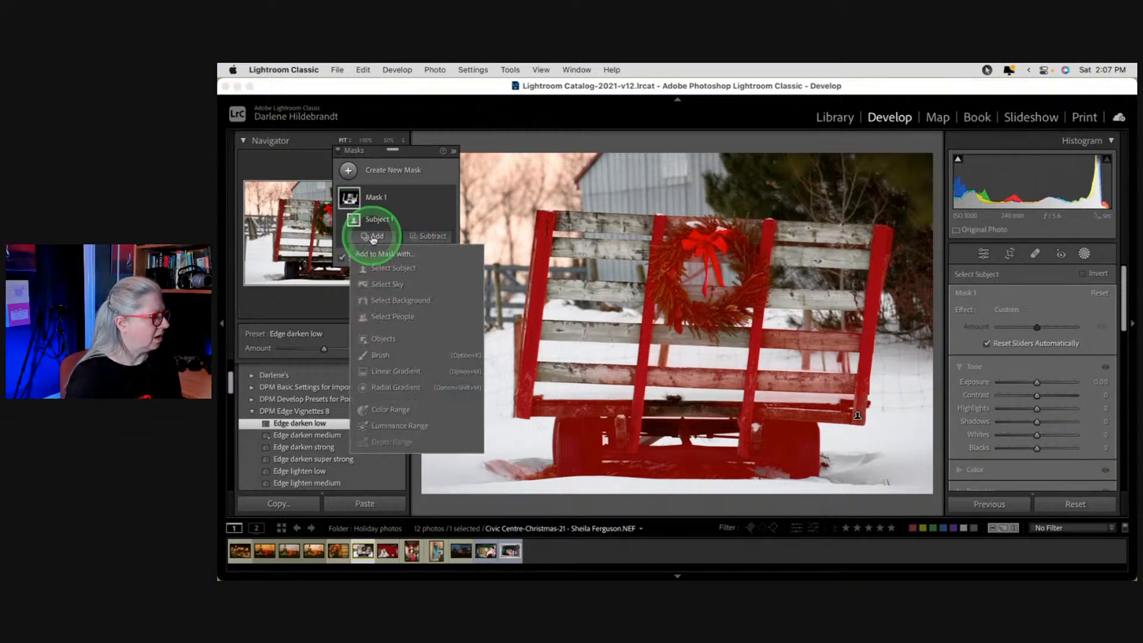
{"action": "left_click", "coordinate": [377, 339]}
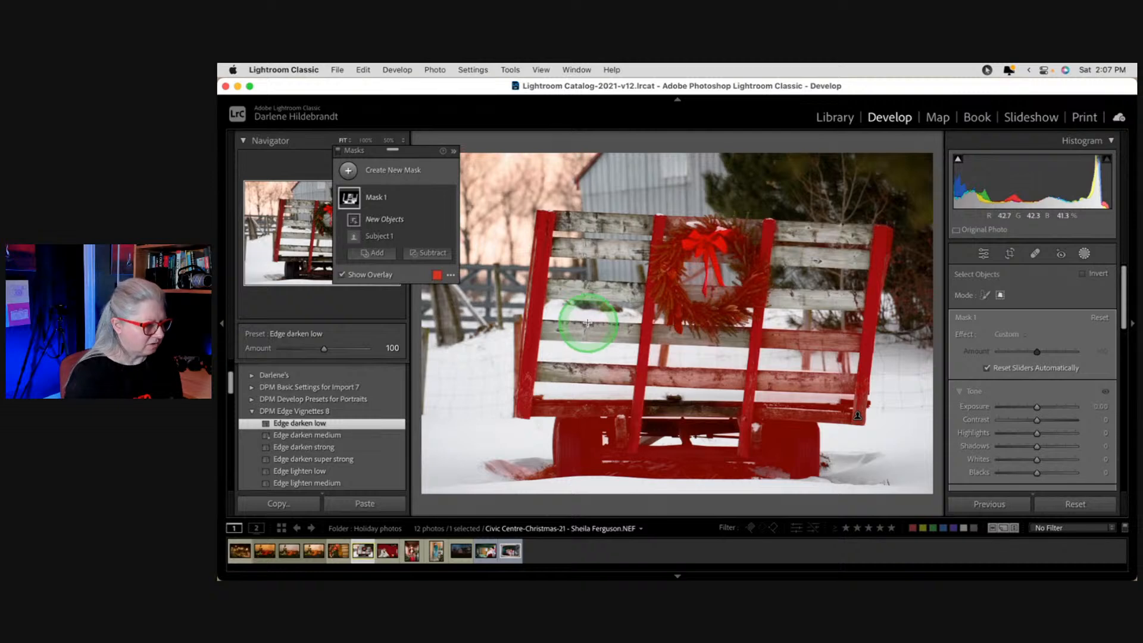
{"action": "left_click", "coordinate": [985, 294]}
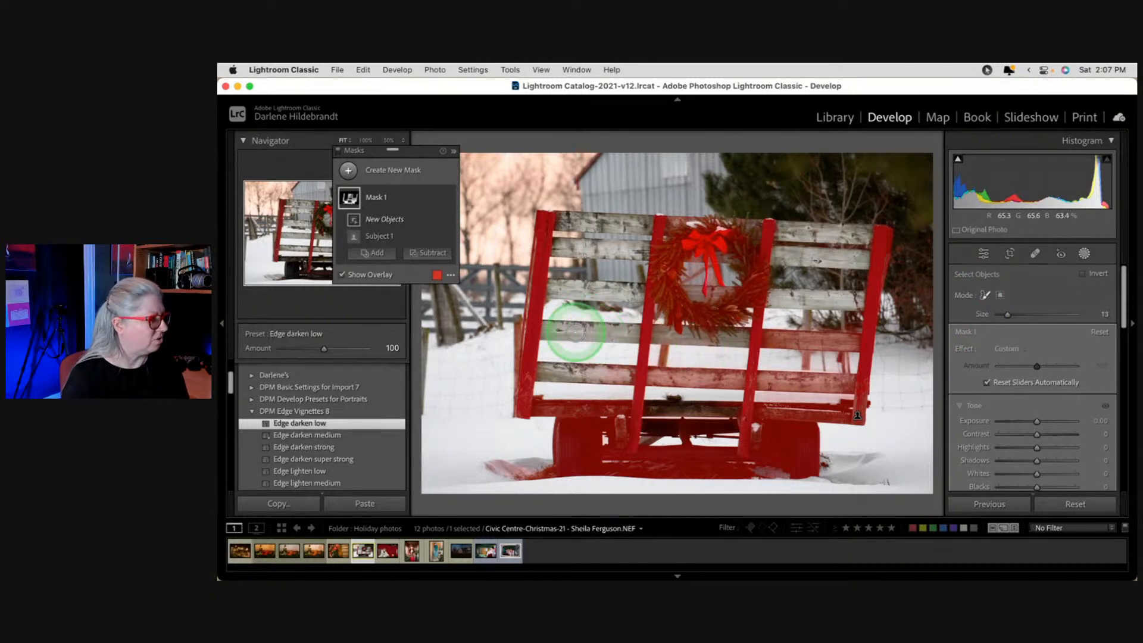
{"action": "mouse_move", "coordinate": [541, 331]}
{"action": "left_mouse_down"}
{"action": "mouse_move", "coordinate": [846, 343]}
{"action": "mouse_move", "coordinate": [860, 336]}
{"action": "mouse_move", "coordinate": [867, 300]}
{"action": "mouse_move", "coordinate": [543, 288]}
{"action": "mouse_move", "coordinate": [616, 291]}
{"action": "mouse_move", "coordinate": [548, 283]}
{"action": "mouse_move", "coordinate": [545, 250]}
{"action": "mouse_move", "coordinate": [891, 257]}
{"action": "mouse_move", "coordinate": [871, 233]}
{"action": "mouse_move", "coordinate": [553, 222]}
{"action": "mouse_move", "coordinate": [528, 290]}
{"action": "mouse_move", "coordinate": [526, 375]}
{"action": "mouse_move", "coordinate": [861, 386]}
{"action": "left_mouse_up"}
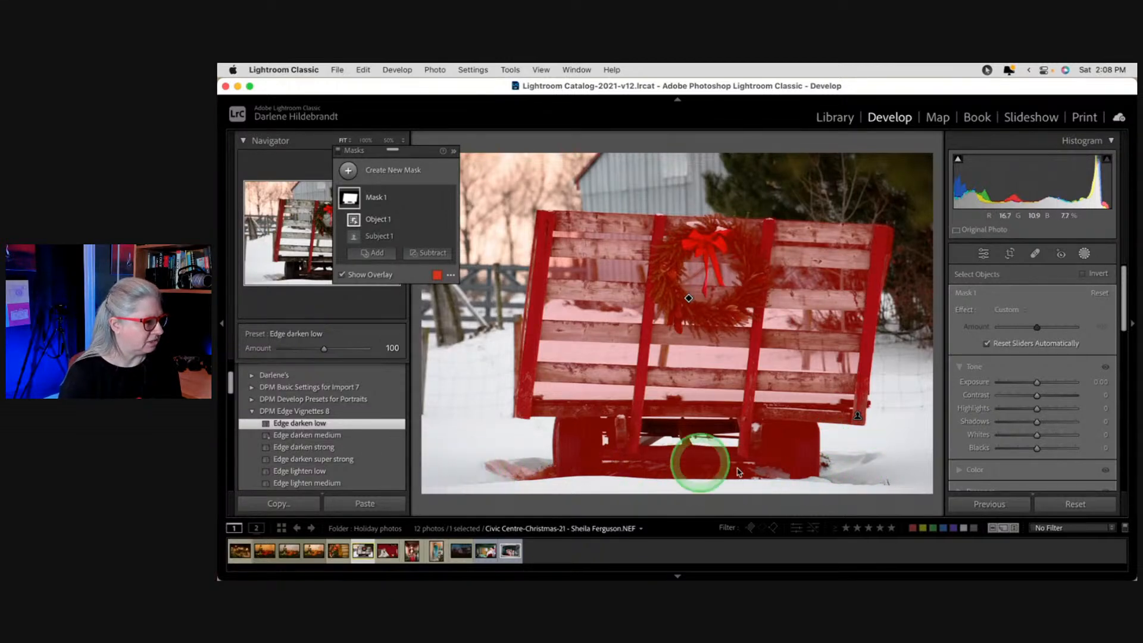
Step: Add a size 13 brush selection to the mask, painting over the wheels, undercarriage and snow directly beneath the wagon
{"action": "left_click", "coordinate": [370, 252]}
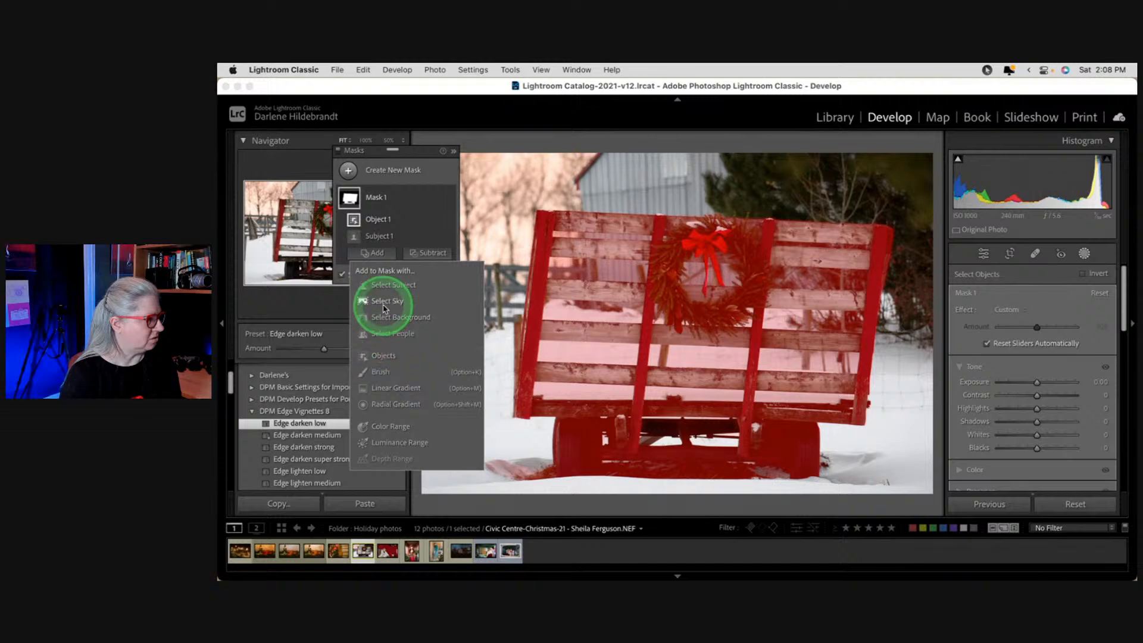
{"action": "left_click", "coordinate": [379, 372]}
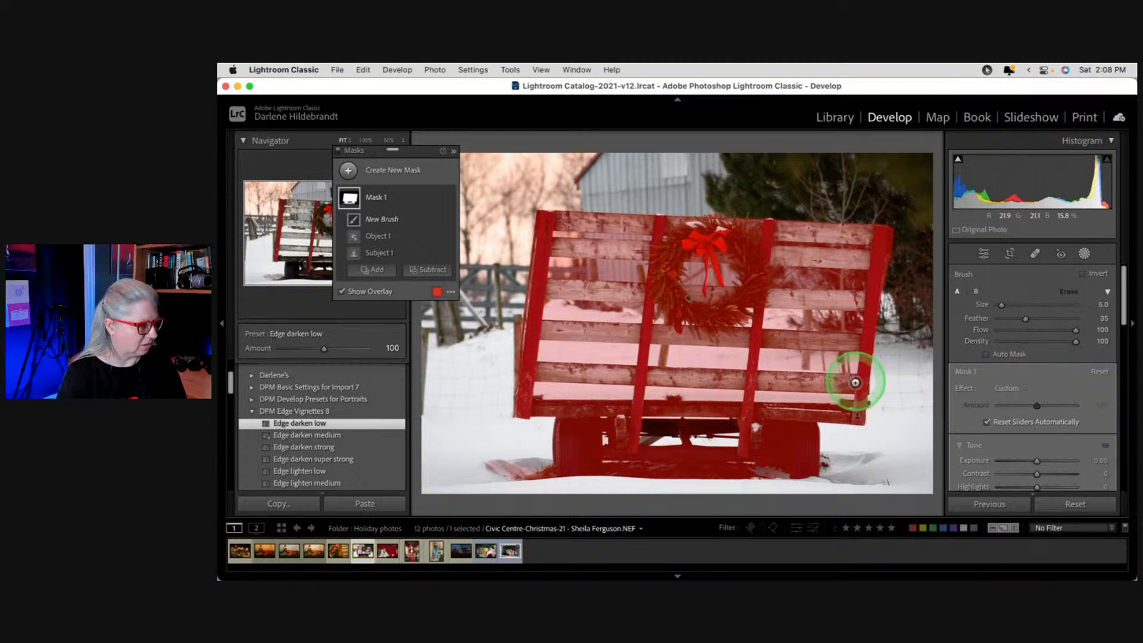
{"action": "key", "text": "bracketright"}
{"action": "key", "text": "bracketright"}
{"action": "key", "text": "bracketright"}
{"action": "key", "text": "bracketright"}
{"action": "key", "text": "bracketright"}
{"action": "key", "text": "bracketright"}
{"action": "key", "text": "bracketright"}
{"action": "key", "text": "bracketright"}
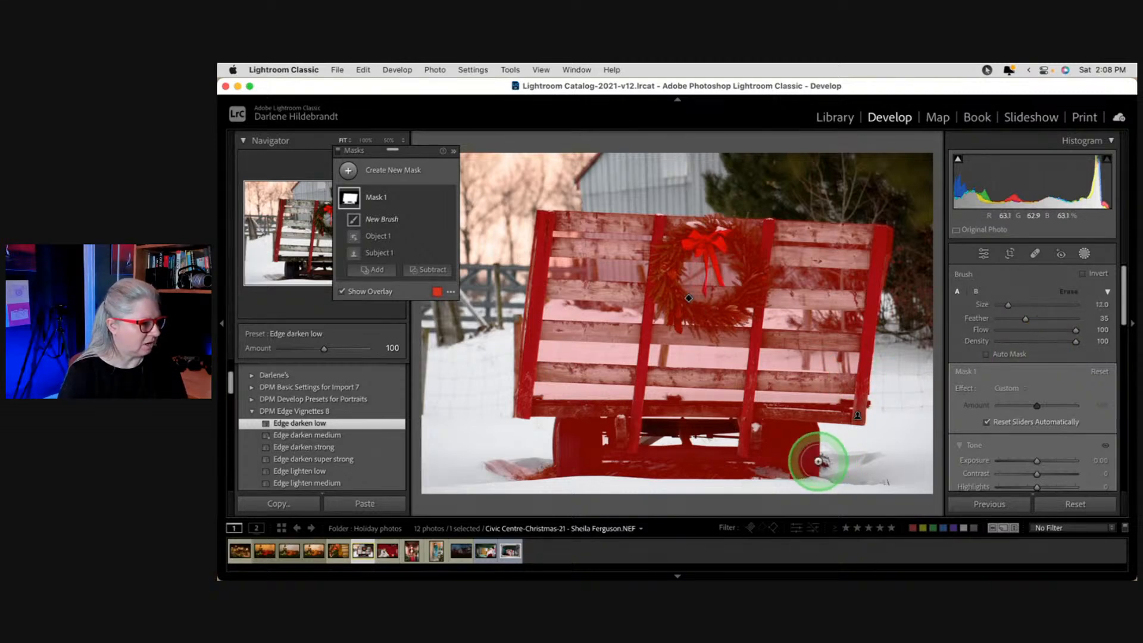
{"action": "mouse_move", "coordinate": [820, 462]}
{"action": "left_mouse_down"}
{"action": "mouse_move", "coordinate": [863, 460]}
{"action": "mouse_move", "coordinate": [886, 477]}
{"action": "mouse_move", "coordinate": [481, 460]}
{"action": "mouse_move", "coordinate": [522, 468]}
{"action": "mouse_move", "coordinate": [486, 476]}
{"action": "mouse_move", "coordinate": [619, 477]}
{"action": "mouse_move", "coordinate": [781, 459]}
{"action": "mouse_move", "coordinate": [674, 450]}
{"action": "mouse_move", "coordinate": [750, 446]}
{"action": "mouse_move", "coordinate": [758, 432]}
{"action": "mouse_move", "coordinate": [630, 433]}
{"action": "mouse_move", "coordinate": [673, 440]}
{"action": "mouse_move", "coordinate": [594, 430]}
{"action": "mouse_move", "coordinate": [689, 451]}
{"action": "left_mouse_up"}
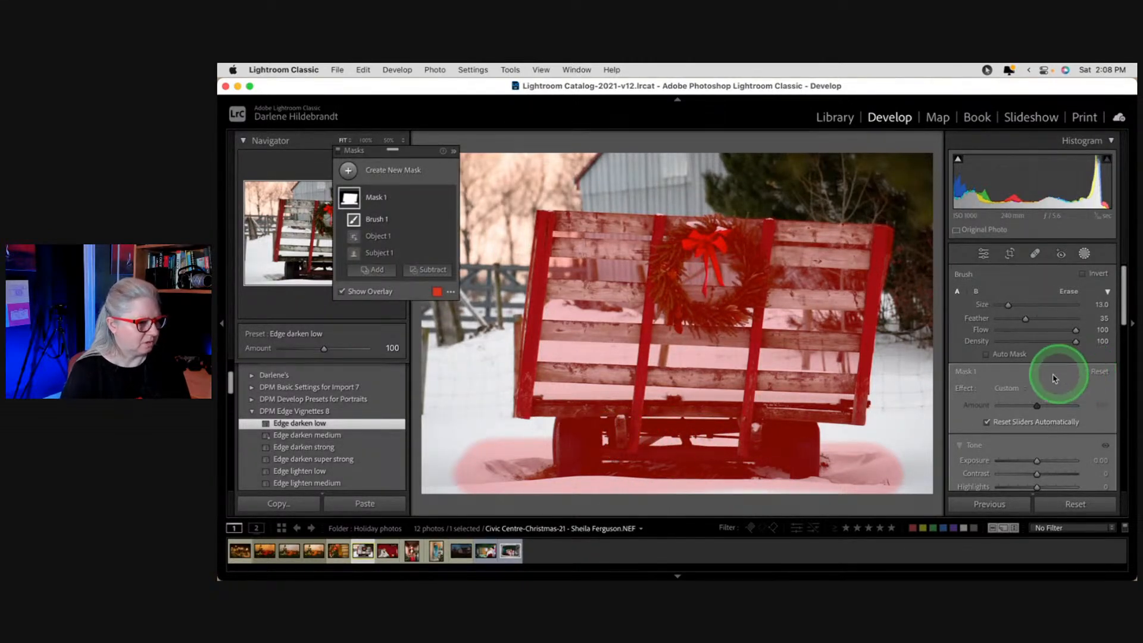
Step: Set Texture to 22 and Clarity to 22 for the wagon mask
{"action": "scroll", "coordinate": [1052, 375], "scroll_direction": "down", "scroll_amount": 5}
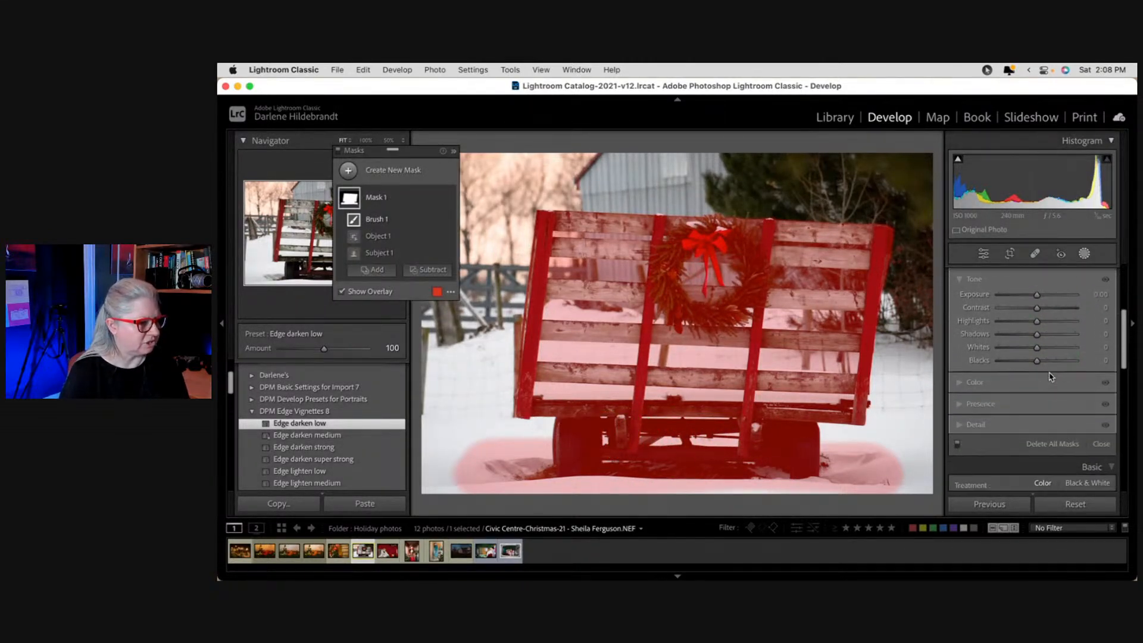
{"action": "left_click", "coordinate": [959, 403]}
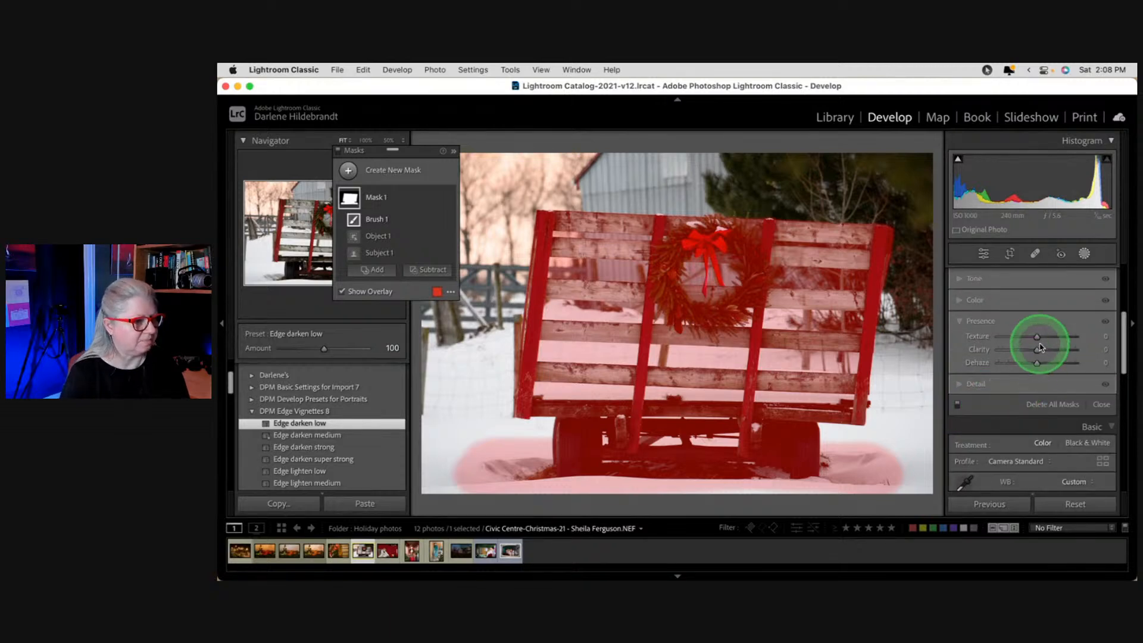
{"action": "mouse_move", "coordinate": [1036, 349]}
{"action": "left_mouse_down"}
{"action": "mouse_move", "coordinate": [1074, 347]}
{"action": "mouse_move", "coordinate": [1034, 345]}
{"action": "mouse_move", "coordinate": [1045, 350]}
{"action": "mouse_move", "coordinate": [1045, 337]}
{"action": "left_mouse_up"}
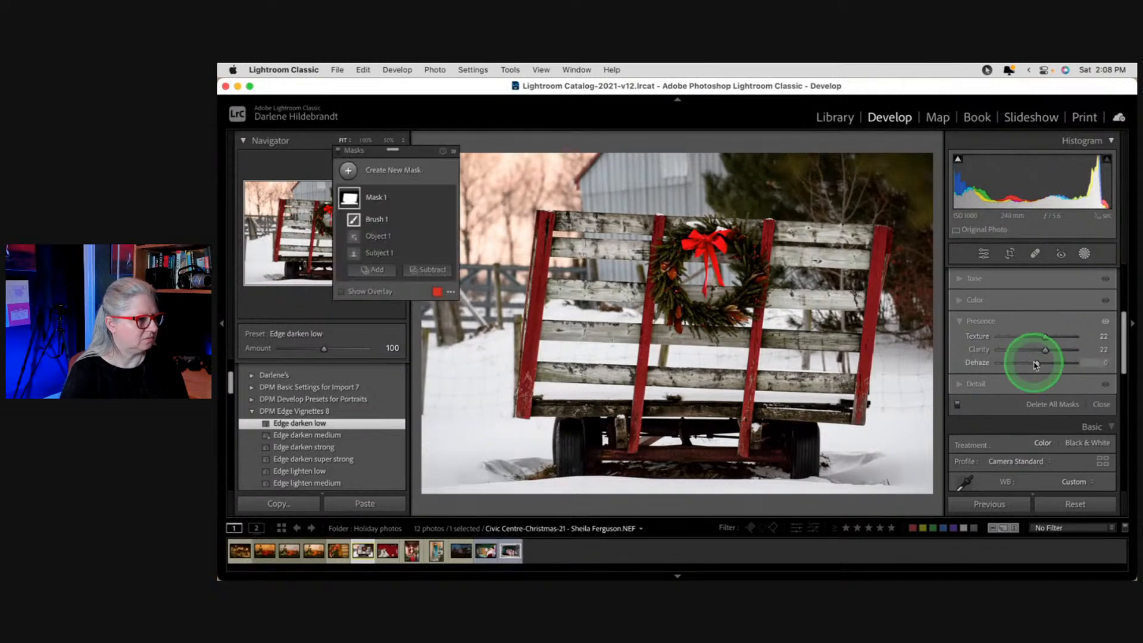
Step: Try Exposure at 0.13 on the wagon mask, reset it, and set Shadows to 9 and Blacks to -9
{"action": "scroll", "coordinate": [1047, 401], "scroll_direction": "up", "scroll_amount": 5}
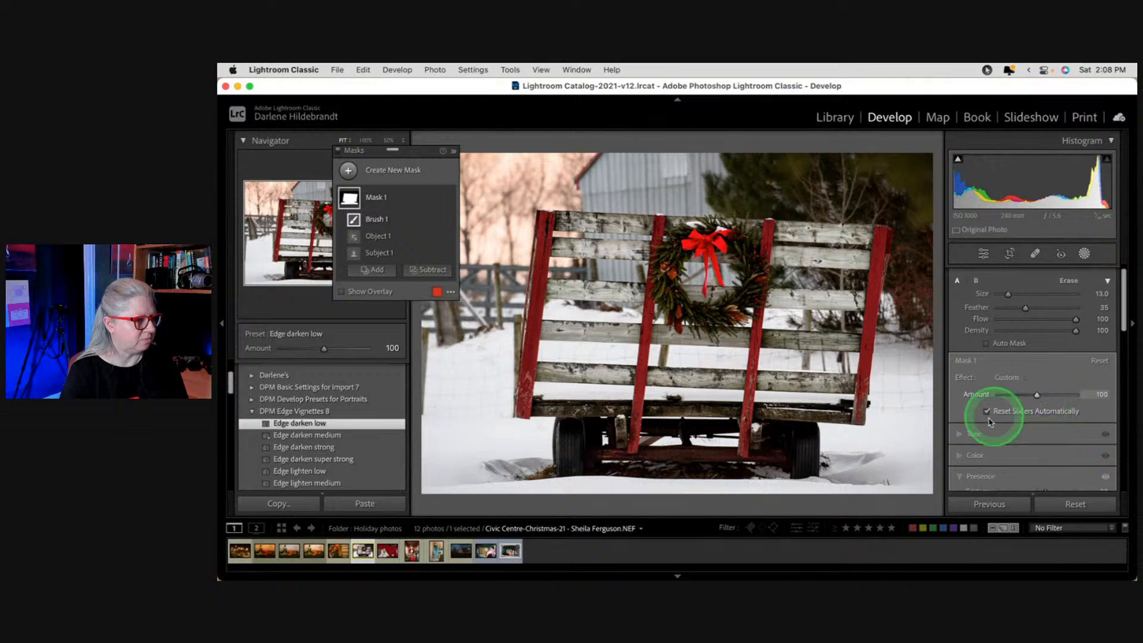
{"action": "left_click", "coordinate": [960, 433]}
{"action": "scroll", "coordinate": [991, 370], "scroll_direction": "down", "scroll_amount": 1}
{"action": "scroll", "coordinate": [993, 370], "scroll_direction": "down", "scroll_amount": 1}
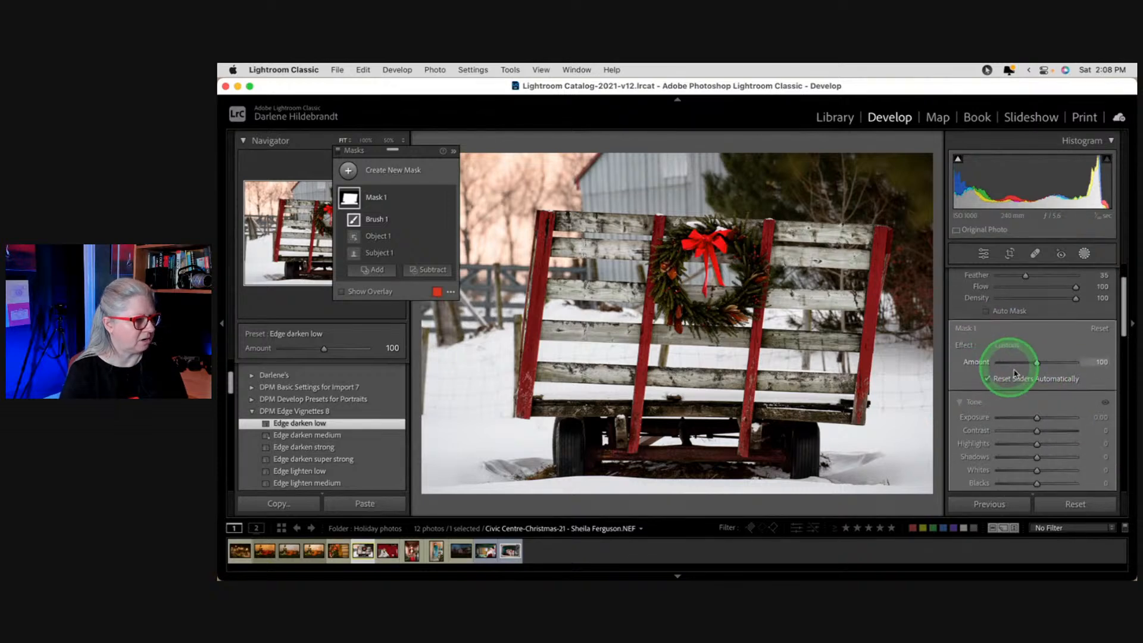
{"action": "left_click_drag", "start_coordinate": [1037, 422], "coordinate": [1039, 422]}
{"action": "scroll", "coordinate": [1039, 420], "scroll_direction": "down", "scroll_amount": 1}
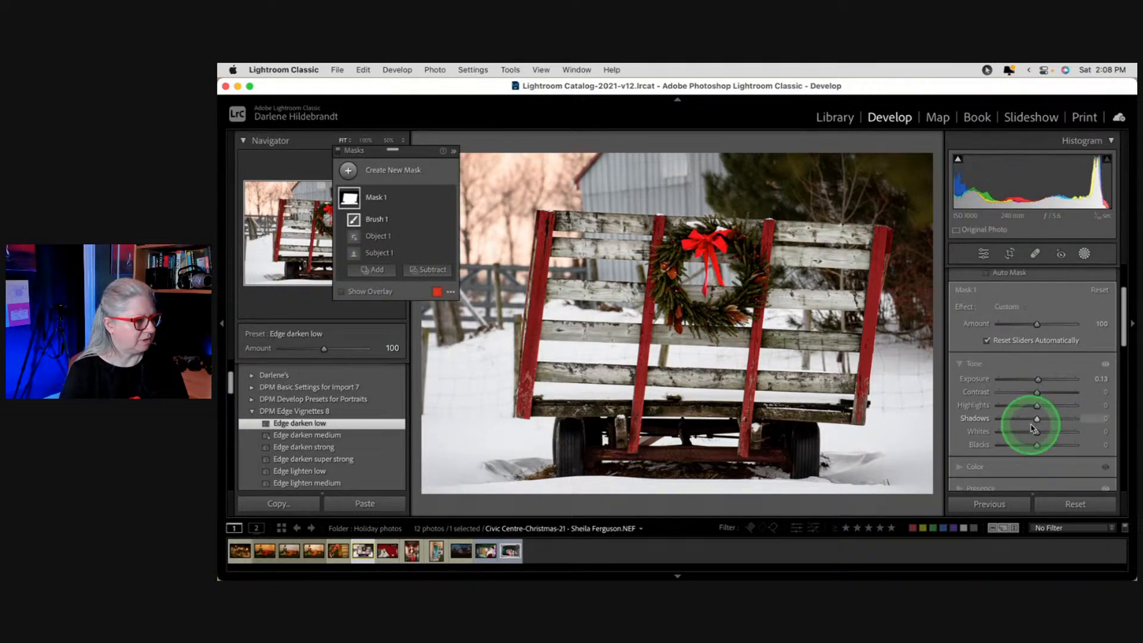
{"action": "double_click", "coordinate": [1039, 379]}
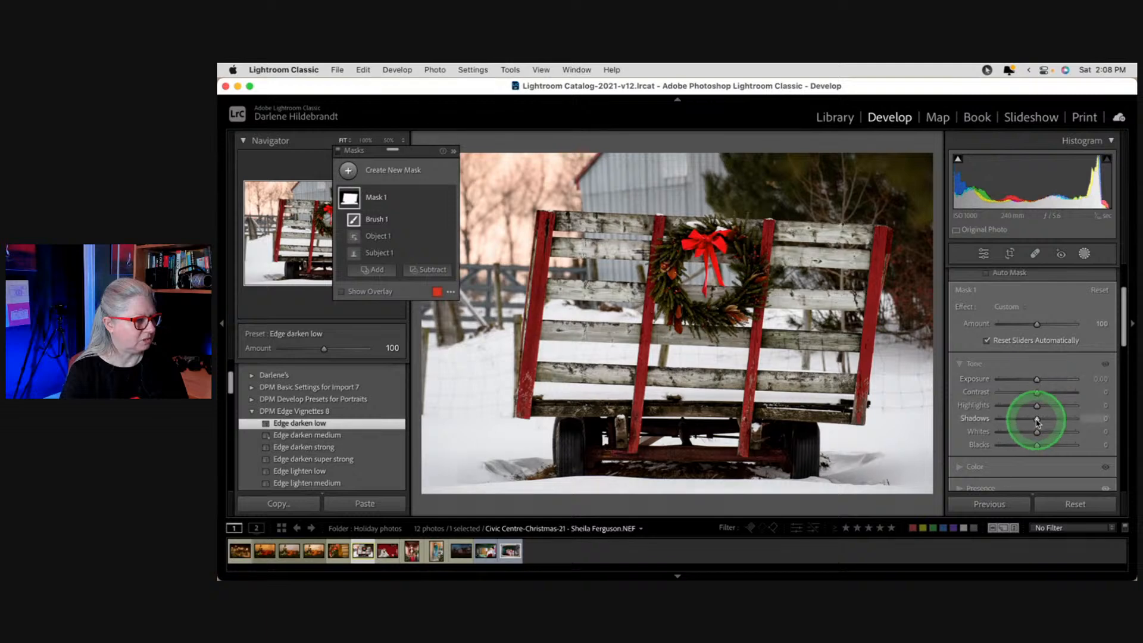
{"action": "left_click_drag", "start_coordinate": [1038, 422], "coordinate": [1033, 447]}
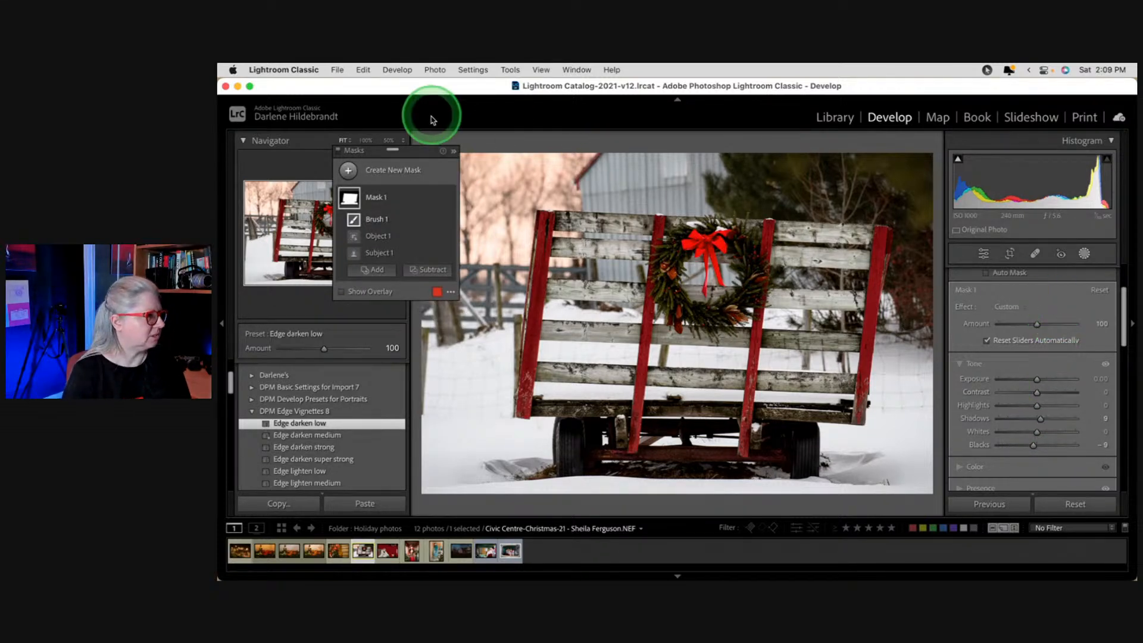
Step: Compare the wagon with and without the mask's adjustments
{"action": "left_click", "coordinate": [449, 198]}
{"action": "left_click", "coordinate": [449, 198]}
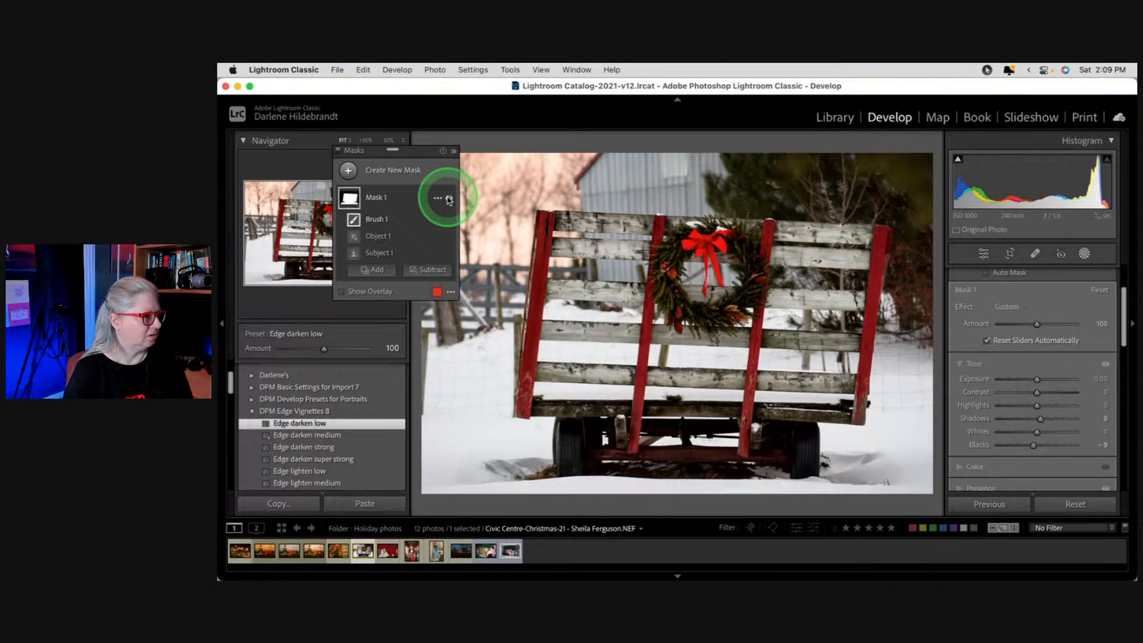
{"action": "left_click", "coordinate": [448, 198]}
{"action": "left_click", "coordinate": [449, 198]}
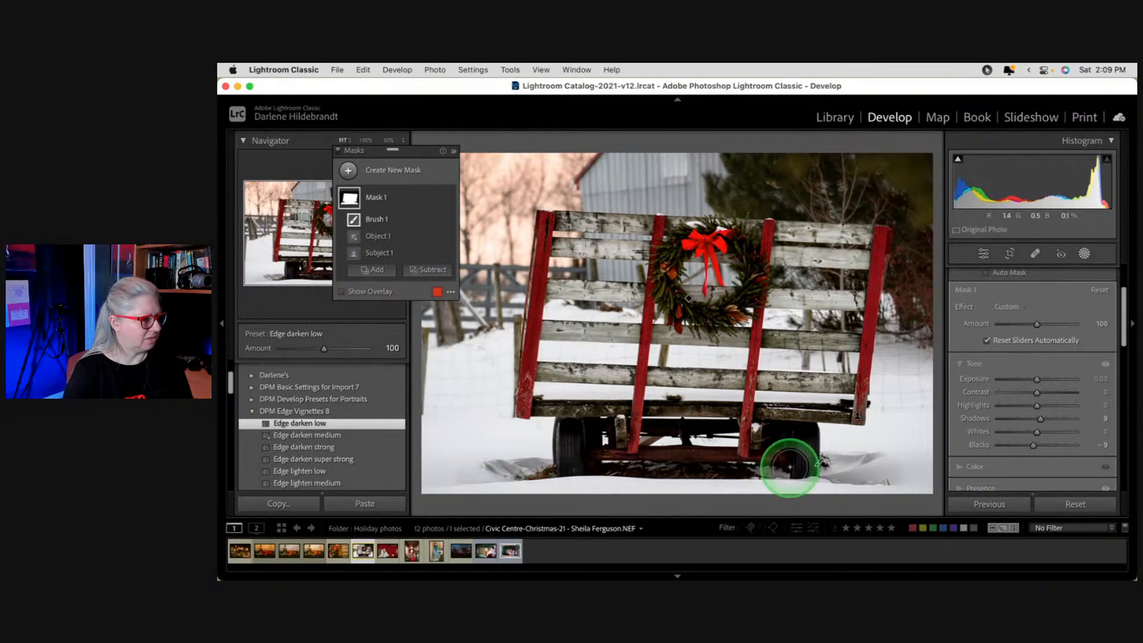
Step: Rename the mask as wagon and leave masking
{"action": "left_click", "coordinate": [438, 198]}
{"action": "left_click", "coordinate": [441, 205]}
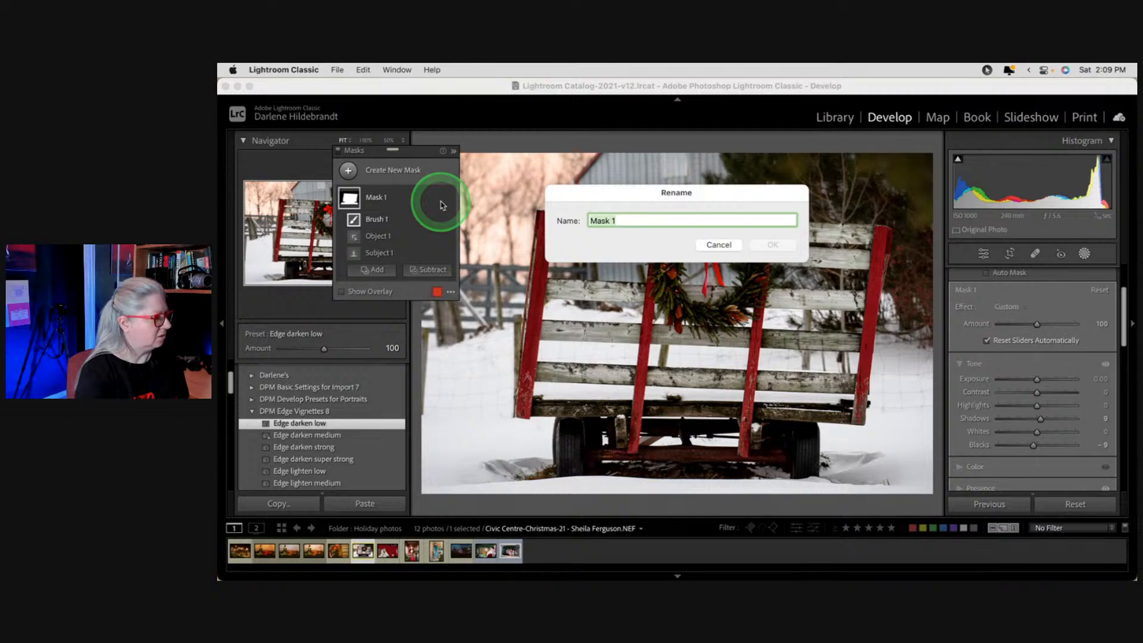
{"action": "type", "text": "wagon"}
{"action": "key", "text": "Return"}
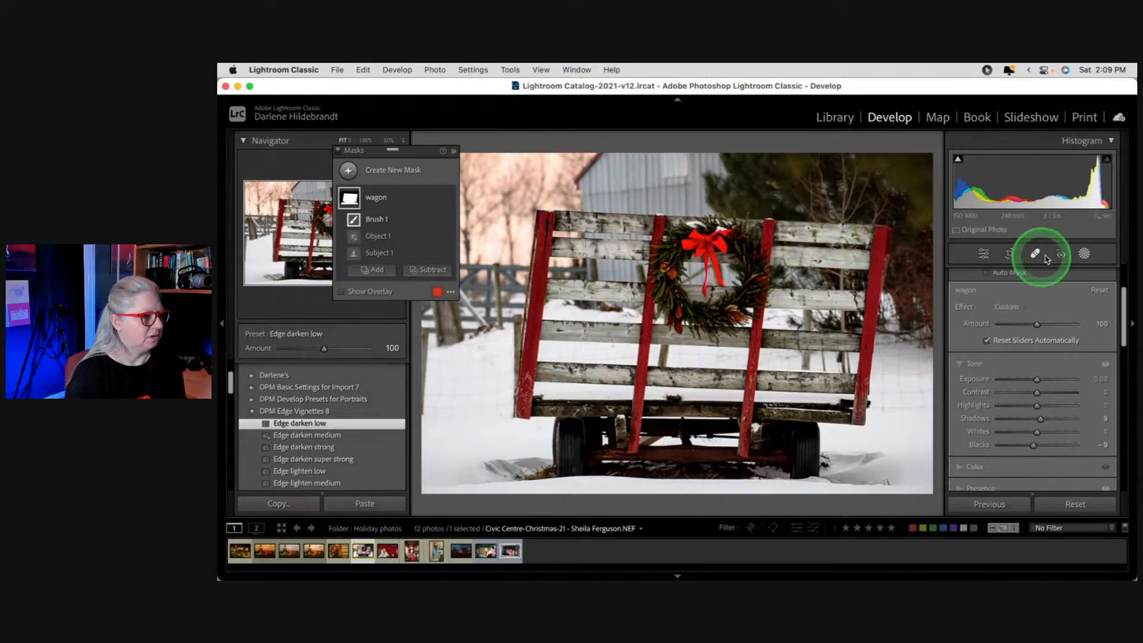
{"action": "left_click", "coordinate": [1083, 255]}
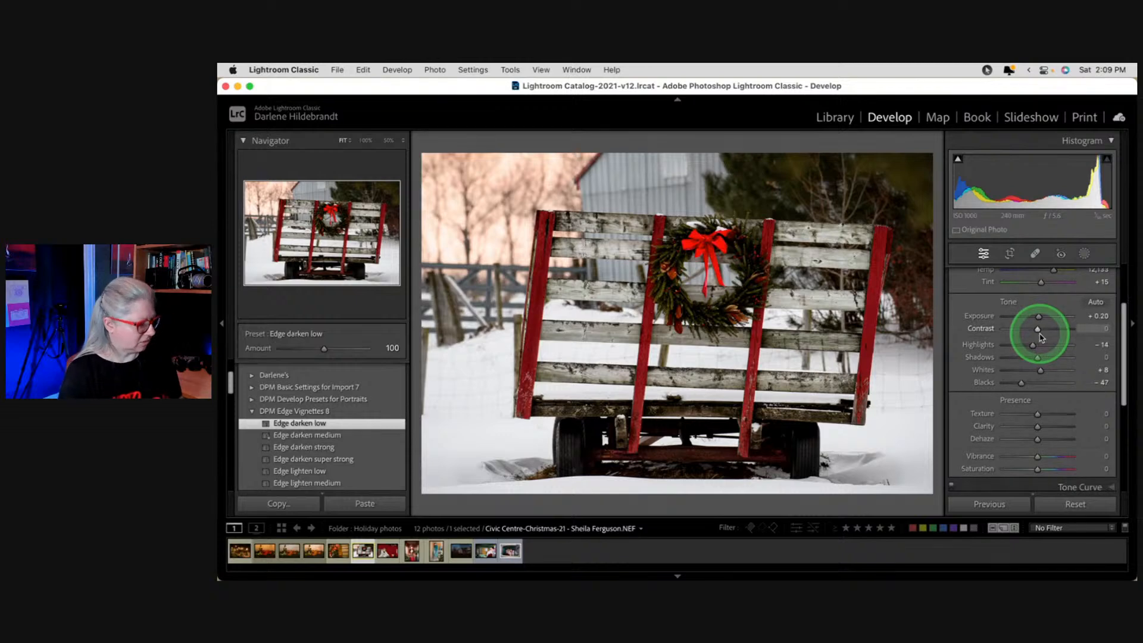
Step: Compare the before and after versions of the edited wagon photo
{"action": "key", "text": "backslash"}
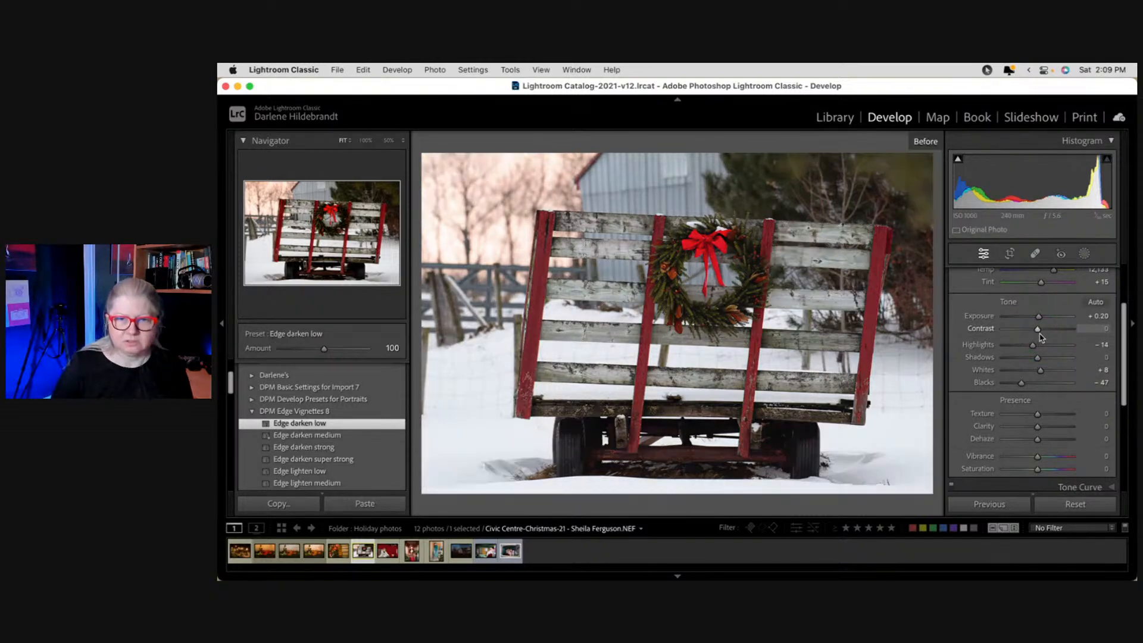
{"action": "key", "text": "backslash"}
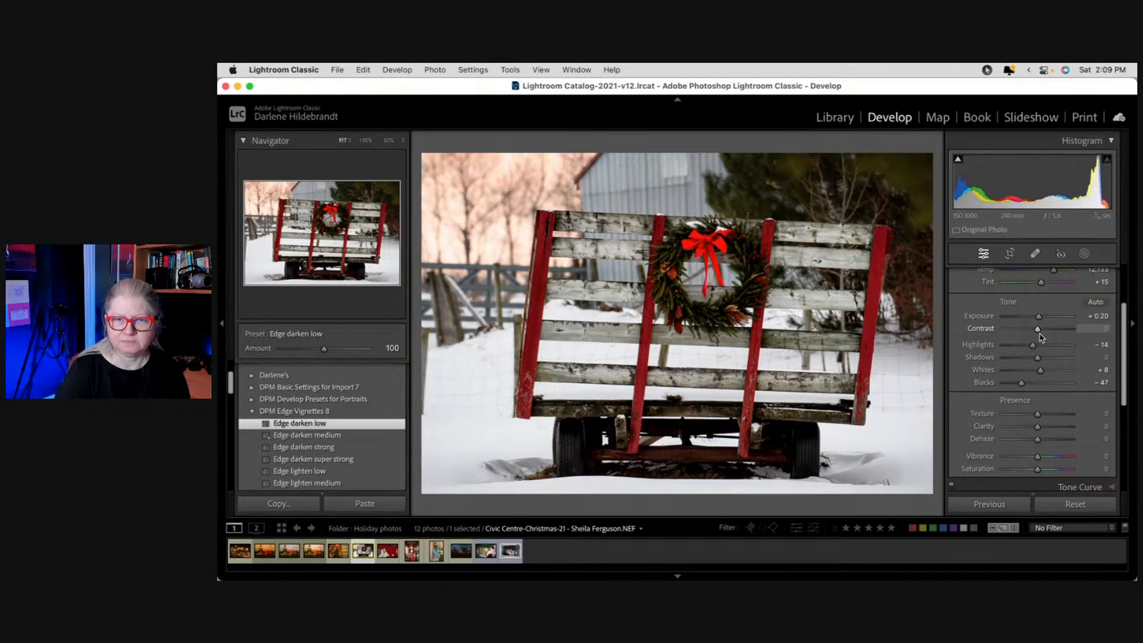
{"action": "key", "text": "backslash"}
{"action": "key", "text": "backslash"}
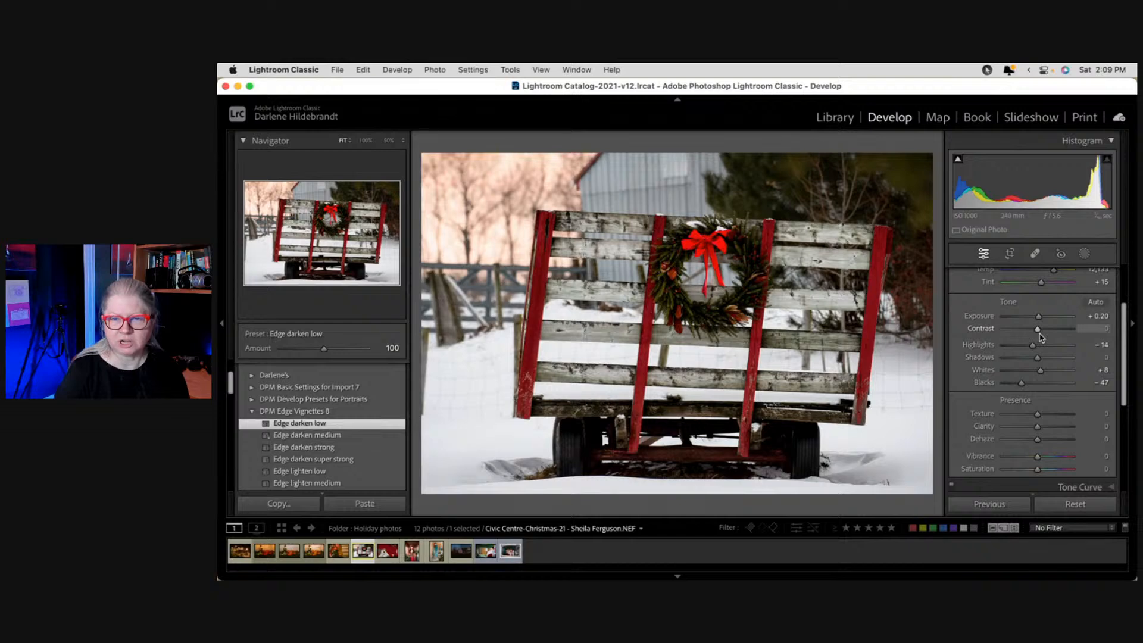
{"action": "key", "text": "backslash"}
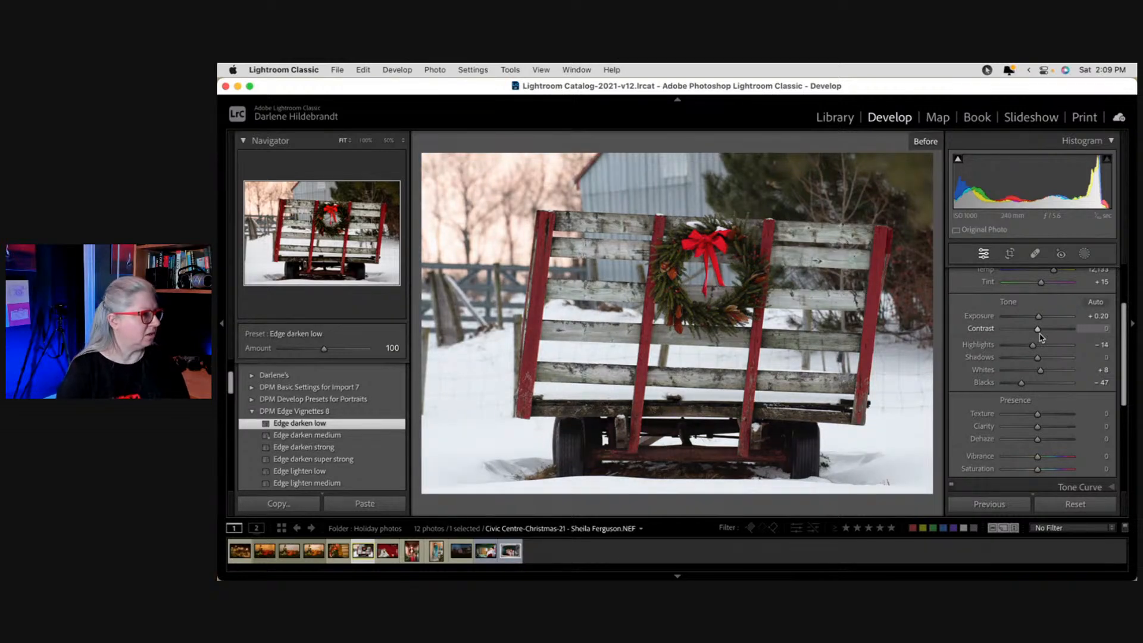
{"action": "key", "text": "backslash"}
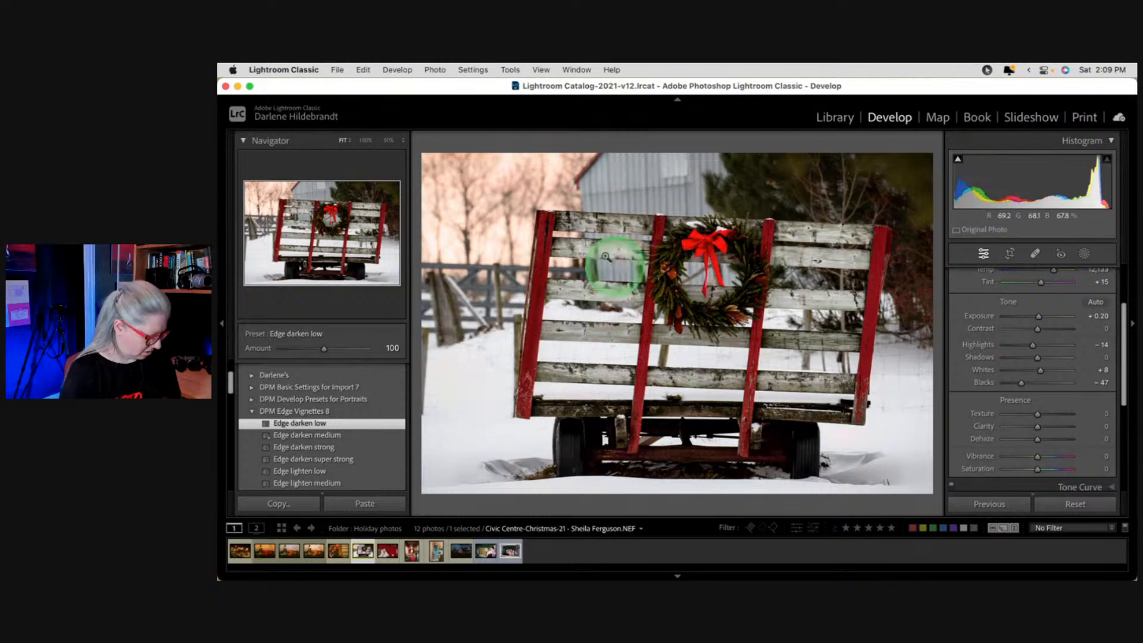
Step: Try automatic straightening on the wagon photo and reset the crop angle
{"action": "key", "text": "r"}
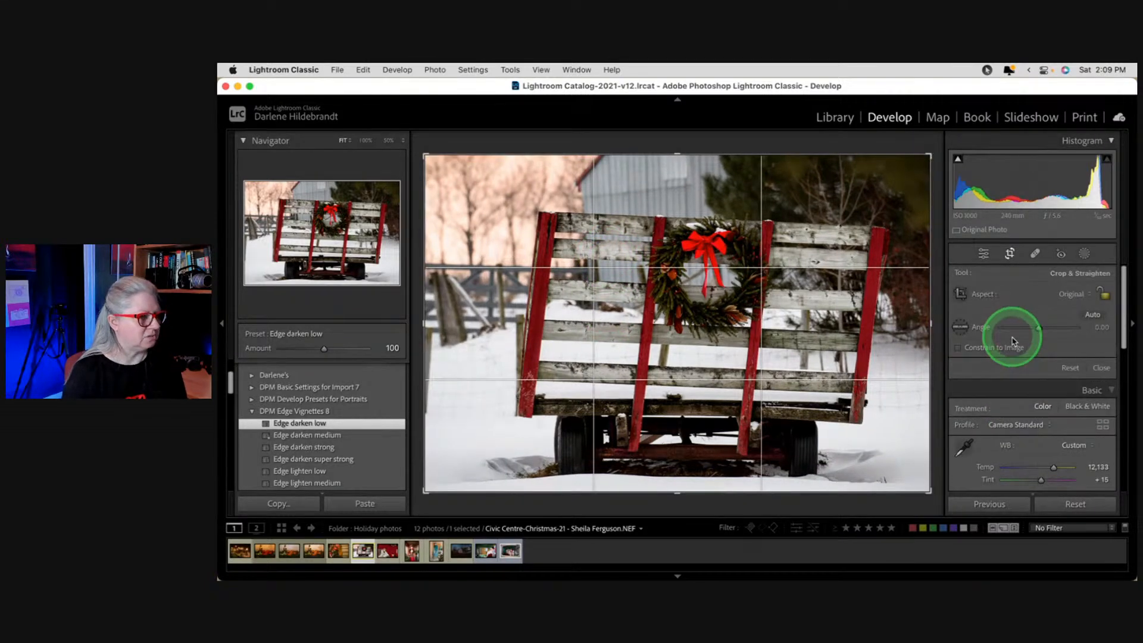
{"action": "left_click", "coordinate": [1093, 315]}
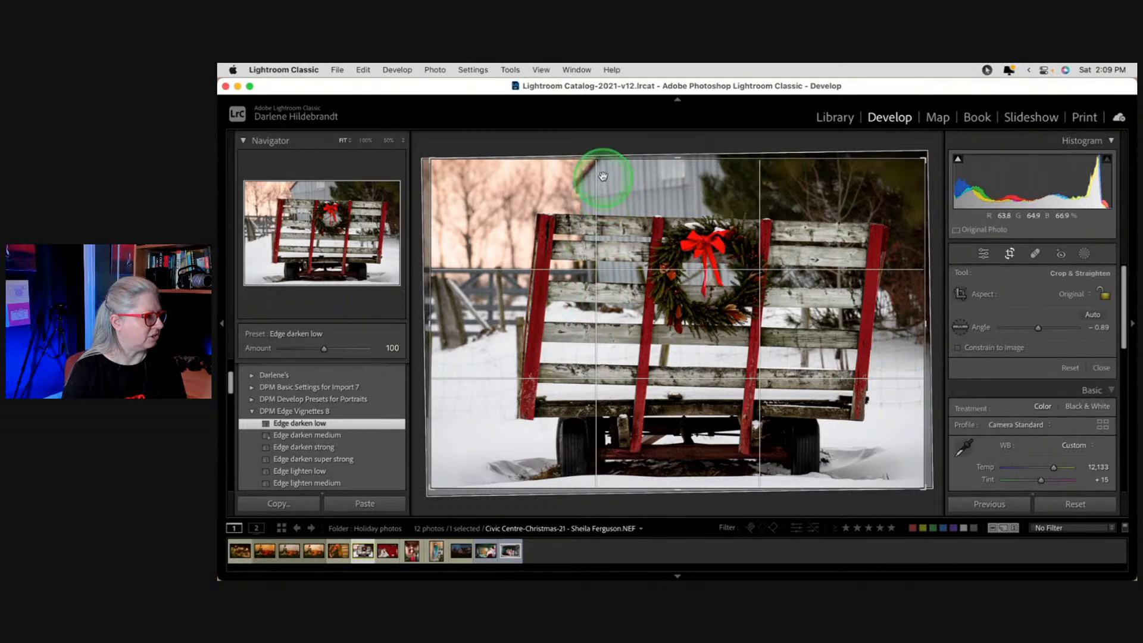
{"action": "left_click", "coordinate": [1069, 369]}
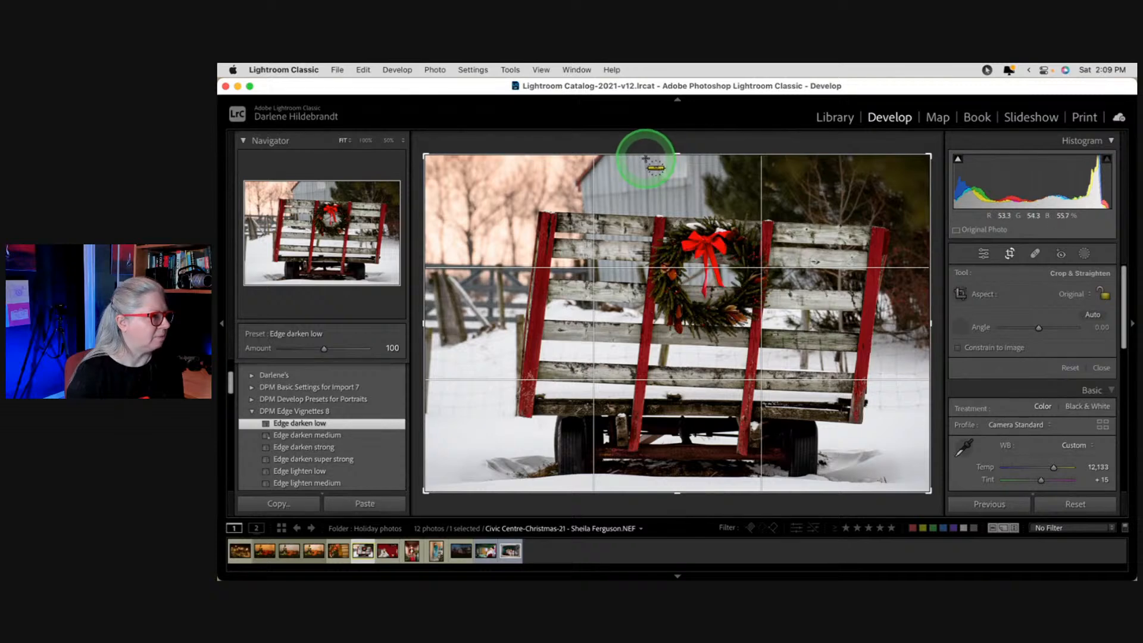
Step: Straighten the photo to an angle of 2.41 with a near-vertical line from the barn siding to the wagon's undercarriage, and apply the crop
{"action": "left_click_drag", "start_coordinate": [645, 187], "coordinate": [660, 453]}
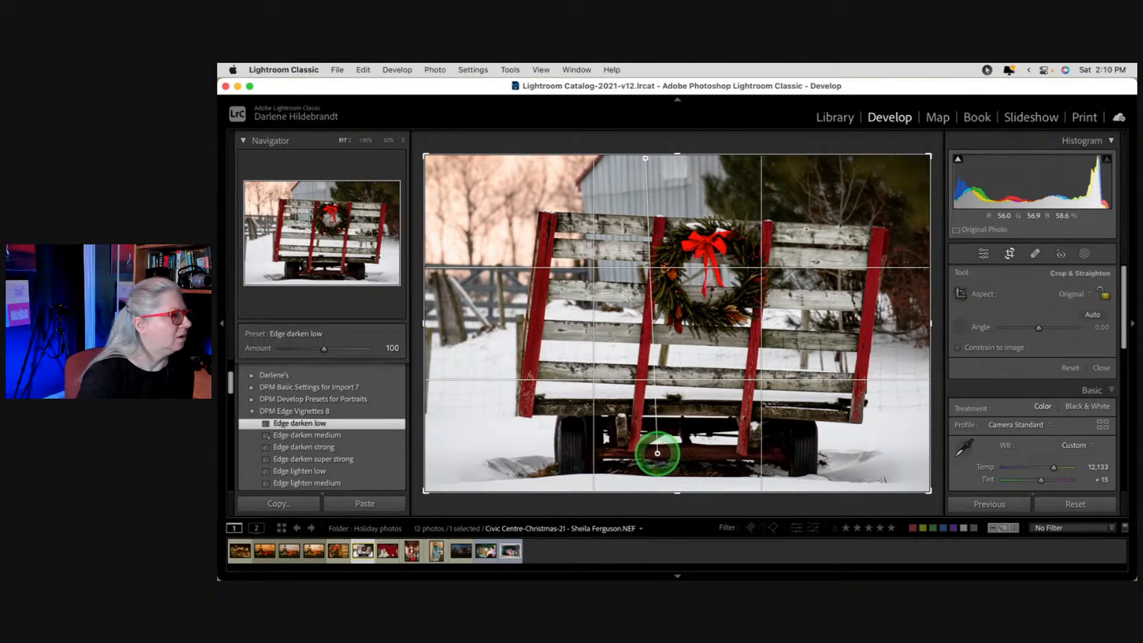
{"action": "left_click_drag", "start_coordinate": [657, 452], "coordinate": [658, 453]}
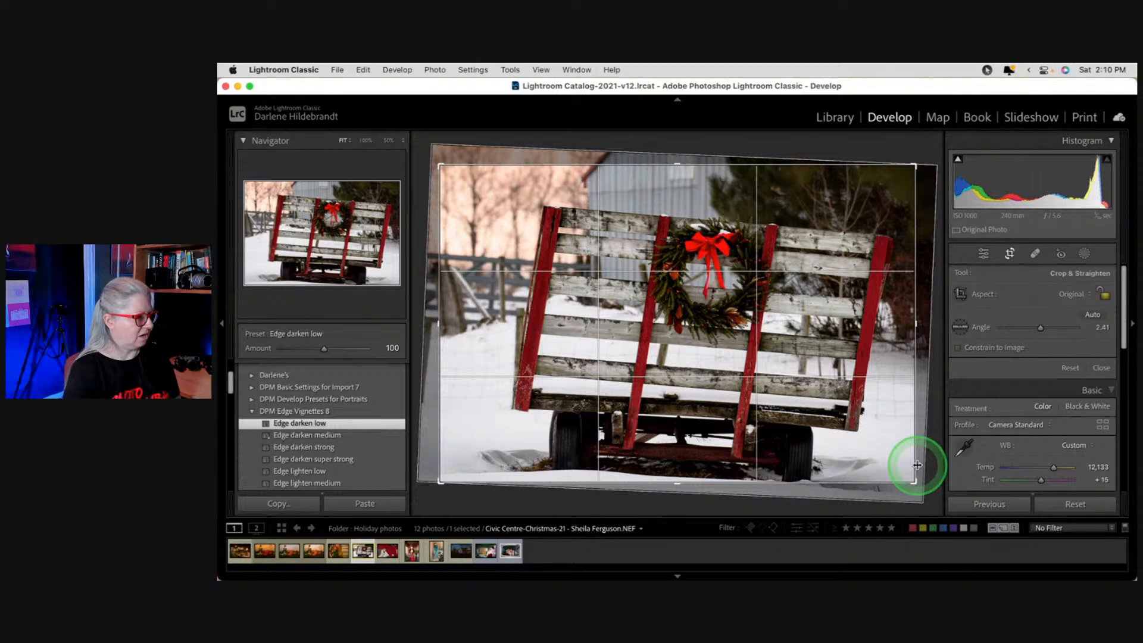
{"action": "key", "text": "Return"}
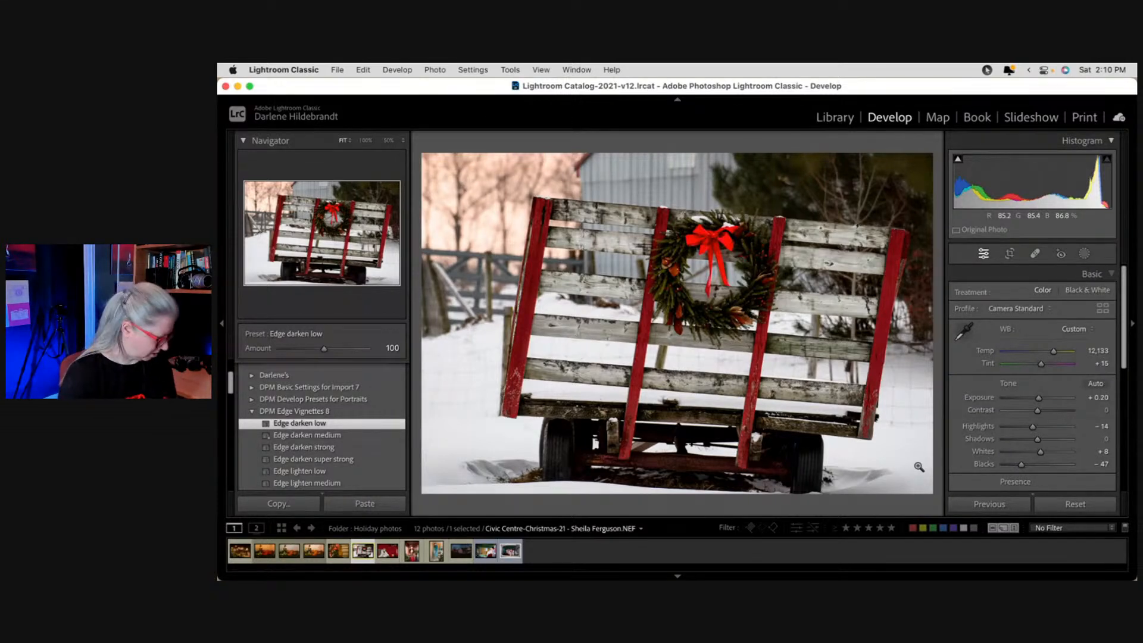
Step: Set the wagon photo's crop angle to 0.95, enlarge the crop frame slightly, reposition the image within it and apply the crop
{"action": "key", "text": "r"}
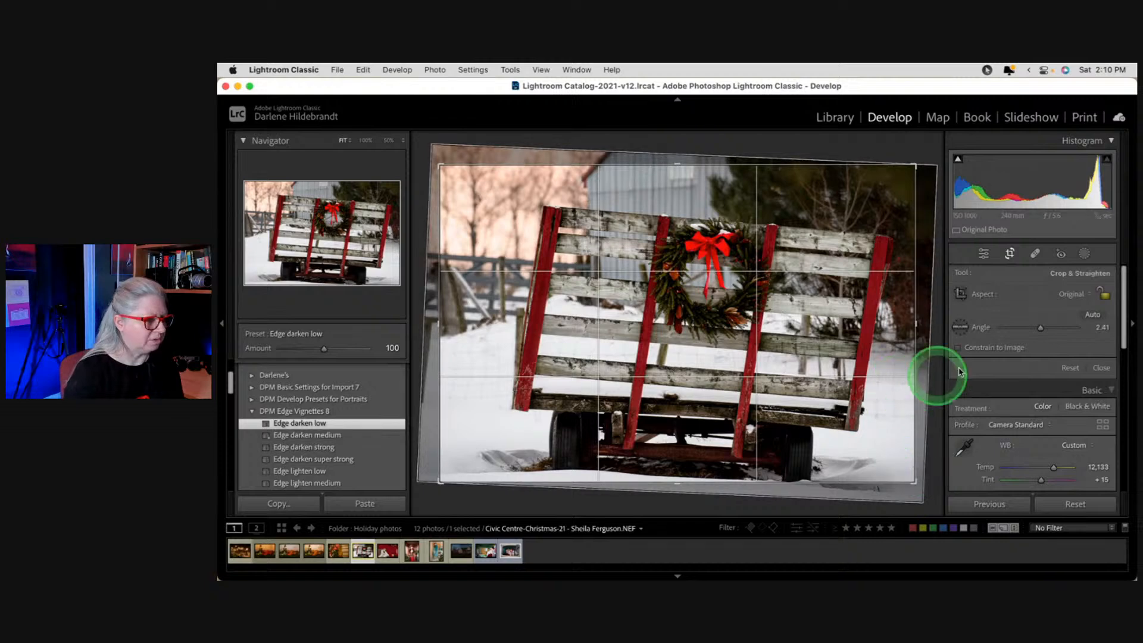
{"action": "left_click_drag", "start_coordinate": [1032, 331], "coordinate": [1040, 331]}
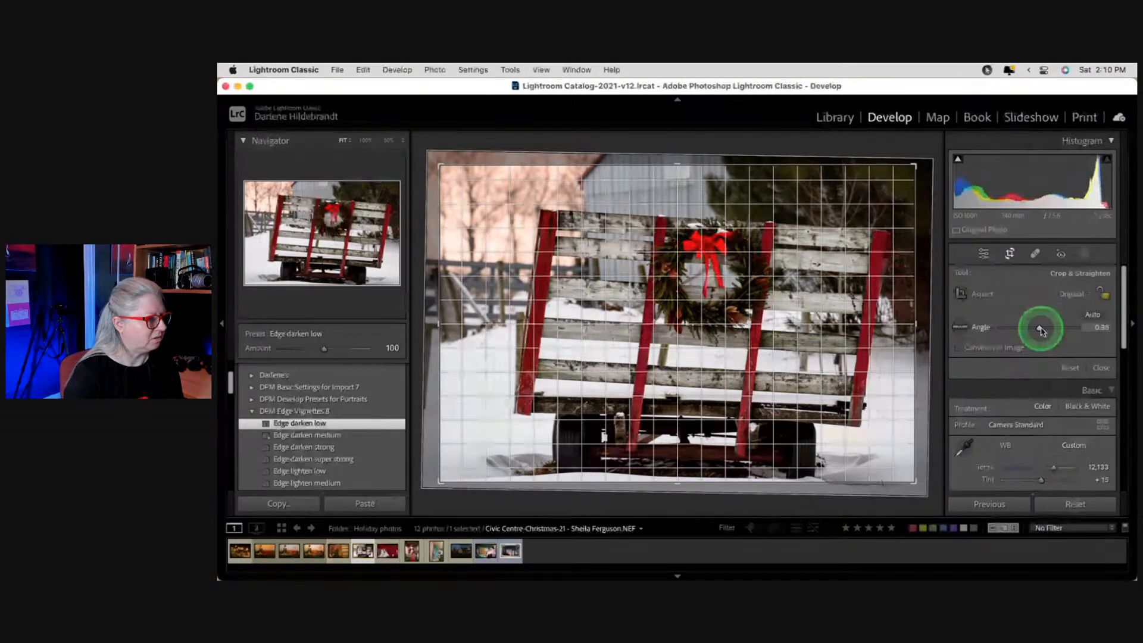
{"action": "left_click_drag", "start_coordinate": [1040, 331], "coordinate": [1040, 331]}
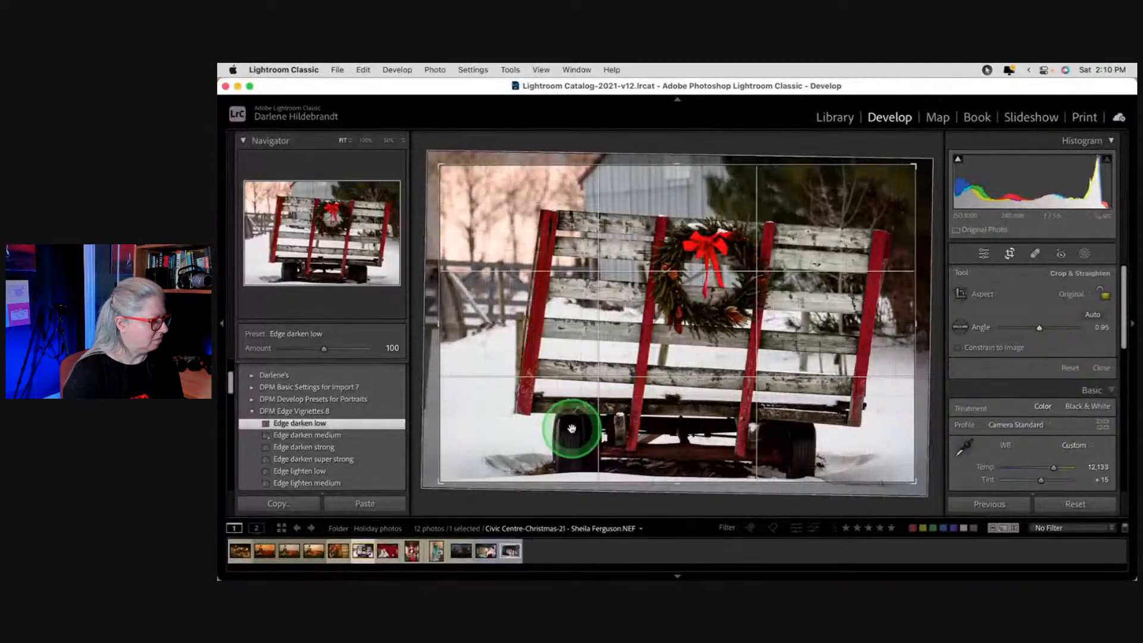
{"action": "left_click_drag", "start_coordinate": [439, 481], "coordinate": [426, 485]}
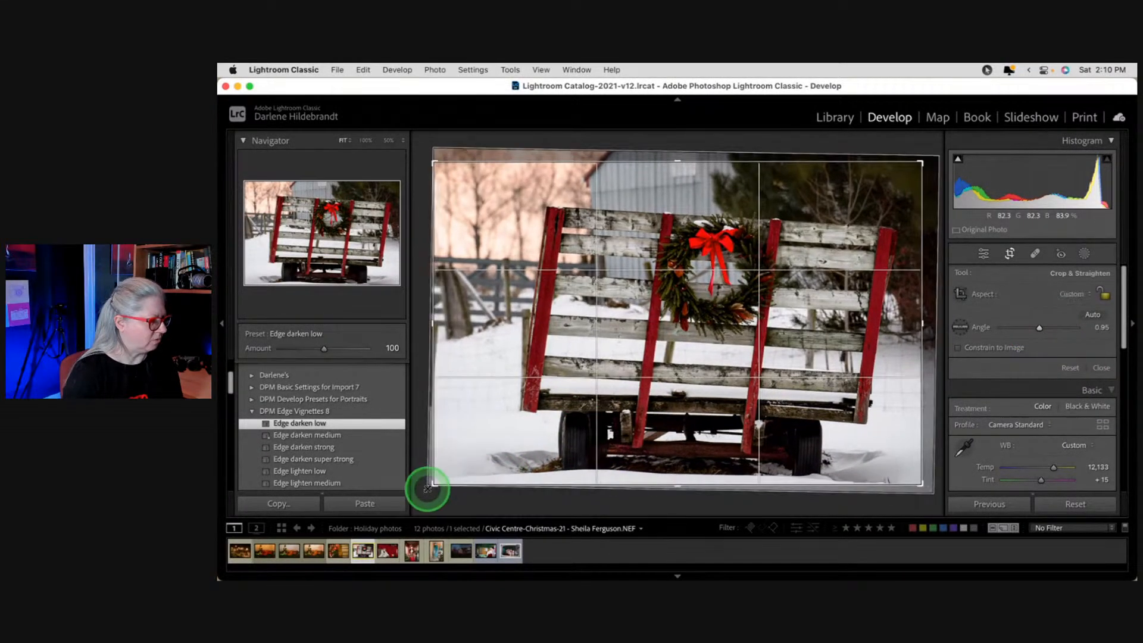
{"action": "left_click_drag", "start_coordinate": [701, 306], "coordinate": [694, 306]}
{"action": "double_click", "coordinate": [695, 305]}
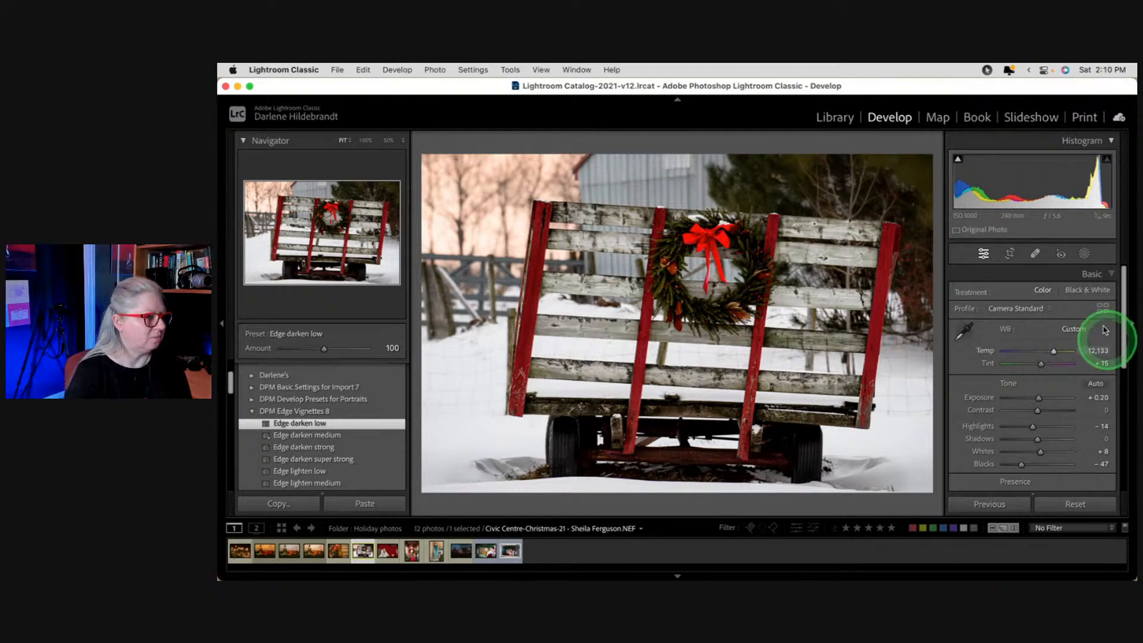
Step: Try masking the sky with the automatic Select Sky option, and move the floating mask list clear of the navigator preview
{"action": "left_click", "coordinate": [1059, 255]}
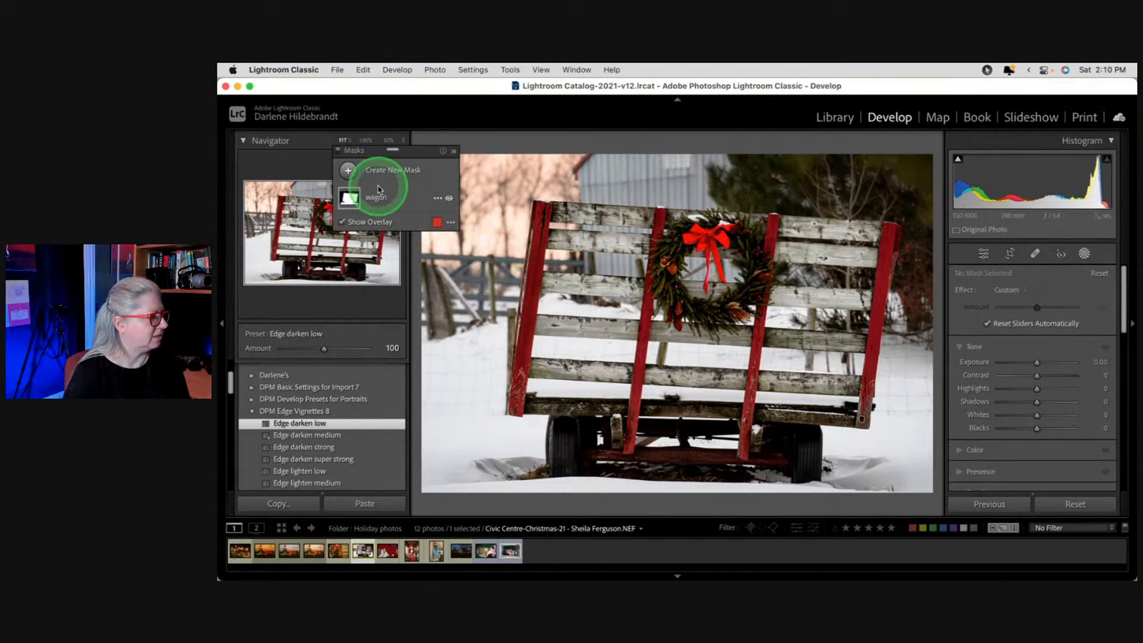
{"action": "left_click", "coordinate": [347, 171]}
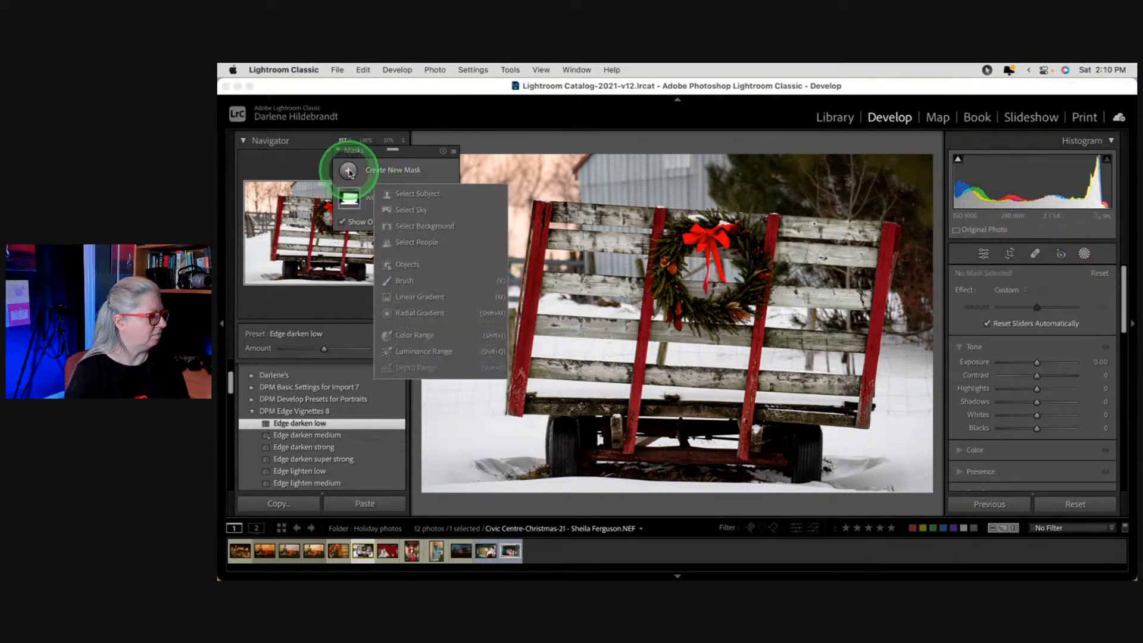
{"action": "left_click", "coordinate": [387, 209]}
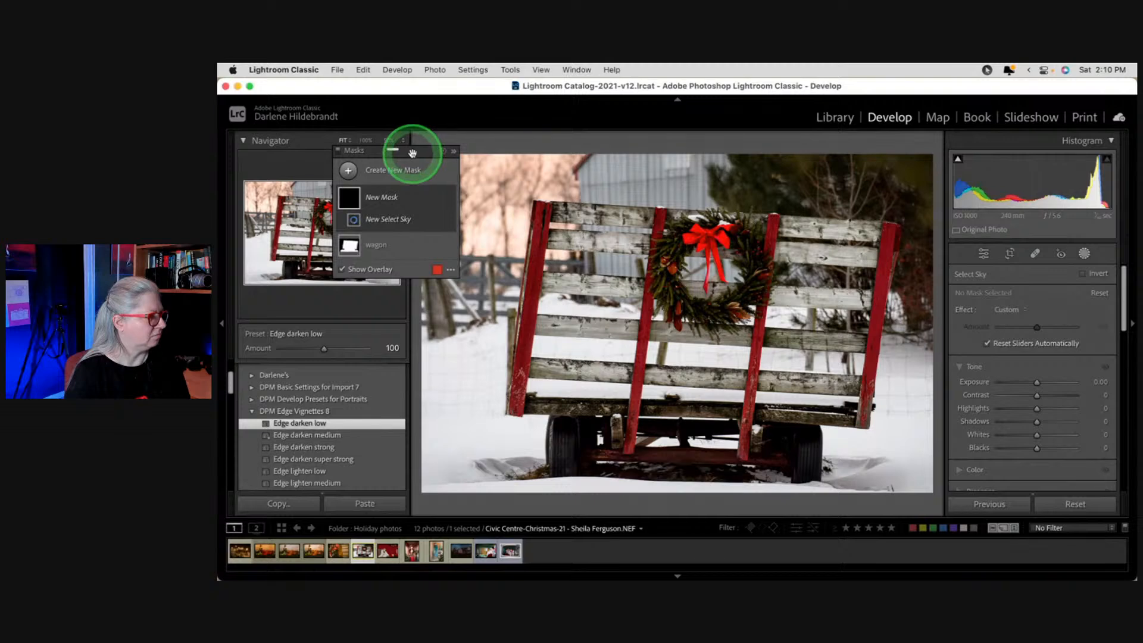
{"action": "left_click_drag", "start_coordinate": [405, 153], "coordinate": [400, 302]}
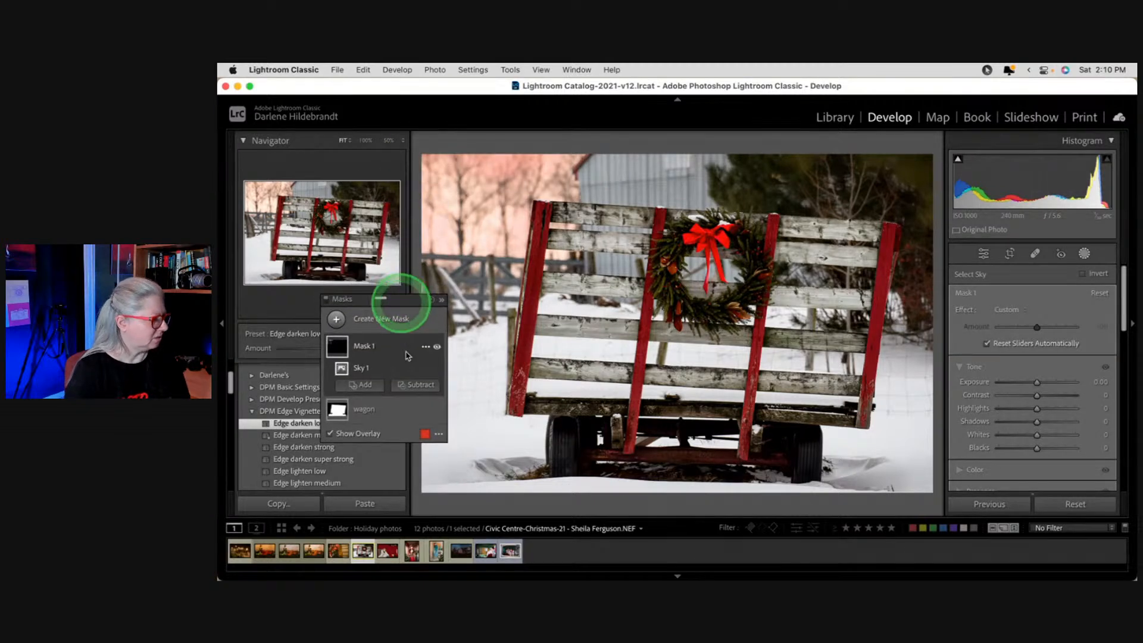
Step: Change the mask overlay colour to green
{"action": "left_click", "coordinate": [425, 434]}
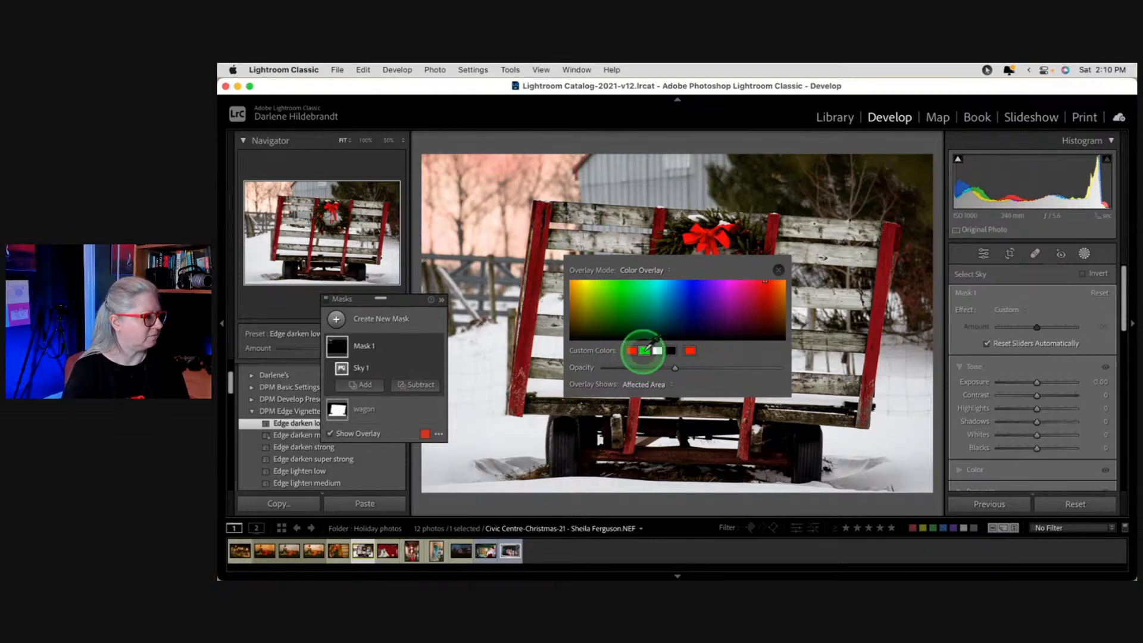
{"action": "left_click", "coordinate": [645, 350]}
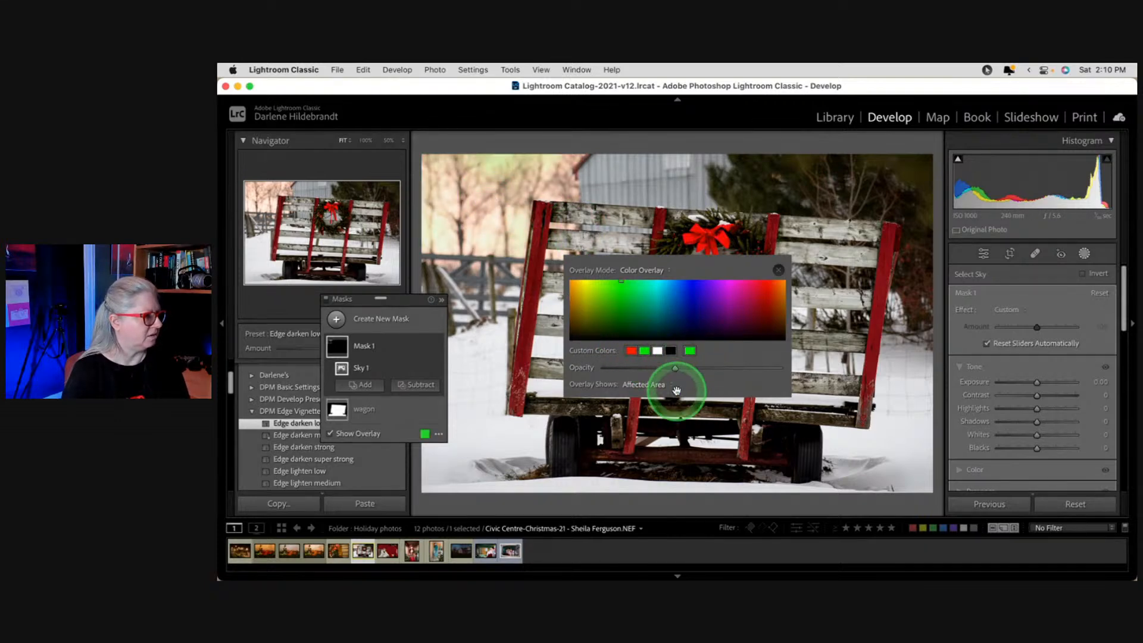
{"action": "left_click", "coordinate": [779, 272]}
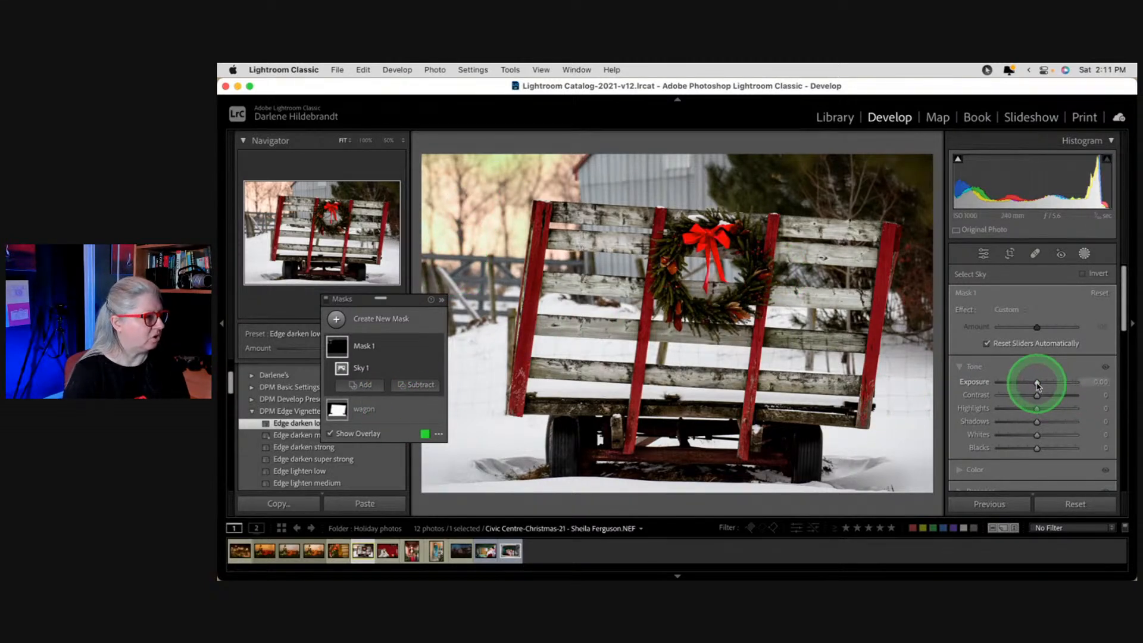
Step: Try lowering the sky mask's exposure to -4.00, and undo both the exposure change and the added sky mask
{"action": "left_click_drag", "start_coordinate": [1037, 383], "coordinate": [827, 376]}
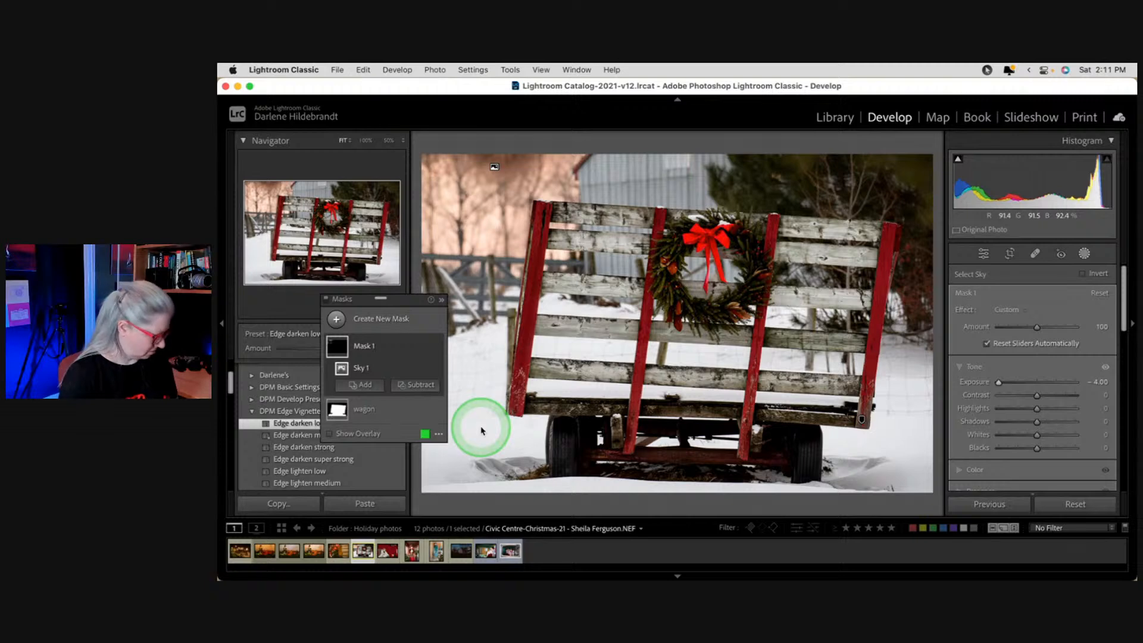
{"action": "key", "text": "super+z"}
{"action": "key", "text": "super+z"}
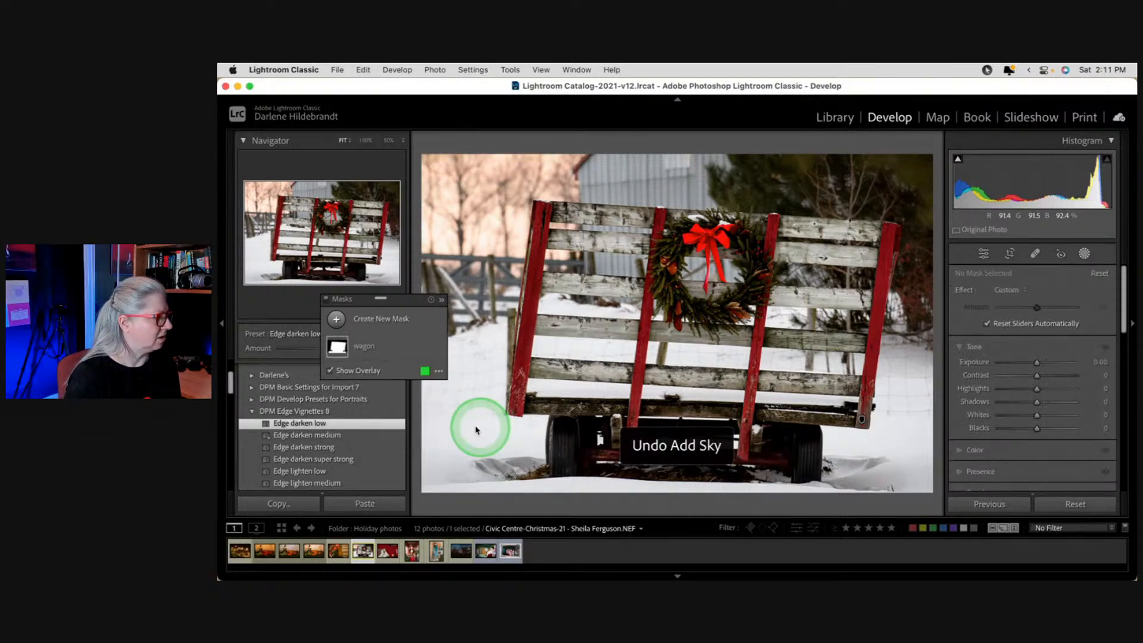
Step: Create a Color Range mask sampled from the pink sky above the trees and reduce its Refine amount to about 13
{"action": "left_click", "coordinate": [336, 319]}
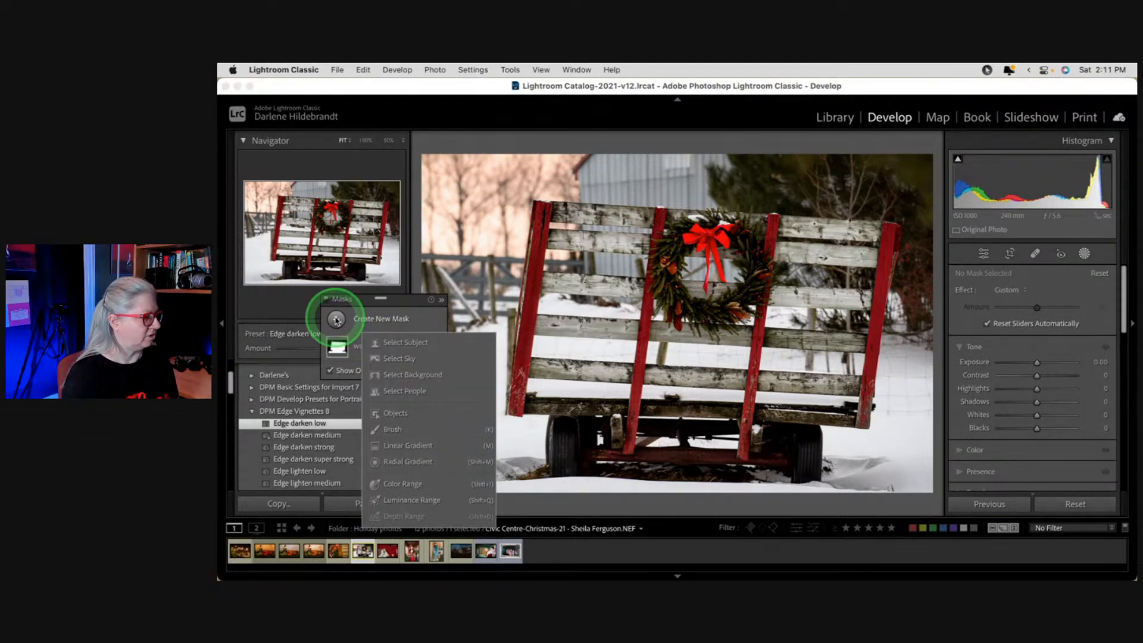
{"action": "left_click", "coordinate": [398, 484]}
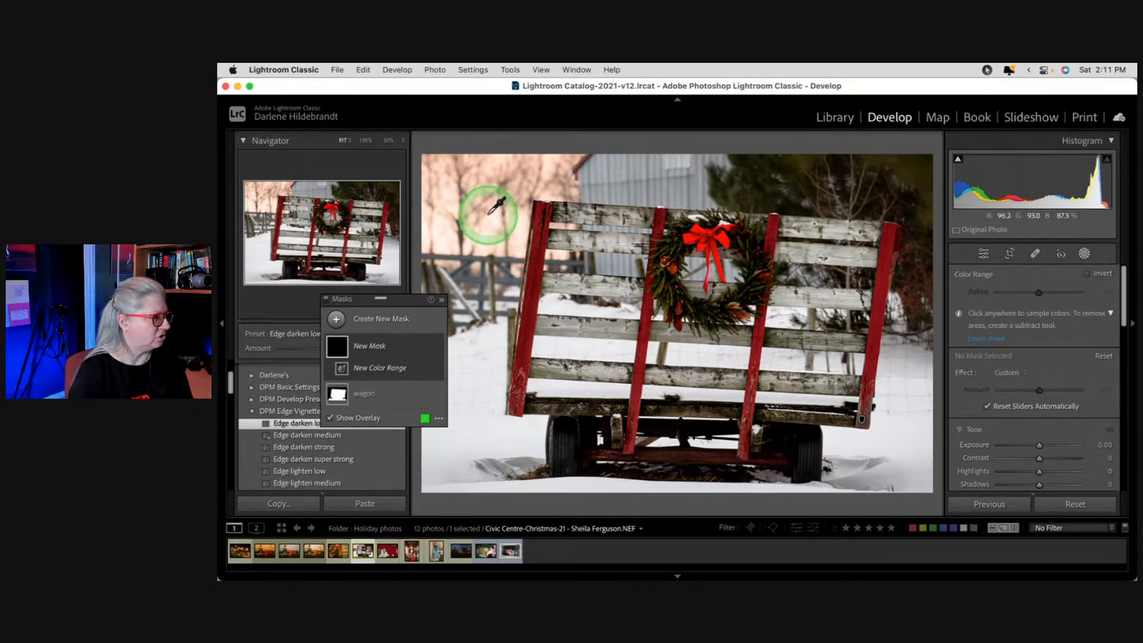
{"action": "left_click", "coordinate": [491, 167]}
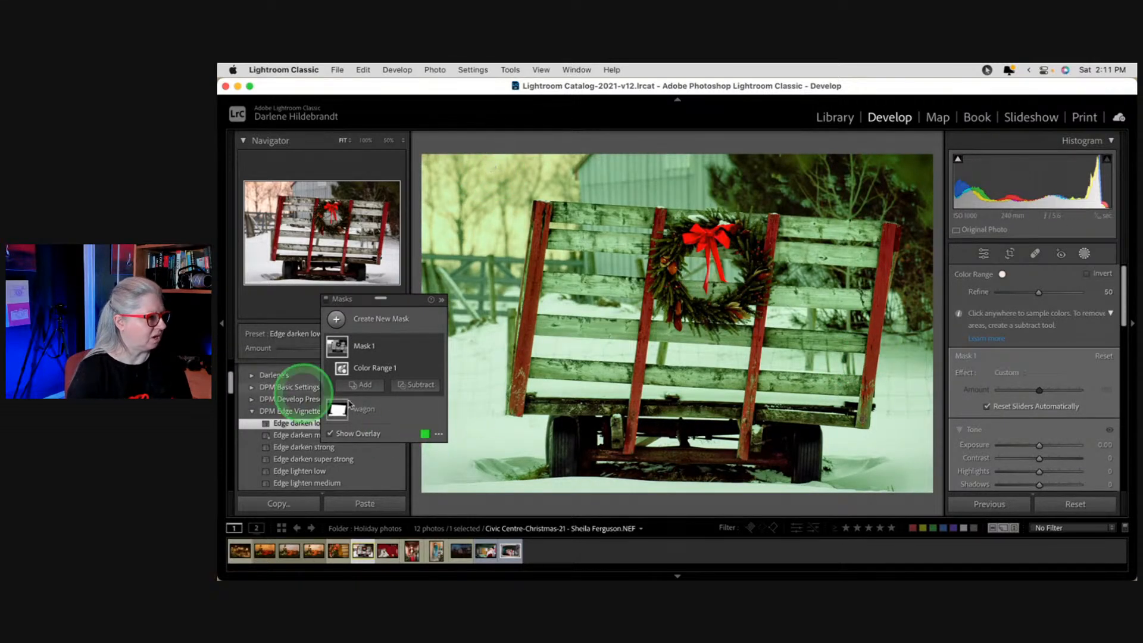
{"action": "left_click_drag", "start_coordinate": [1039, 291], "coordinate": [1010, 295]}
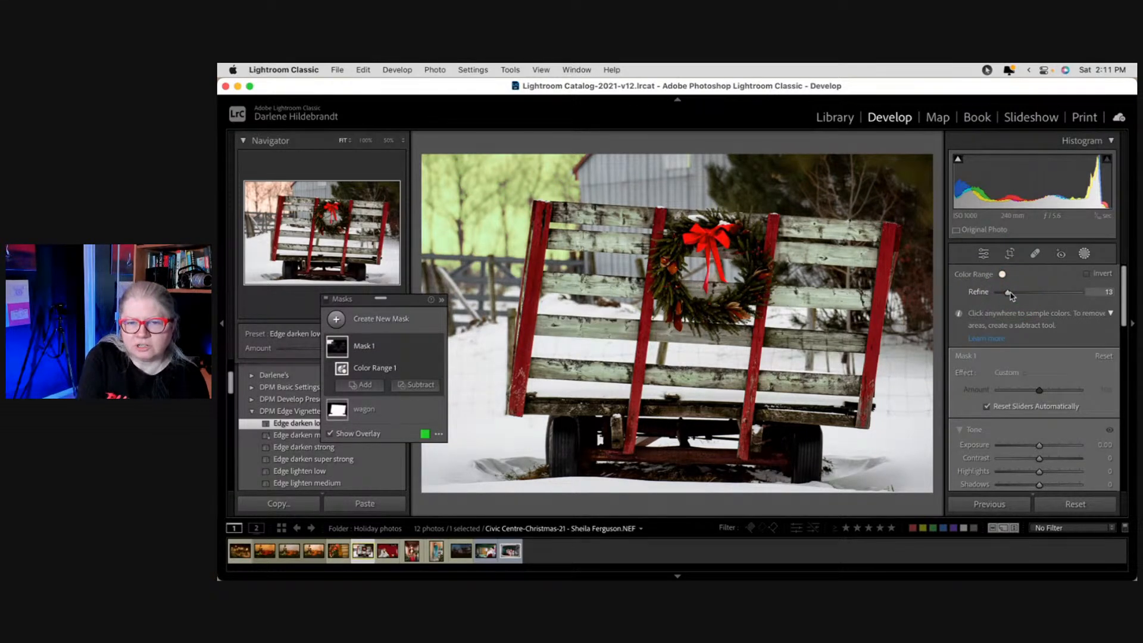
{"action": "left_click_drag", "start_coordinate": [1011, 296], "coordinate": [1005, 292]}
Step: Set the colour range mask's highlights to -50 and its exposure to -0.29
{"action": "left_click", "coordinate": [1000, 407]}
{"action": "scroll", "coordinate": [1000, 407], "scroll_direction": "down", "scroll_amount": 2}
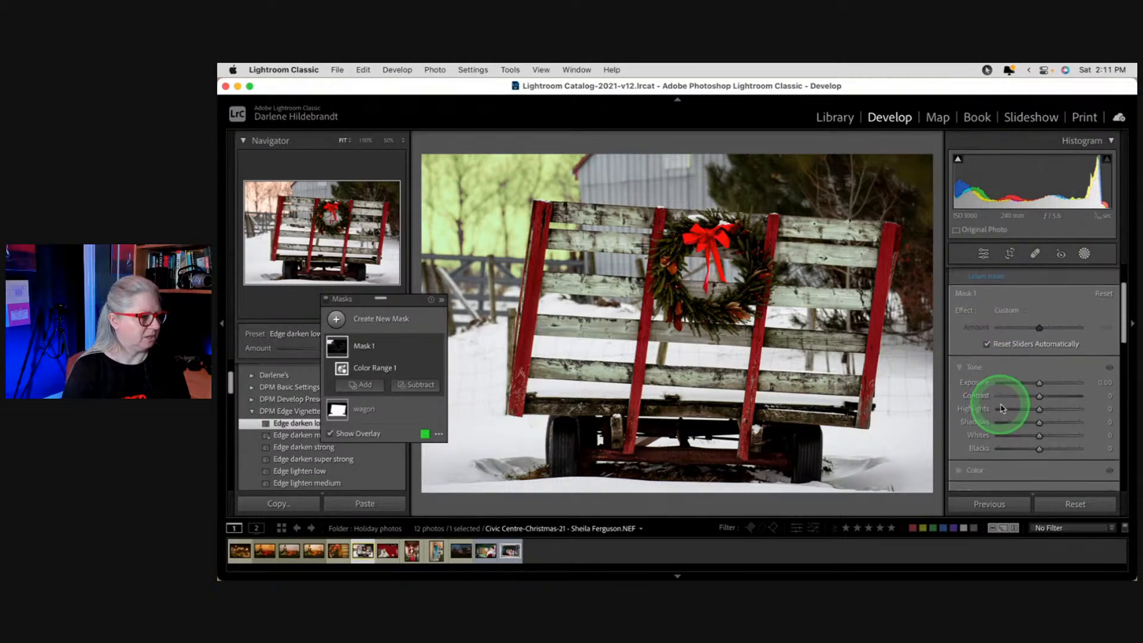
{"action": "left_click_drag", "start_coordinate": [1039, 409], "coordinate": [1036, 384]}
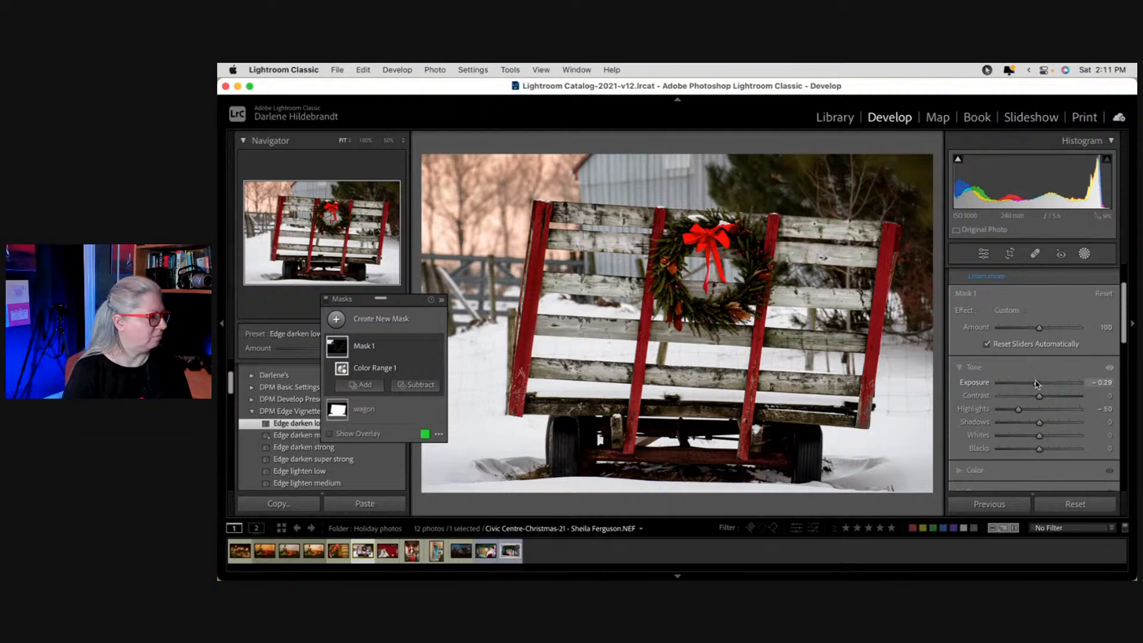
Step: Compare the photo with the colour range mask's effect switched off and on
{"action": "left_click", "coordinate": [436, 348]}
{"action": "left_click", "coordinate": [436, 348]}
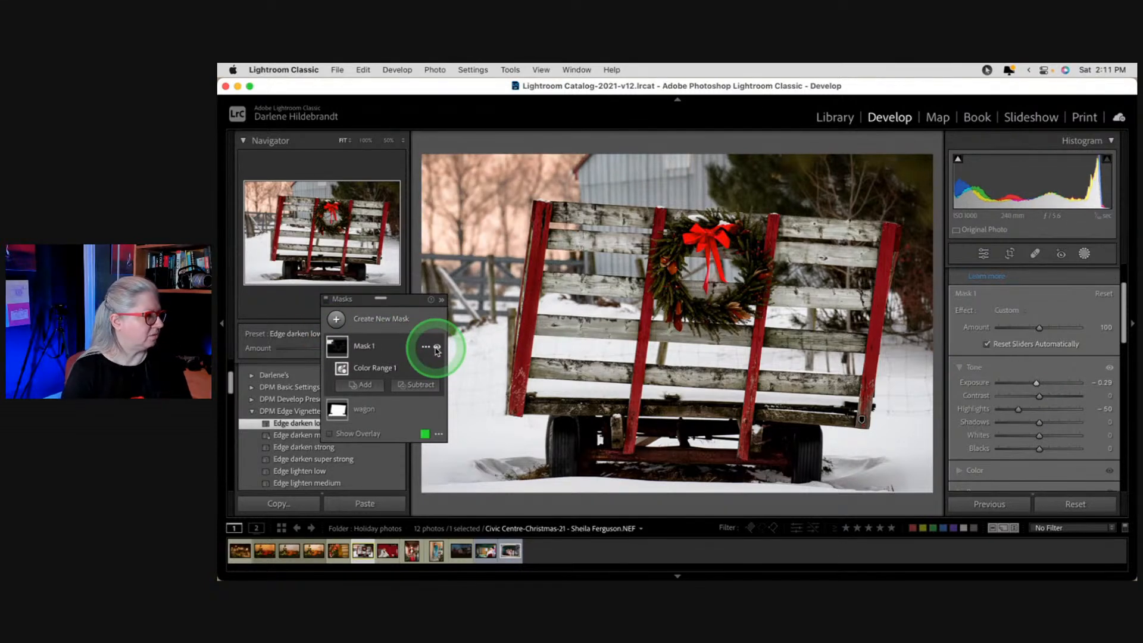
{"action": "left_click", "coordinate": [436, 348]}
{"action": "left_click", "coordinate": [436, 348]}
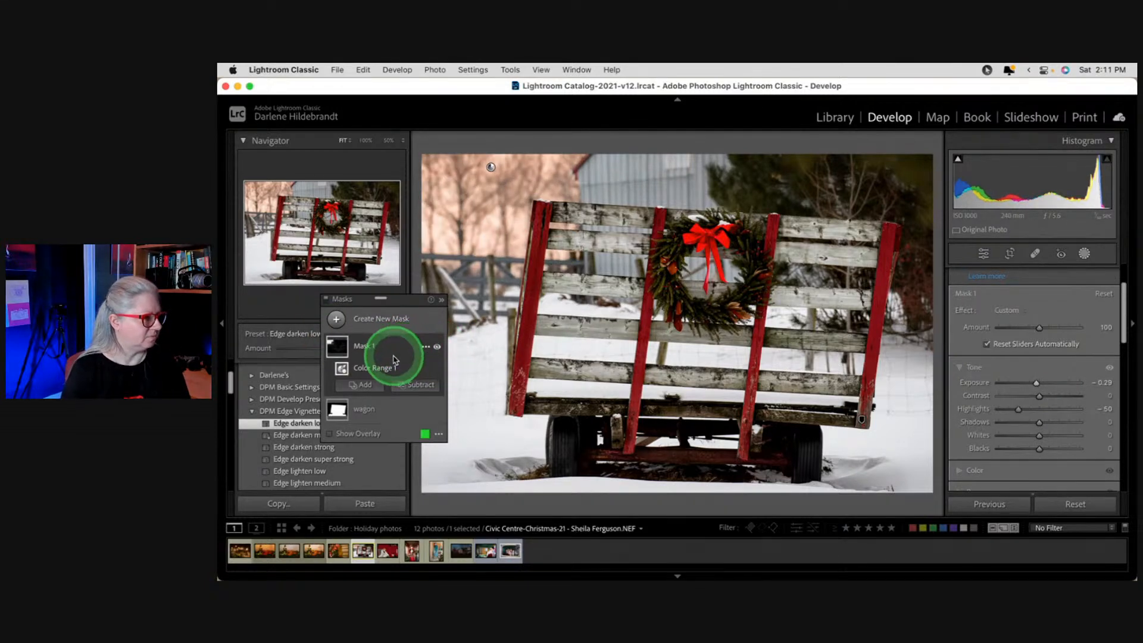
Step: Rename the colour range mask as sky and leave masking
{"action": "left_click", "coordinate": [426, 347]}
{"action": "left_click", "coordinate": [450, 352]}
{"action": "type", "text": "sky"}
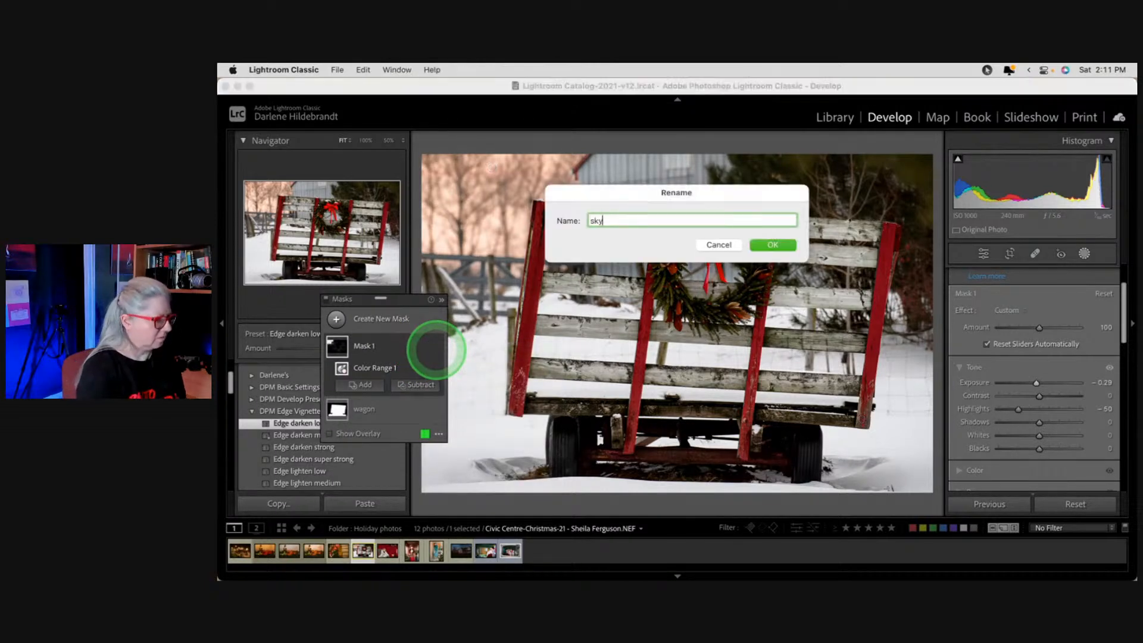
{"action": "key", "text": "Return"}
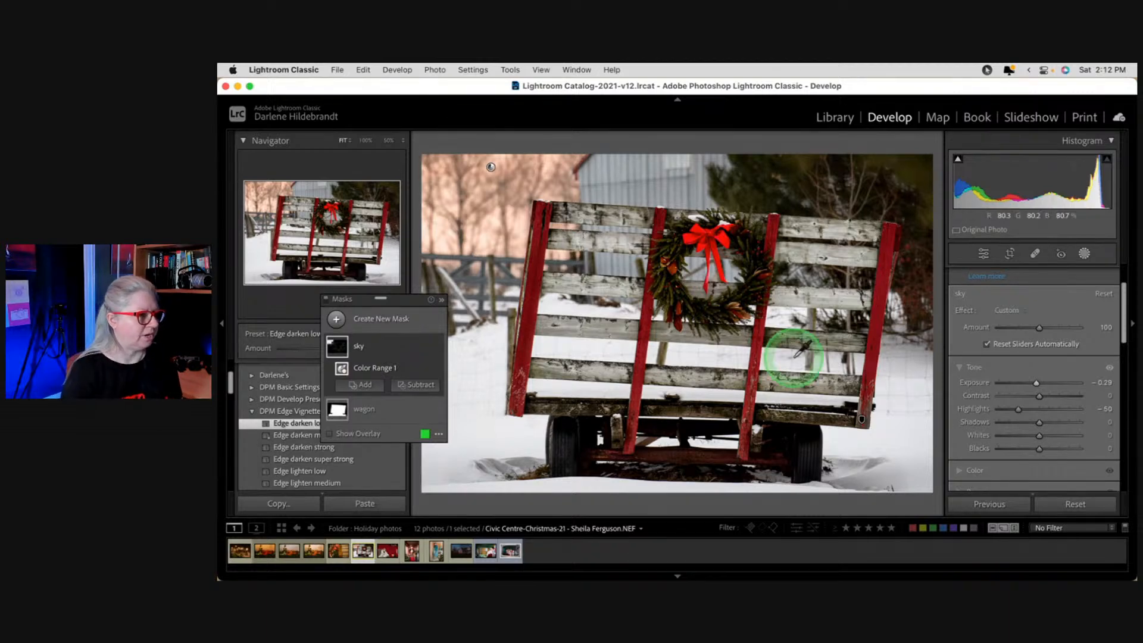
{"action": "left_click", "coordinate": [1082, 257]}
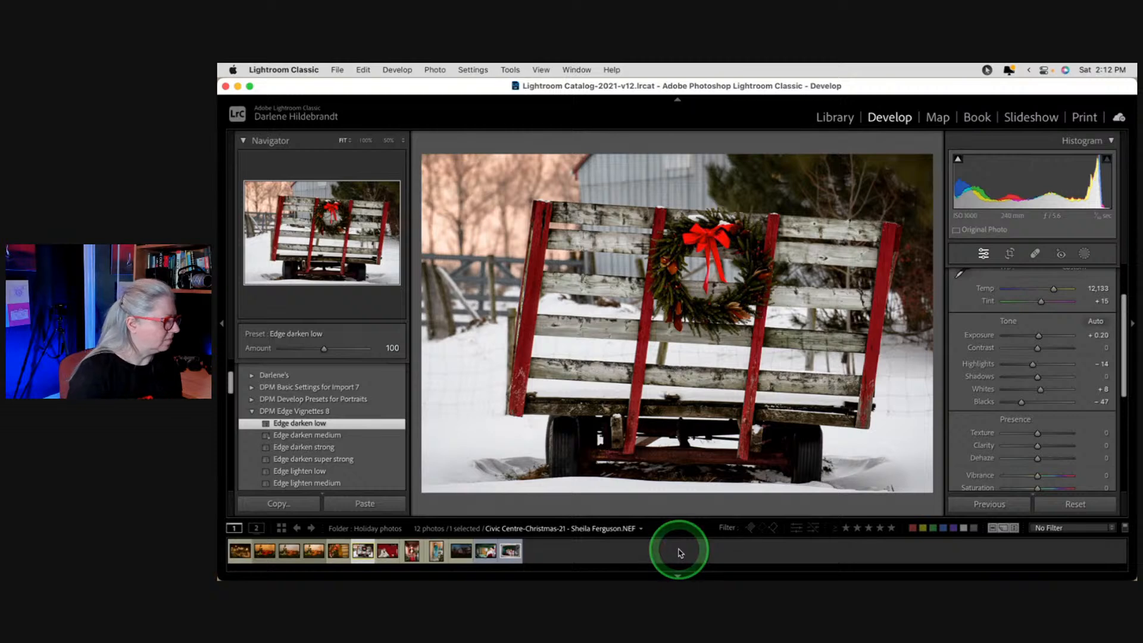
Step: Open the photo of the costumed doll in the red skirt from the Library grid in the Develop module
{"action": "key", "text": "g"}
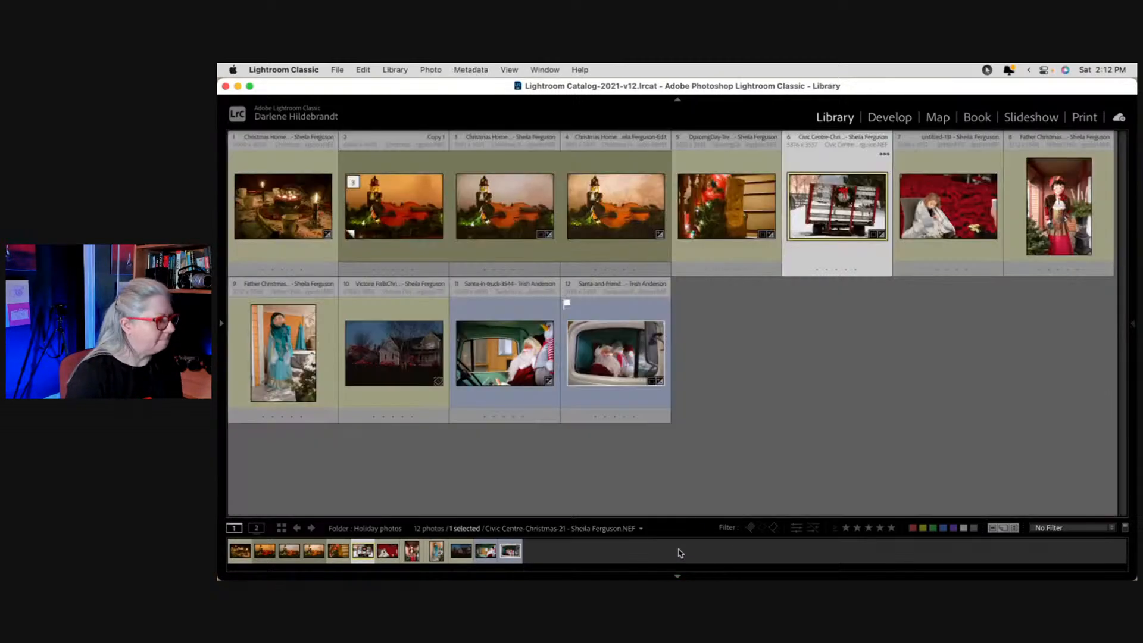
{"action": "left_click", "coordinate": [1052, 209]}
{"action": "key", "text": "d"}
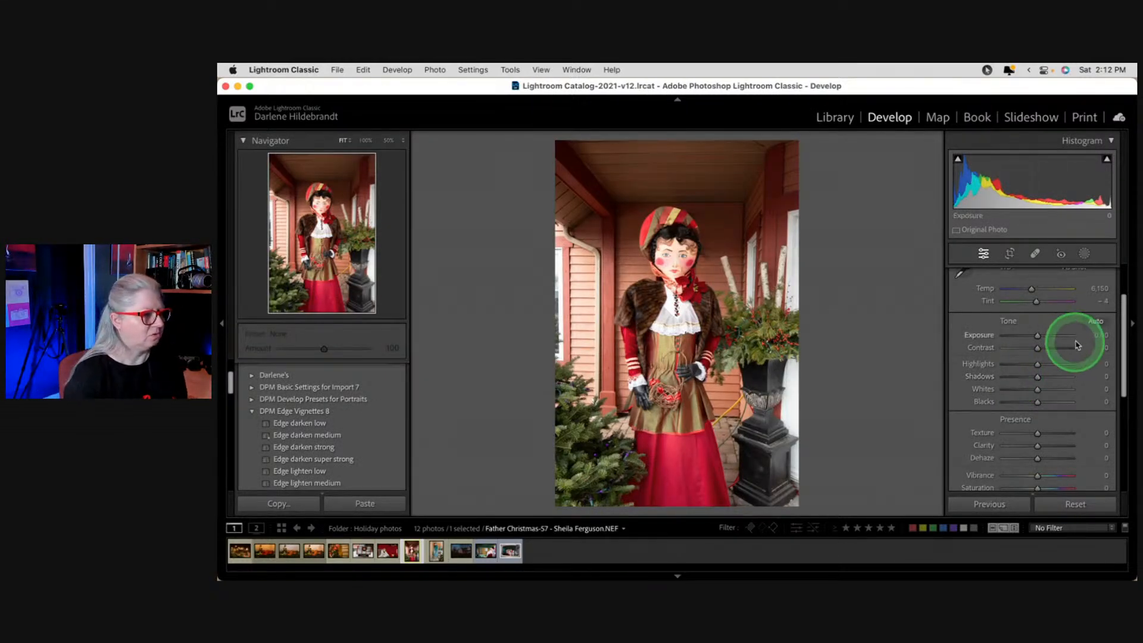
Step: Apply the Camera Landscape profile to the doll photo and close the profile browser
{"action": "scroll", "coordinate": [1068, 335], "scroll_direction": "up", "scroll_amount": 3}
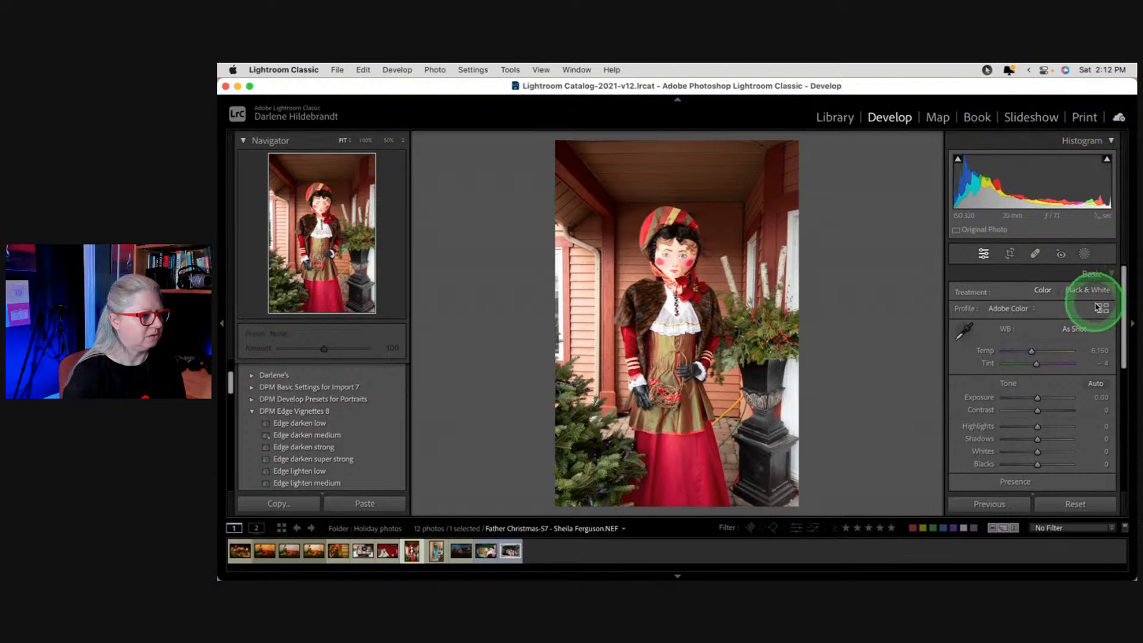
{"action": "left_click", "coordinate": [1103, 308]}
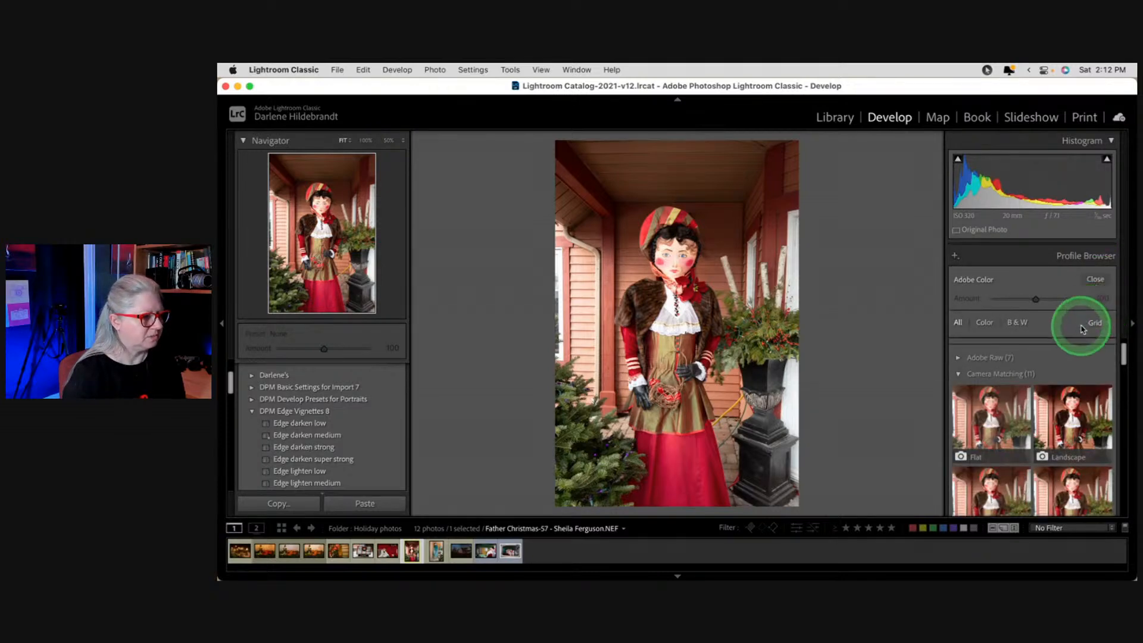
{"action": "left_click", "coordinate": [1072, 424]}
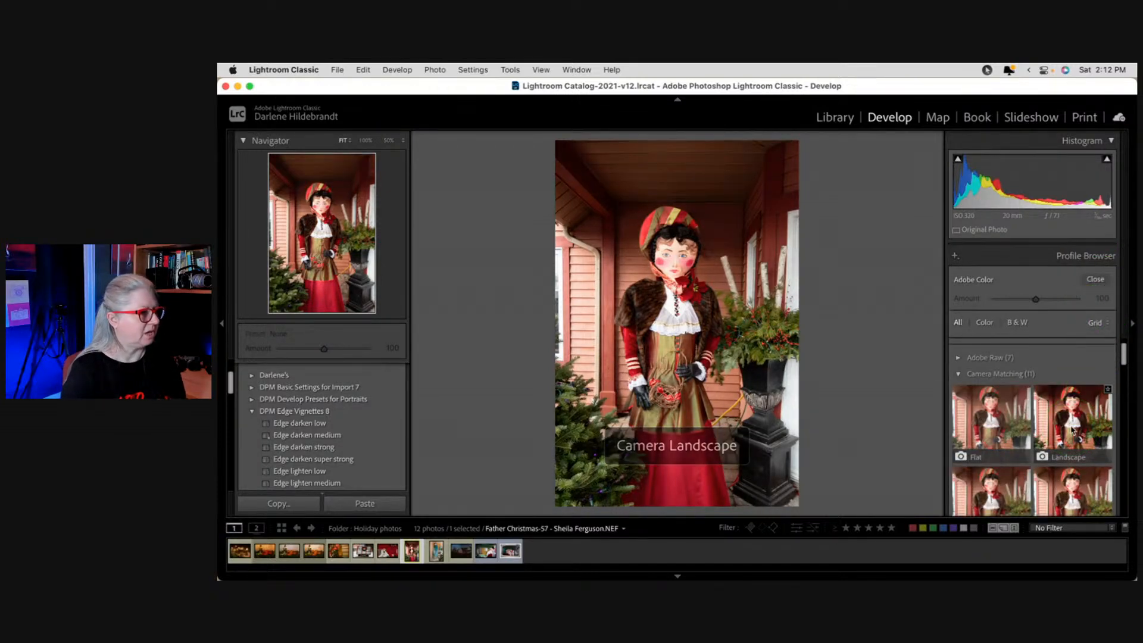
{"action": "scroll", "coordinate": [1079, 424], "scroll_direction": "down", "scroll_amount": 3}
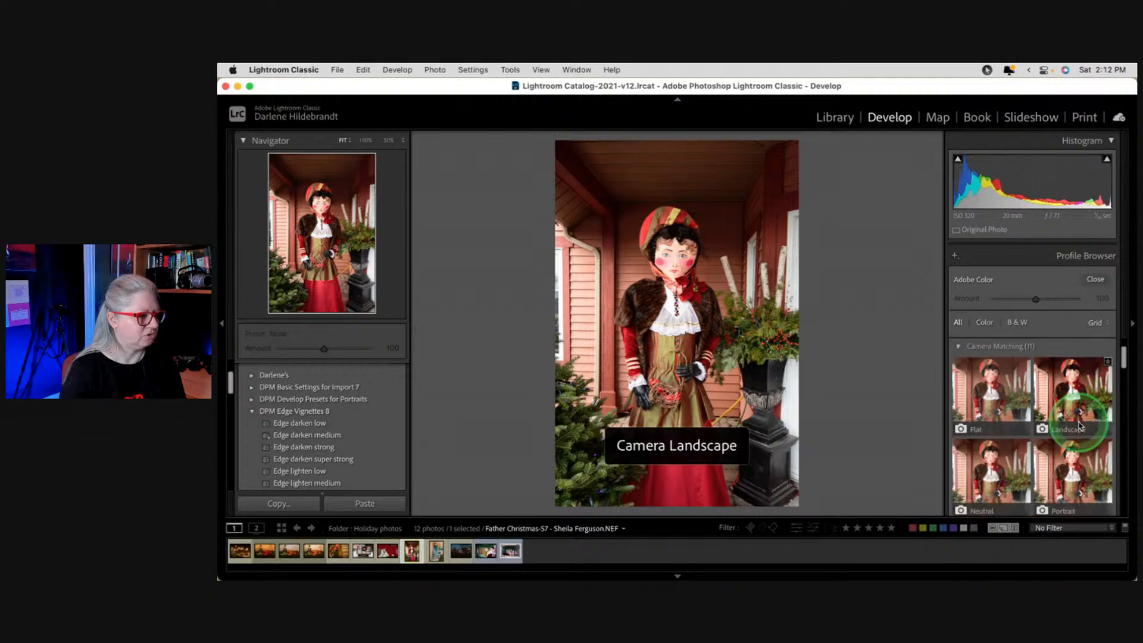
{"action": "left_click", "coordinate": [1067, 356]}
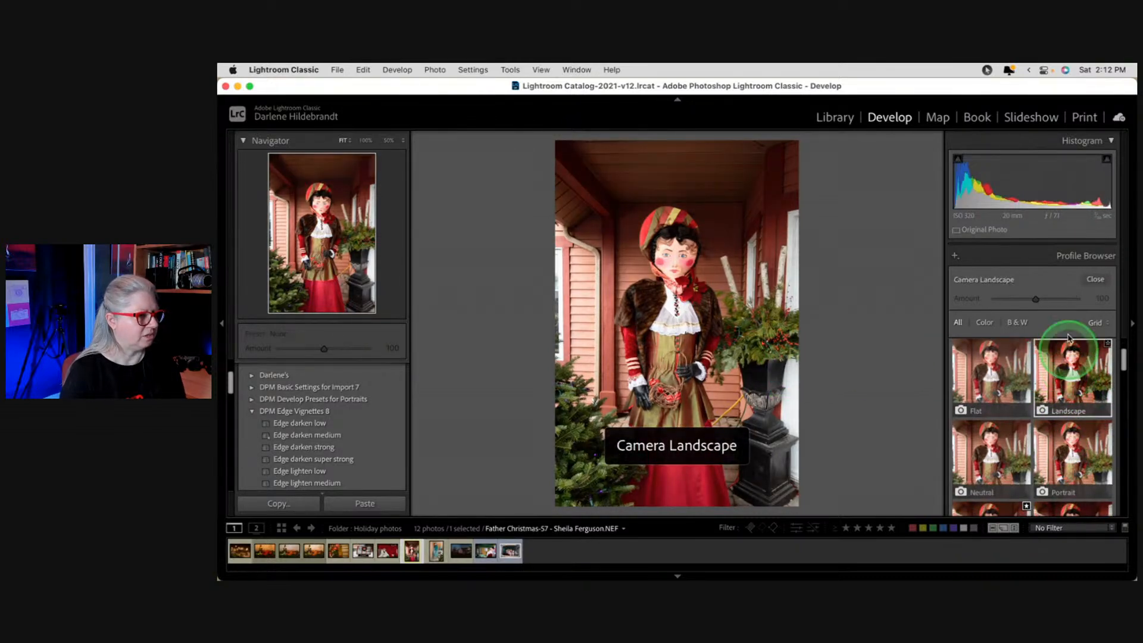
{"action": "left_click", "coordinate": [1095, 280]}
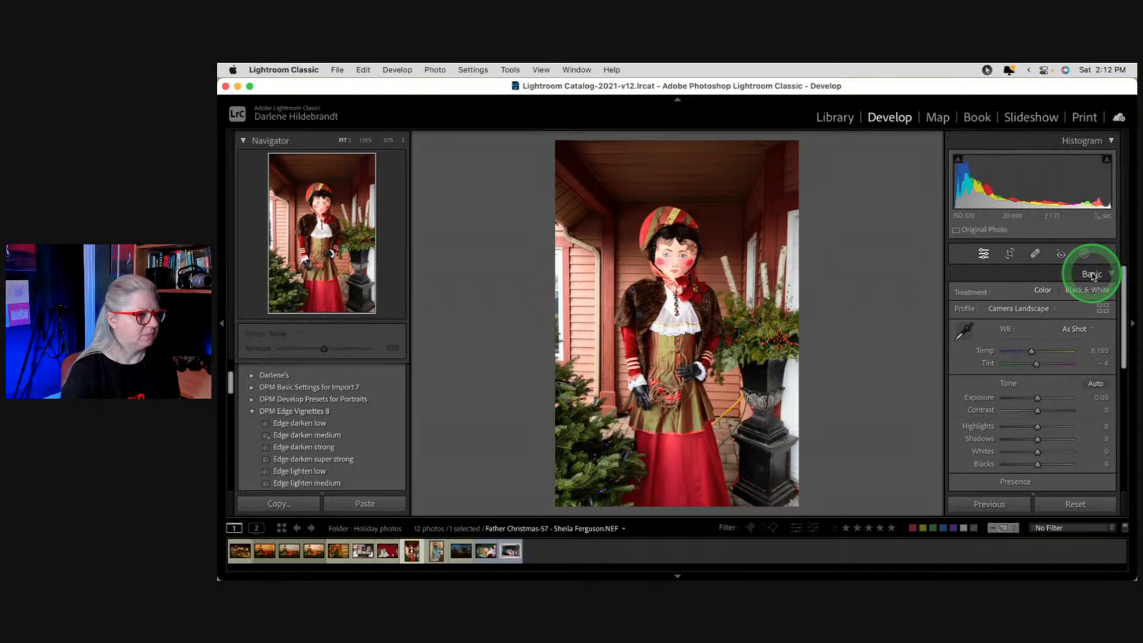
Step: Try the Auto white balance on the doll photo and undo it
{"action": "left_click", "coordinate": [1074, 328]}
{"action": "left_click", "coordinate": [1076, 345]}
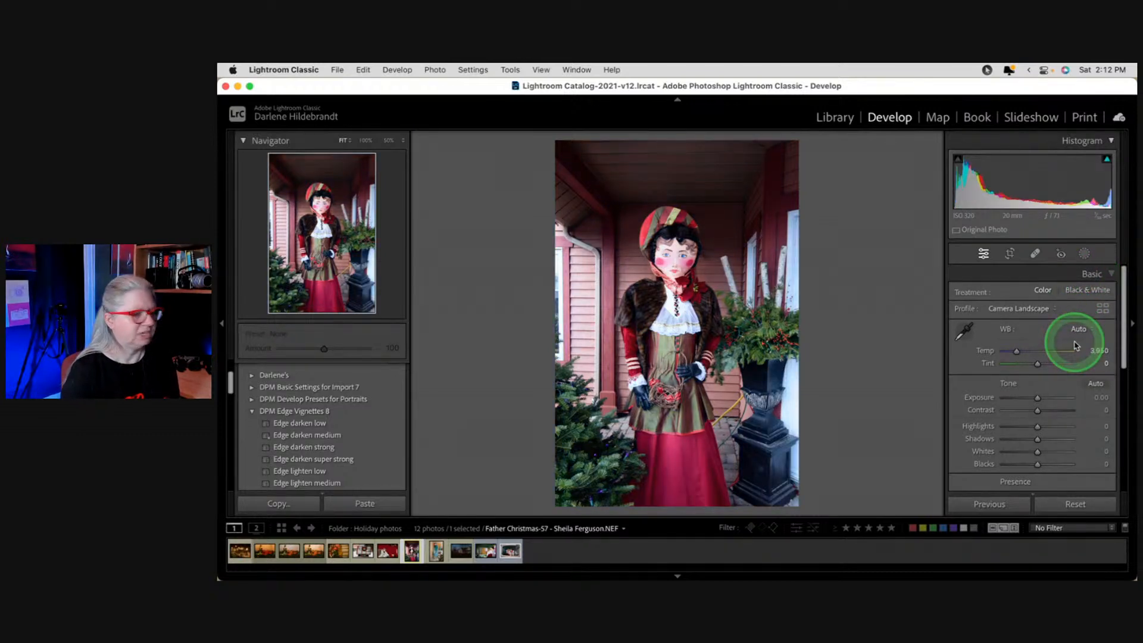
{"action": "left_click", "coordinate": [1076, 344]}
{"action": "key", "text": "super+z"}
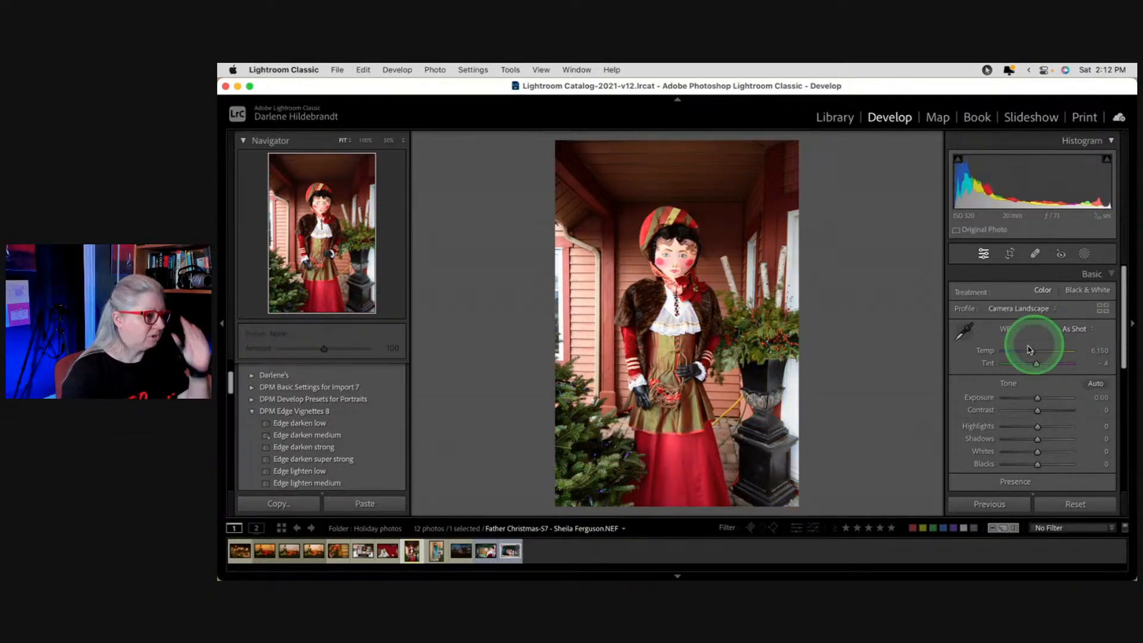
Step: Sample the white post for the doll photo's white balance, and fine-tune Temp to 6,679 and Tint to -7
{"action": "left_click", "coordinate": [965, 332]}
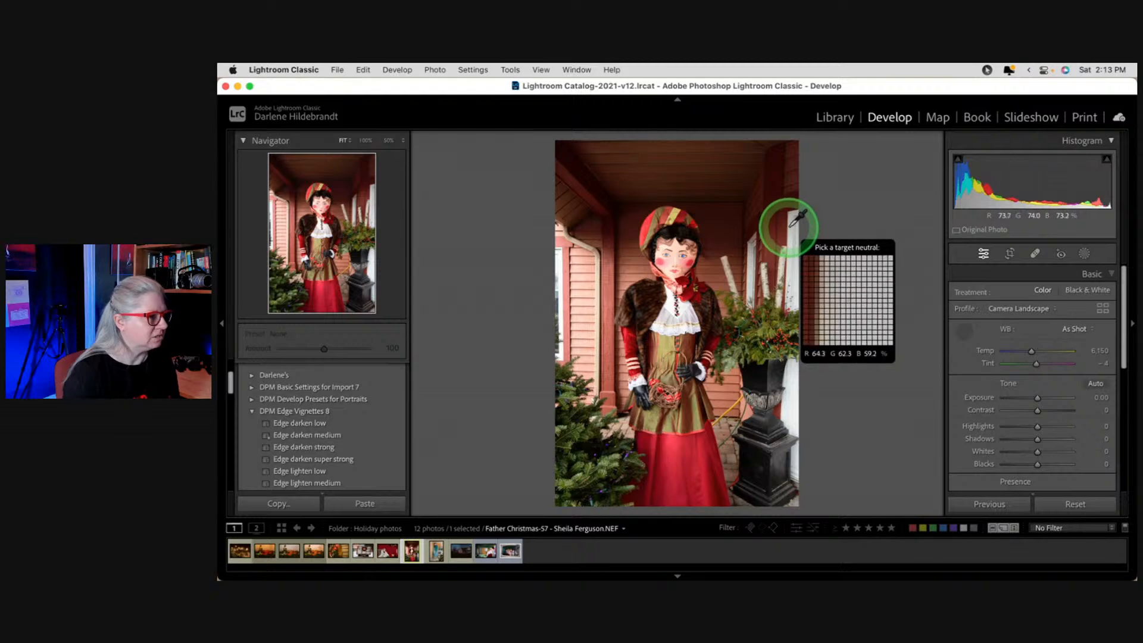
{"action": "left_click", "coordinate": [791, 226]}
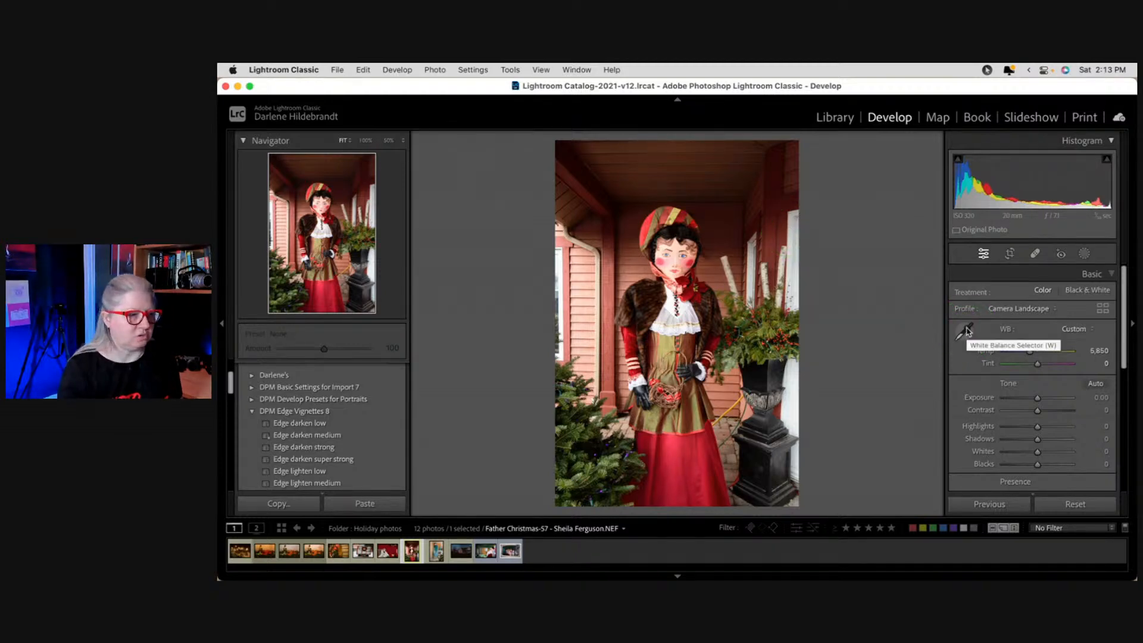
{"action": "left_click", "coordinate": [1029, 351]}
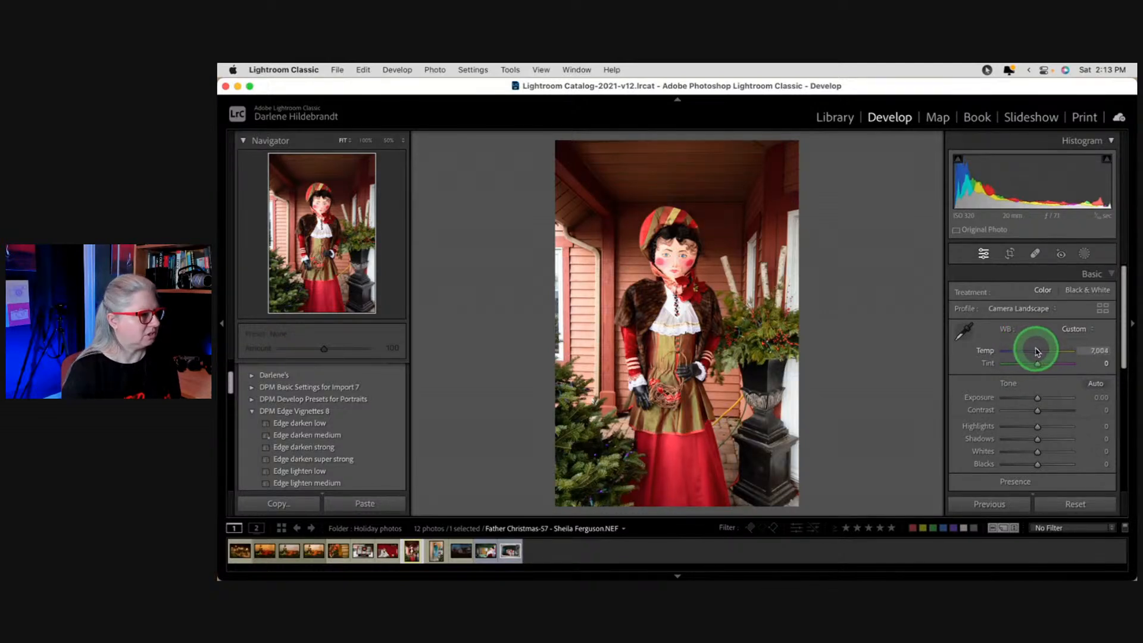
{"action": "left_click_drag", "start_coordinate": [1037, 352], "coordinate": [1038, 364]}
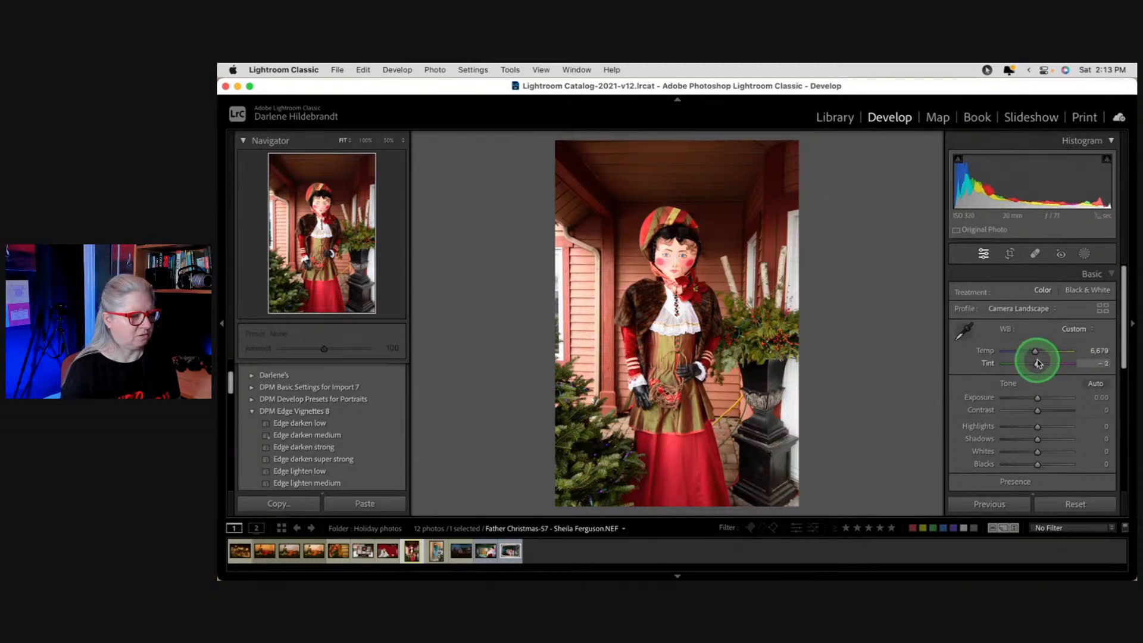
{"action": "left_click_drag", "start_coordinate": [1038, 363], "coordinate": [1035, 364]}
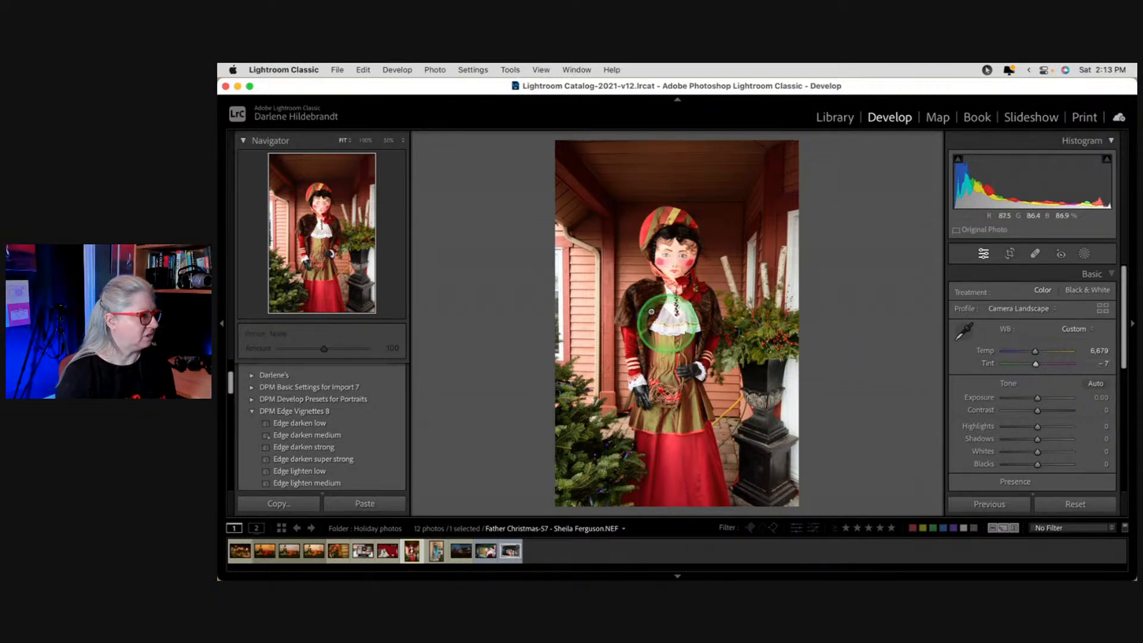
Step: Rotate the doll photo upside down, examine its composition full screen, and rotate it back upright
{"action": "key", "text": "super+bracketright"}
{"action": "key", "text": "super+bracketright"}
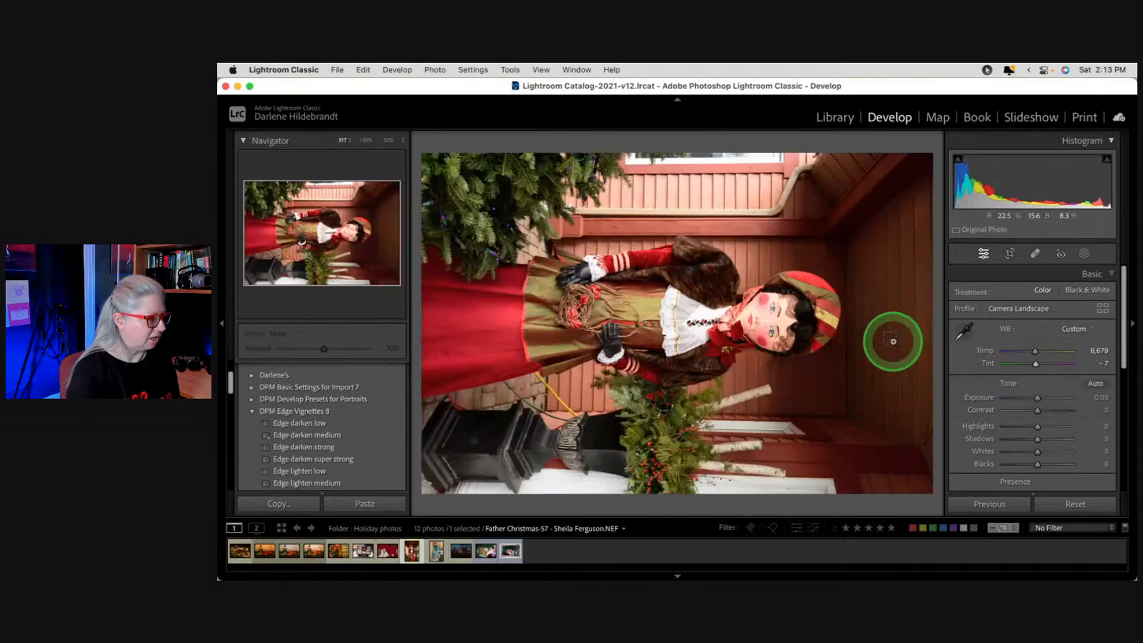
{"action": "key", "text": "f"}
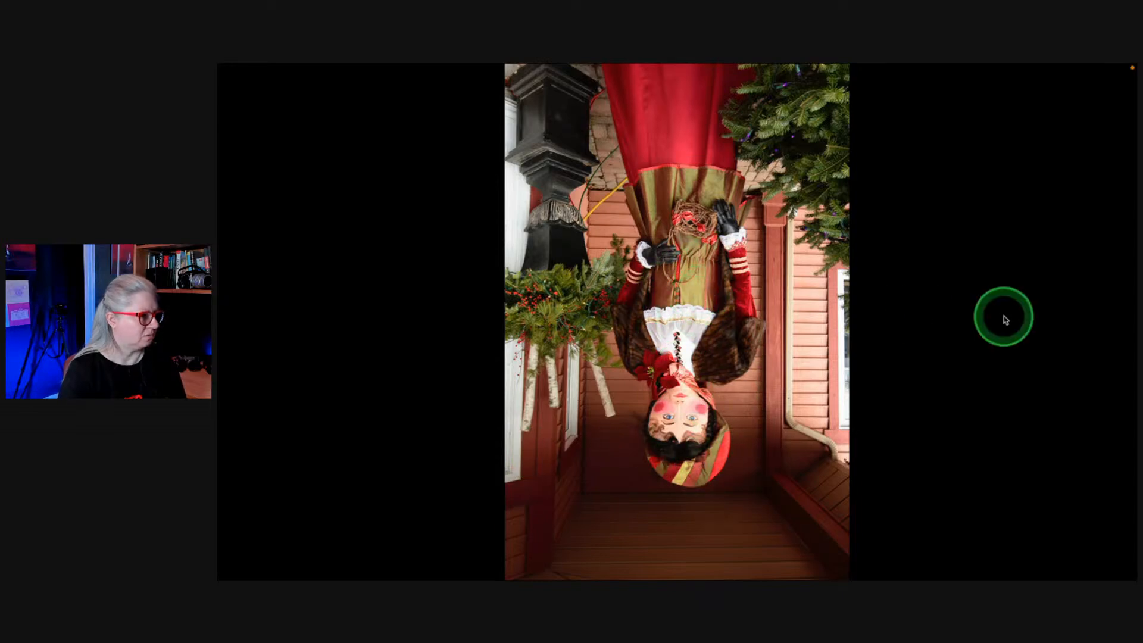
{"action": "key", "text": "f"}
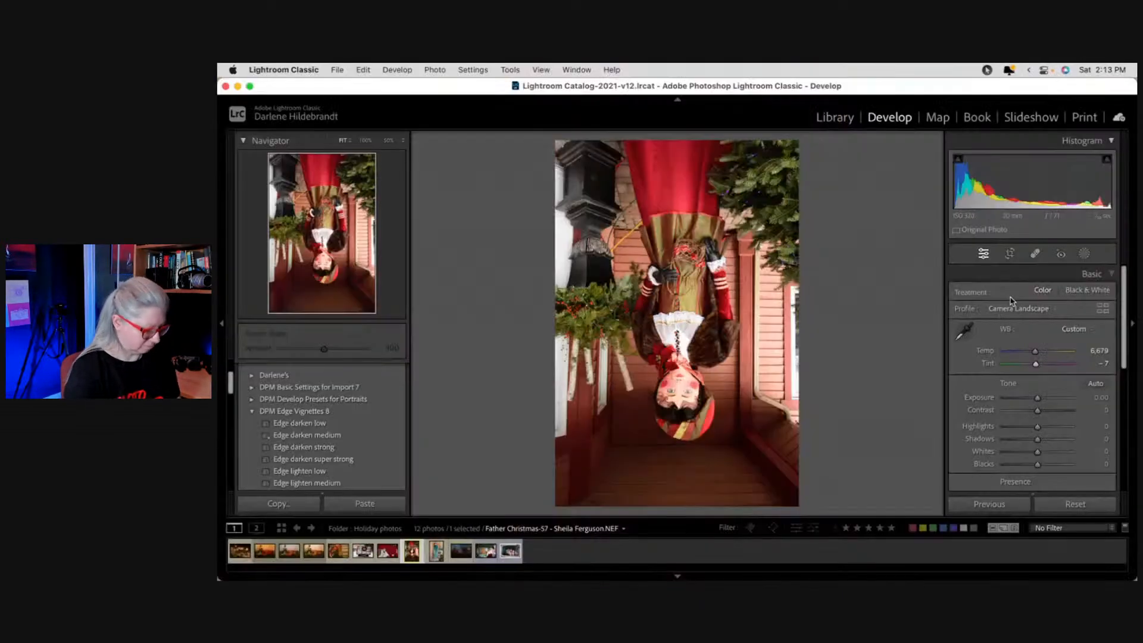
{"action": "key", "text": "super+bracketright"}
{"action": "key", "text": "super+bracketright"}
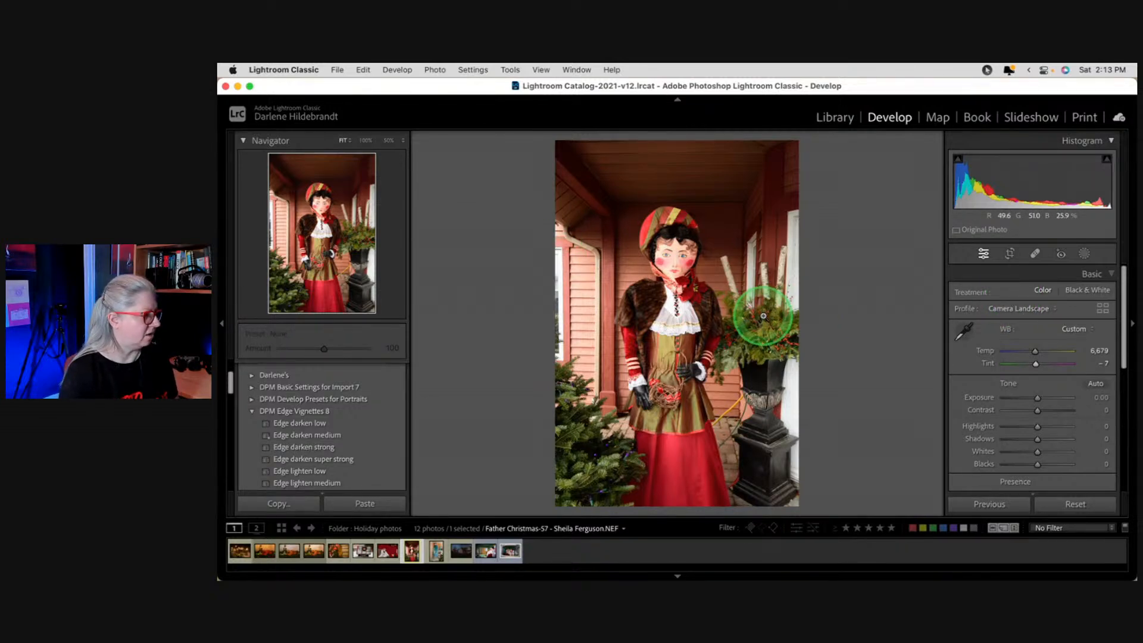
Step: Try the automatic straightening on the doll photo and reset the crop
{"action": "key", "text": "r"}
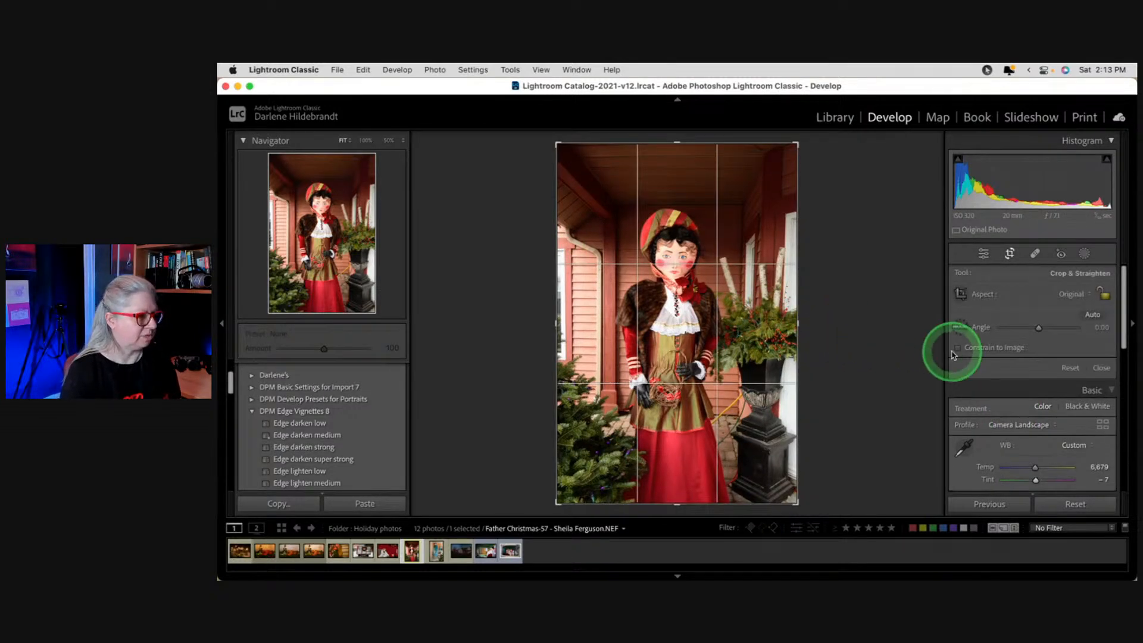
{"action": "left_click", "coordinate": [1092, 316]}
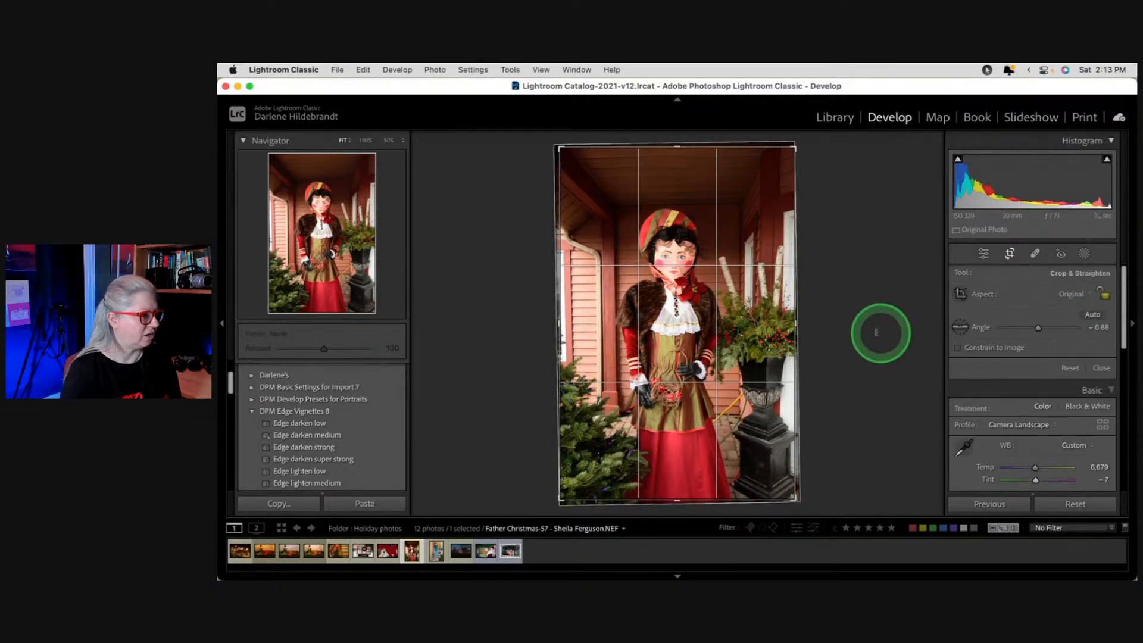
{"action": "left_click", "coordinate": [1070, 370]}
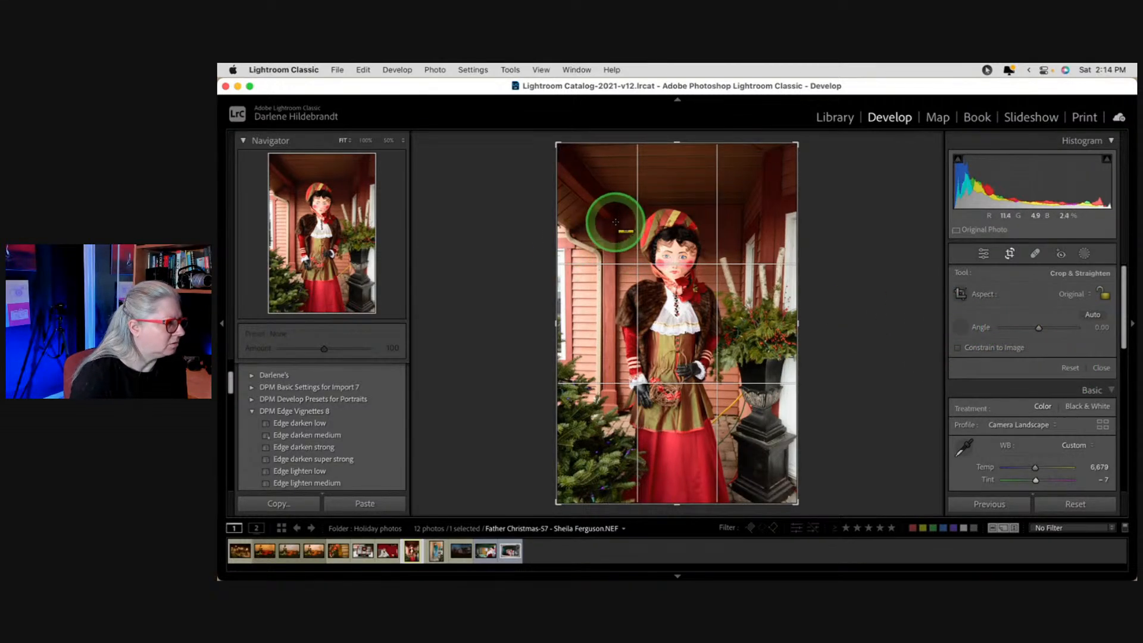
Step: Straighten the doll photo along the vertical wall trim beside the doll and crop slightly tighter from its upper-left and lower-right corners
{"action": "left_click_drag", "start_coordinate": [616, 220], "coordinate": [616, 437]}
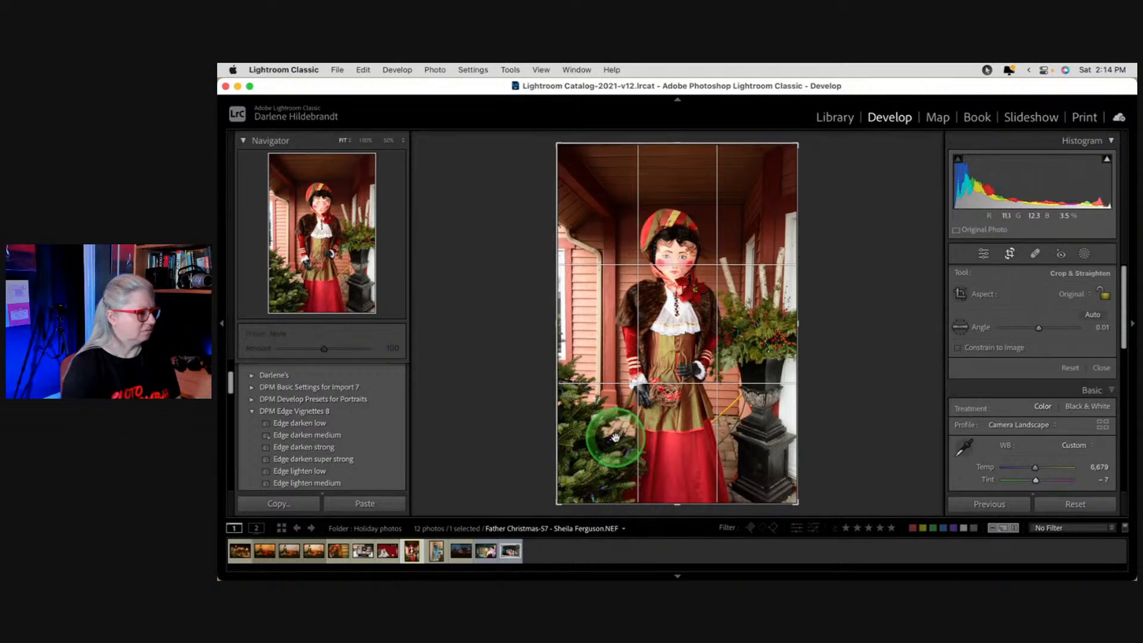
{"action": "key", "text": "Return"}
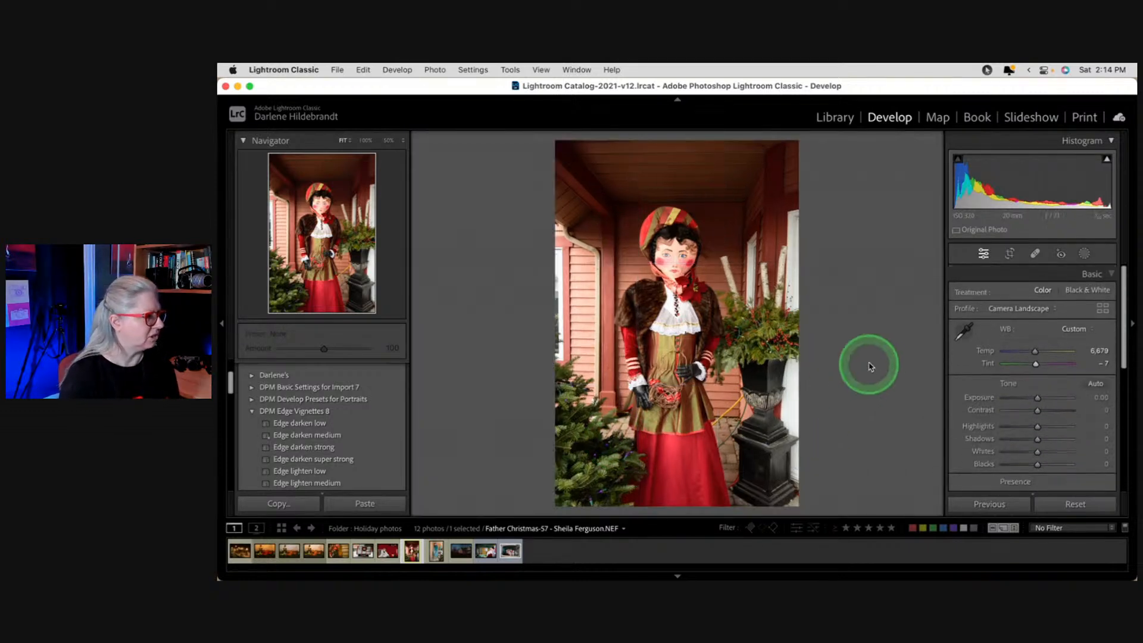
{"action": "key", "text": "r"}
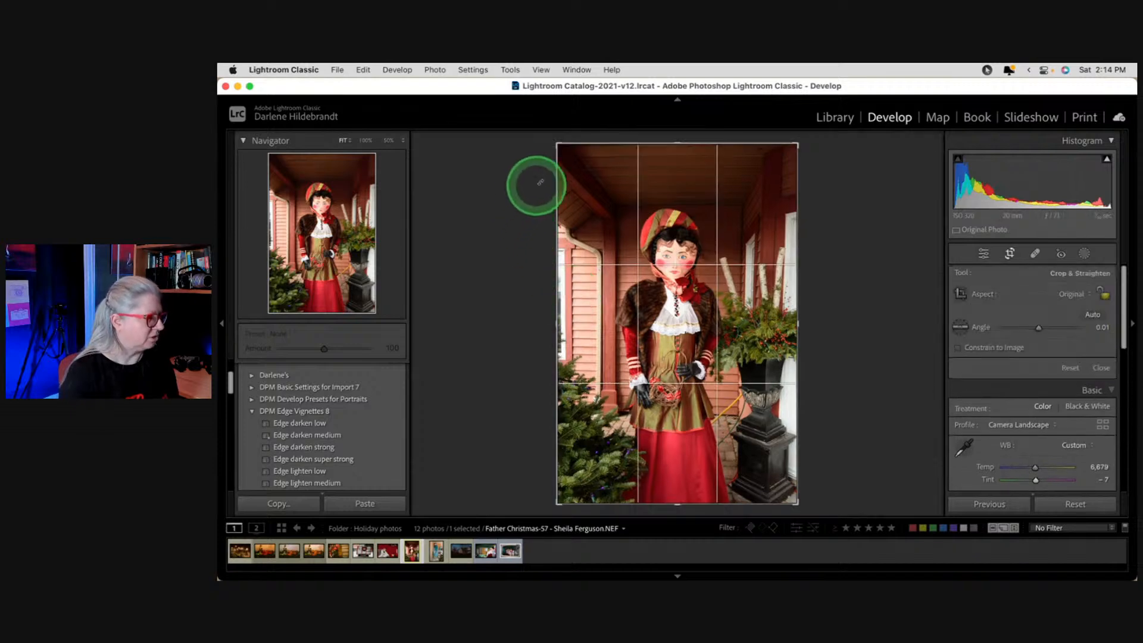
{"action": "left_click_drag", "start_coordinate": [556, 141], "coordinate": [560, 148]}
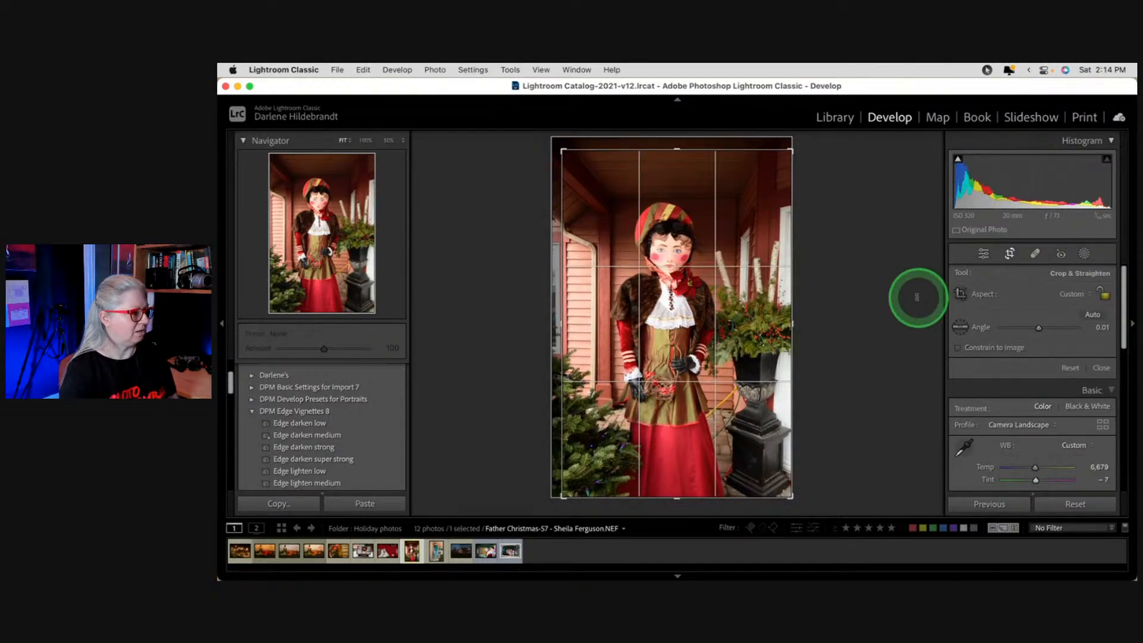
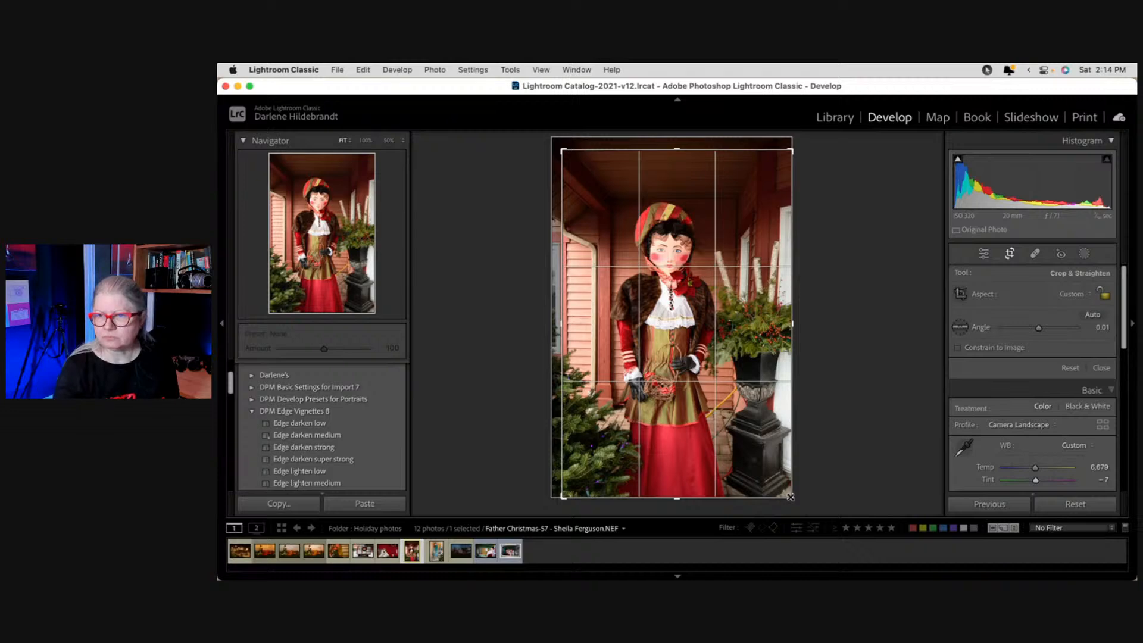
{"action": "left_click", "coordinate": [790, 496]}
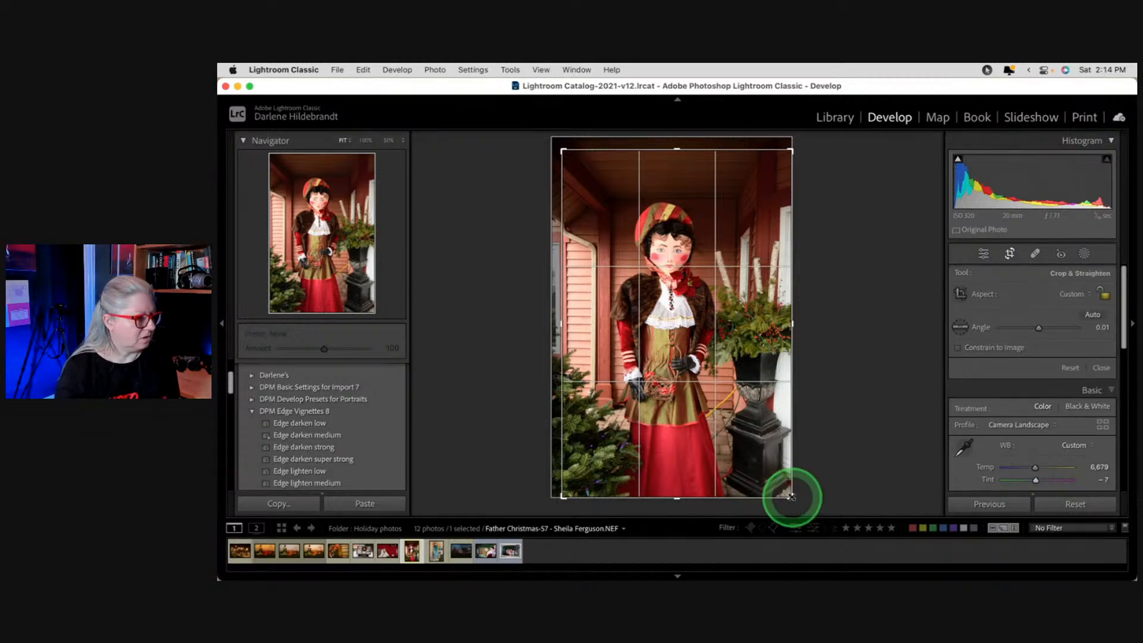
{"action": "left_click_drag", "start_coordinate": [790, 496], "coordinate": [786, 490]}
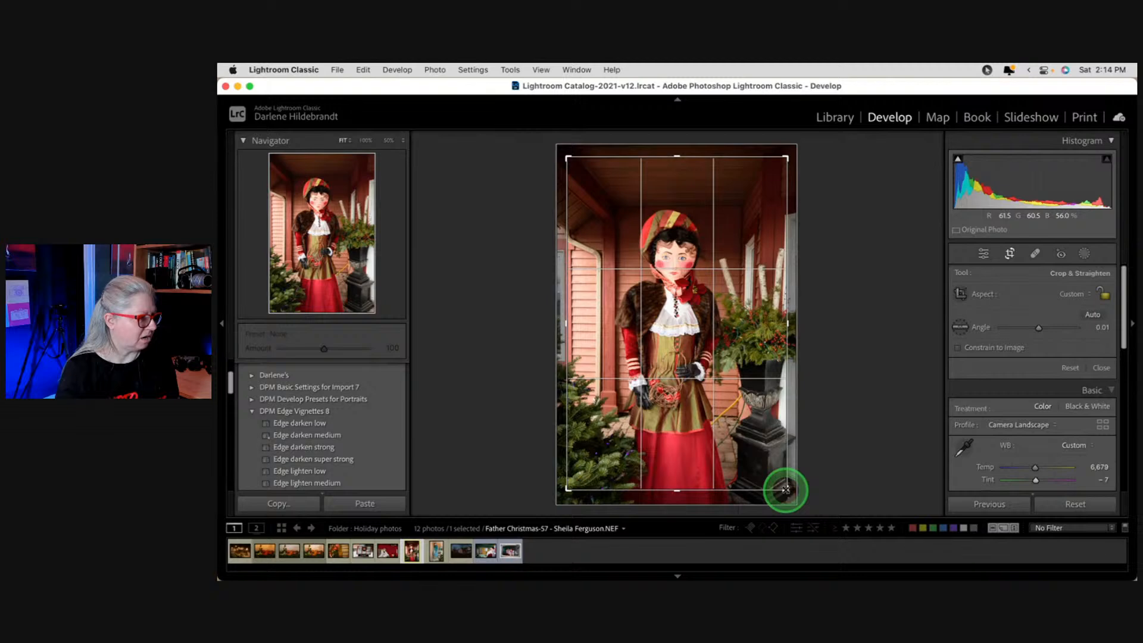
{"action": "left_click_drag", "start_coordinate": [786, 490], "coordinate": [786, 490]}
{"action": "left_click", "coordinate": [864, 466]}
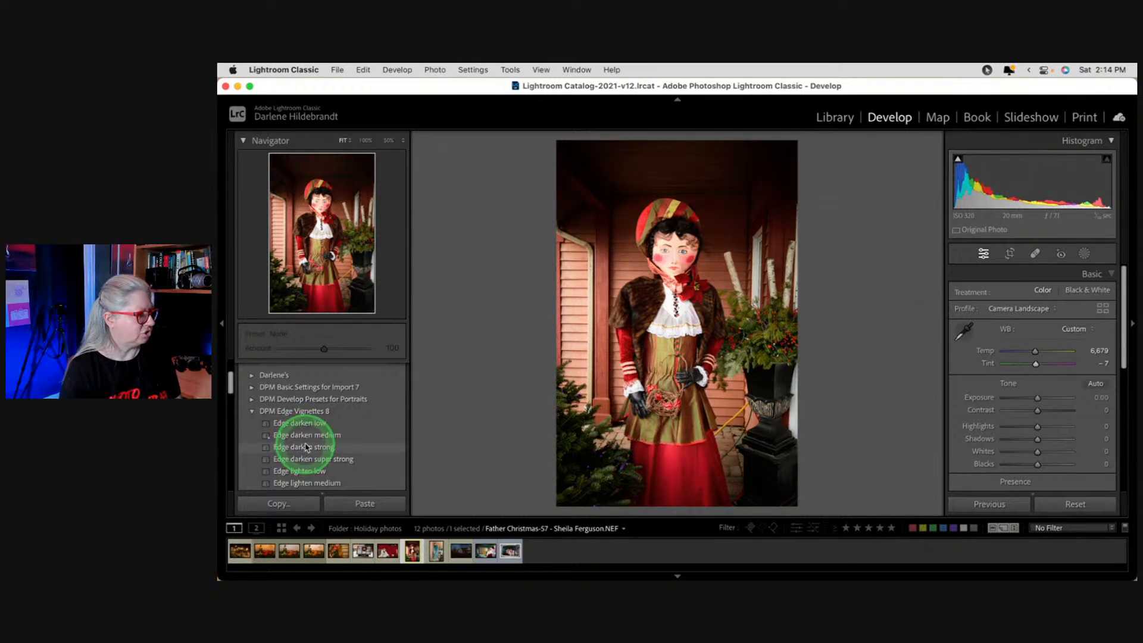
Step: Apply the Edge darken strong preset to the doll photo and set its post-crop vignetting amount to about -40
{"action": "left_click", "coordinate": [306, 447]}
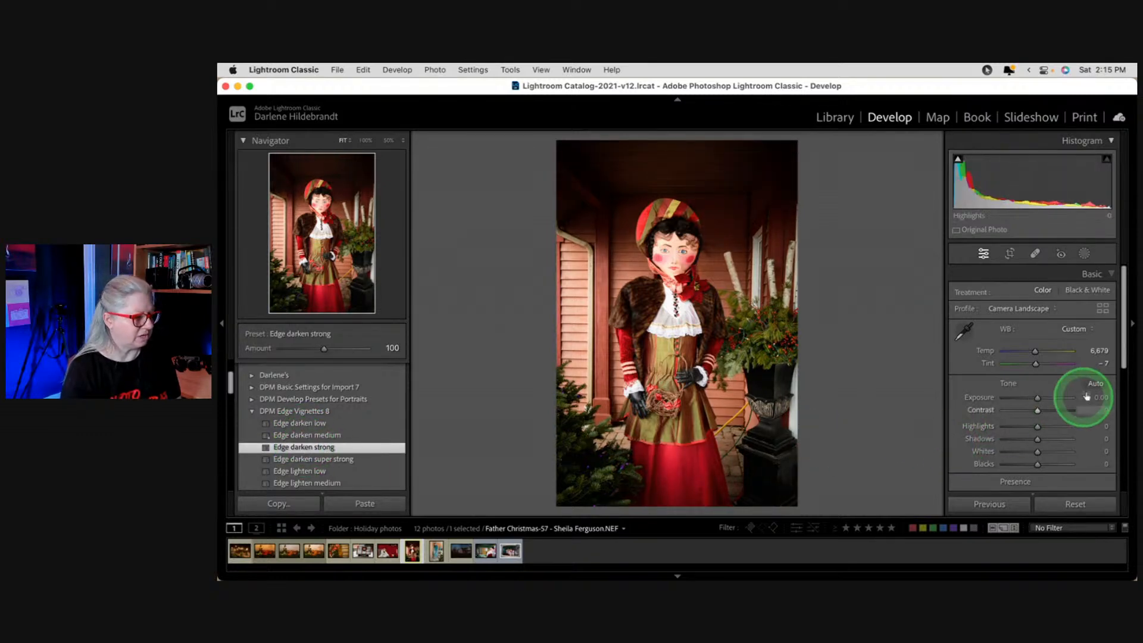
{"action": "scroll", "coordinate": [1086, 397], "scroll_direction": "down", "scroll_amount": 15}
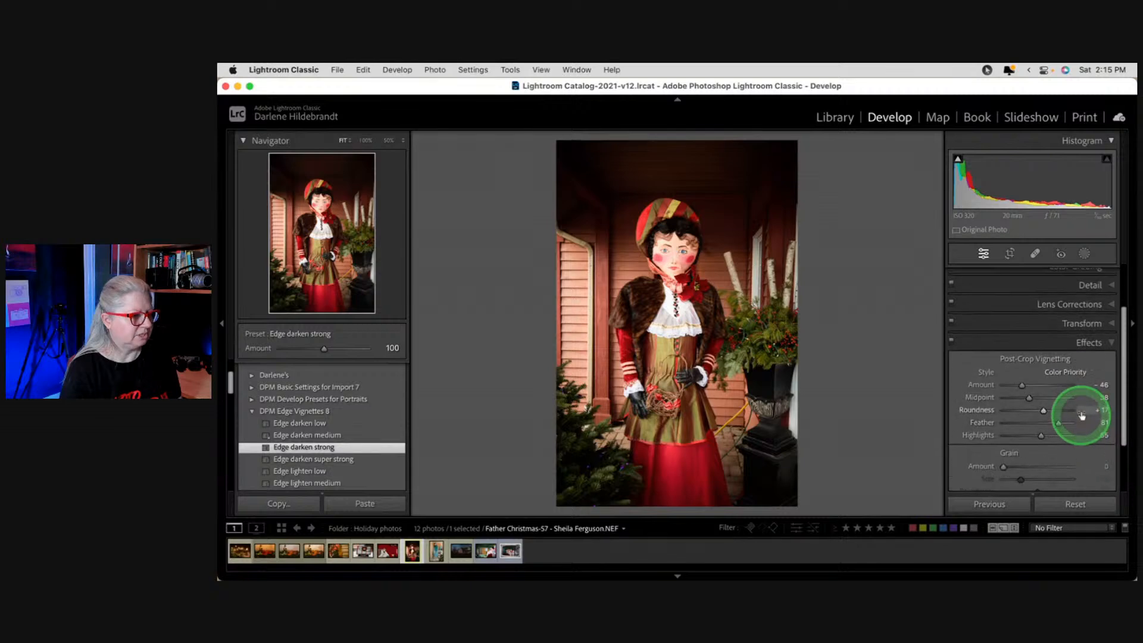
{"action": "scroll", "coordinate": [1082, 416], "scroll_direction": "up", "scroll_amount": 1}
{"action": "mouse_move", "coordinate": [1022, 398]}
{"action": "left_mouse_down"}
{"action": "mouse_move", "coordinate": [1051, 401]}
{"action": "mouse_move", "coordinate": [1026, 403]}
{"action": "left_mouse_up"}
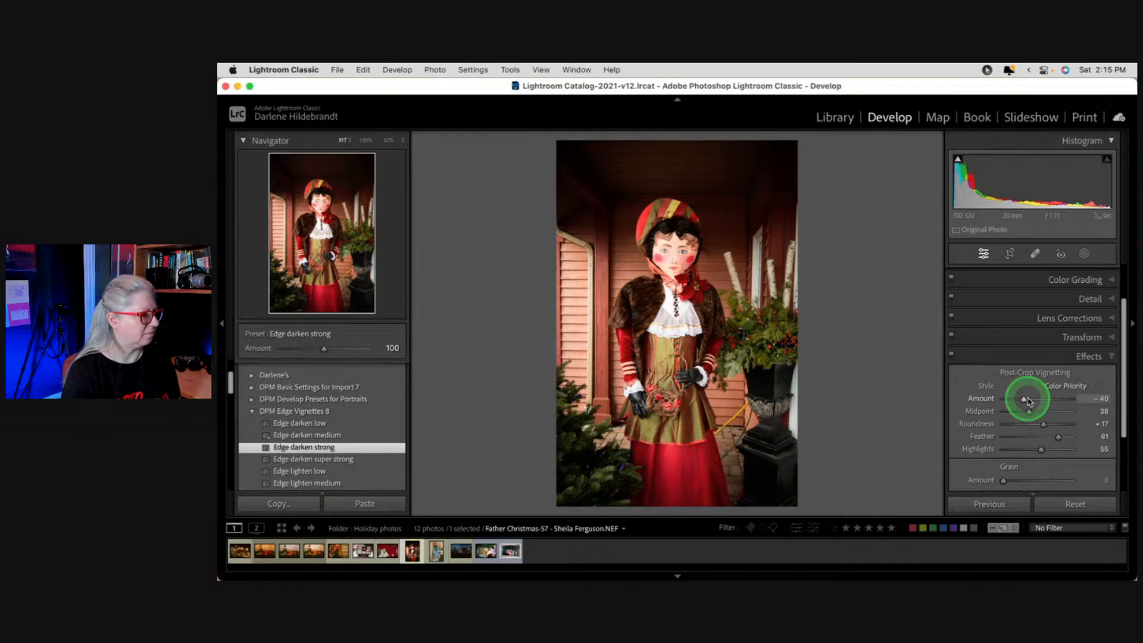
Step: Auto-adjust the doll photo's Blacks to -10, and set Whites to +17 and Highlights to -23
{"action": "scroll", "coordinate": [1058, 331], "scroll_direction": "up", "scroll_amount": 3}
{"action": "left_click", "coordinate": [1089, 273]}
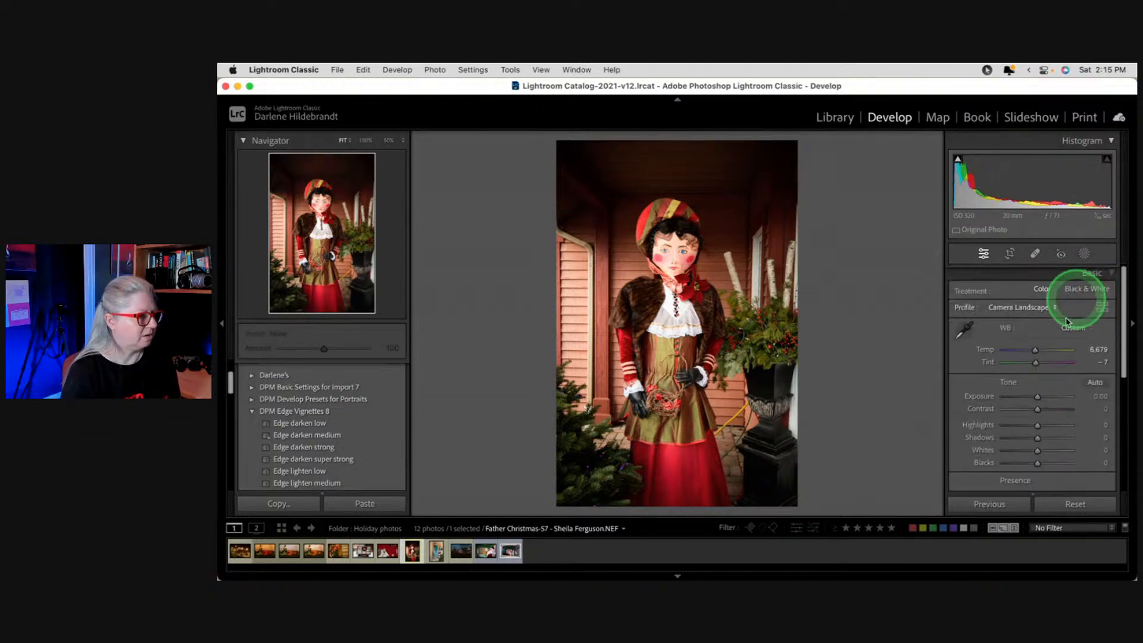
{"action": "double_click", "coordinate": [990, 452], "text": "shift"}
{"action": "double_click", "coordinate": [985, 464], "text": "shift"}
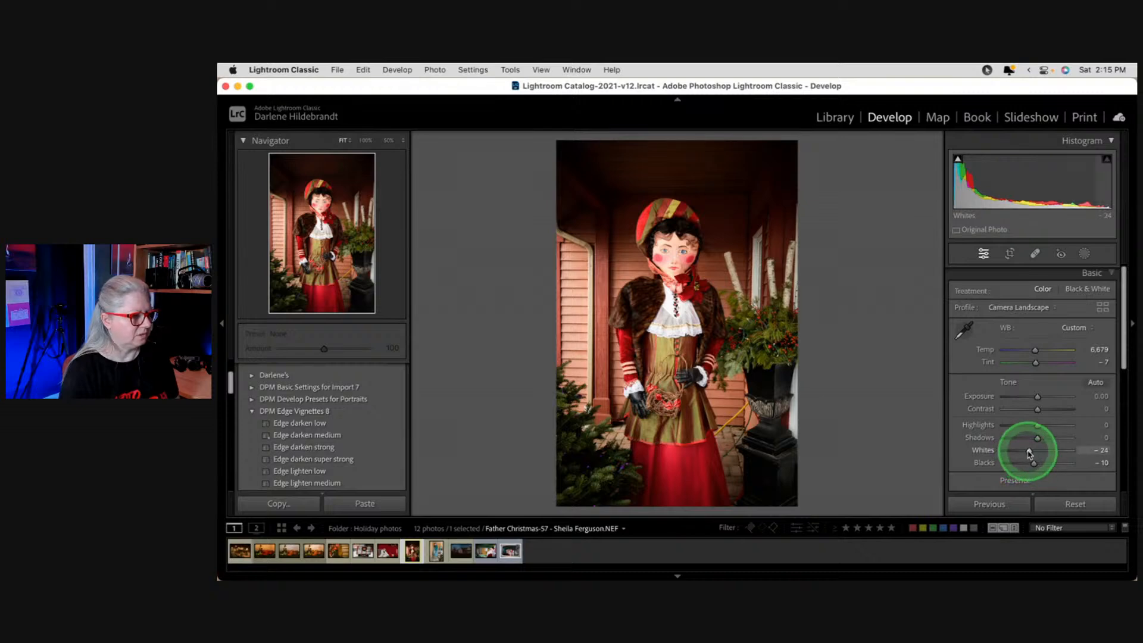
{"action": "left_click_drag", "start_coordinate": [1029, 454], "coordinate": [1031, 427]}
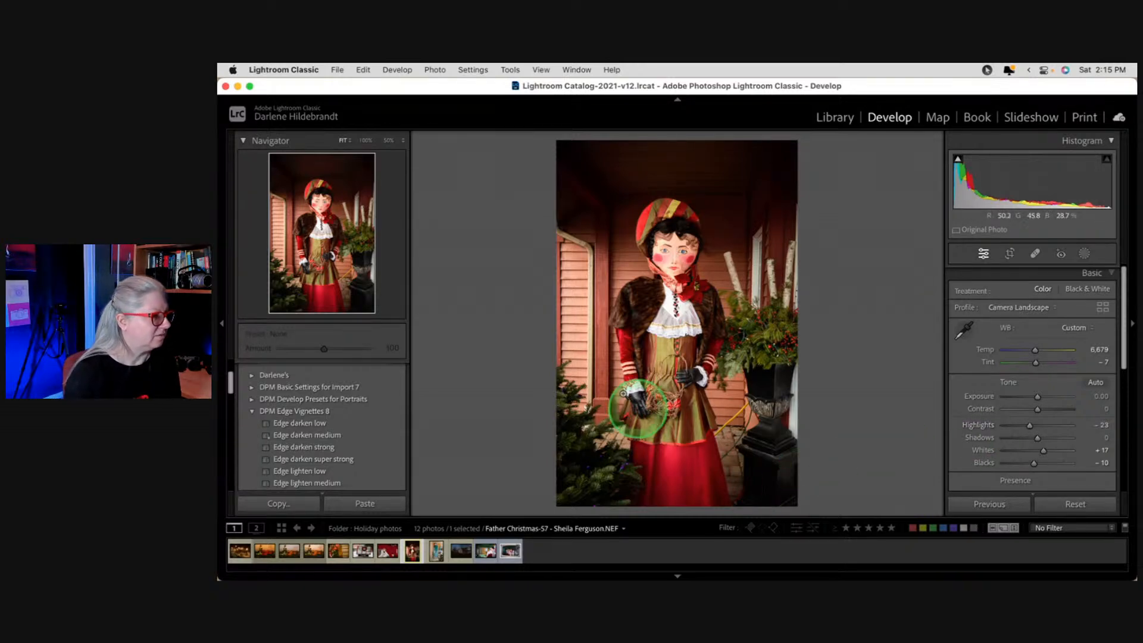
Step: Examine the doll's dress up close and compare the edited photo with its before version
{"action": "left_click", "coordinate": [679, 439]}
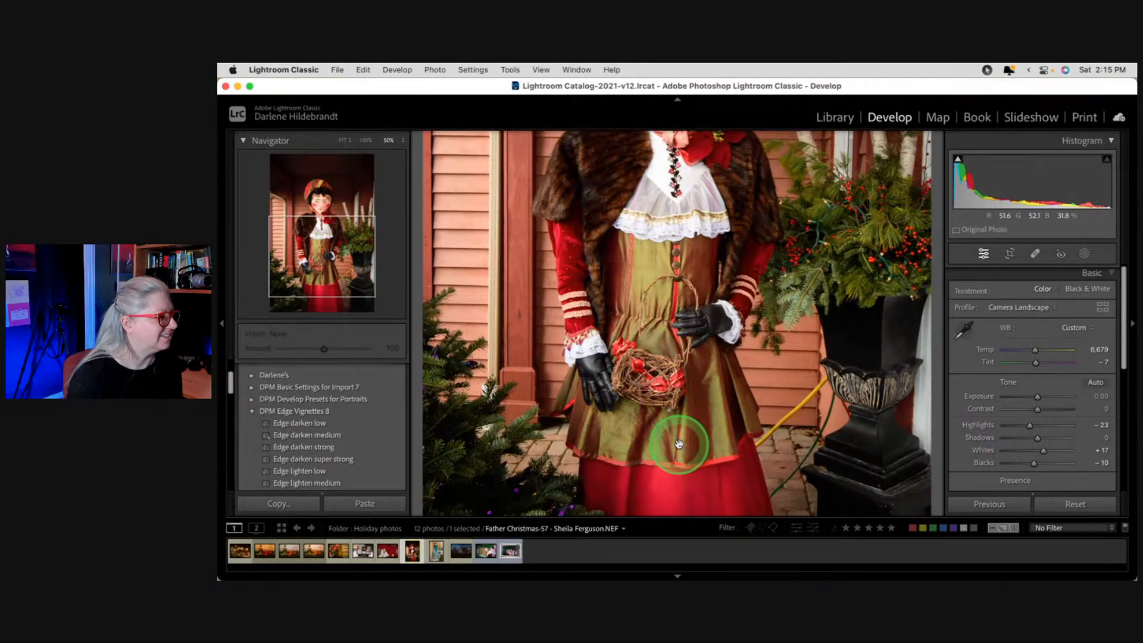
{"action": "left_click", "coordinate": [679, 444]}
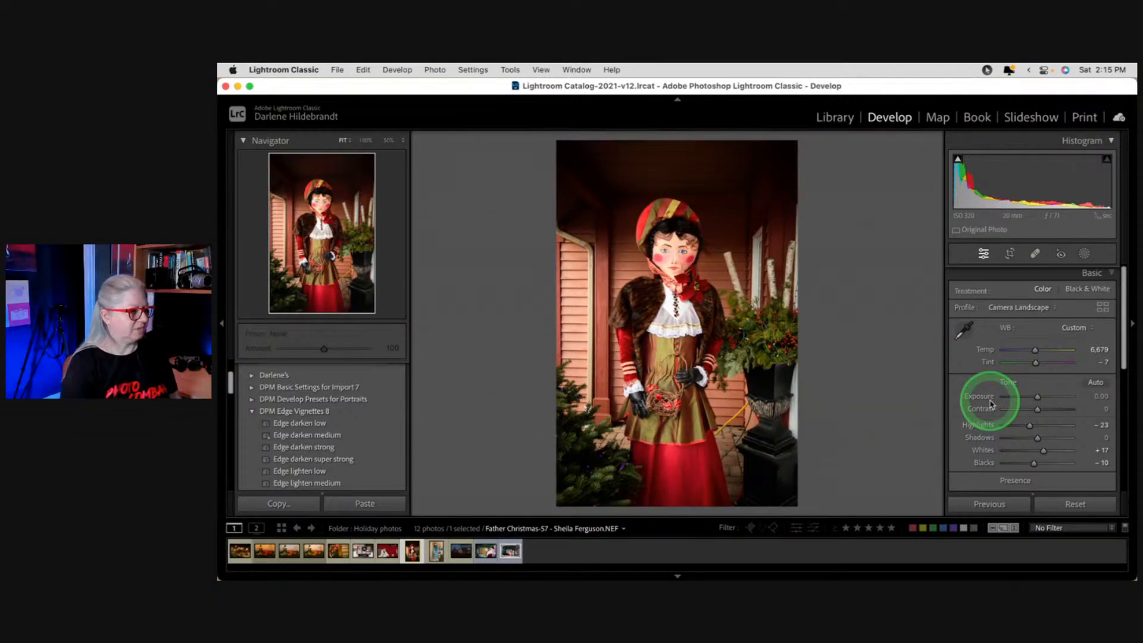
{"action": "key", "text": "backslash"}
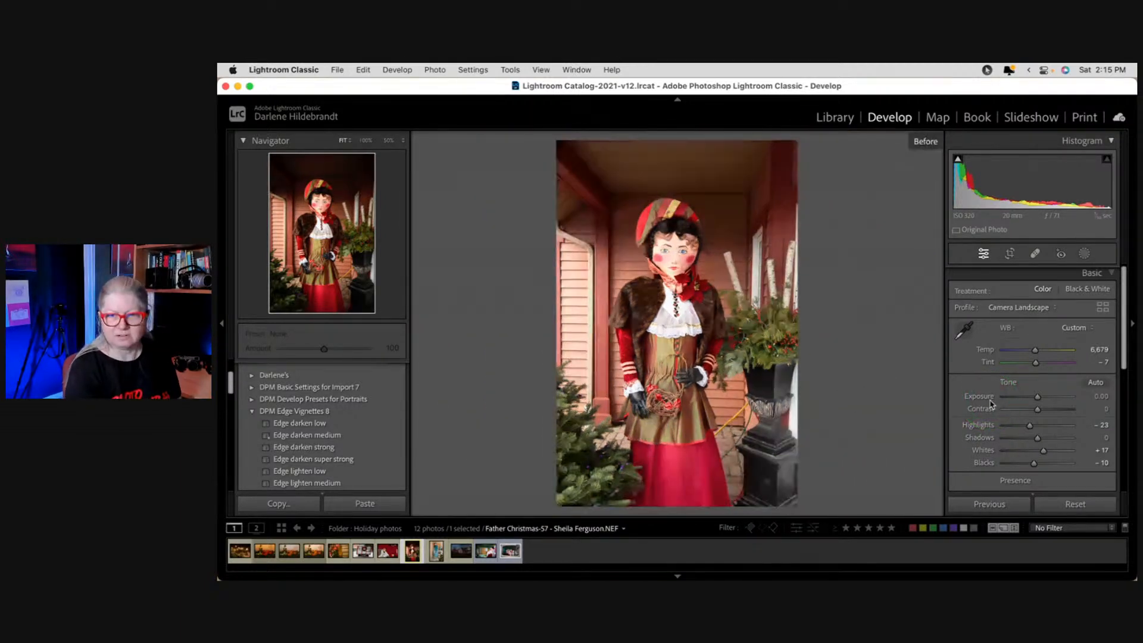
{"action": "key", "text": "backslash"}
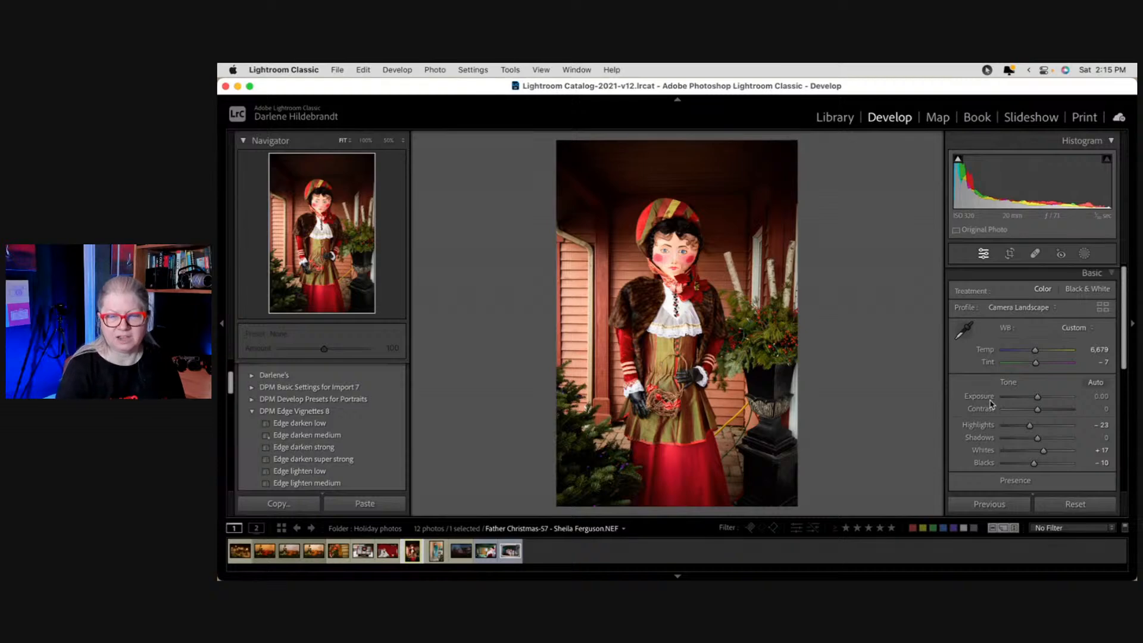
Step: Try applying the previous photo's settings to the photo of the figure in the turquoise dress, and undo them
{"action": "key", "text": "Right"}
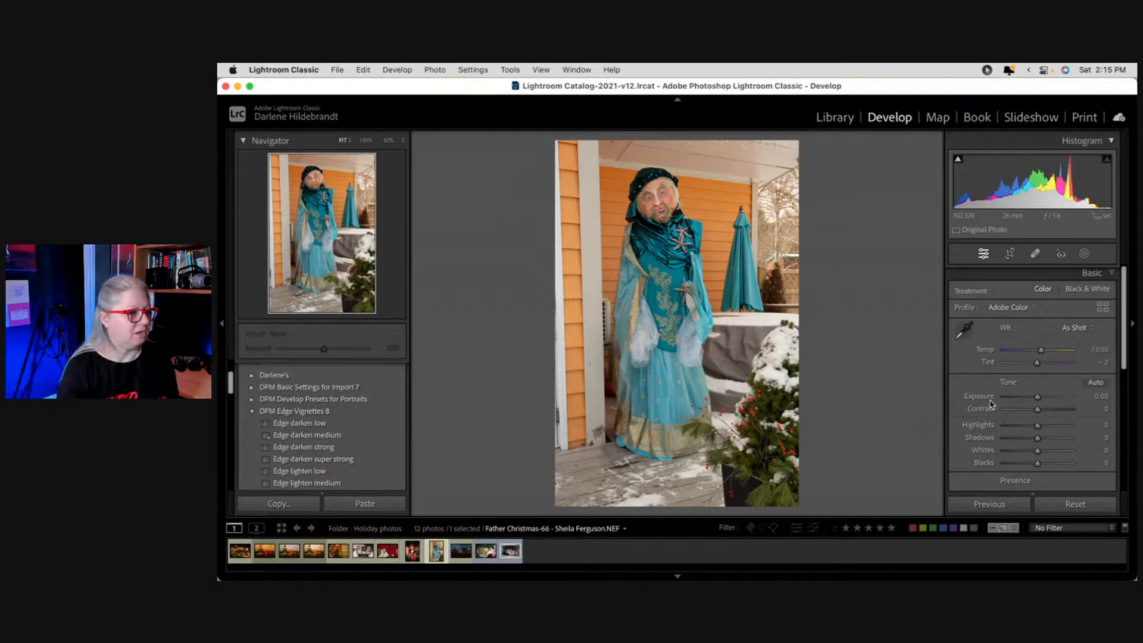
{"action": "left_click", "coordinate": [990, 505]}
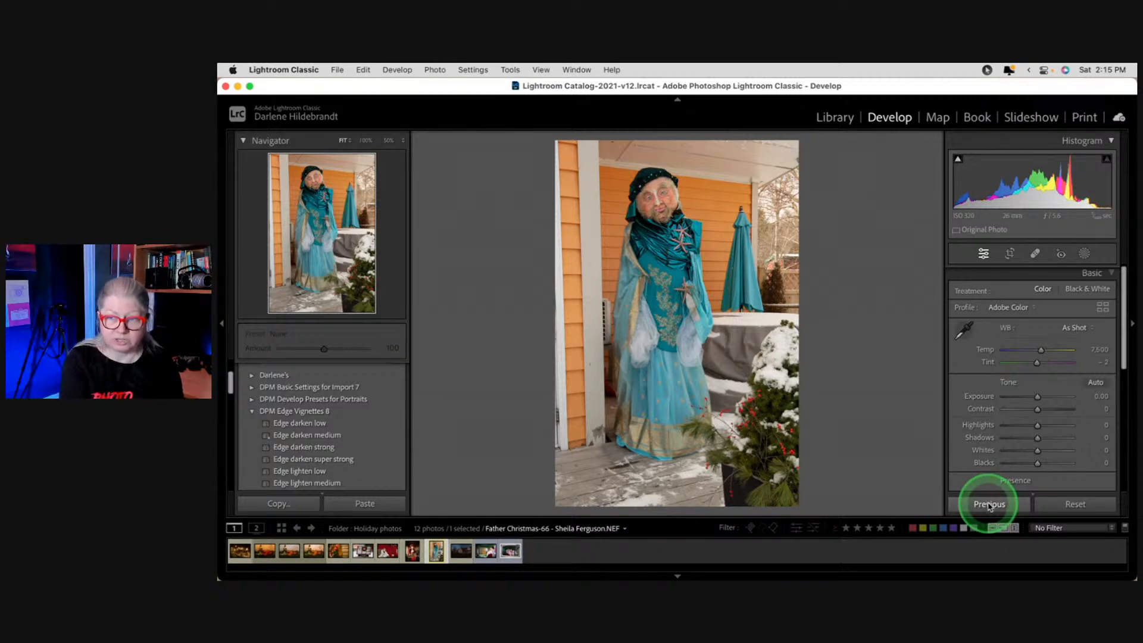
{"action": "left_click", "coordinate": [990, 506]}
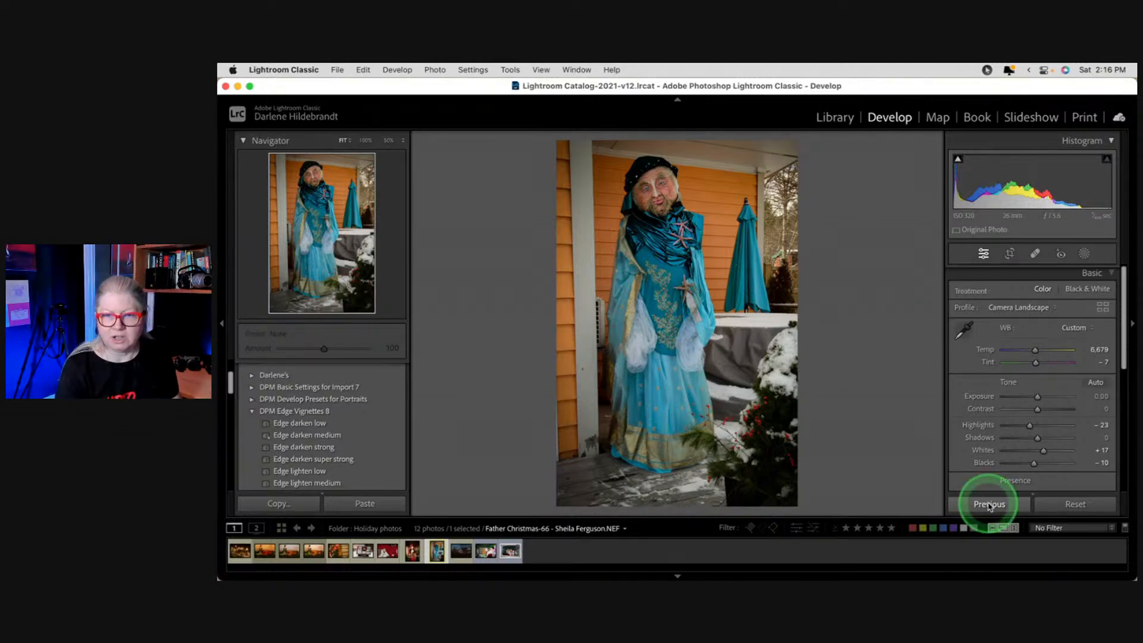
{"action": "key", "text": "super+z"}
Step: Copy the doll photo's develop settings without healing, crop and masking, and paste them onto the photo of the figure in the turquoise dress
{"action": "key", "text": "Left"}
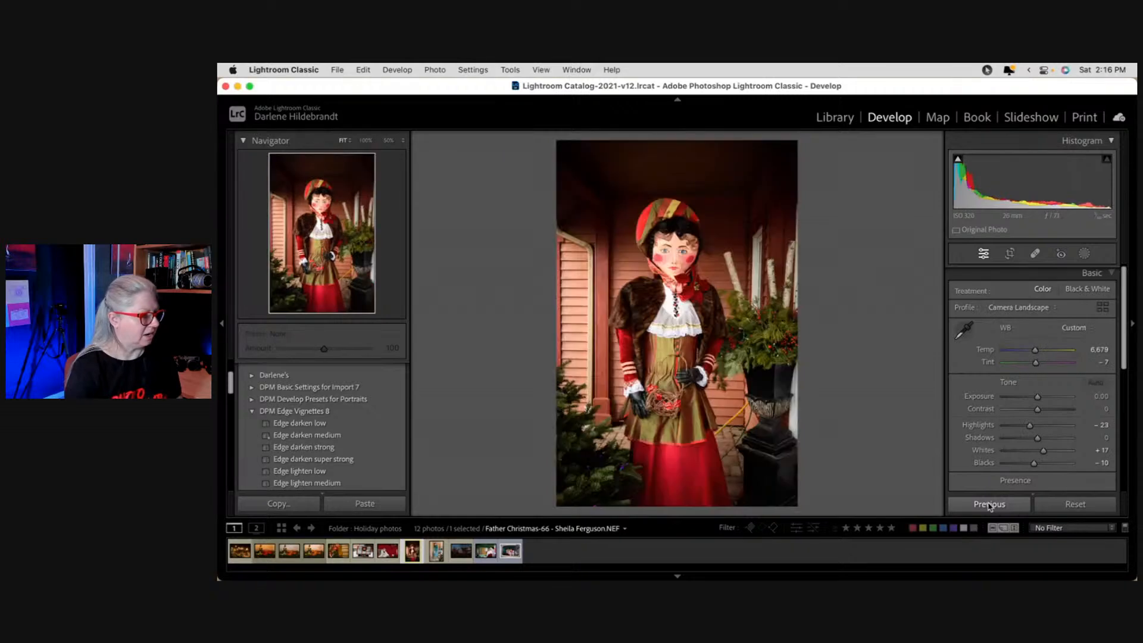
{"action": "key", "text": "super+shift+c"}
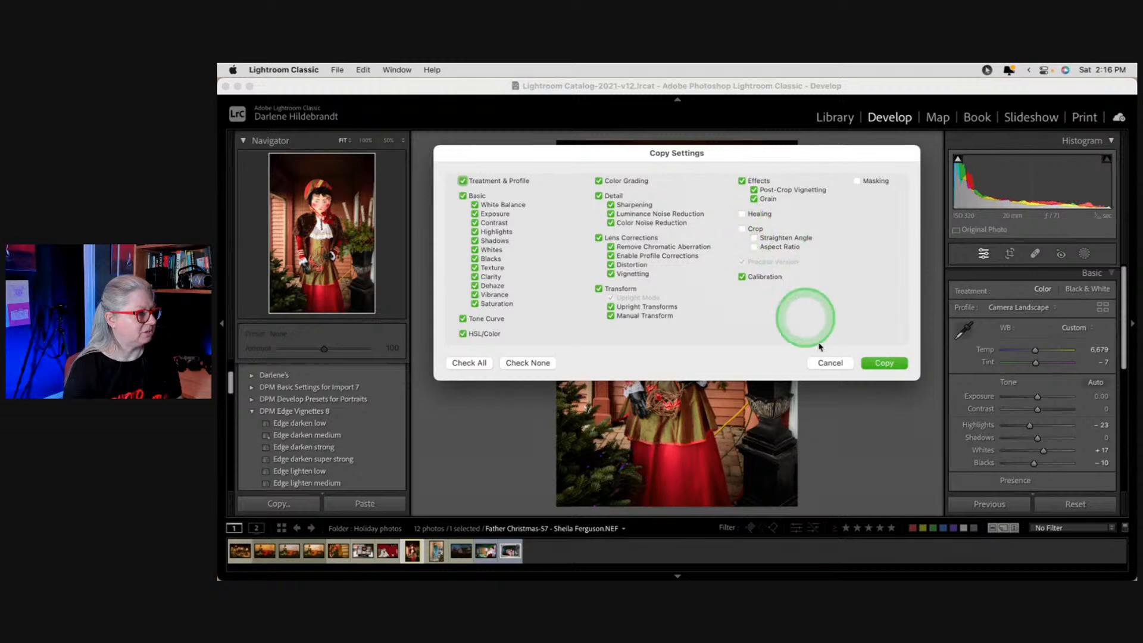
{"action": "left_click", "coordinate": [877, 362]}
{"action": "key", "text": "Right"}
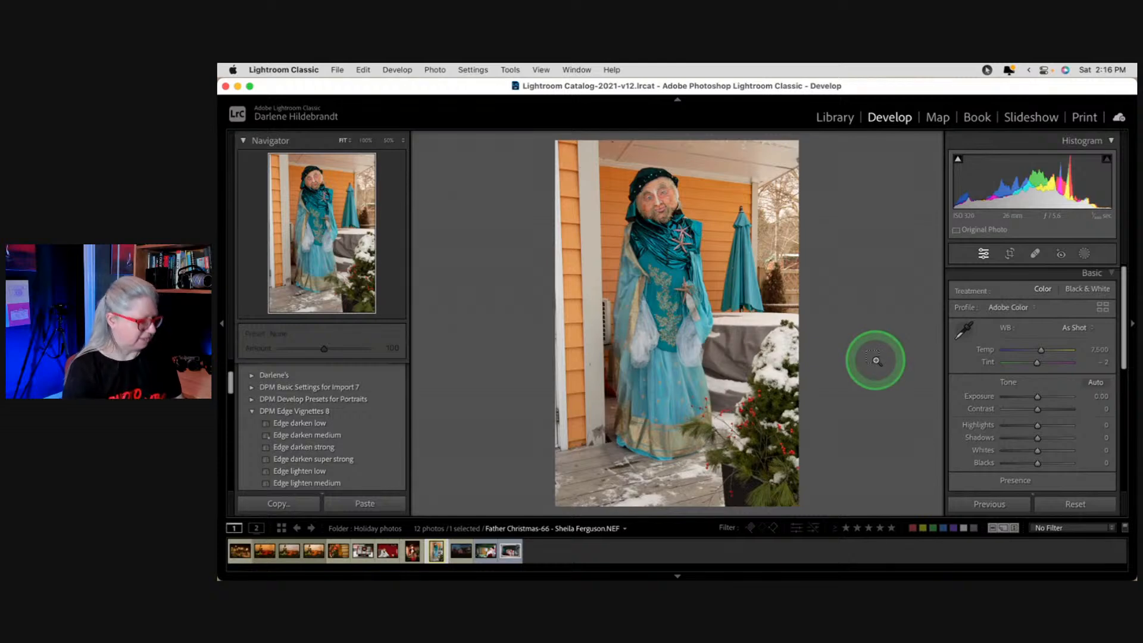
{"action": "key", "text": "super+shift+v"}
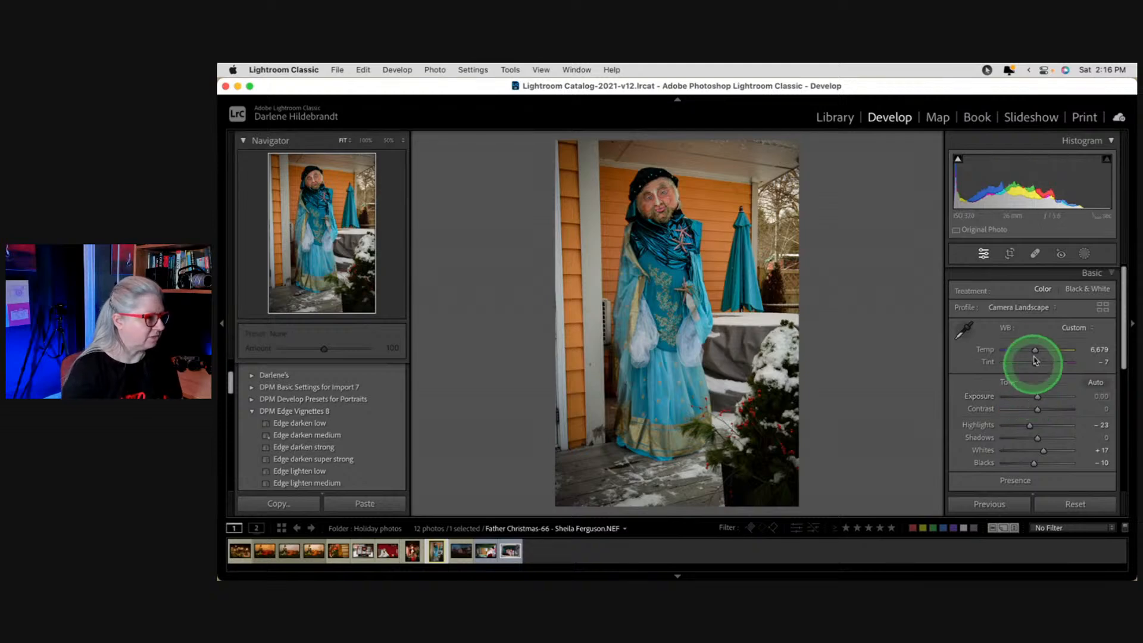
Step: Try straightening the photo along the white post and tightening the crop, and reset the crop
{"action": "key", "text": "r"}
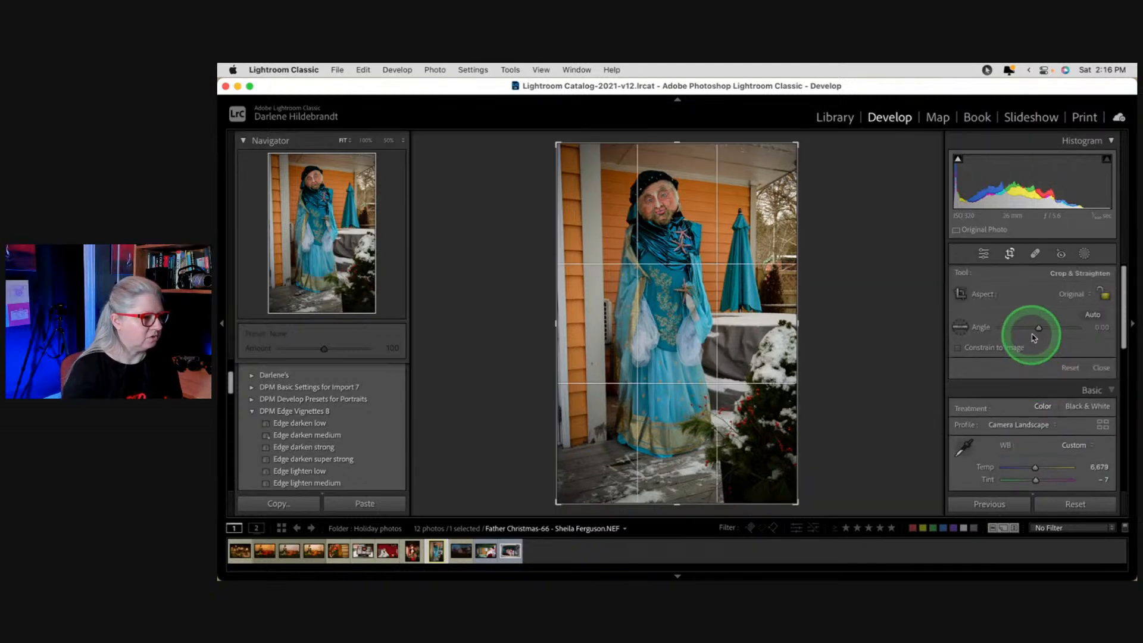
{"action": "left_click", "coordinate": [960, 327]}
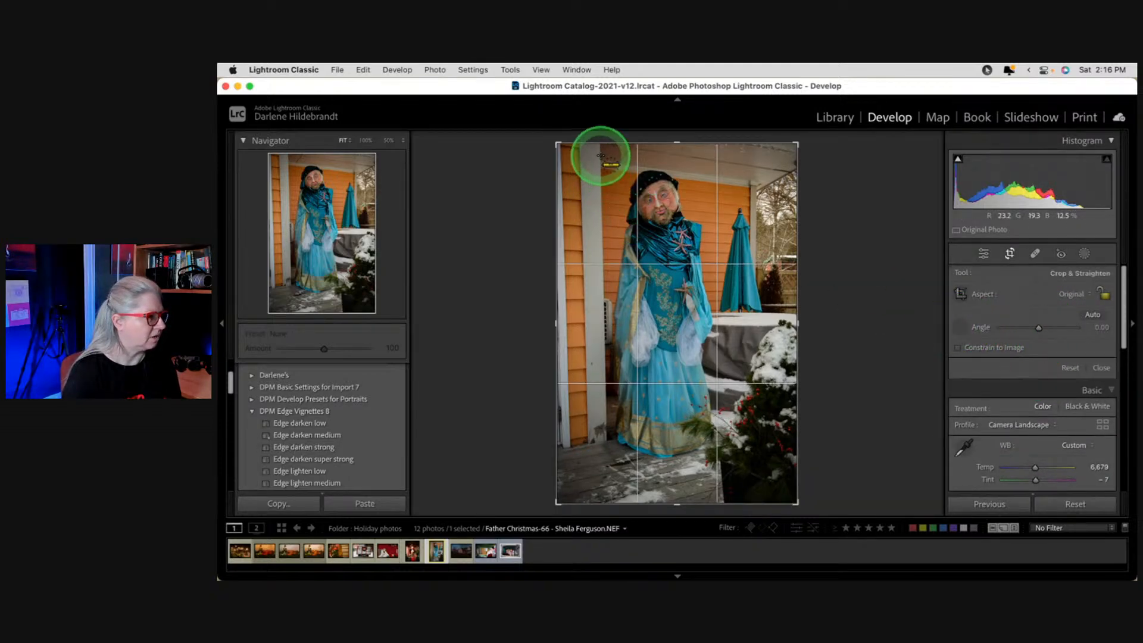
{"action": "left_click_drag", "start_coordinate": [601, 155], "coordinate": [607, 445]}
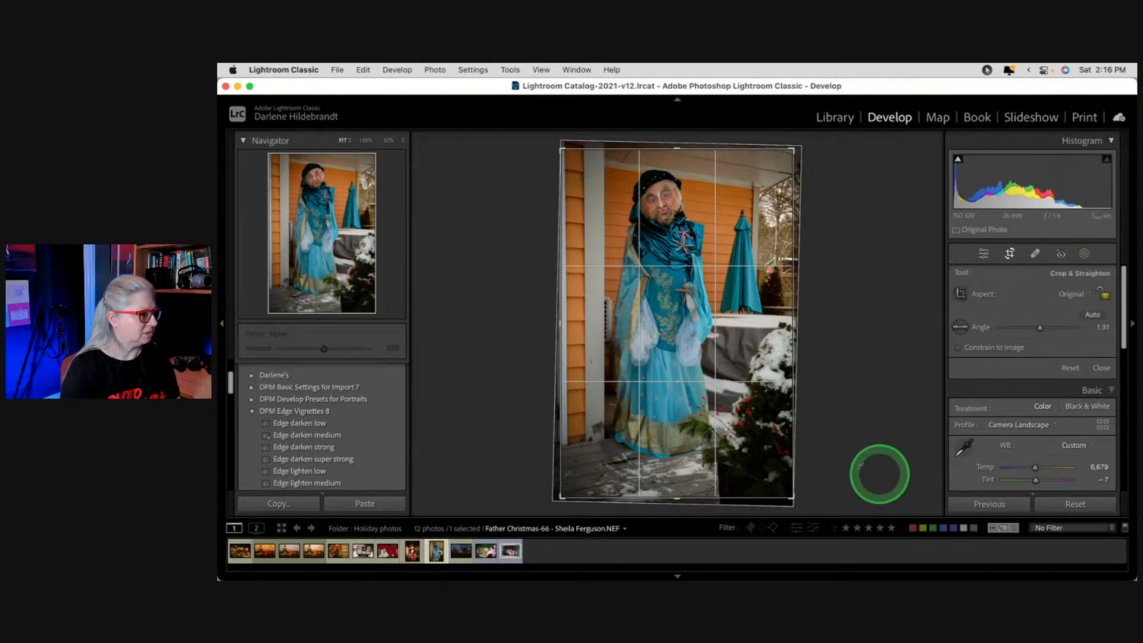
{"action": "key", "text": "Return"}
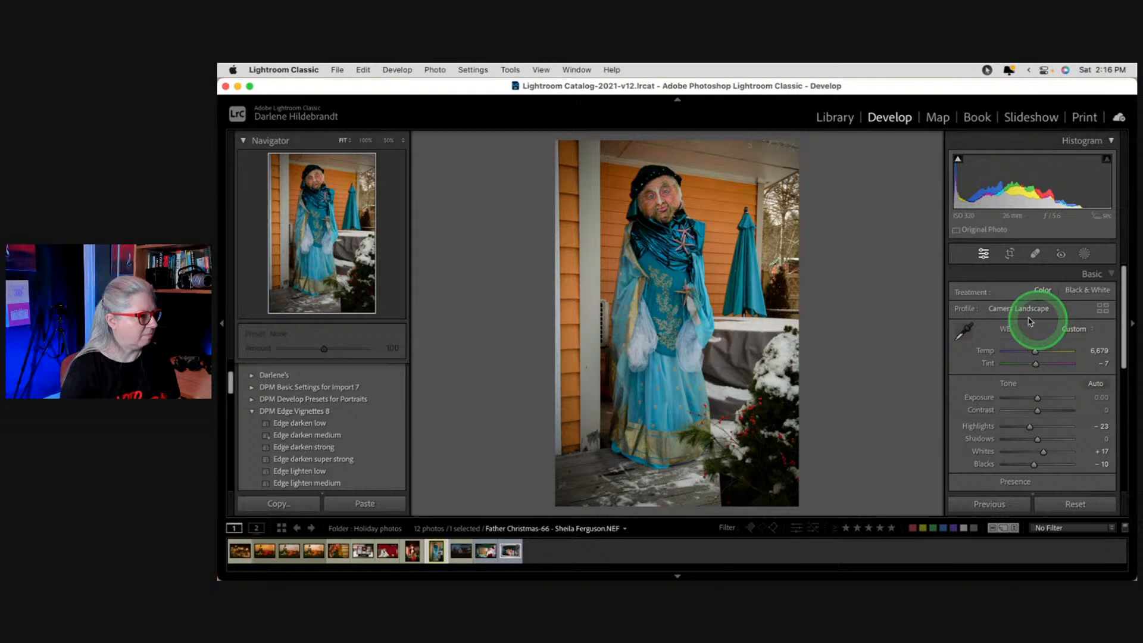
{"action": "key", "text": "r"}
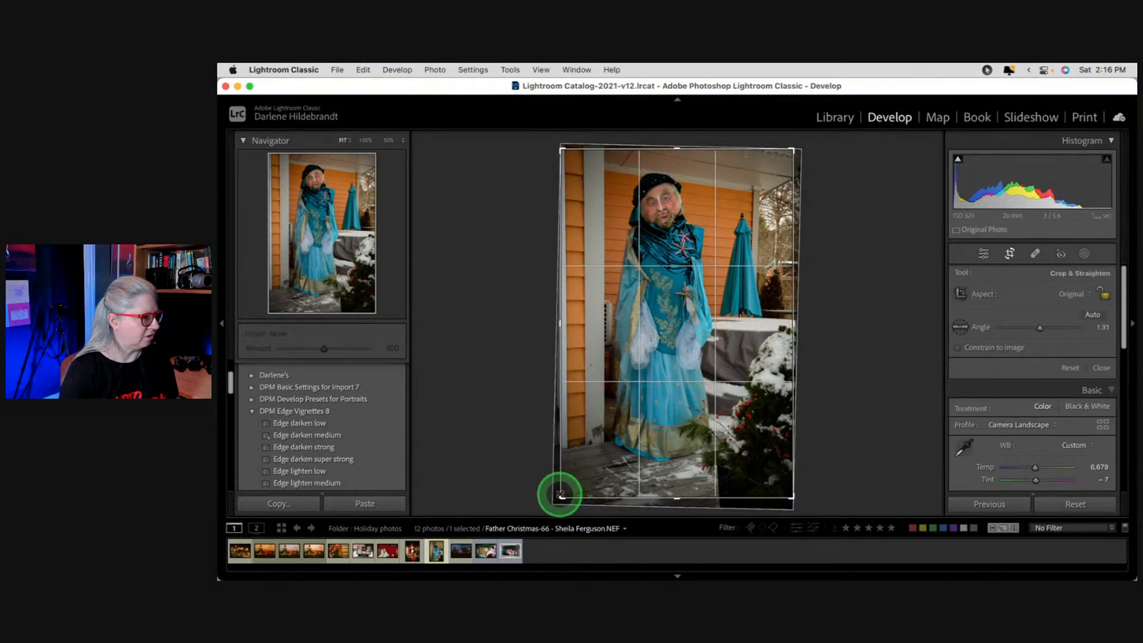
{"action": "left_click_drag", "start_coordinate": [561, 492], "coordinate": [564, 490]}
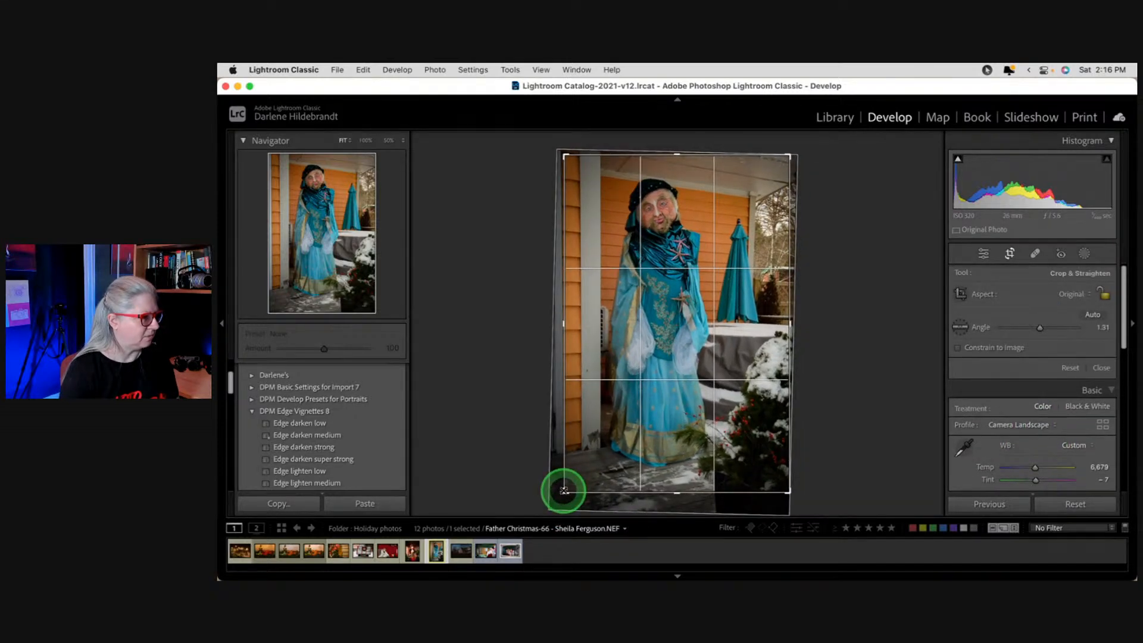
{"action": "left_click", "coordinate": [1071, 368]}
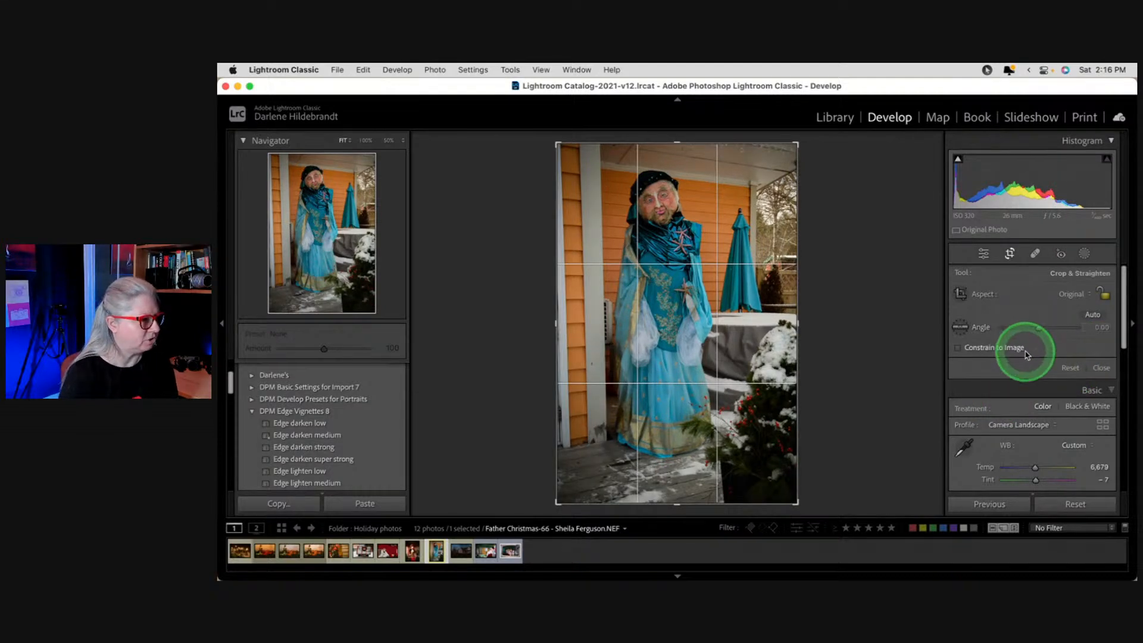
Step: Try the Auto and Vertical Upright corrections on the turquoise-dress photo, and turn Upright off
{"action": "scroll", "coordinate": [1027, 354], "scroll_direction": "down", "scroll_amount": 10}
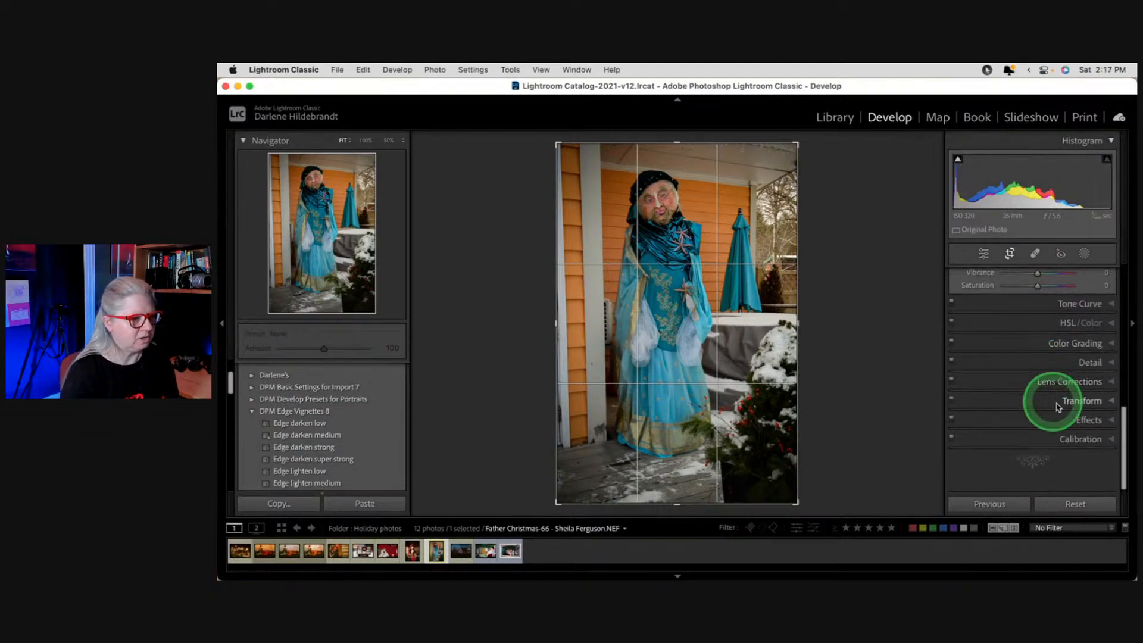
{"action": "left_click", "coordinate": [1057, 407]}
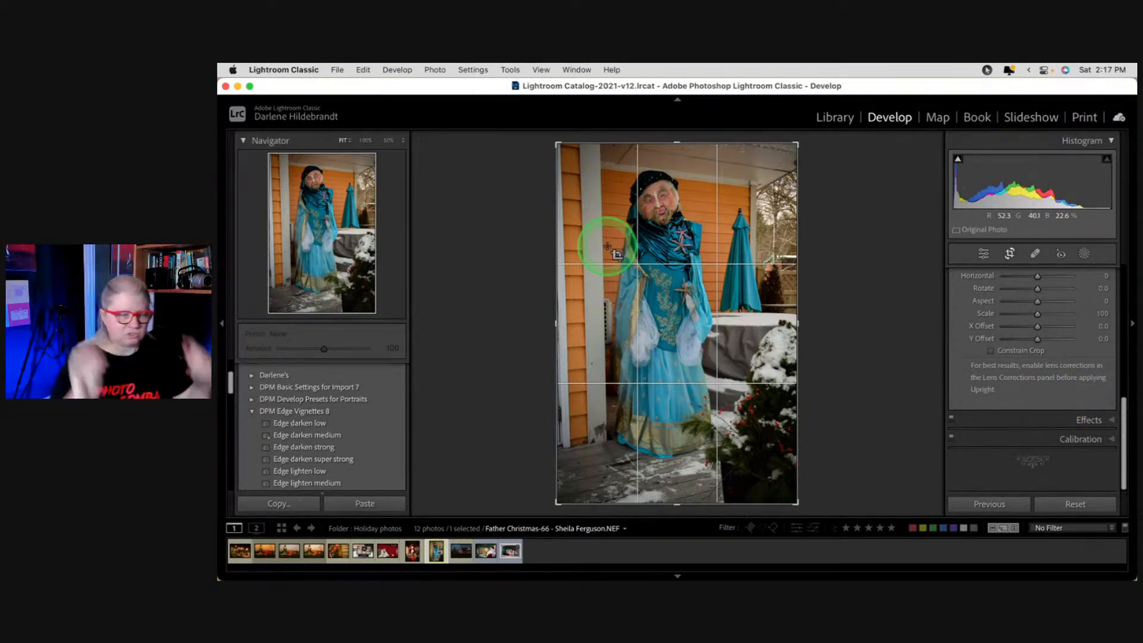
{"action": "scroll", "coordinate": [1030, 383], "scroll_direction": "up", "scroll_amount": 4}
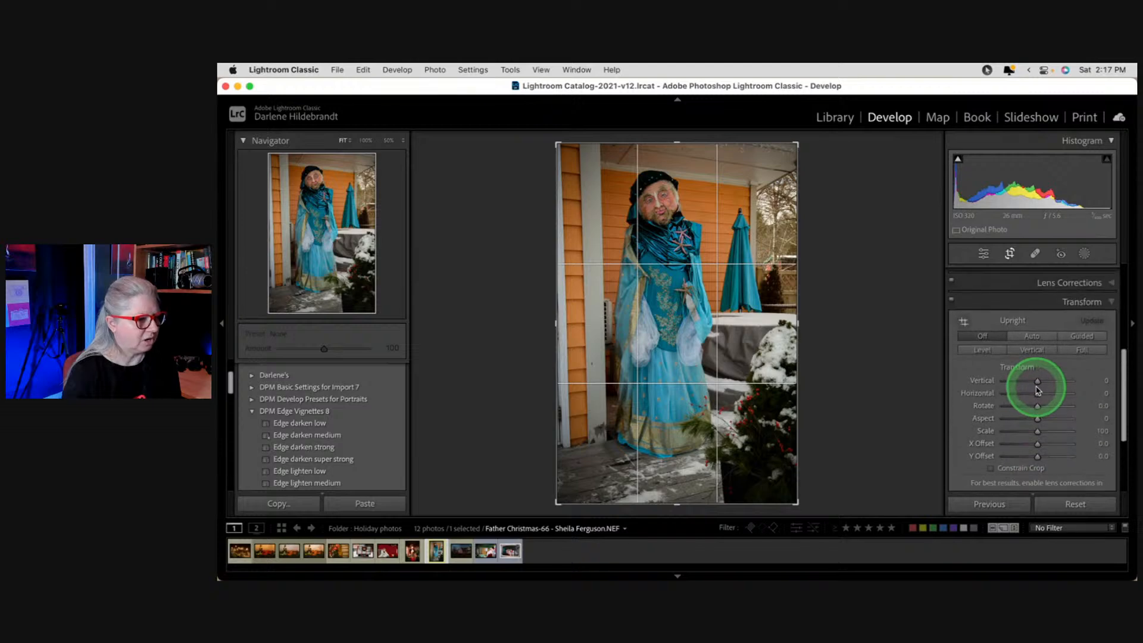
{"action": "left_click", "coordinate": [1033, 337]}
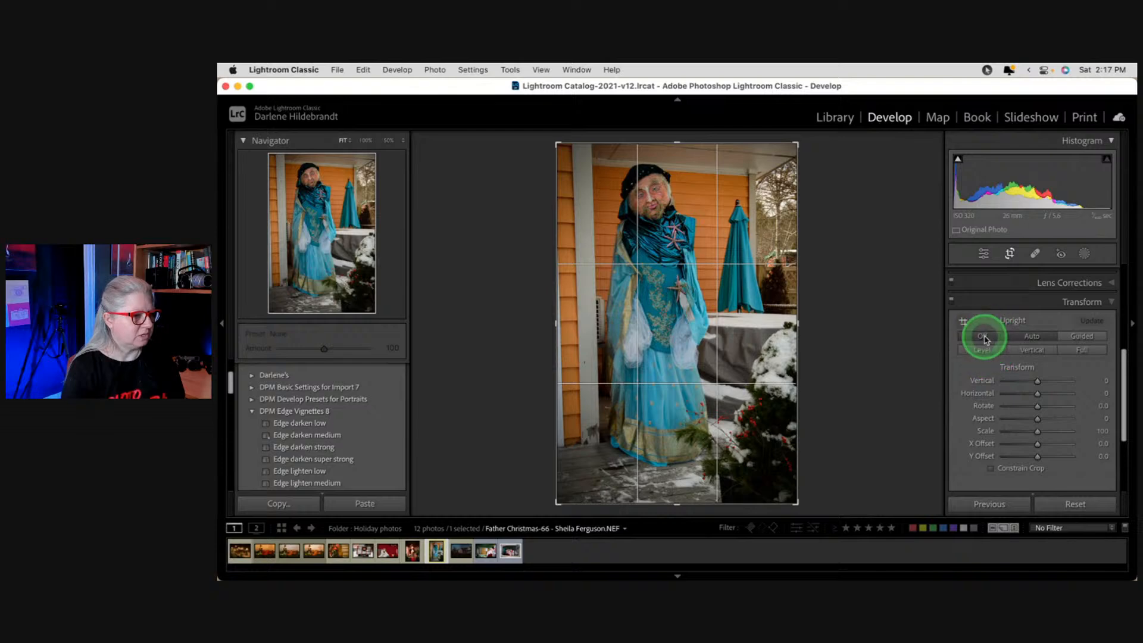
{"action": "left_click", "coordinate": [1030, 352]}
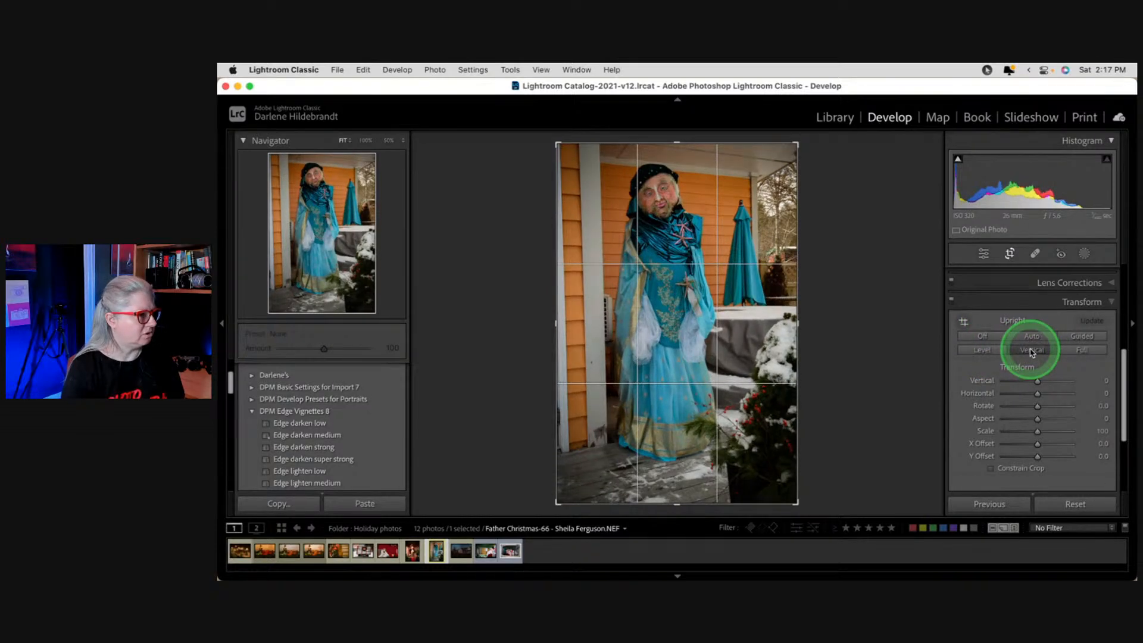
{"action": "left_click", "coordinate": [979, 338]}
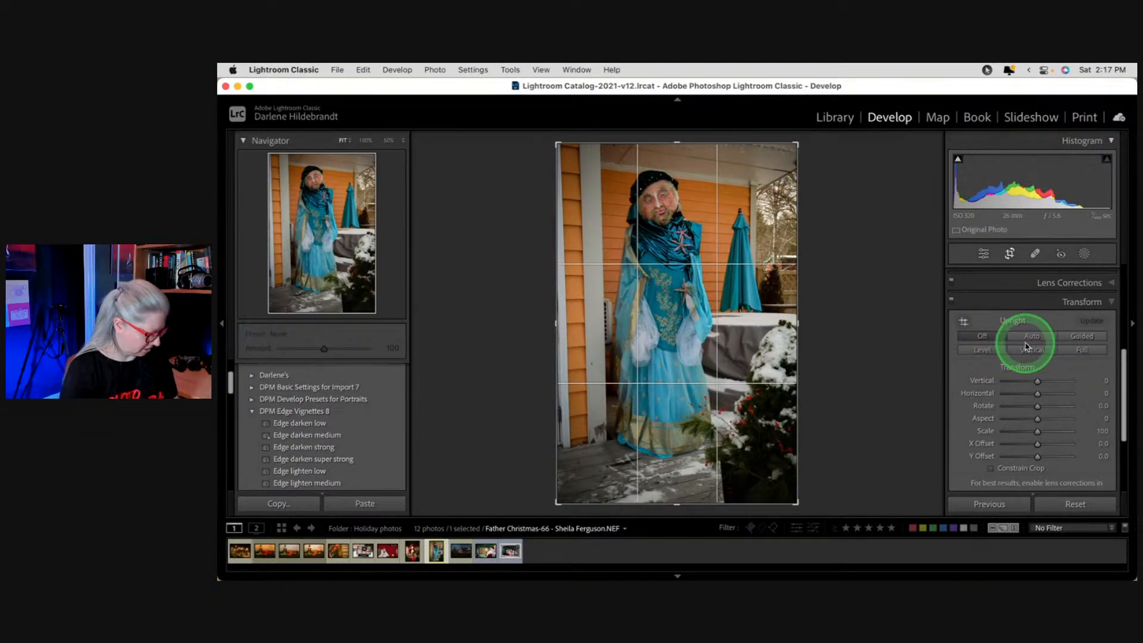
Step: Rotate the turquoise-dress photo by about 1.44 degrees in the crop and reposition it within the frame
{"action": "key", "text": "r"}
{"action": "key", "text": "r"}
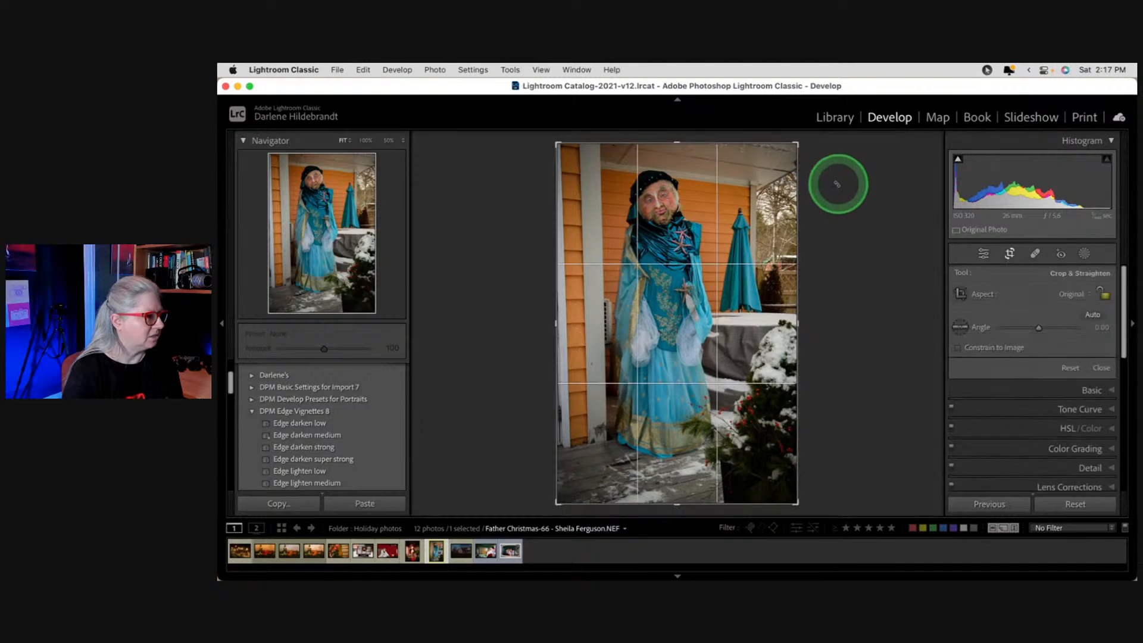
{"action": "left_click_drag", "start_coordinate": [837, 184], "coordinate": [840, 188]}
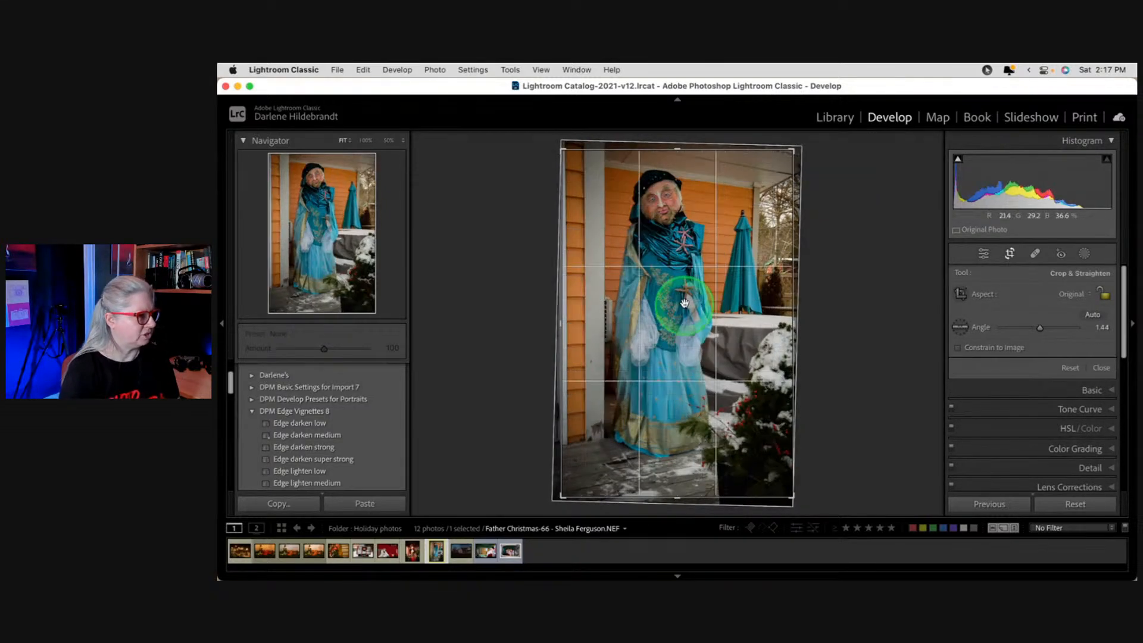
{"action": "left_click_drag", "start_coordinate": [675, 289], "coordinate": [676, 297]}
Step: Try the Auto and Vertical Upright corrections again on the rotated crop, turning Upright off after each
{"action": "scroll", "coordinate": [1062, 446], "scroll_direction": "down", "scroll_amount": 5}
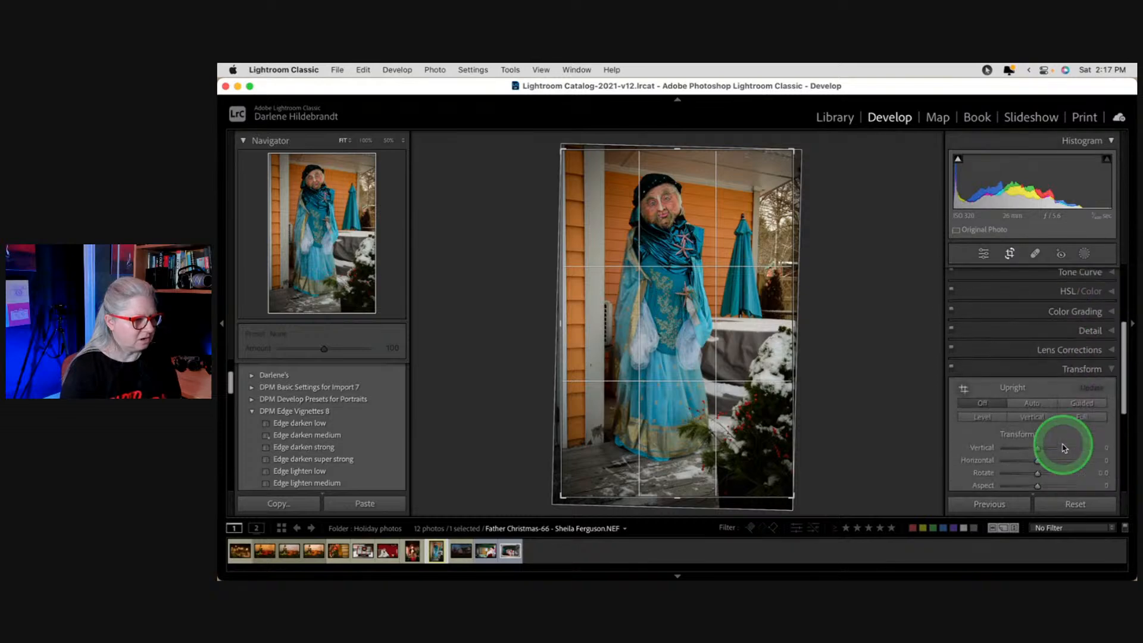
{"action": "scroll", "coordinate": [1059, 446], "scroll_direction": "down", "scroll_amount": 2}
{"action": "left_click", "coordinate": [1031, 337]}
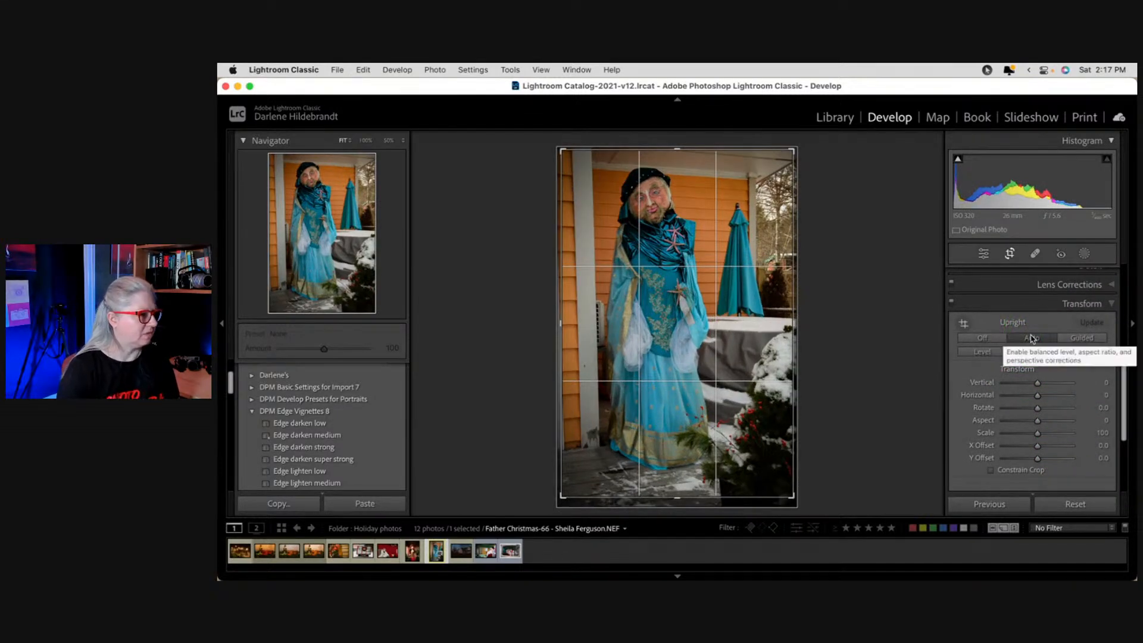
{"action": "left_click_drag", "start_coordinate": [724, 311], "coordinate": [692, 302]}
{"action": "left_click", "coordinate": [974, 338]}
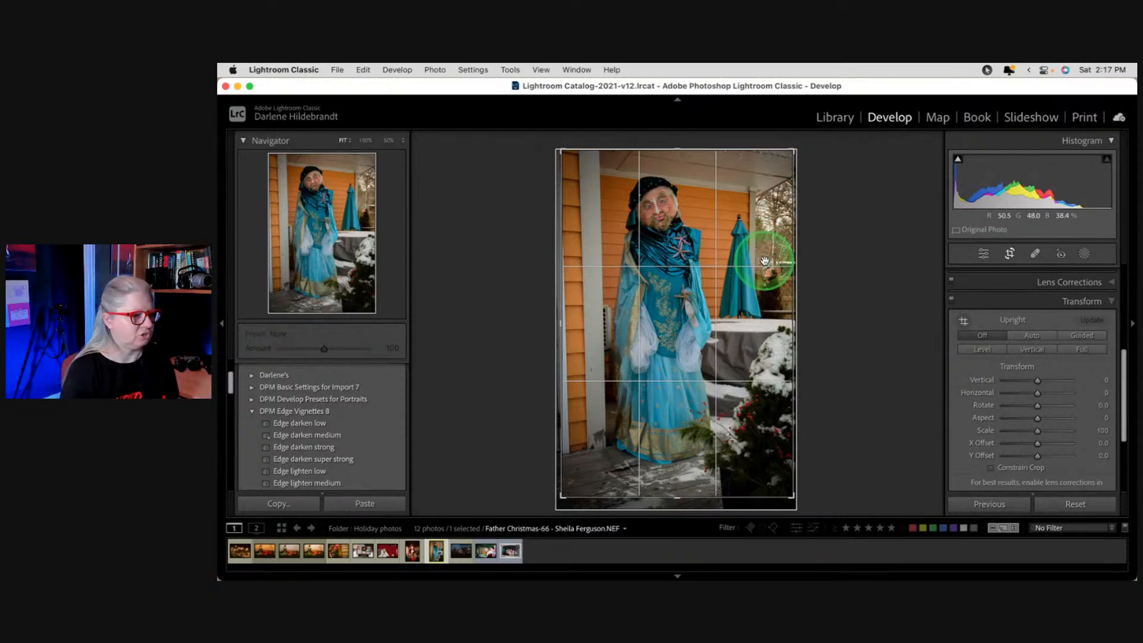
{"action": "left_click", "coordinate": [1033, 350]}
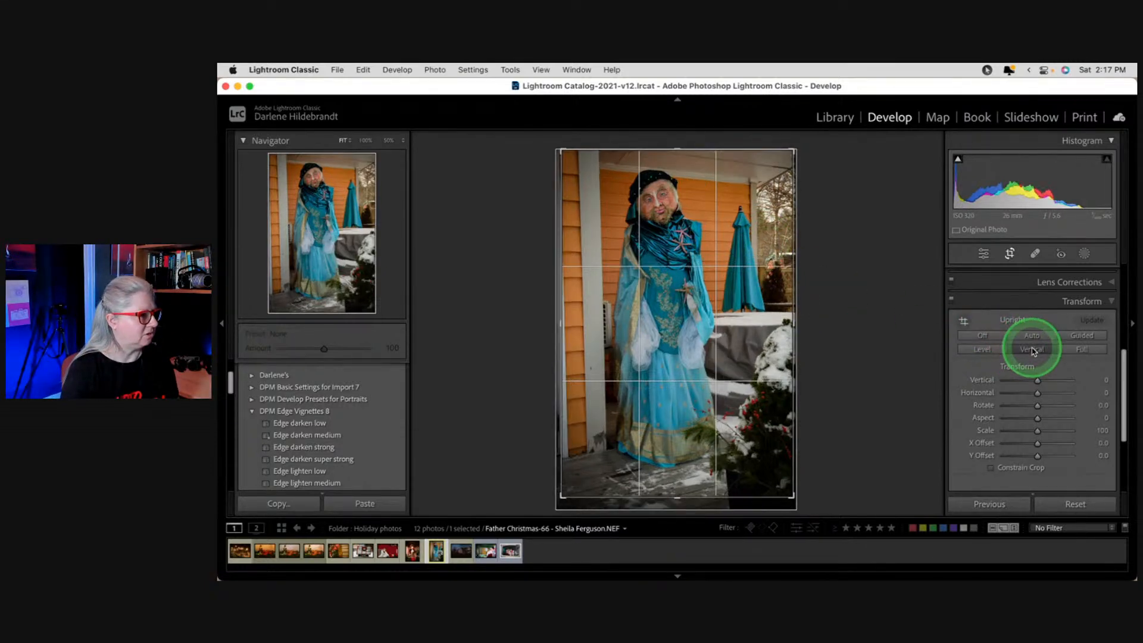
{"action": "left_click", "coordinate": [983, 335]}
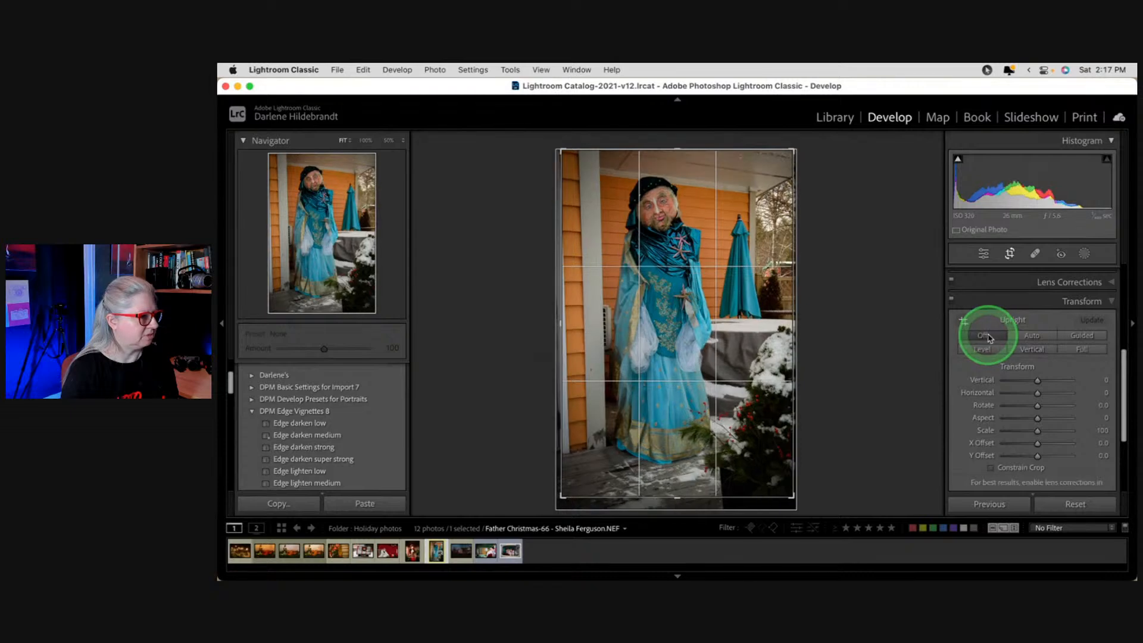
Step: Set the photo's Transform Vertical correction to +8 and enable Constrain Crop
{"action": "left_click", "coordinate": [1036, 392]}
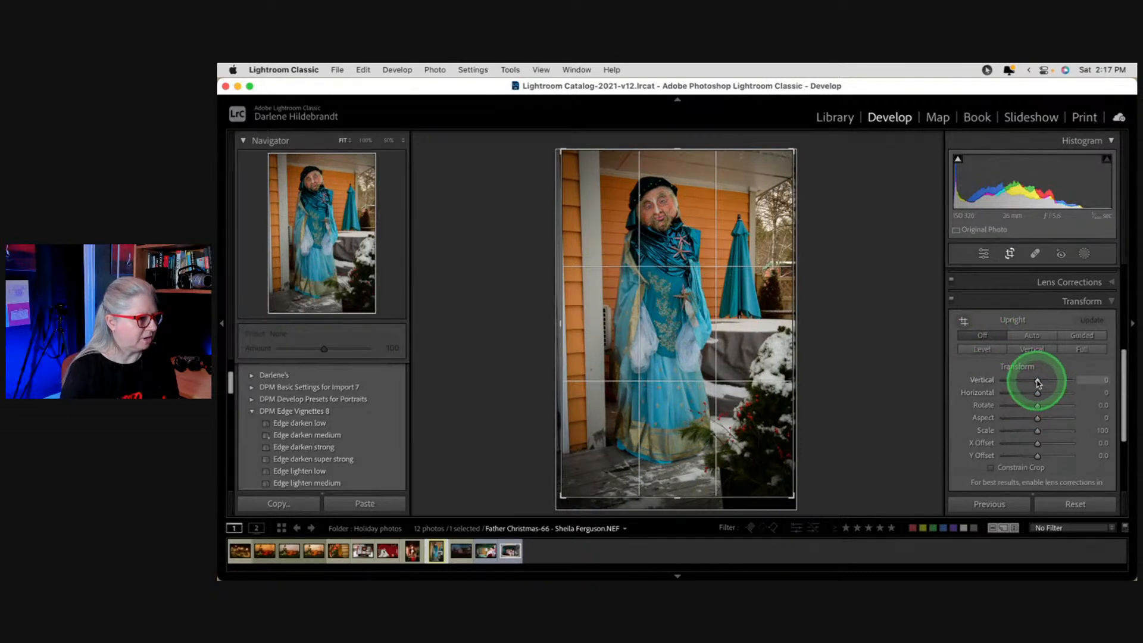
{"action": "left_click_drag", "start_coordinate": [1036, 381], "coordinate": [1042, 384]}
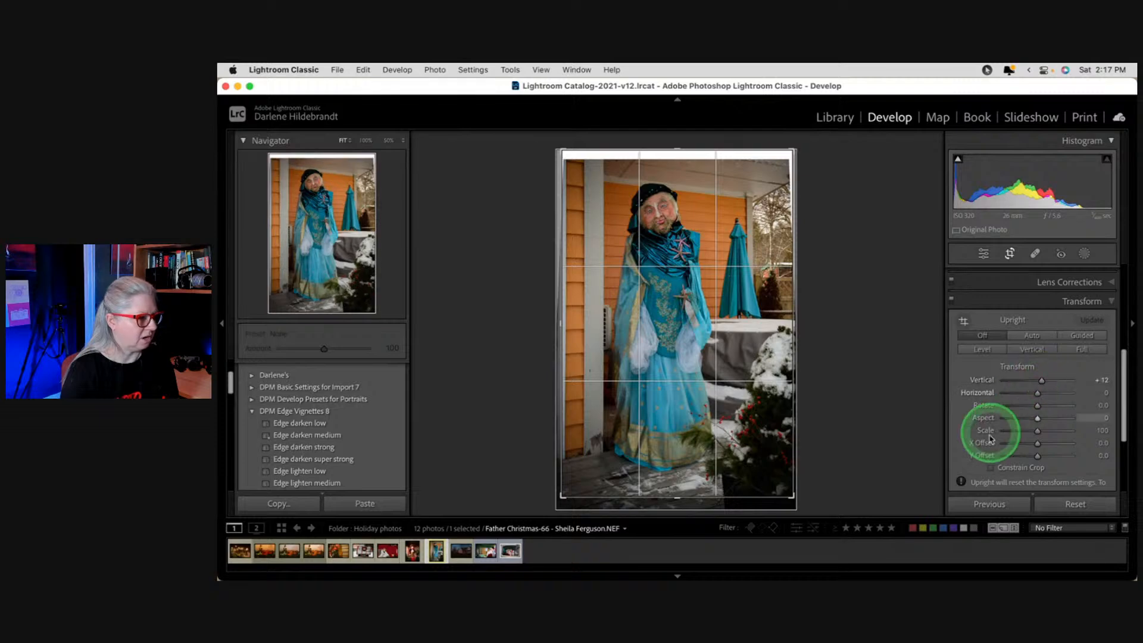
{"action": "left_click", "coordinate": [992, 468]}
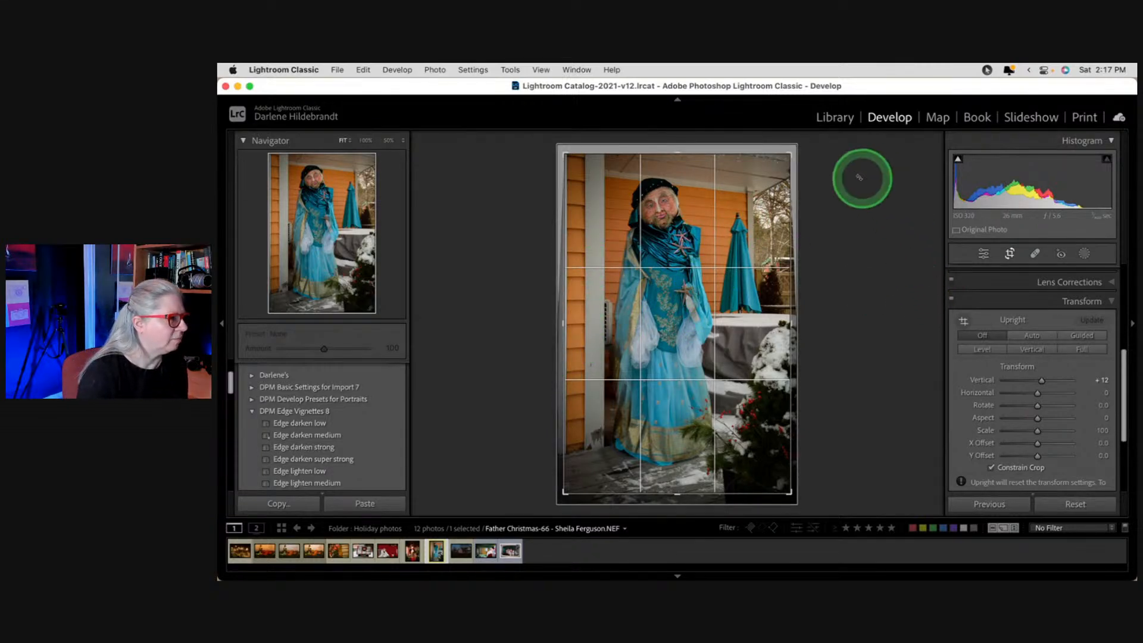
{"action": "left_click_drag", "start_coordinate": [860, 176], "coordinate": [854, 172]}
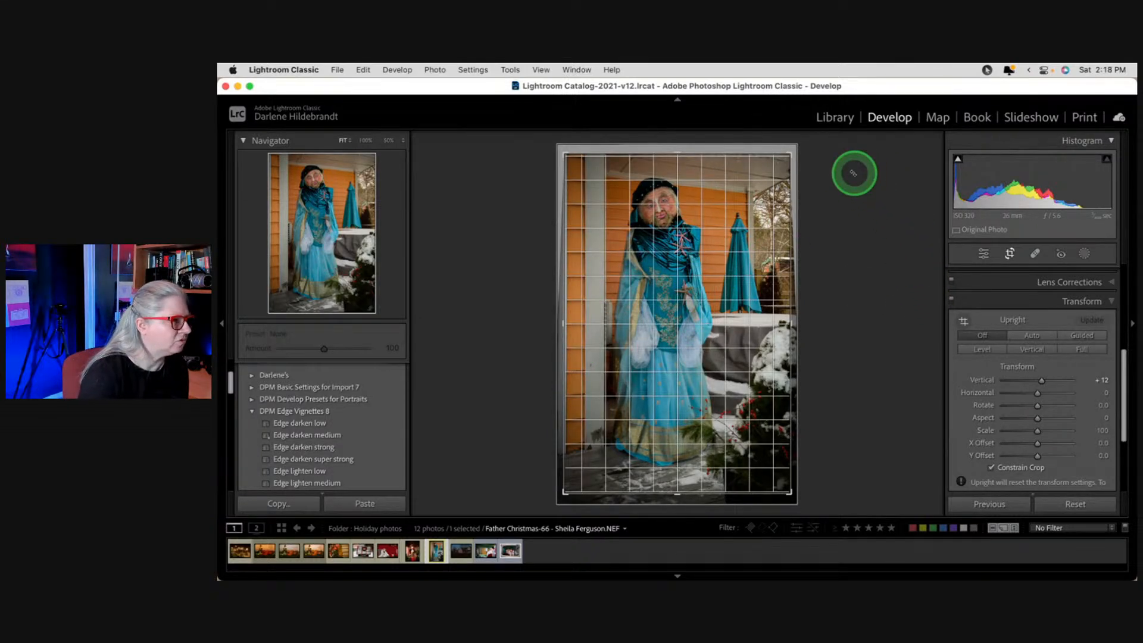
{"action": "left_click_drag", "start_coordinate": [854, 173], "coordinate": [854, 173]}
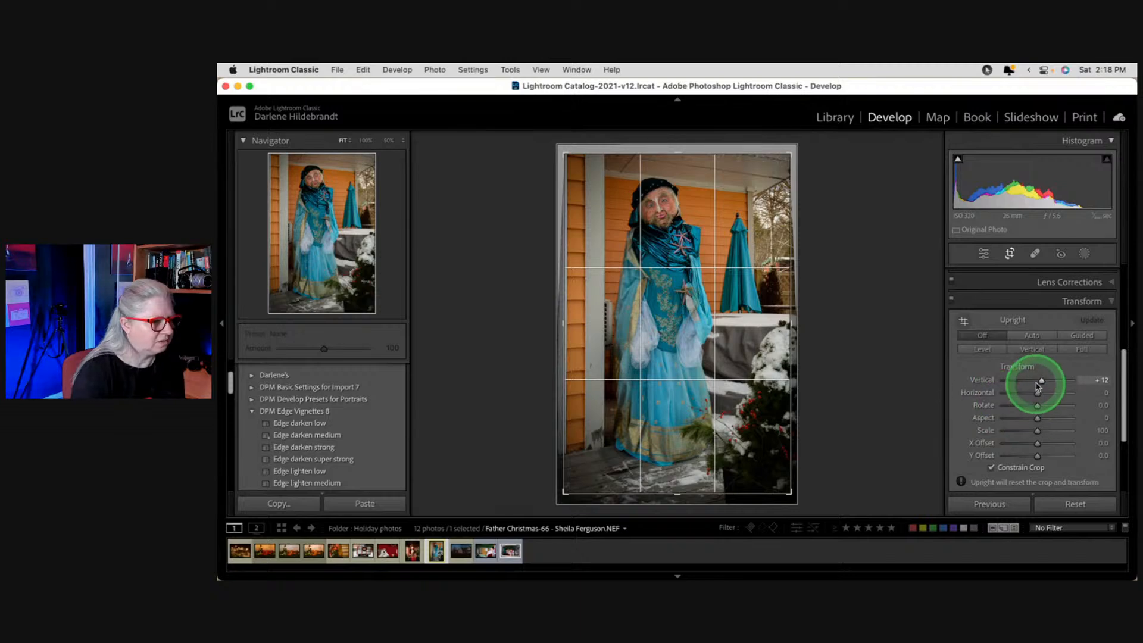
{"action": "left_click_drag", "start_coordinate": [1042, 382], "coordinate": [1040, 382]}
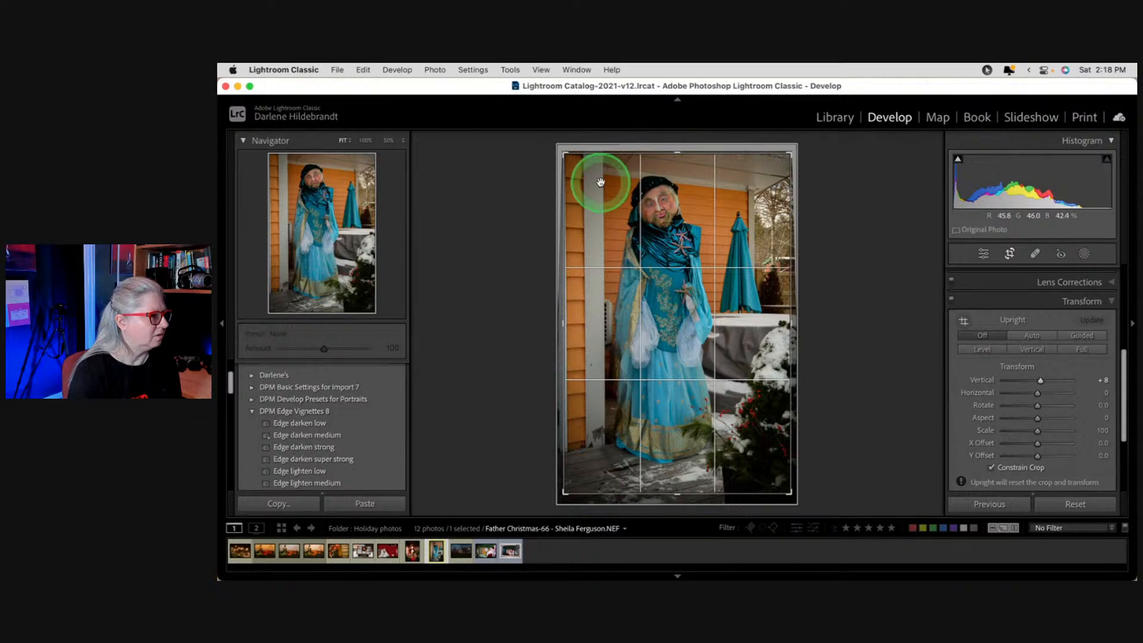
Step: Reposition the photo slightly within its crop frame and apply the crop
{"action": "left_click_drag", "start_coordinate": [836, 238], "coordinate": [844, 228]}
{"action": "key", "text": "Return"}
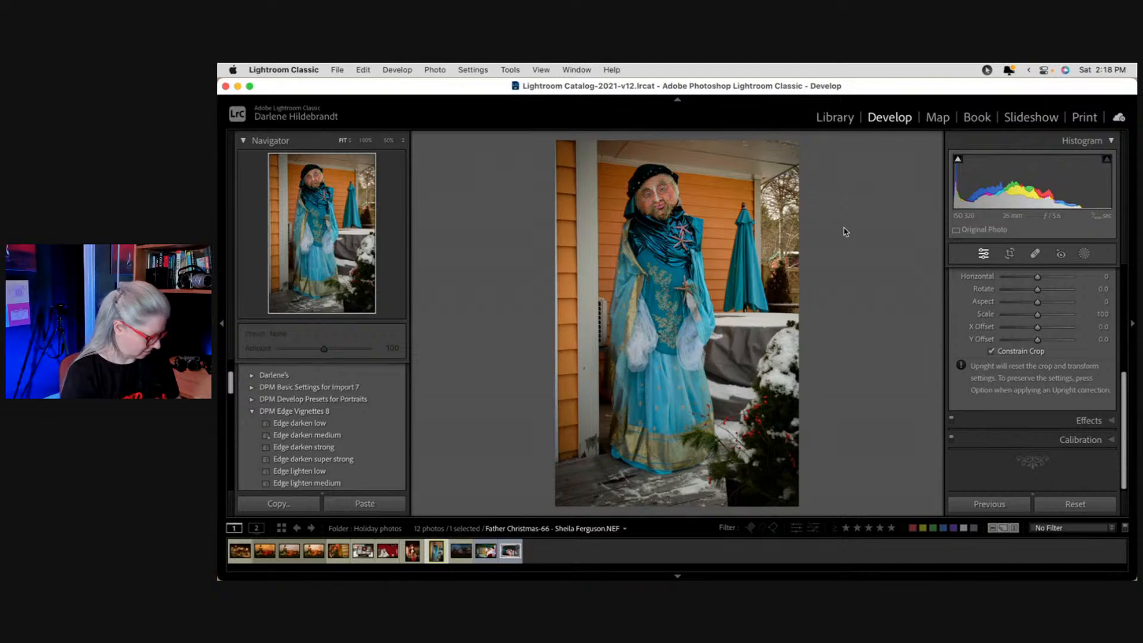
{"action": "key", "text": "r"}
{"action": "left_click_drag", "start_coordinate": [707, 245], "coordinate": [700, 253]}
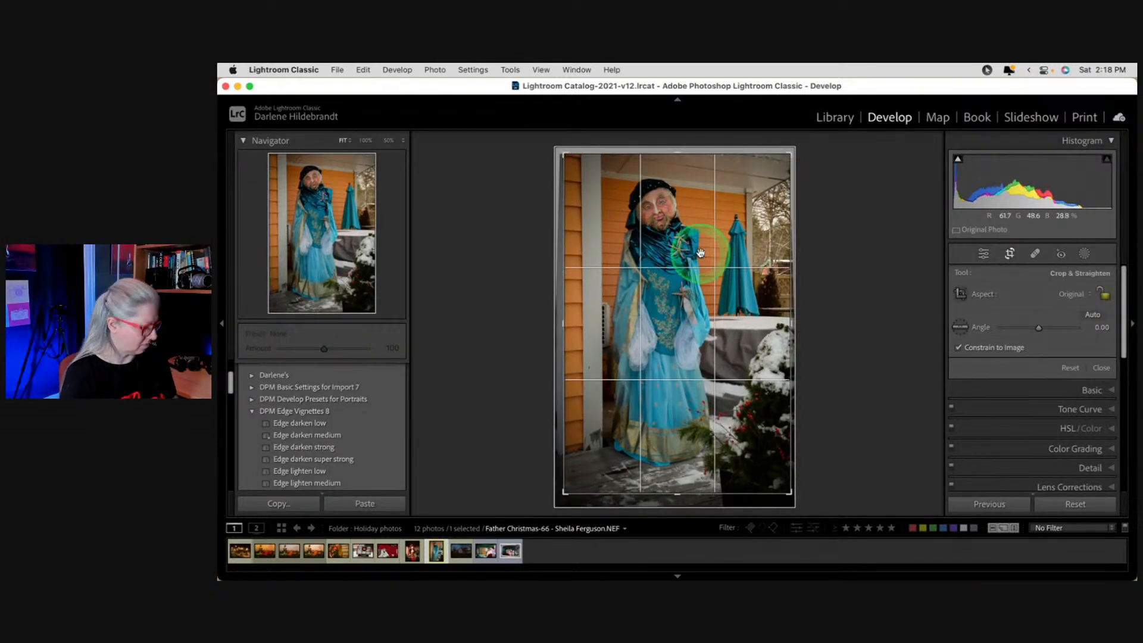
{"action": "key", "text": "Return"}
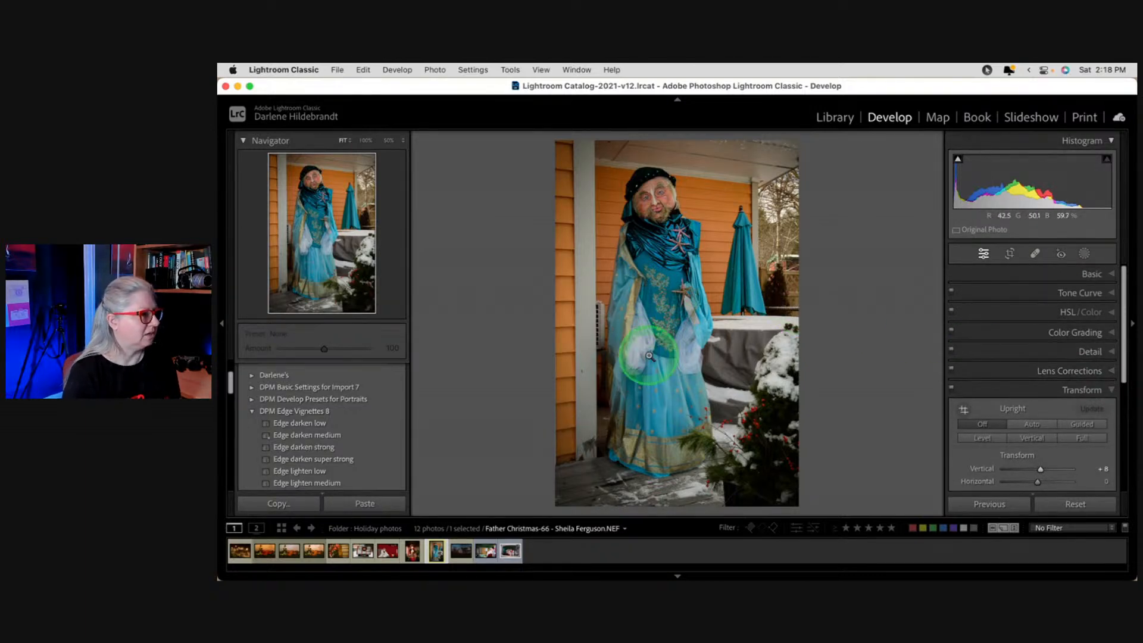
Step: Apply the LR Course preset "Lighten subject, darken background" to the turquoise-dress photo
{"action": "scroll", "coordinate": [332, 422], "scroll_direction": "down", "scroll_amount": 5}
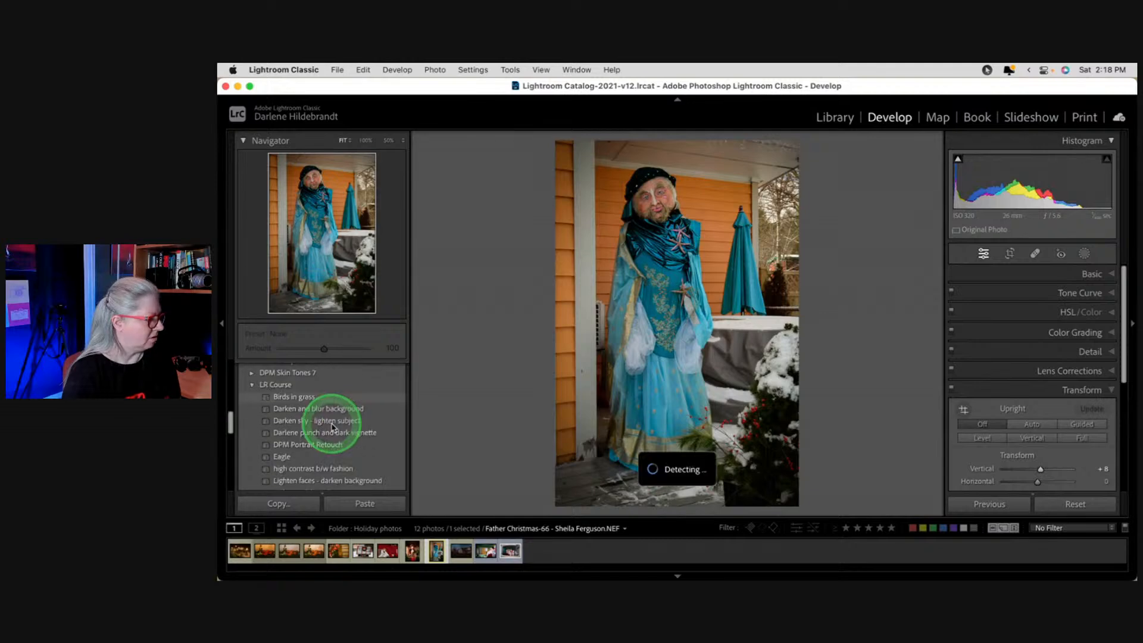
{"action": "scroll", "coordinate": [333, 426], "scroll_direction": "down", "scroll_amount": 5}
{"action": "scroll", "coordinate": [332, 426], "scroll_direction": "up", "scroll_amount": 4}
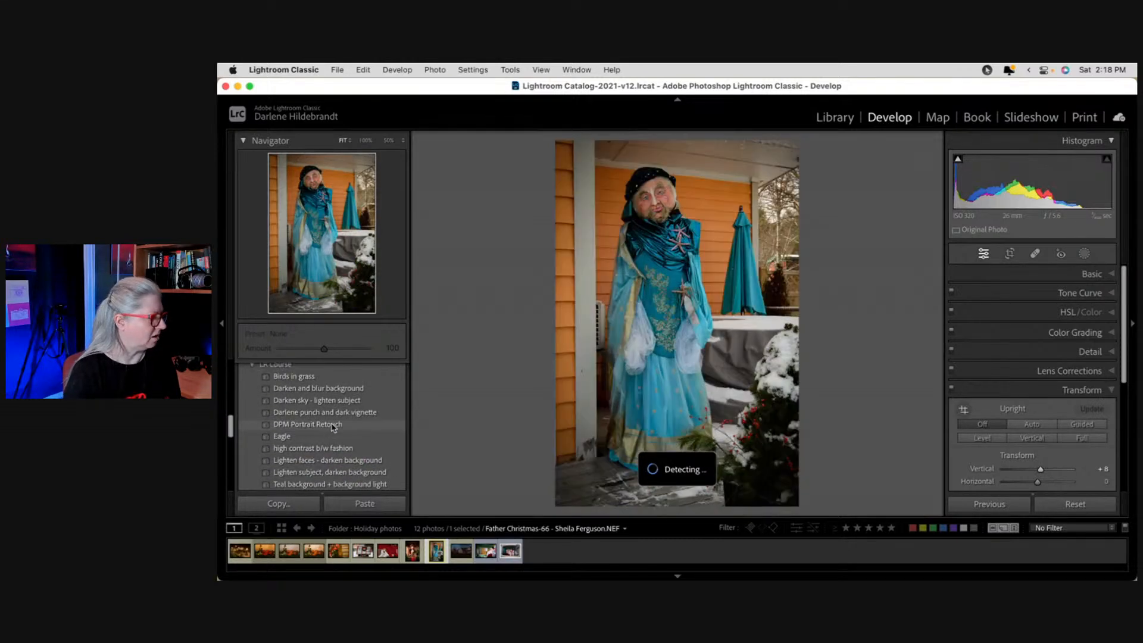
{"action": "left_click", "coordinate": [245, 142]}
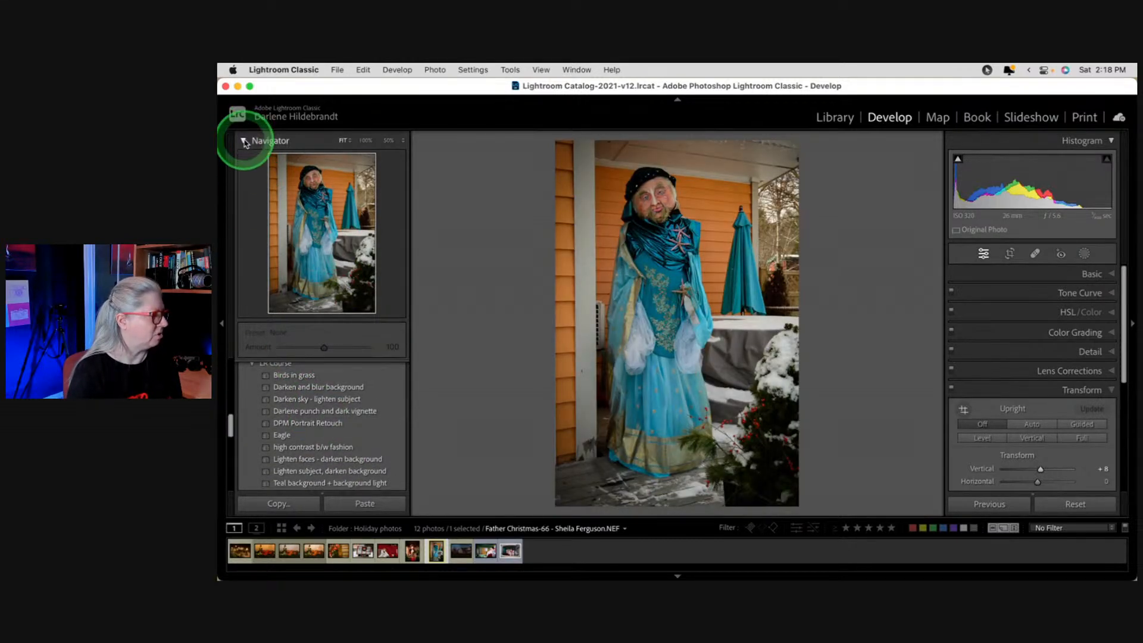
{"action": "scroll", "coordinate": [324, 326], "scroll_direction": "up", "scroll_amount": 3}
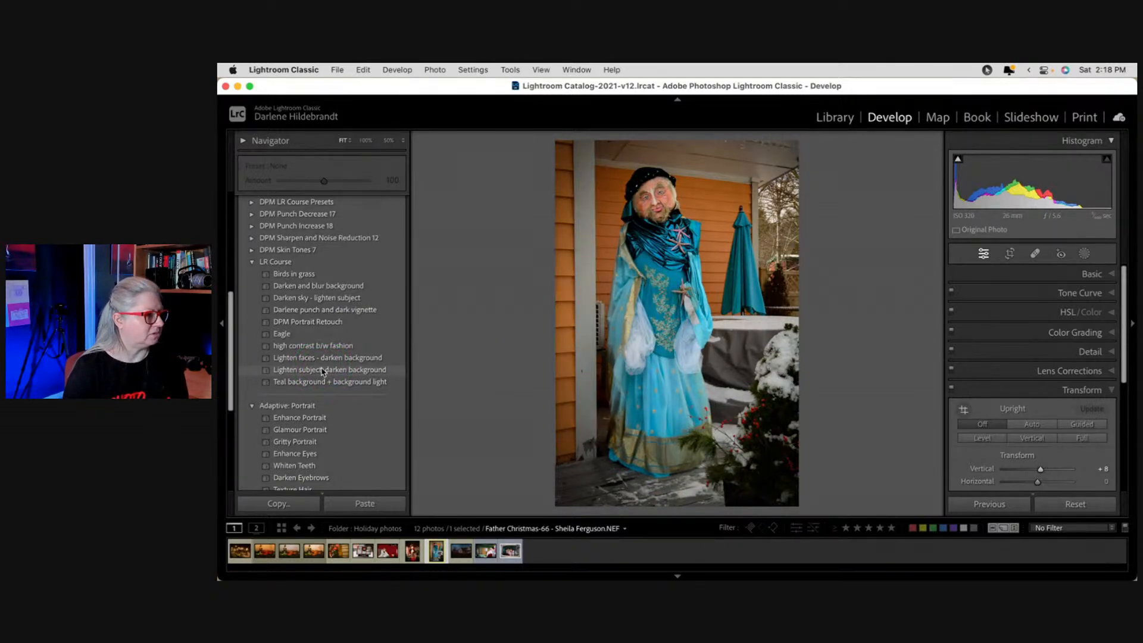
{"action": "left_click", "coordinate": [320, 372]}
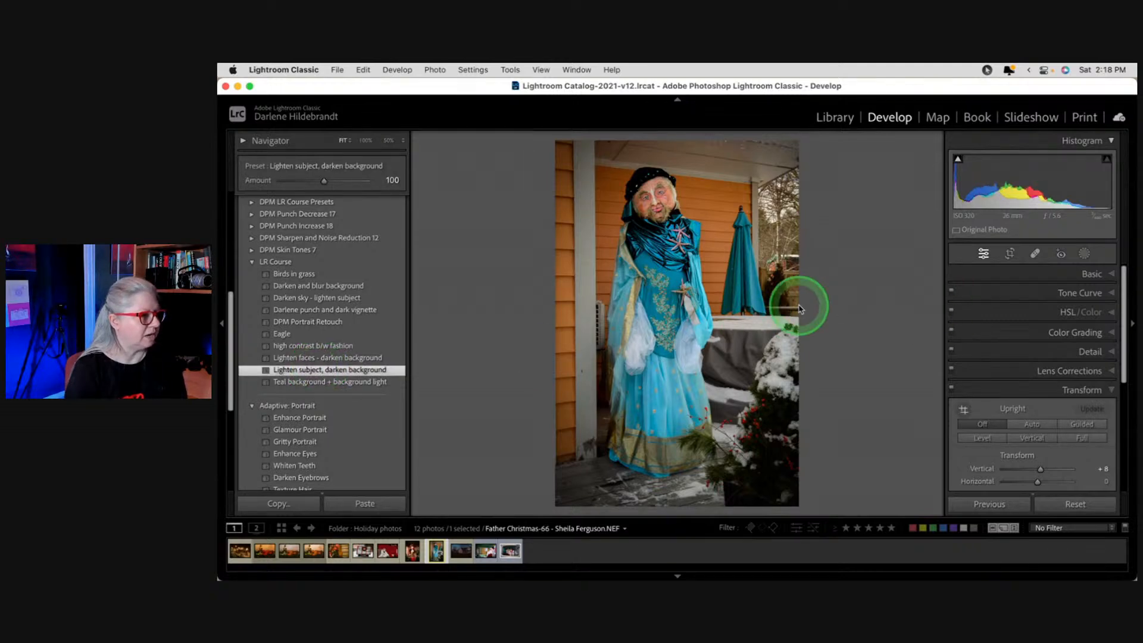
Step: Review the preset's subject and background masks and toggle the masking off and on to compare the effect
{"action": "left_click", "coordinate": [1084, 254]}
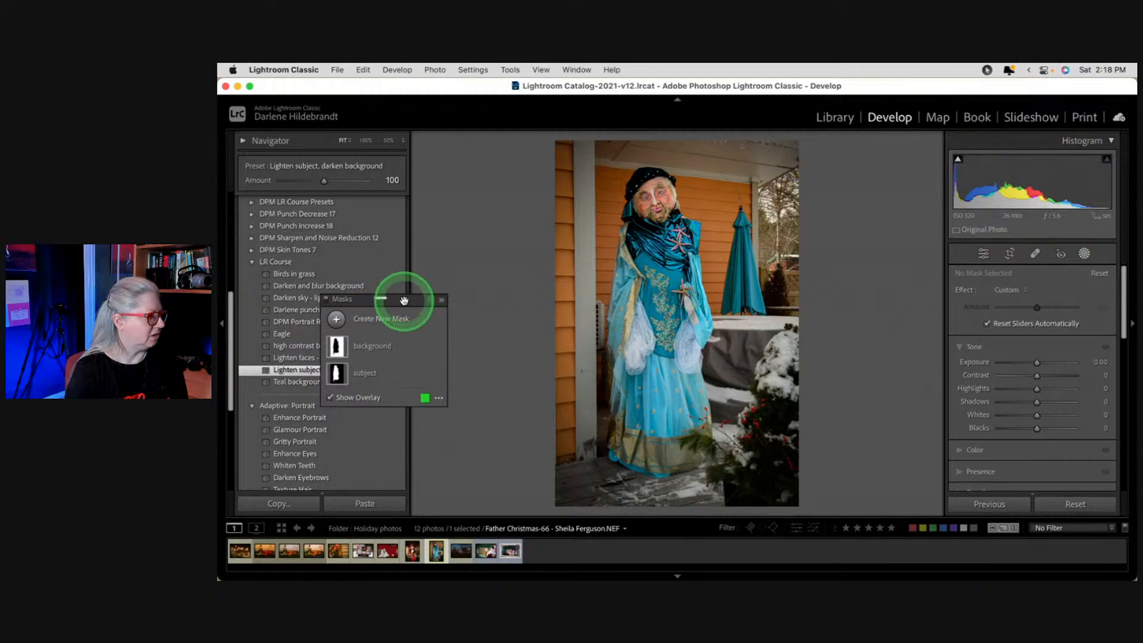
{"action": "left_click_drag", "start_coordinate": [404, 301], "coordinate": [900, 151]}
{"action": "left_click", "coordinate": [881, 209]}
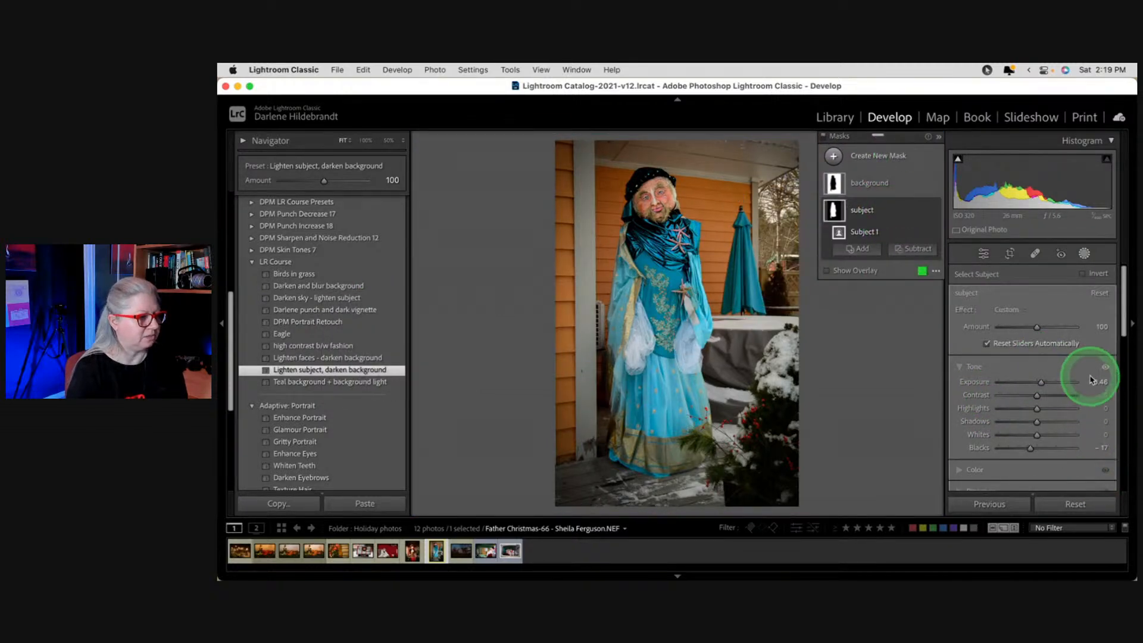
{"action": "left_click", "coordinate": [891, 184]}
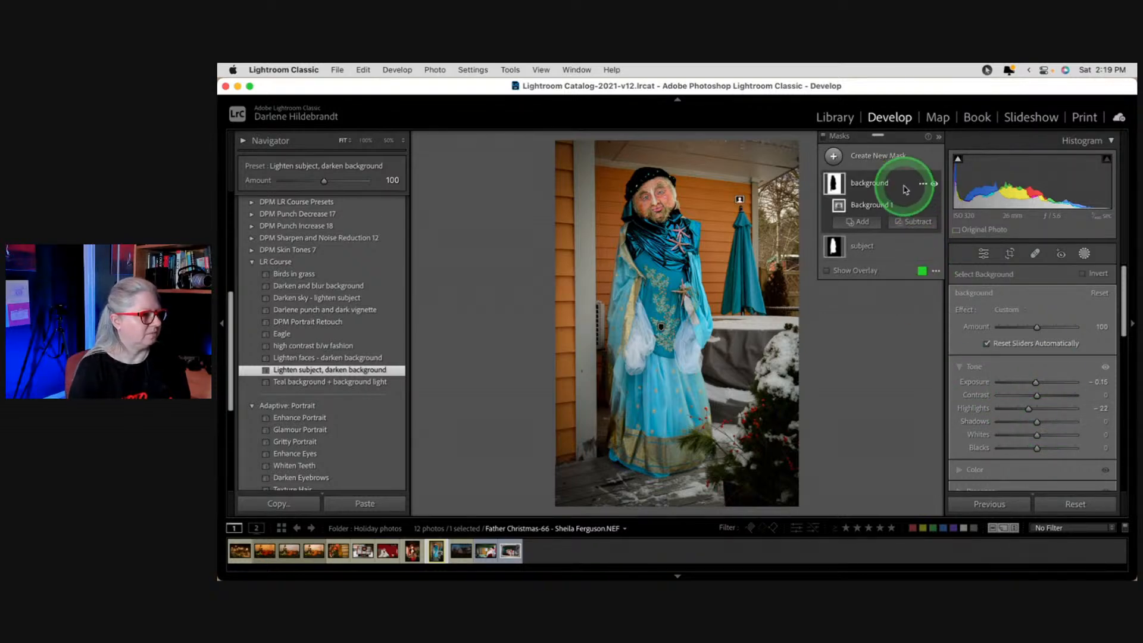
{"action": "left_click", "coordinate": [825, 139]}
{"action": "left_click", "coordinate": [824, 138]}
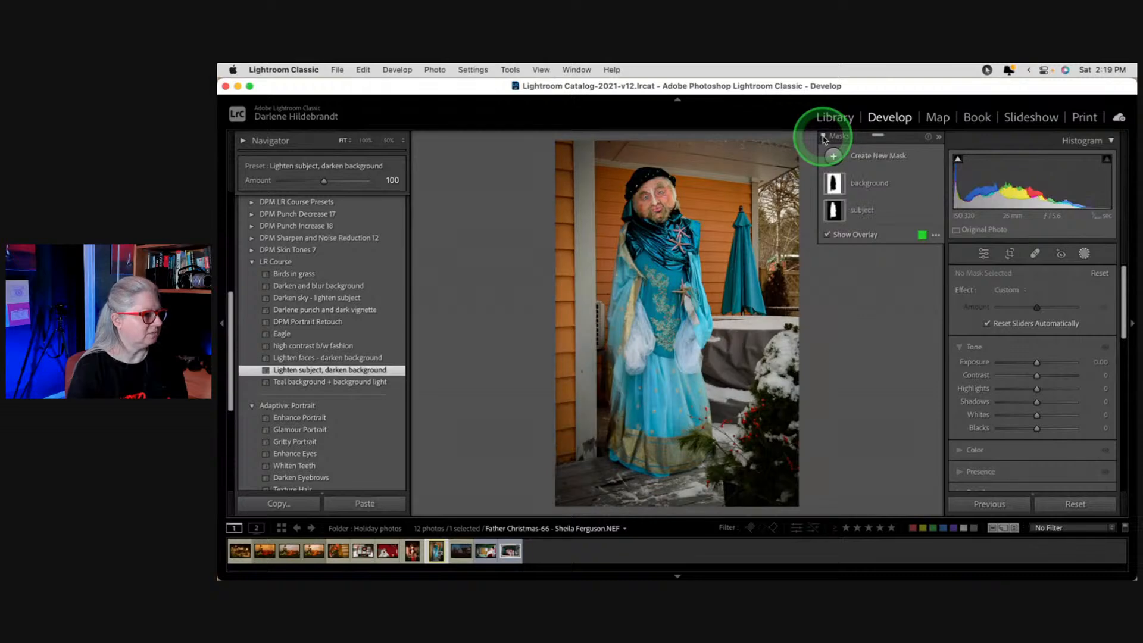
{"action": "left_click", "coordinate": [824, 139]}
{"action": "left_click", "coordinate": [824, 138]}
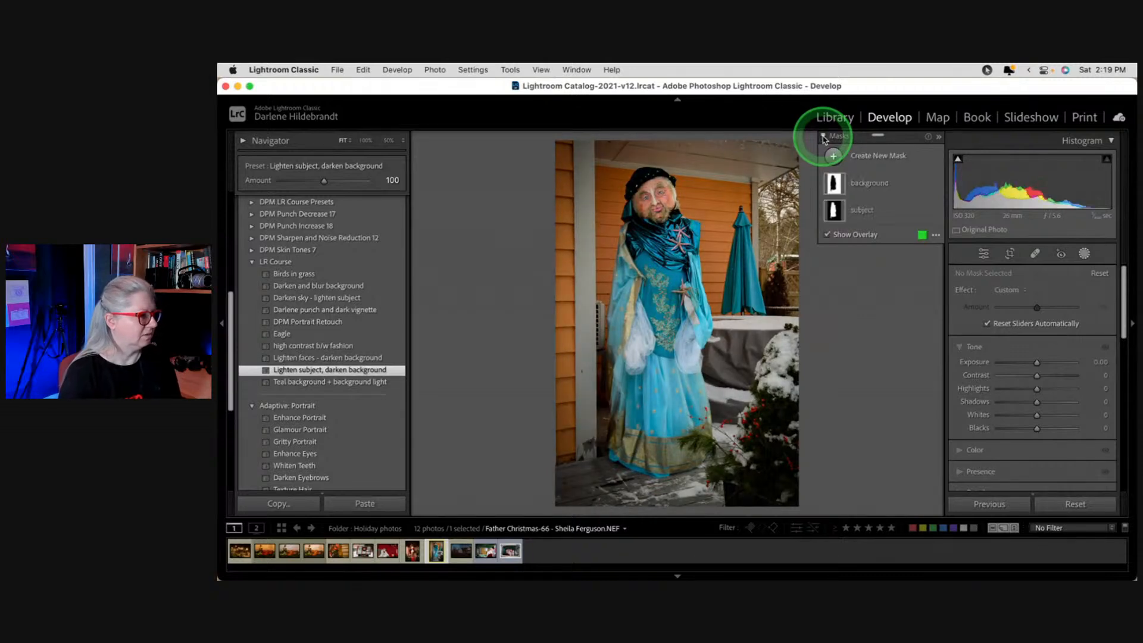
Step: Add the lower skirt and hem of the dress to the subject mask with an Objects selection, checking it with the overlay
{"action": "left_click", "coordinate": [885, 212]}
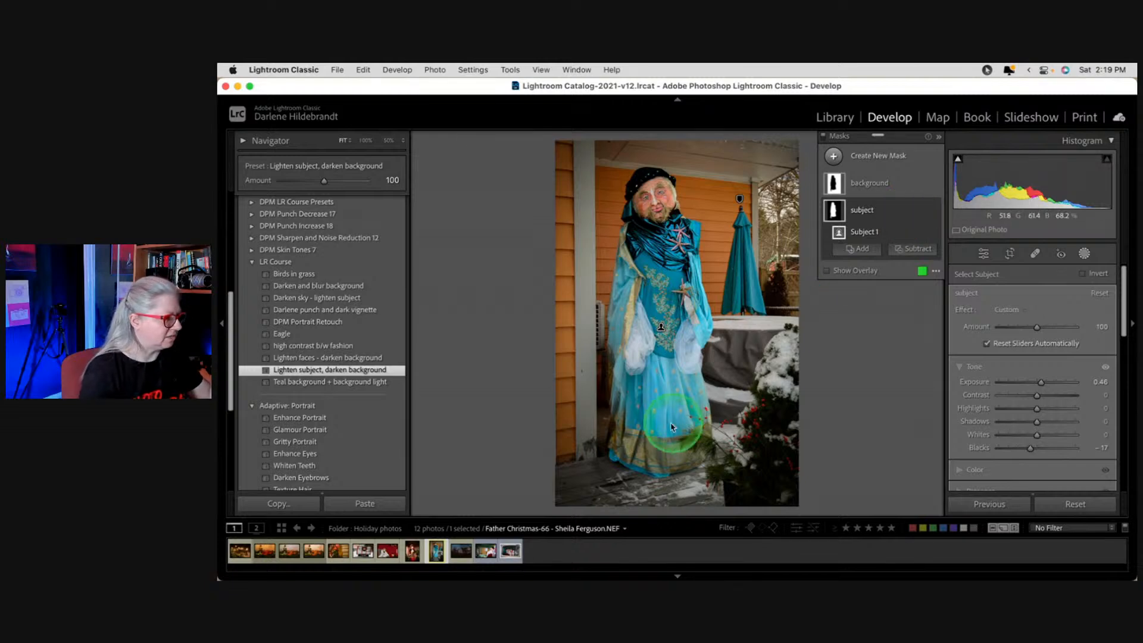
{"action": "key", "text": "o"}
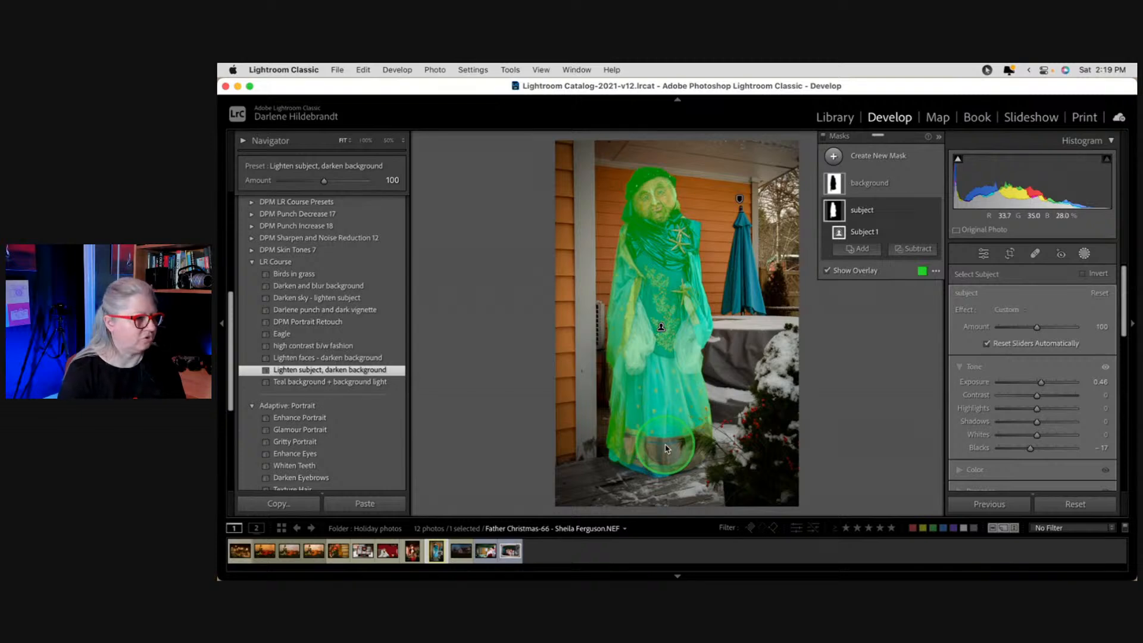
{"action": "left_click", "coordinate": [864, 249]}
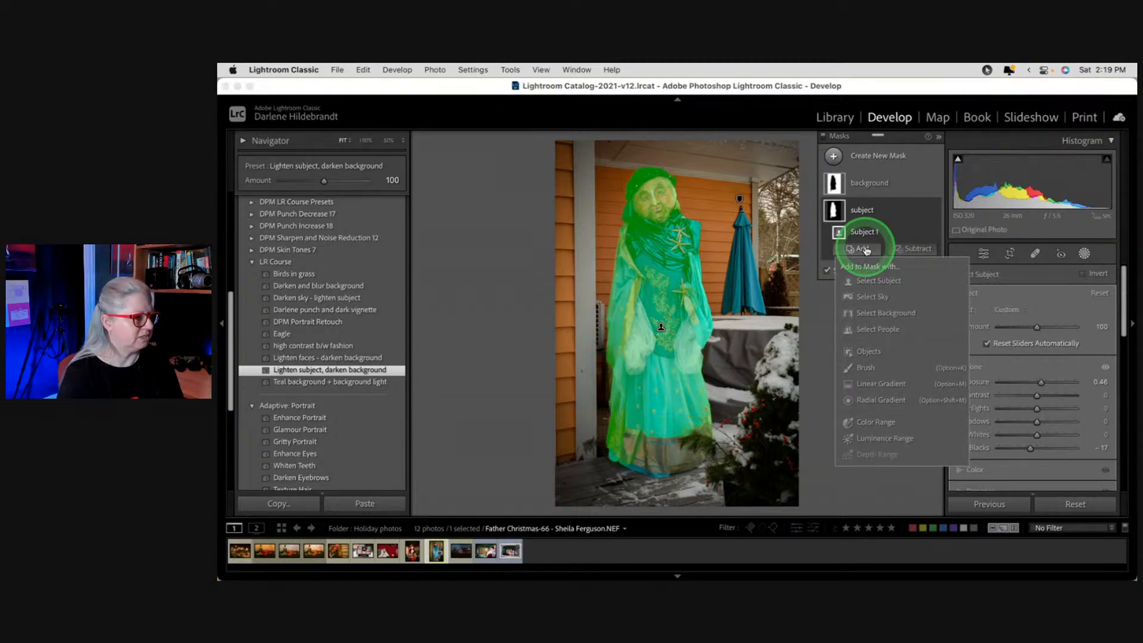
{"action": "left_click", "coordinate": [867, 351]}
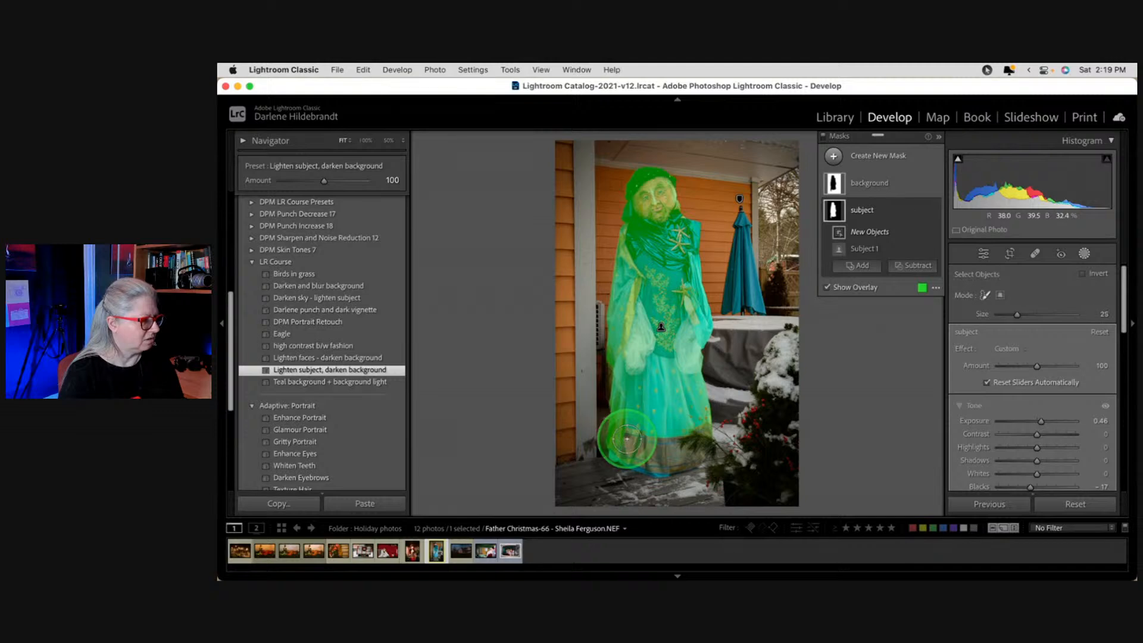
{"action": "mouse_move", "coordinate": [627, 438]}
{"action": "left_mouse_down"}
{"action": "mouse_move", "coordinate": [698, 457]}
{"action": "mouse_move", "coordinate": [639, 456]}
{"action": "left_mouse_up"}
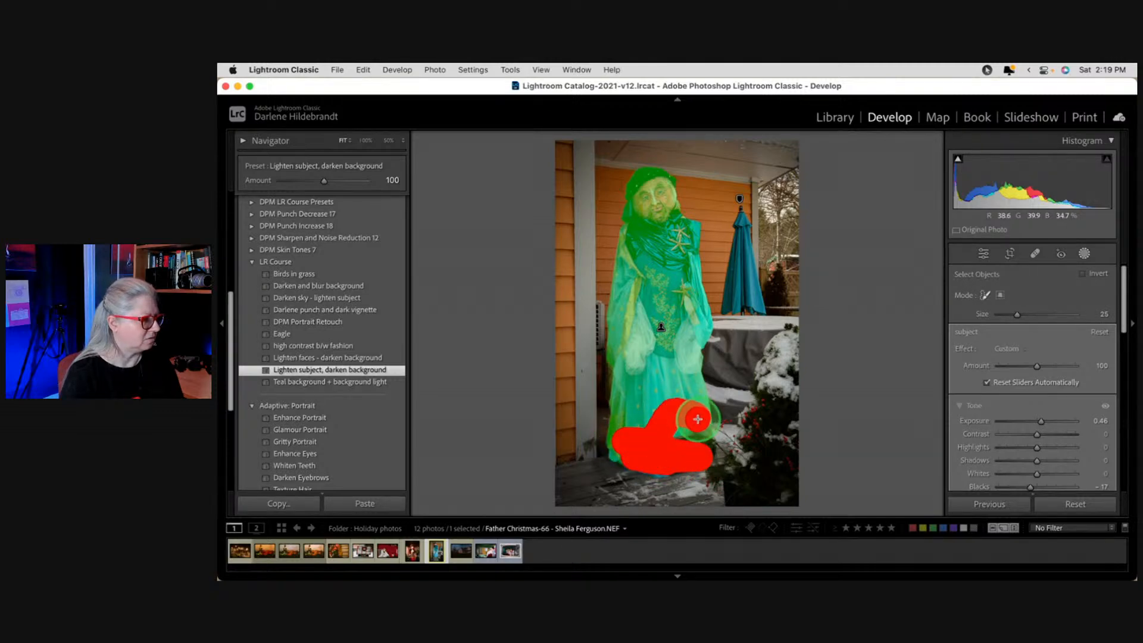
{"action": "left_click_drag", "start_coordinate": [679, 426], "coordinate": [663, 409]}
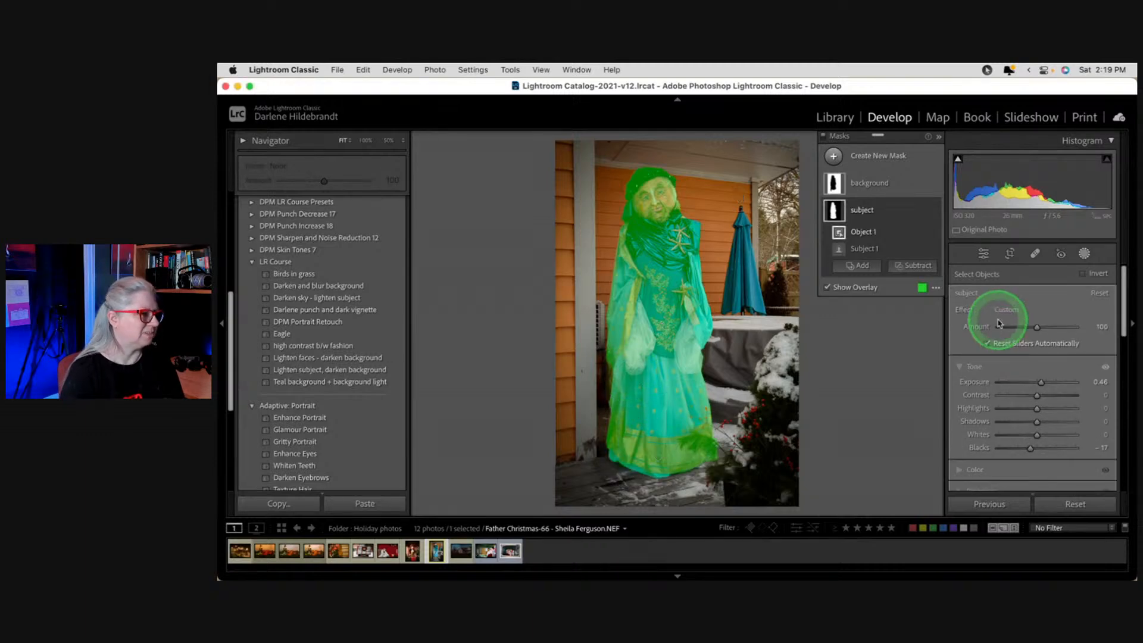
{"action": "key", "text": "o"}
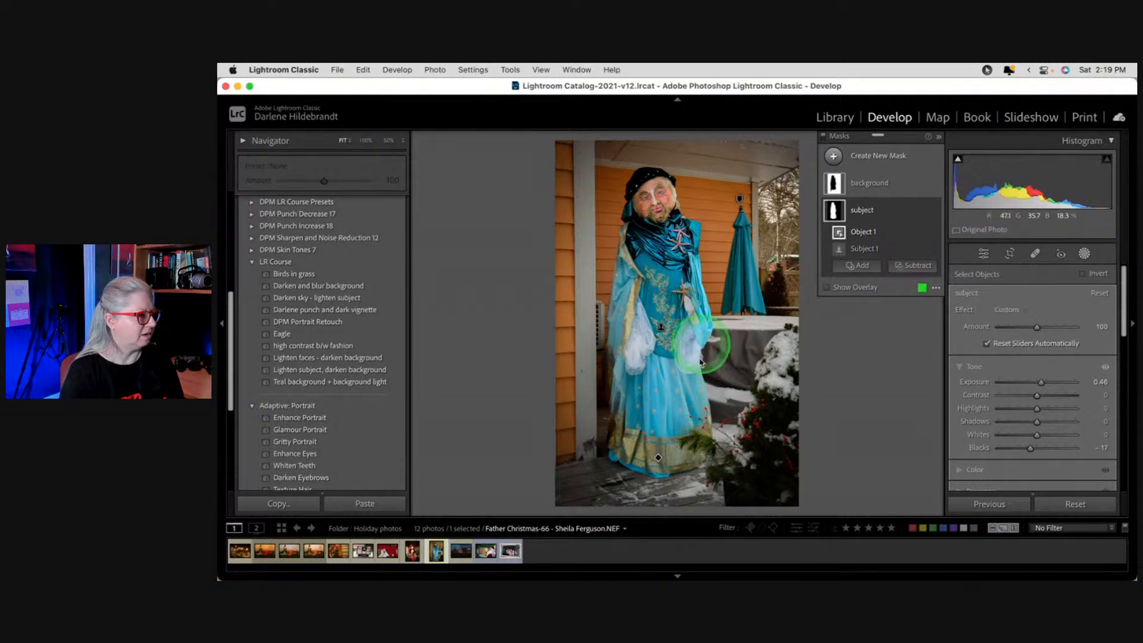
Step: Toggle all masks off and on to compare the photo with and without the extended subject mask
{"action": "left_click", "coordinate": [824, 139]}
{"action": "left_click", "coordinate": [823, 137]}
{"action": "left_click", "coordinate": [823, 138]}
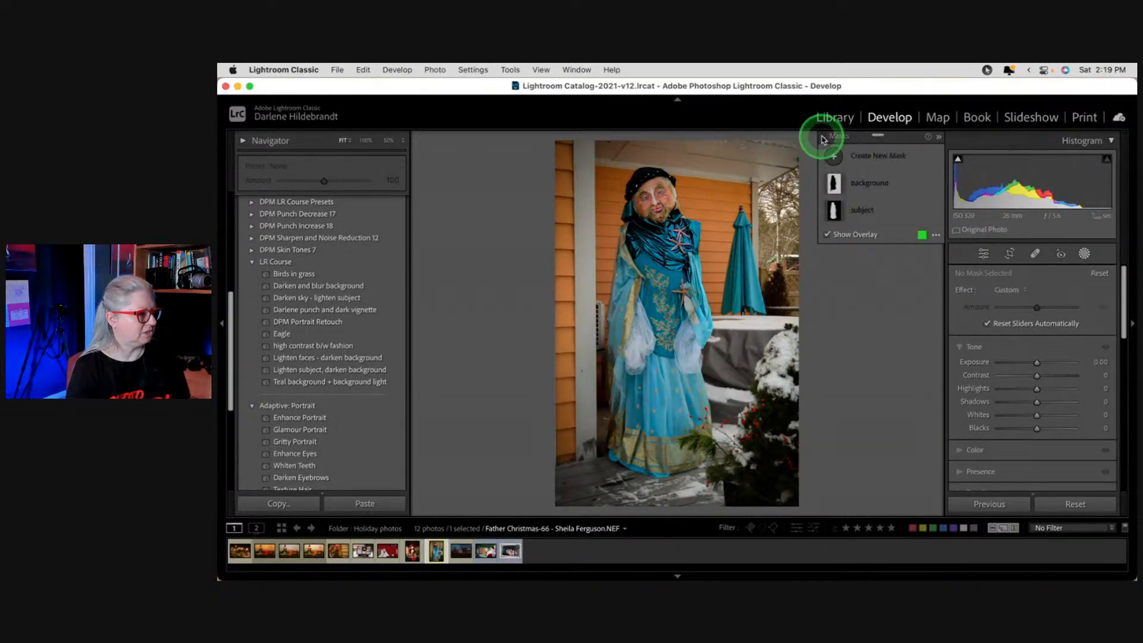
{"action": "left_click", "coordinate": [824, 138]}
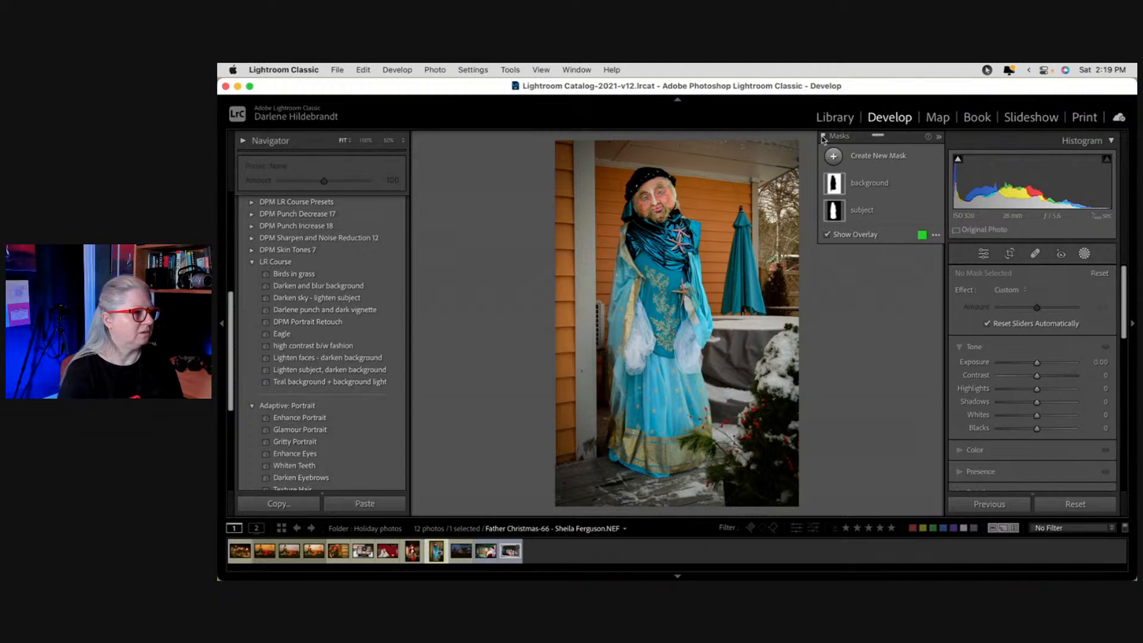
Step: Subtract the dress's hem from the background mask with an Objects selection
{"action": "left_click", "coordinate": [892, 188]}
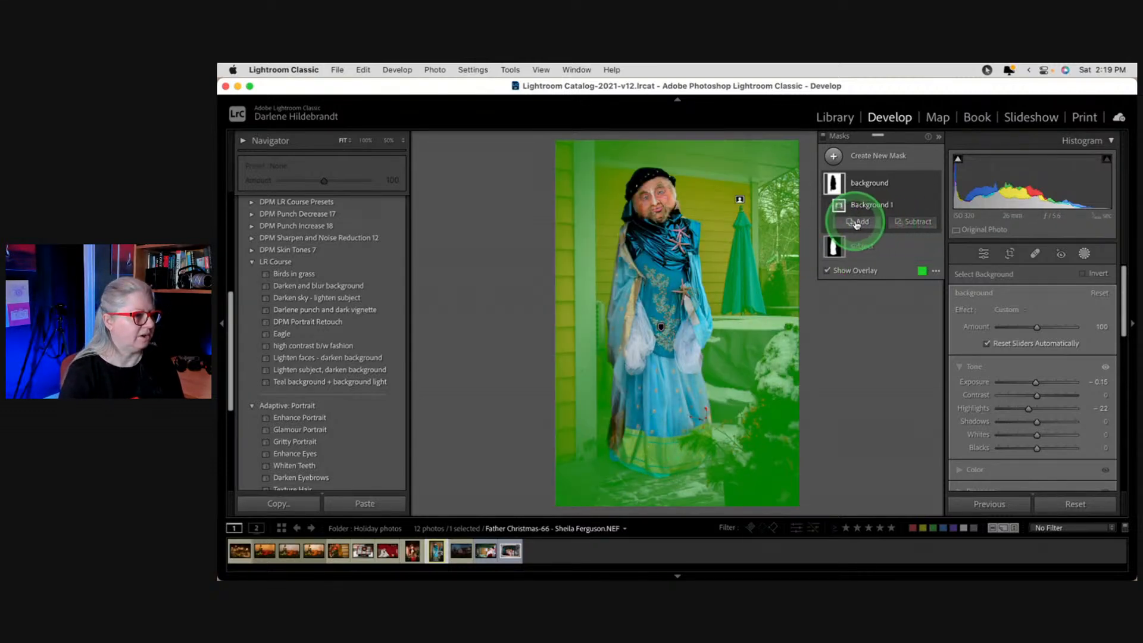
{"action": "left_click", "coordinate": [909, 224]}
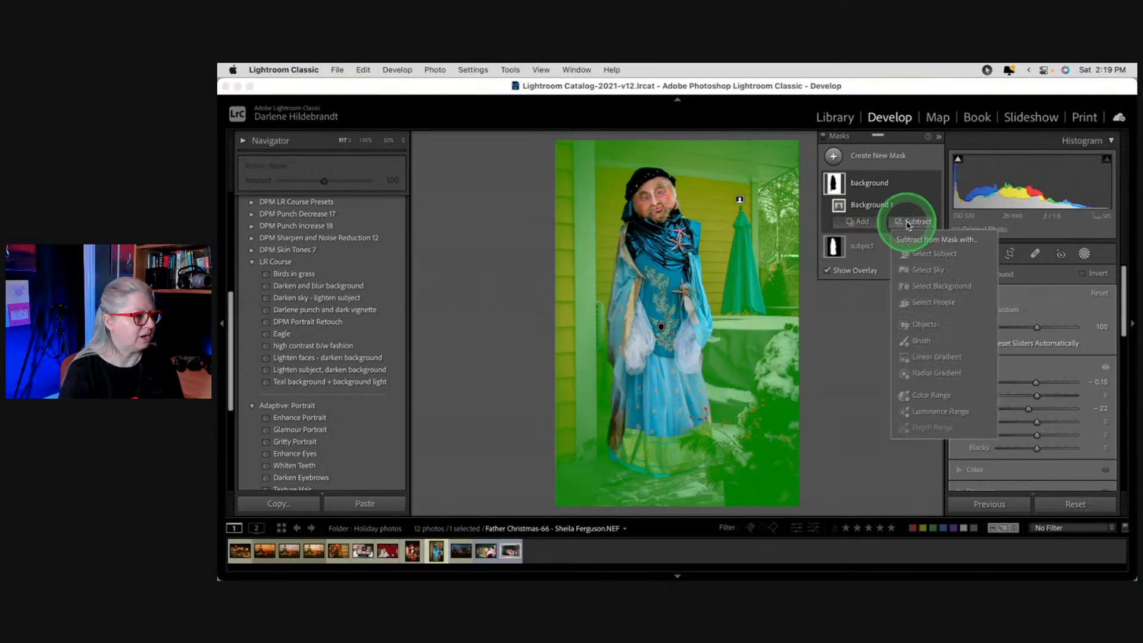
{"action": "left_click", "coordinate": [920, 325]}
{"action": "left_click_drag", "start_coordinate": [621, 434], "coordinate": [632, 436]}
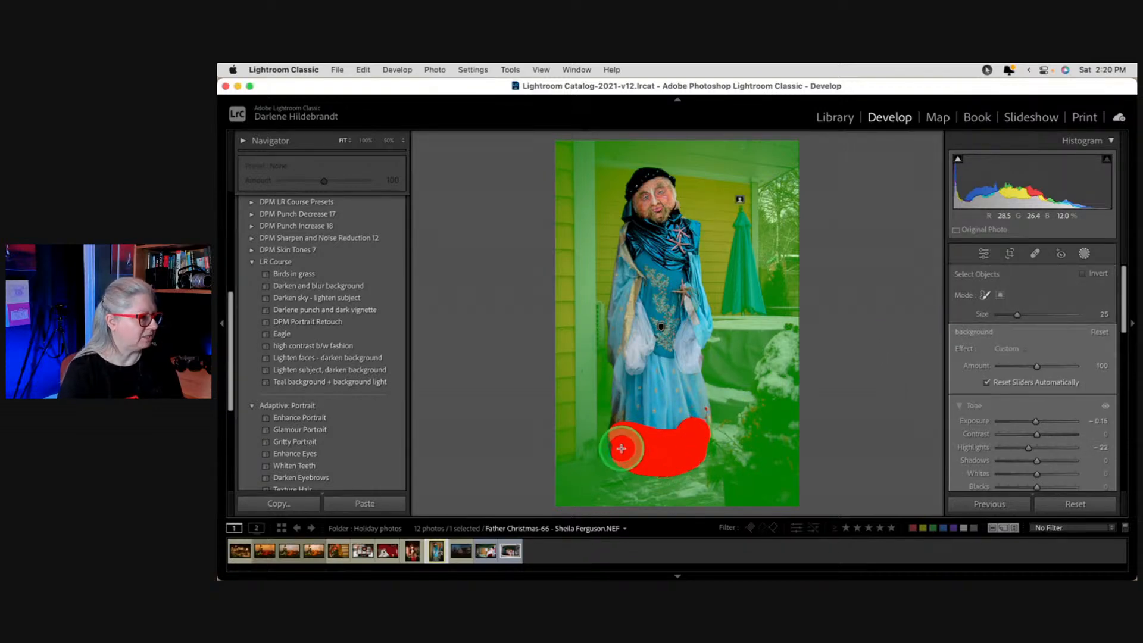
{"action": "left_click_drag", "start_coordinate": [619, 440], "coordinate": [617, 441]}
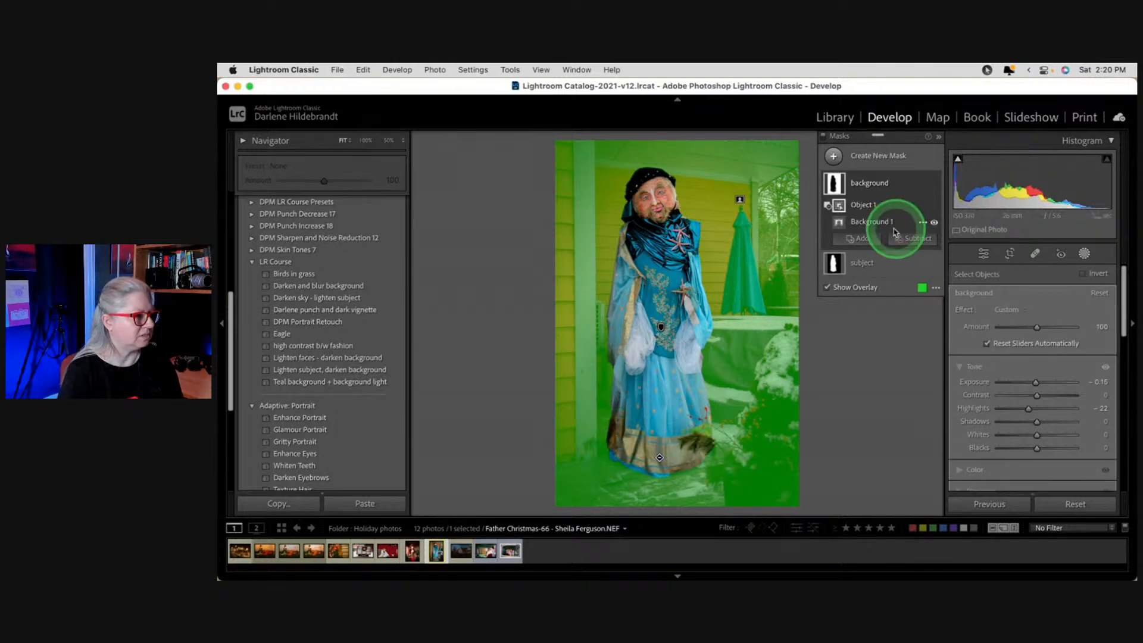
Step: Try to add the evergreen branch overlapping the hem back to the background mask with an Objects selection
{"action": "left_click", "coordinate": [863, 241]}
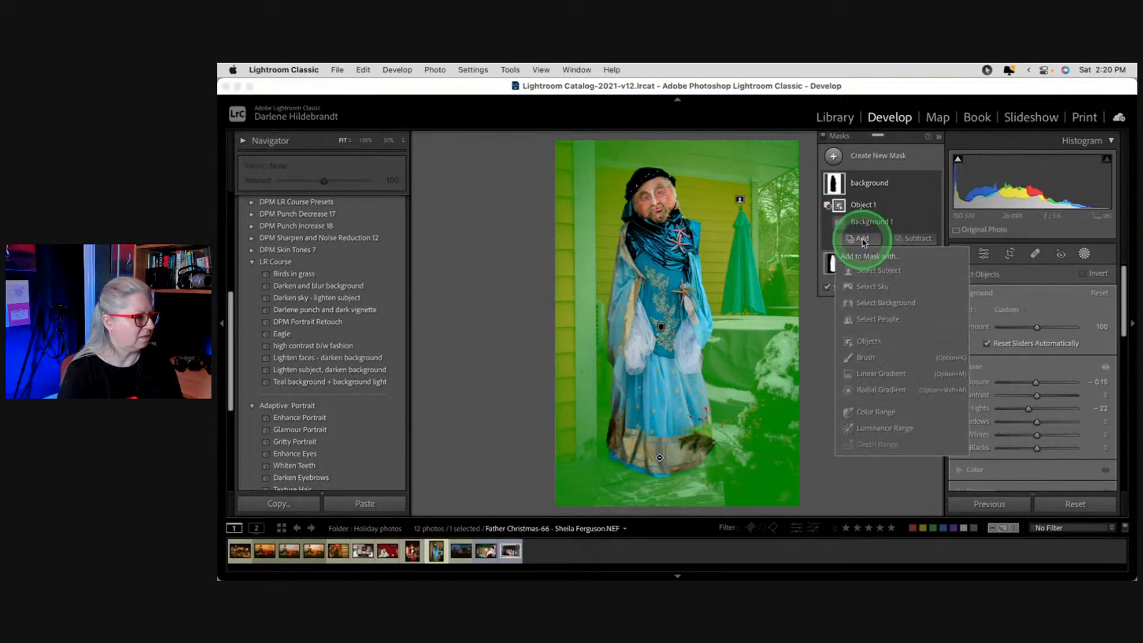
{"action": "left_click", "coordinate": [867, 344]}
{"action": "left_click_drag", "start_coordinate": [690, 428], "coordinate": [697, 420]}
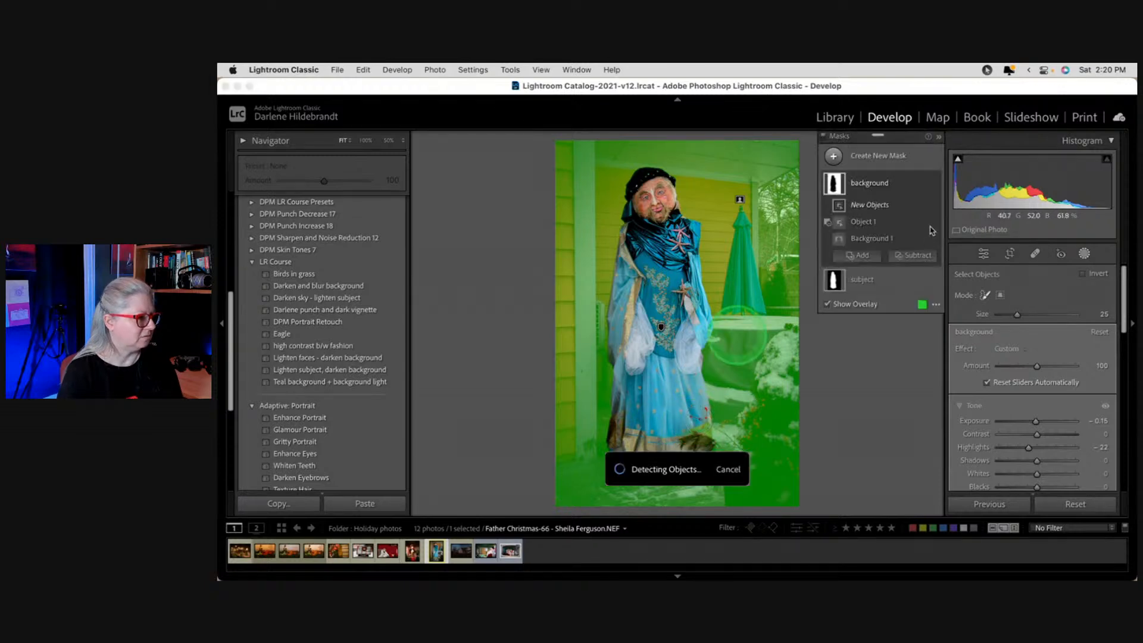
{"action": "left_click", "coordinate": [901, 185]}
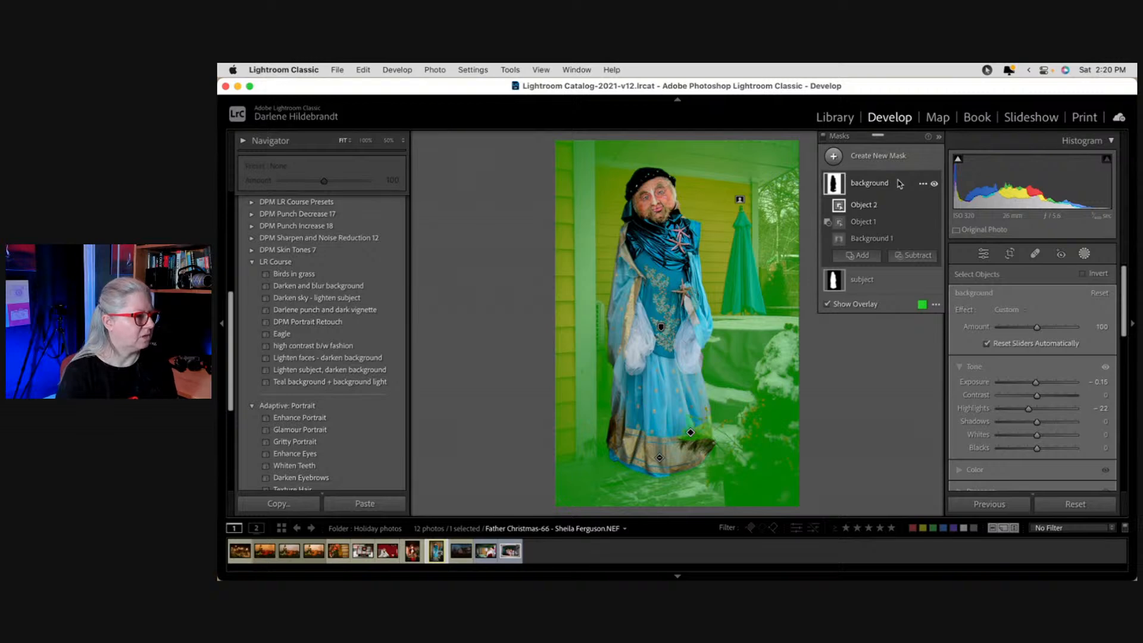
Step: Delete the Object 1 and Object 2 components from the background mask
{"action": "left_click", "coordinate": [922, 222]}
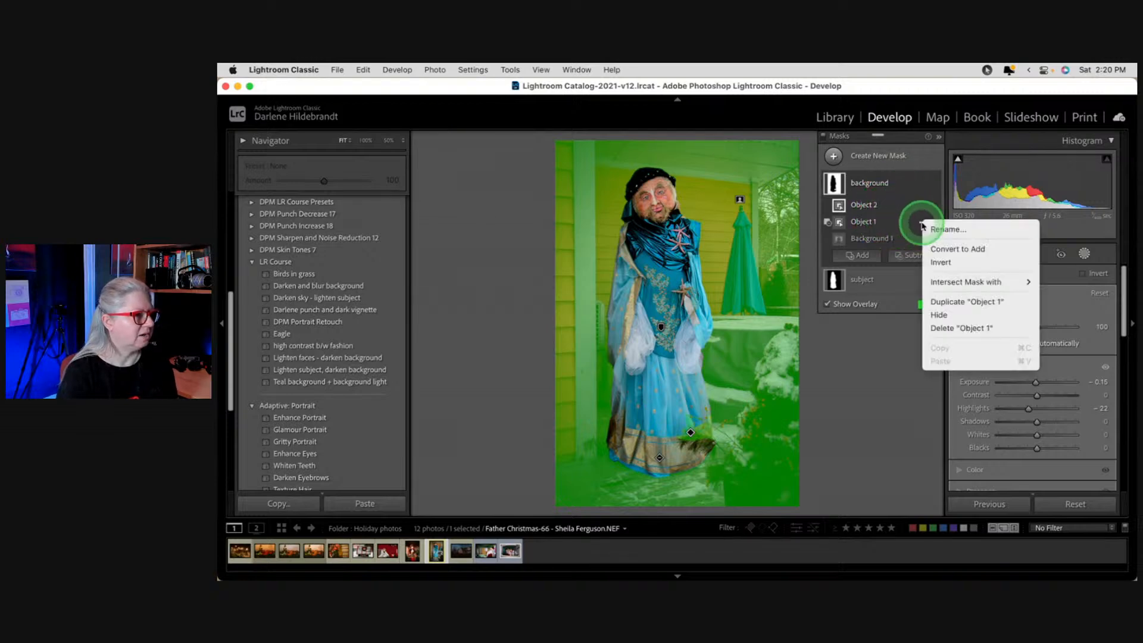
{"action": "left_click", "coordinate": [941, 328]}
{"action": "left_click", "coordinate": [862, 239]}
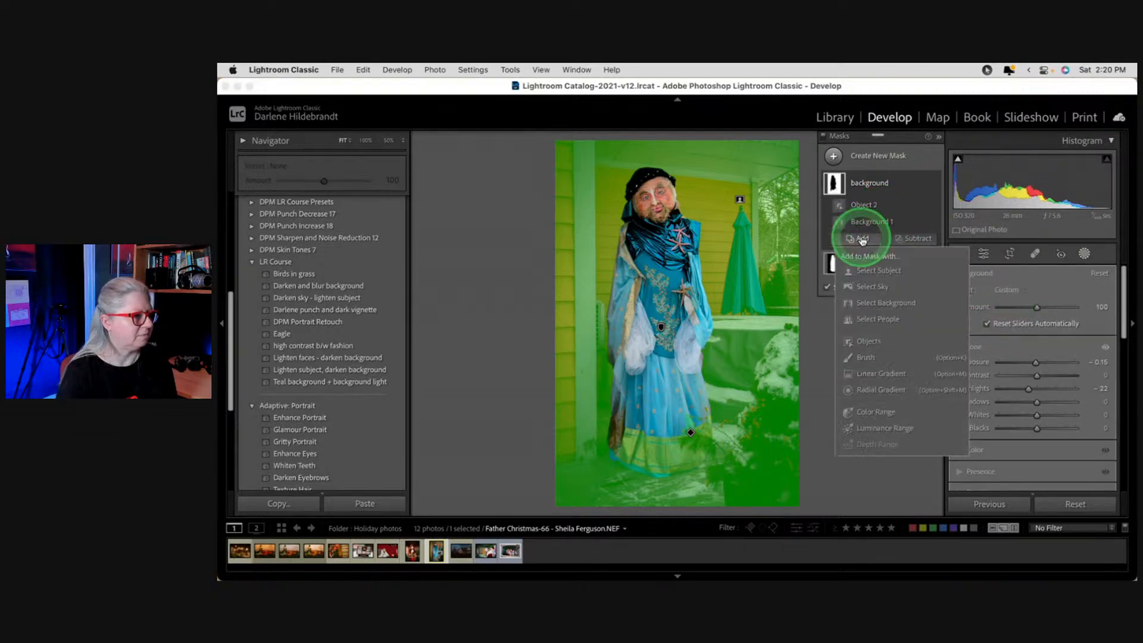
{"action": "left_click", "coordinate": [865, 345]}
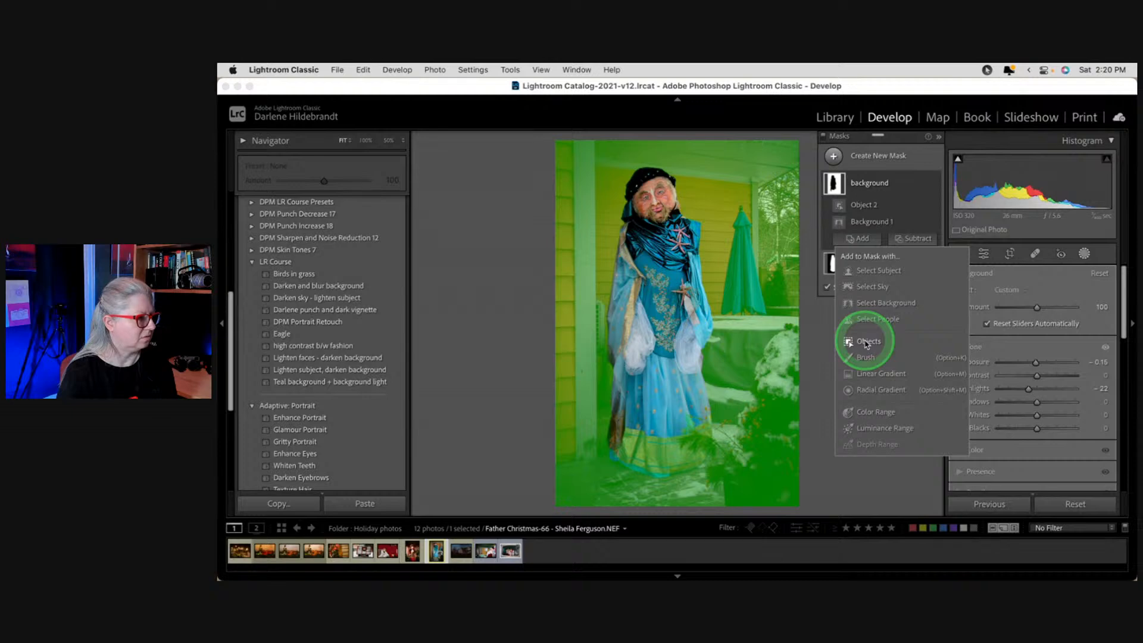
{"action": "left_click", "coordinate": [885, 205]}
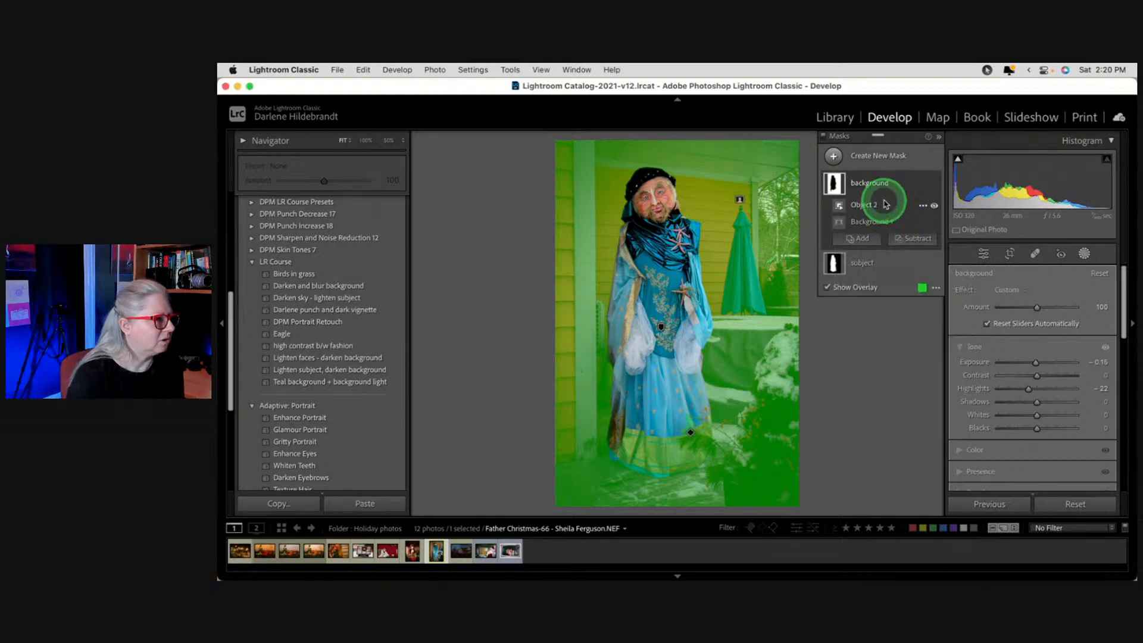
{"action": "left_click", "coordinate": [923, 205]}
{"action": "left_click", "coordinate": [940, 310]}
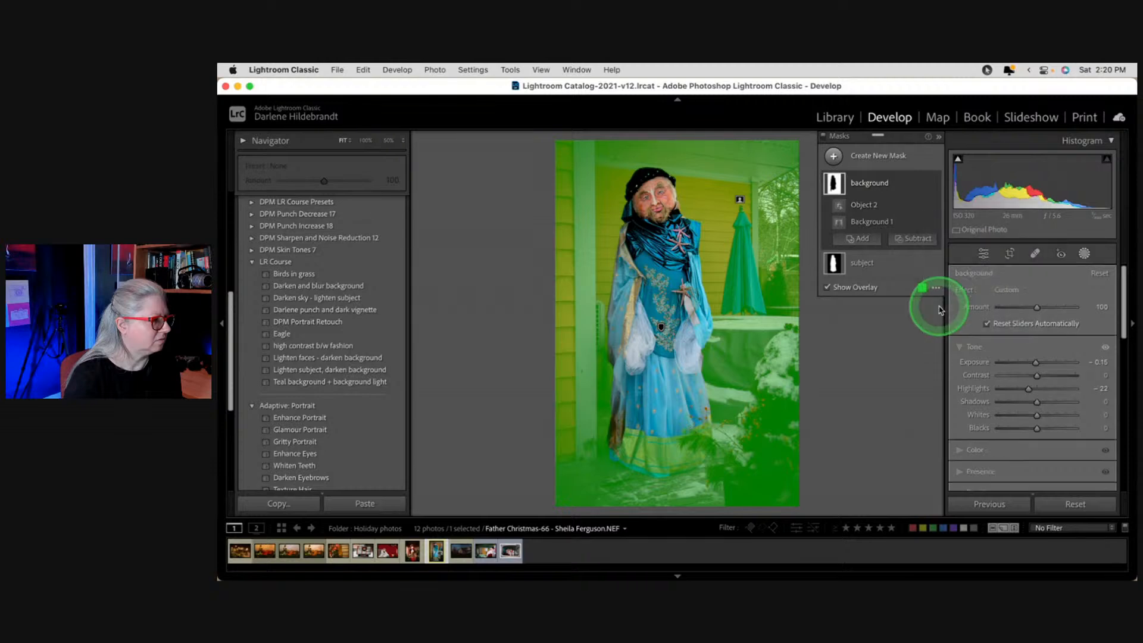
Step: Subtract the lower skirt and hem from the background mask again by brushing over them with an Objects selection
{"action": "left_click", "coordinate": [909, 222]}
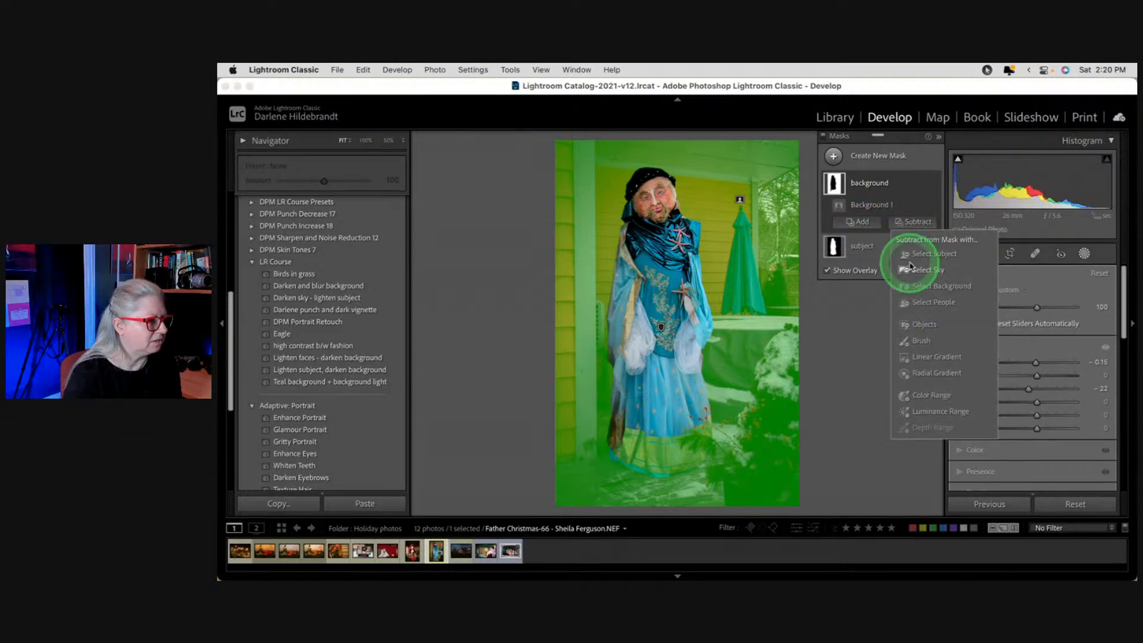
{"action": "left_click", "coordinate": [914, 324]}
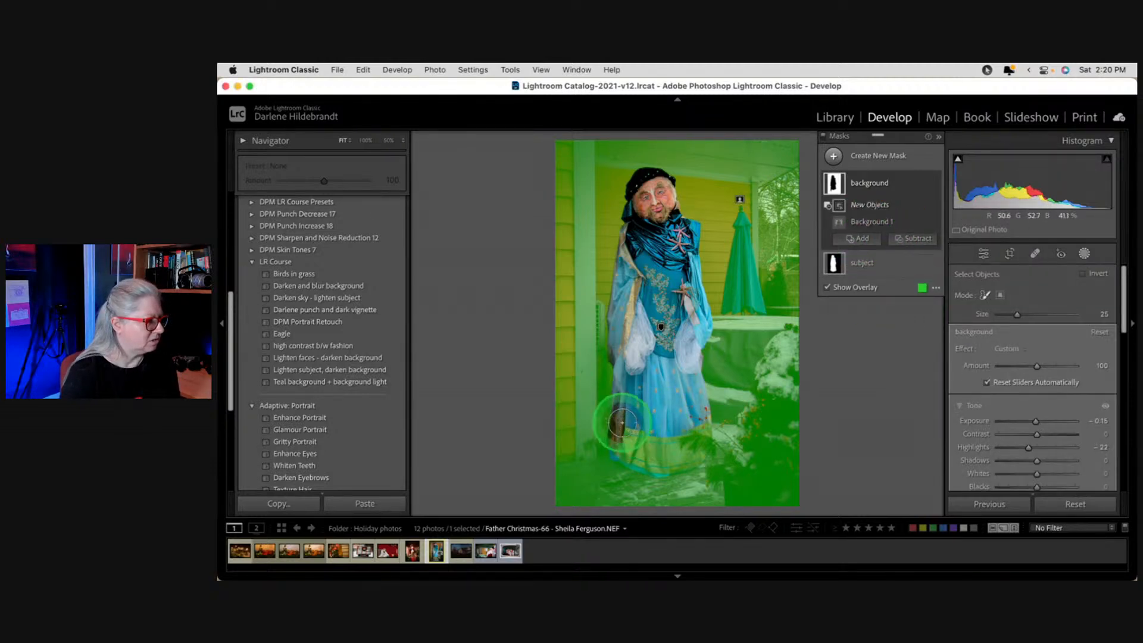
{"action": "left_click_drag", "start_coordinate": [625, 424], "coordinate": [624, 442]}
{"action": "mouse_move", "coordinate": [670, 457]}
{"action": "left_mouse_down"}
{"action": "mouse_move", "coordinate": [702, 447]}
{"action": "mouse_move", "coordinate": [701, 427]}
{"action": "mouse_move", "coordinate": [644, 440]}
{"action": "left_mouse_up"}
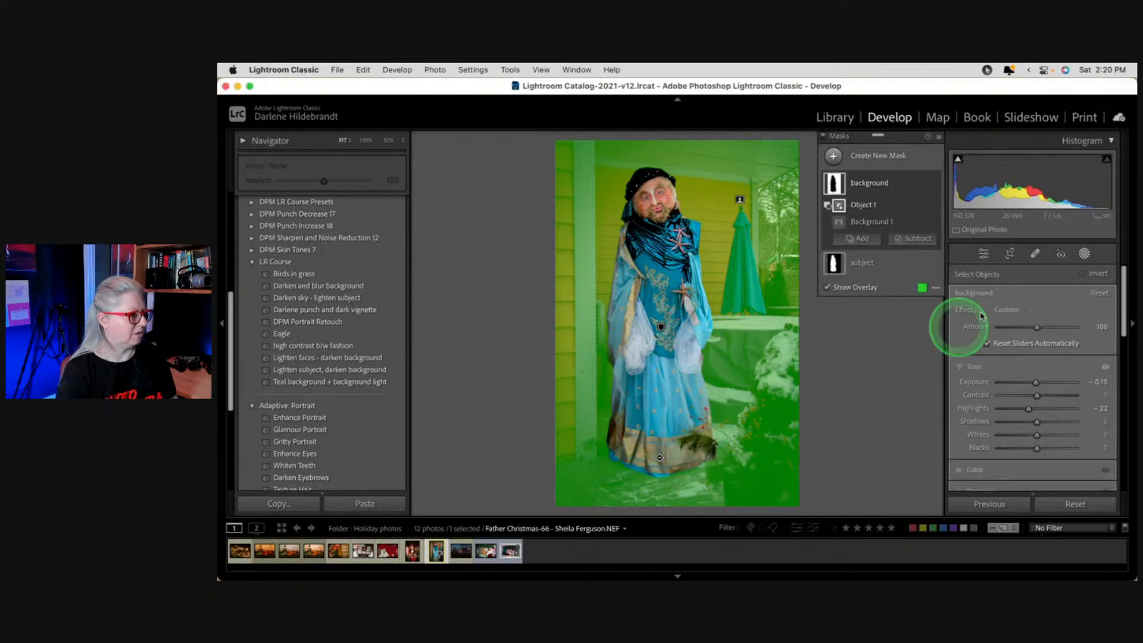
{"action": "left_click", "coordinate": [898, 186]}
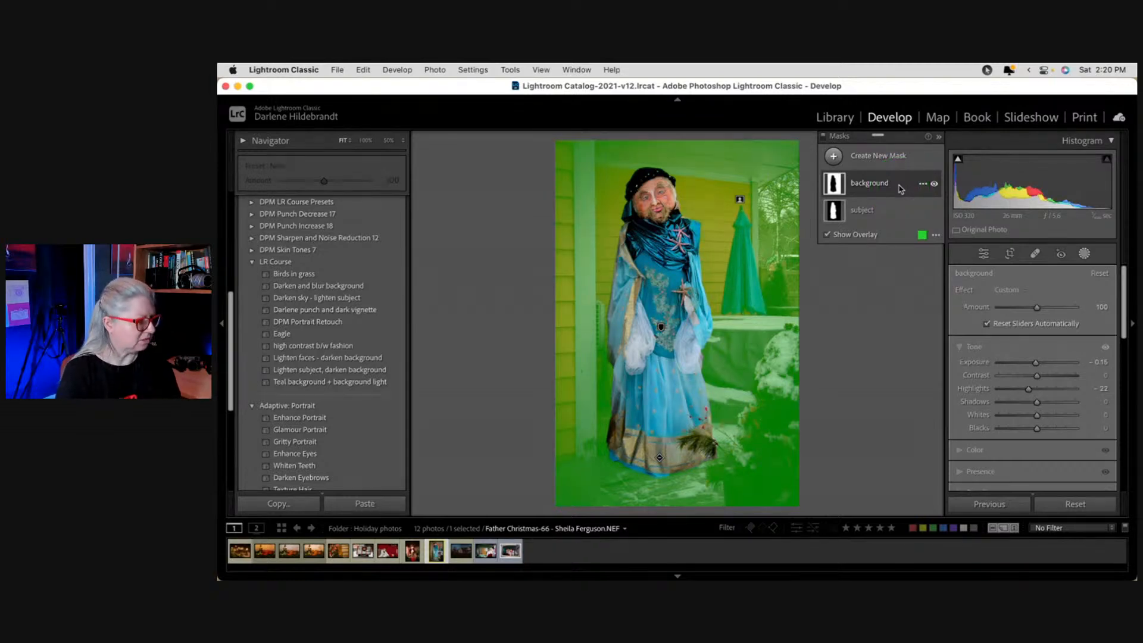
Step: Turn off the background mask overlay and close the masking tools
{"action": "key", "text": "i"}
{"action": "key", "text": "i"}
{"action": "key", "text": "i"}
{"action": "key", "text": "o"}
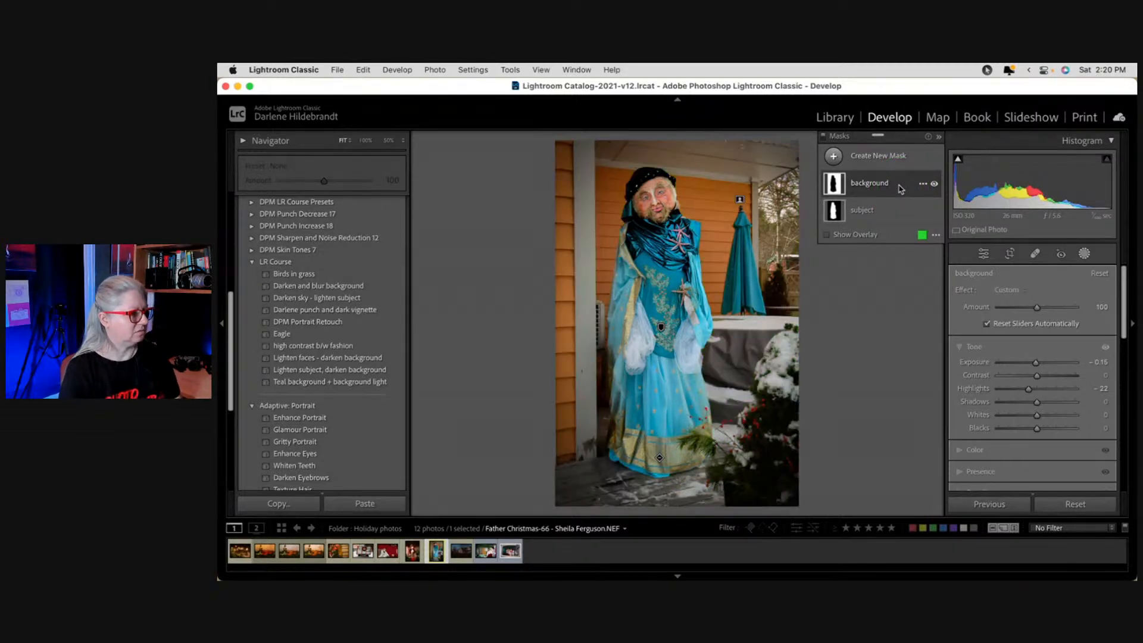
{"action": "left_click", "coordinate": [824, 137]}
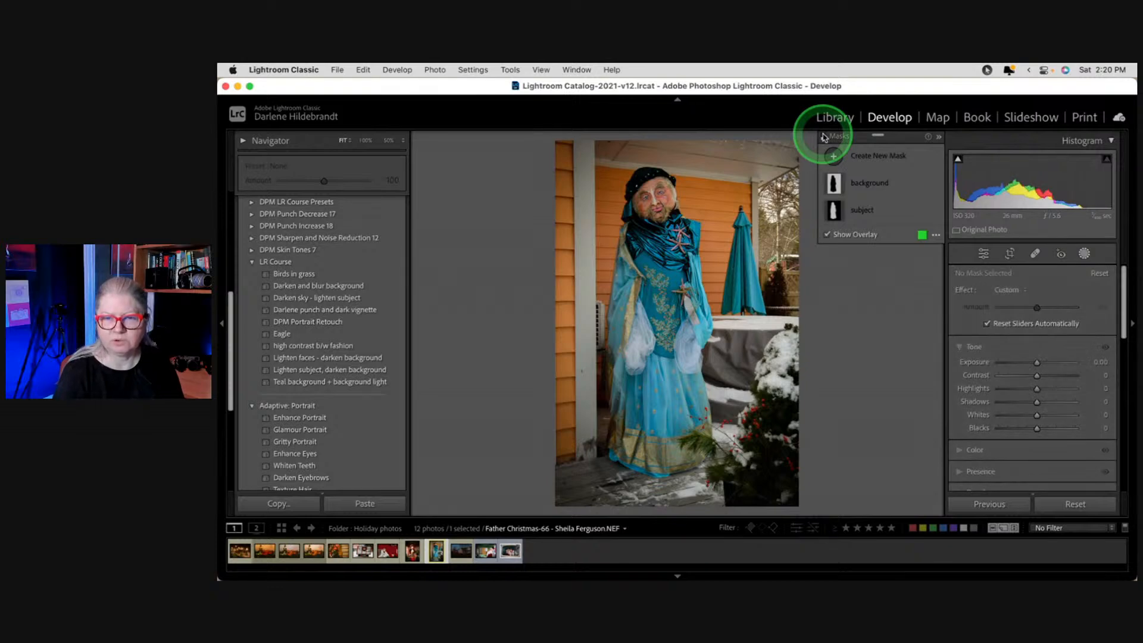
{"action": "left_click", "coordinate": [1084, 255]}
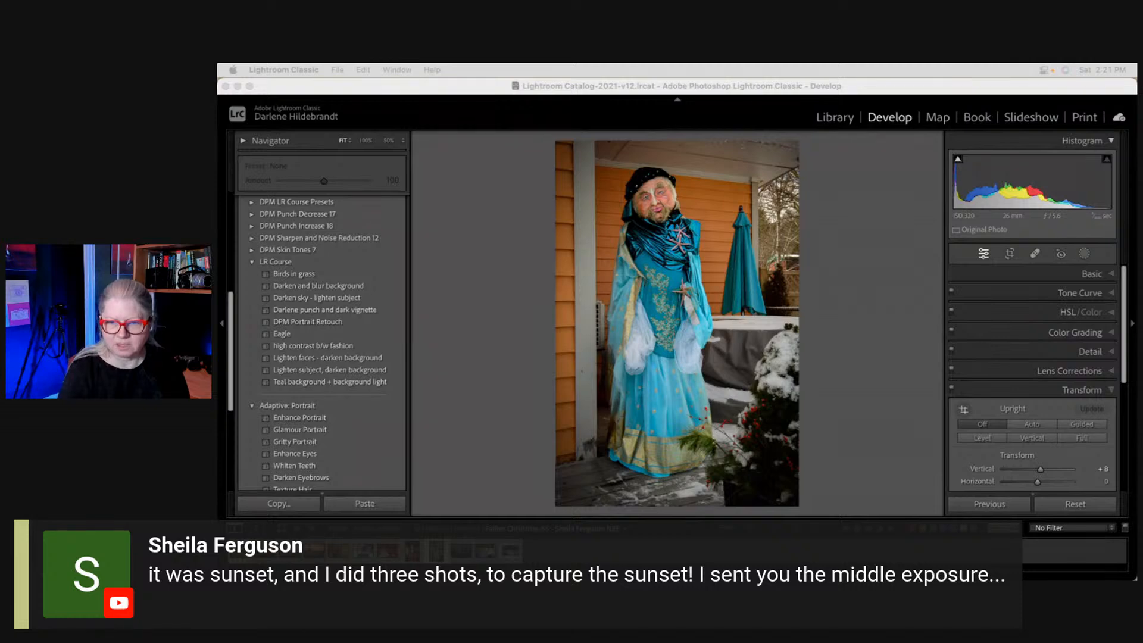
Step: Open the photo of the wagon with the wreath and compare its edited version with the before view
{"action": "left_click", "coordinate": [866, 423]}
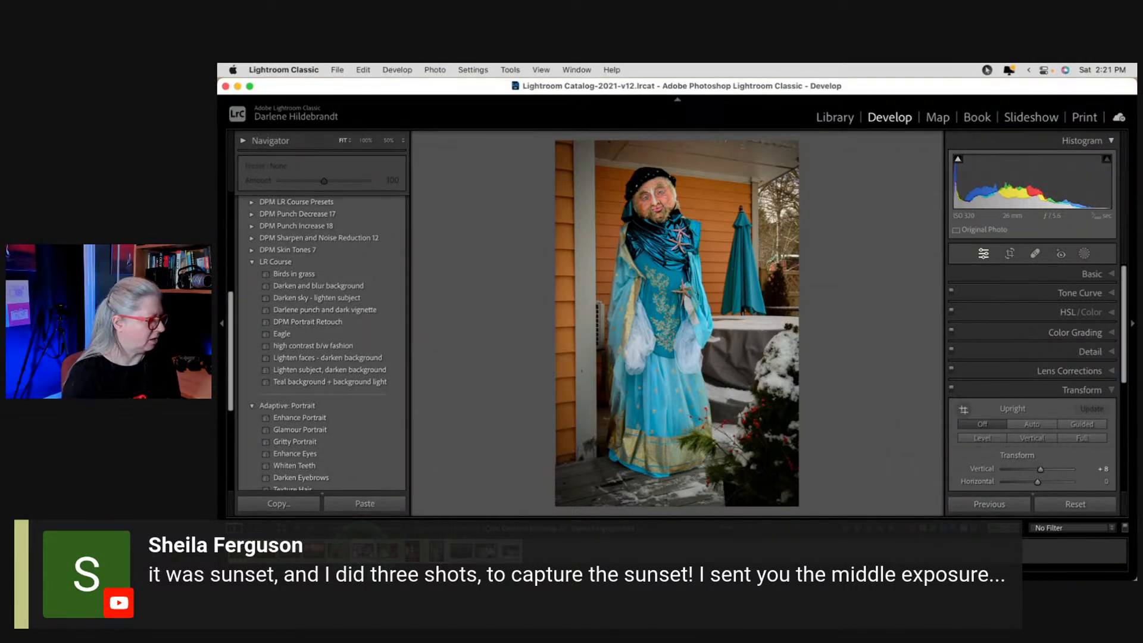
{"action": "left_click", "coordinate": [363, 546]}
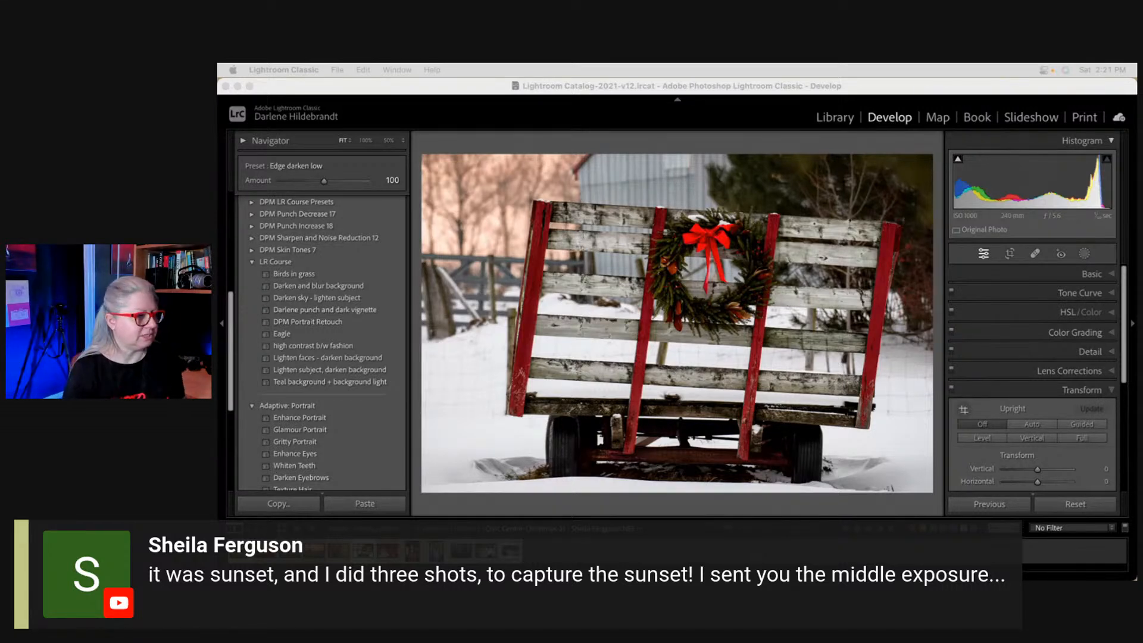
{"action": "left_click", "coordinate": [844, 503]}
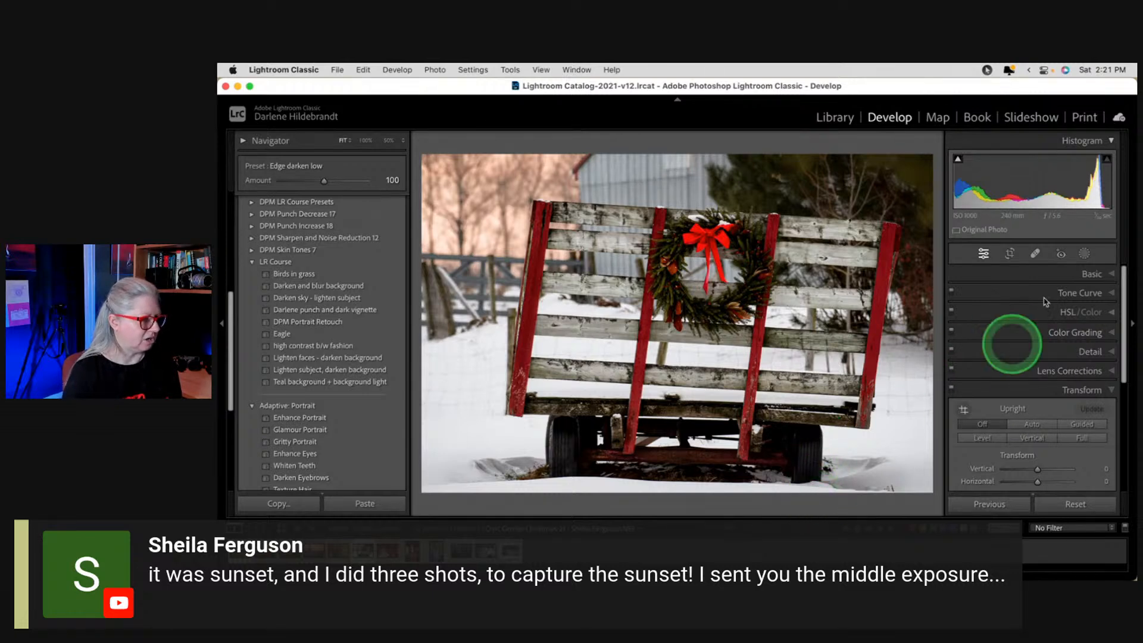
{"action": "key", "text": "backslash"}
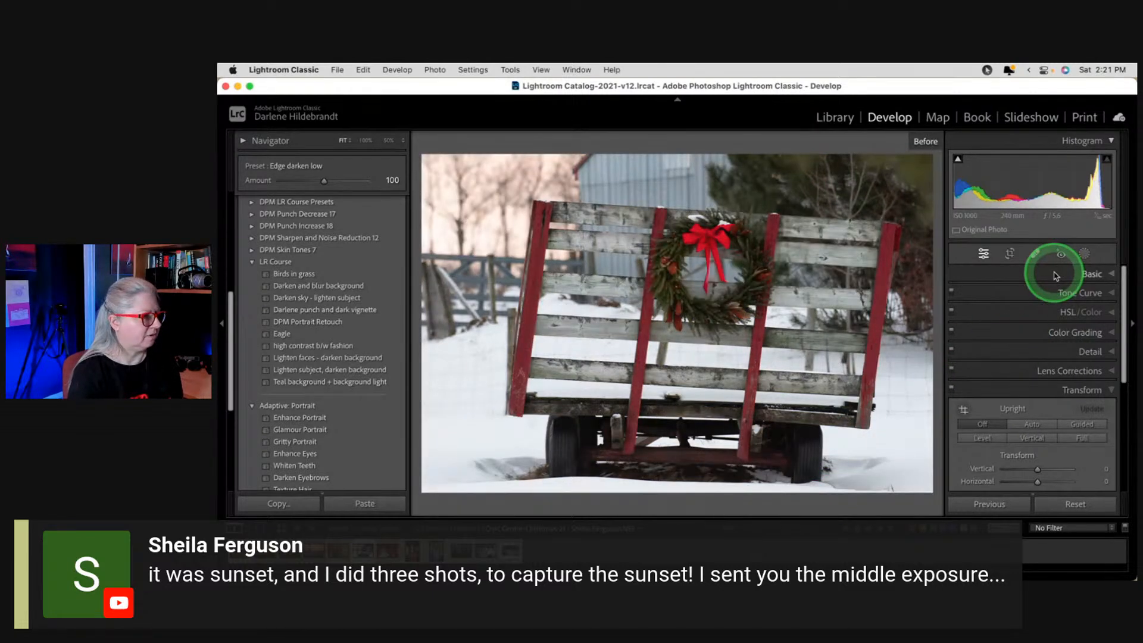
{"action": "key", "text": "backslash"}
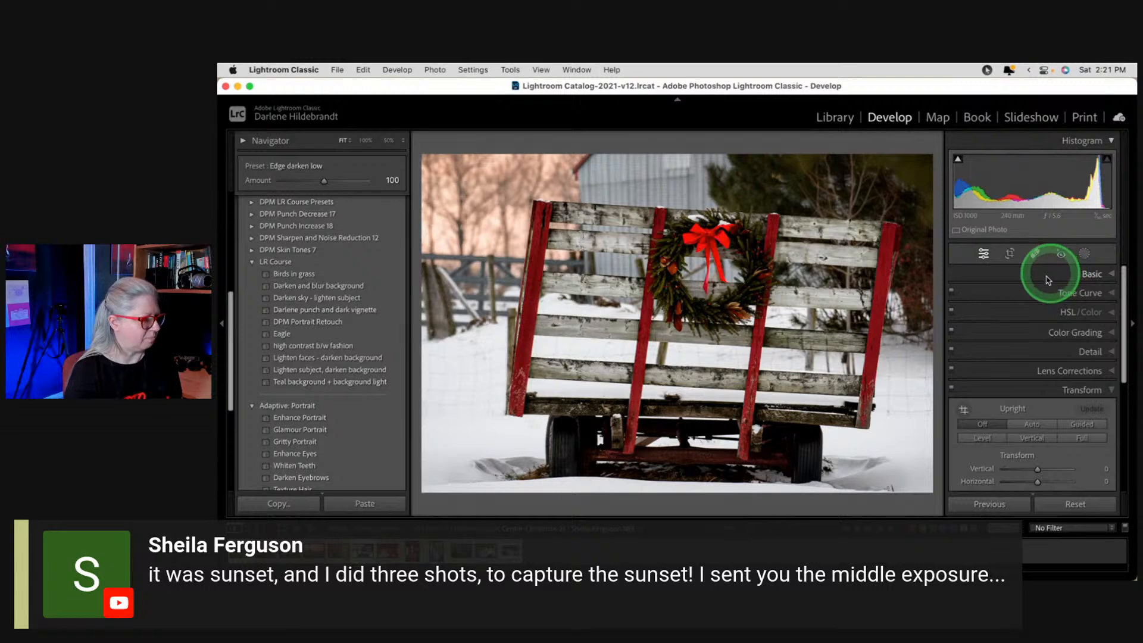
Step: Create a virtual copy of the wreath wagon photo and reset all edits on the copy
{"action": "key", "text": "super+apostrophe"}
{"action": "left_click", "coordinate": [1063, 506]}
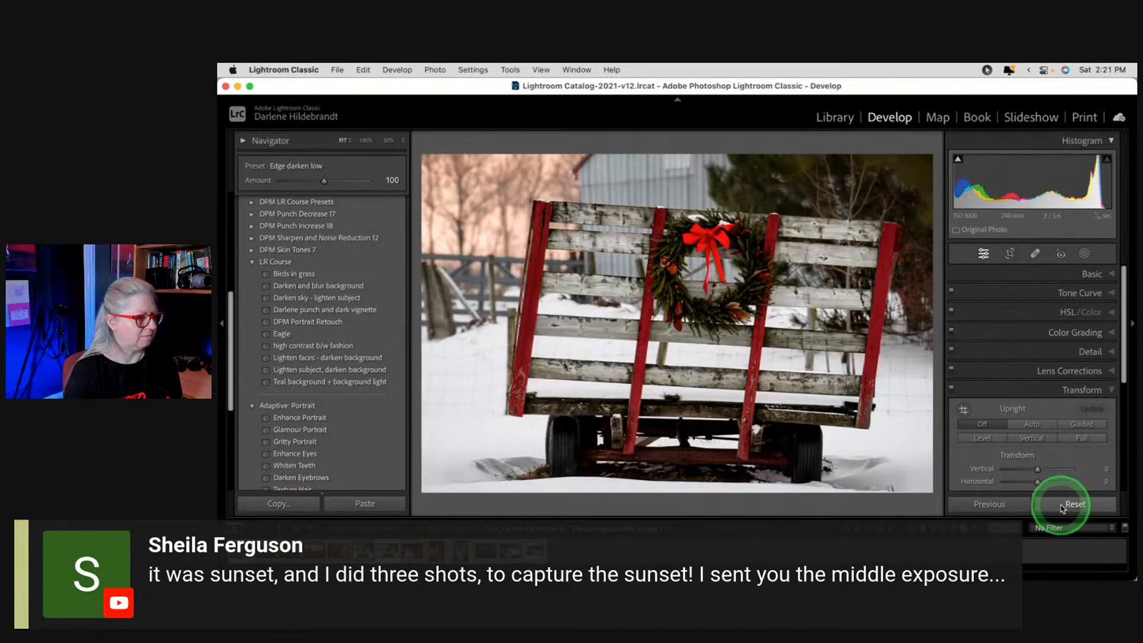
{"action": "left_click", "coordinate": [983, 255]}
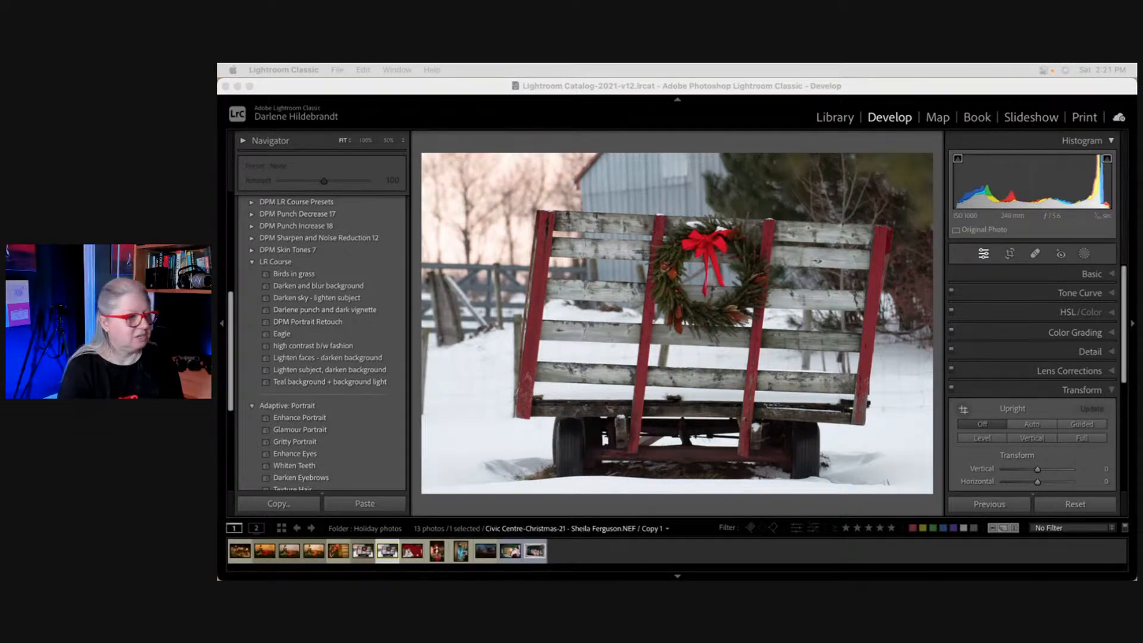
{"action": "left_click", "coordinate": [794, 132]}
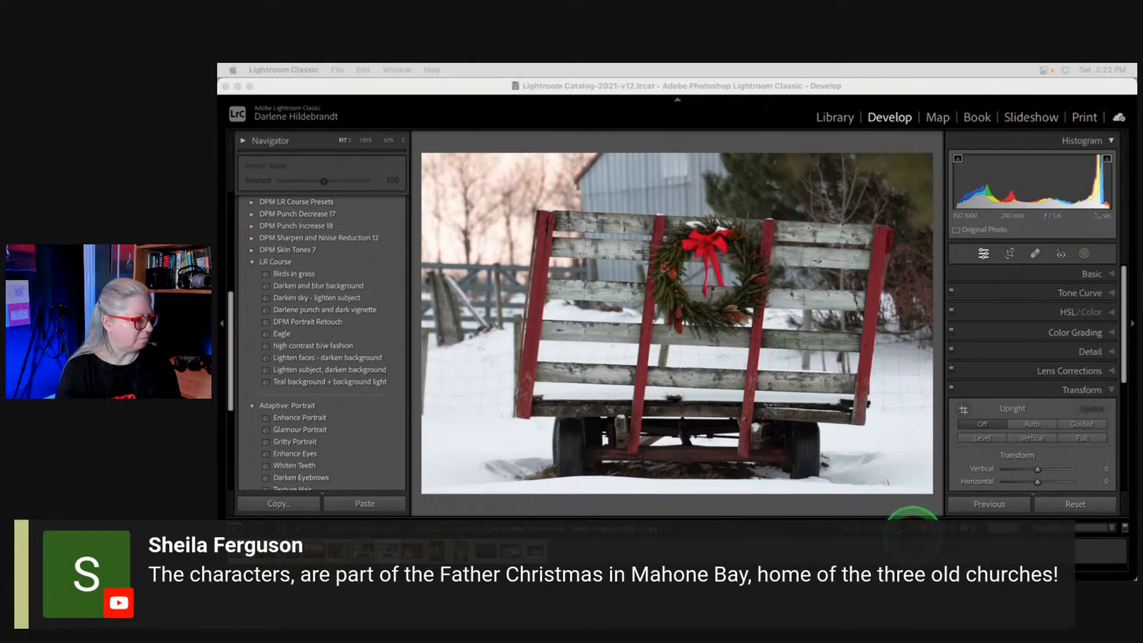
Step: Go back to the turquoise-dress photo, enlarge the face and scarf to 100%, and turn off the clipping overlay
{"action": "left_click", "coordinate": [858, 505]}
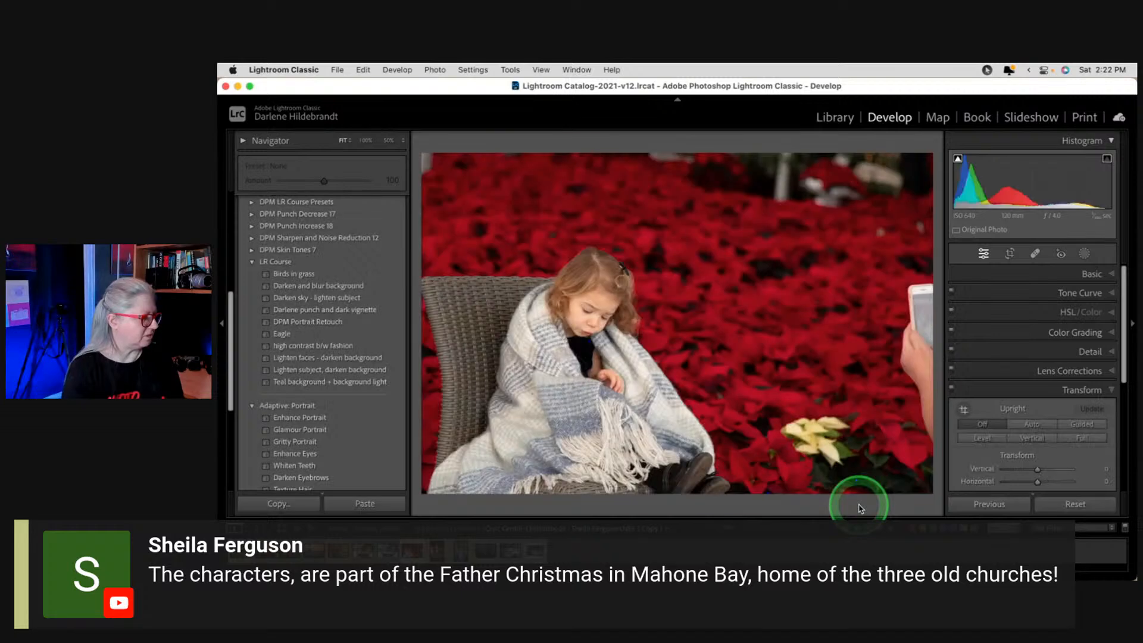
{"action": "key", "text": "Right"}
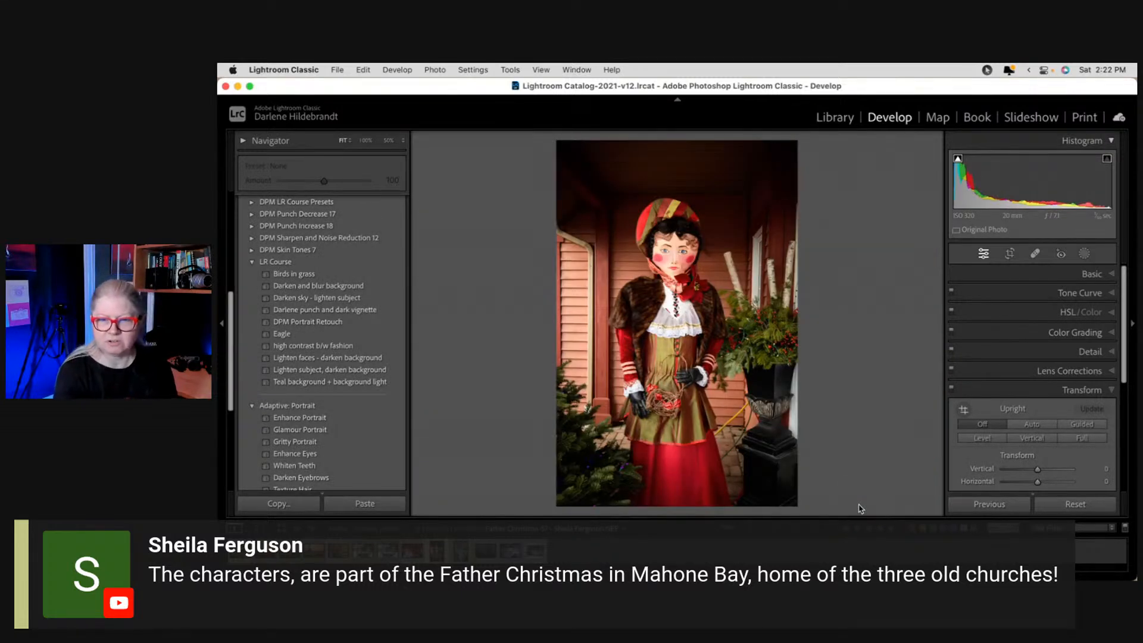
{"action": "key", "text": "Right"}
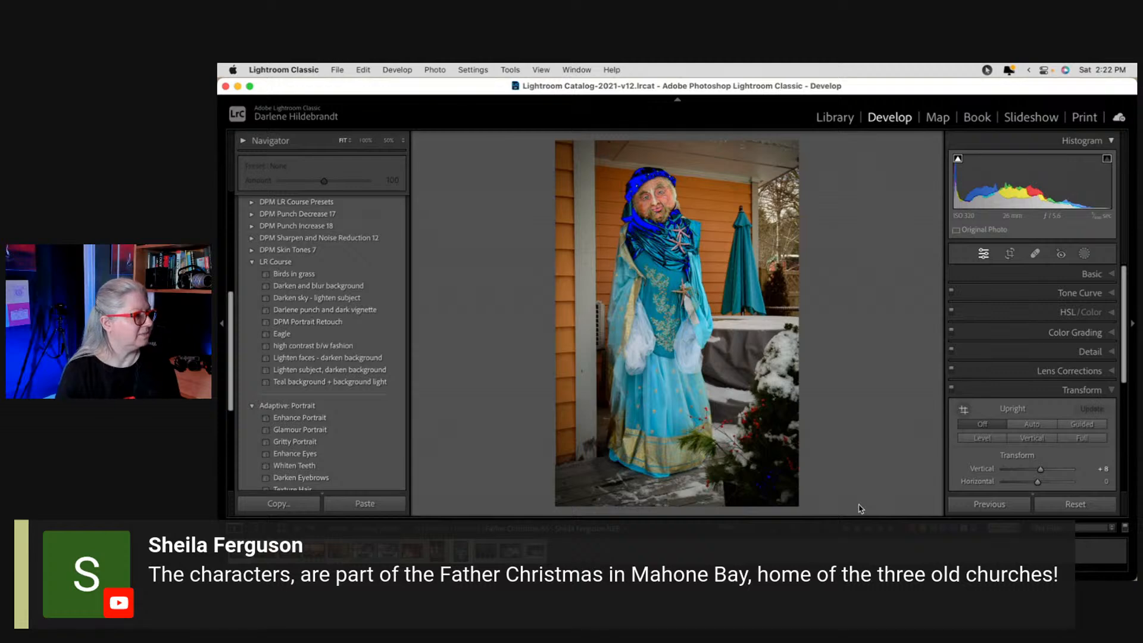
{"action": "left_click", "coordinate": [847, 500]}
{"action": "left_click", "coordinate": [672, 241]}
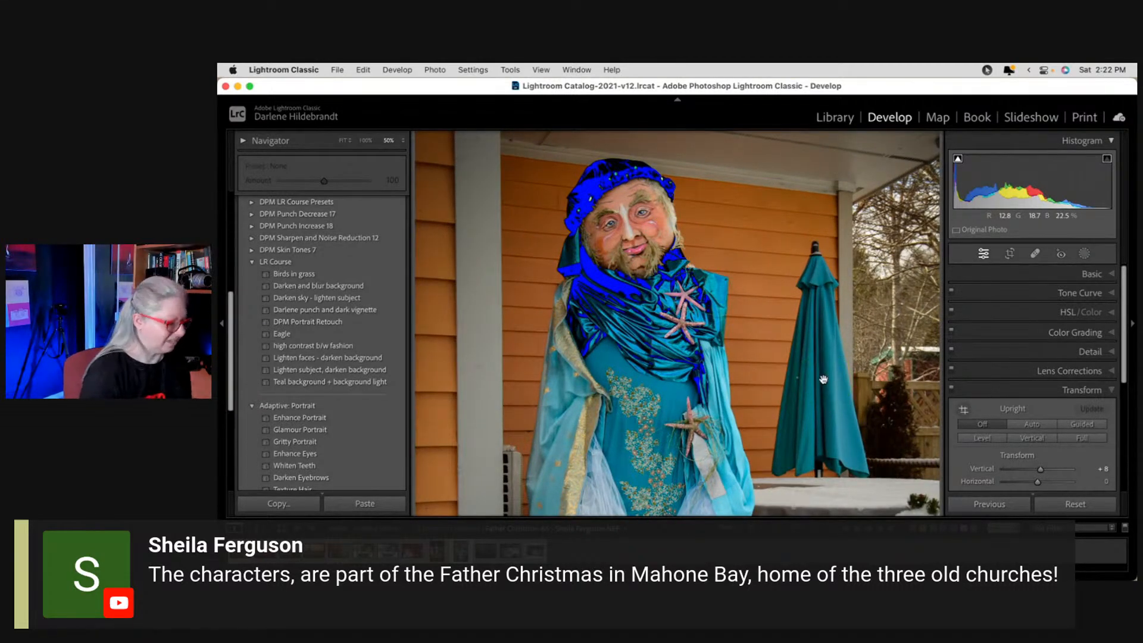
{"action": "left_click", "coordinate": [823, 380]}
{"action": "left_click_drag", "start_coordinate": [824, 377], "coordinate": [843, 442]}
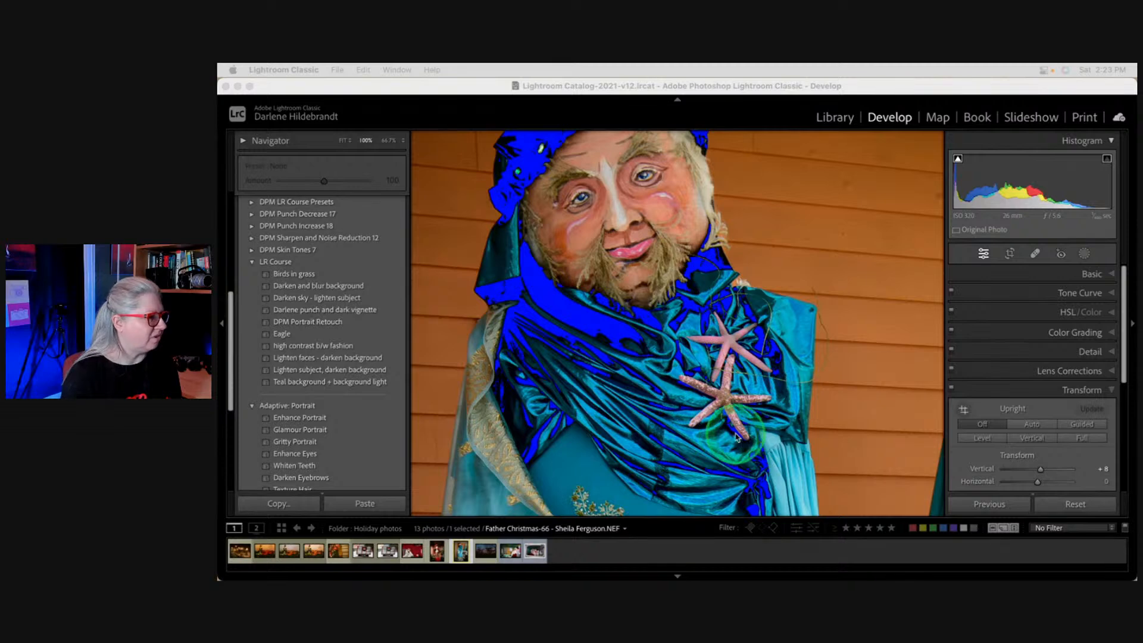
{"action": "left_click", "coordinate": [824, 349]}
{"action": "key", "text": "j"}
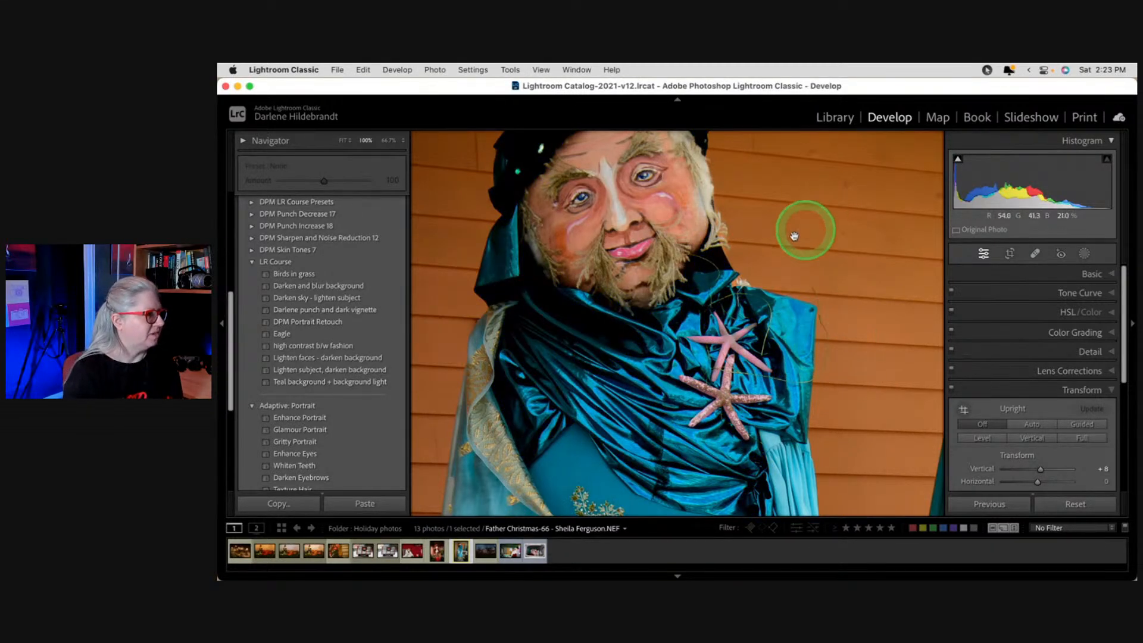
Step: Examine the turquoise dress at 100% from the scarf down to the gold hem and back up to the face
{"action": "left_click_drag", "start_coordinate": [776, 418], "coordinate": [814, 174]}
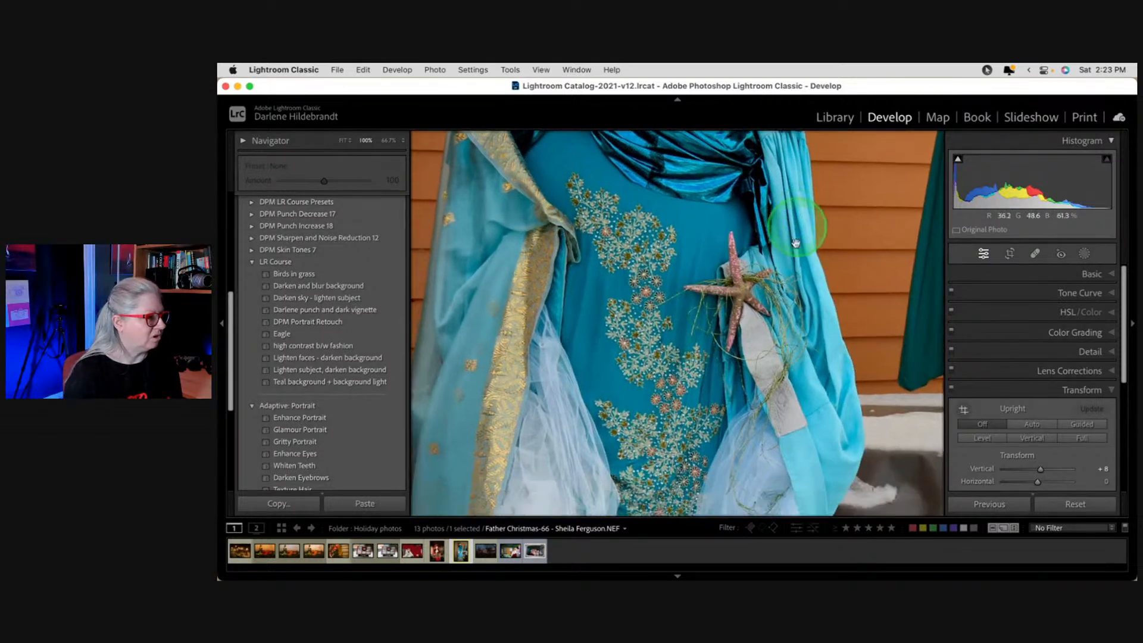
{"action": "left_click_drag", "start_coordinate": [719, 373], "coordinate": [725, 288]}
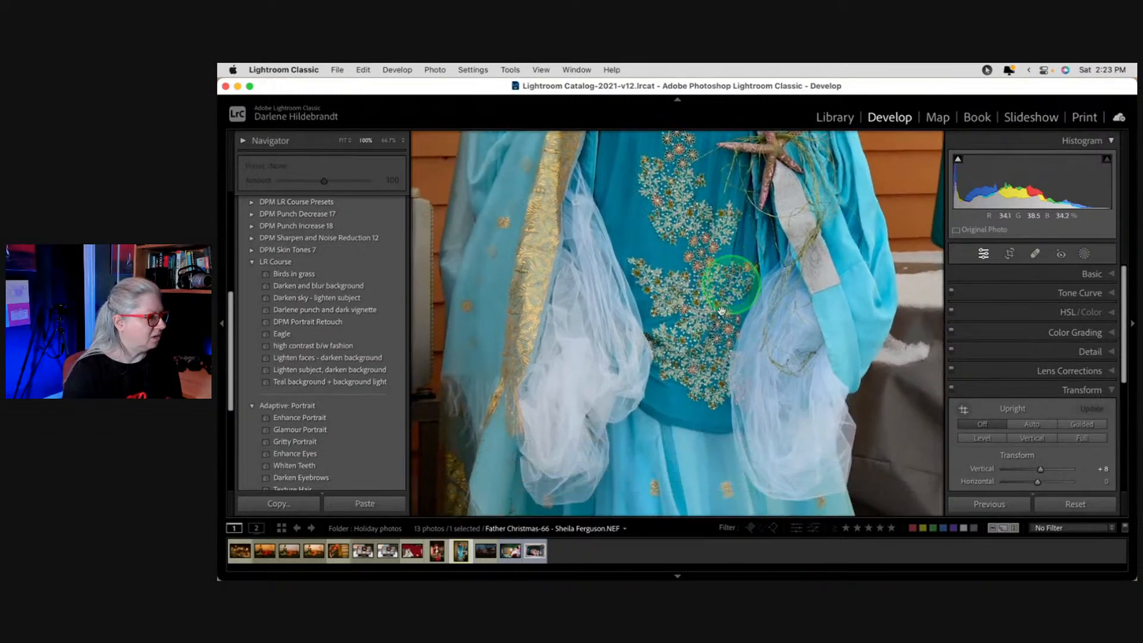
{"action": "left_click_drag", "start_coordinate": [695, 434], "coordinate": [709, 153]}
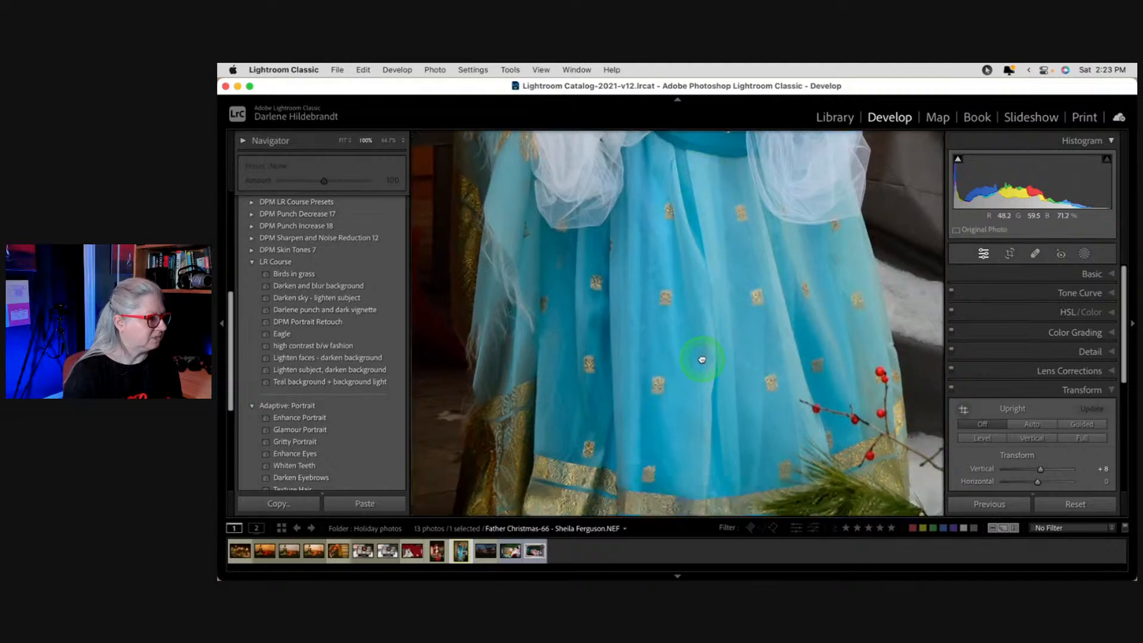
{"action": "left_click_drag", "start_coordinate": [702, 359], "coordinate": [694, 262]}
{"action": "left_click_drag", "start_coordinate": [770, 468], "coordinate": [764, 441]}
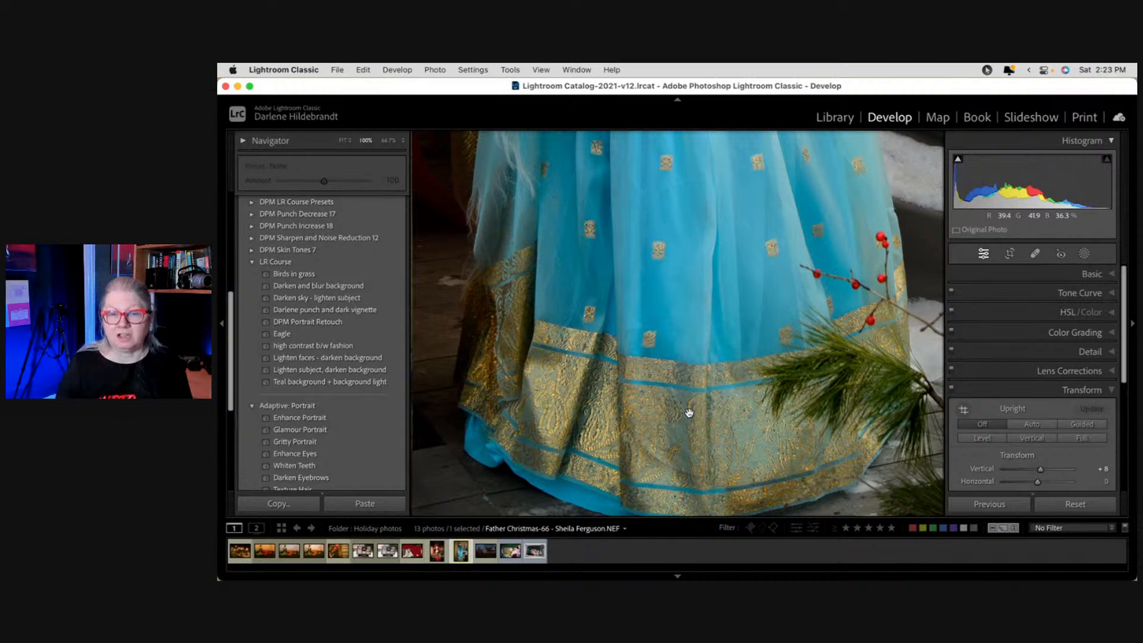
{"action": "left_click_drag", "start_coordinate": [692, 393], "coordinate": [690, 434]}
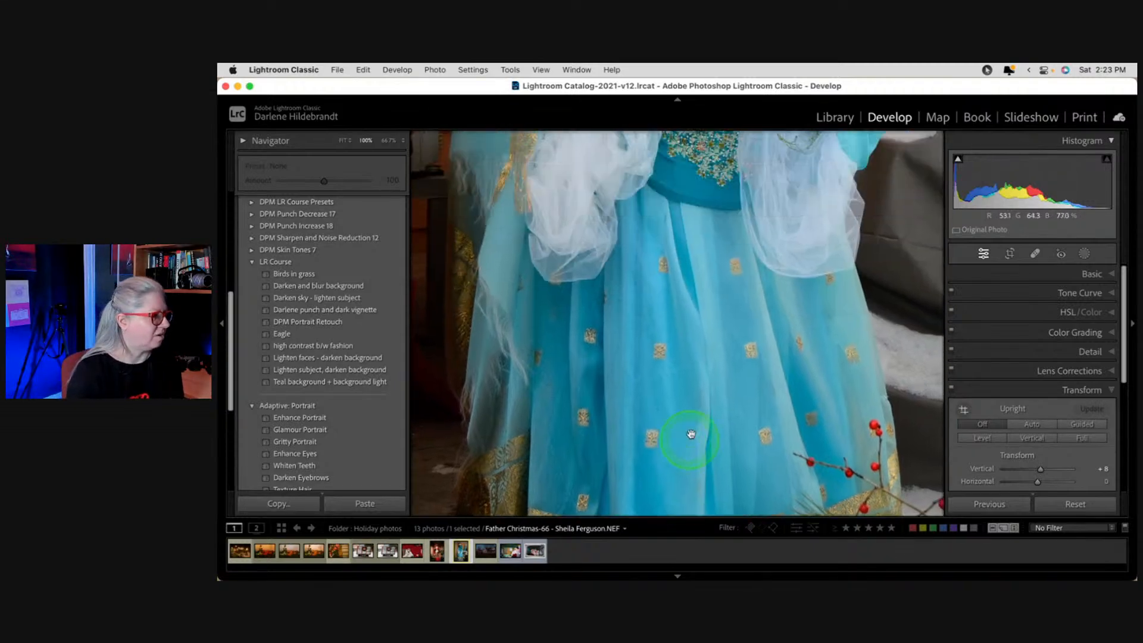
{"action": "left_click_drag", "start_coordinate": [720, 242], "coordinate": [740, 408]}
{"action": "left_click_drag", "start_coordinate": [753, 256], "coordinate": [810, 494]}
{"action": "left_click_drag", "start_coordinate": [842, 313], "coordinate": [819, 427]}
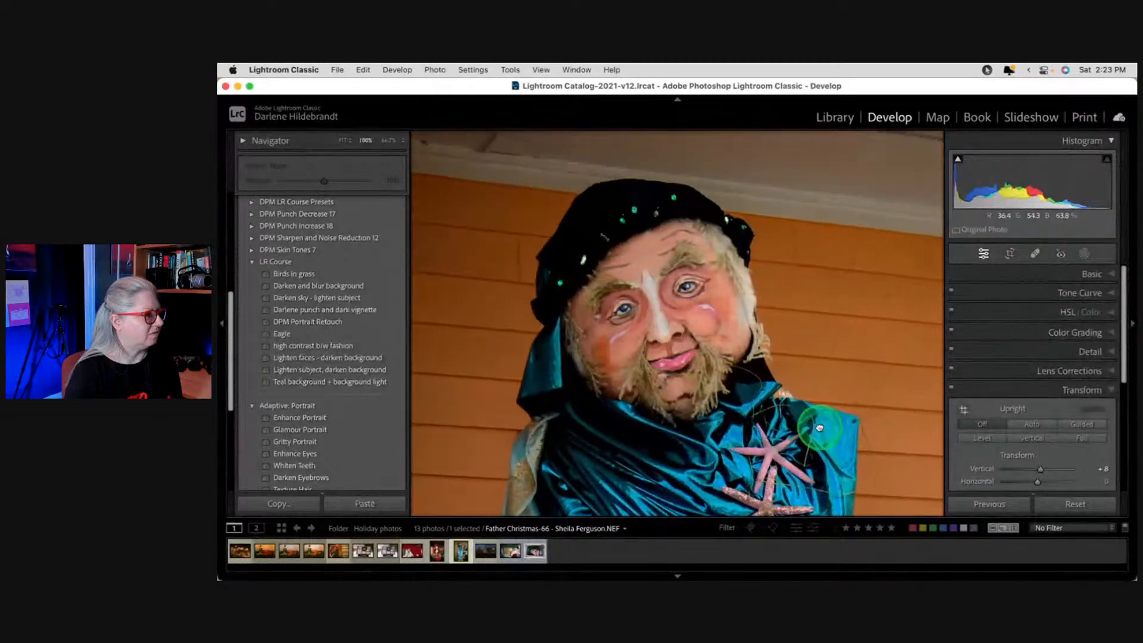
{"action": "left_click", "coordinate": [819, 427]}
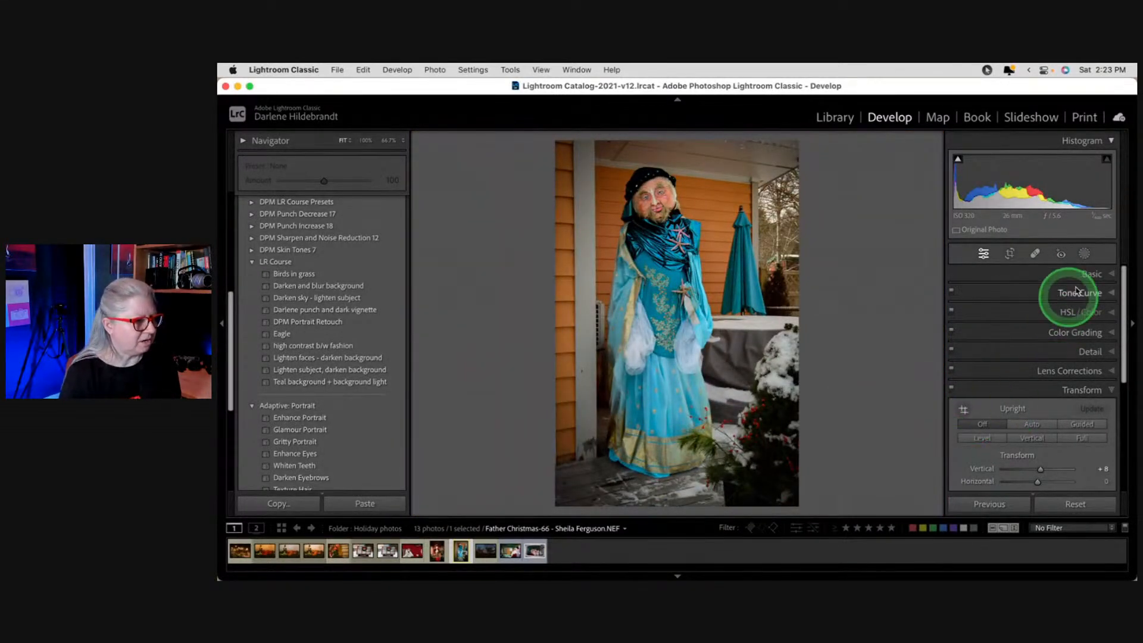
Step: Raise the overall exposure of the turquoise-dress photo to +0.35
{"action": "left_click", "coordinate": [1091, 273]}
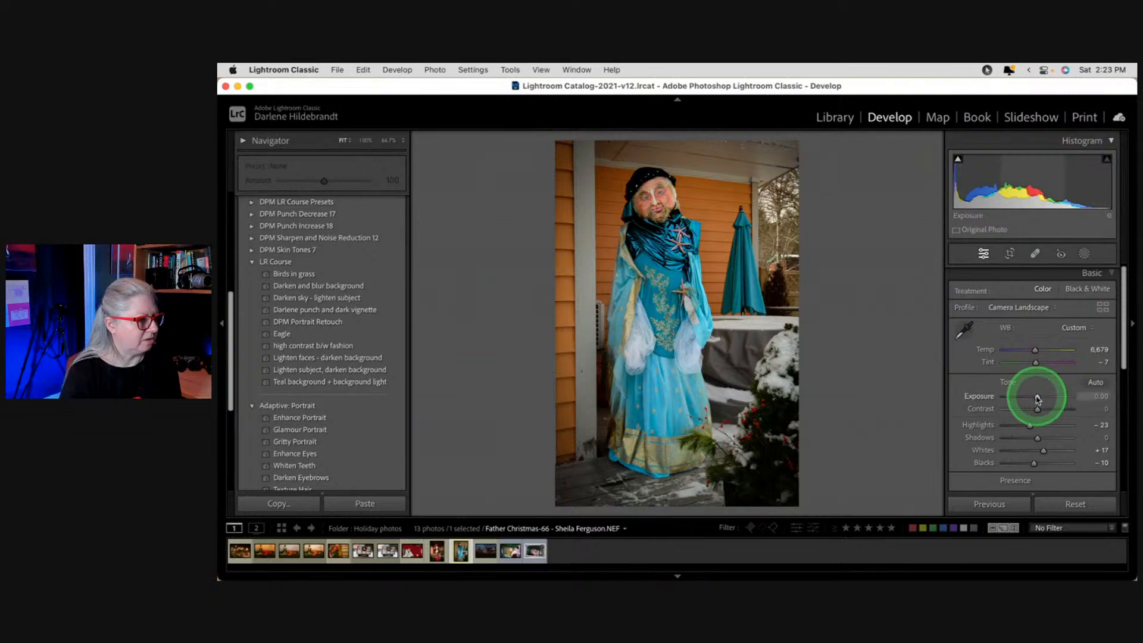
{"action": "left_click_drag", "start_coordinate": [1037, 396], "coordinate": [1040, 401]}
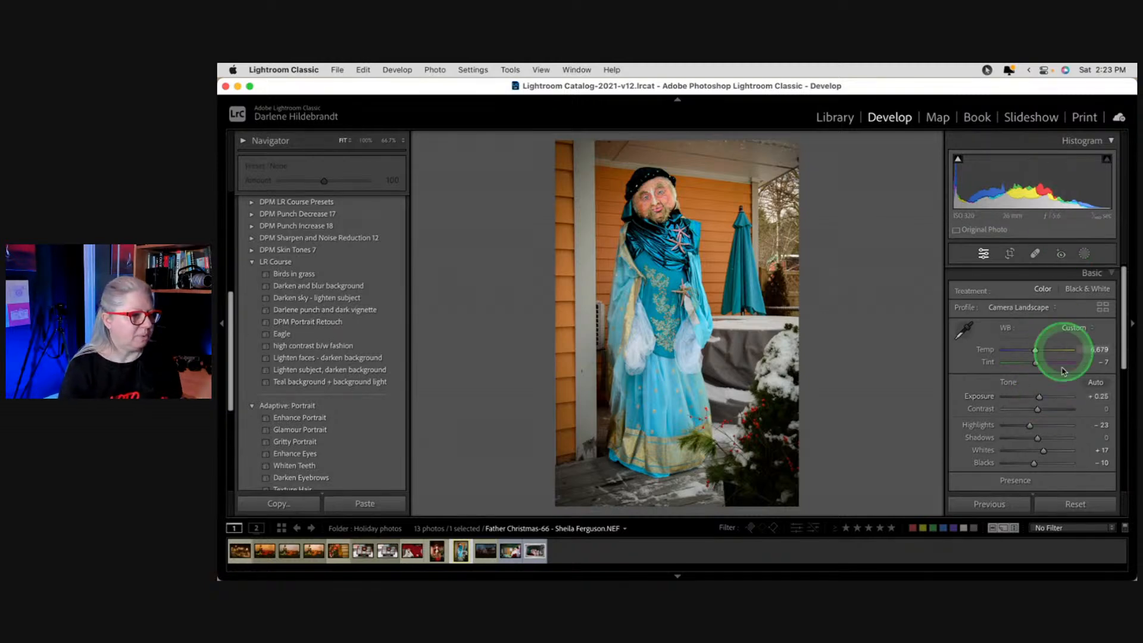
{"action": "left_click_drag", "start_coordinate": [1039, 398], "coordinate": [1043, 397]}
{"action": "left_click_drag", "start_coordinate": [1042, 397], "coordinate": [1040, 396]}
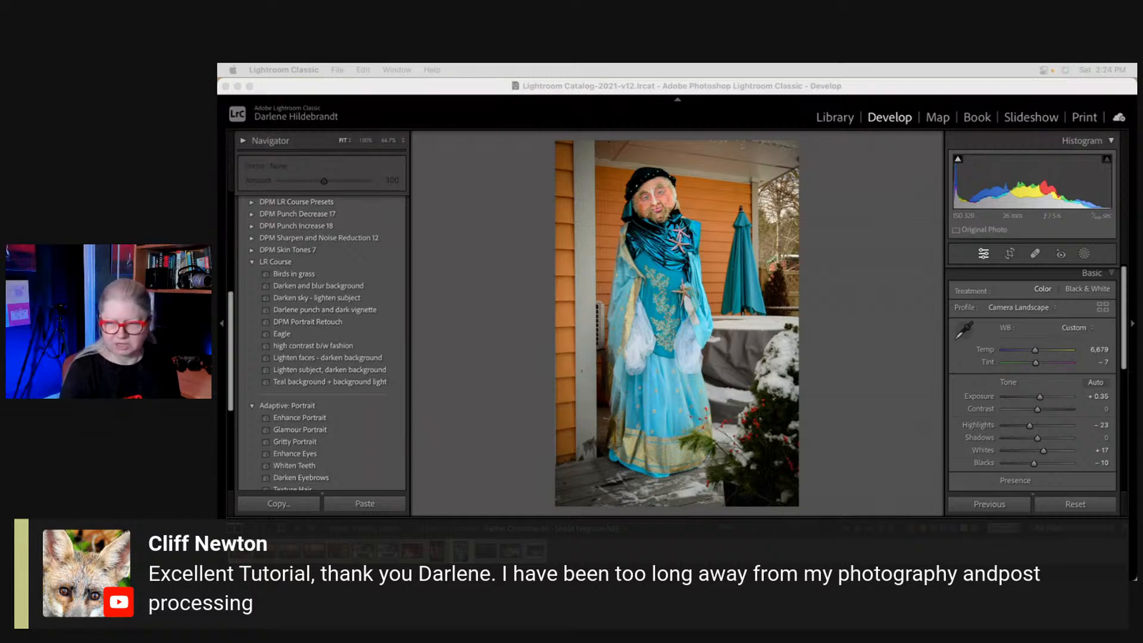
{"action": "left_click", "coordinate": [860, 311]}
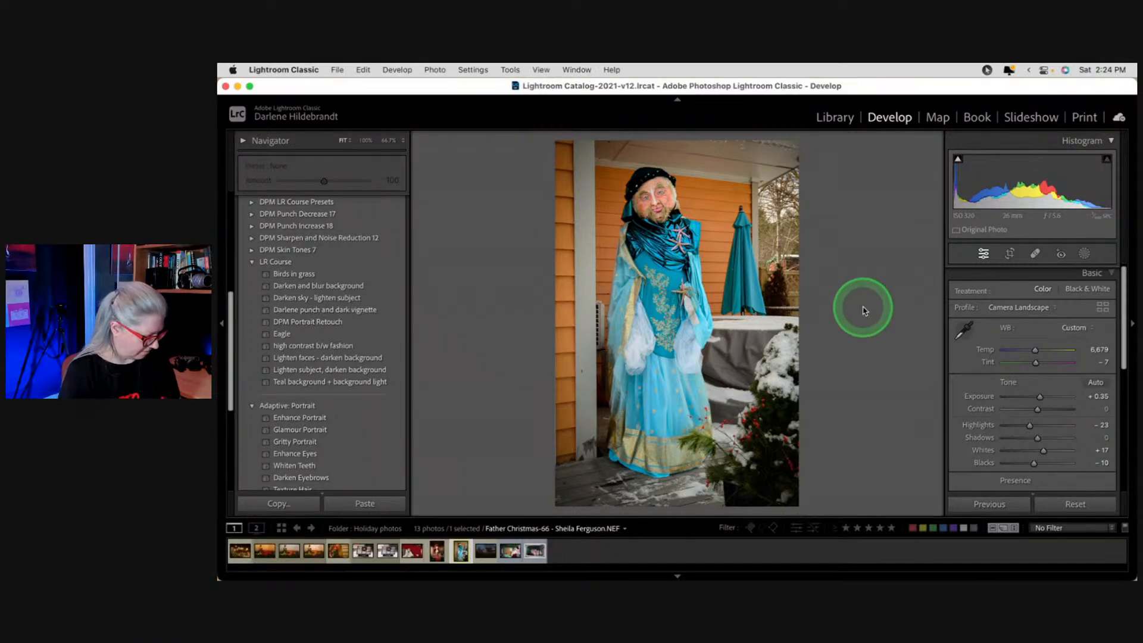
Step: Open the Submit Your Photos graphic from the DPM graphics folder in Library's Loupe view and hide all panels
{"action": "key", "text": "g"}
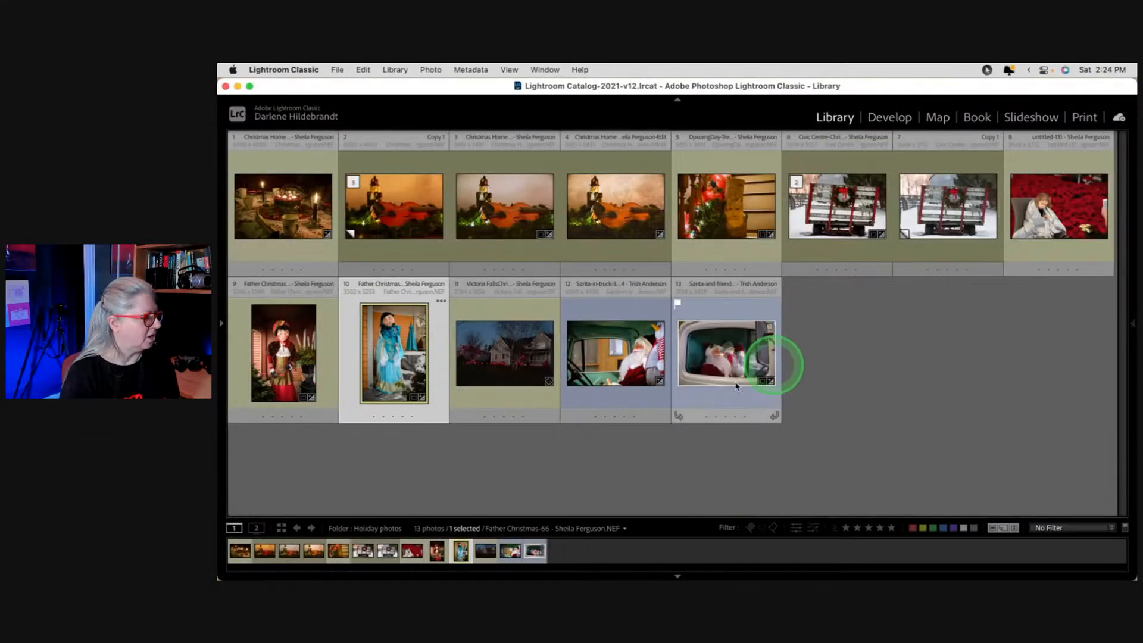
{"action": "left_click", "coordinate": [222, 325]}
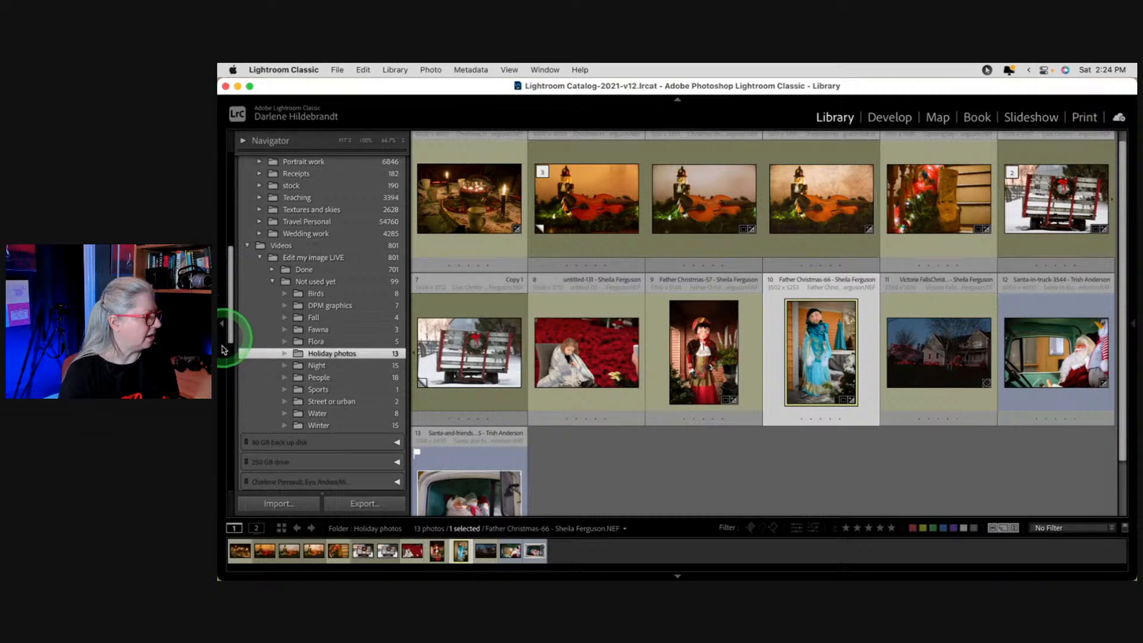
{"action": "left_click", "coordinate": [297, 305]}
{"action": "left_click", "coordinate": [650, 336]}
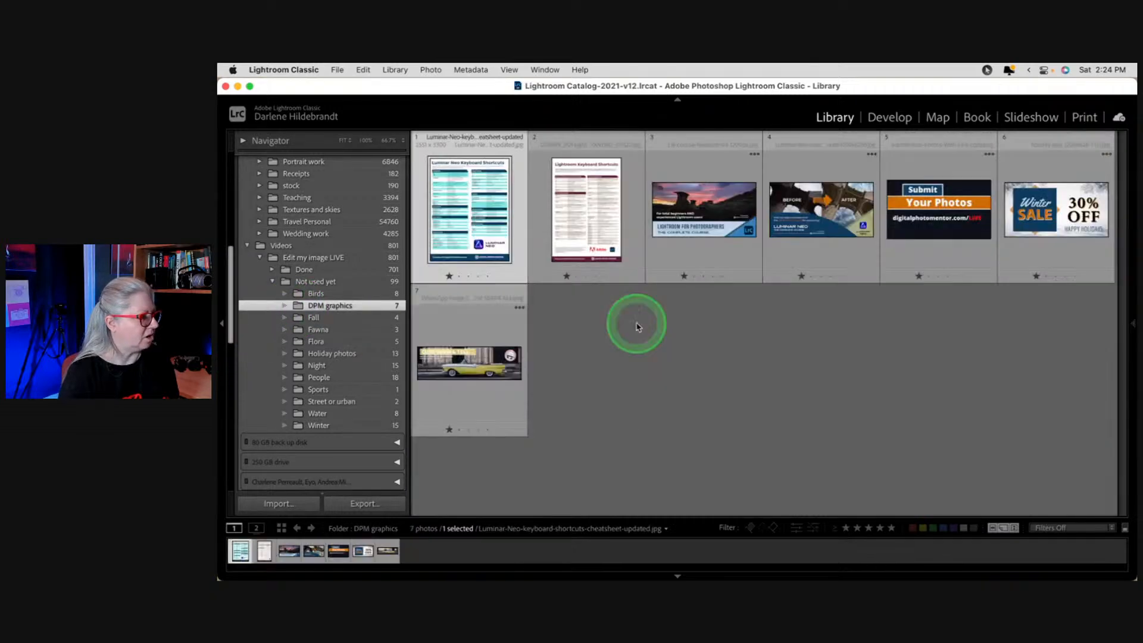
{"action": "double_click", "coordinate": [952, 231]}
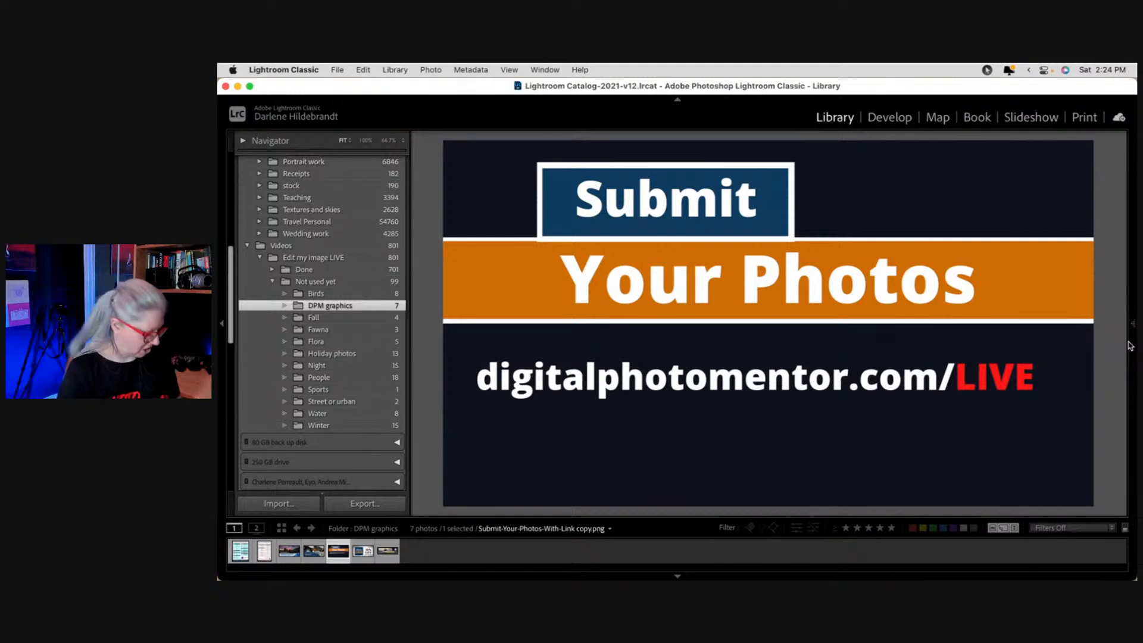
{"action": "left_click", "coordinate": [1129, 344]}
{"action": "key", "text": "shift+Tab"}
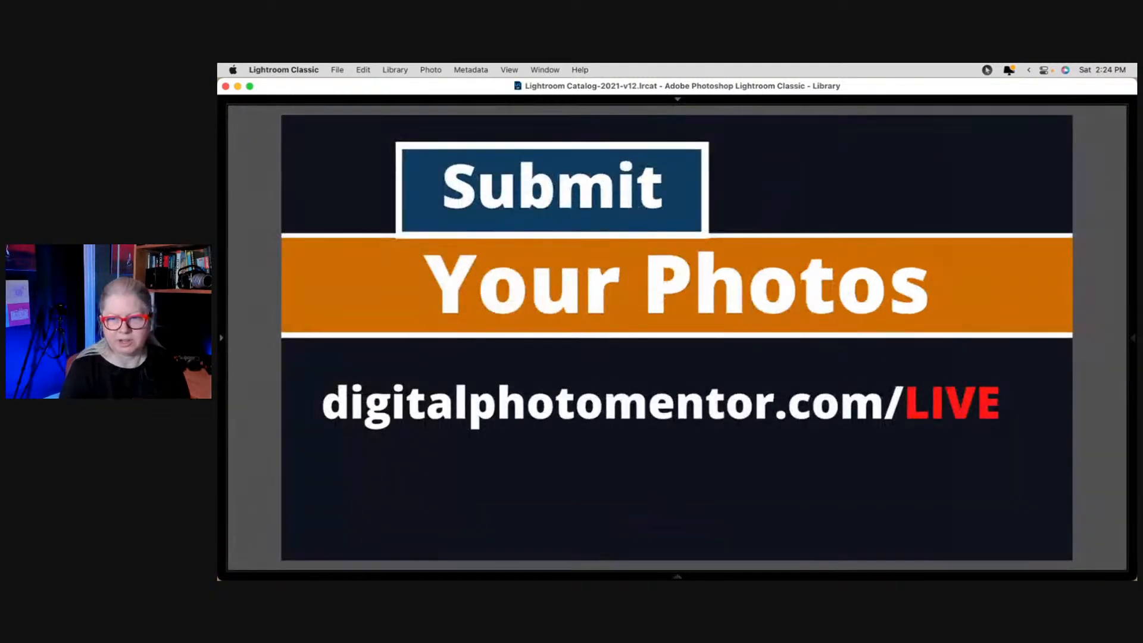
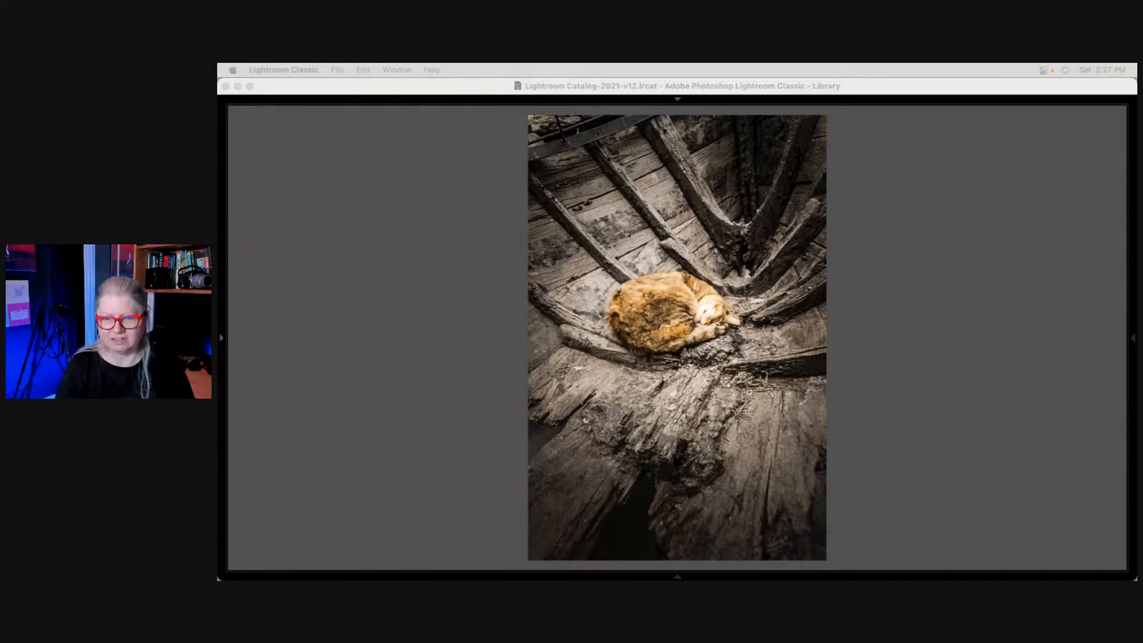
{"action": "left_click", "coordinate": [895, 373]}
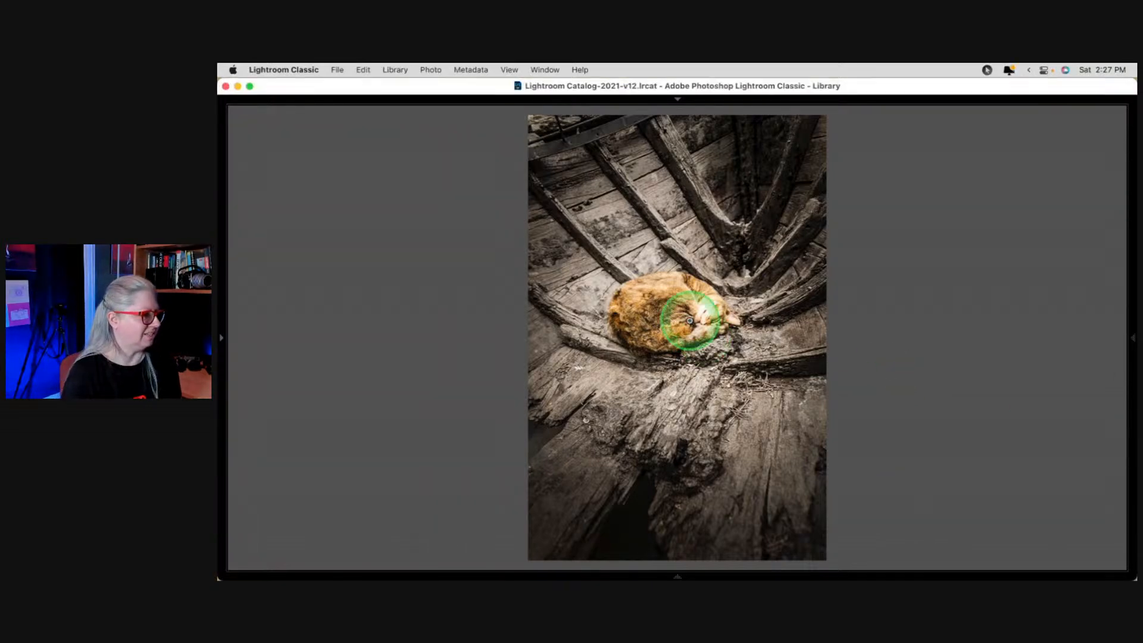
Step: Examine the sleeping cat photo up close, zoom back out to the full image, and return to the thumbnail grid
{"action": "left_click", "coordinate": [685, 321]}
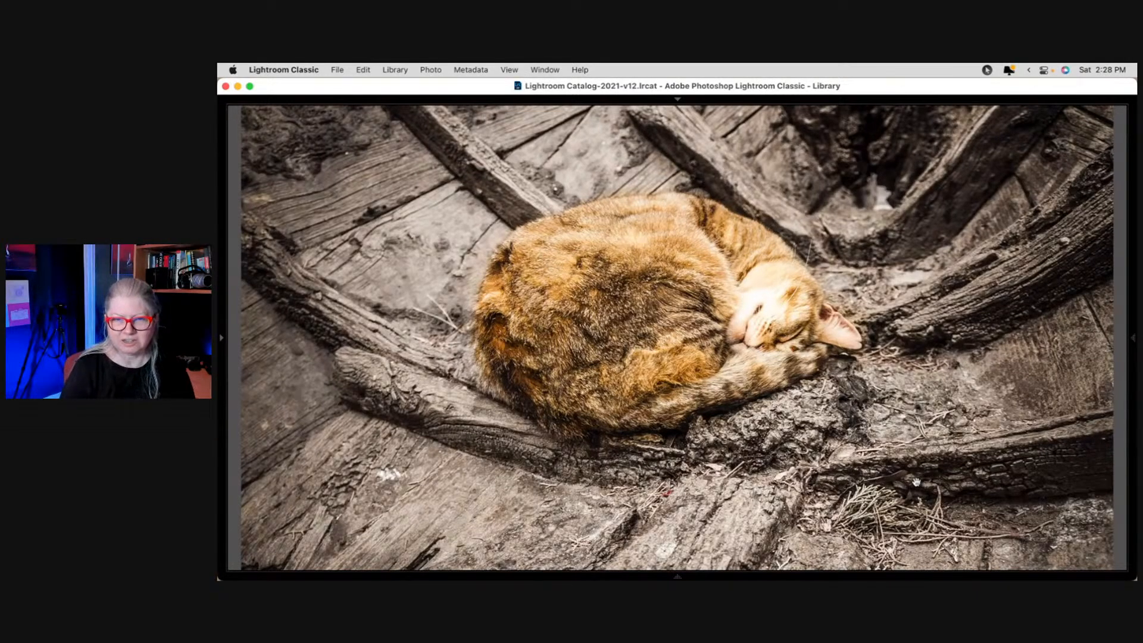
{"action": "left_click", "coordinate": [863, 460]}
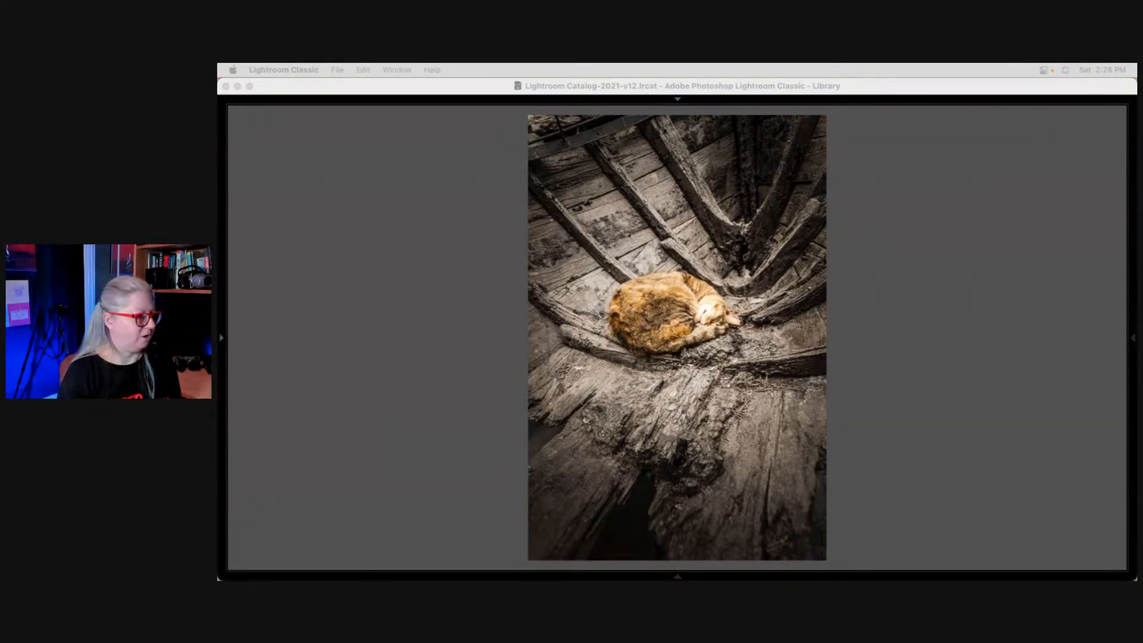
{"action": "left_click", "coordinate": [937, 298]}
{"action": "key", "text": "g"}
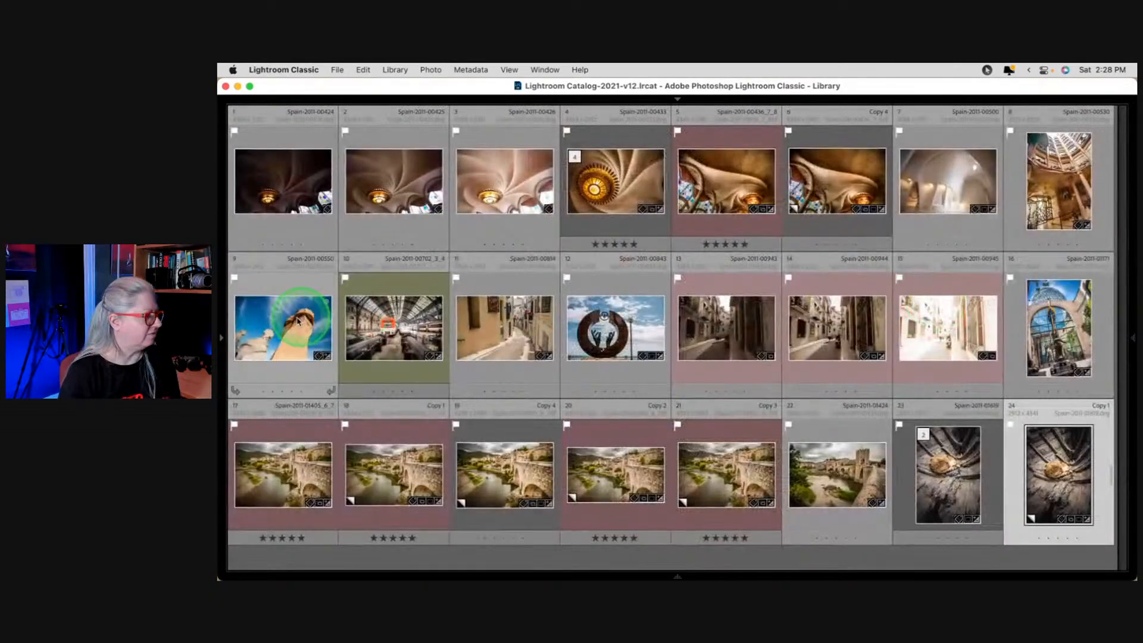
Step: Show the folders and collections list and filter the folders by "edit"
{"action": "left_click", "coordinate": [222, 340]}
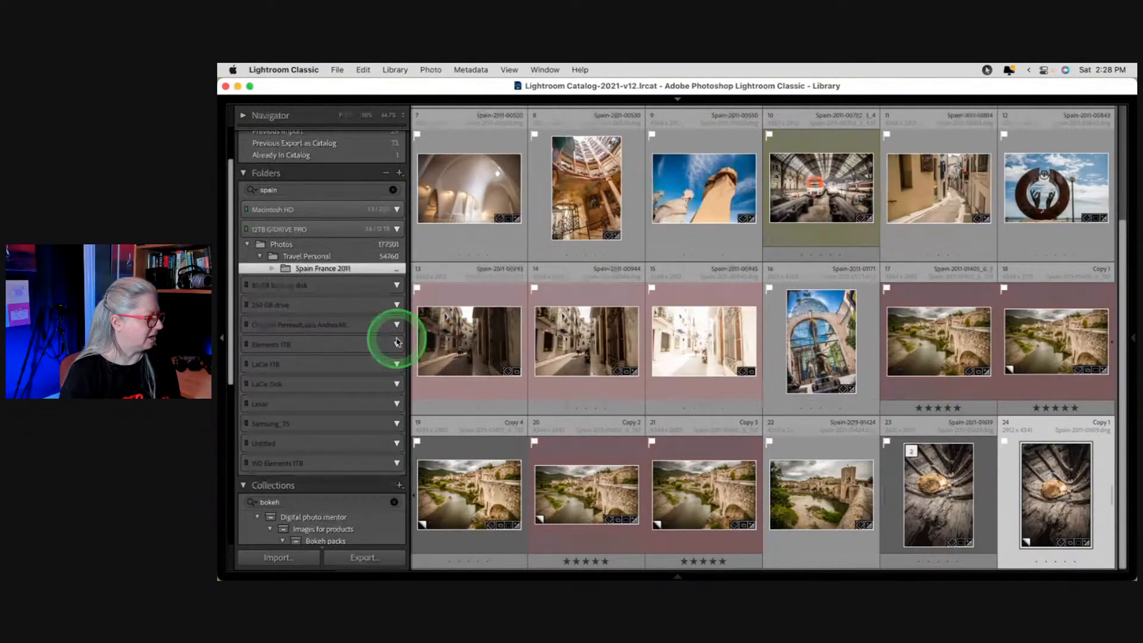
{"action": "scroll", "coordinate": [389, 341], "scroll_direction": "down", "scroll_amount": 5}
{"action": "scroll", "coordinate": [296, 352], "scroll_direction": "down", "scroll_amount": 5}
{"action": "scroll", "coordinate": [292, 345], "scroll_direction": "up", "scroll_amount": 3}
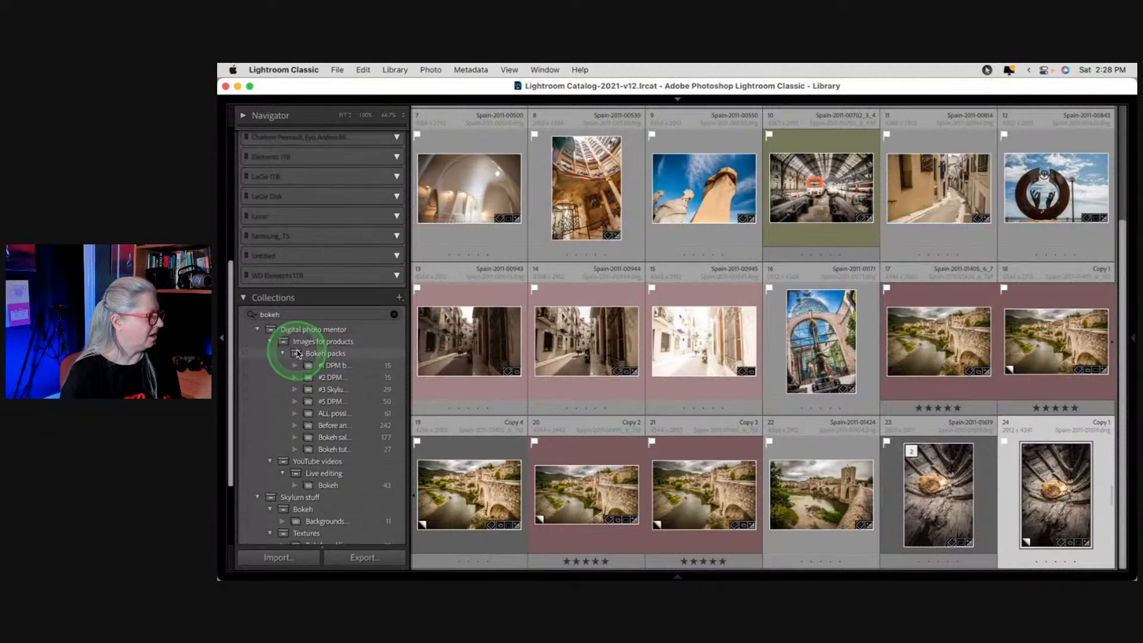
{"action": "left_click", "coordinate": [291, 326]}
{"action": "scroll", "coordinate": [289, 329], "scroll_direction": "up", "scroll_amount": 5}
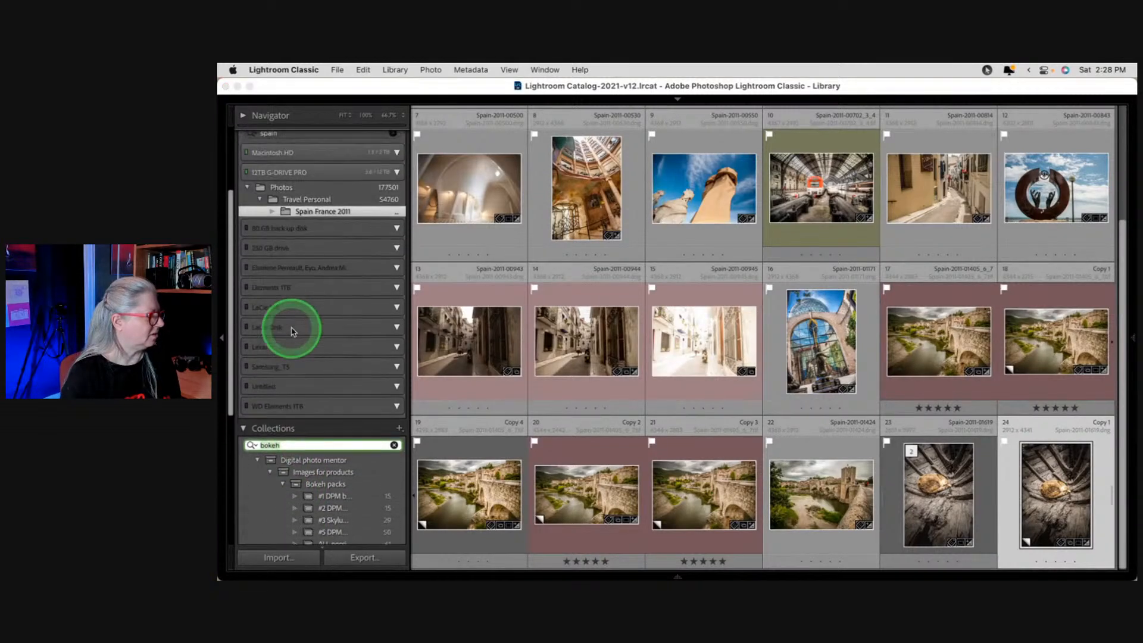
{"action": "left_click", "coordinate": [288, 180]}
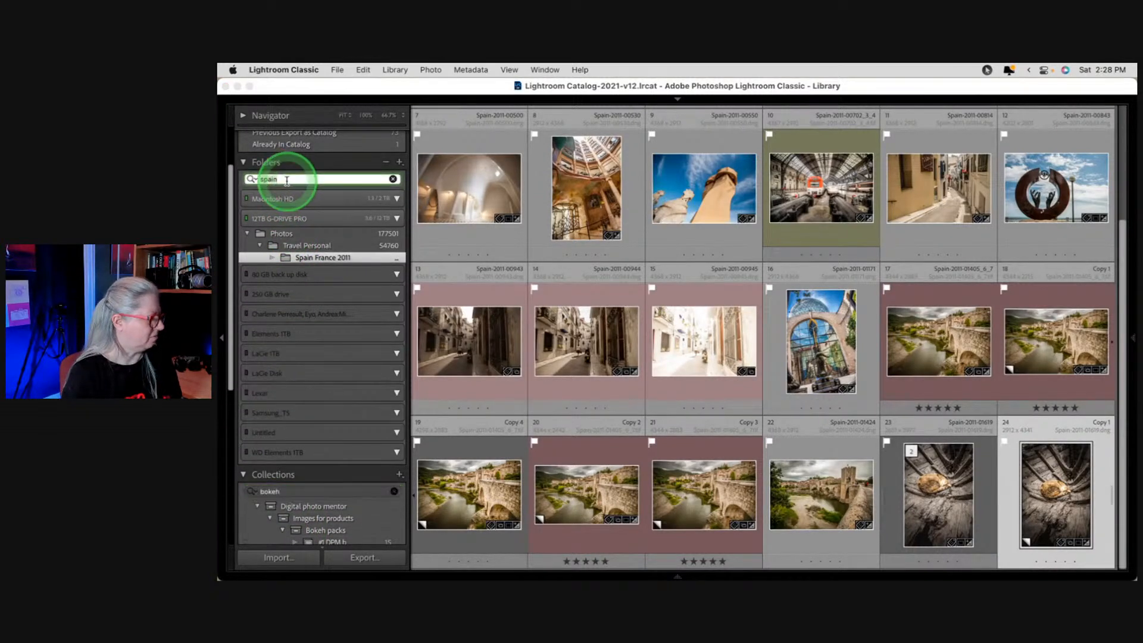
{"action": "type", "text": "edit"}
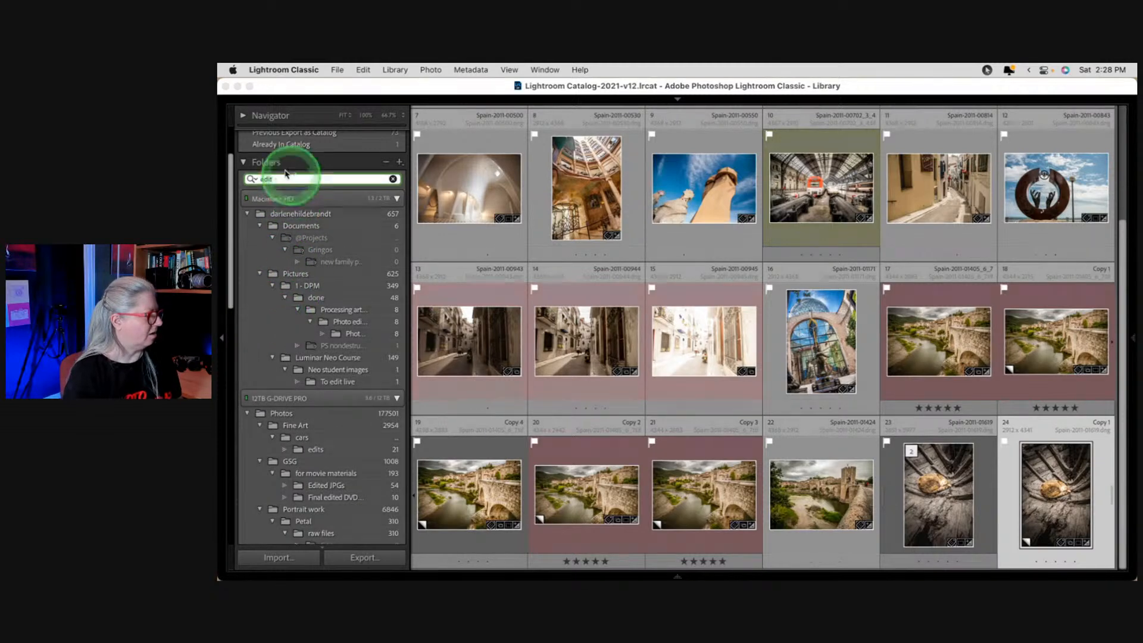
Step: Filter the folders by "holiday" instead, open the Holiday photos folder, and deselect all of its photos
{"action": "double_click", "coordinate": [282, 178]}
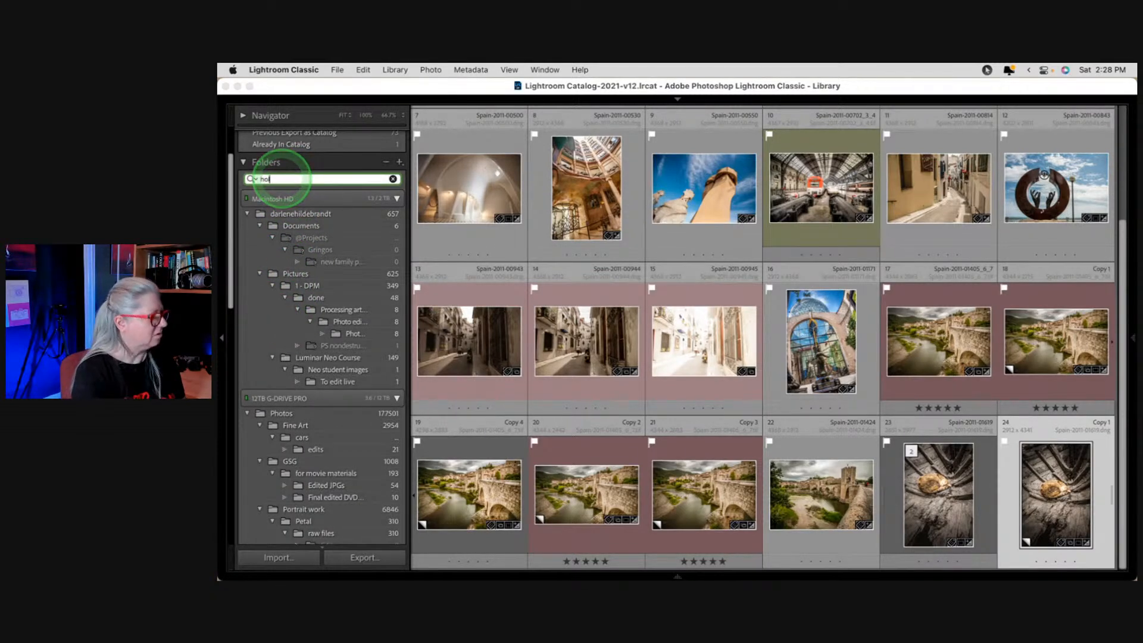
{"action": "type", "text": "holiday"}
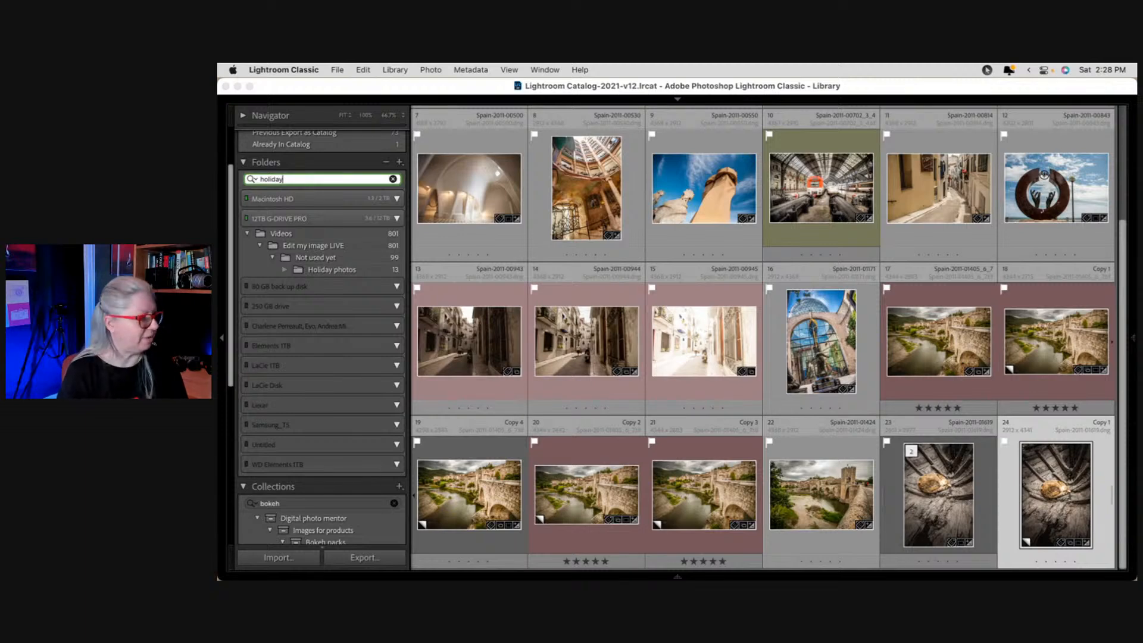
{"action": "left_click", "coordinate": [333, 269]}
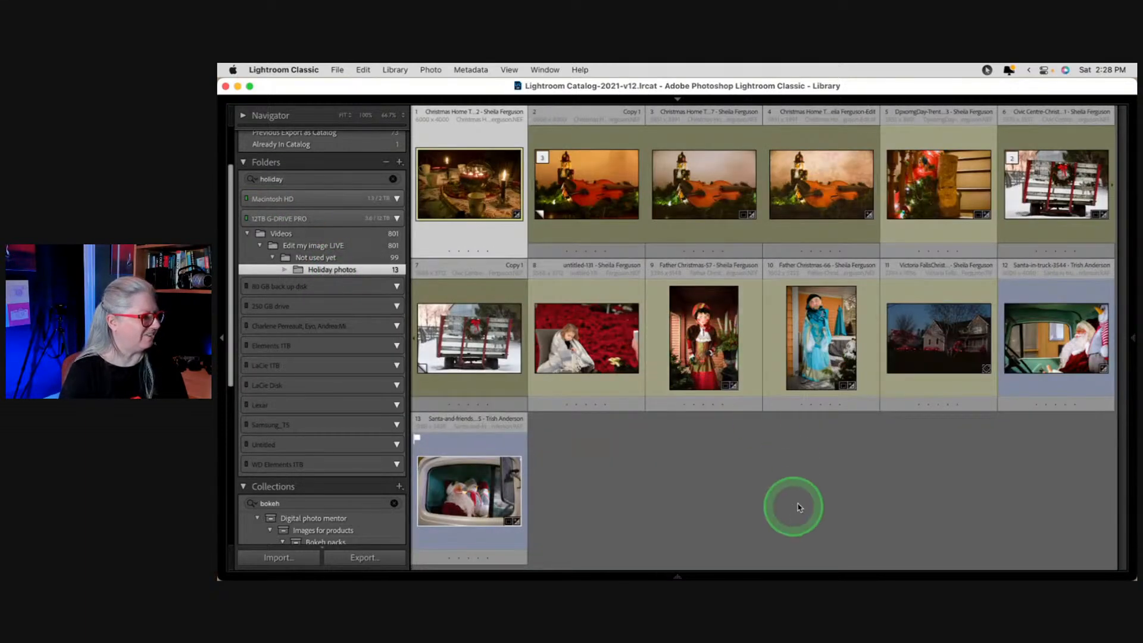
{"action": "left_click", "coordinate": [799, 507]}
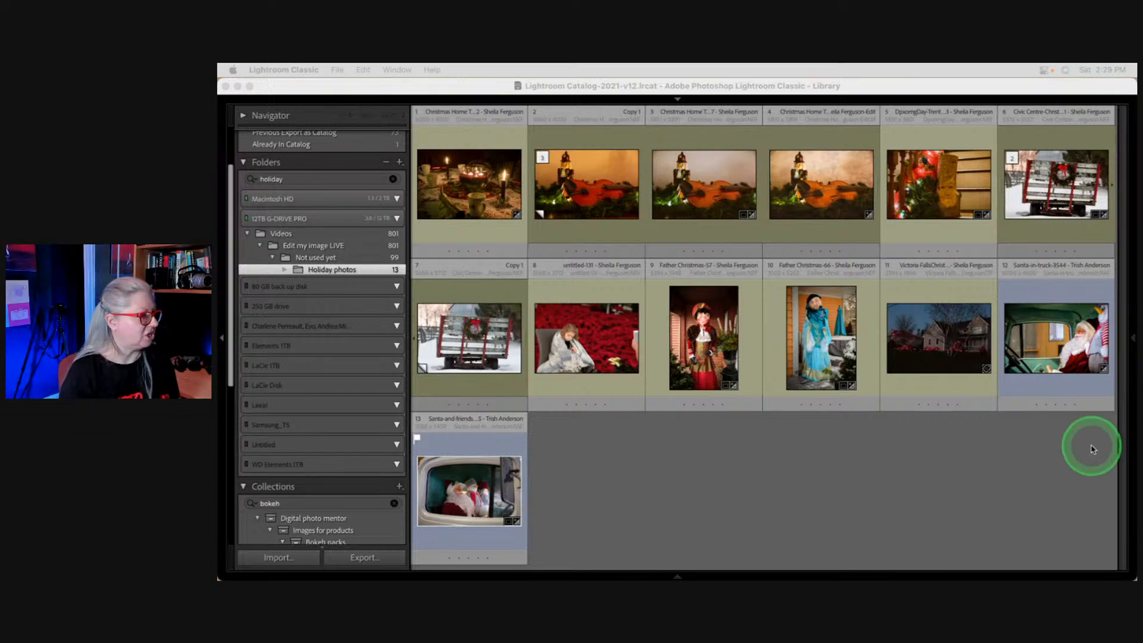
{"action": "left_click", "coordinate": [841, 467]}
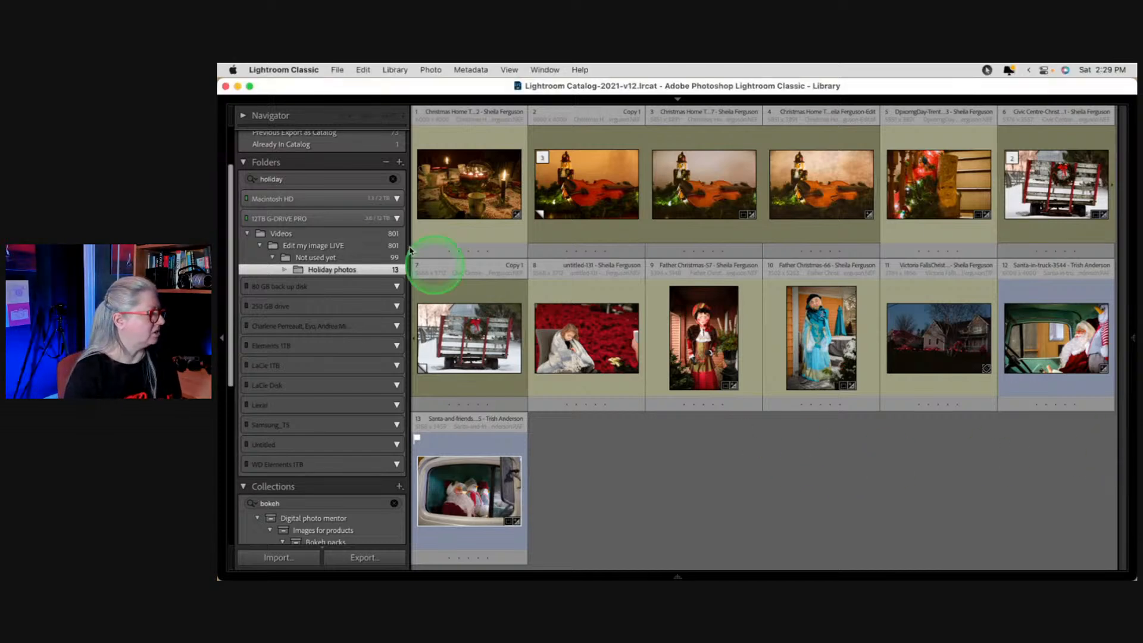
Step: Clear the folder filter and open the Winter folder under Not used yet
{"action": "left_click", "coordinate": [393, 179]}
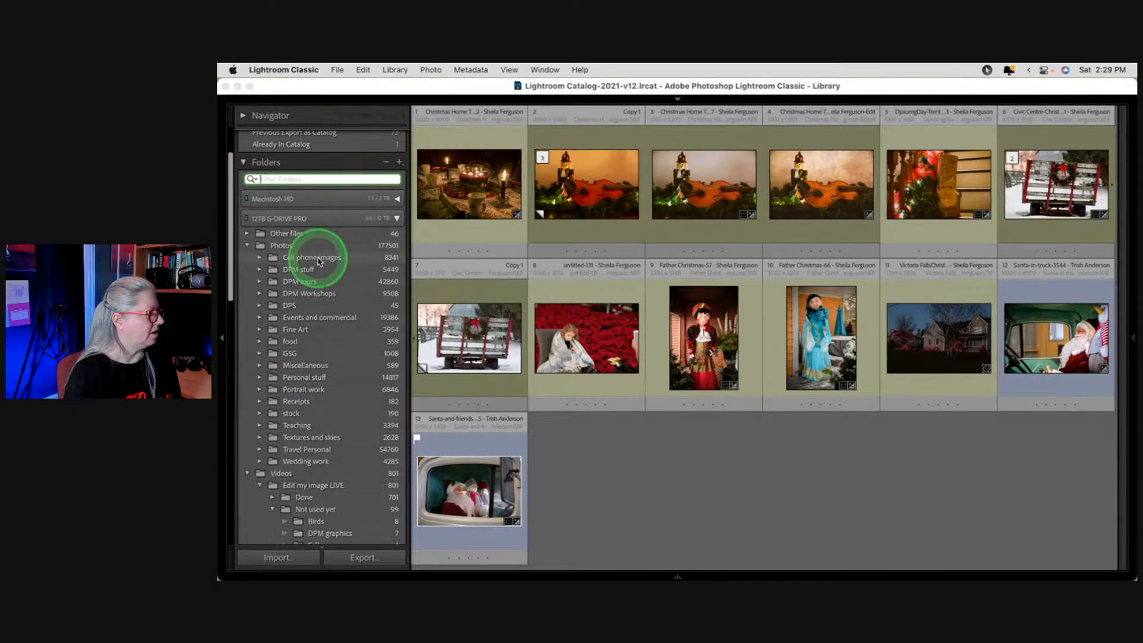
{"action": "scroll", "coordinate": [341, 327], "scroll_direction": "down", "scroll_amount": 5}
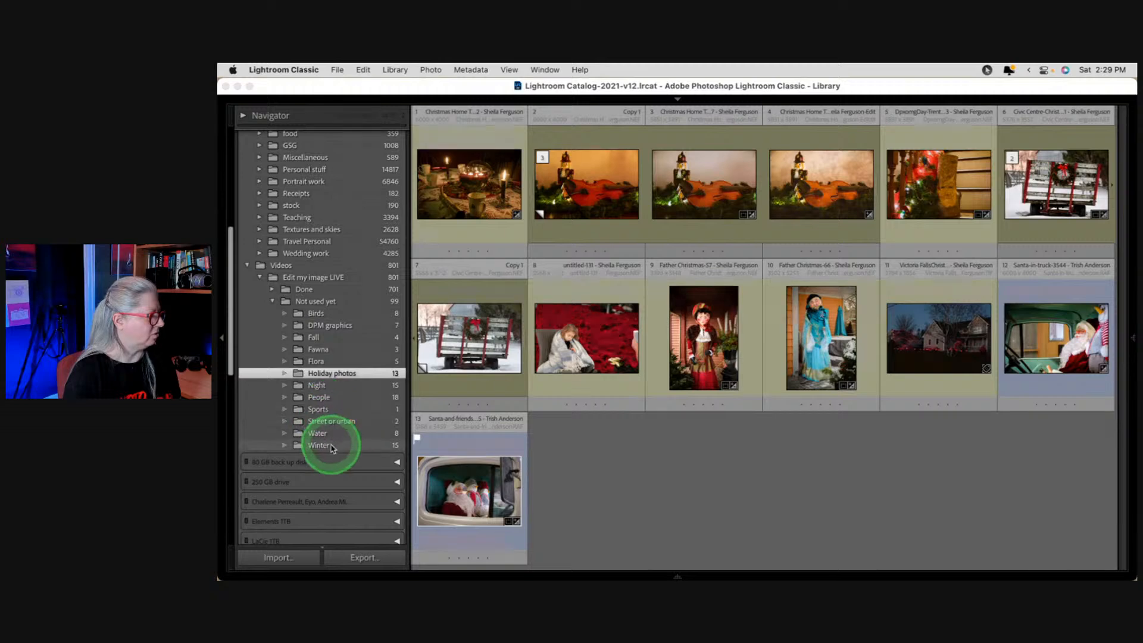
{"action": "left_click", "coordinate": [327, 445]}
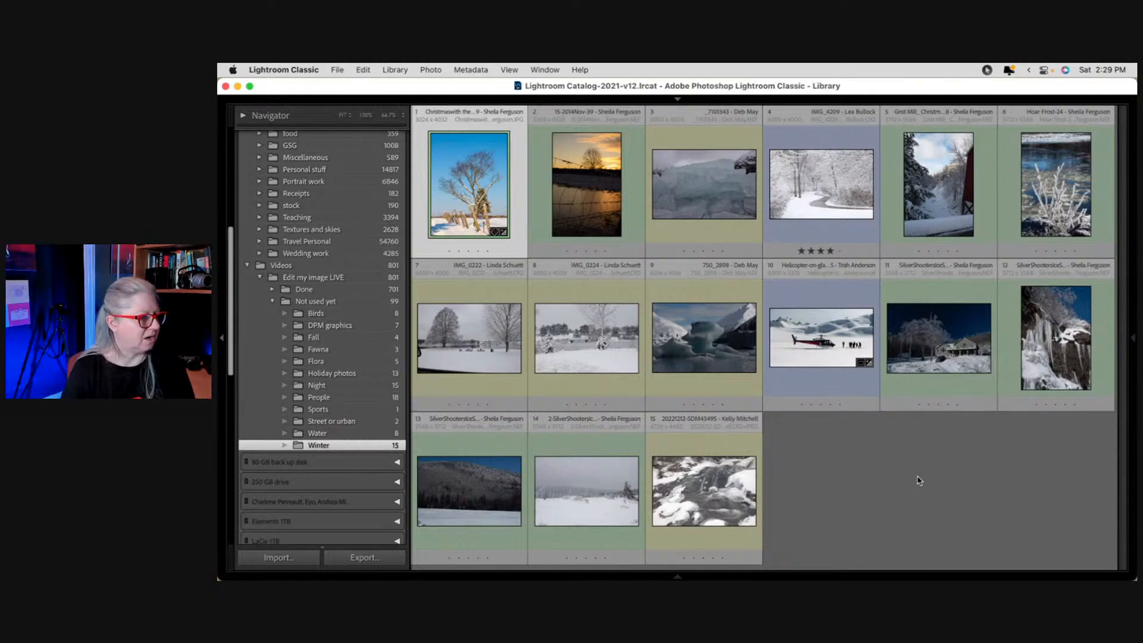
Step: From Holiday photos, move the red poinsettia photo with the blanket-wrapped person into People and the dark house photo into Night
{"action": "left_click", "coordinate": [371, 376]}
{"action": "left_click", "coordinate": [558, 339]}
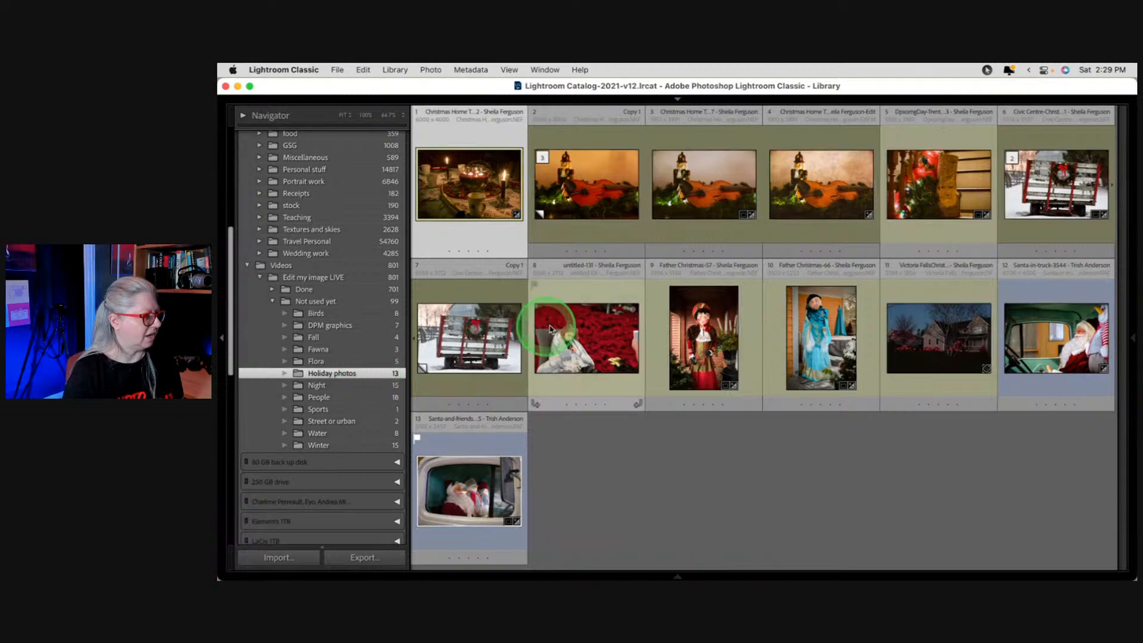
{"action": "left_click_drag", "start_coordinate": [558, 339], "coordinate": [390, 397]}
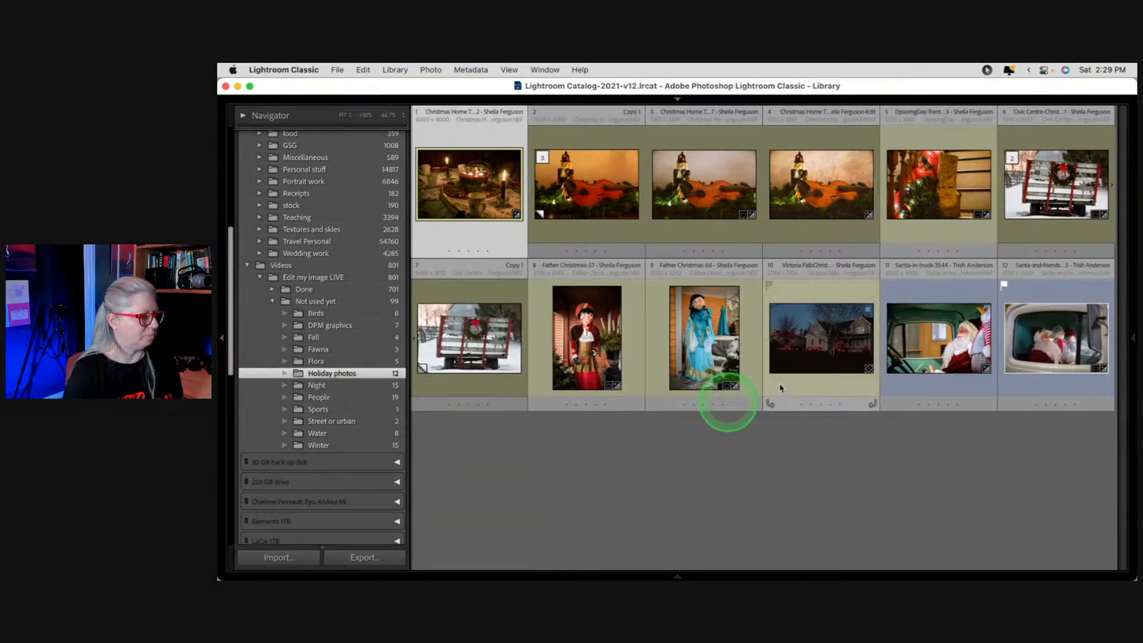
{"action": "left_click_drag", "start_coordinate": [487, 390], "coordinate": [351, 387]}
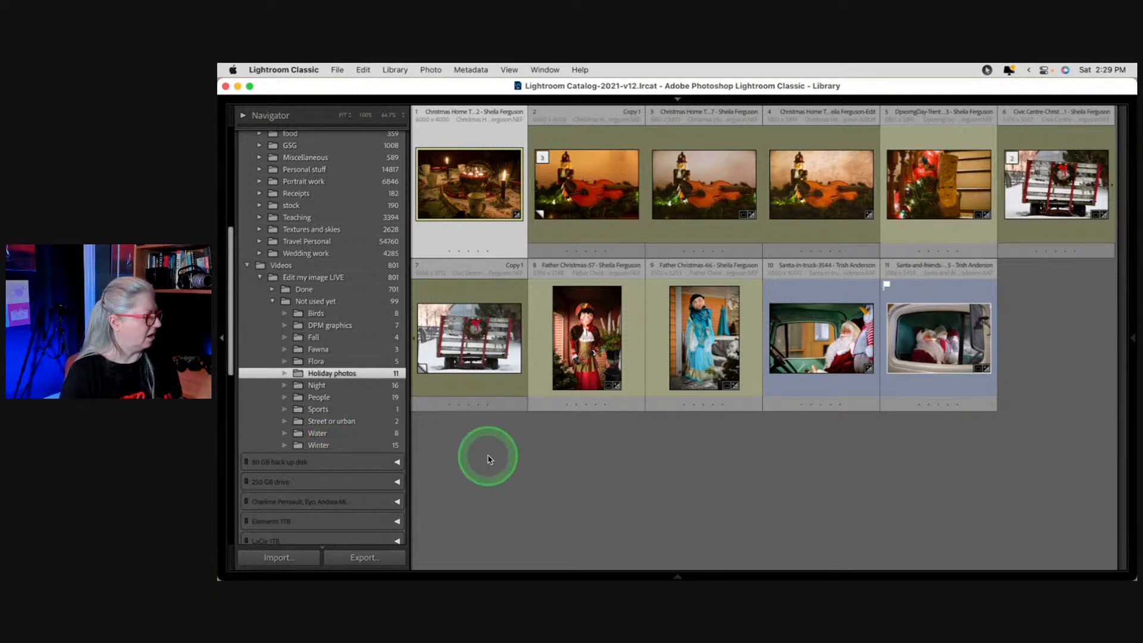
Step: Look through the photos in the Street or urban folder and in the Night folder
{"action": "left_click", "coordinate": [352, 421]}
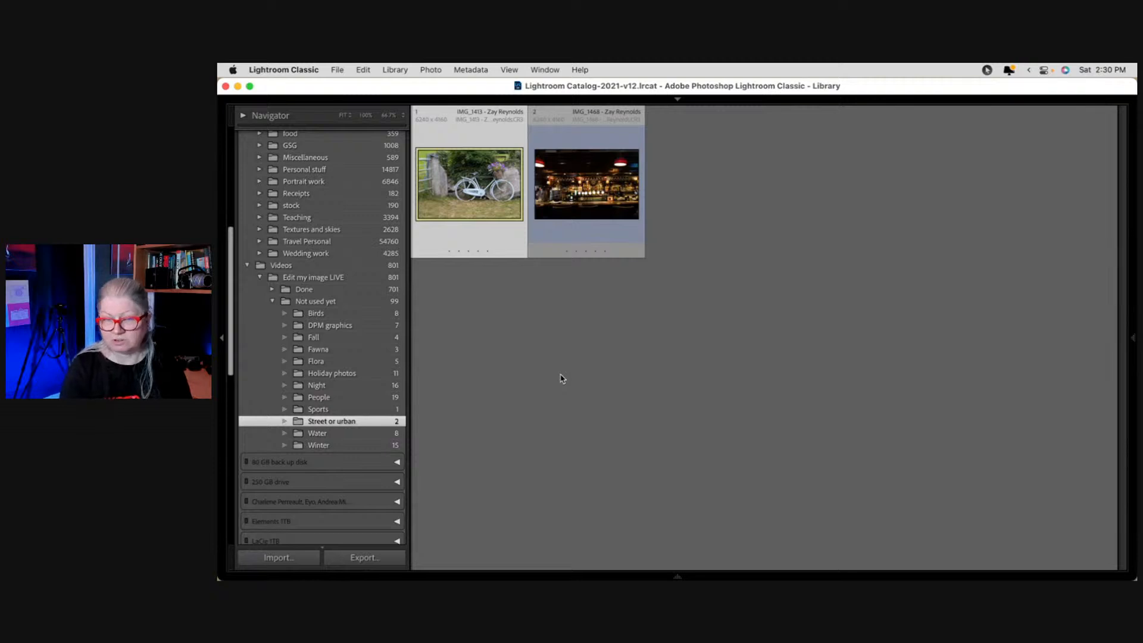
{"action": "left_click", "coordinate": [355, 388]}
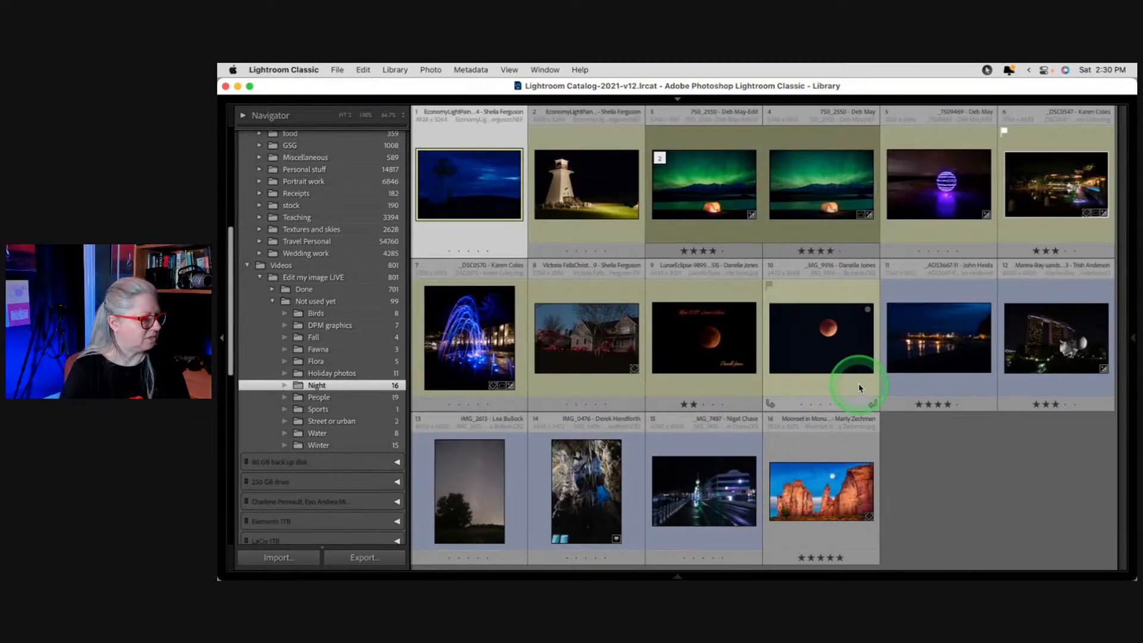